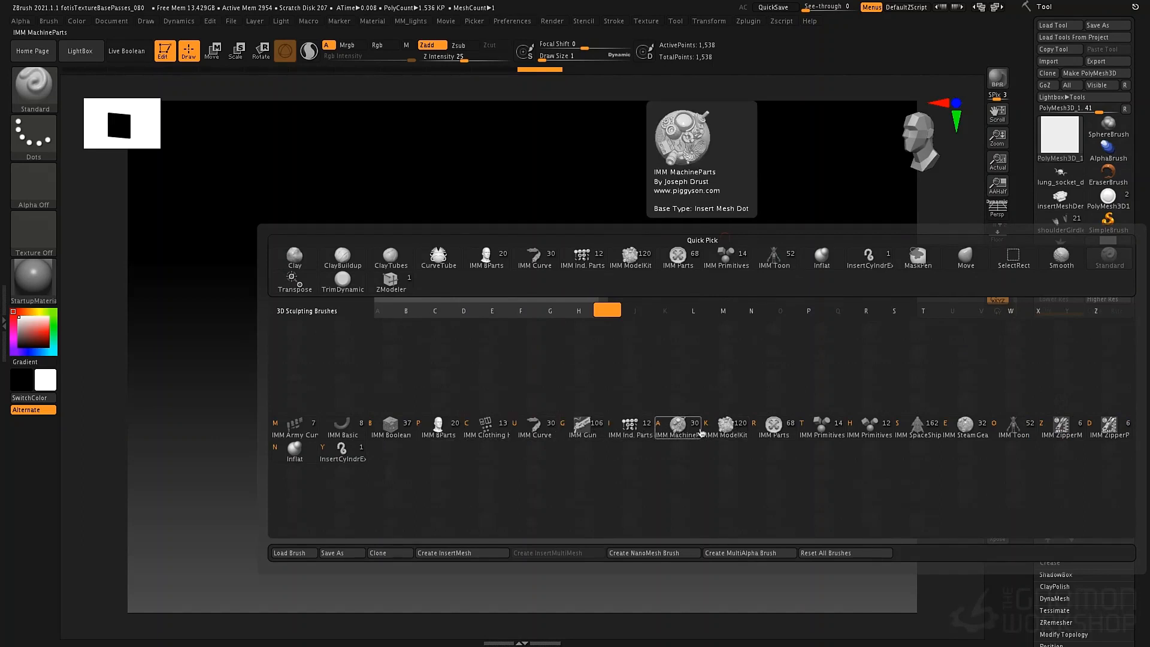
Step: Choose the IMM Parts insert brush and expand the Subtool section to show the plate's subtool
click(774, 428)
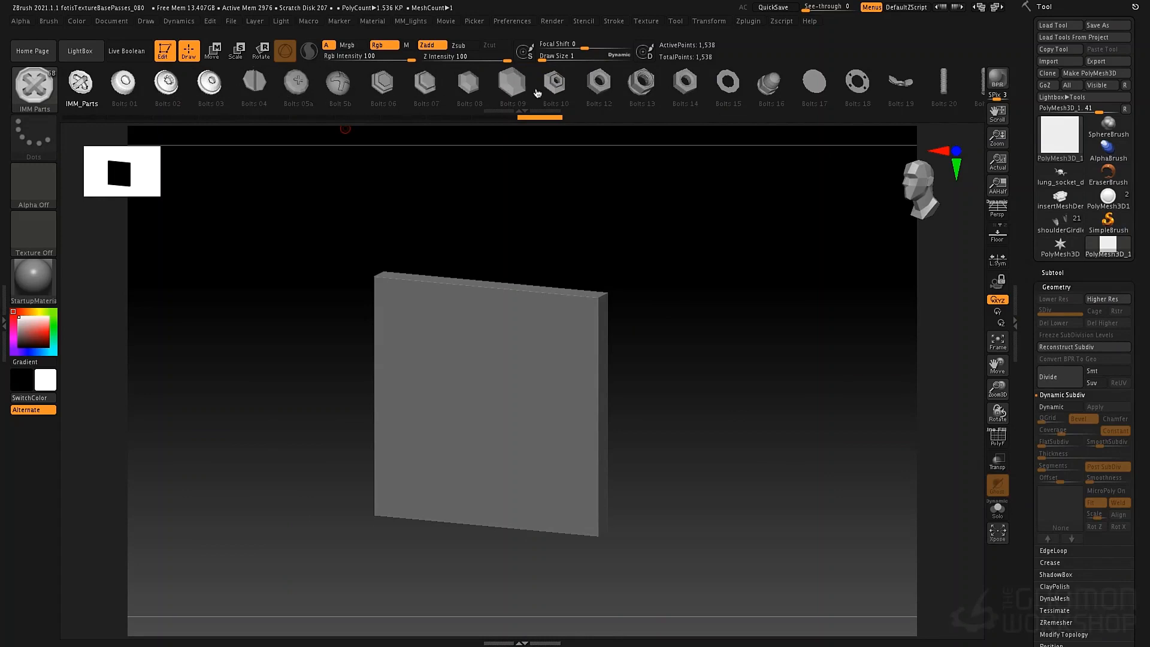
click(1052, 273)
drag(1036, 287, 1032, 246)
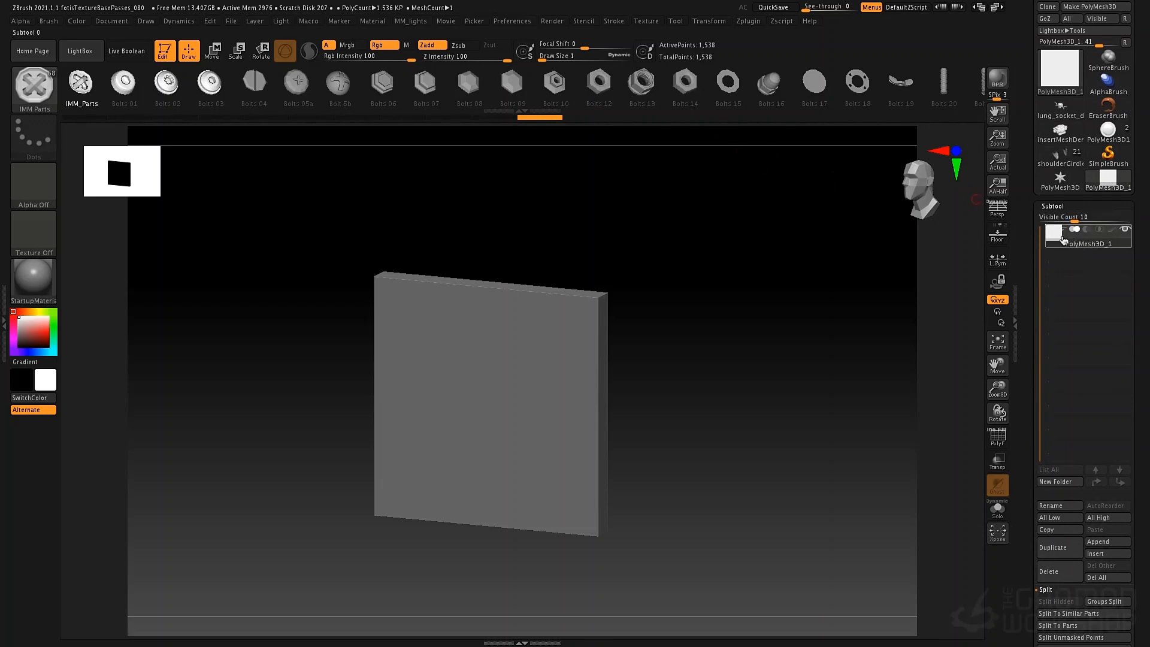
mouse_move(1060, 239)
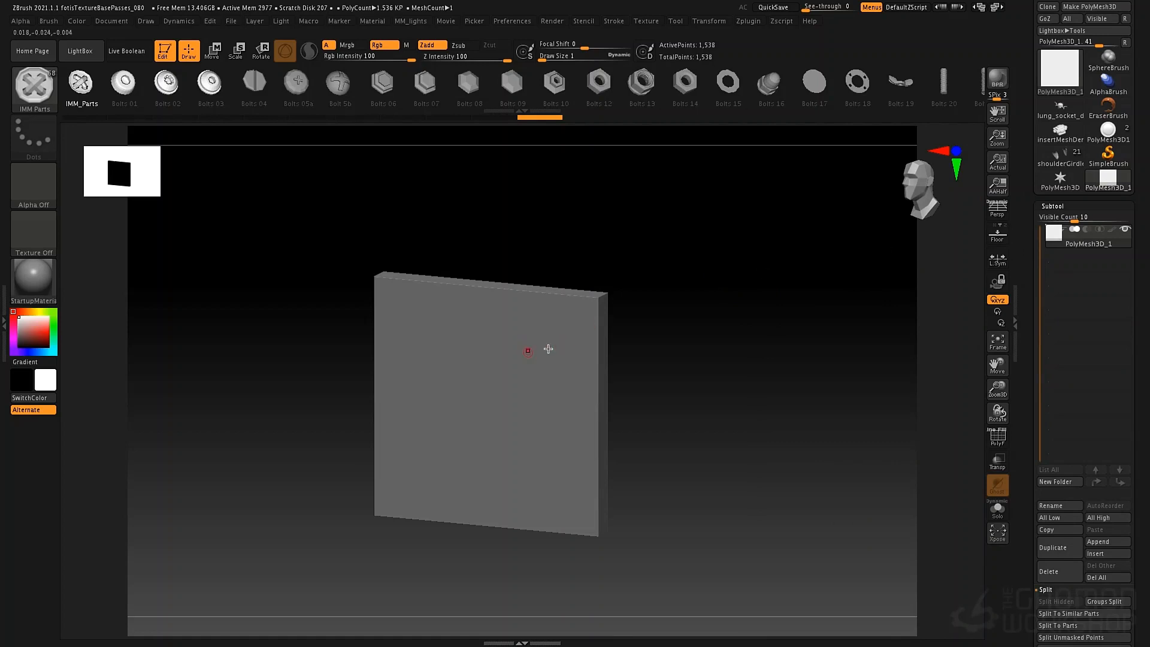
Step: Turn on the polyframe display for the plate and set the subtool list's Visible Count to 4
key(shift+f)
drag(642, 304, 827, 254)
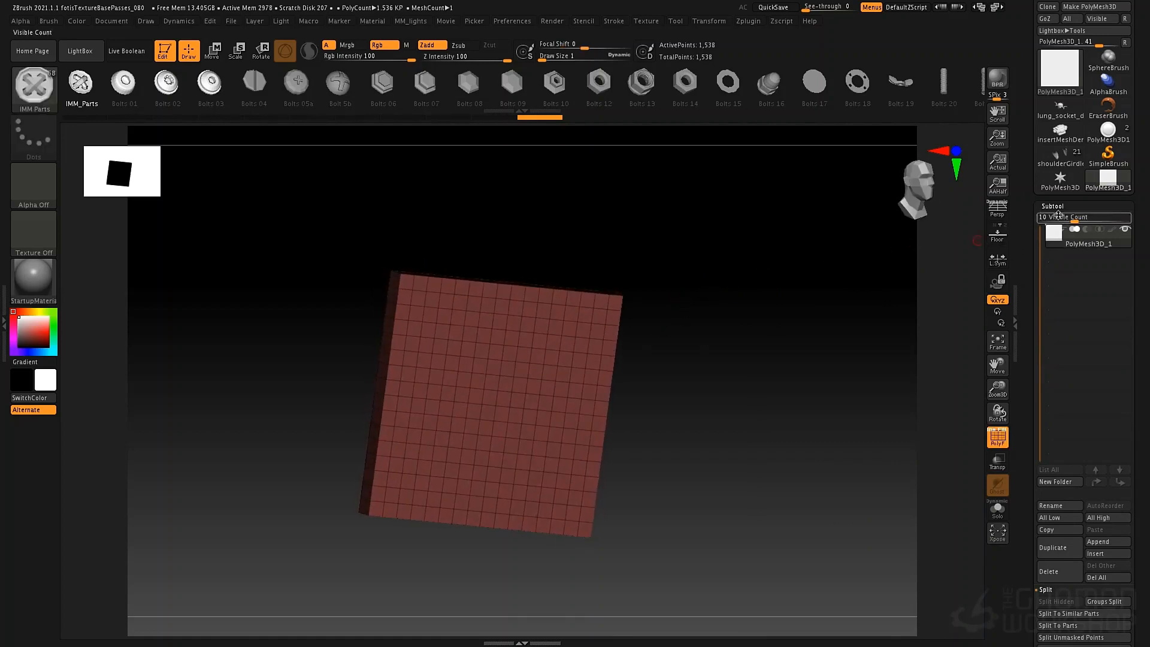
drag(1076, 217, 1050, 218)
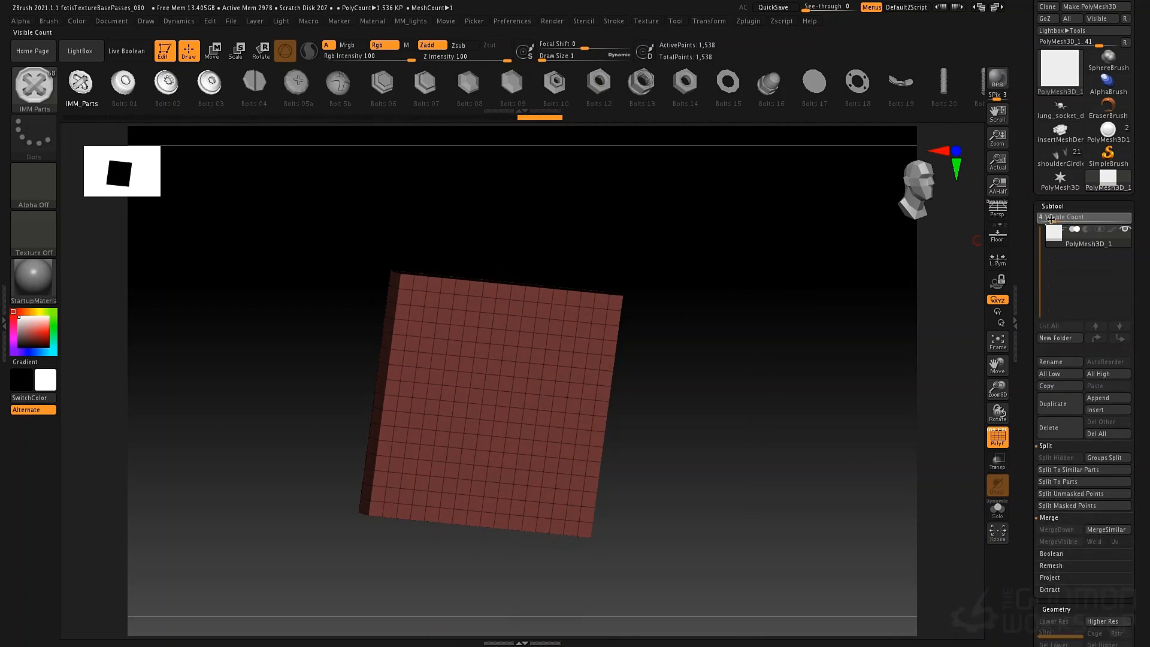
scroll(1072, 359, down, 5)
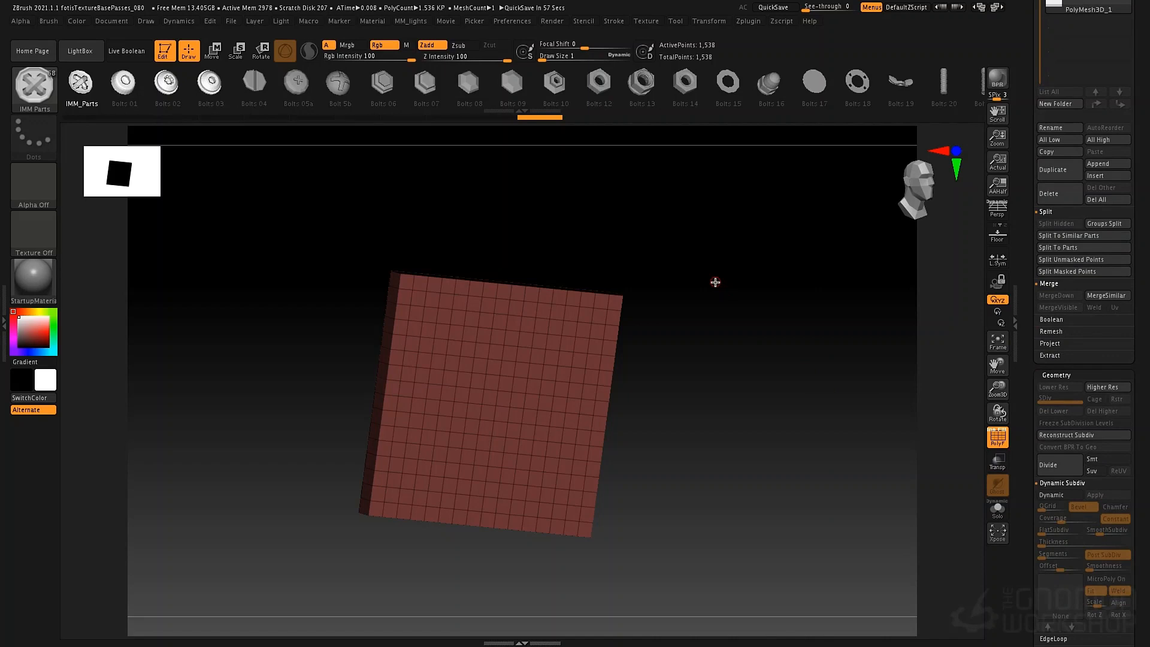
drag(1026, 226, 1022, 352)
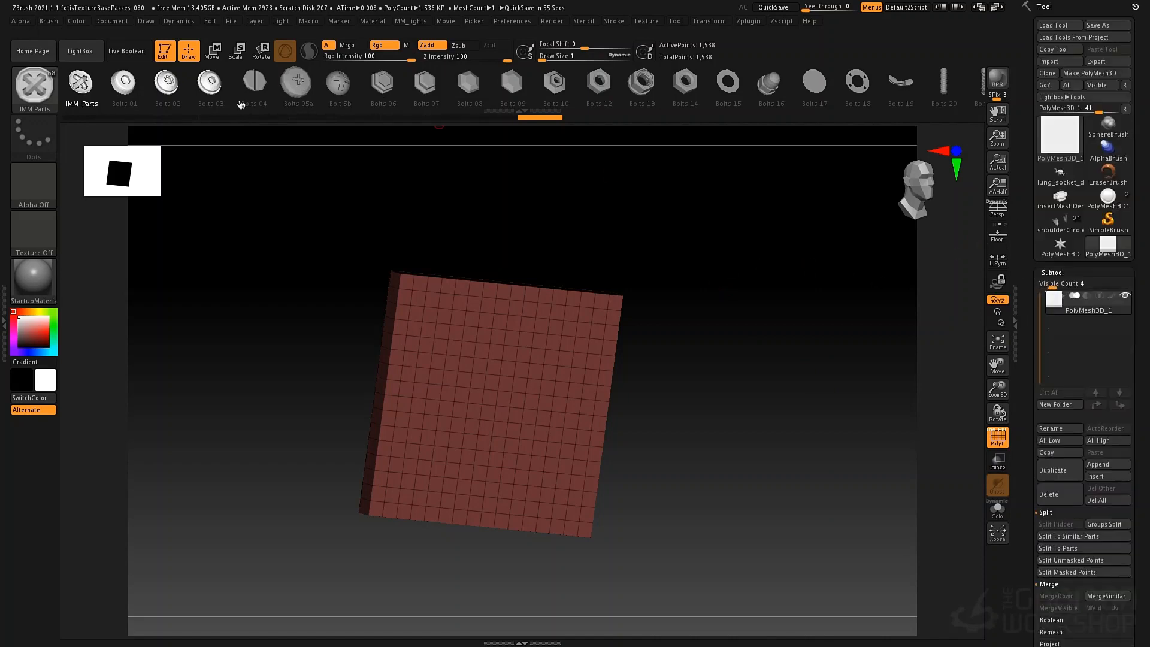
Step: Insert a mirrored pair of Bolts 03 near the plate's upper corners and hide the polyframe
click(209, 84)
shift+drag(438, 228, 437, 231)
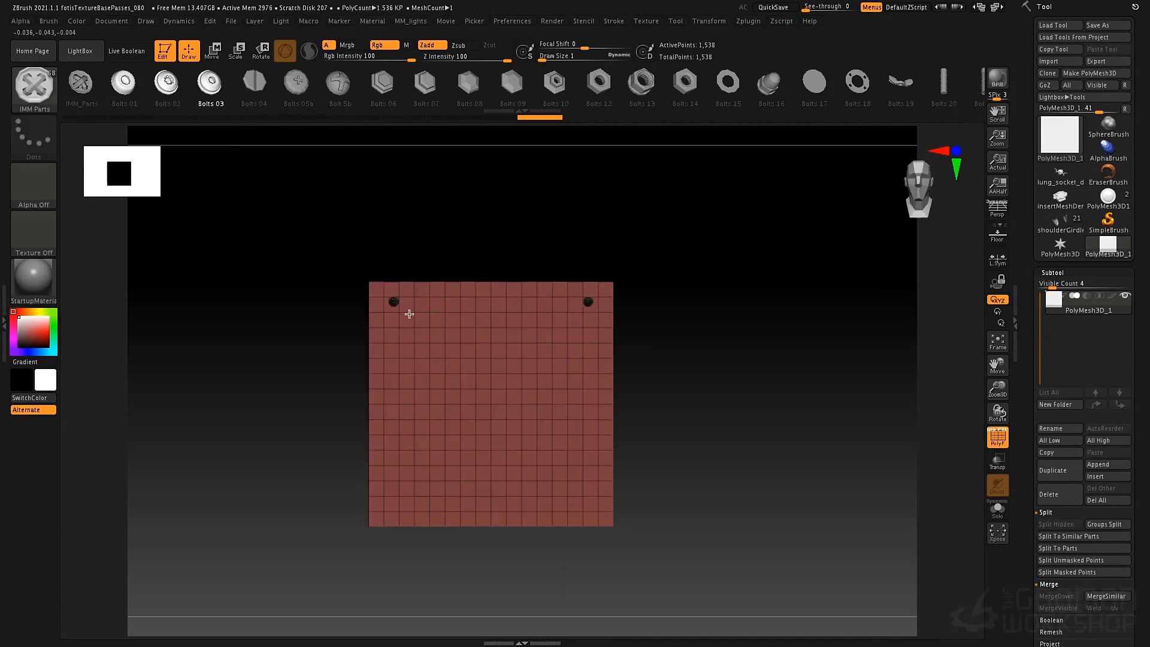
drag(409, 314, 411, 301)
drag(452, 267, 497, 251)
key(shift+f)
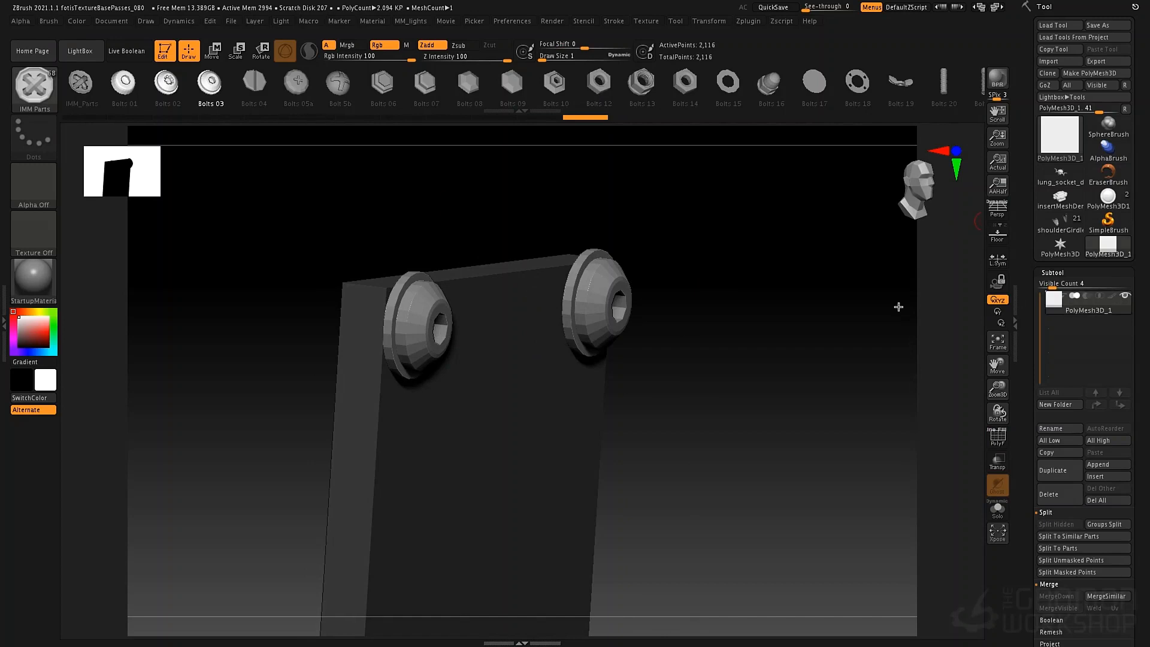
key(f)
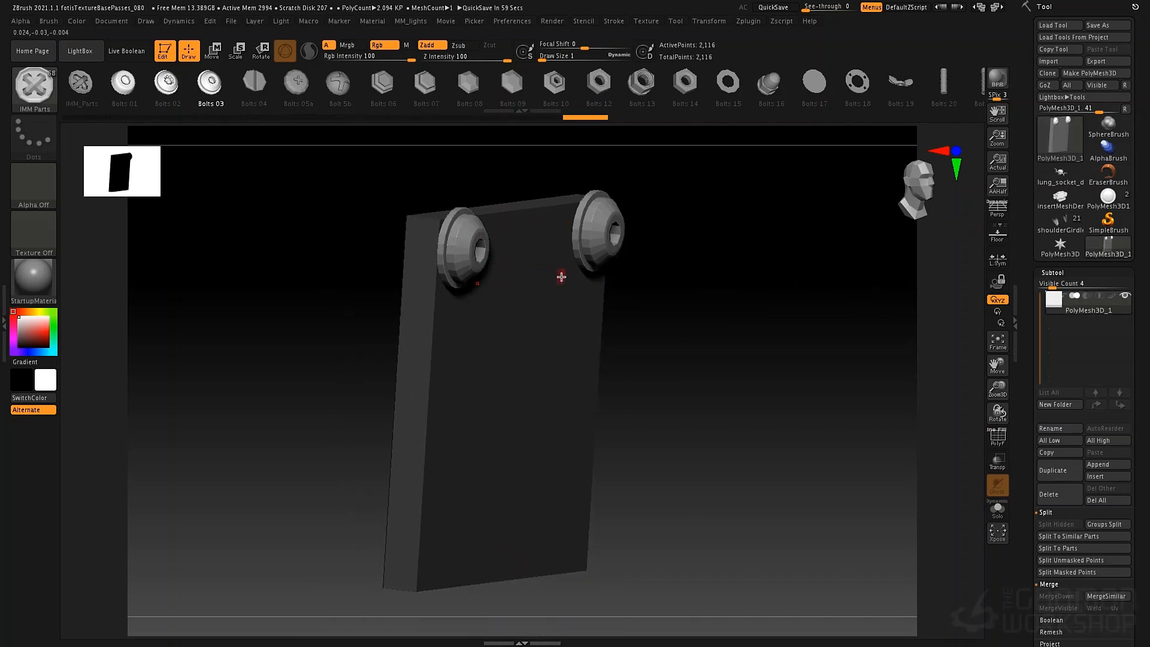
drag(717, 356, 530, 343)
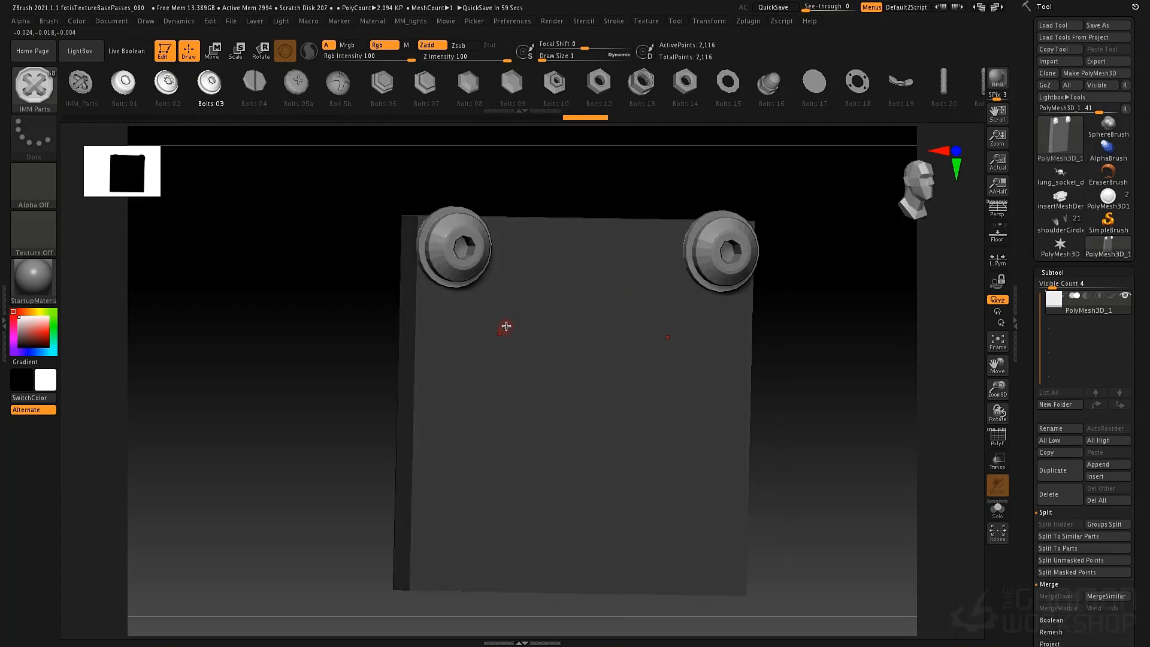
Step: Reset the gizmo's mesh orientation and move the Bolts 03 pair about 0.009 inward and slightly down from the plate's upper edge
key(w)
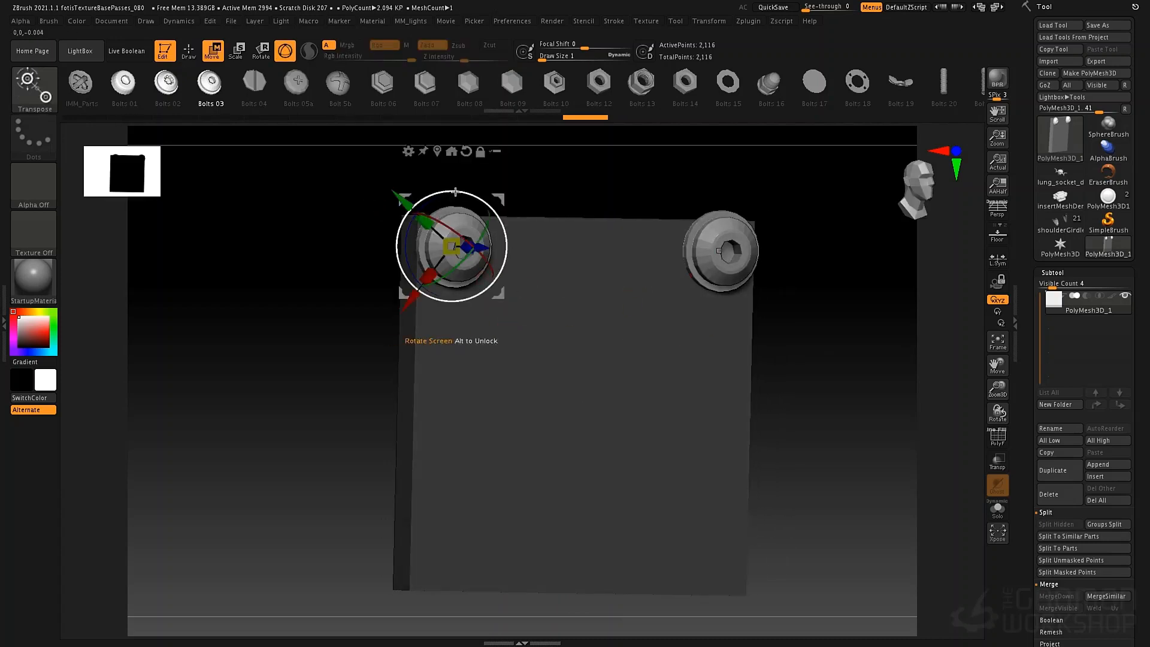
alt+drag(557, 180, 558, 215)
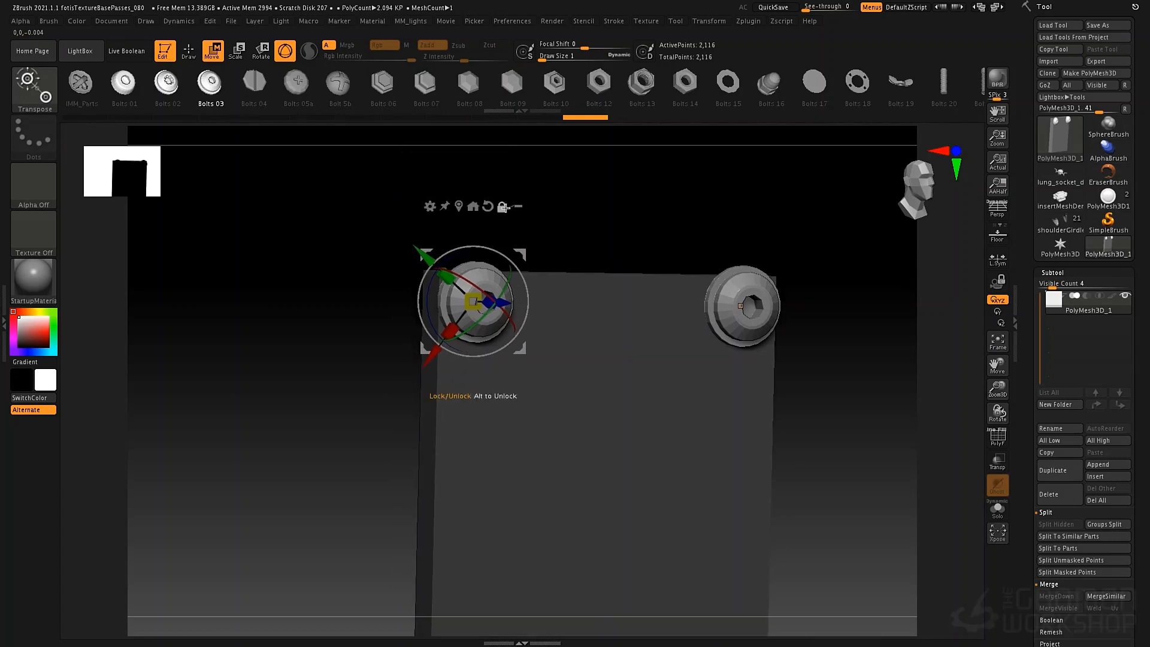
click(474, 206)
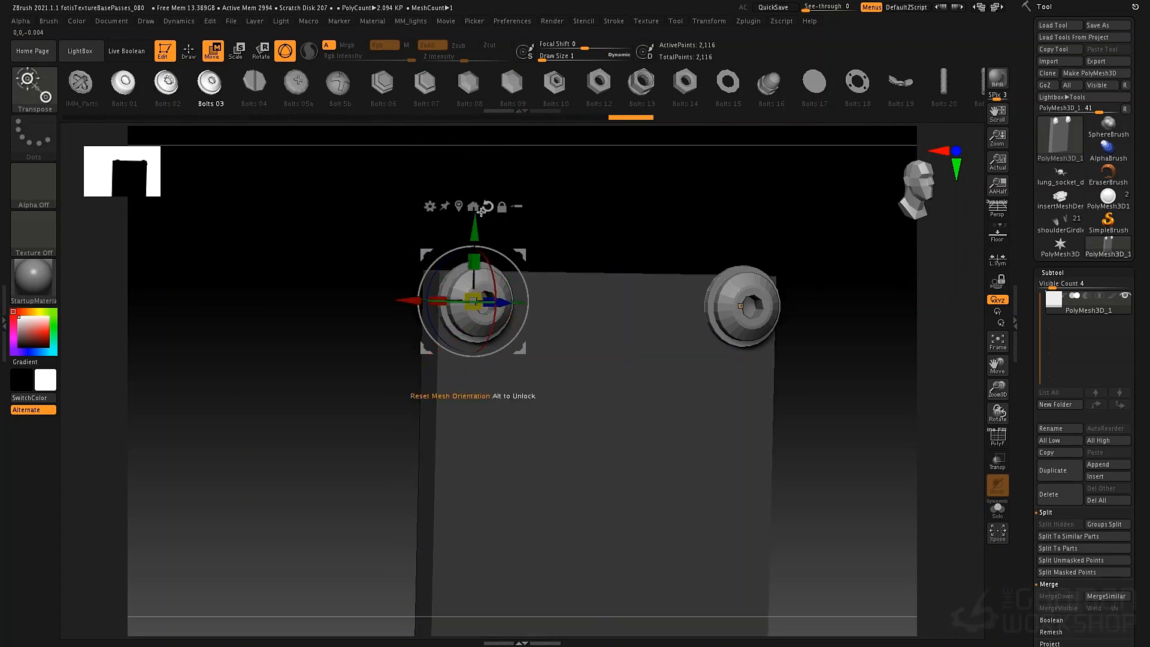
drag(475, 234, 474, 277)
drag(416, 345, 448, 346)
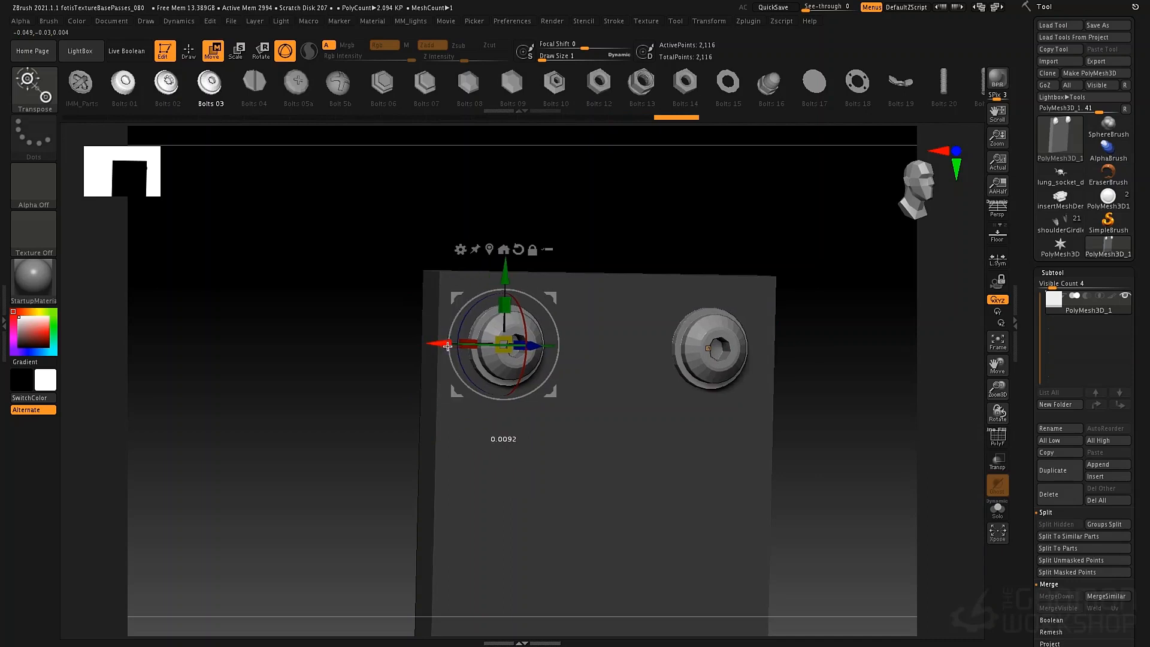
drag(504, 277, 504, 260)
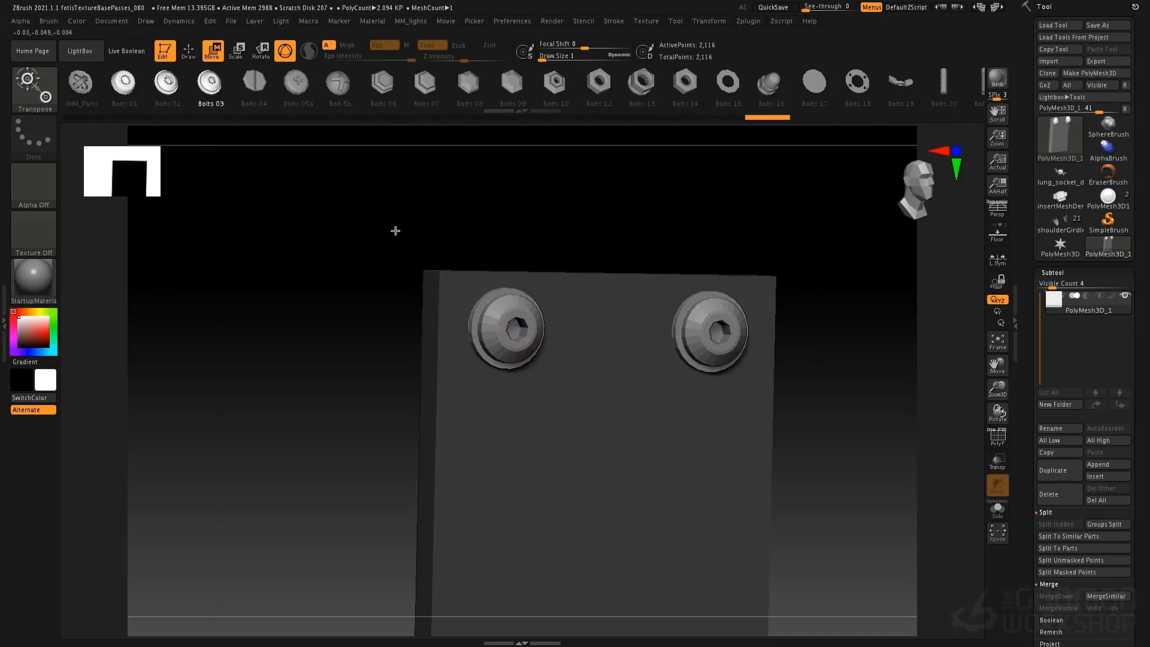
Step: Examine the inserted bolts' polygroups and the masked plate from several angles with the polyframe shown
drag(395, 231, 420, 231)
drag(556, 332, 606, 313)
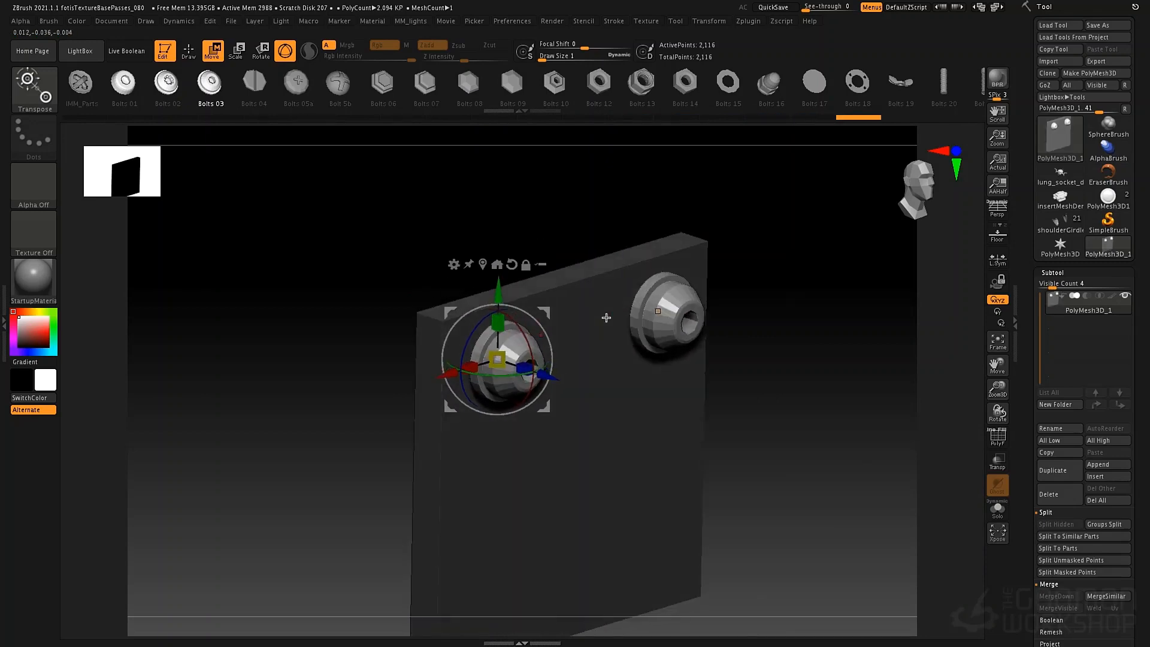
key(shift+f)
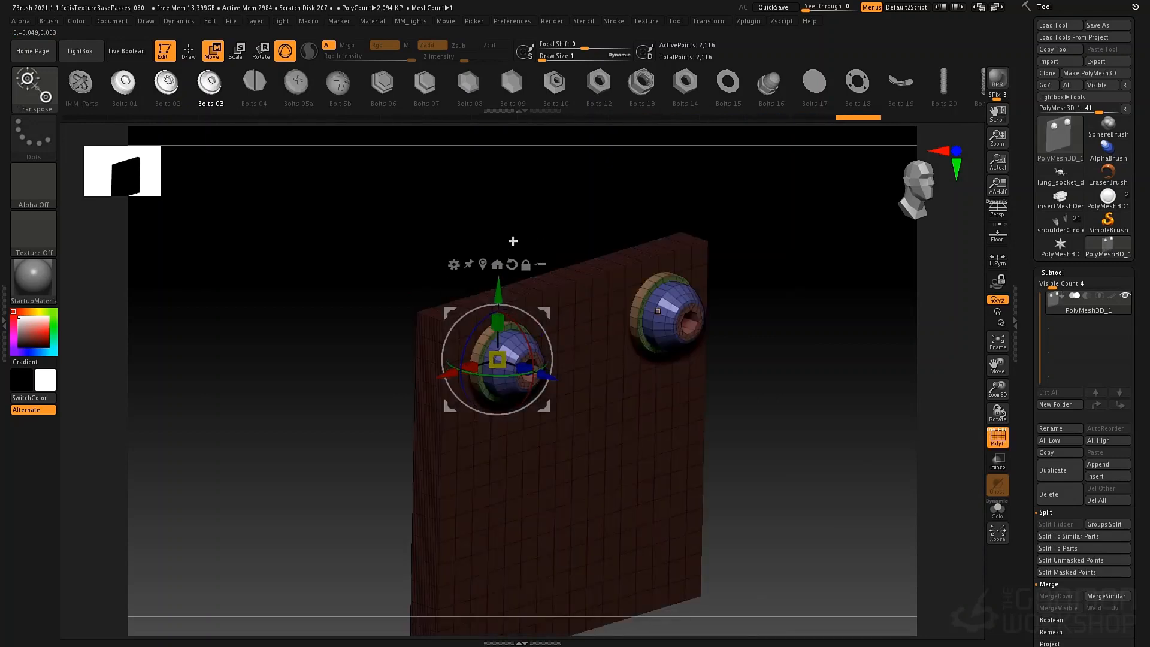
drag(533, 245, 550, 267)
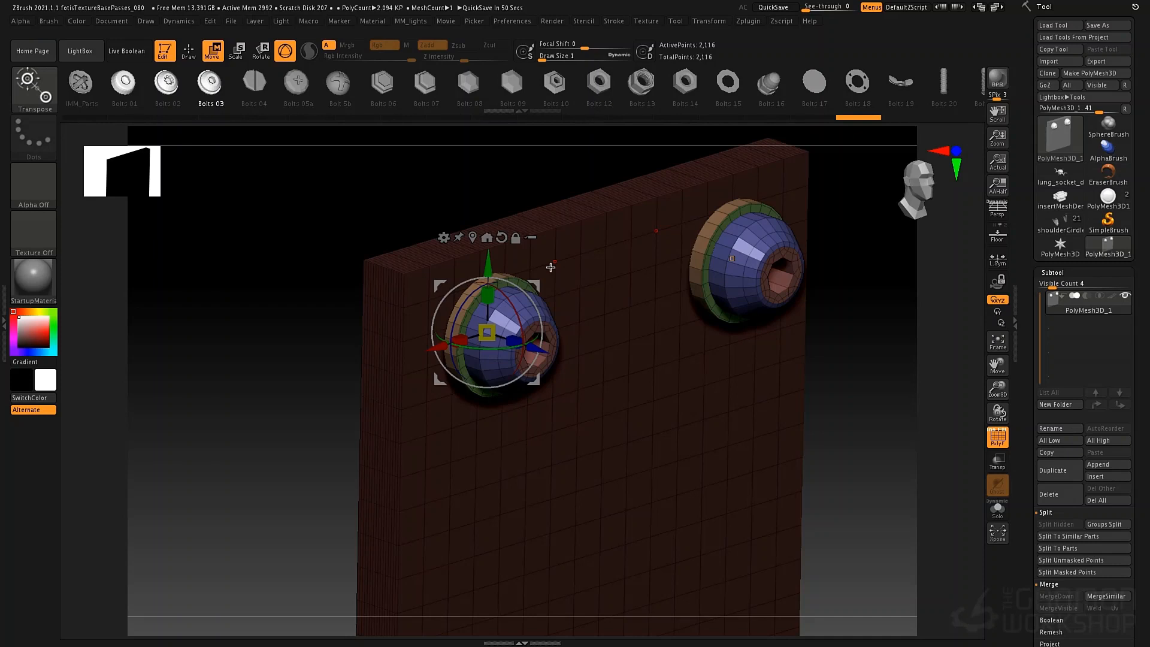
ctrl+right_drag(615, 331, 609, 310)
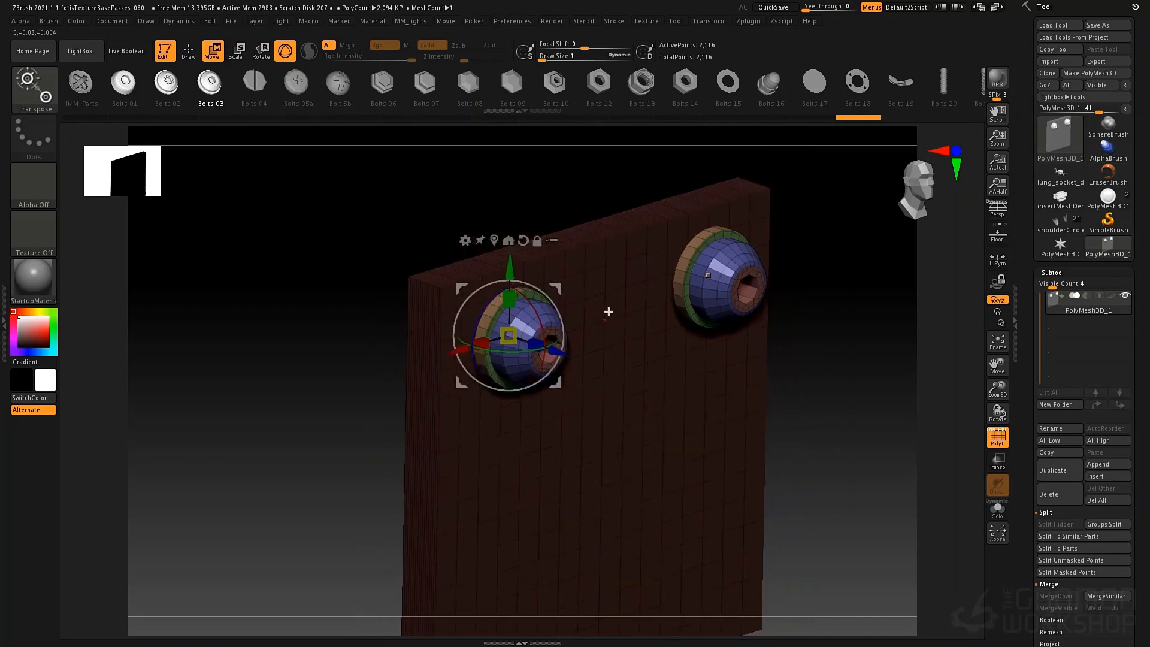
alt+right_click(617, 310)
key(q)
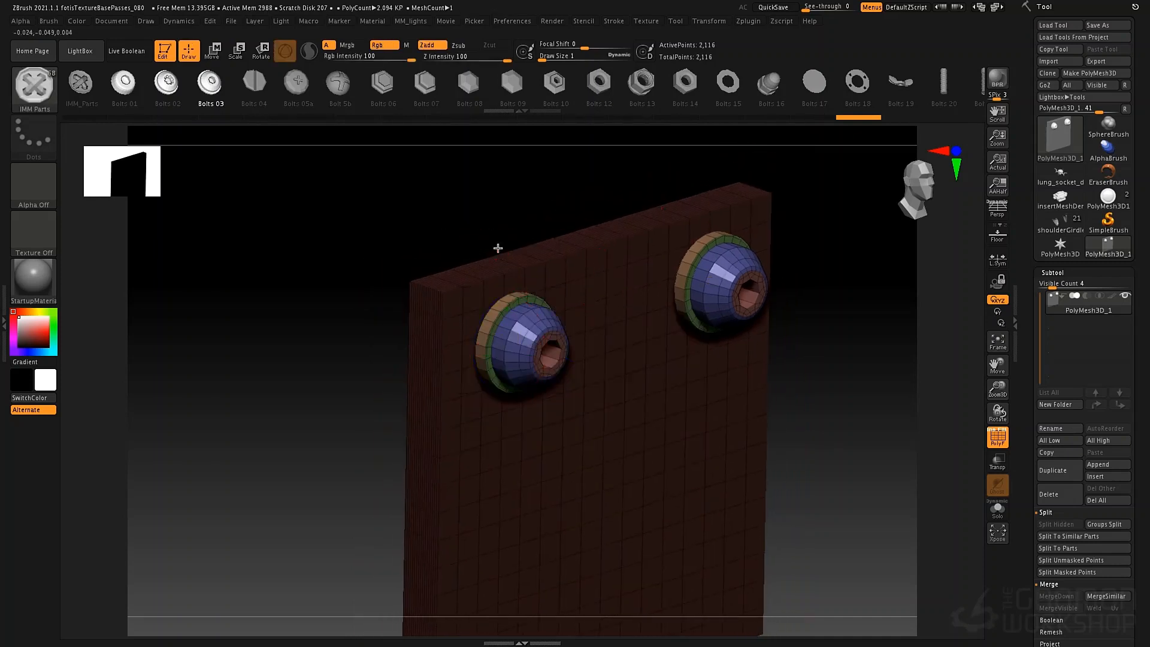
drag(496, 249, 493, 229)
key(shift+f)
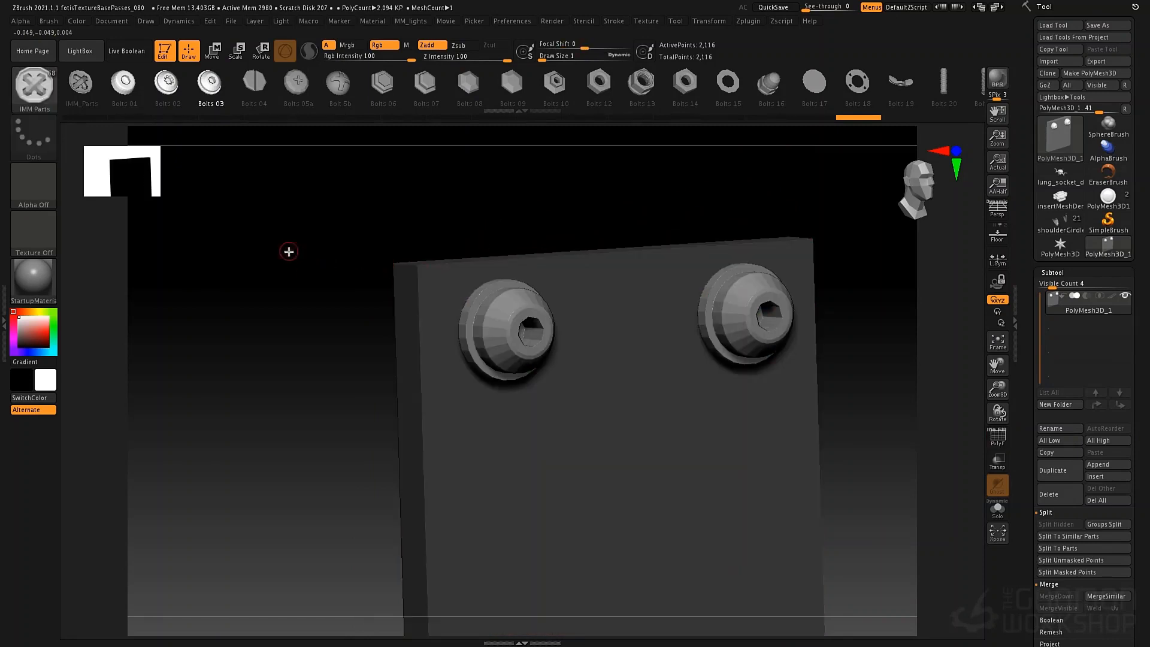
Step: Clear the plate's mask and insert a mirrored pair of Bolts 10 below the first bolts
mouse_move(287, 247)
ctrl+mouse_down()
mouse_move(284, 312)
mouse_move(280, 298)
mouse_move(303, 275)
ctrl+mouse_up()
click(555, 84)
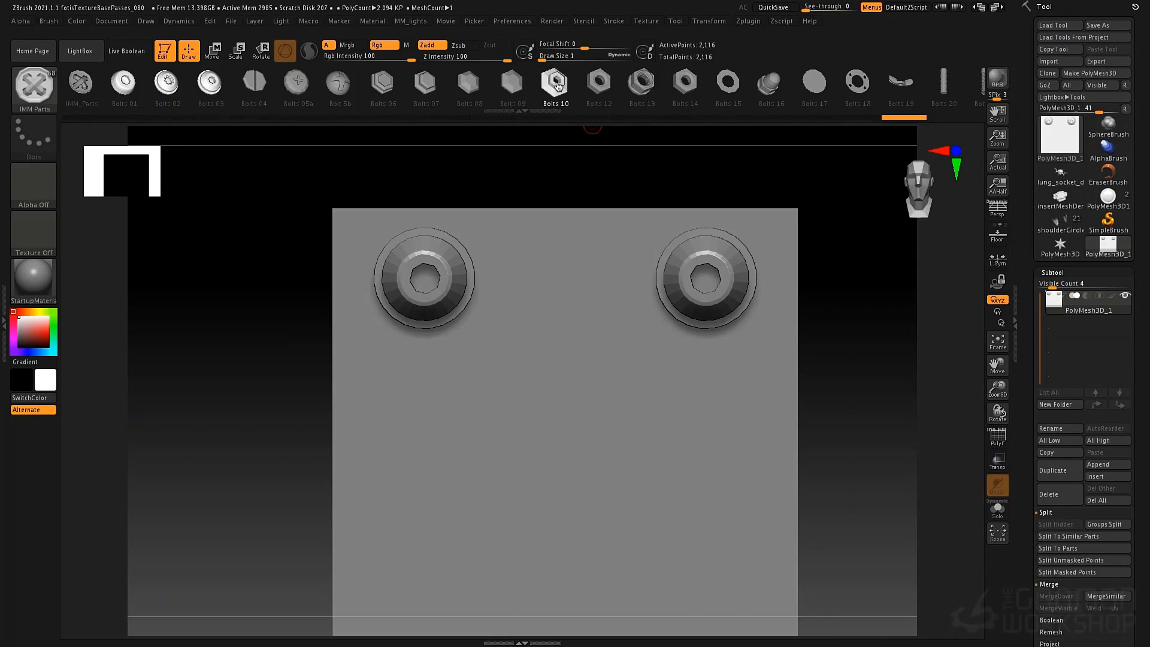
drag(454, 421, 254, 316)
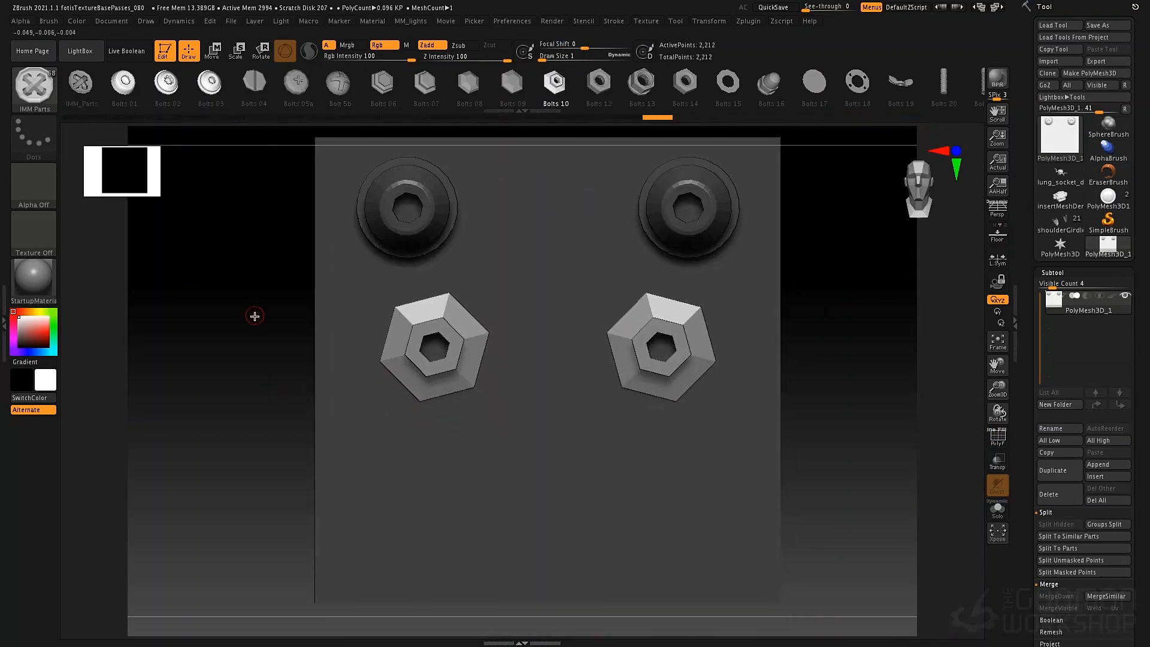
Step: Swap the second bolt pair through several IMM Parts variants, finish on Bolt 5b, and clear the plate's mask
key(w)
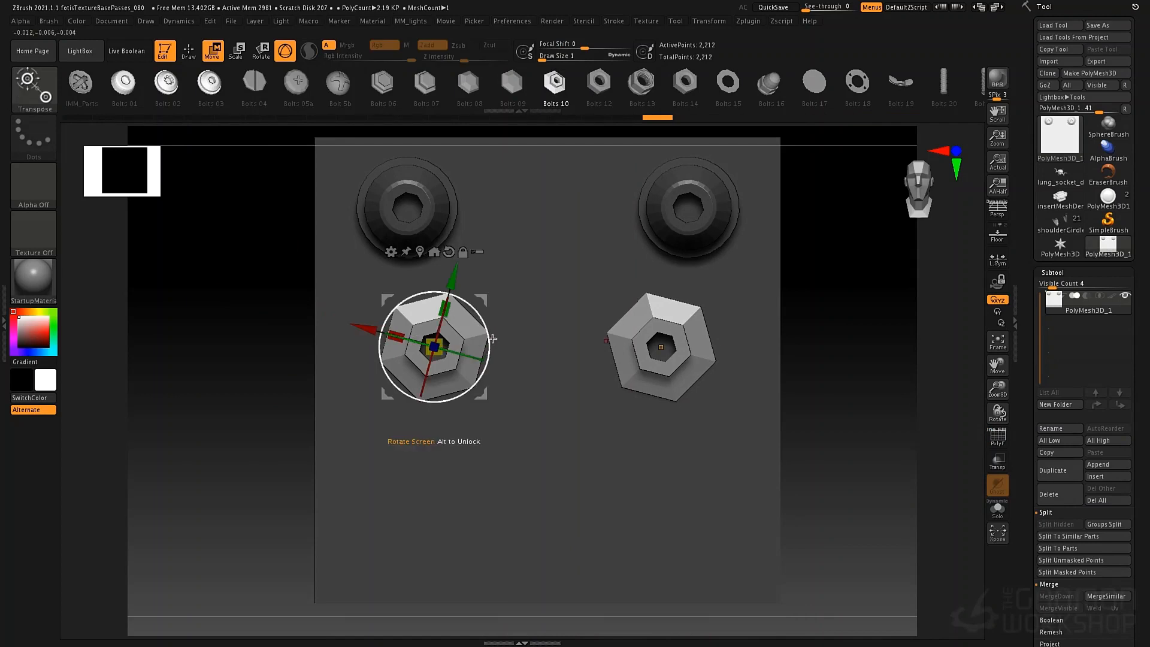
click(642, 82)
click(685, 82)
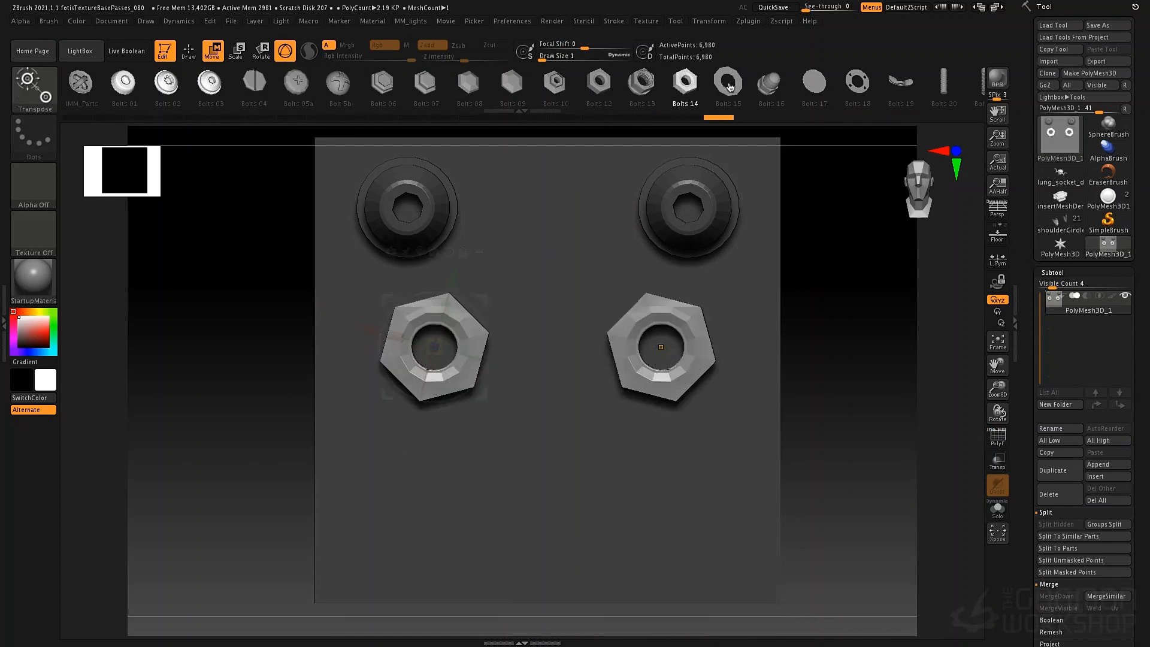
click(728, 84)
click(770, 84)
click(429, 84)
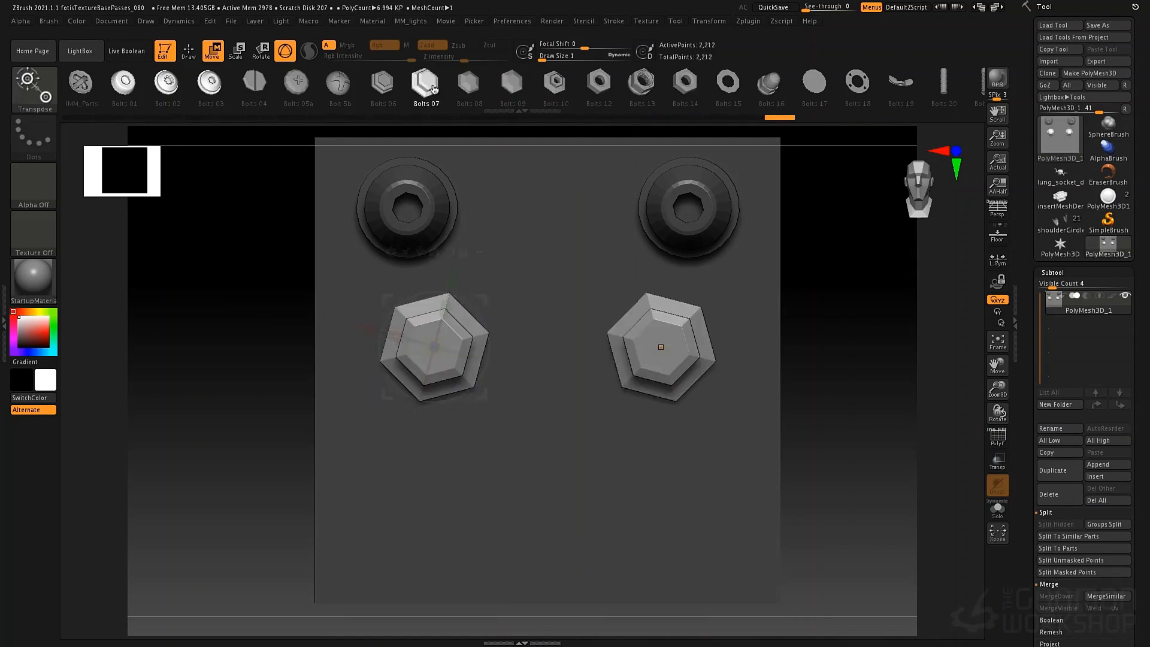
click(382, 82)
click(338, 82)
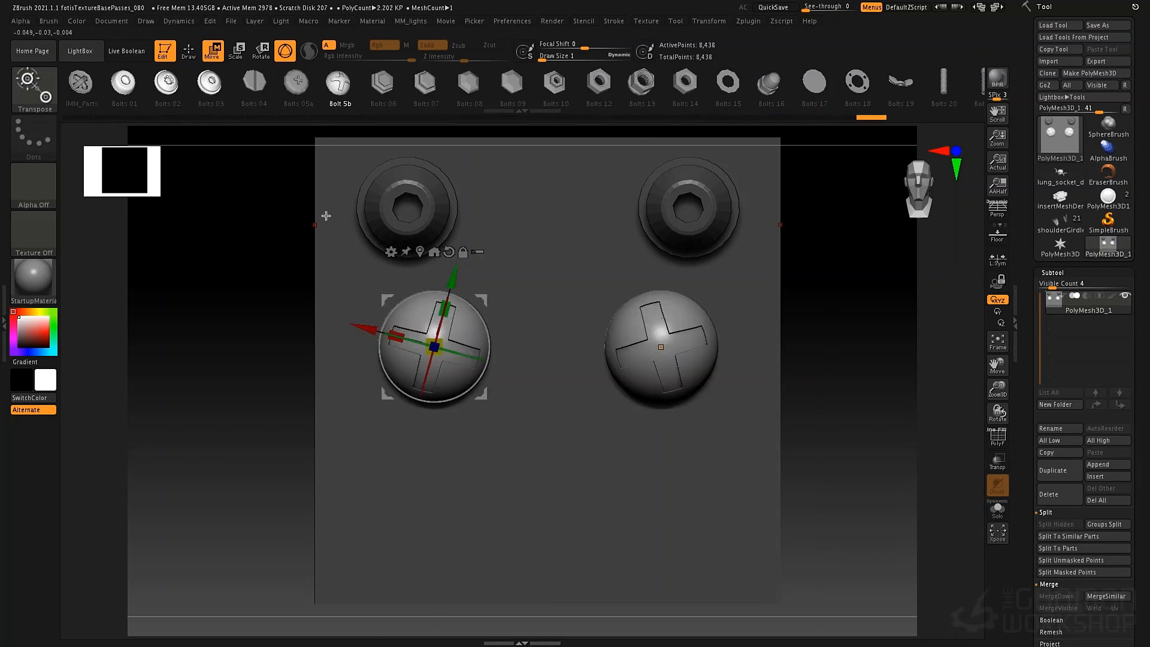
key(q)
mouse_move(257, 251)
mouse_down()
mouse_move(311, 264)
mouse_move(231, 249)
mouse_move(264, 259)
mouse_move(262, 275)
mouse_move(275, 221)
mouse_up()
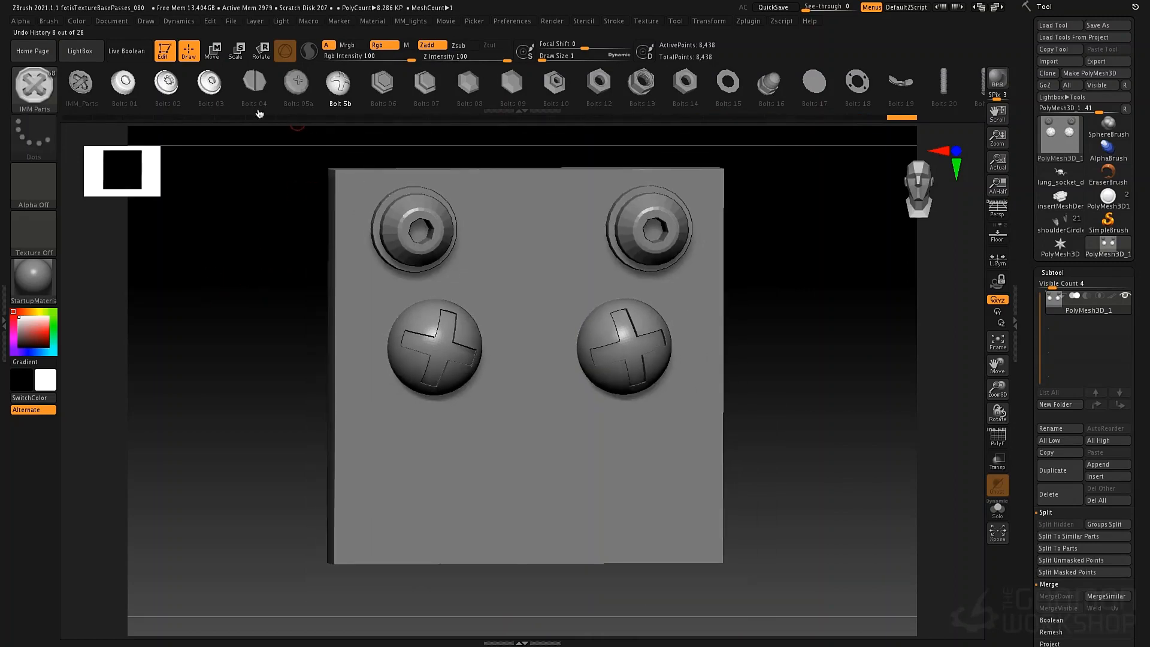
Step: Insert a smaller mirrored pair of Bolts 16 on the plate below the cross-slotted bolts
click(771, 91)
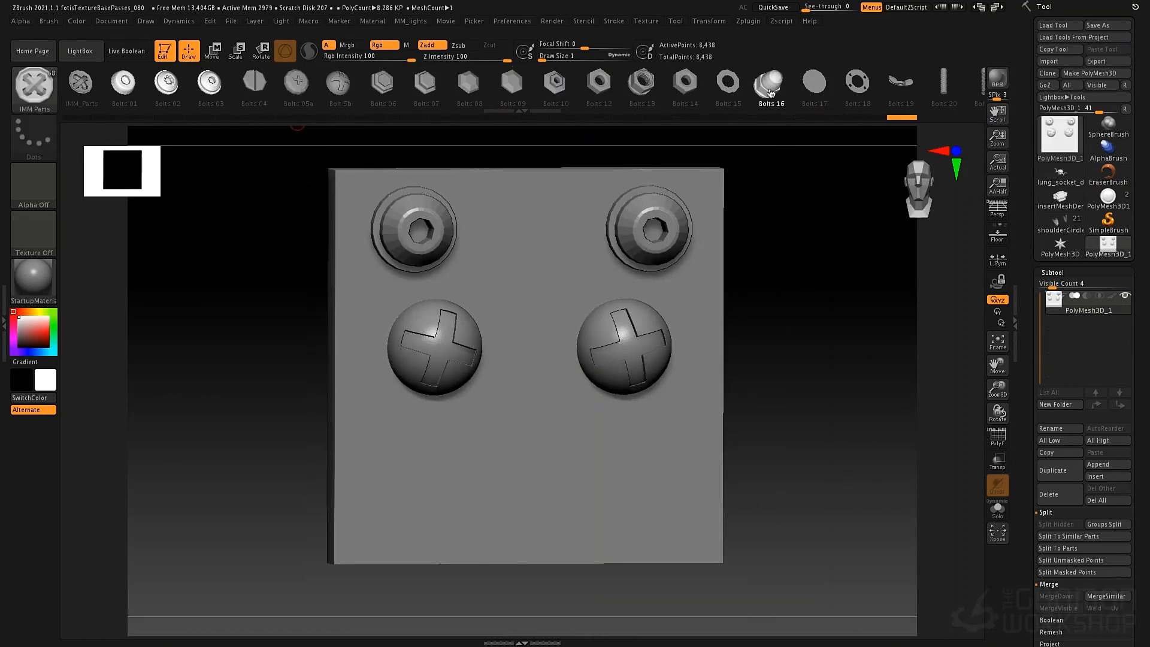
drag(397, 446, 412, 477)
drag(247, 413, 281, 405)
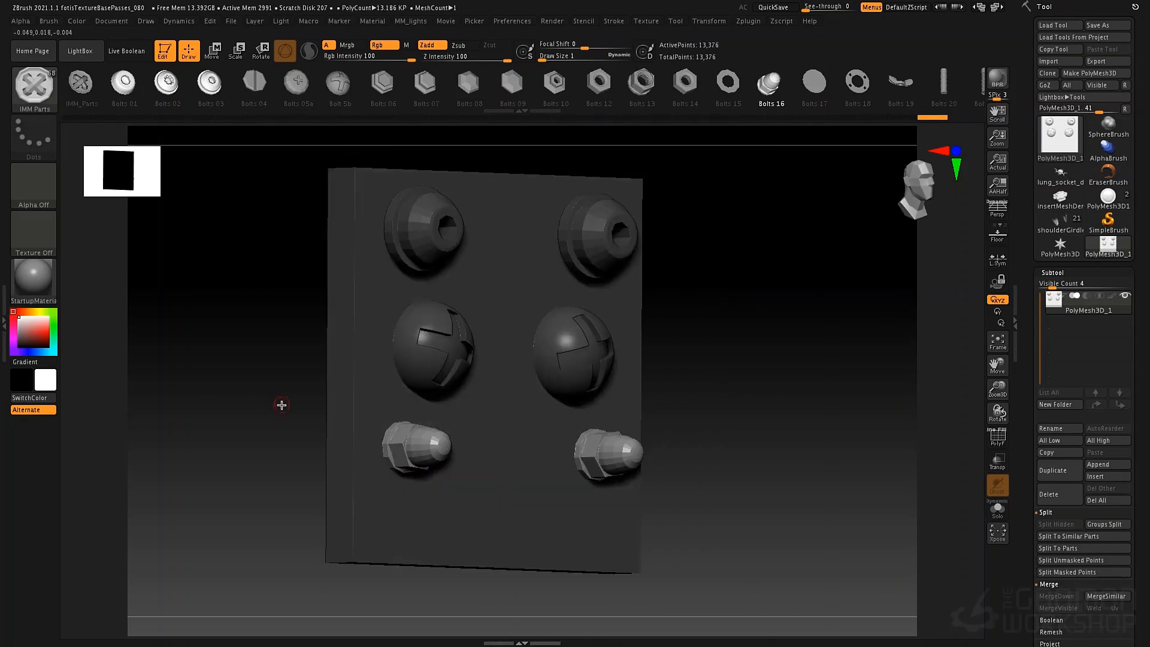
Step: Lower the brush placement in the IMM Parts brush's Depth settings
click(48, 21)
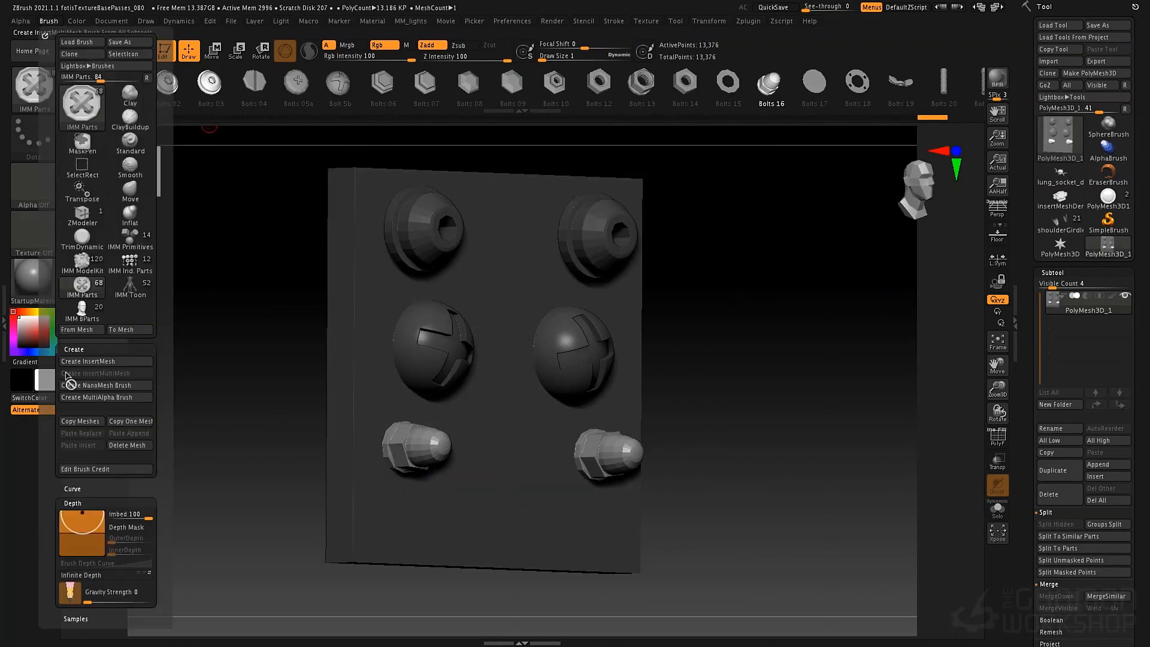
drag(88, 489, 78, 335)
click(88, 410)
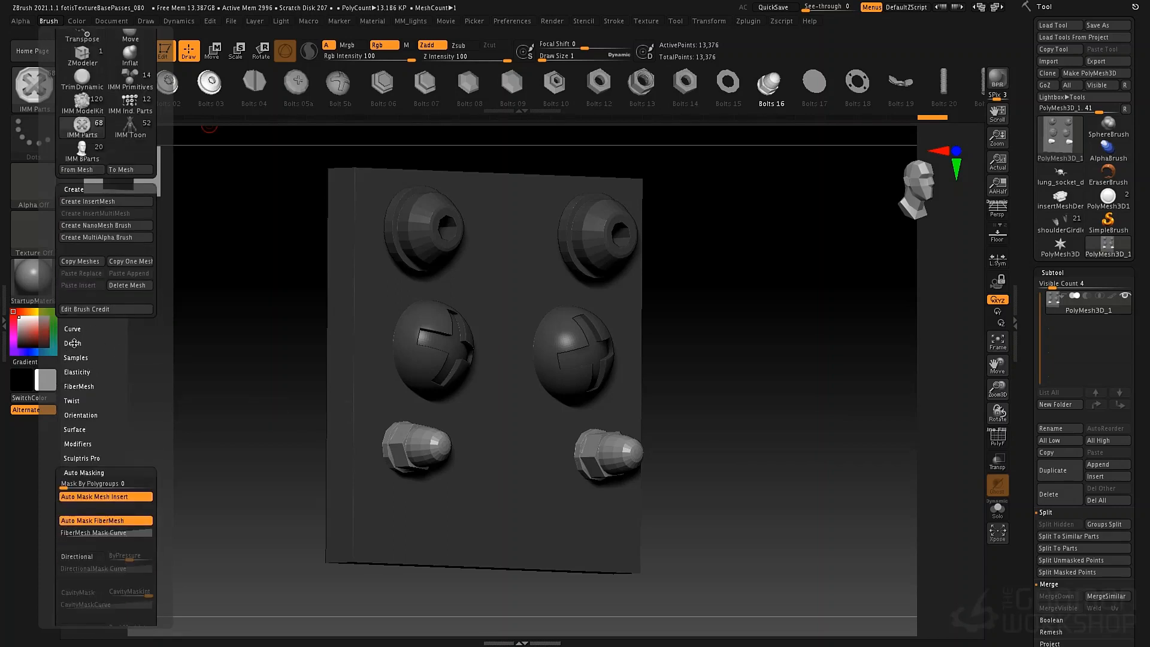
click(72, 342)
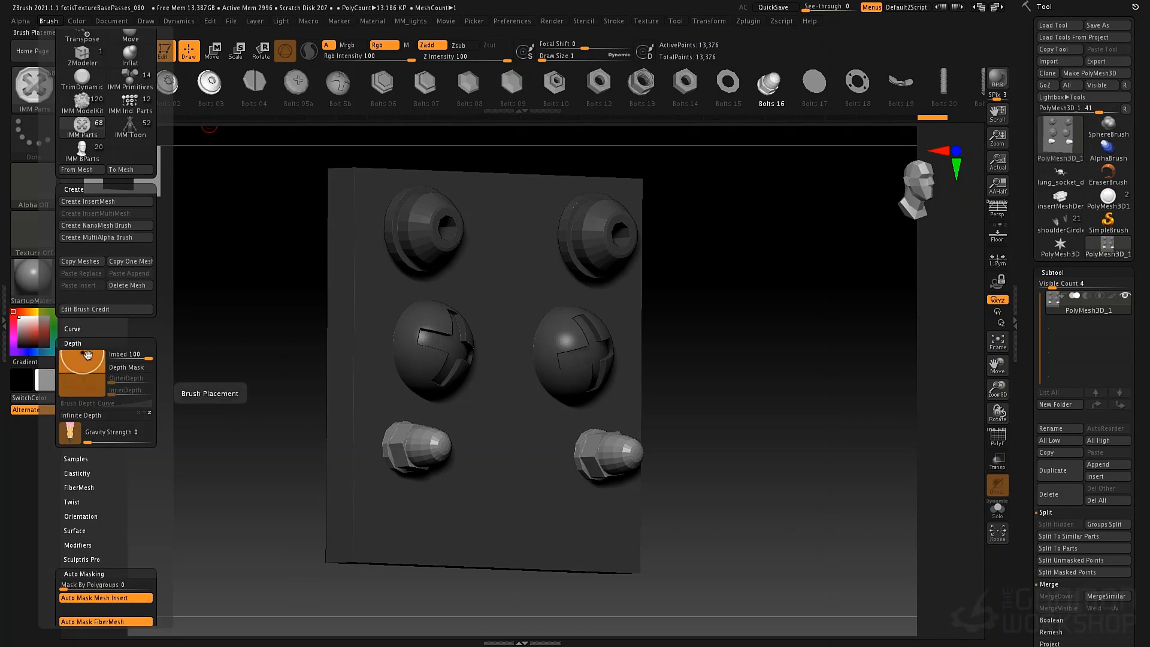
drag(85, 360, 84, 374)
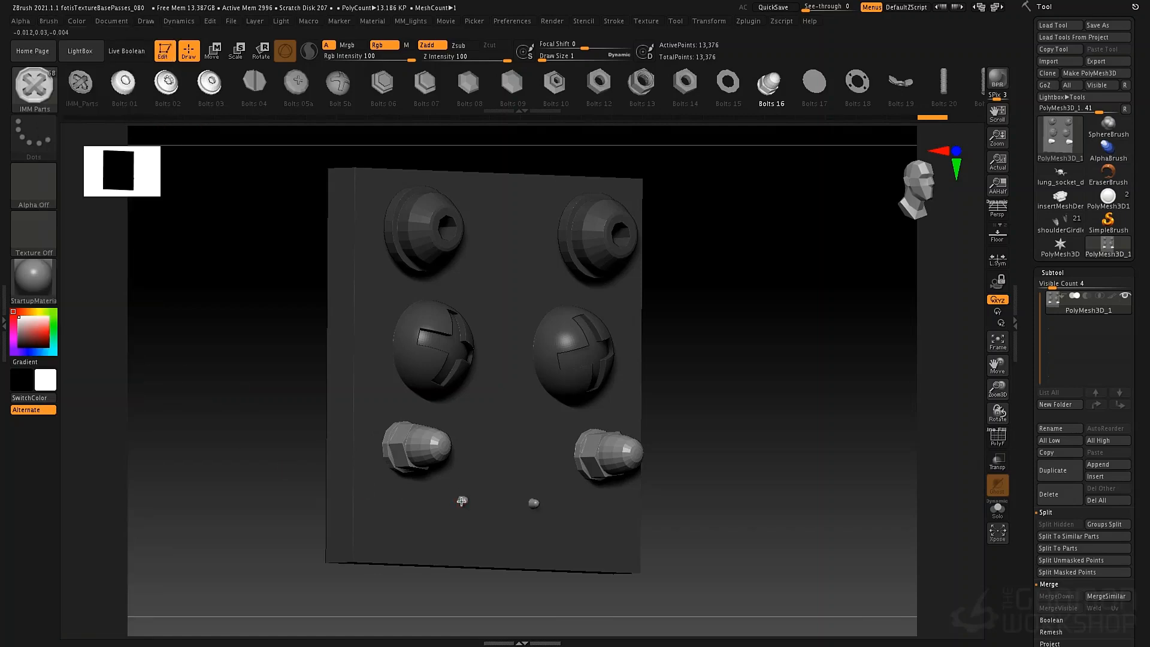
Step: Insert a mirrored pair of Bolts 16 near the plate's lower edge with the lowered brush depth
drag(461, 500, 465, 539)
right_drag(363, 498, 248, 354)
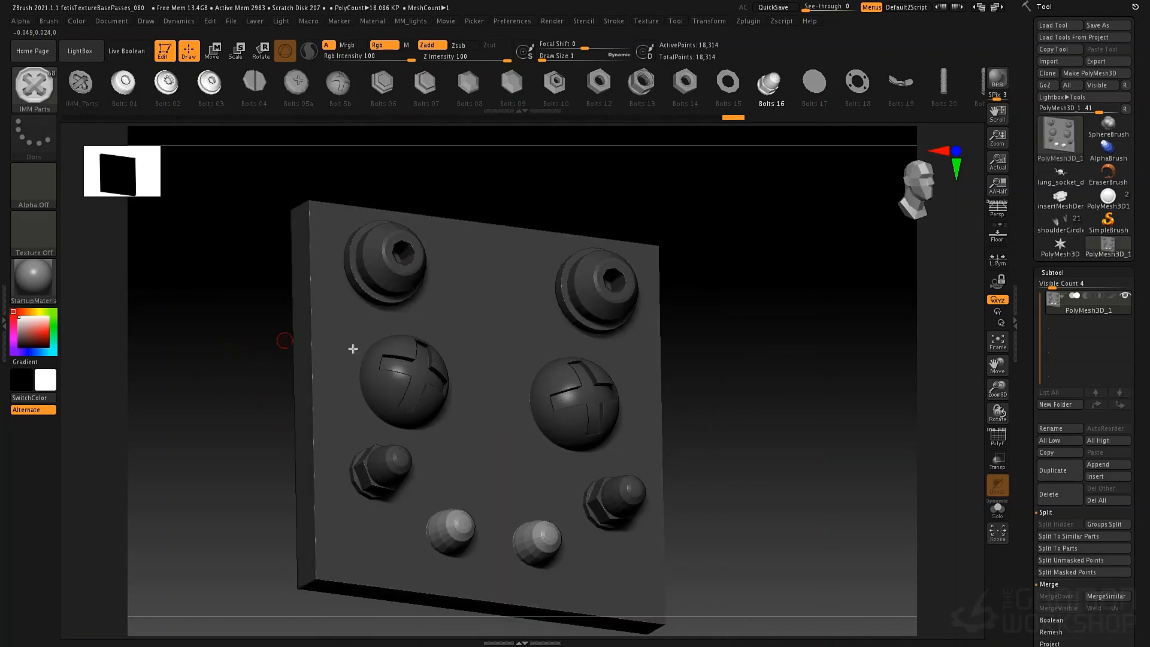
Step: Clear the mask and select the Bolts 05a mesh for the plate's blank back face
shift+right_drag(673, 320, 633, 375)
alt+right_drag(515, 351, 788, 332)
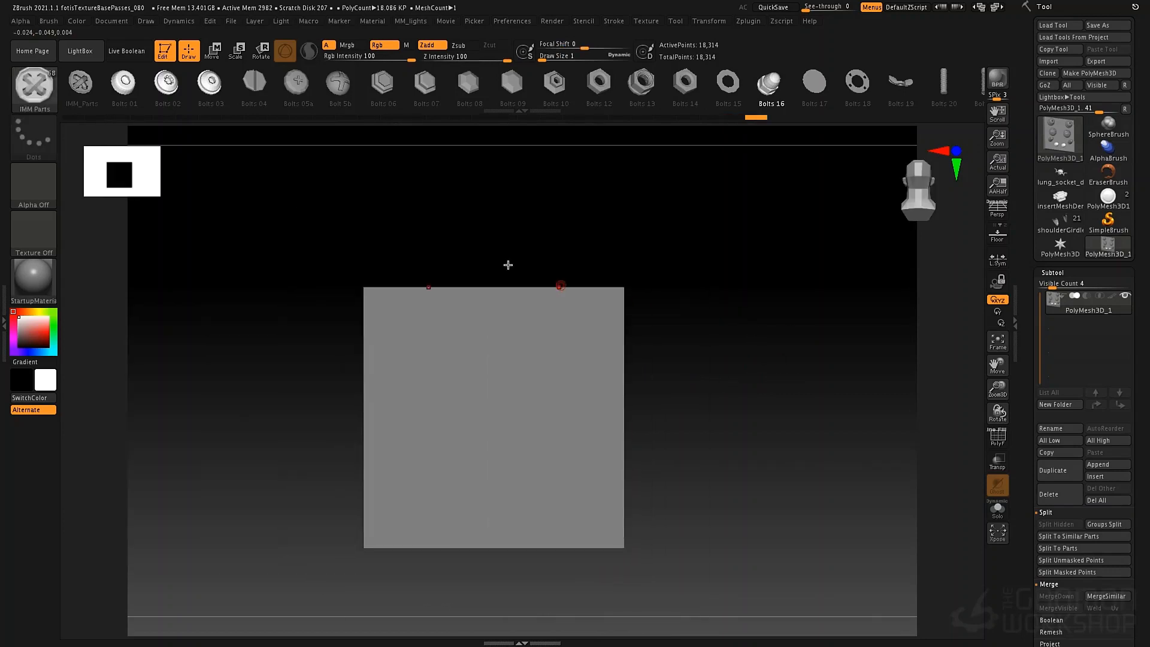
ctrl+right_drag(411, 189, 433, 207)
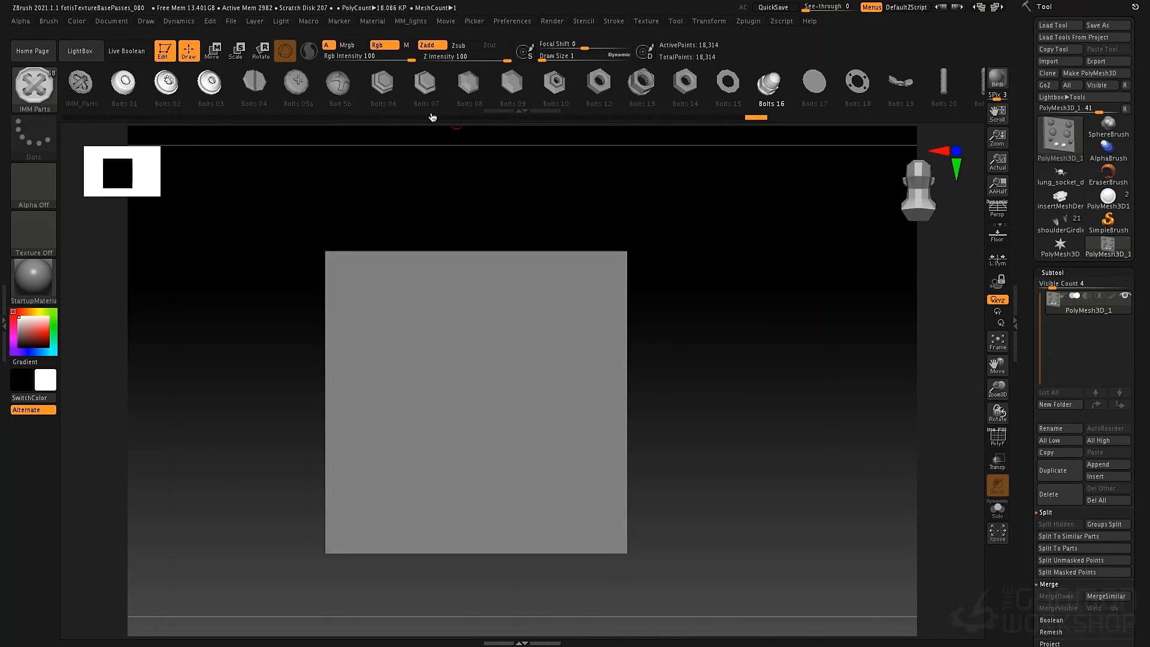
click(297, 84)
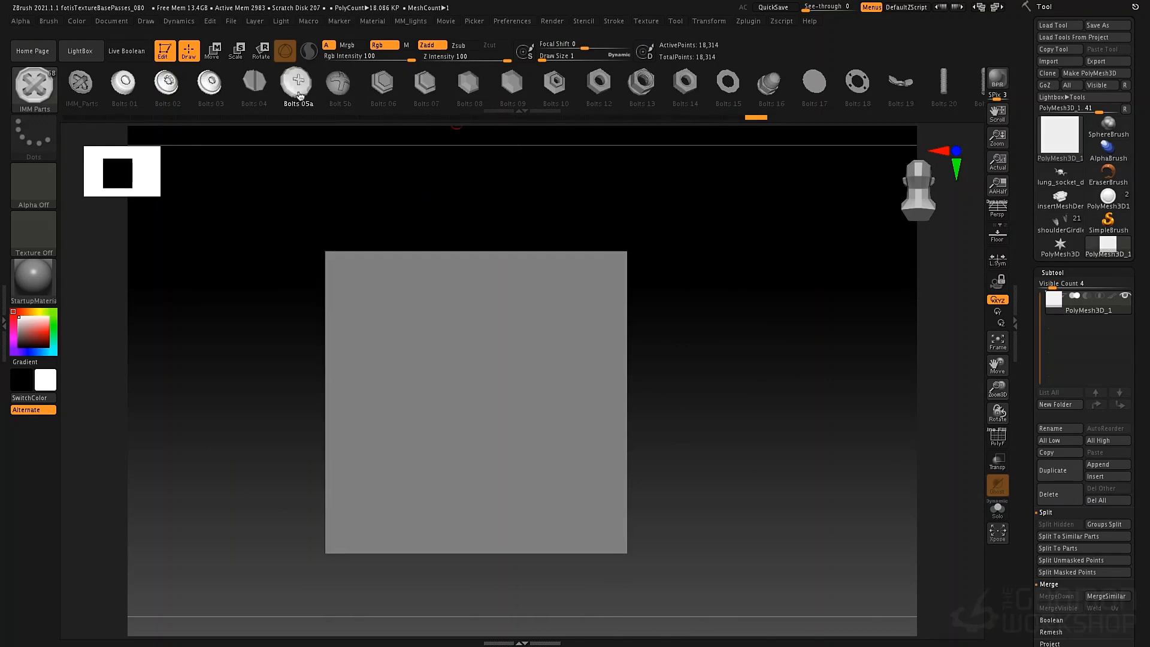
Step: Try inserting mirrored pairs of Bolts 05a near the upper and lower corners of the back face
drag(364, 287, 360, 308)
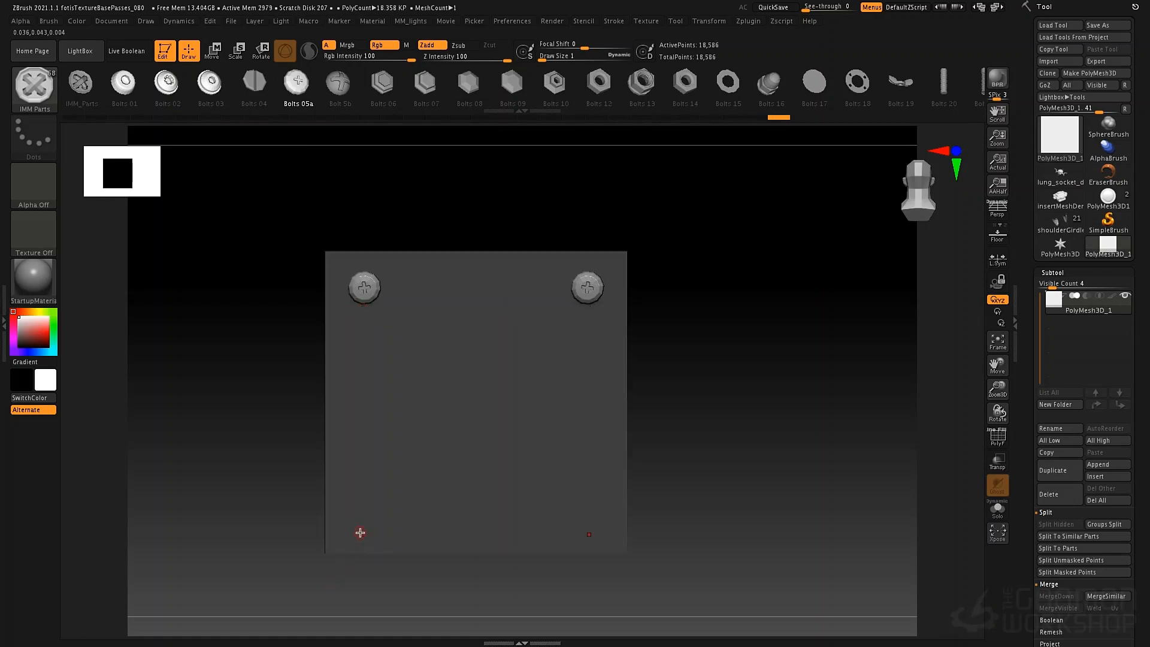
drag(360, 532, 363, 551)
key(ctrl+z)
key(ctrl+z)
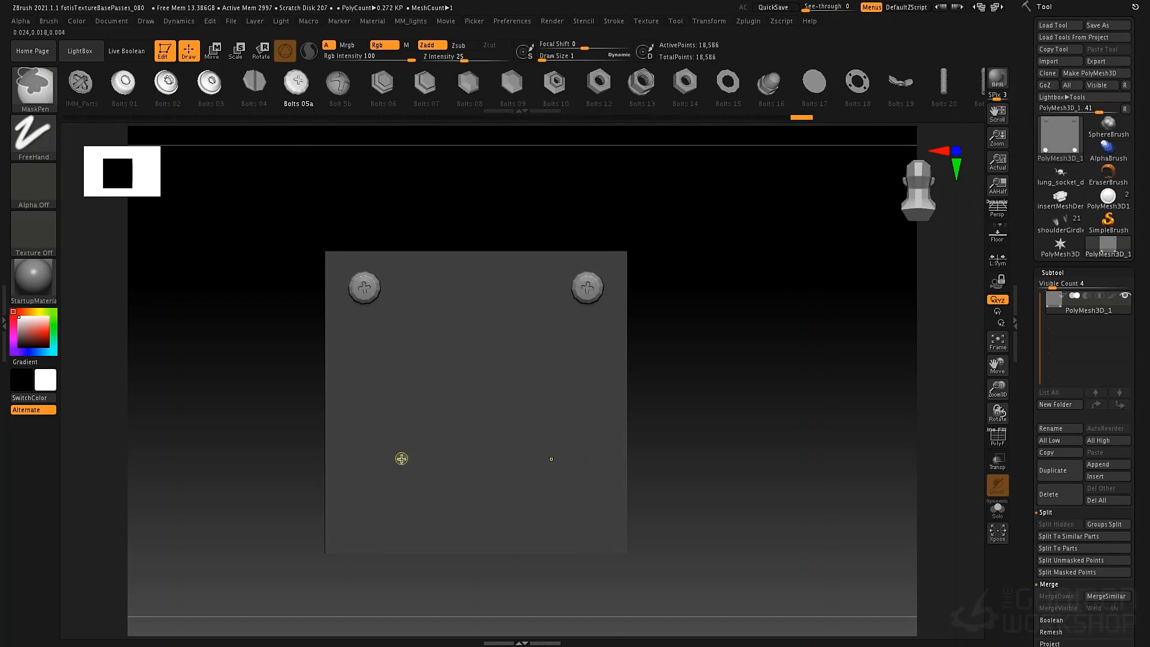
Step: Set the insert brush's Draw Size to 2
key(space)
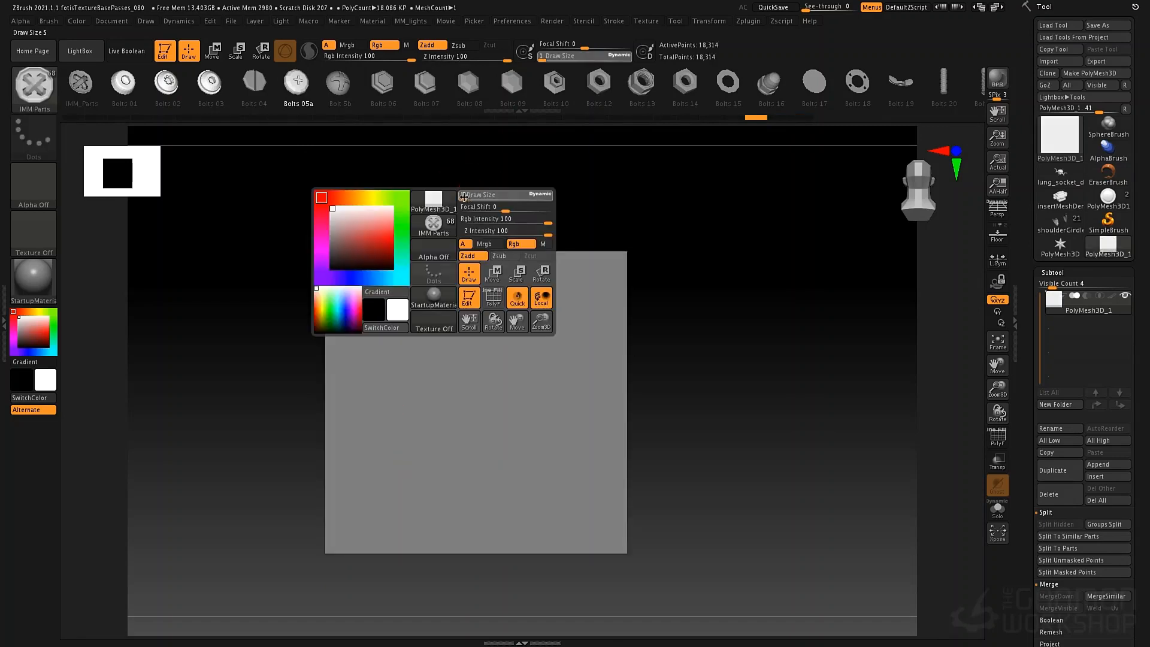
drag(465, 197, 465, 197)
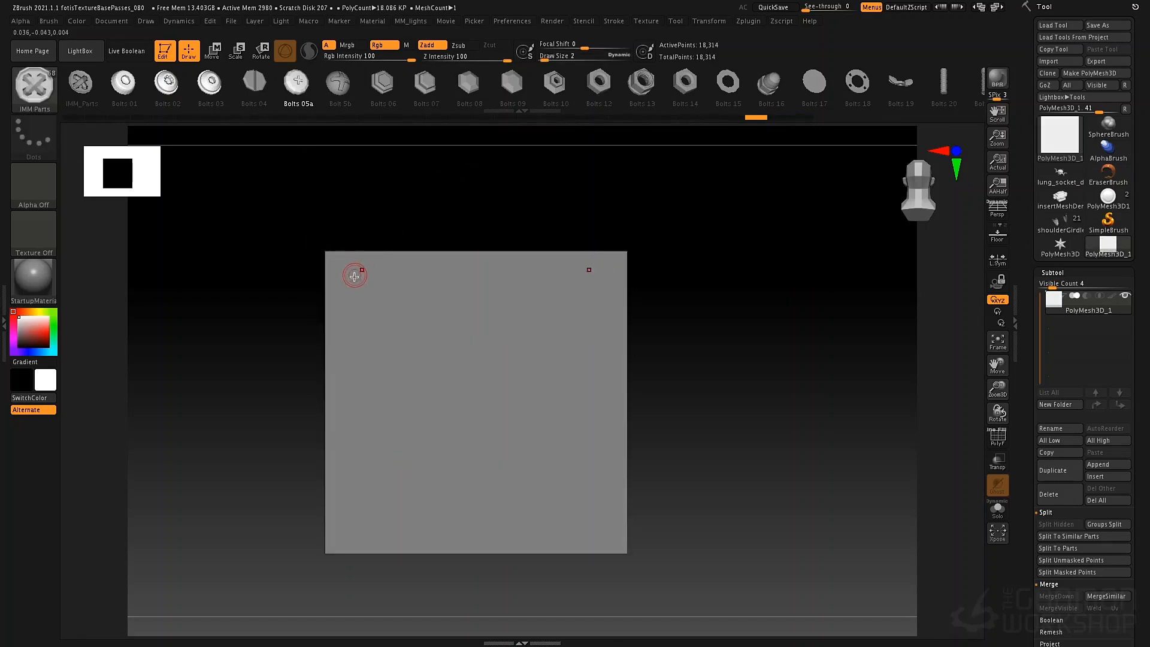
Step: Try placing pairs of Bolts 05a by eye in three rows across the plate's back face, and undo them
drag(356, 276, 369, 289)
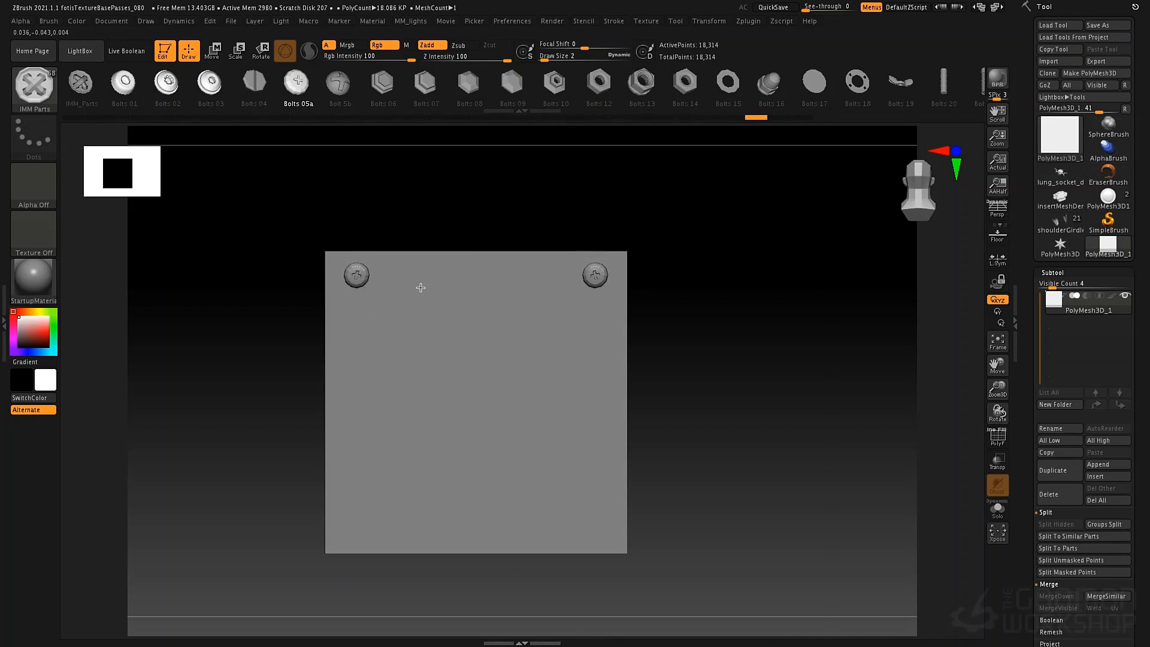
ctrl+drag(422, 285, 424, 282)
drag(351, 363, 422, 367)
drag(347, 467, 408, 470)
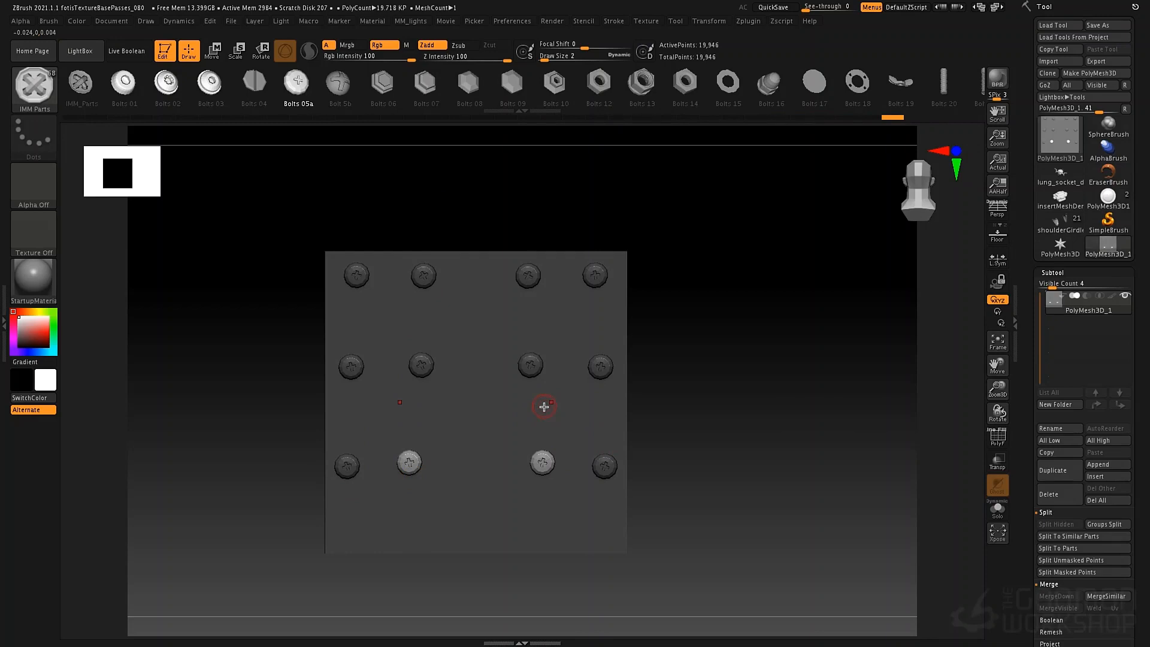
key(ctrl+z)
key(ctrl+z)
key(ctrl+z)
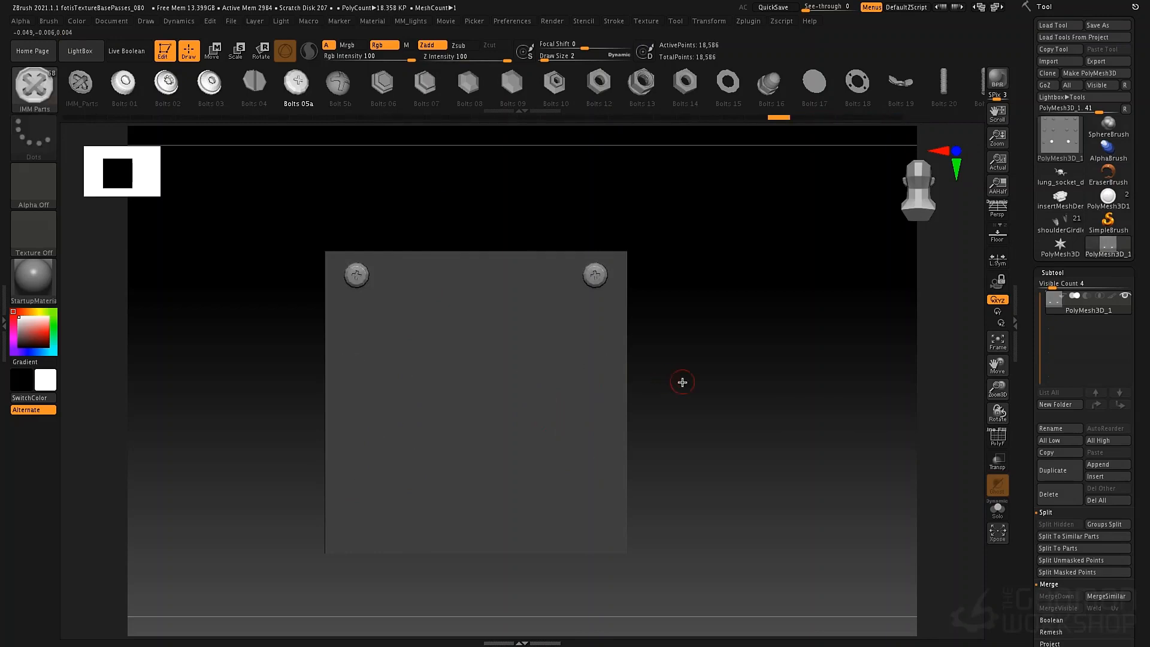
key(ctrl+z)
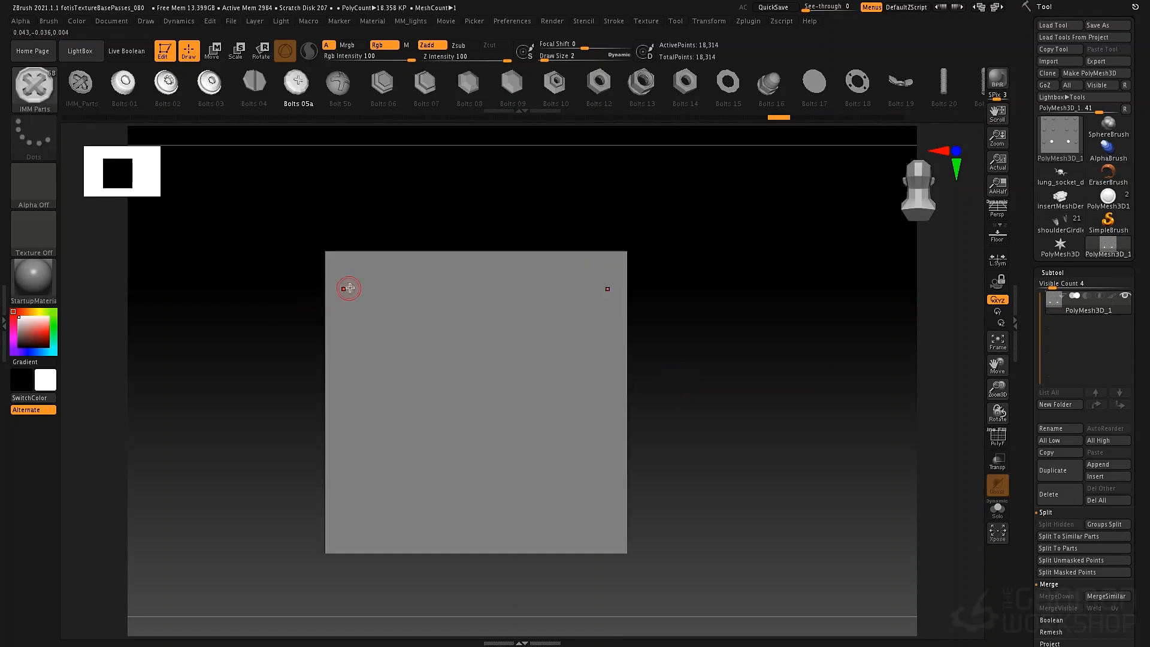
Step: Insert a mirrored pair of Bolts 05a near the back face's upper corners and straighten the gizmo to the plate's axes
drag(357, 283, 361, 294)
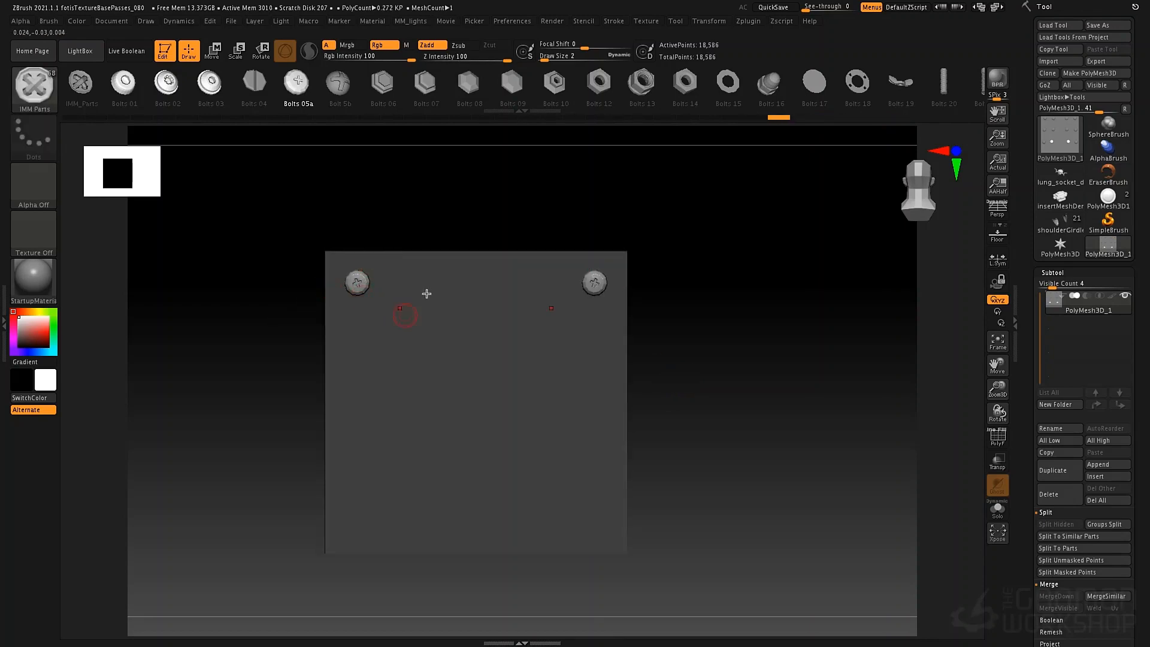
key(w)
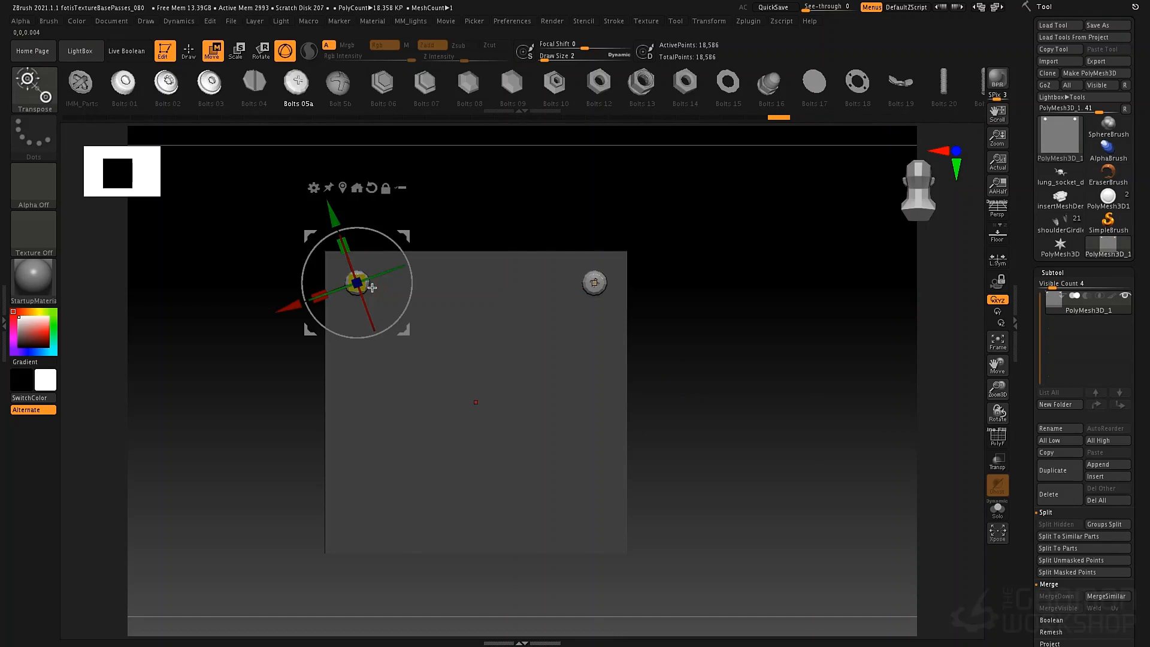
click(385, 189)
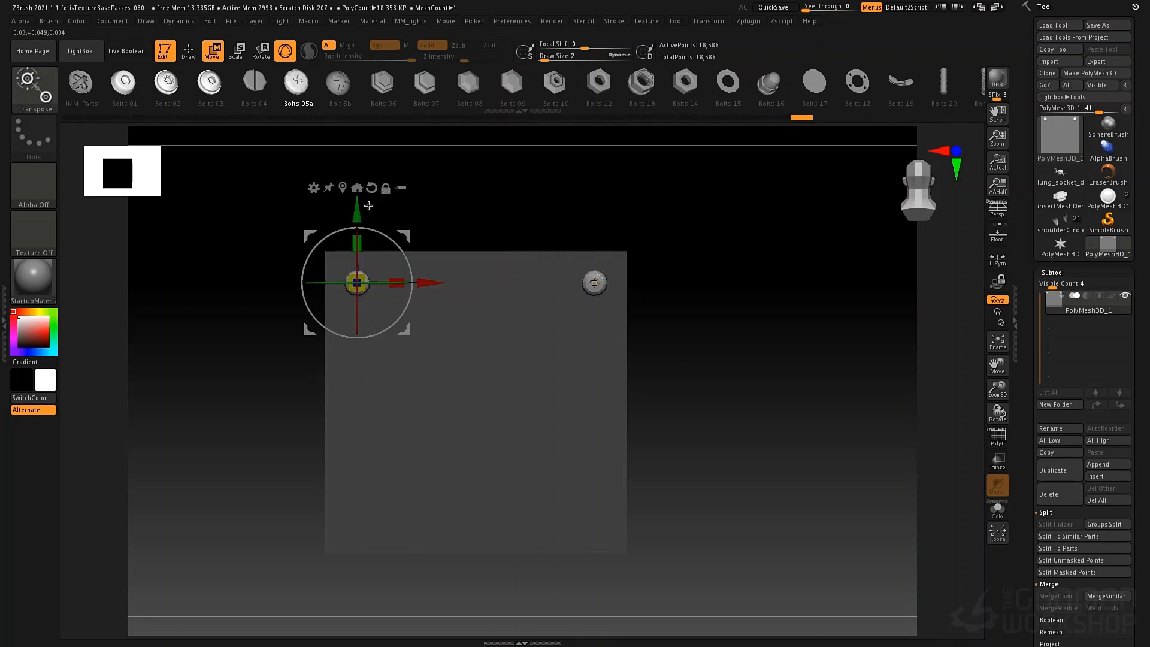
Step: Duplicate the bolt pair straight down at about 0.013 spacing into two columns of seven, and clear the mask
ctrl+drag(358, 209, 356, 246)
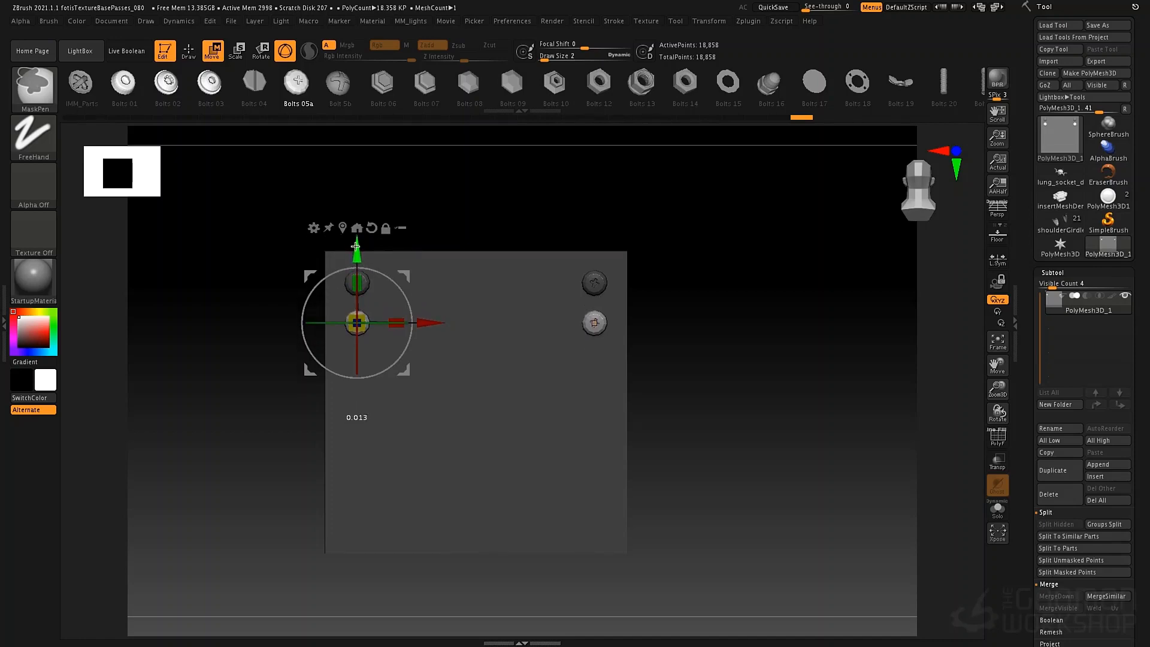
ctrl+drag(355, 245, 353, 472)
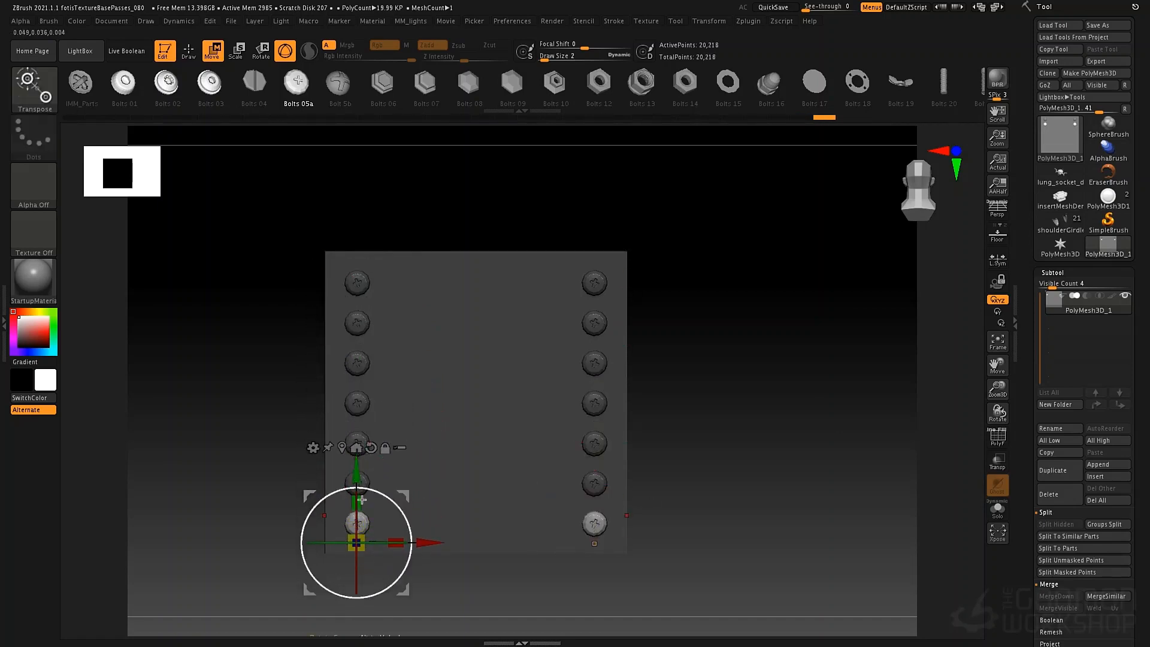
key(q)
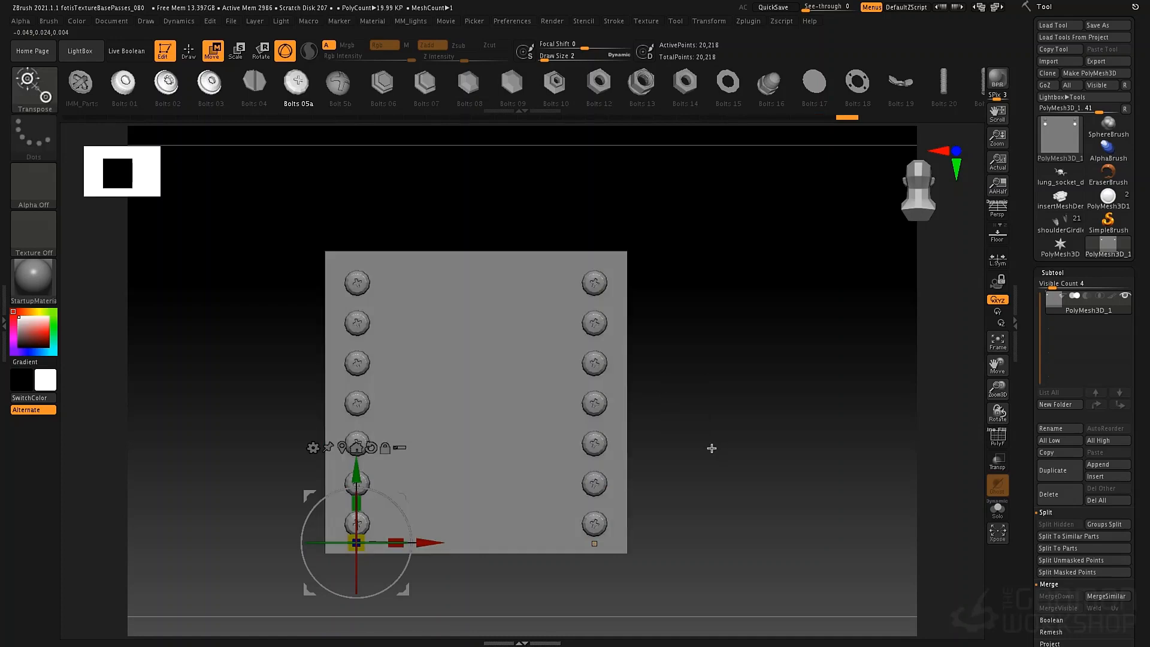
drag(716, 399, 694, 318)
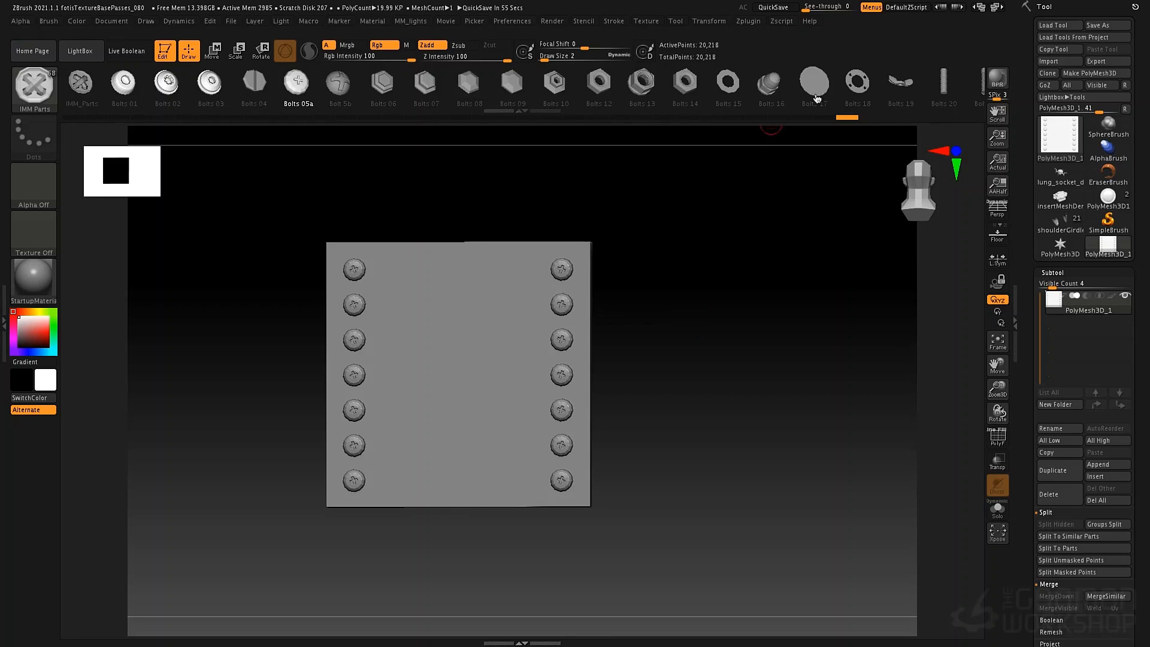
Step: Insert two mirrored pairs of Bolts 18 between the bolt columns, one above the other, with the lower pair smaller
click(857, 82)
click(418, 309)
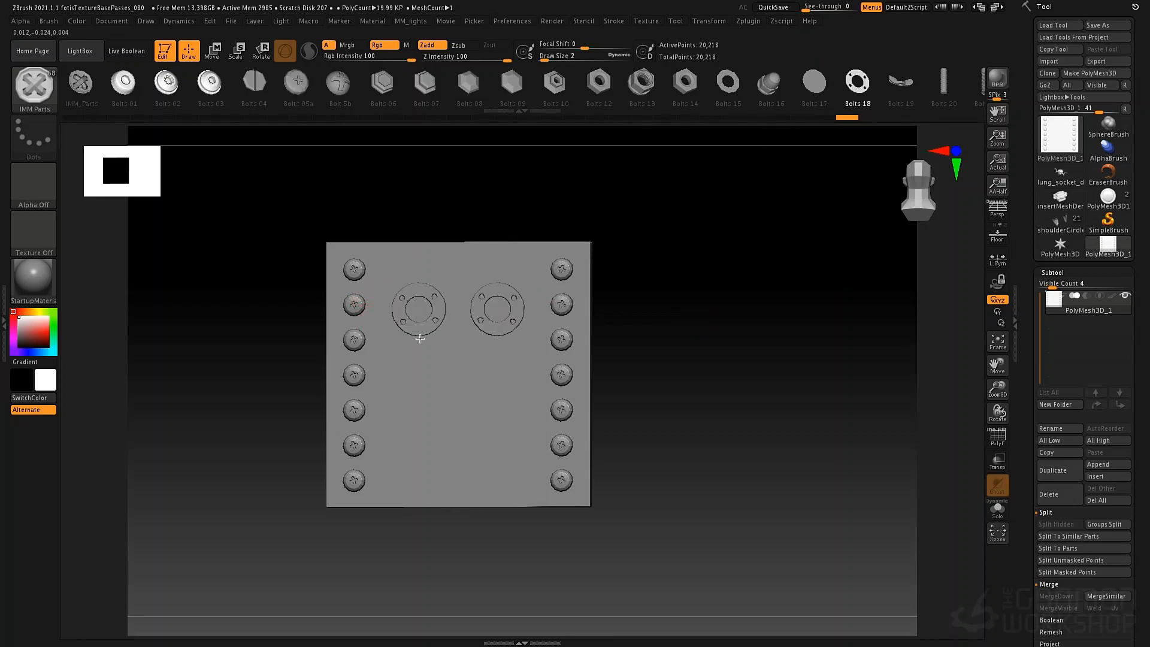
click(417, 394)
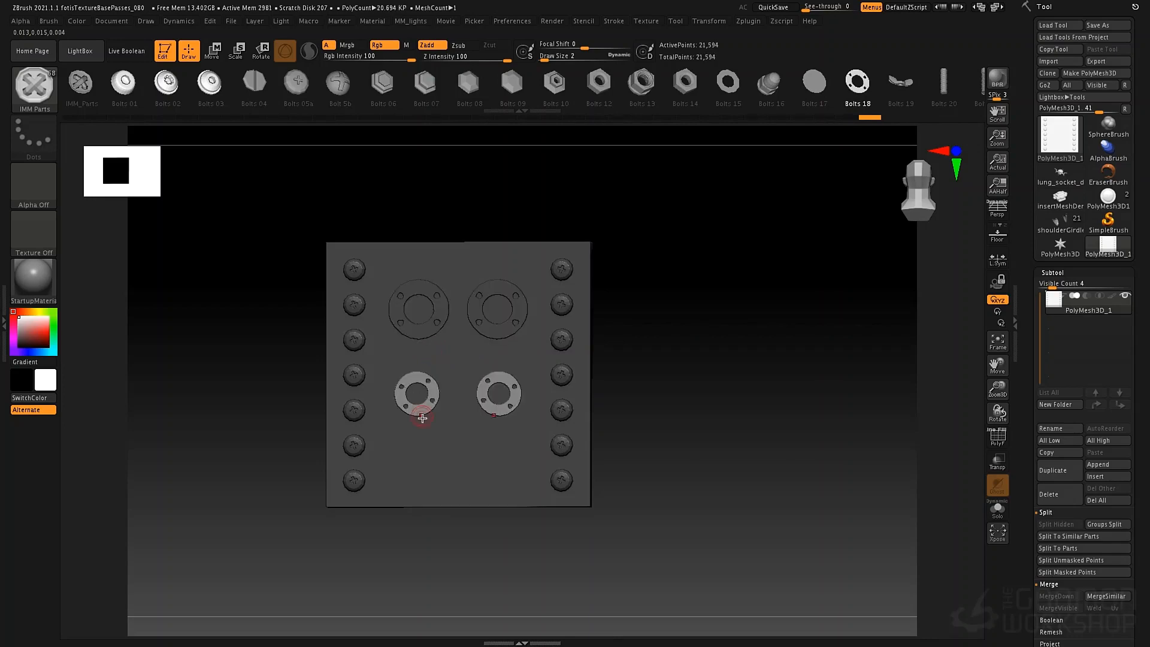
Step: Load the IMM MachineParts brush and browse its range of insert meshes
key(b)
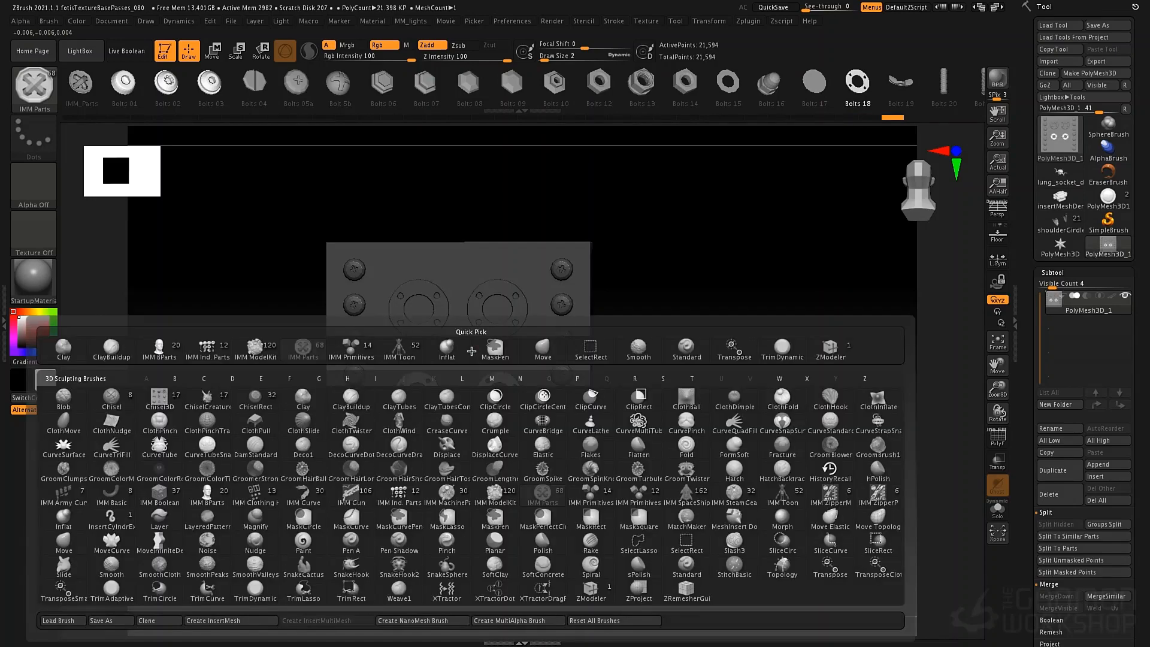
key(i)
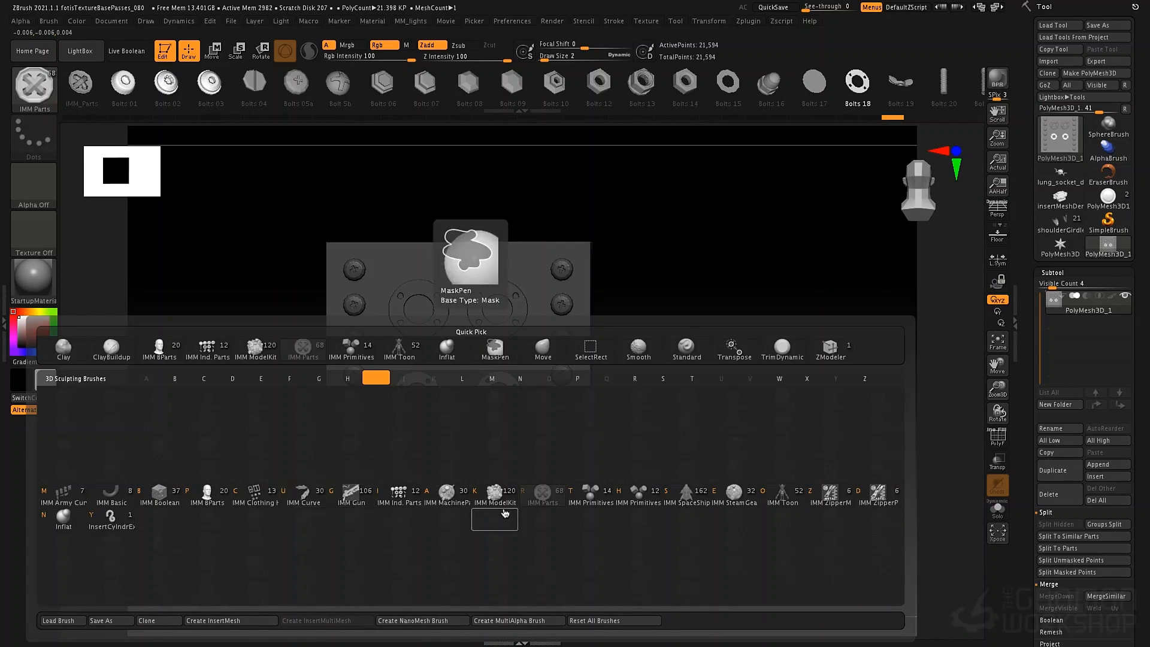
click(458, 500)
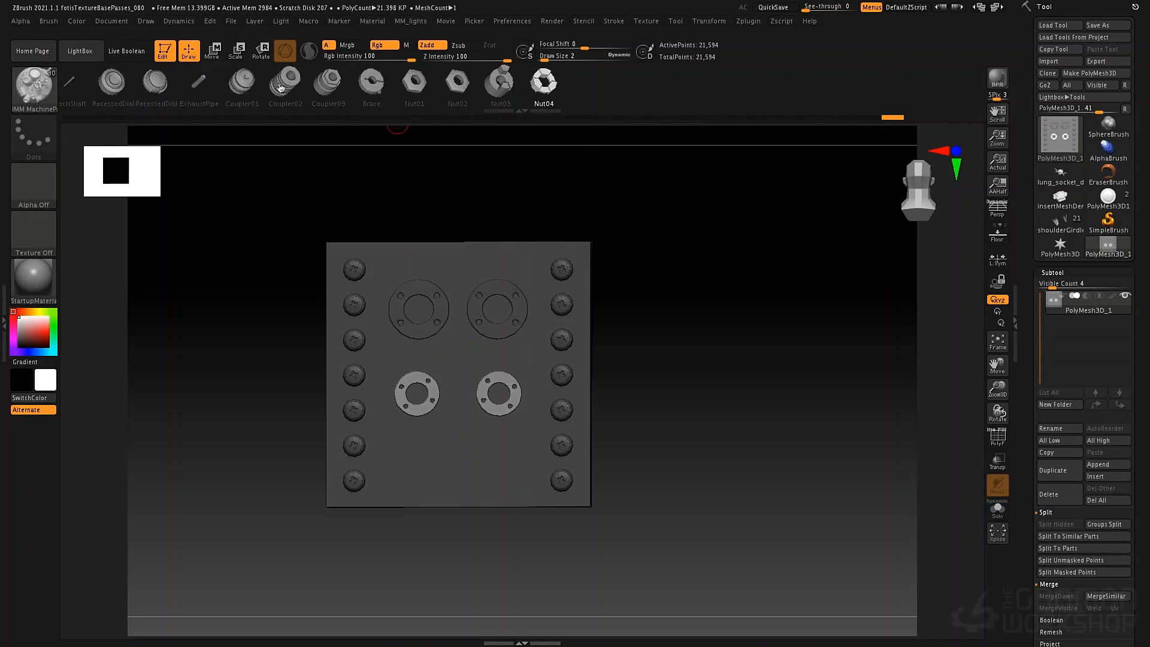
drag(284, 91, 563, 91)
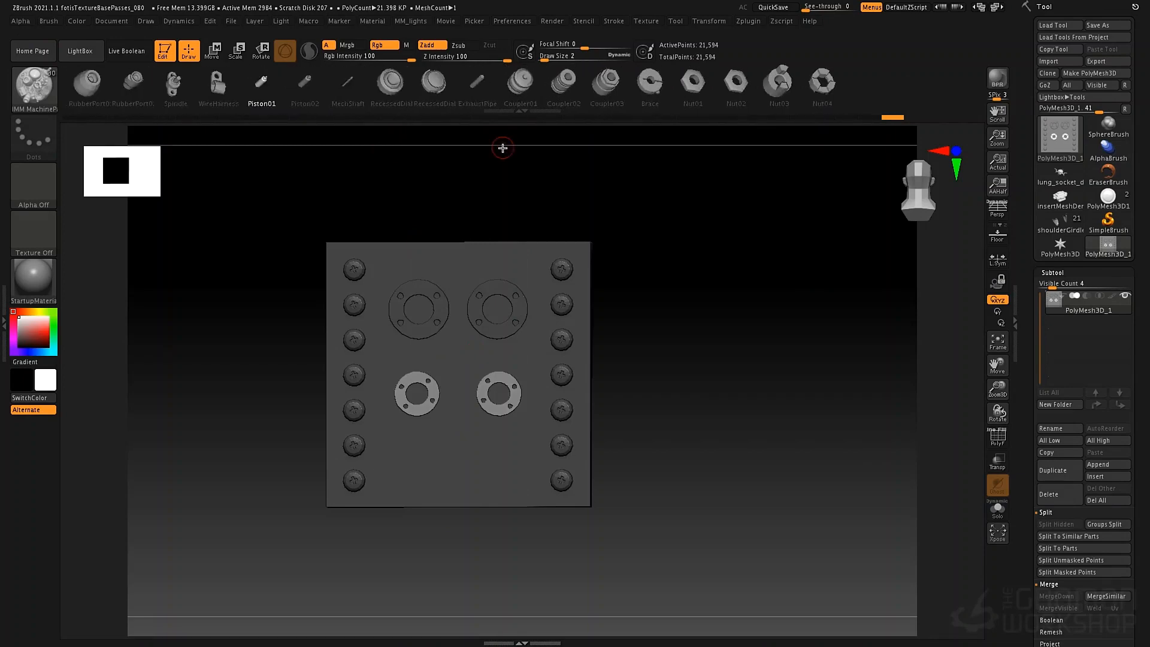
Step: Load the IMM ModelKit brush and browse its insert meshes, from the circular parts through to the panels
key(b)
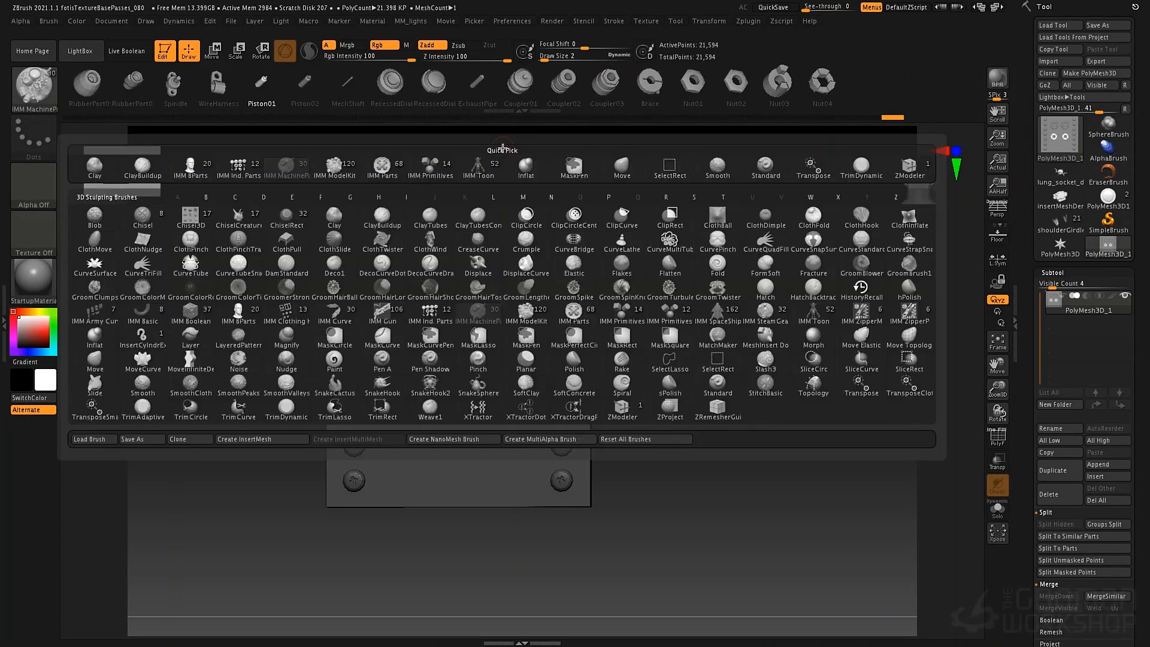
click(526, 311)
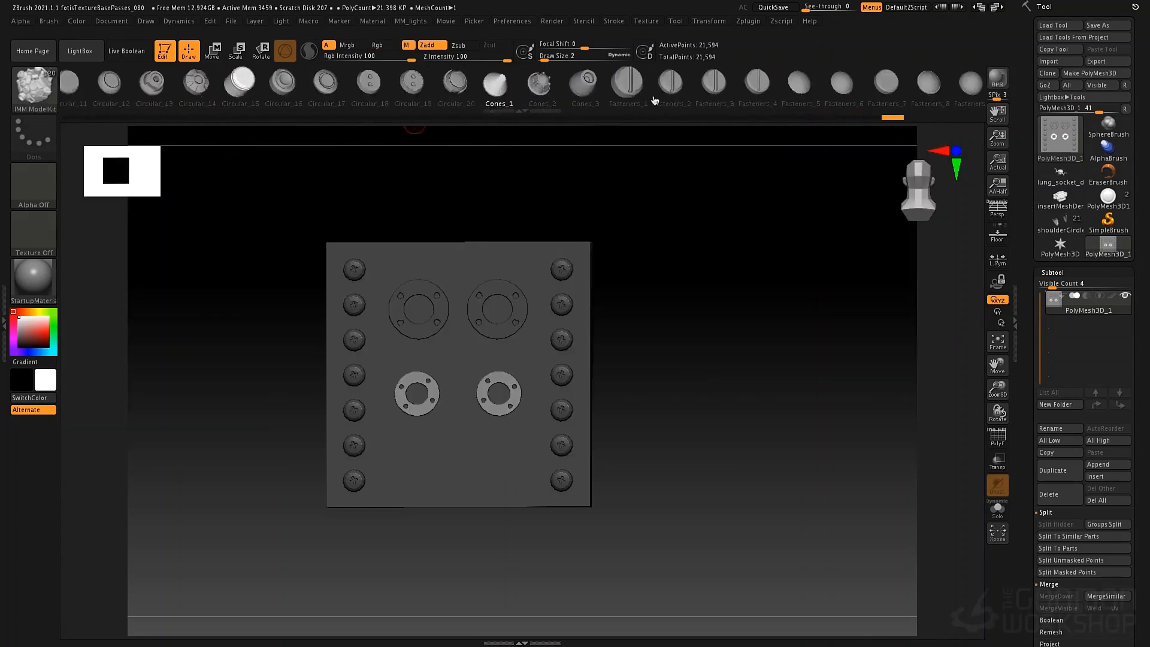
drag(655, 96, 294, 92)
drag(622, 98, 200, 101)
drag(756, 92, 267, 113)
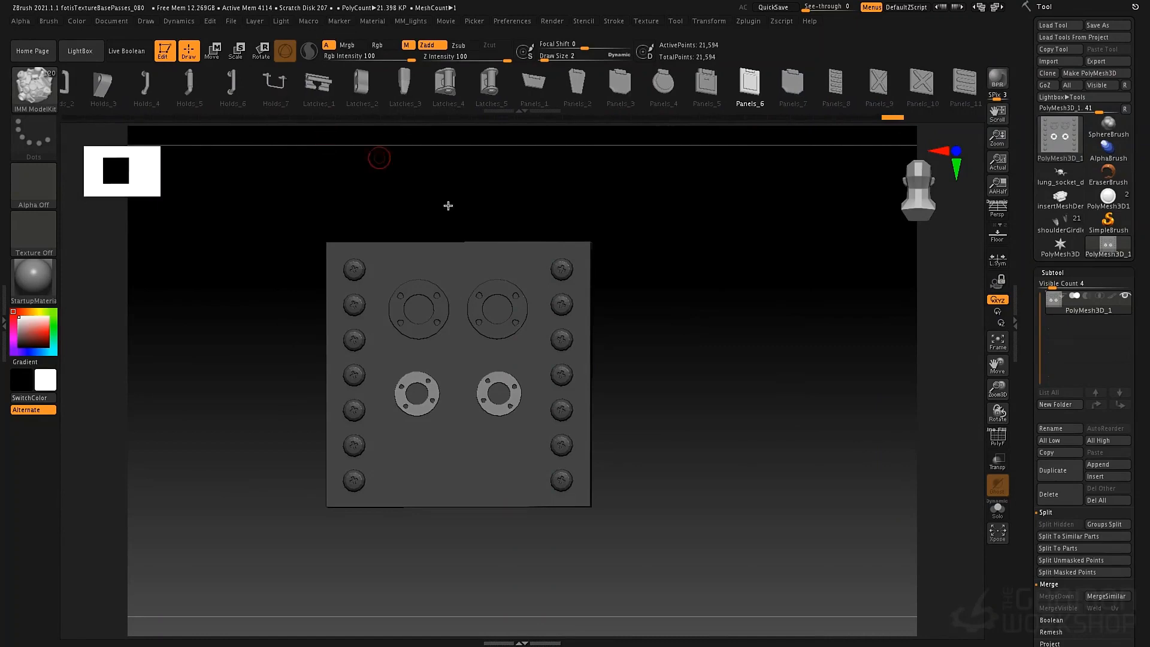
Step: Switch to the IMM Curve brush and select its Stitch mesh
key(b)
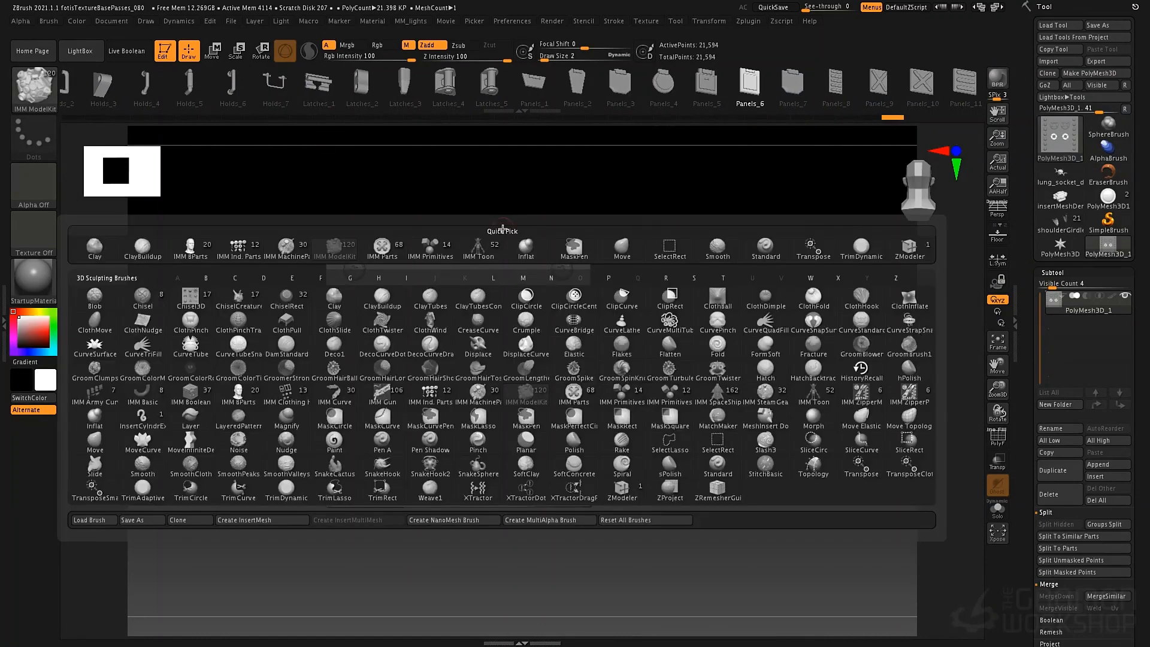
key(i)
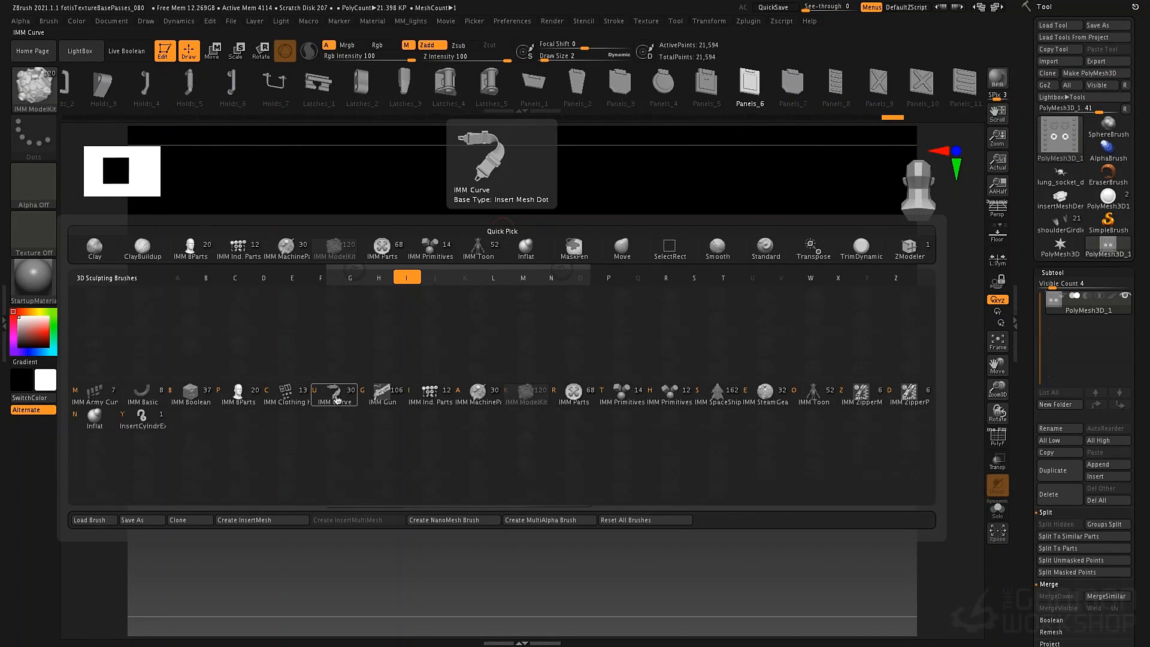
click(336, 397)
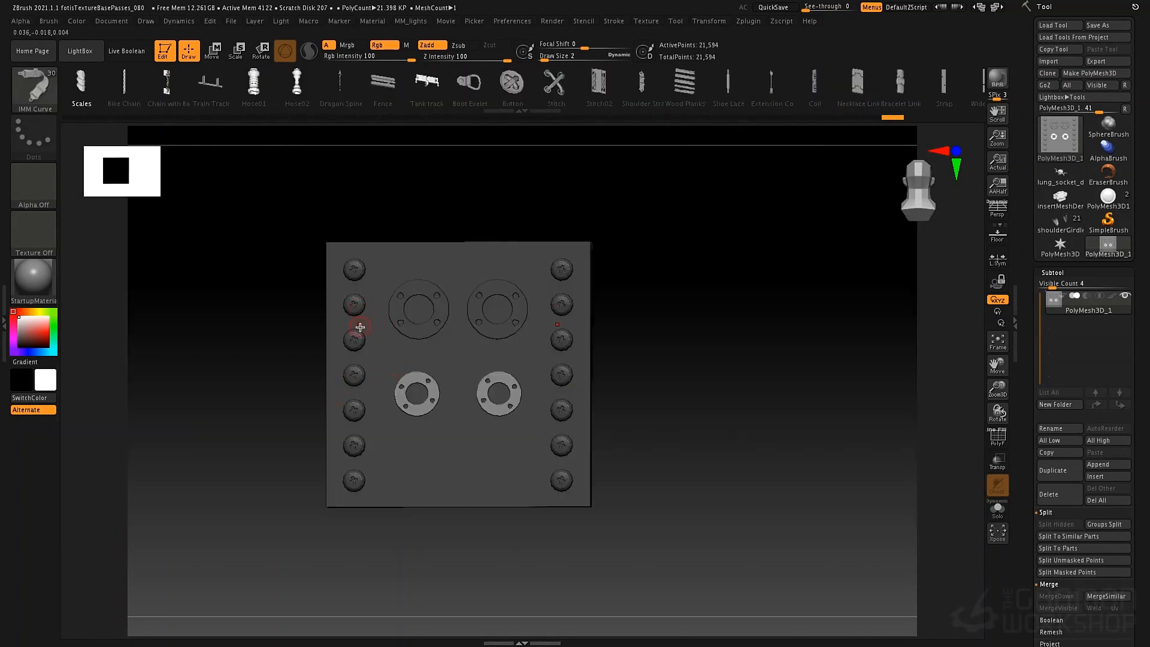
click(554, 85)
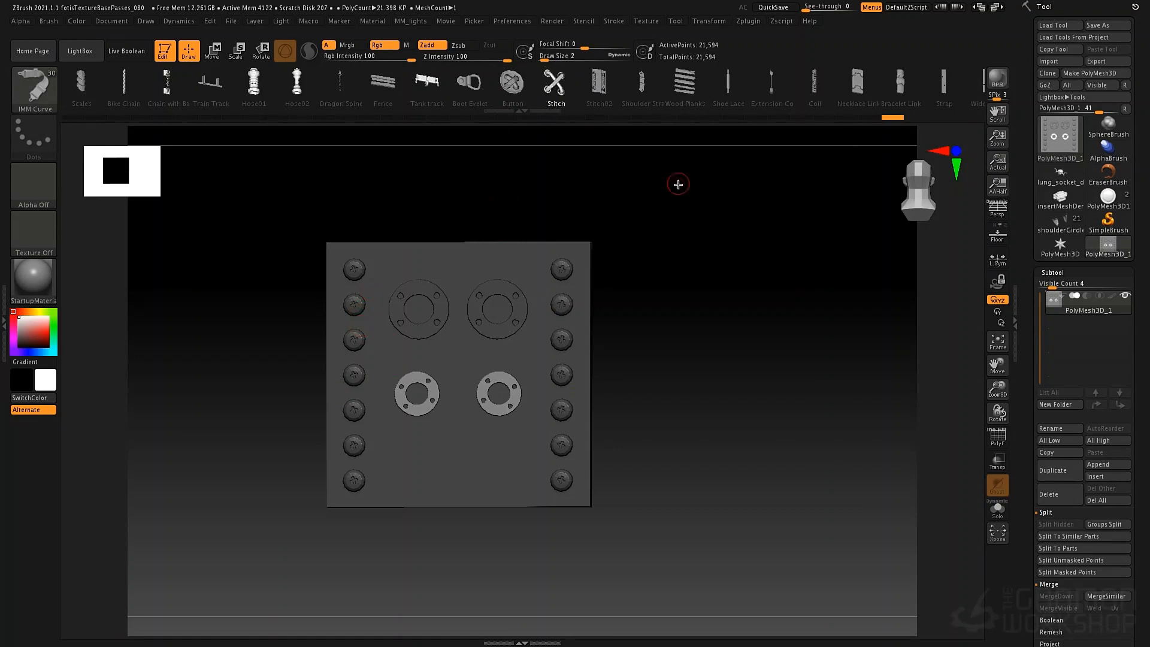
Step: Clear the mask and draw a vertical curve of stitches down the plate's narrow side
drag(678, 184, 634, 187)
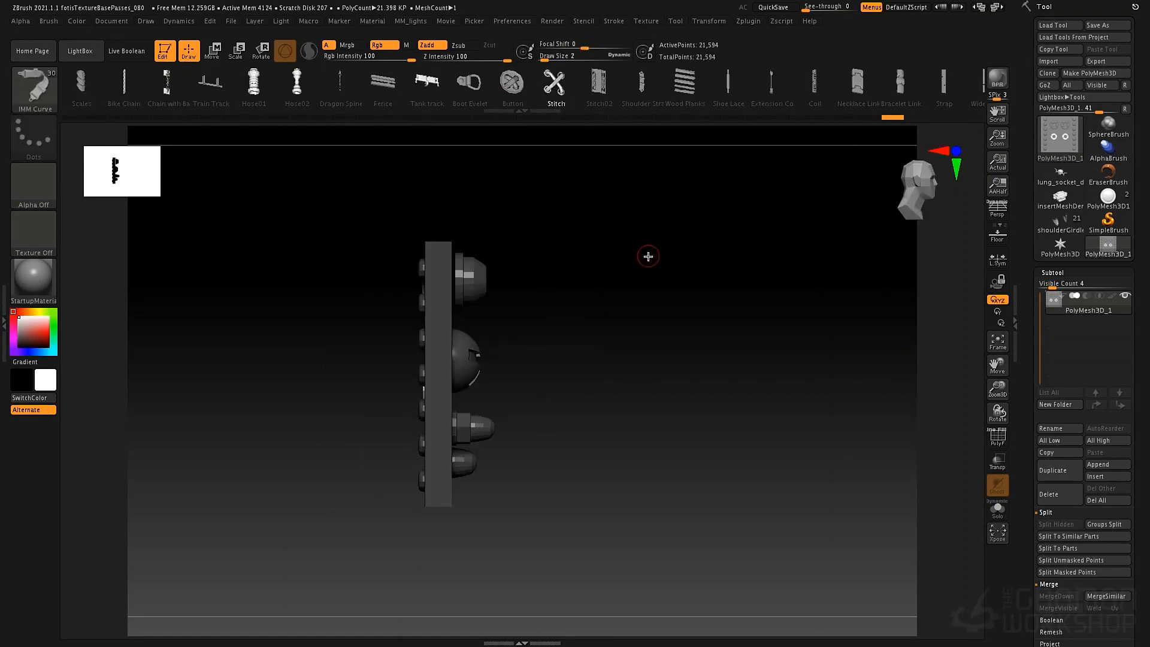
ctrl+drag(645, 246, 716, 320)
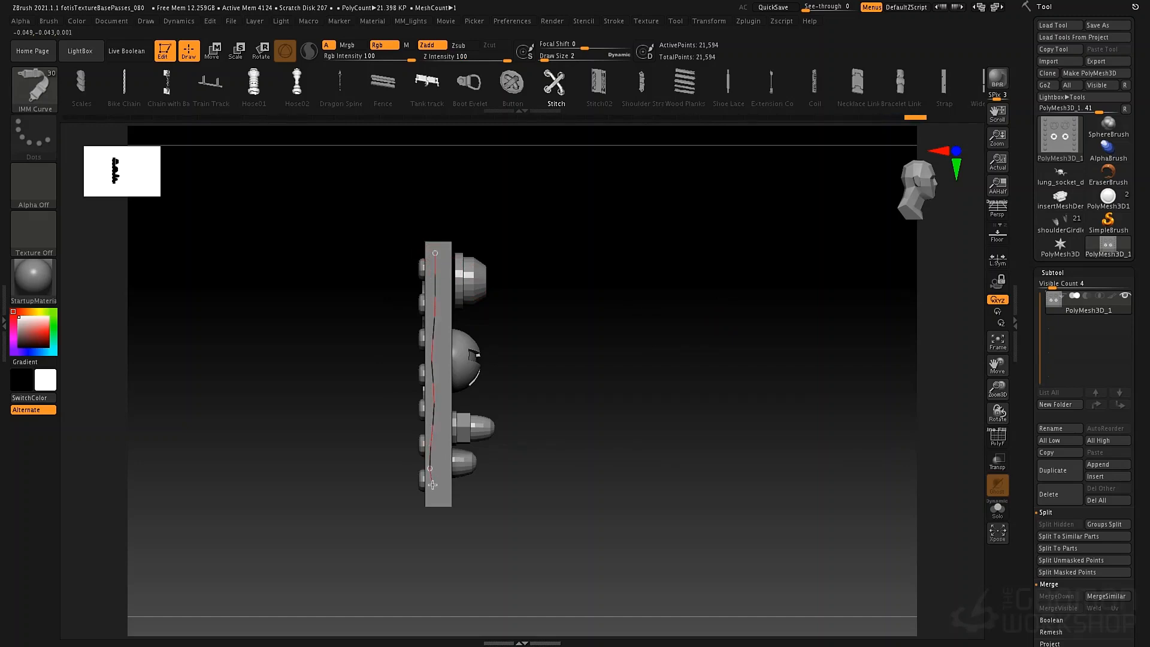
drag(433, 484, 435, 485)
mouse_move(558, 339)
alt+mouse_down()
mouse_move(594, 298)
mouse_move(576, 375)
alt+mouse_up()
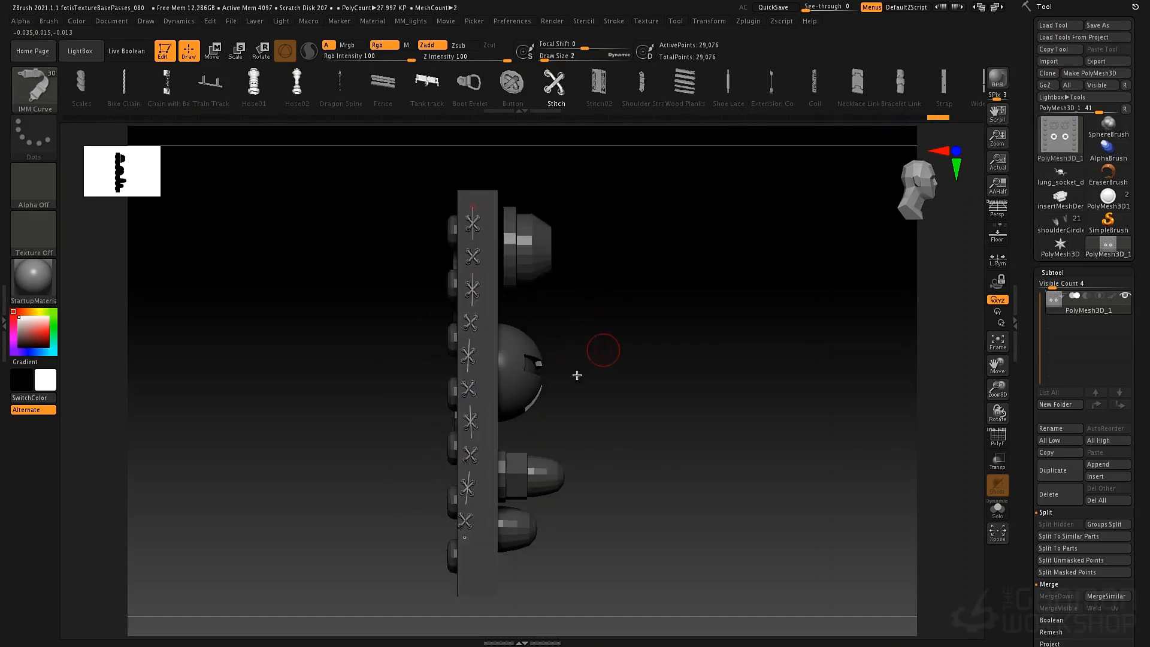
Step: Adjust the lower end of the stitch curve on the plate's narrow side
drag(465, 537, 474, 547)
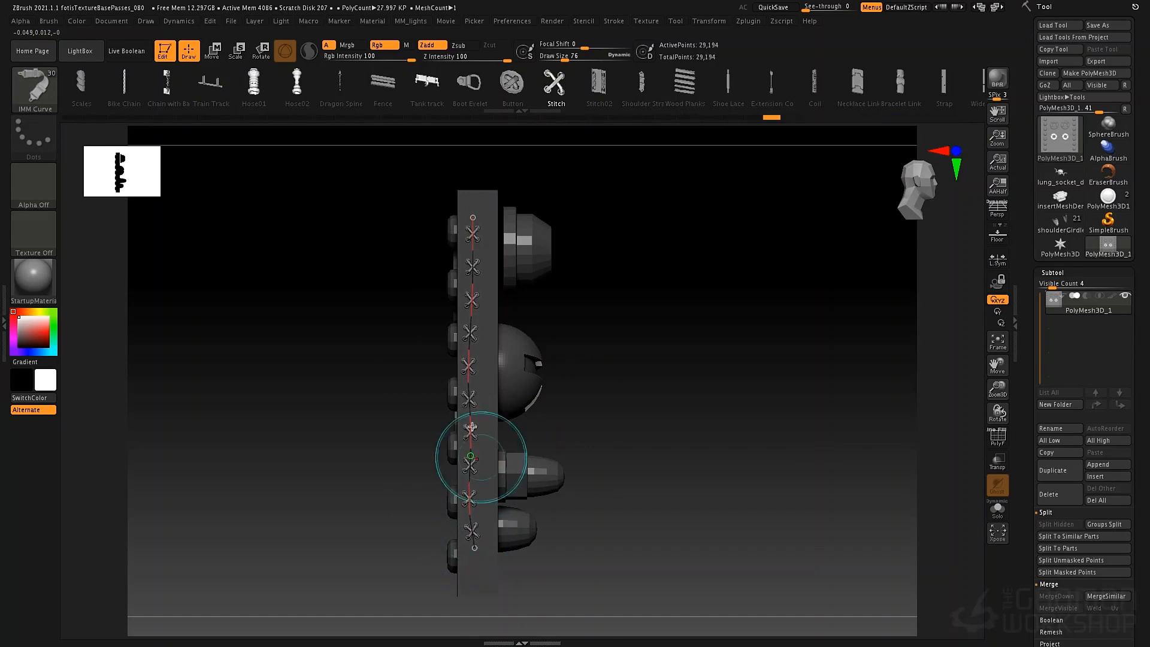
alt+drag(590, 390, 505, 354)
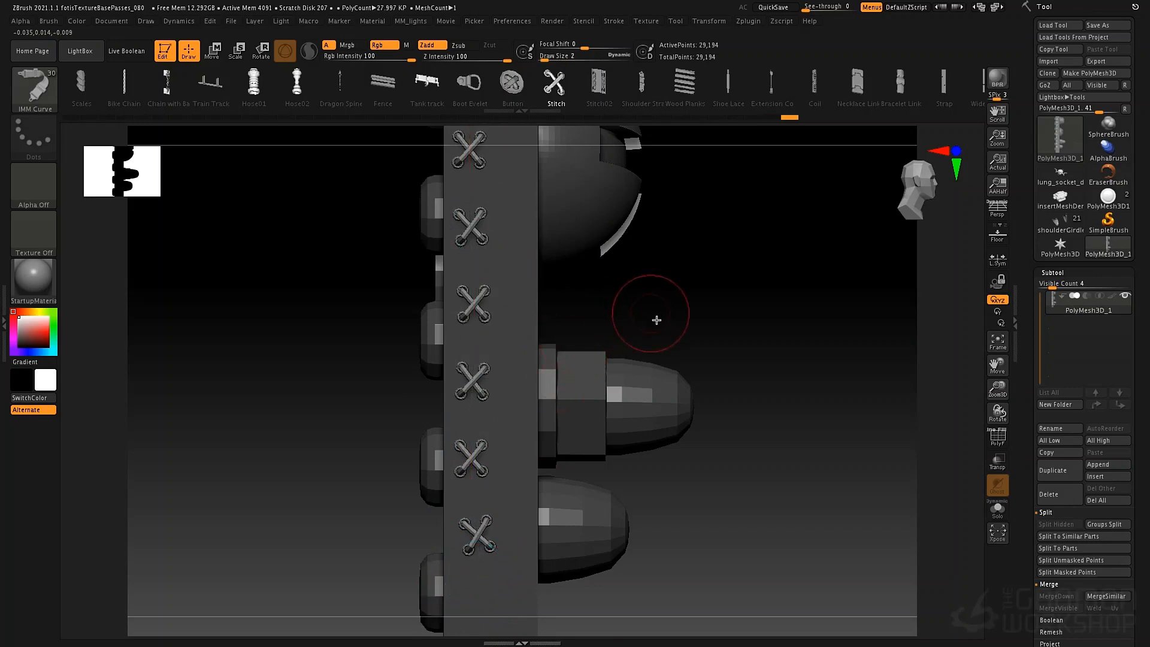
Step: Load the IMM BParts brush and inspect the inserted meshes on both faces of the plate
key(b)
key(i)
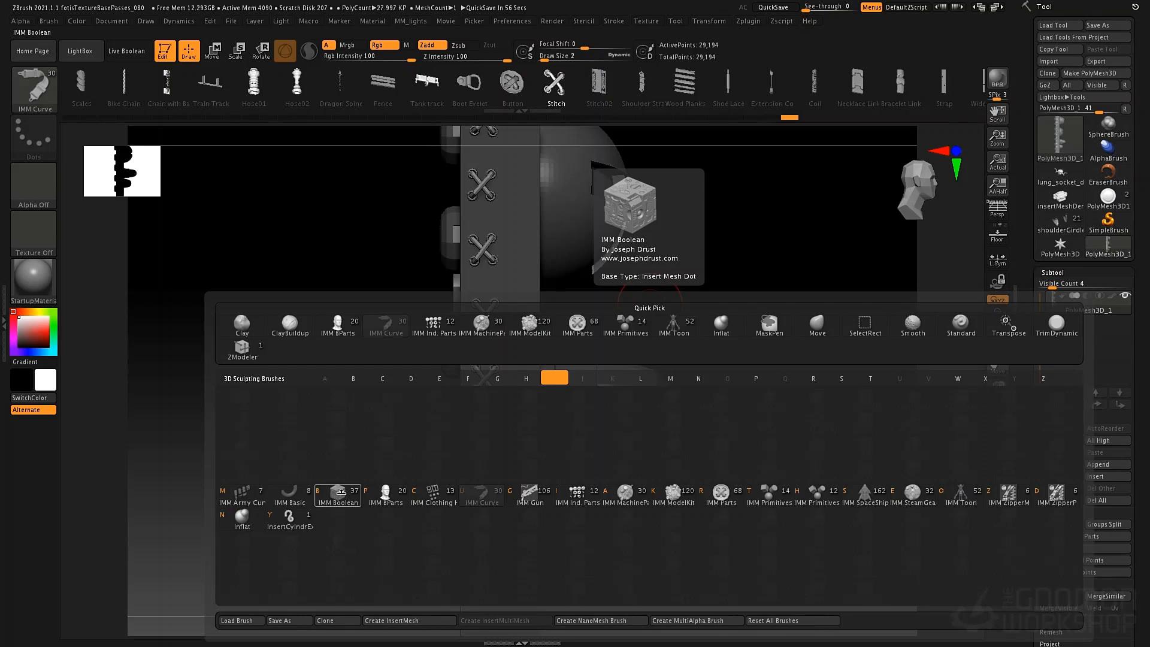
click(396, 503)
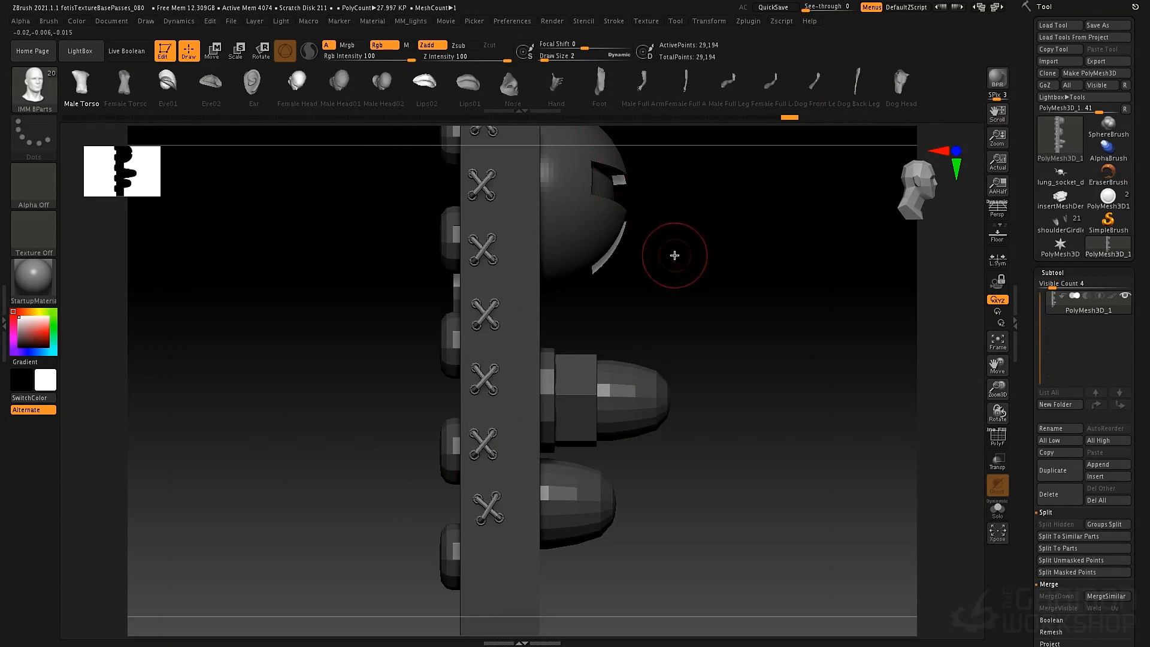
mouse_move(689, 242)
ctrl+mouse_down()
mouse_move(727, 282)
mouse_move(685, 261)
ctrl+mouse_up()
right_drag(647, 263, 536, 297)
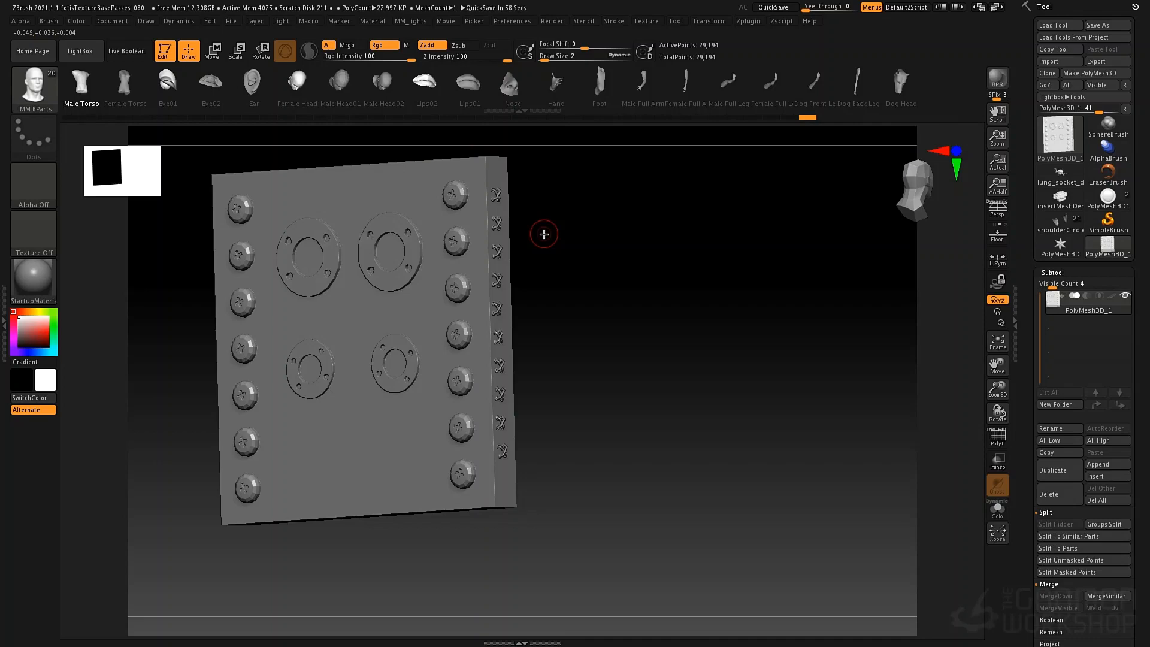
mouse_move(617, 280)
alt+mouse_down()
mouse_move(701, 313)
mouse_move(611, 289)
mouse_move(626, 296)
alt+mouse_up()
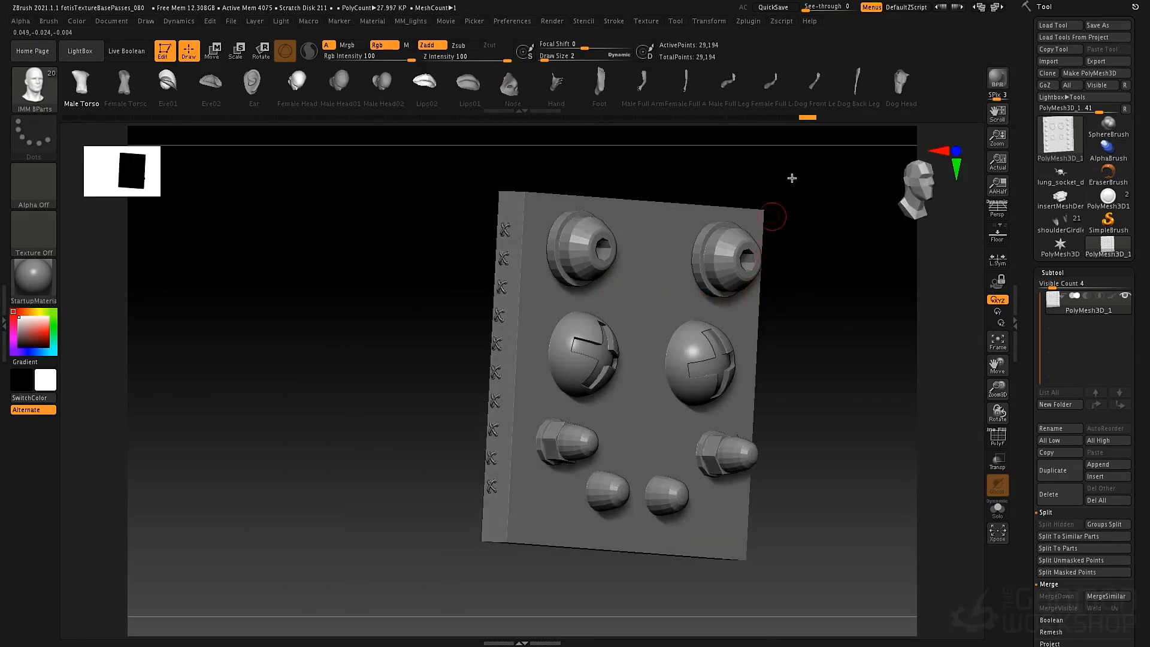
Step: Step back through the undo history to the bare plate without insert meshes, and open its Geometry settings
drag(807, 117, 234, 149)
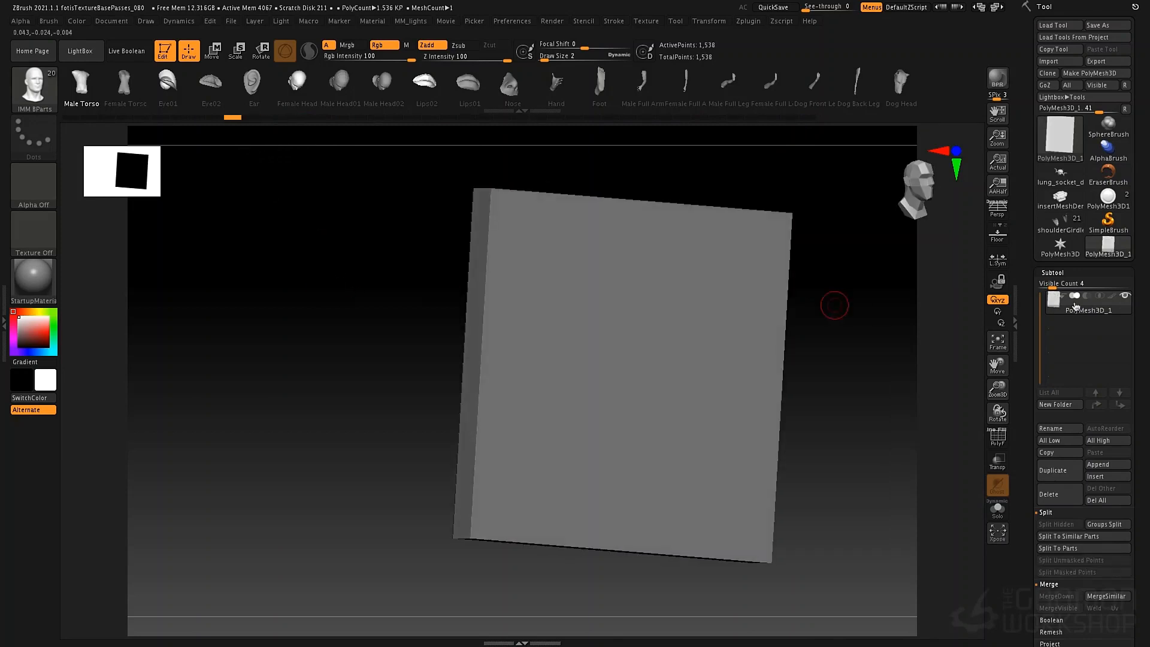
click(1052, 272)
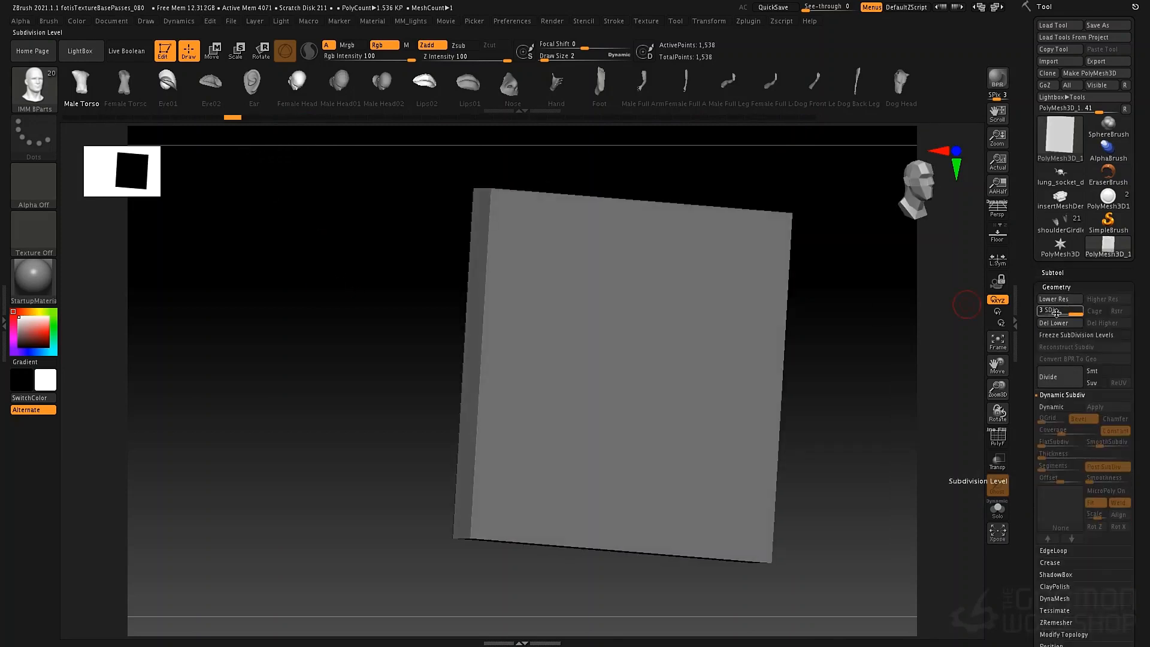
drag(233, 118, 251, 118)
drag(315, 334, 267, 344)
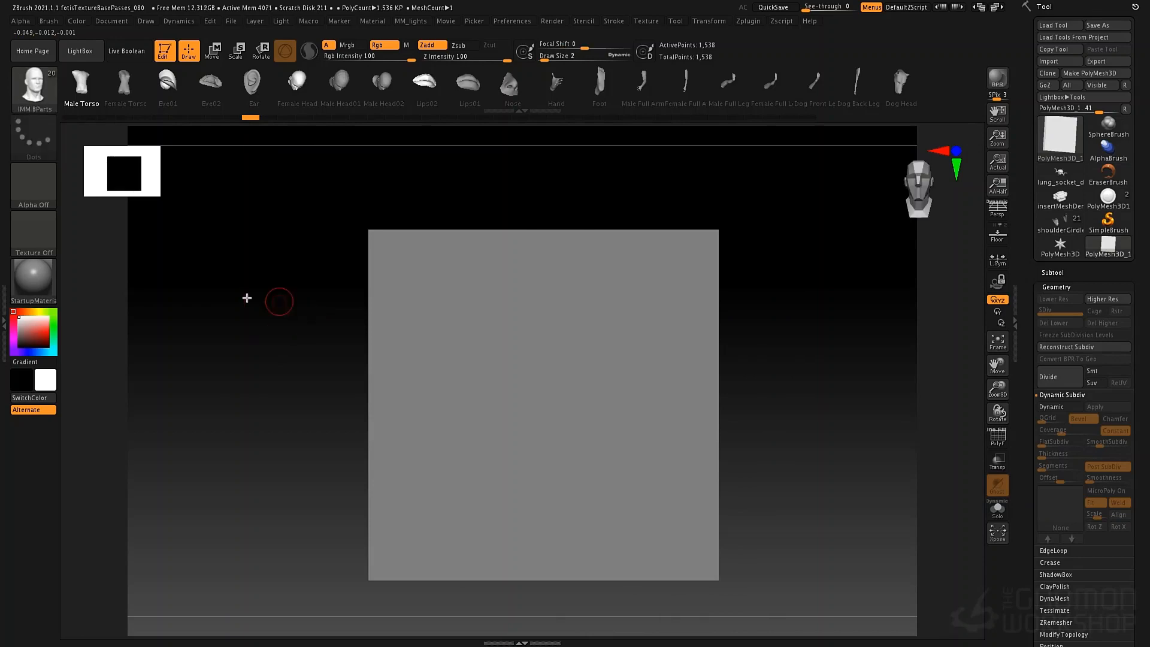
drag(246, 298, 253, 306)
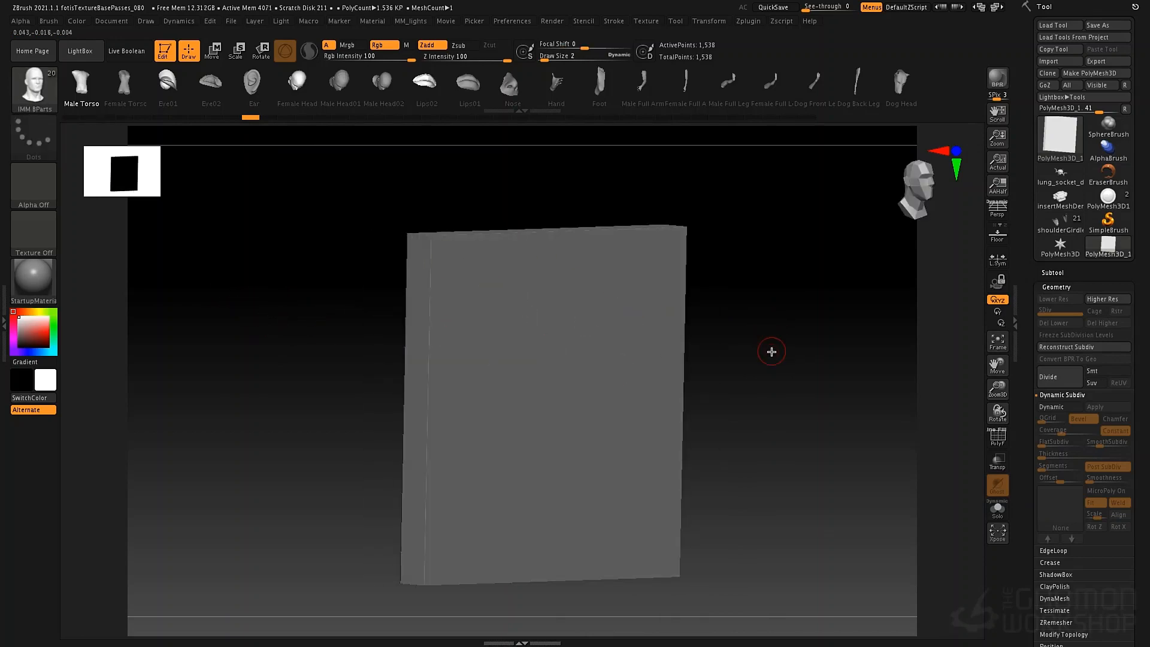
alt+drag(766, 349, 751, 358)
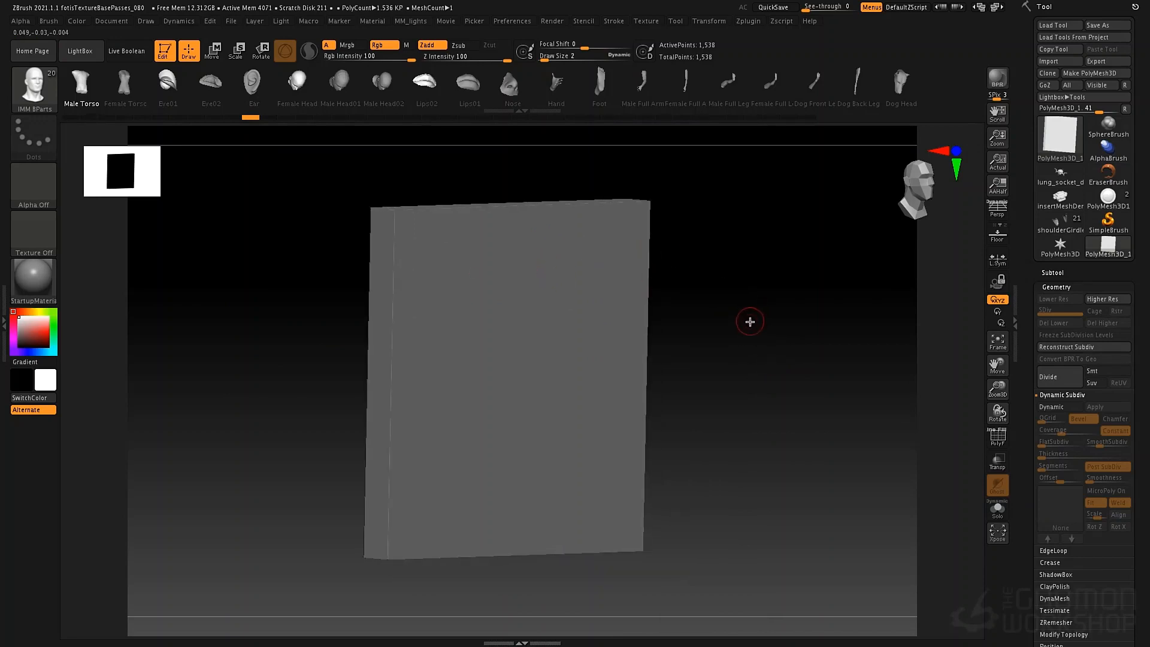
Step: Try dividing the plate once, and rewind the undo history to its lowest-polygon version with the polyframe shown
key(ctrl+d)
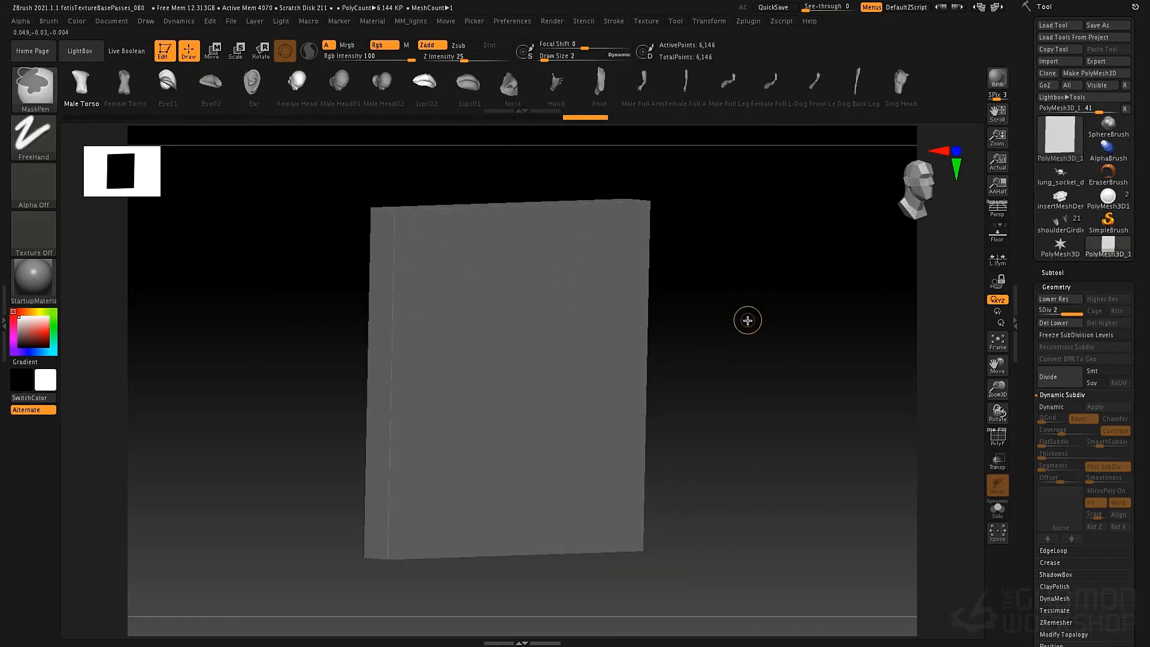
key(shift+d)
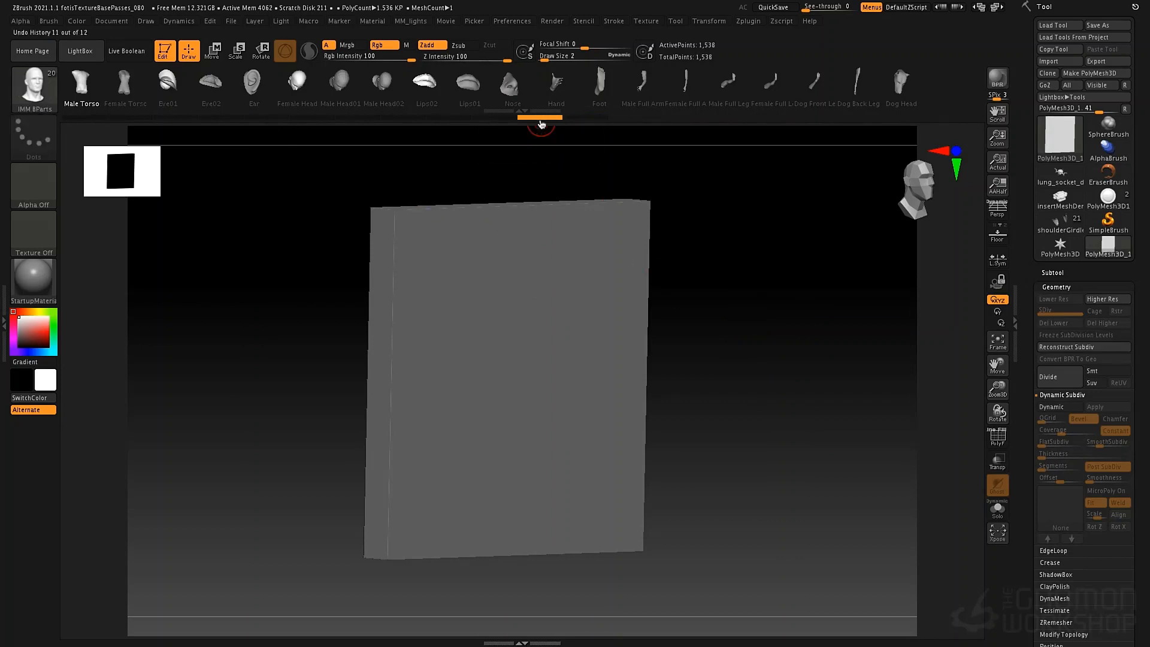
mouse_move(541, 124)
mouse_down()
mouse_move(318, 124)
mouse_move(388, 133)
mouse_up()
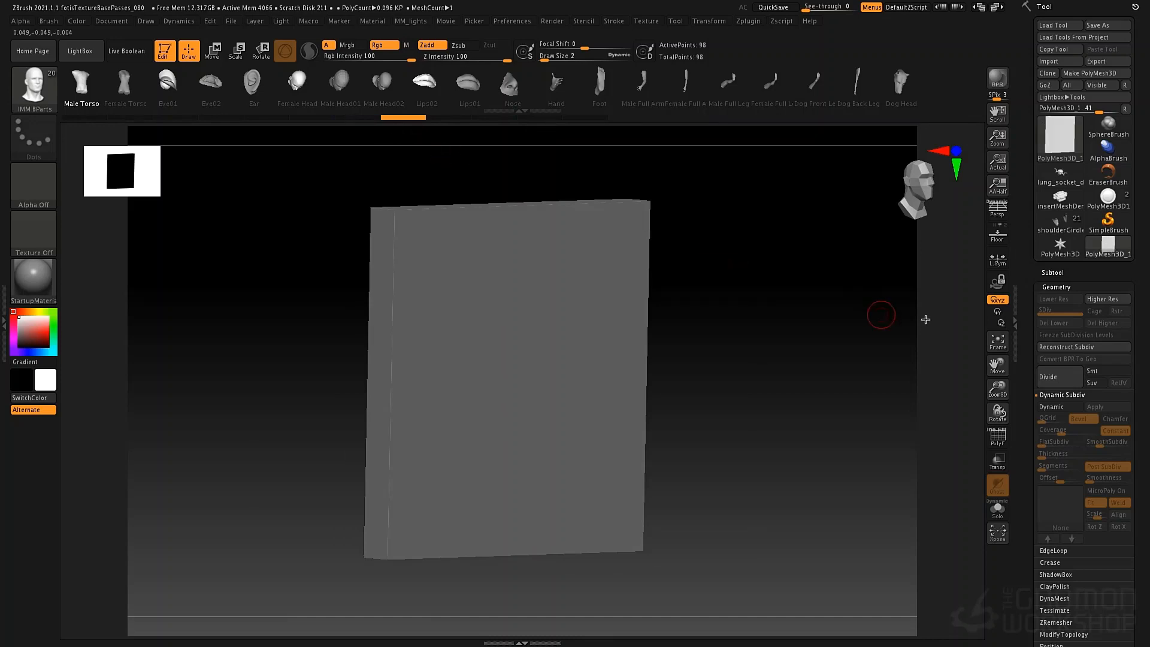
key(shift+f)
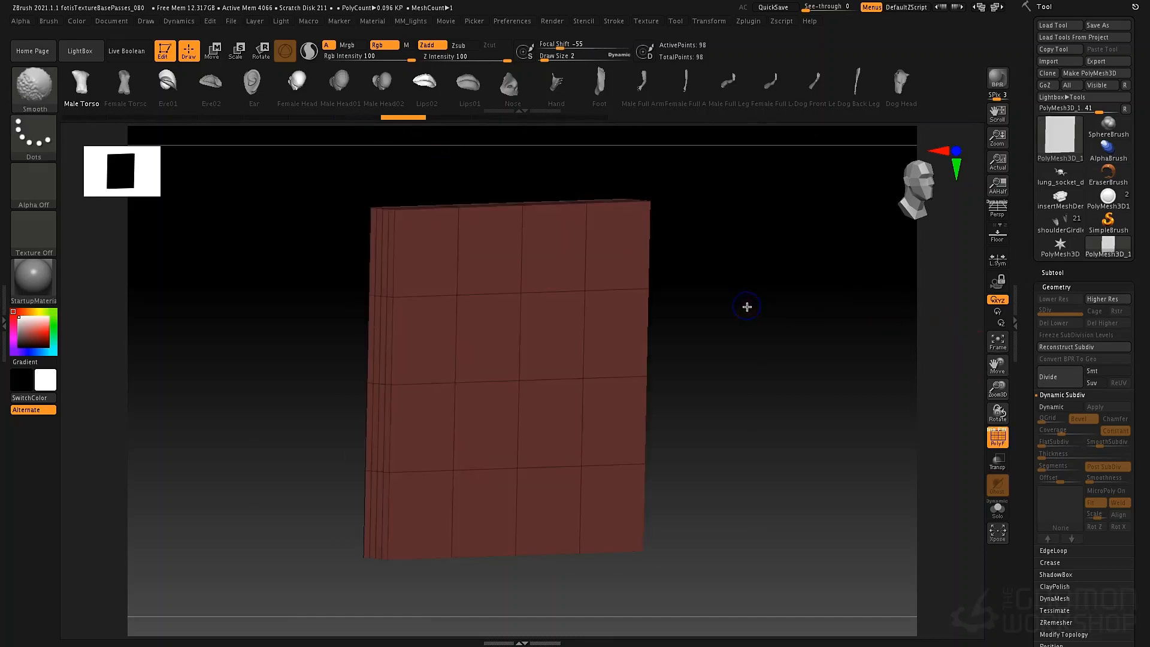
drag(695, 282, 692, 293)
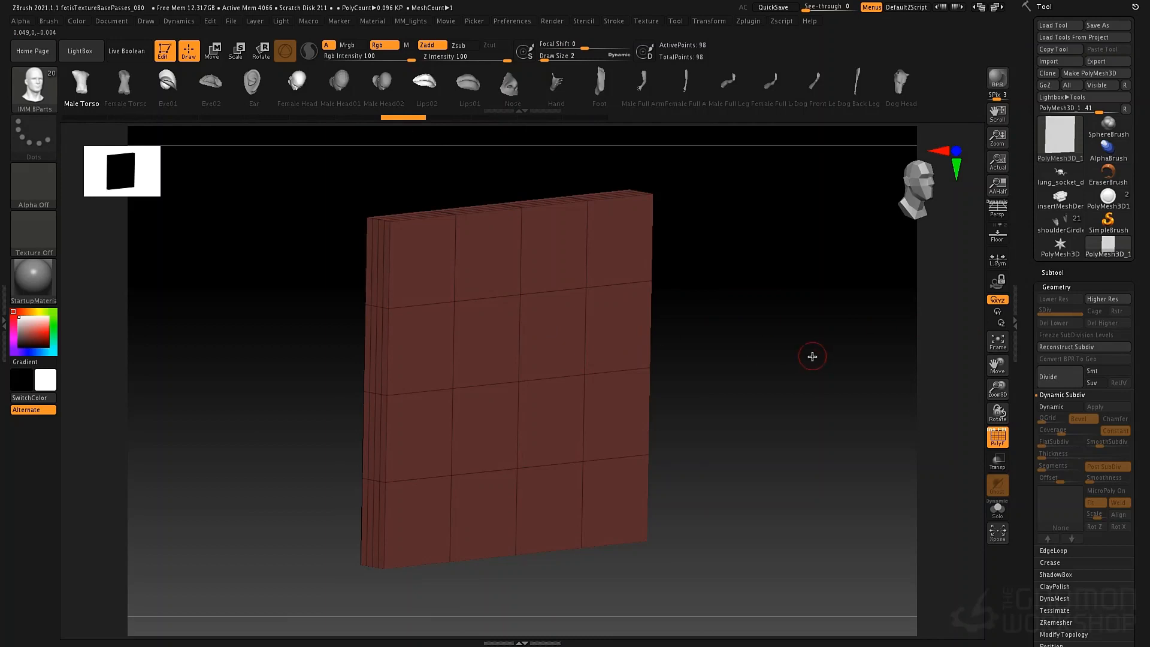
Step: Turn on subdivision smoothing (Smt) and divide the plate up to subdivision level 3, repeating the division from the base mesh
key(ctrl+d)
key(shift+d)
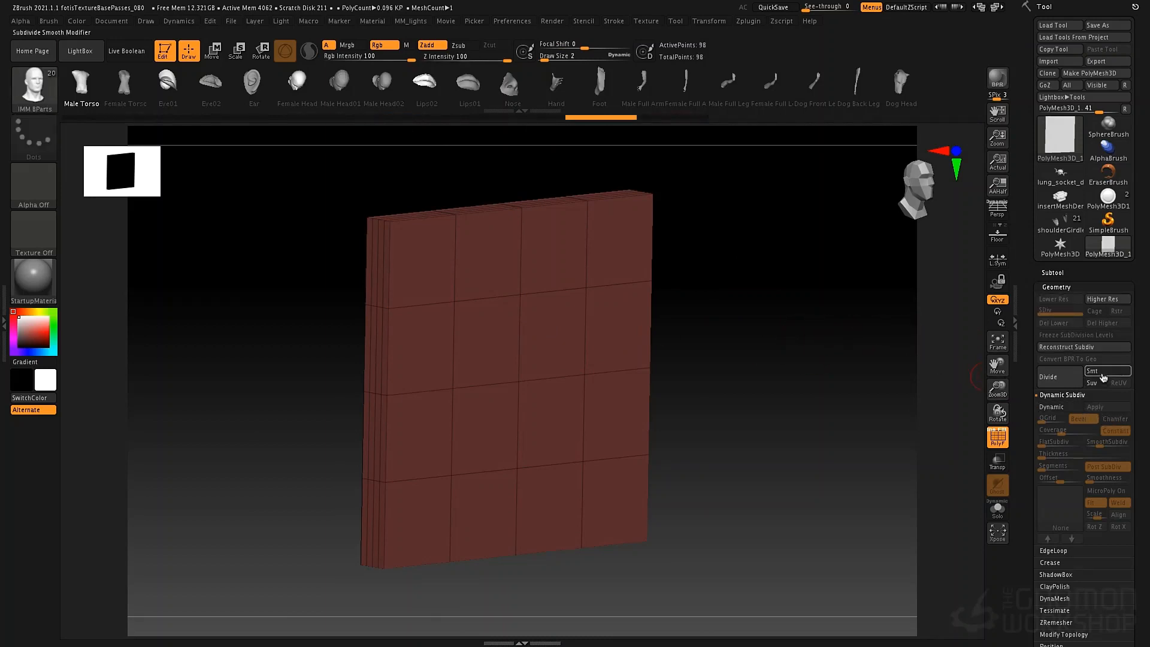
click(1103, 374)
click(1055, 383)
drag(785, 327, 724, 309)
key(ctrl+d)
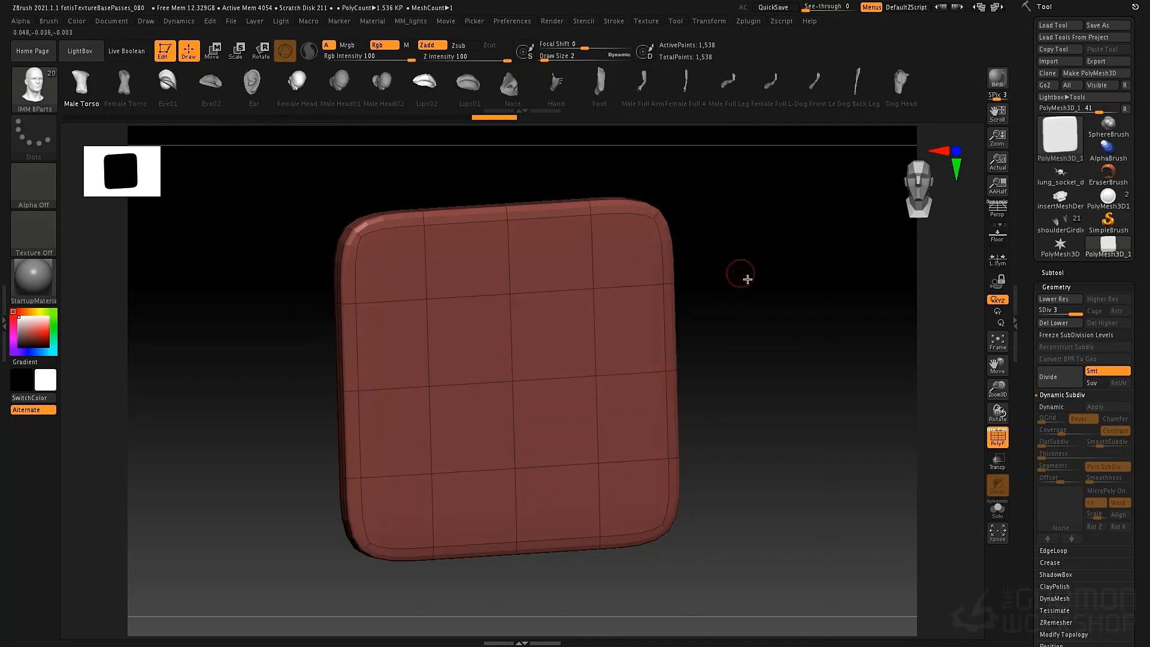
key(shift+d)
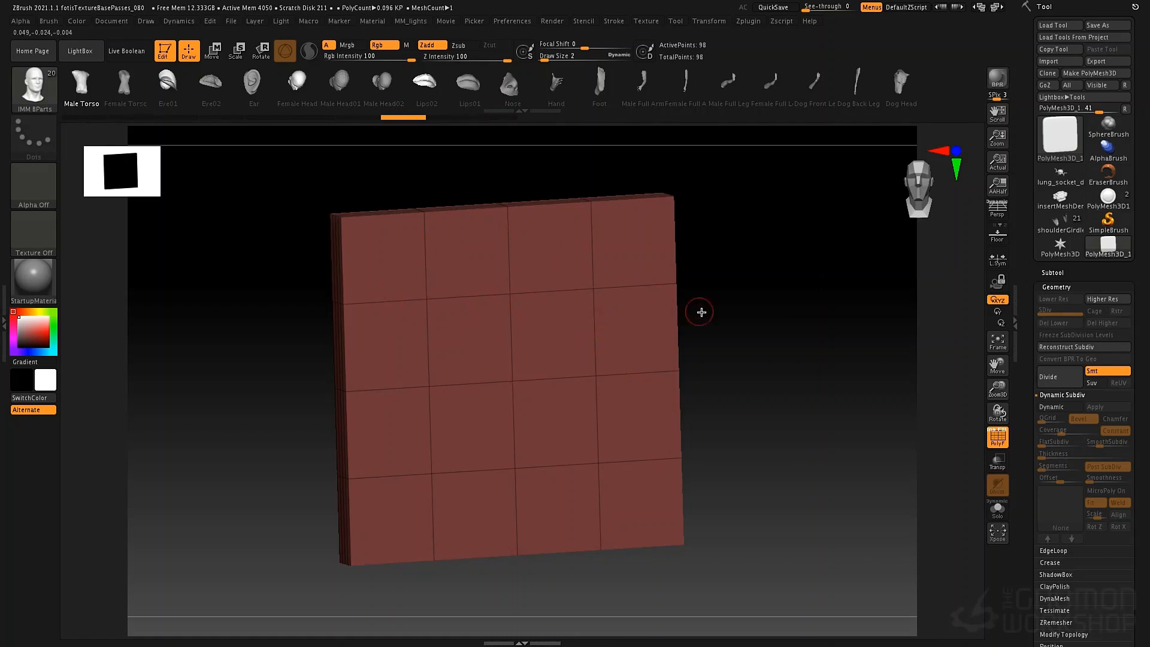
drag(701, 312, 711, 310)
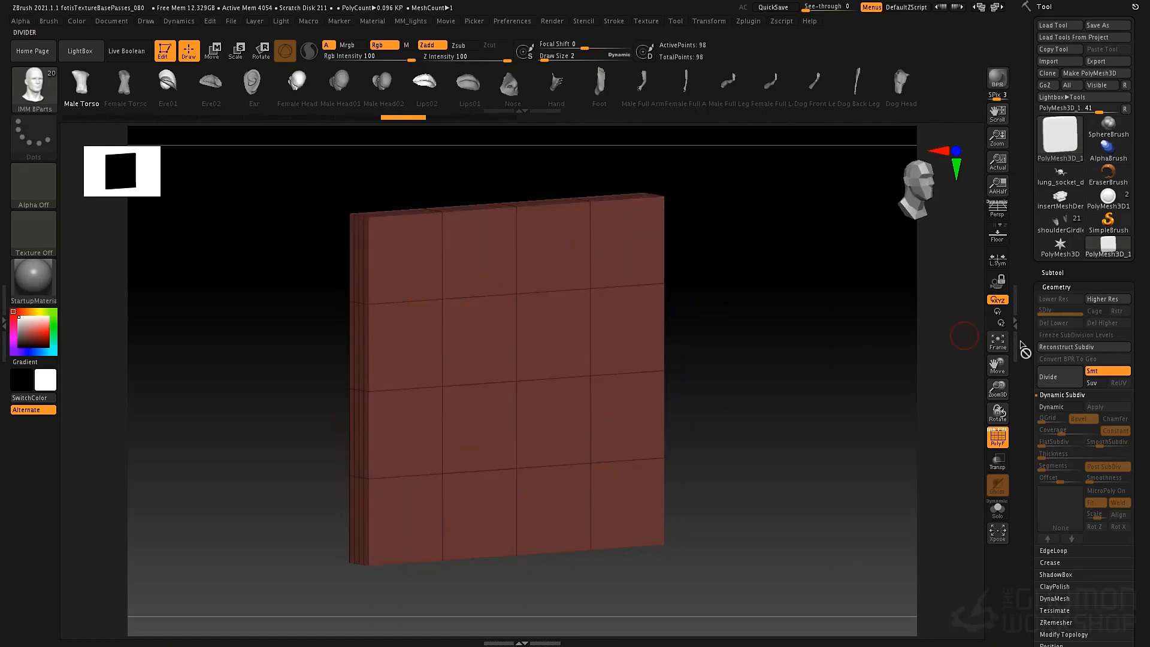
click(1055, 376)
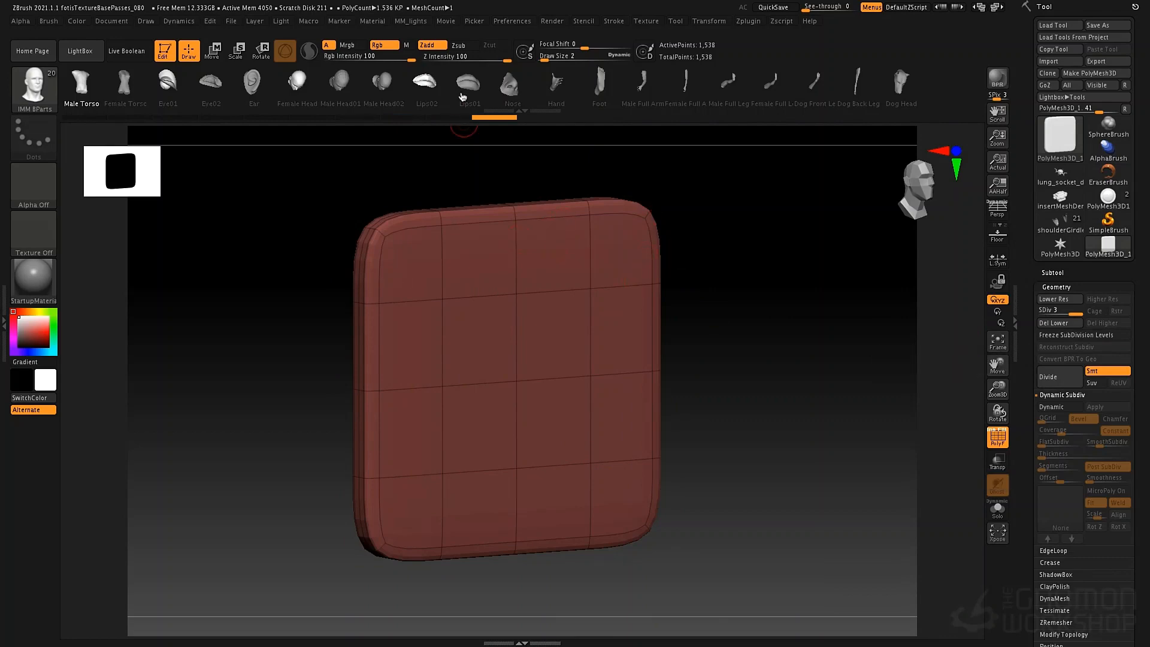
Step: Choose Panels_4 from the IMM ModelKit brush and try to insert it on the subdivided plate
key(b)
key(i)
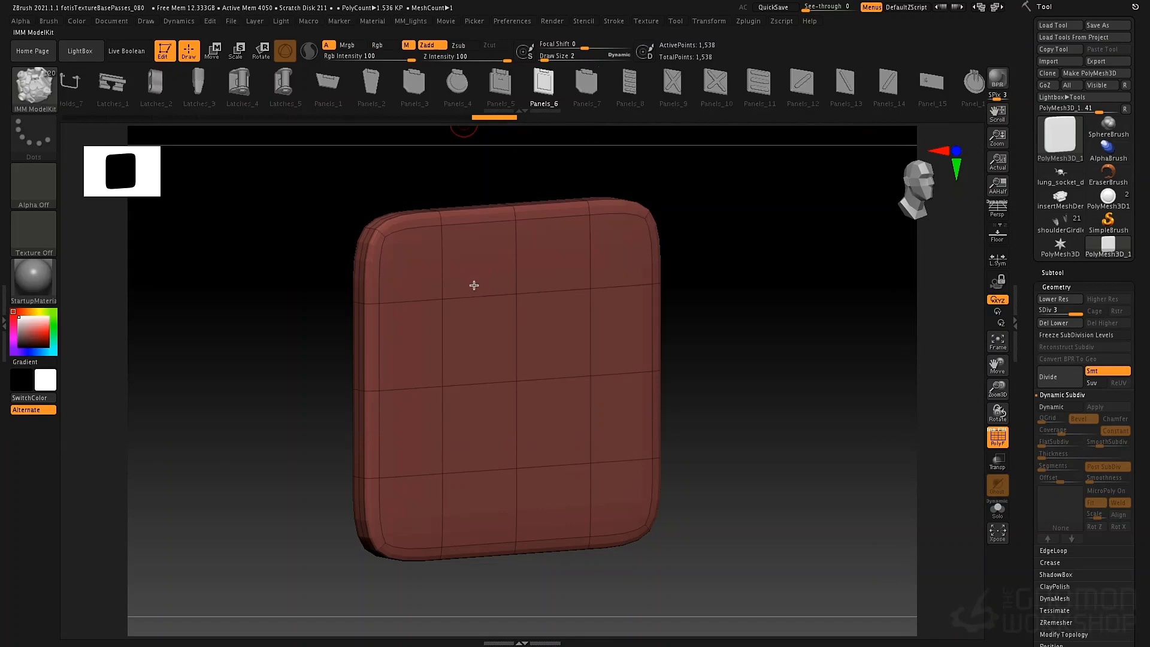
click(457, 82)
click(443, 299)
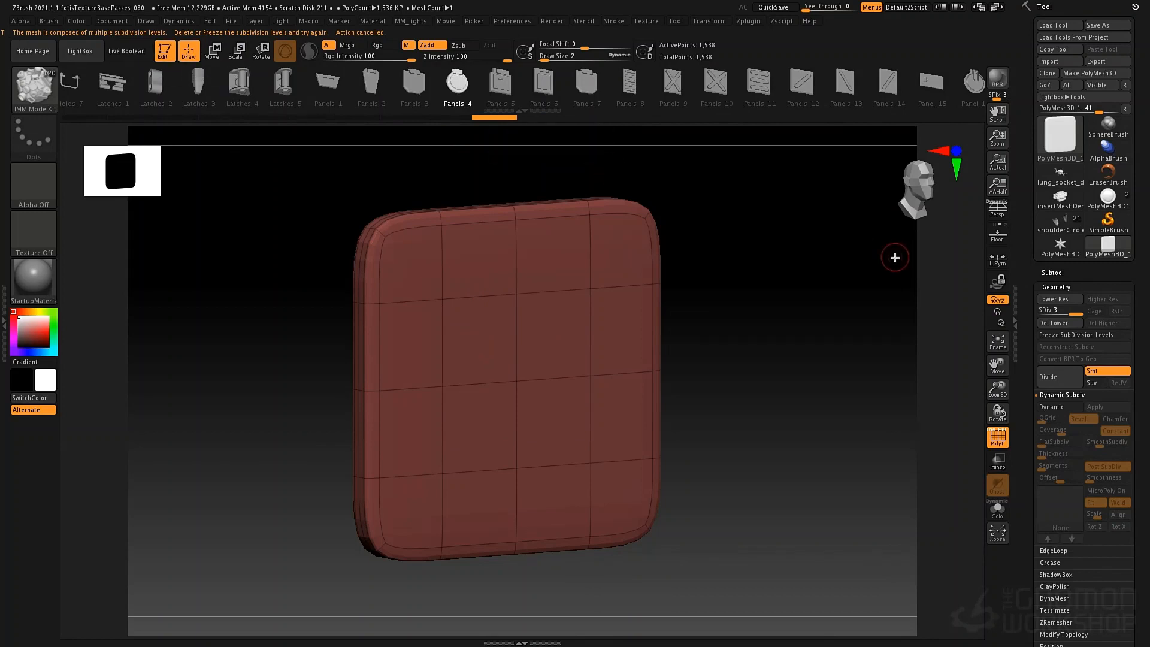
drag(745, 294, 733, 299)
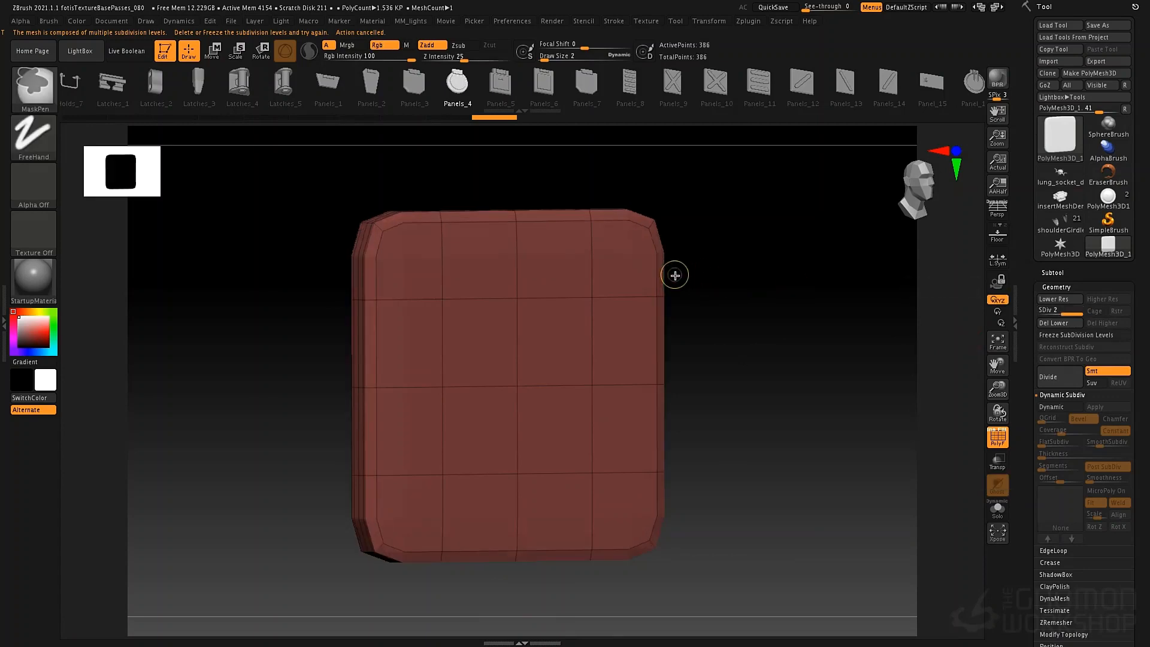
Step: Return the plate to its undivided base mesh, trying a single smoothed division and undoing it
key(shift+d)
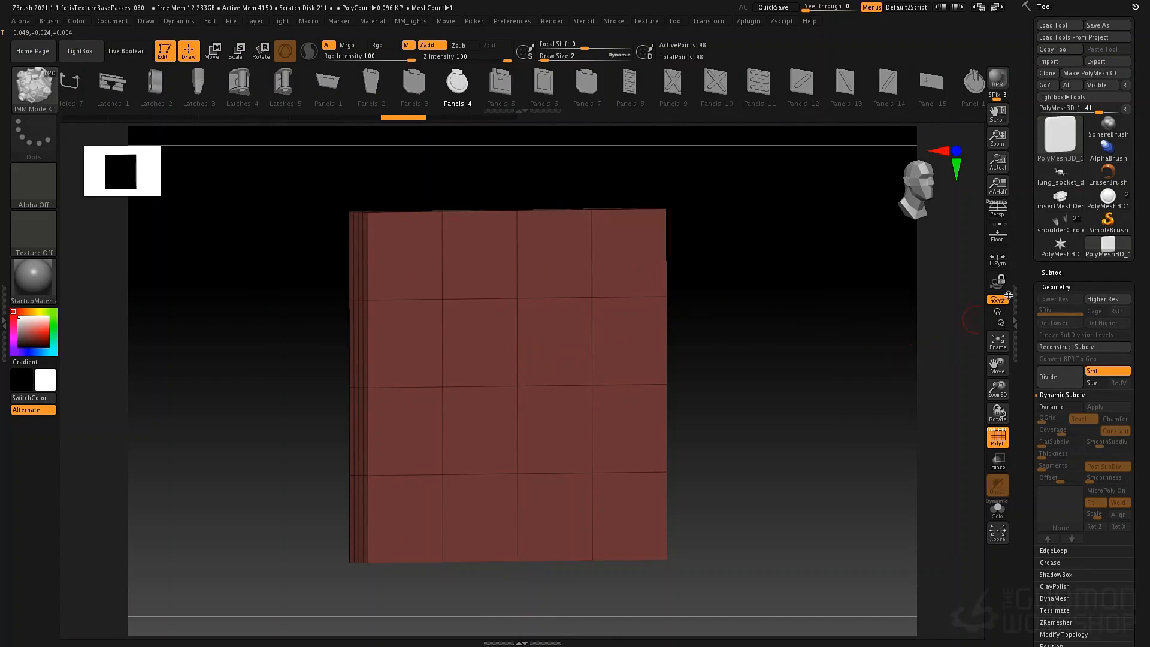
scroll(1026, 280, down, 5)
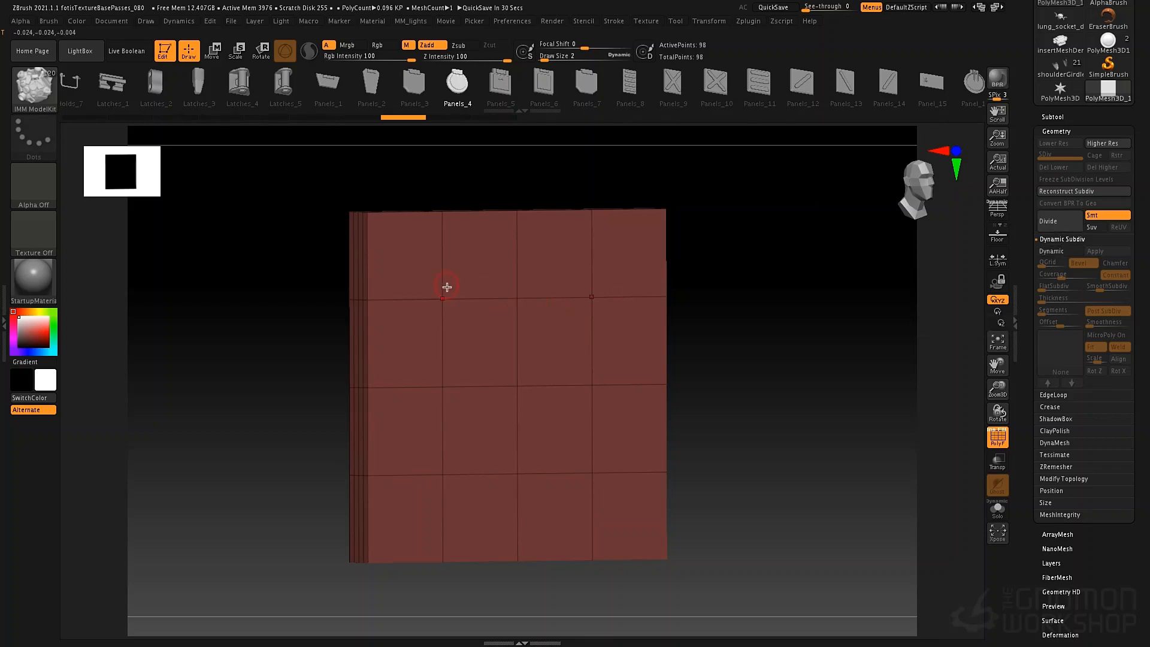
right_drag(447, 287, 444, 288)
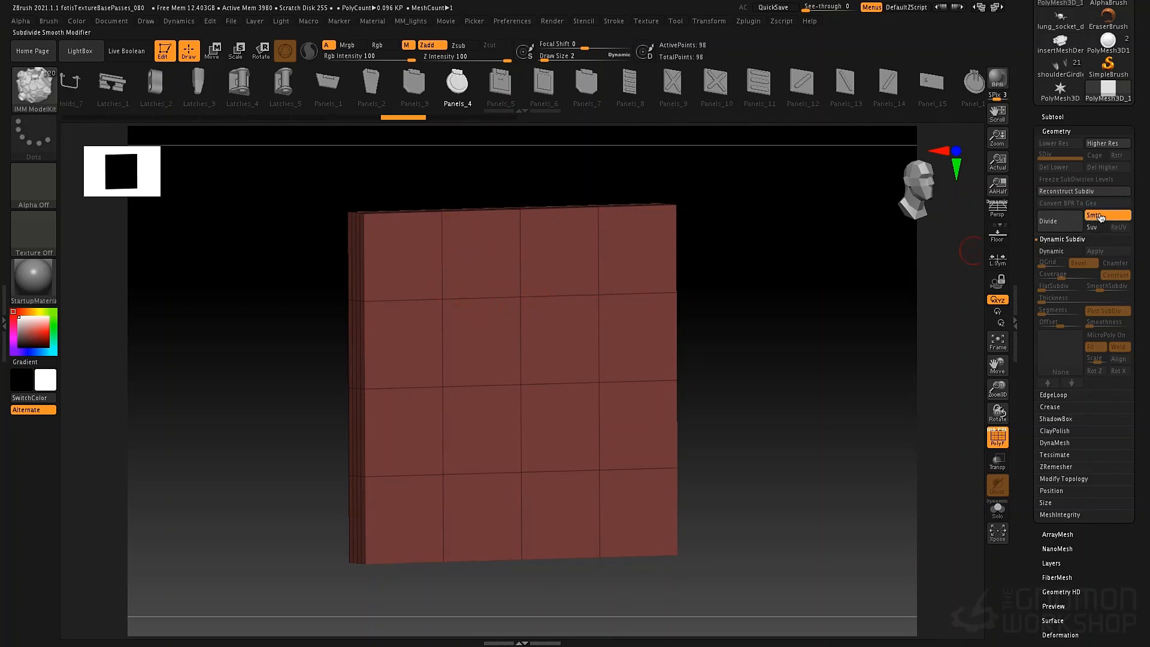
click(1059, 220)
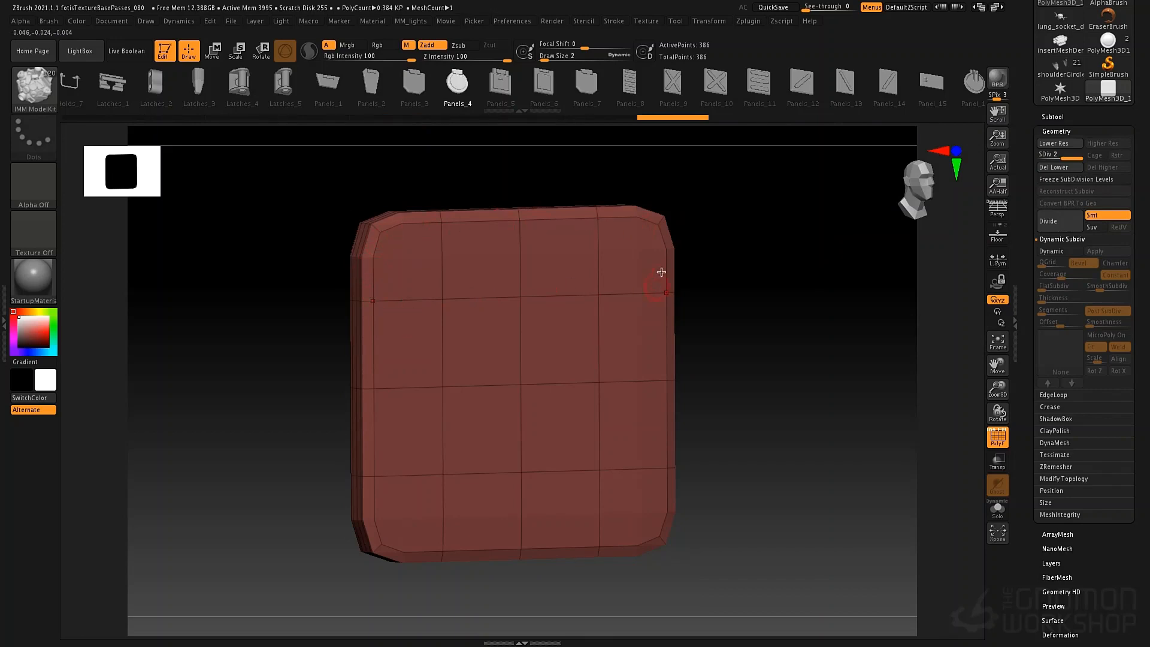
key(shift+d)
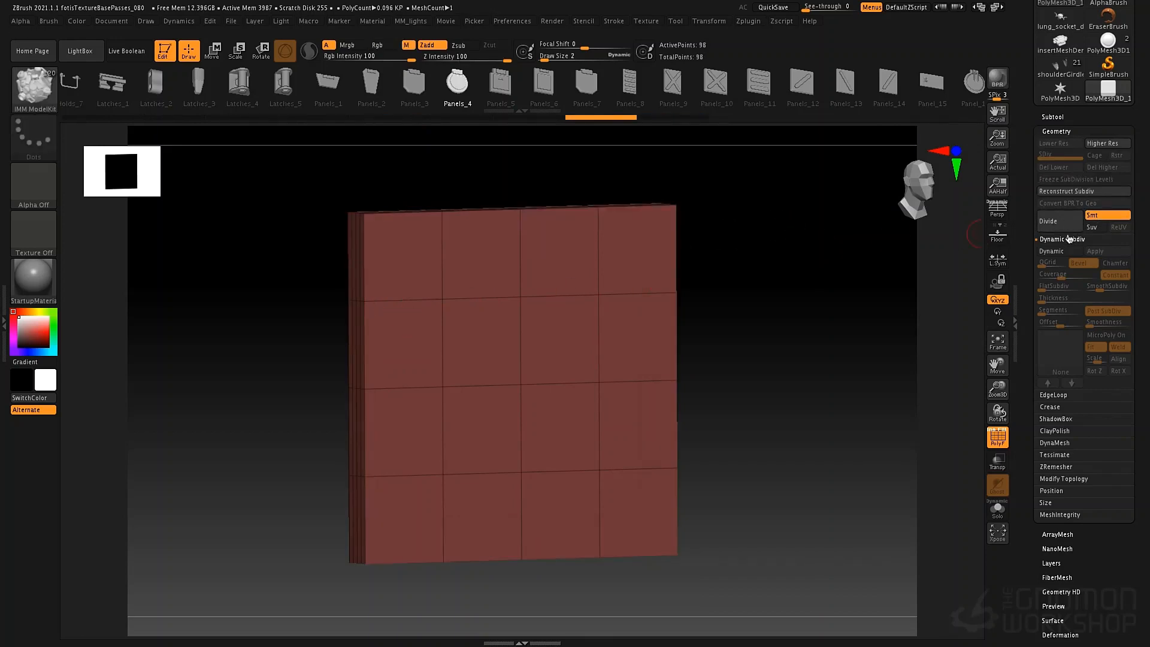
Step: Preview the plate with Dynamic Subdiv from several angles and switch the preview off again
click(1052, 254)
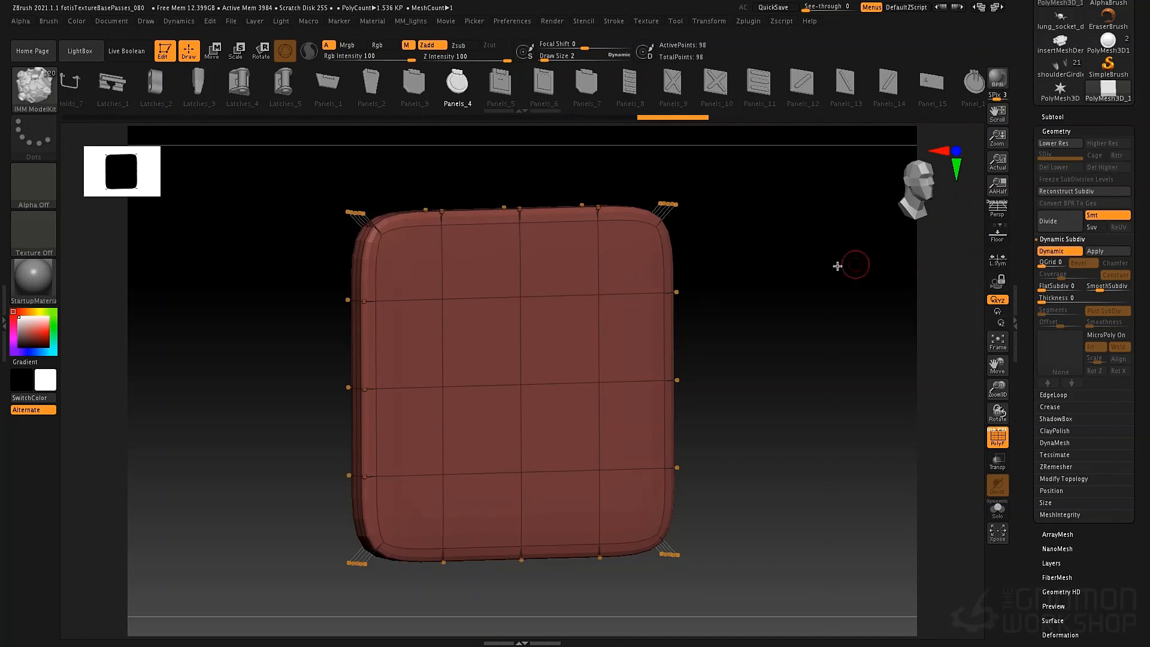
drag(837, 265, 813, 282)
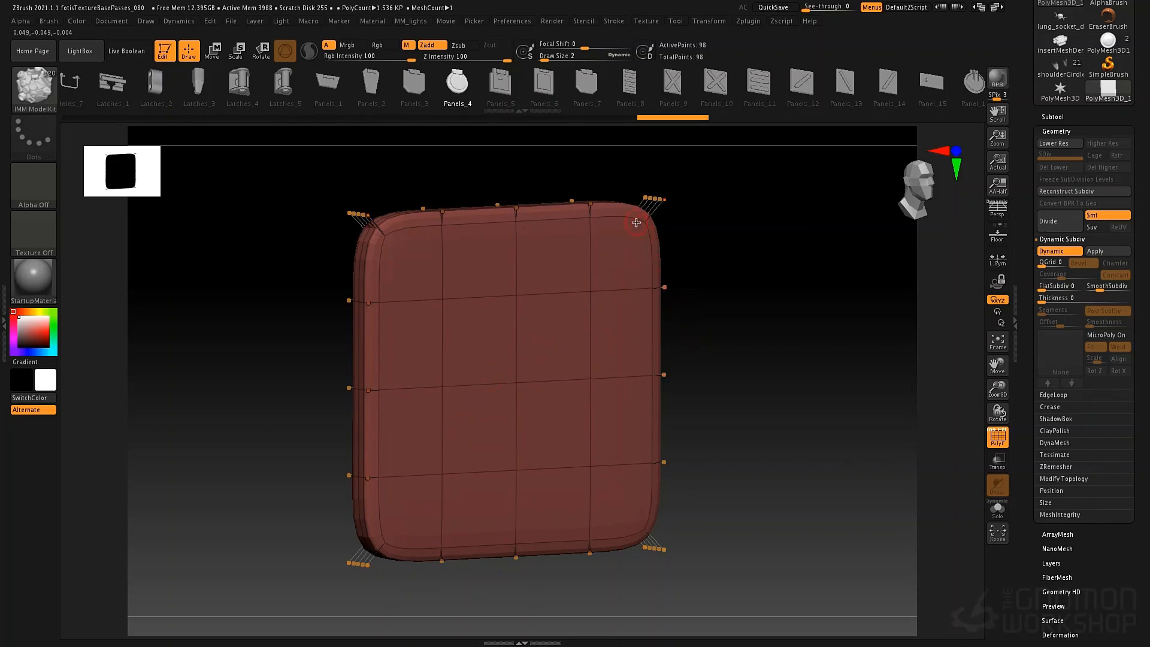
mouse_move(746, 222)
mouse_down()
mouse_move(755, 236)
mouse_move(742, 232)
mouse_up()
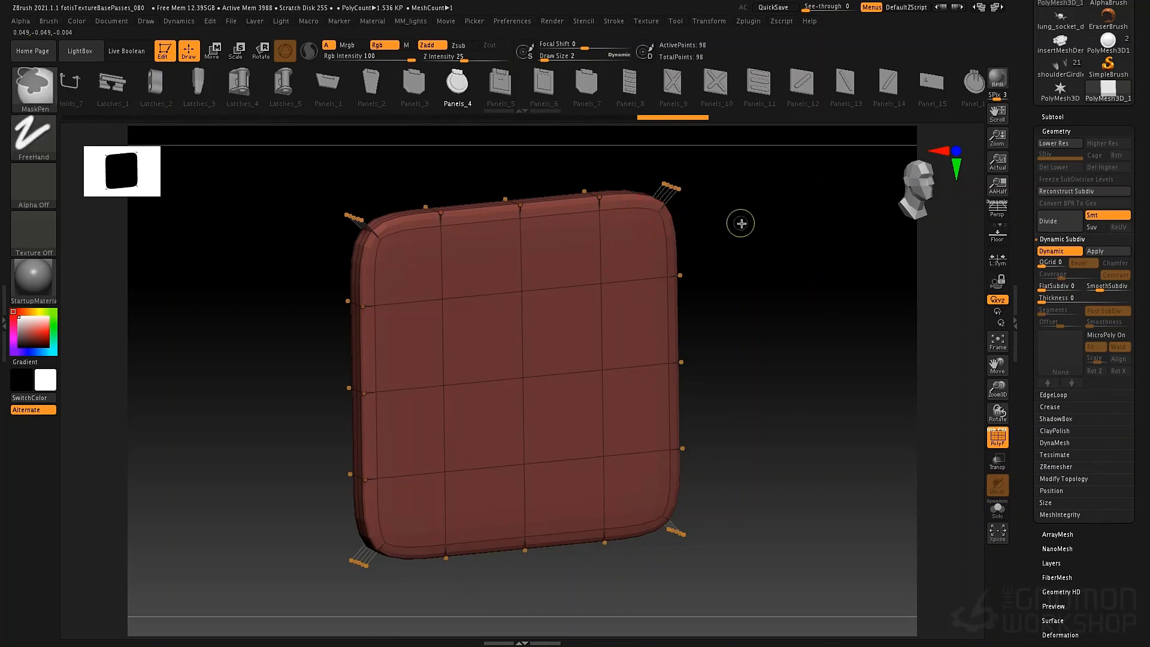
key(shift+d)
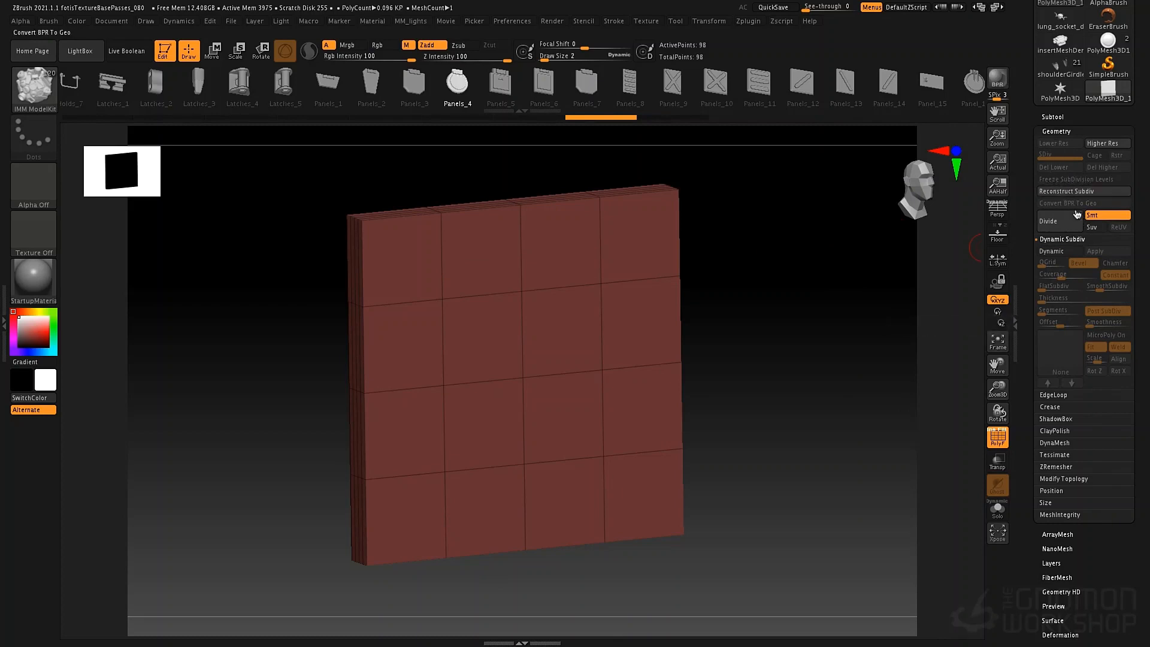
Step: Turn off subdivision smoothing (Smt) and divide the plate once to subdivision level 2
click(1095, 218)
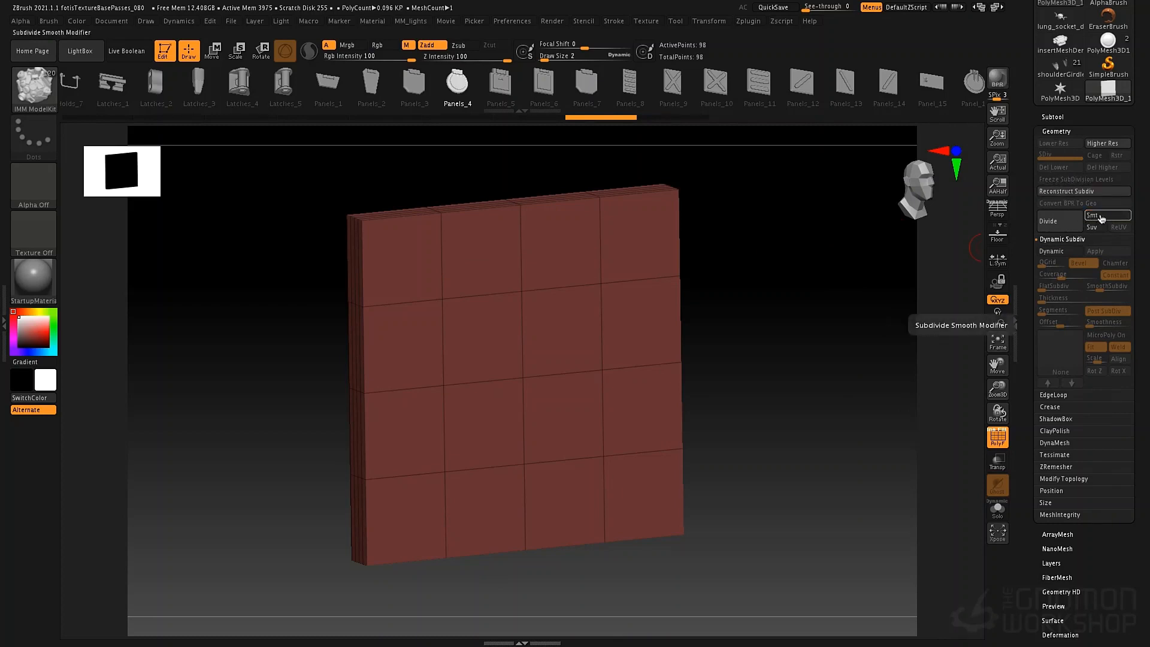
click(1068, 223)
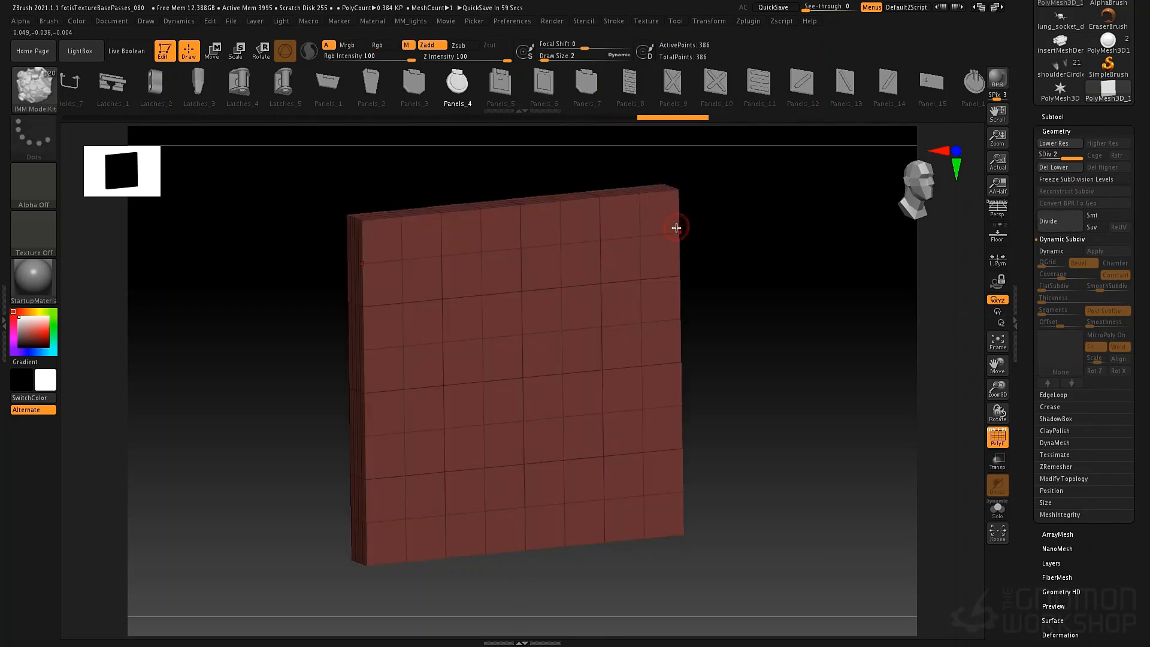
Step: Turn on Smt, divide the plate two more times to subdivision level 4, and return it to the undivided base mesh
click(1097, 216)
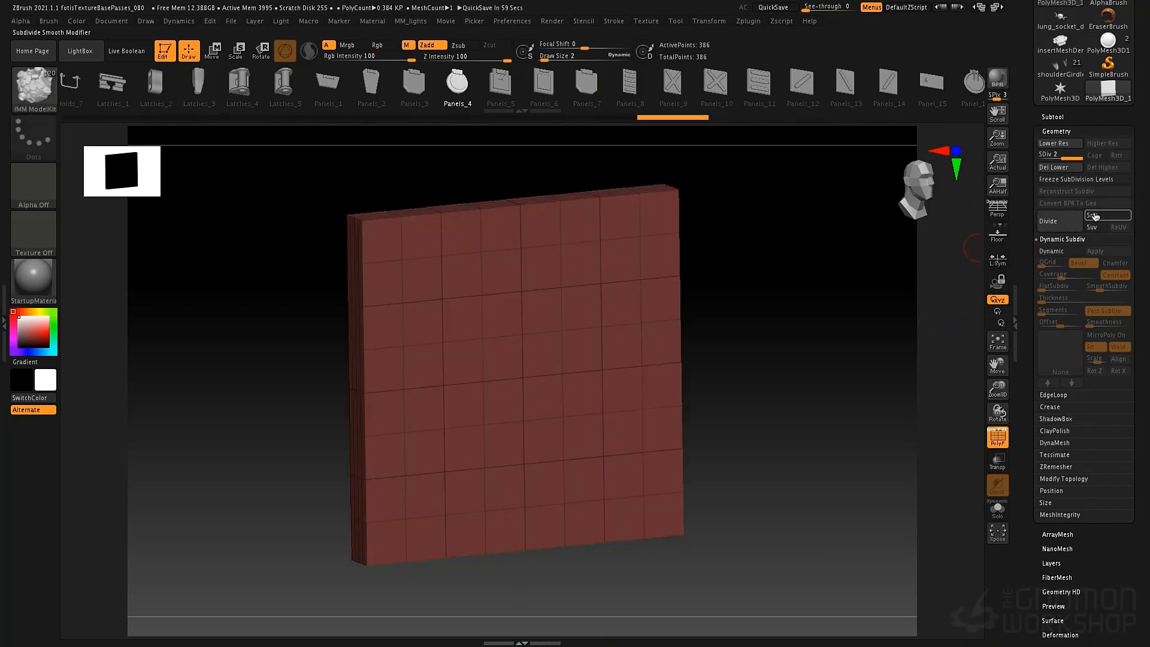
click(1064, 226)
click(1064, 226)
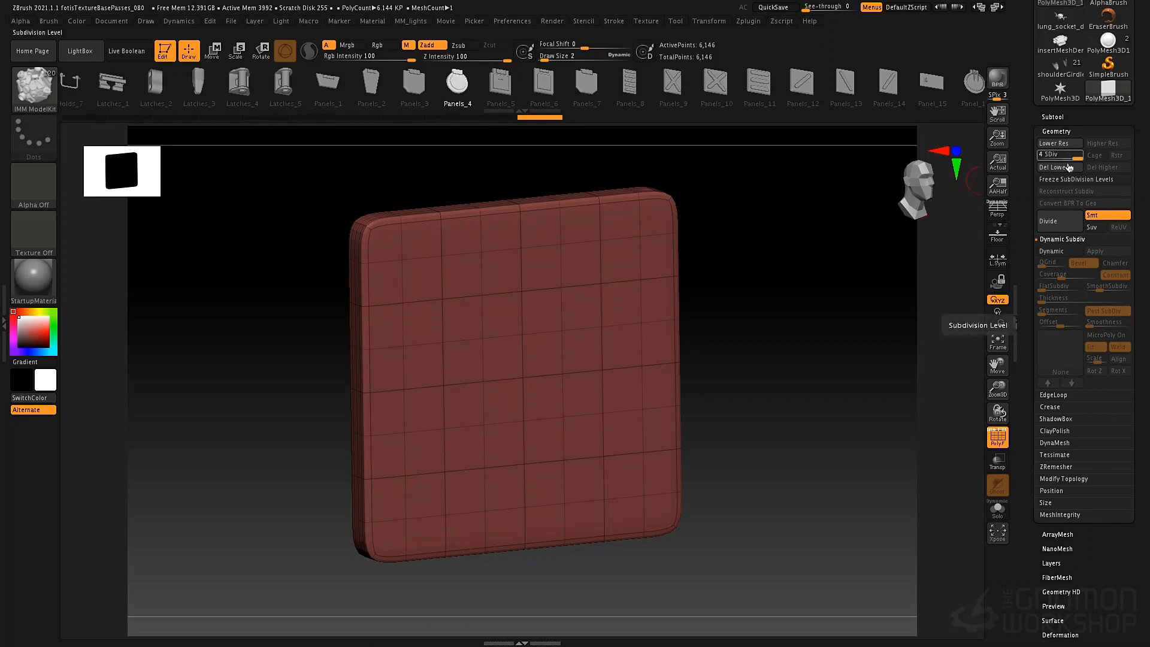
key(shift+d)
key(shift+d)
key(shift+d)
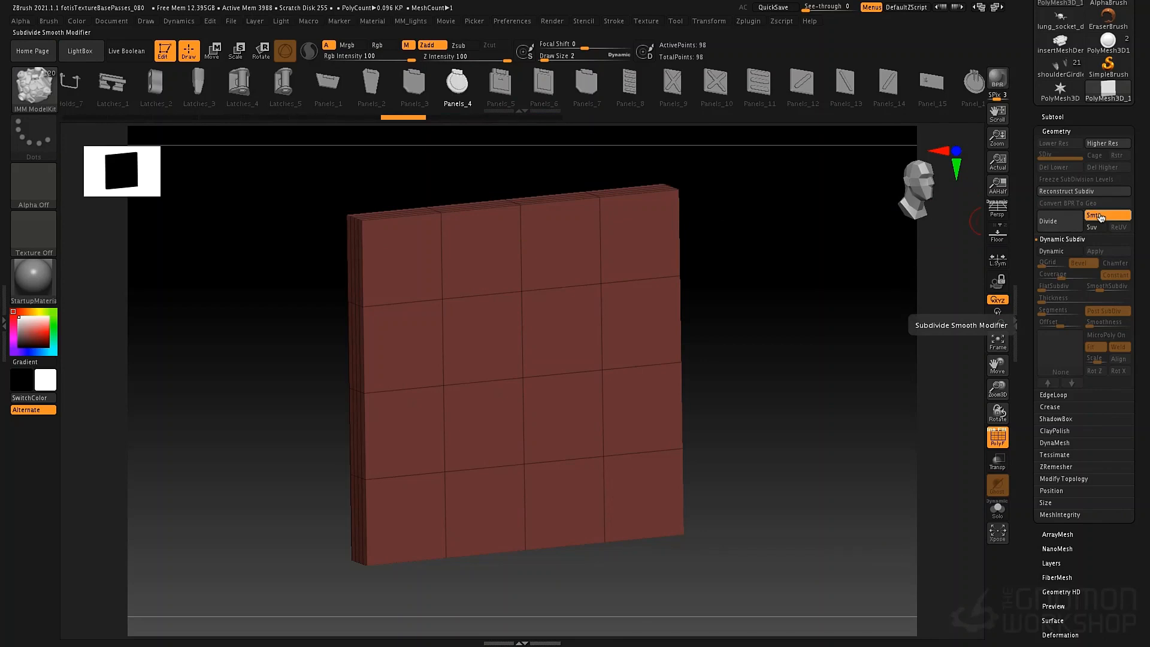
Step: Divide the plate once with Smt off, turn Smt back on, and divide three more times to subdivision level 5
drag(744, 272, 753, 259)
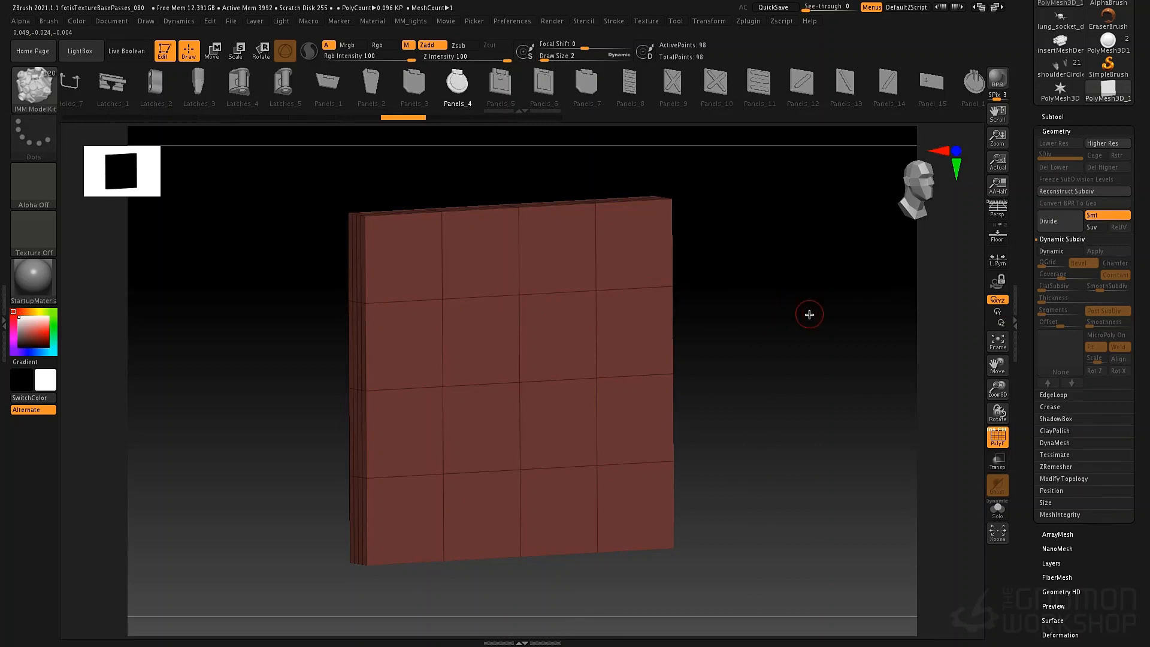
drag(745, 267, 748, 272)
key(space)
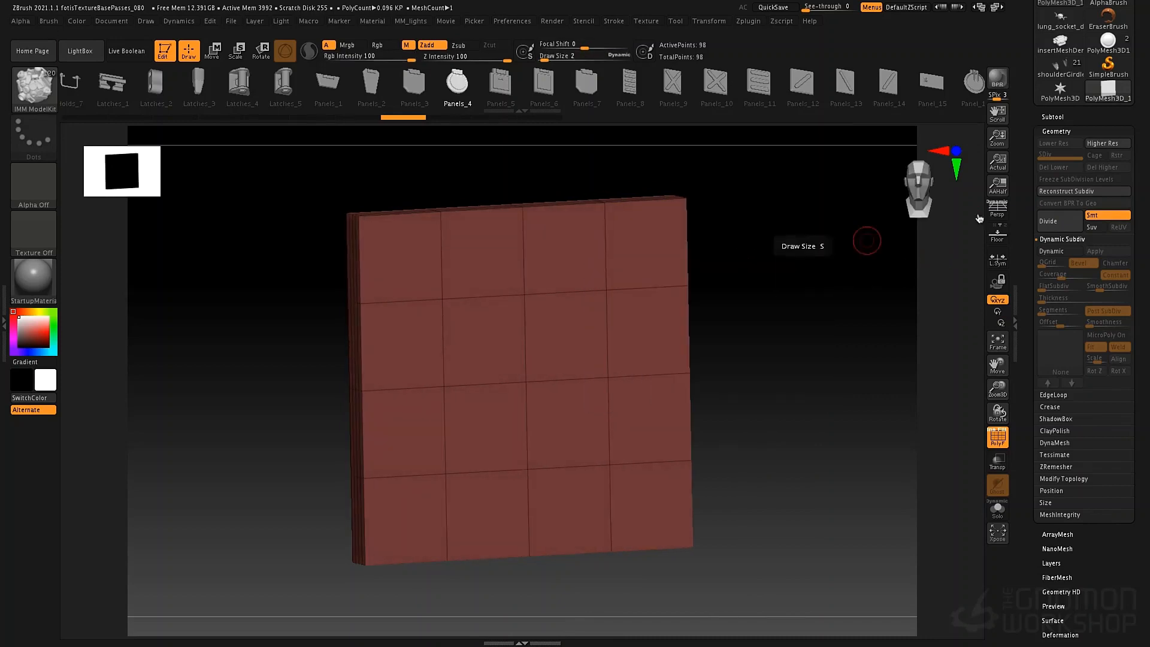
click(1107, 215)
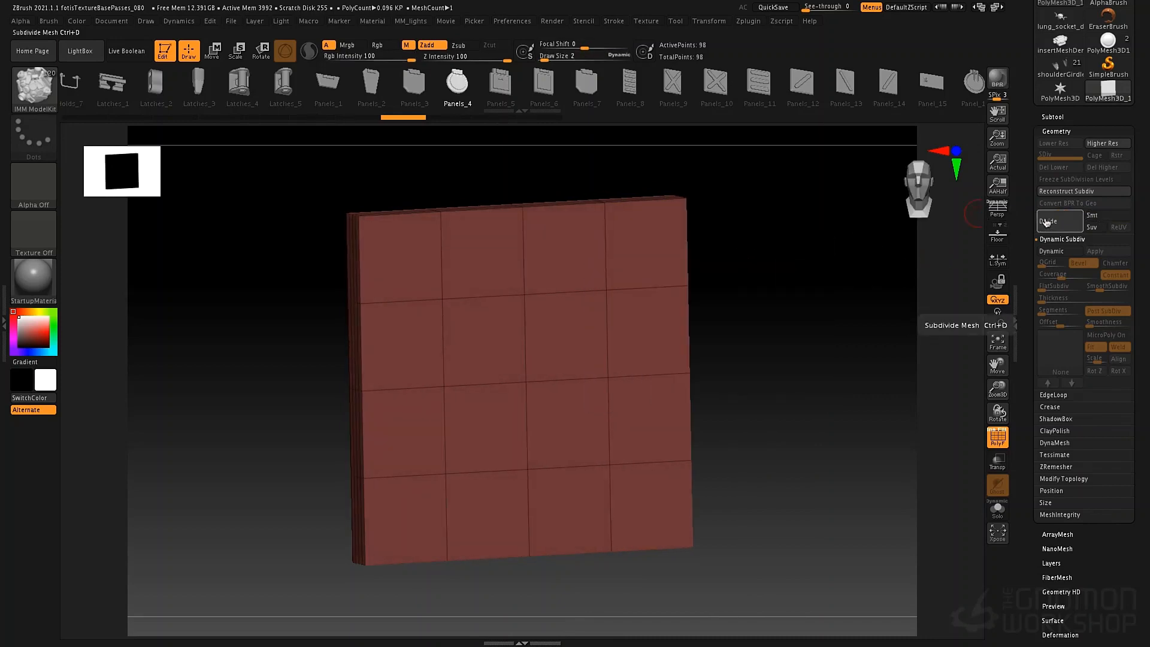
click(1037, 224)
click(1095, 217)
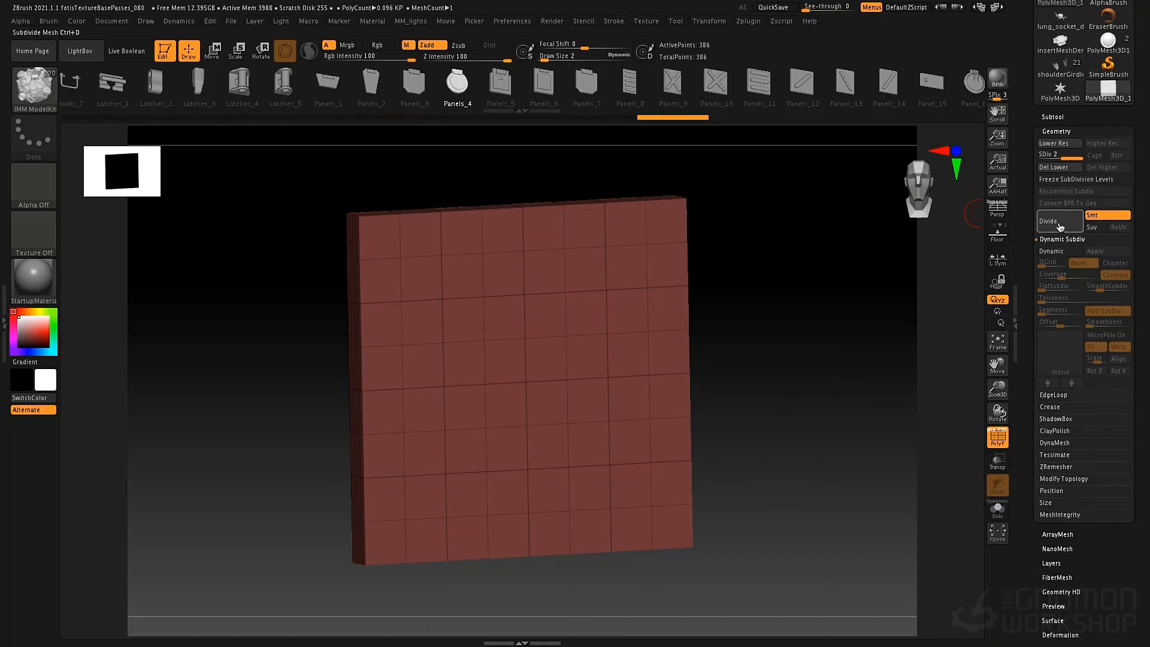
click(1059, 223)
click(1060, 223)
click(1059, 222)
Step: Hide the polyframe wireframe on the plate and select the Standard brush
mouse_move(441, 243)
right_down()
mouse_move(455, 262)
mouse_move(447, 255)
right_up()
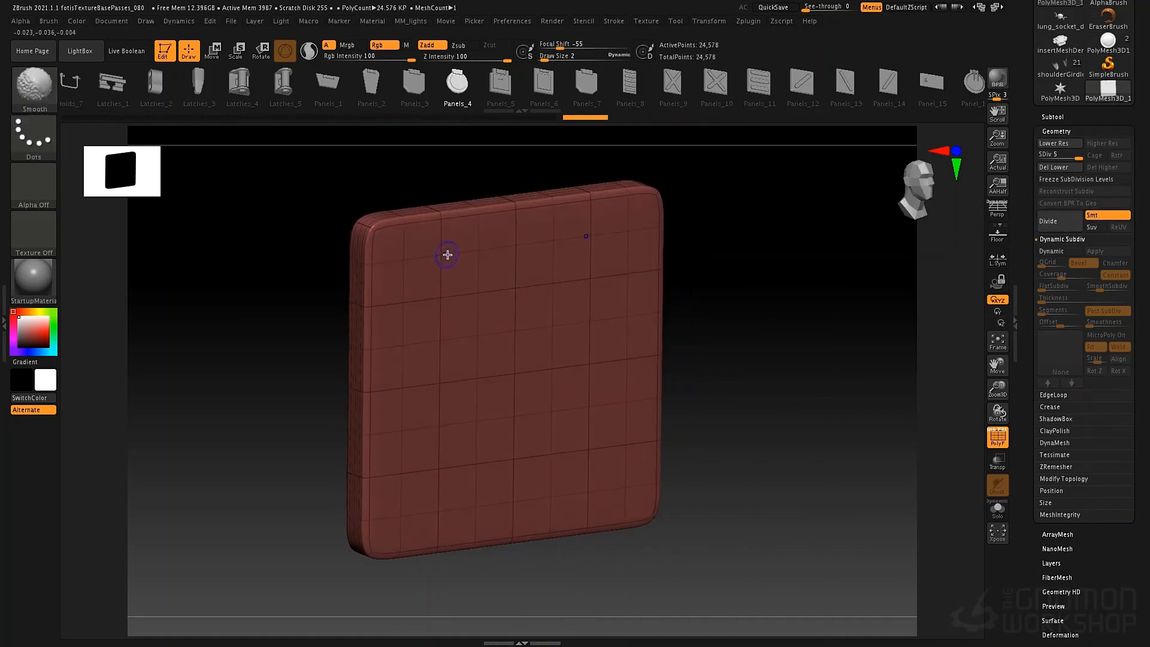
key(shift+f)
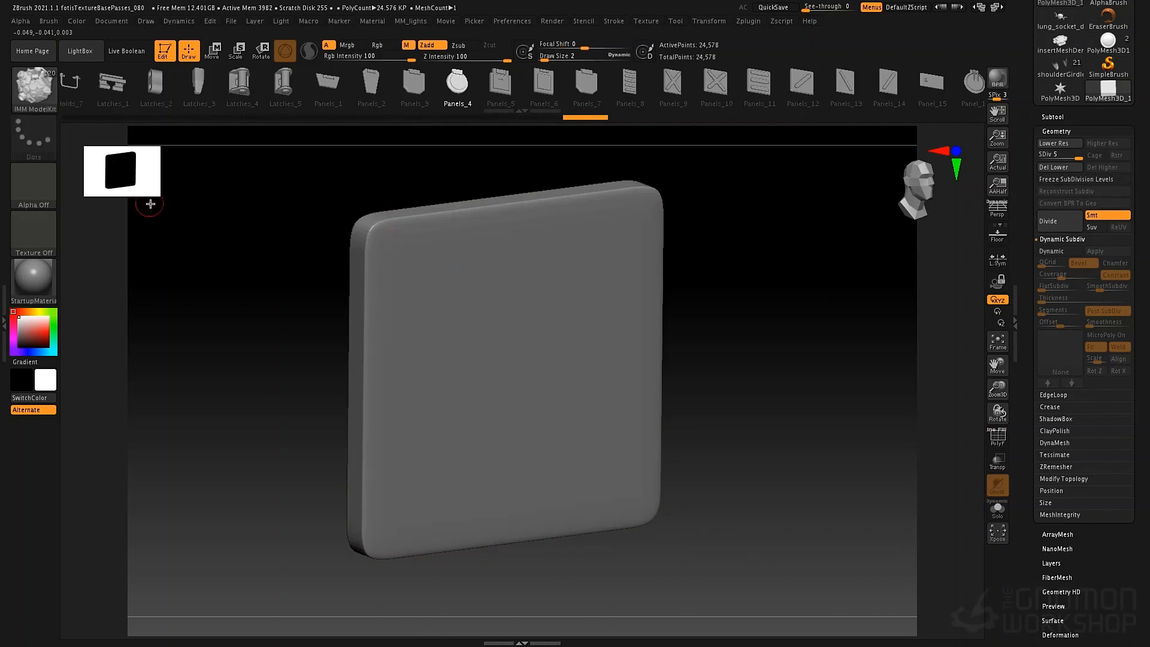
key(b)
key(s)
key(t)
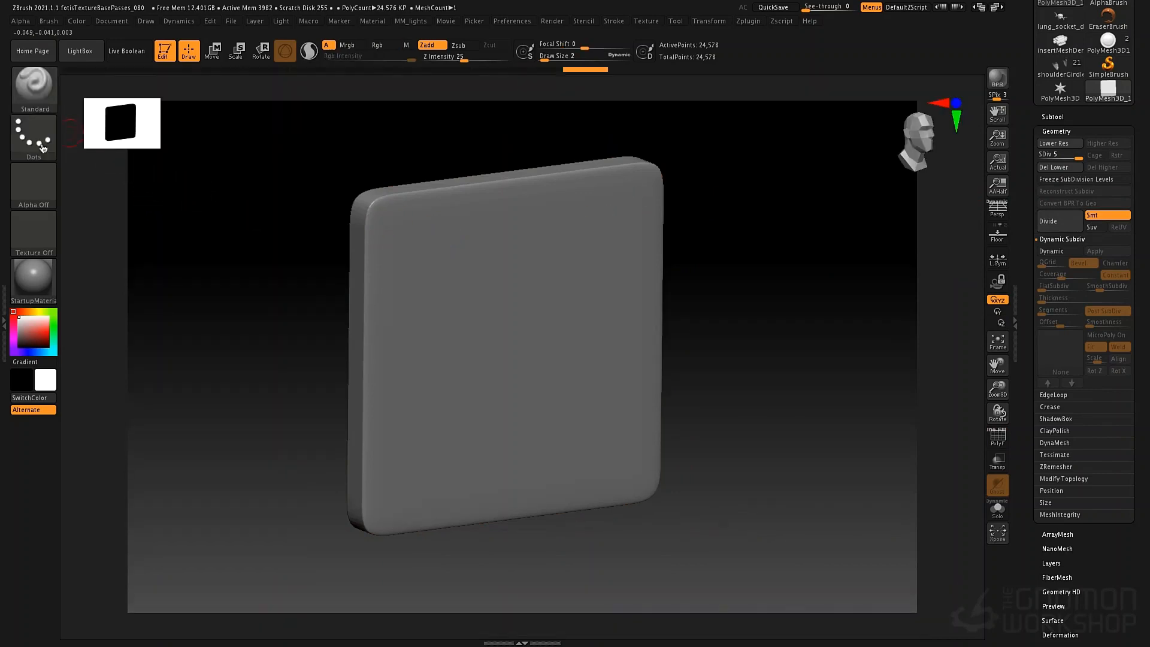
Step: Set up the Standard brush with the Spray stroke, Alpha 08, Draw Size 14 and Z Intensity 12
click(43, 148)
click(280, 153)
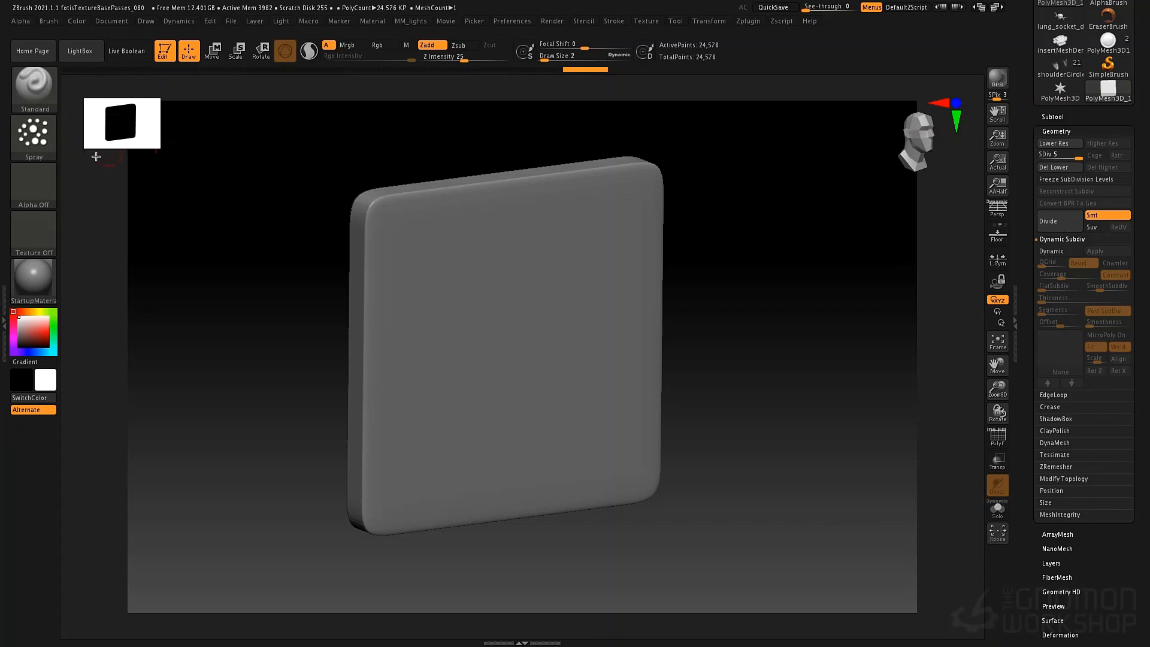
click(34, 186)
click(386, 247)
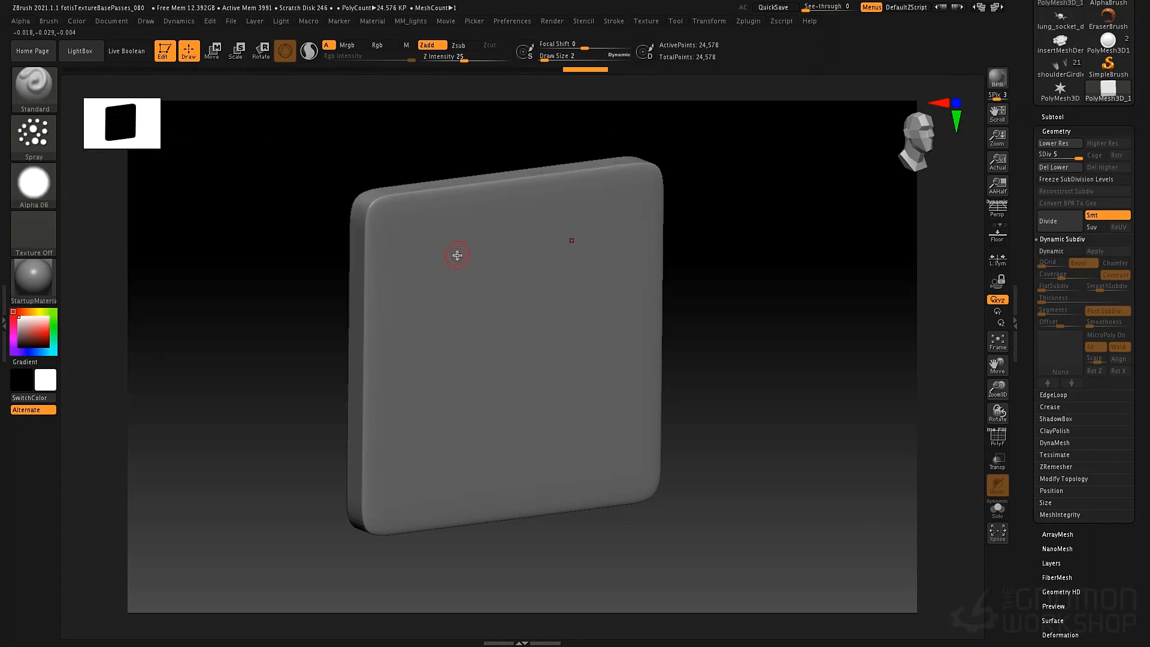
key(space)
click(459, 254)
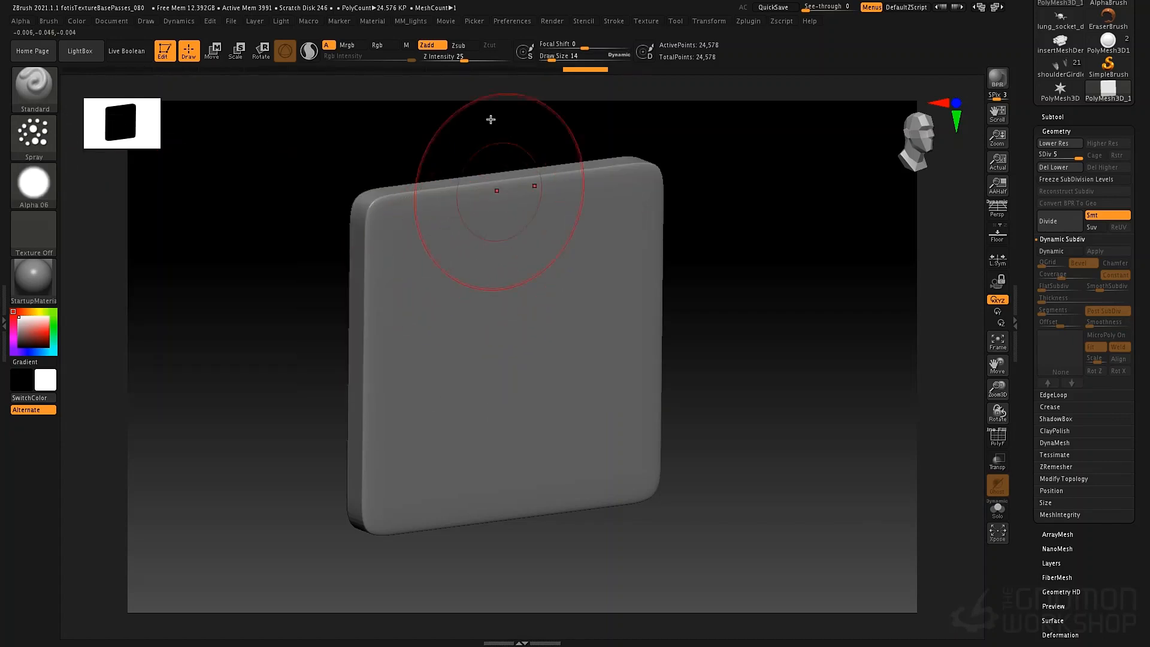
drag(464, 60, 451, 60)
Step: Spray soft bumps across the plate's front face, reduce Draw Size to 2, and spray finer bumps over the upper half
drag(445, 300, 449, 263)
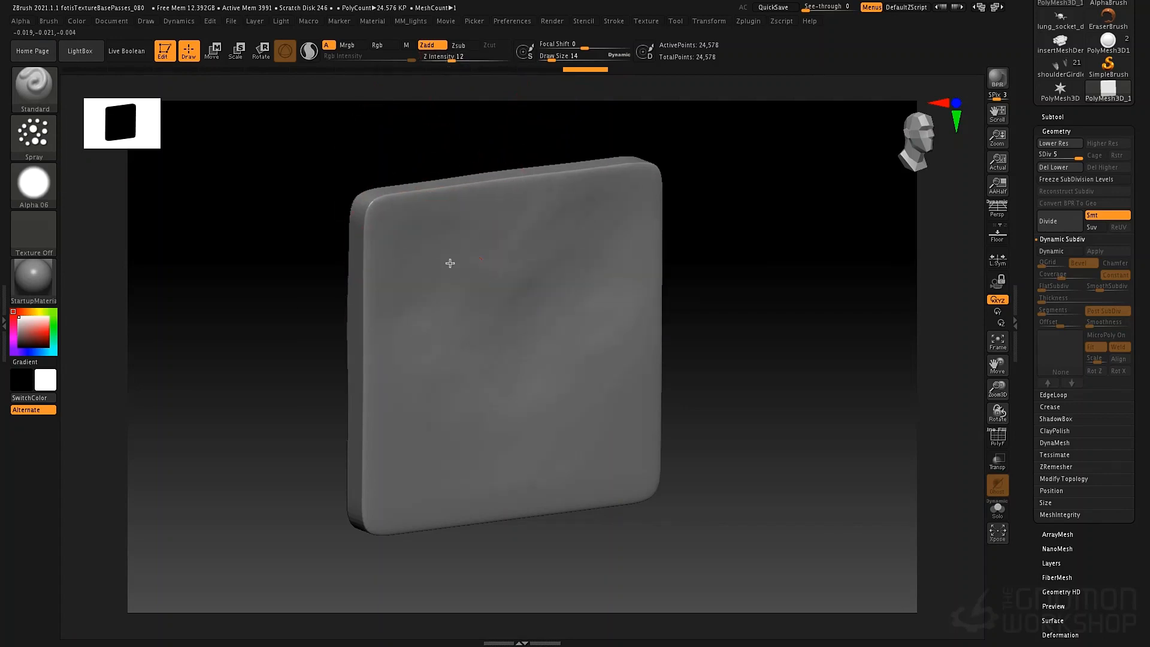
key(space)
click(454, 274)
key(ctrl)
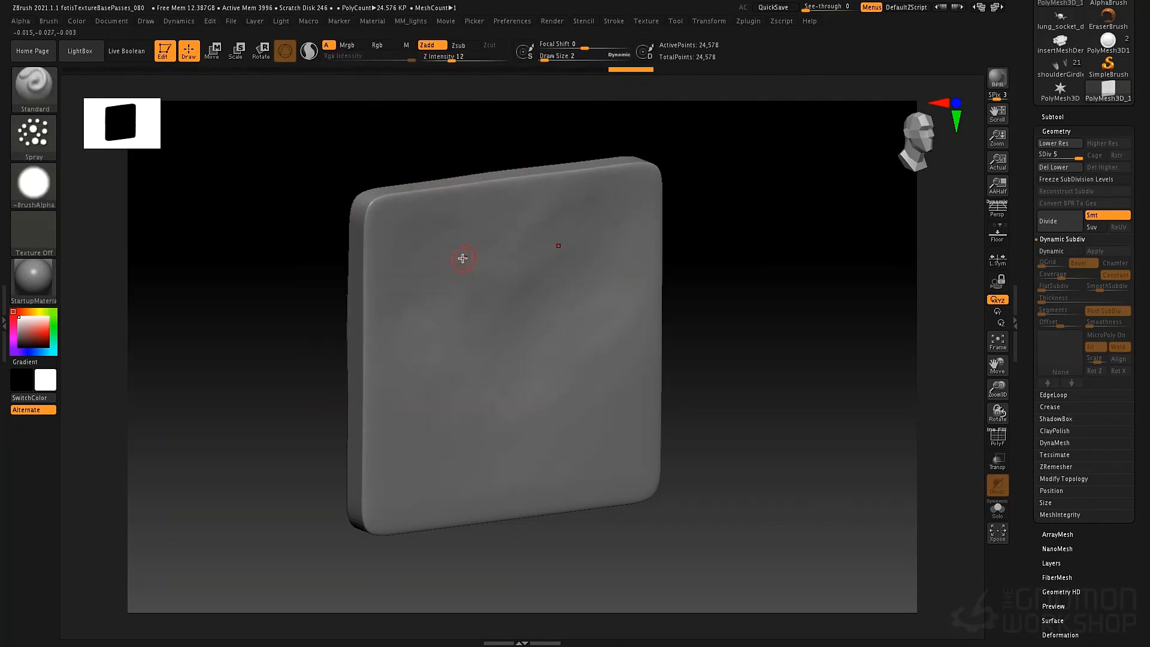
mouse_move(463, 247)
mouse_down()
mouse_move(419, 303)
mouse_move(474, 334)
mouse_up()
Step: Divide the plate twice more to subdivision level 7 and spray broad bumps over its front face with Draw Size 17, ending at Draw Size 3
key(space)
drag(474, 329, 482, 329)
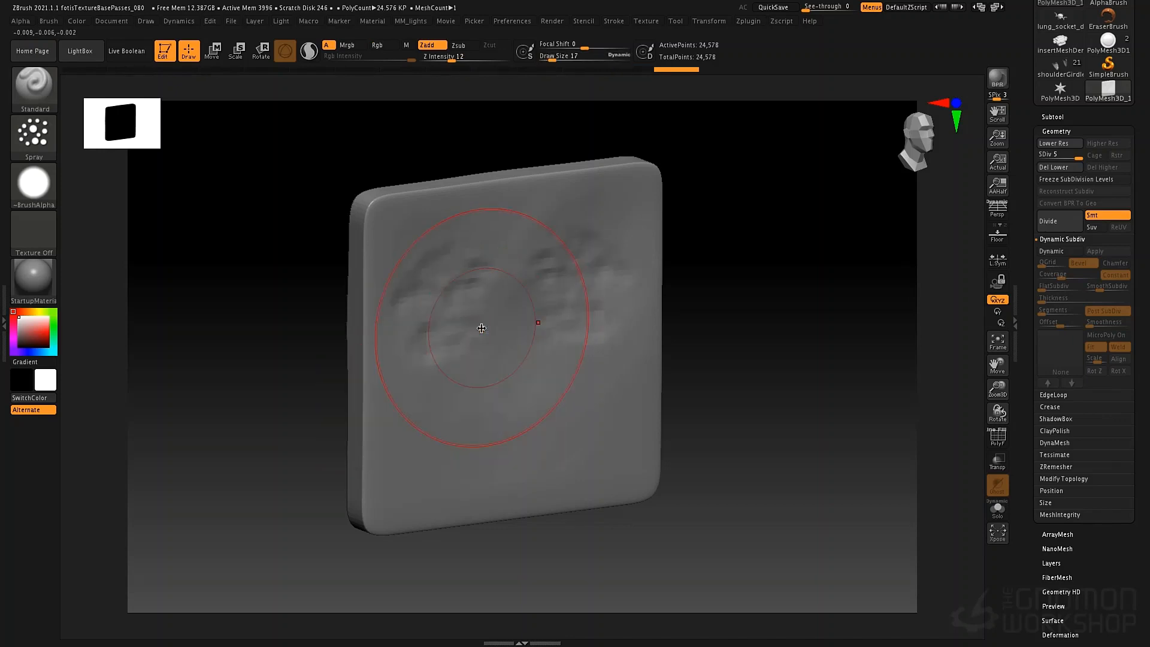
key(ctrl+d)
key(ctrl+d)
mouse_move(489, 289)
mouse_down()
mouse_move(477, 367)
mouse_move(466, 333)
mouse_move(478, 378)
mouse_move(508, 402)
mouse_move(421, 242)
mouse_move(523, 217)
mouse_up()
key(space)
right_drag(548, 249, 539, 248)
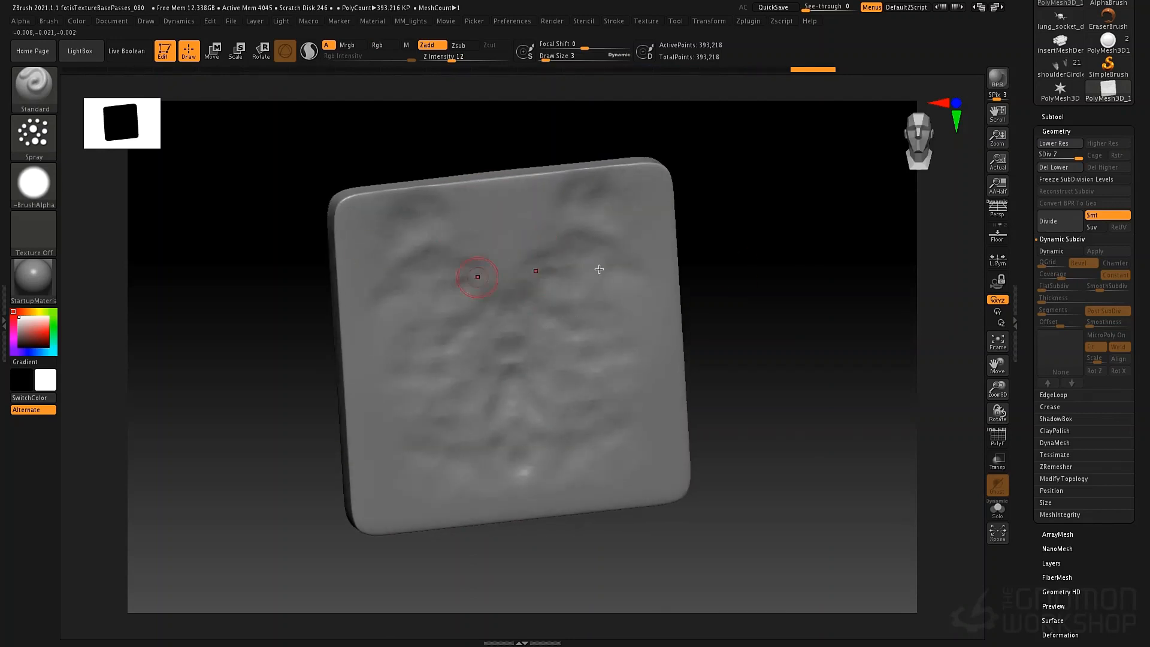
Step: Undo the sprayed bumps and all subdivisions to return the plate to its base mesh
key(ctrl+z)
key(ctrl+z)
key(ctrl+z)
key(ctrl+z)
key(ctrl+z)
key(ctrl+z)
key(ctrl+z)
key(ctrl+z)
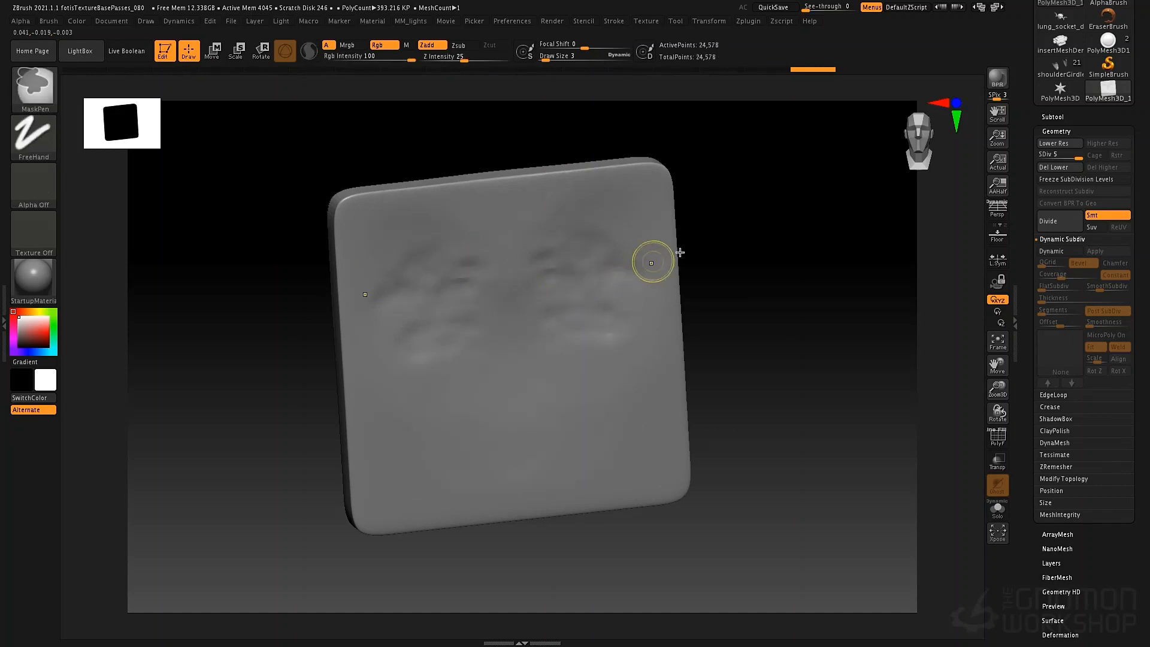
key(ctrl+z)
key(ctrl+z)
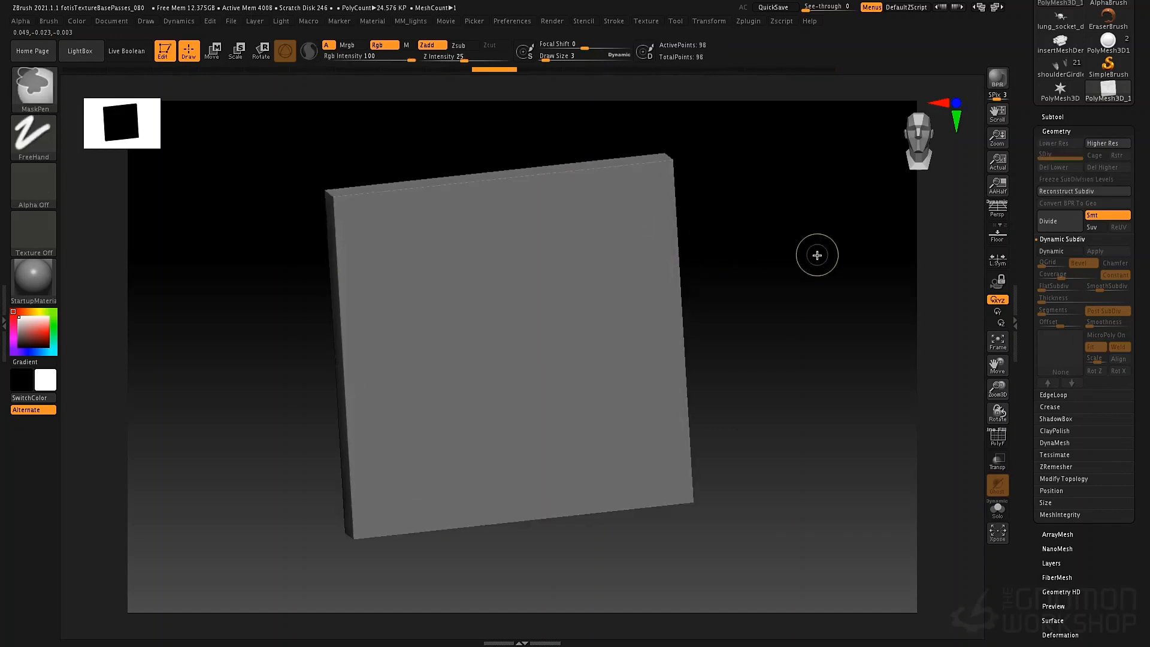
Step: Turn on Dynamic Subdiv for the plate and try FlatSubdiv at 1 and 2, examining the corners at each value
shift+drag(785, 280, 786, 296)
click(1051, 250)
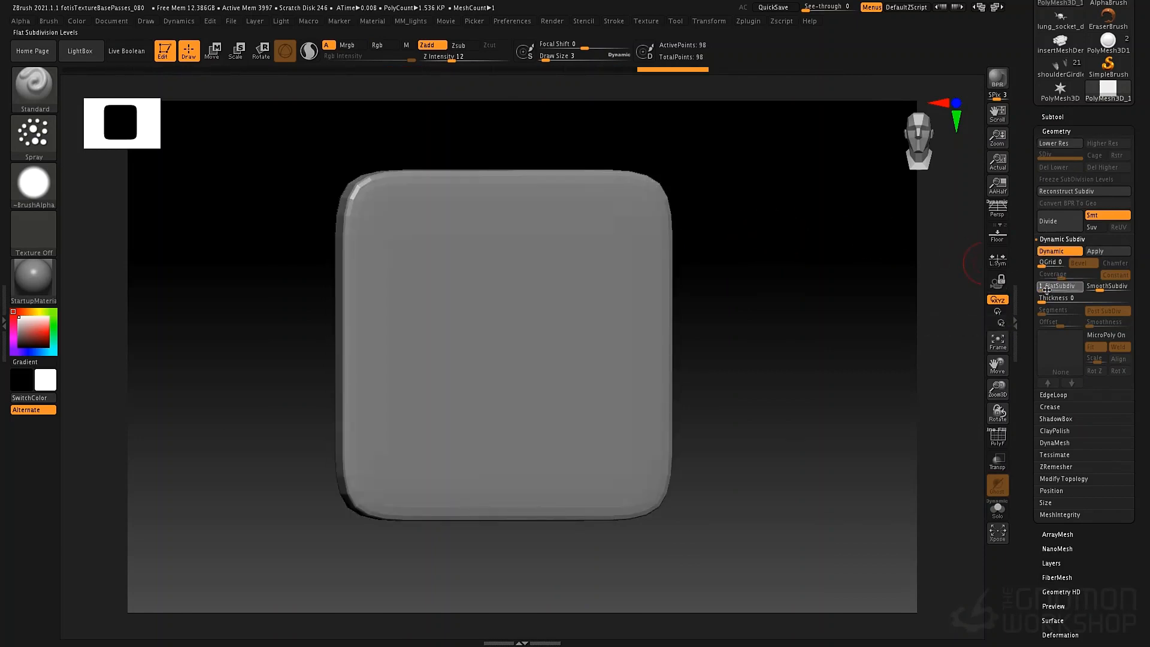
click(1045, 287)
drag(671, 220, 662, 241)
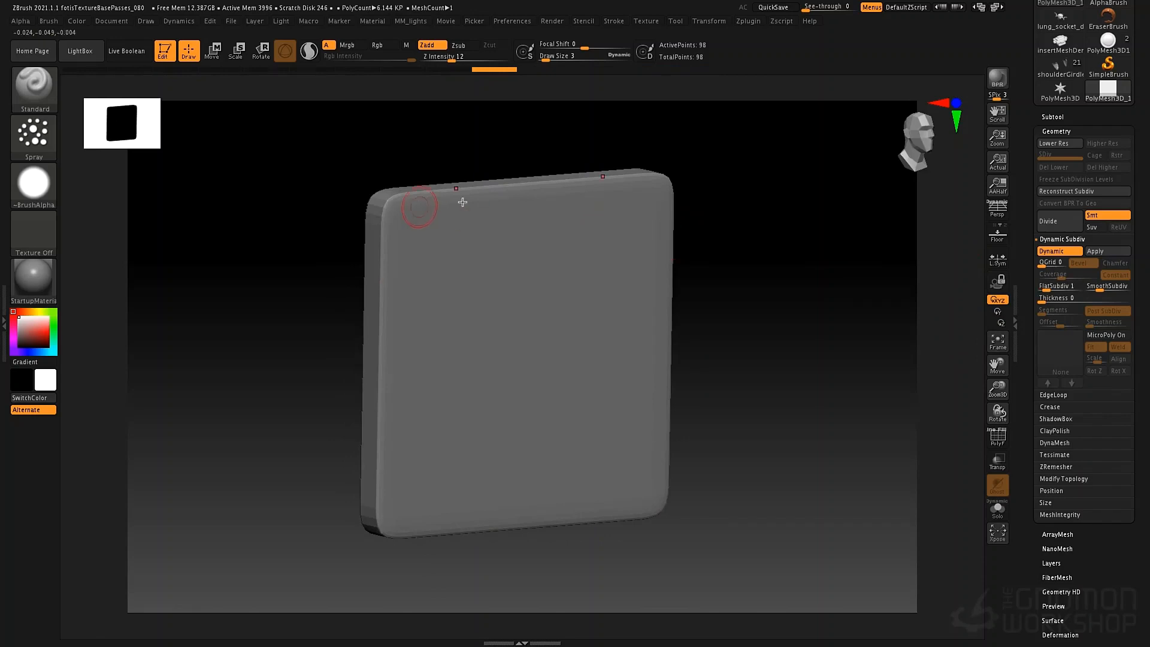
ctrl+right_drag(464, 192, 471, 211)
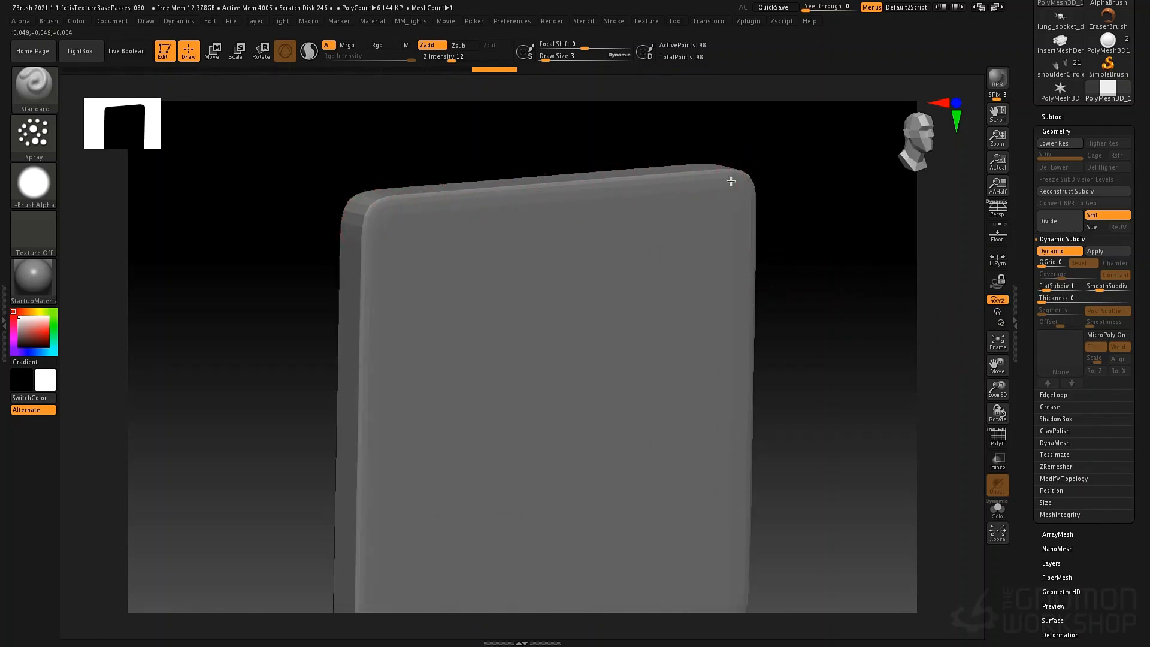
drag(569, 150, 889, 227)
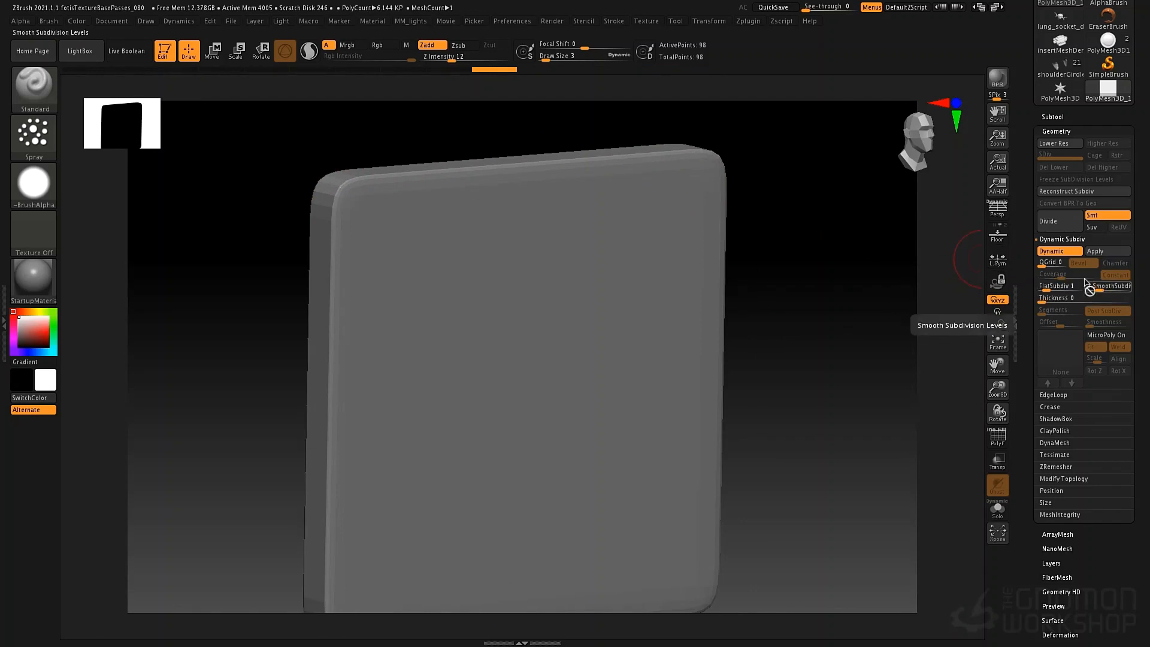
click(1049, 286)
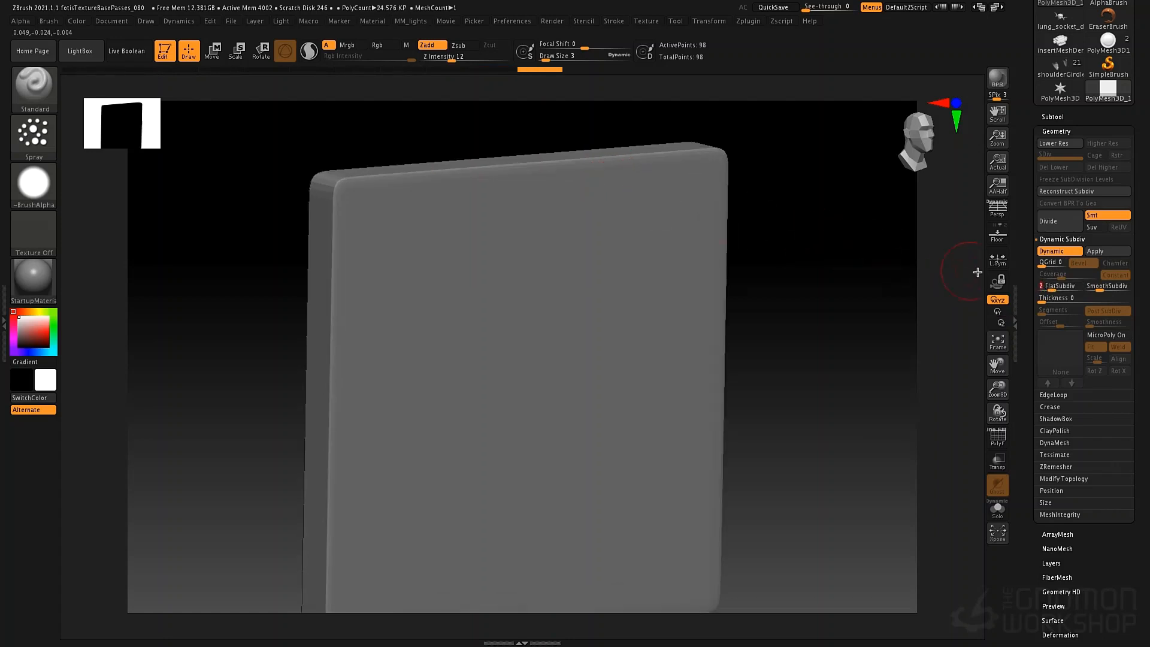
key(space)
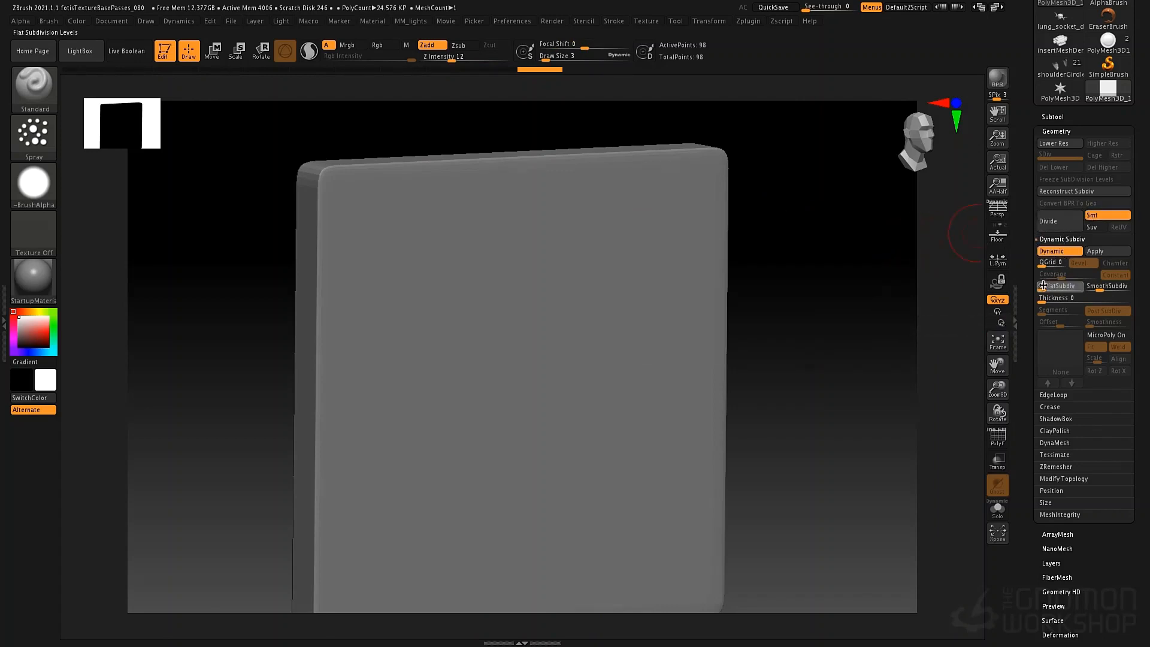
Step: Set FlatSubdiv to 0 and Coverage to 0.0118, try QGrid at 6, and settle on QGrid 2 with Bevel
click(1042, 286)
click(1043, 264)
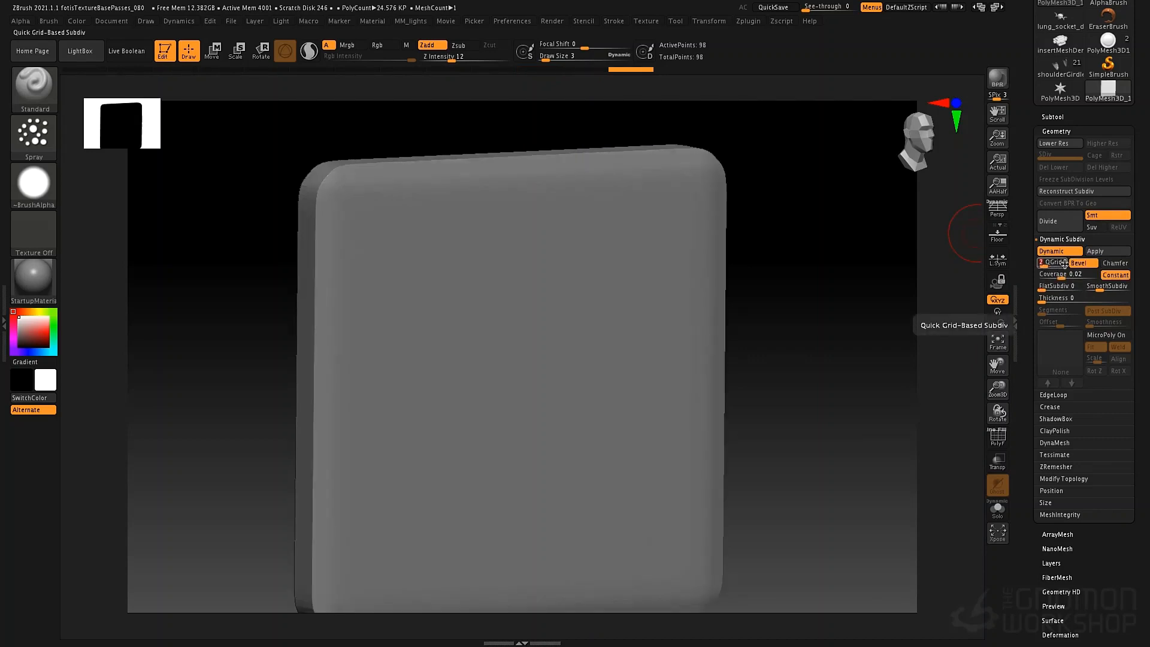
drag(1062, 276, 1060, 275)
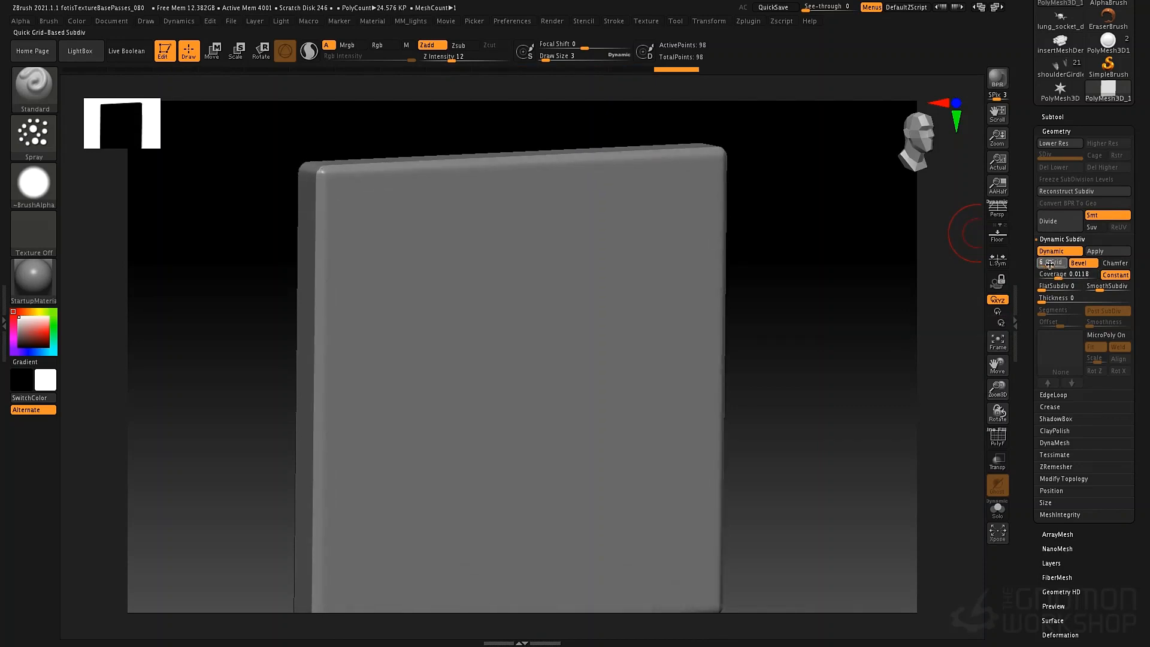
drag(1049, 264, 1044, 265)
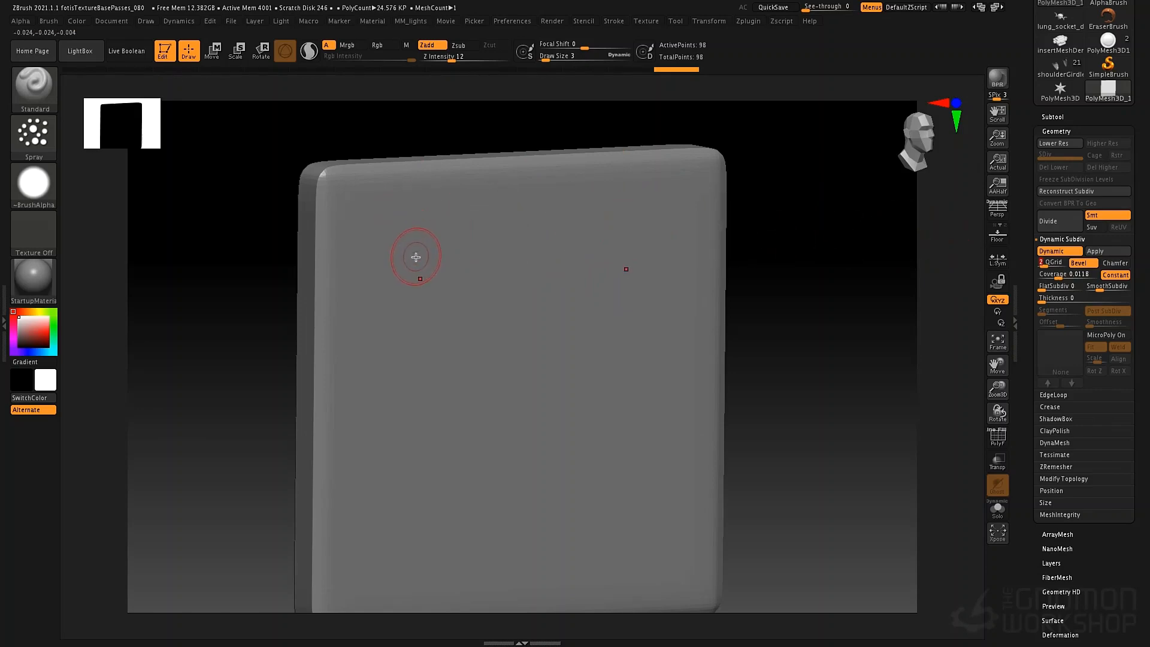
Step: Insert the FlyWheel02 mesh from the IMM MachineParts brush symmetrically near the plate's two upper corners
key(b)
key(i)
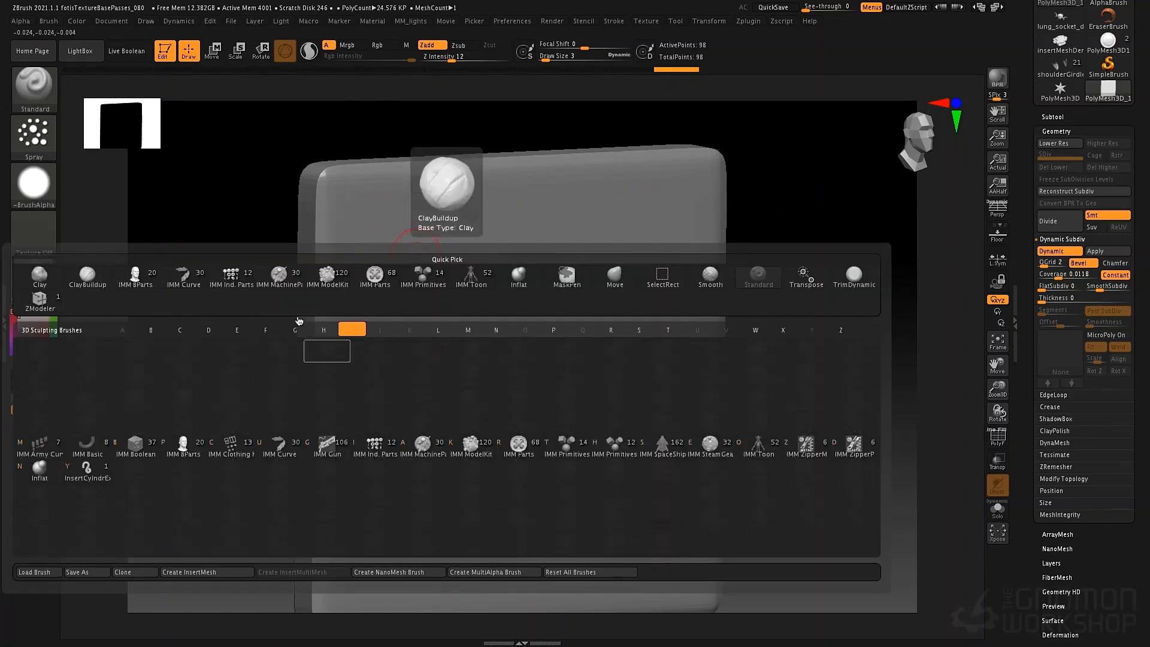
click(279, 275)
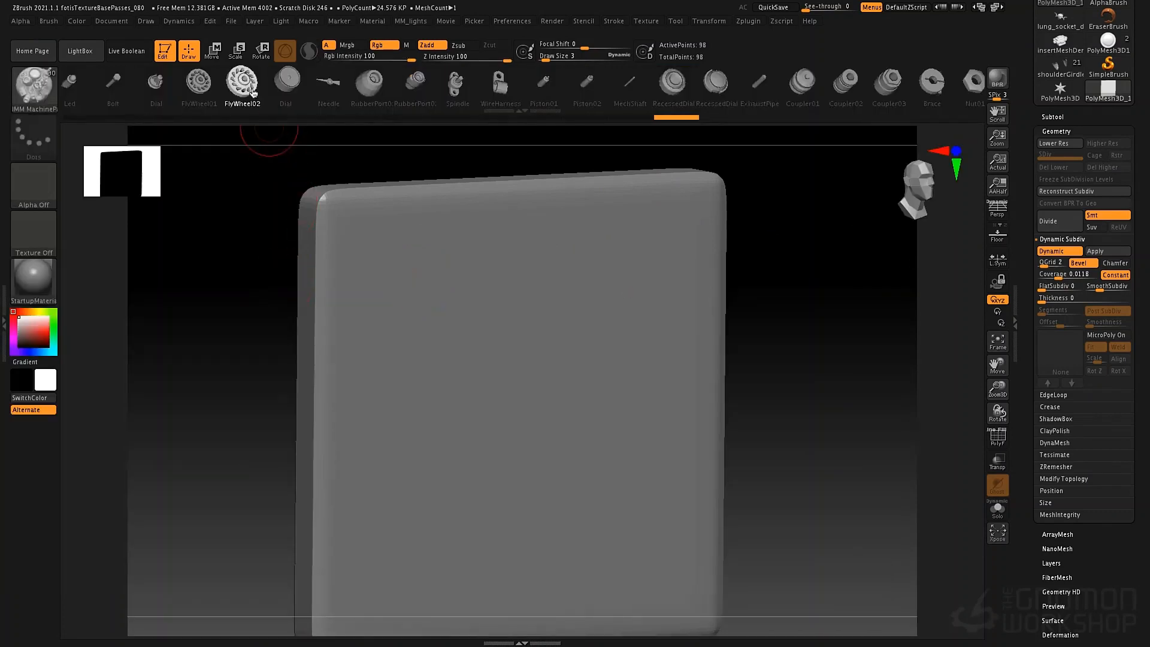
drag(405, 286, 385, 303)
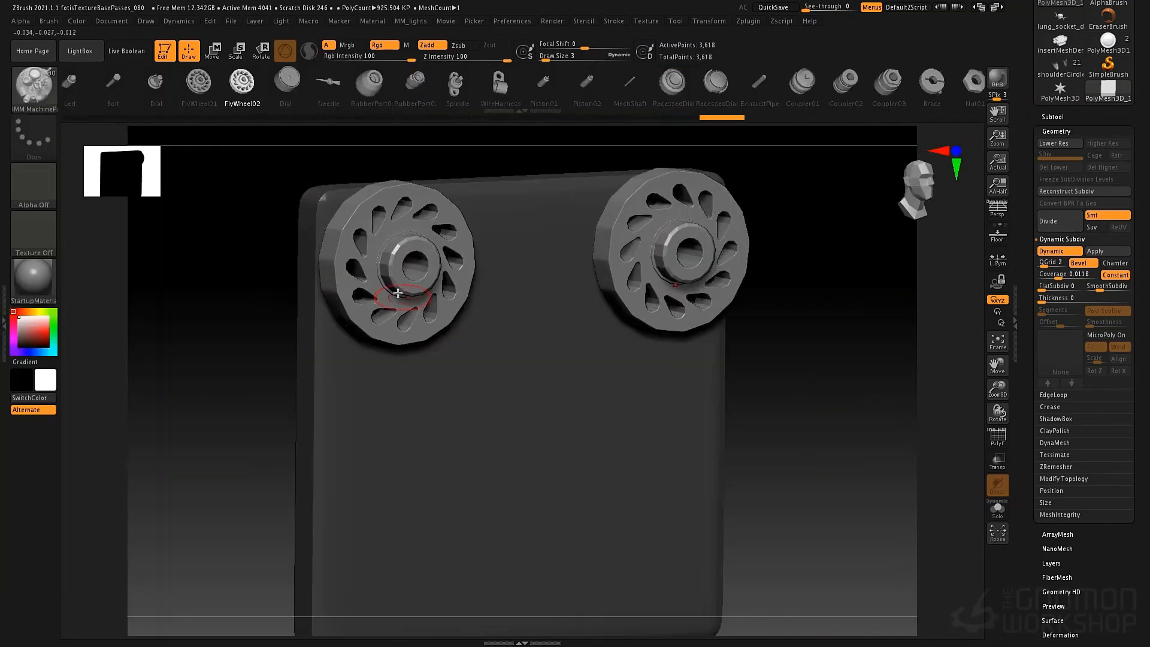
key(space)
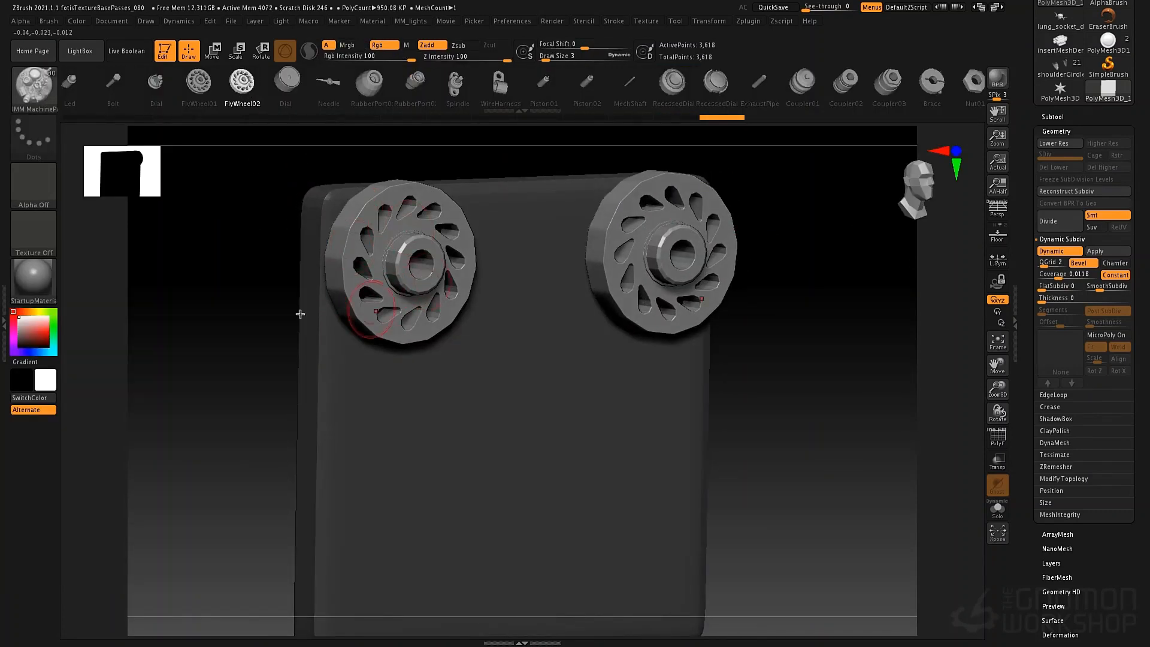
alt+drag(262, 310, 249, 264)
Step: Insert the Flat Head mesh from the IMM Ind. Parts brush symmetrically near the plate's two lower corners
drag(201, 101, 550, 114)
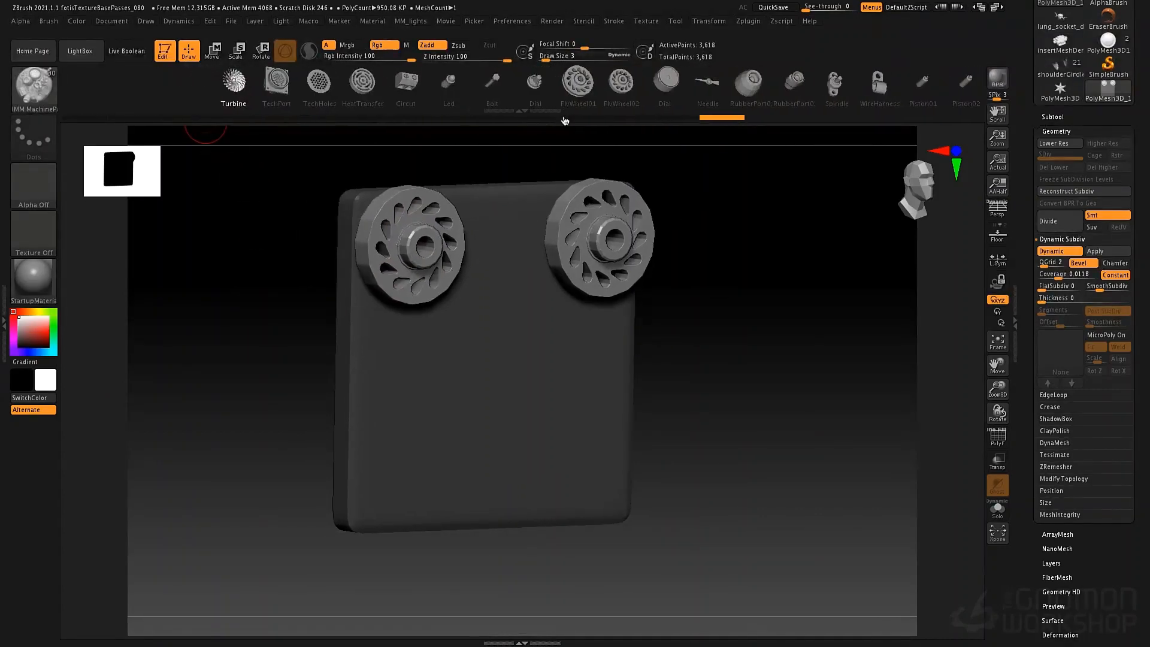
key(b)
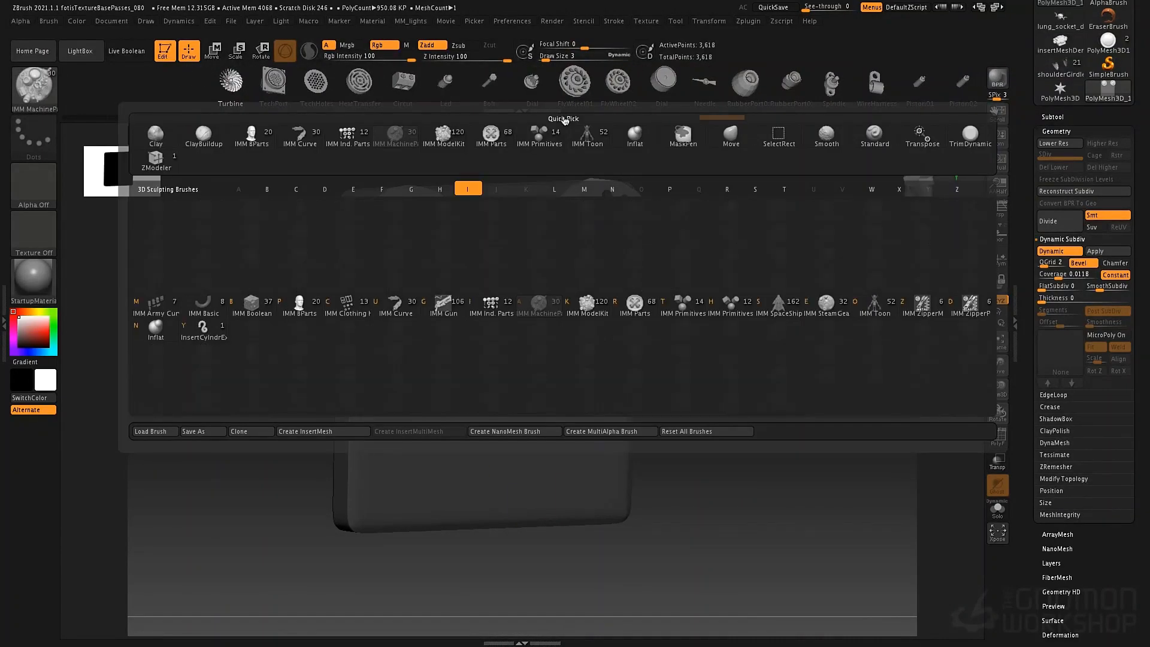
click(491, 304)
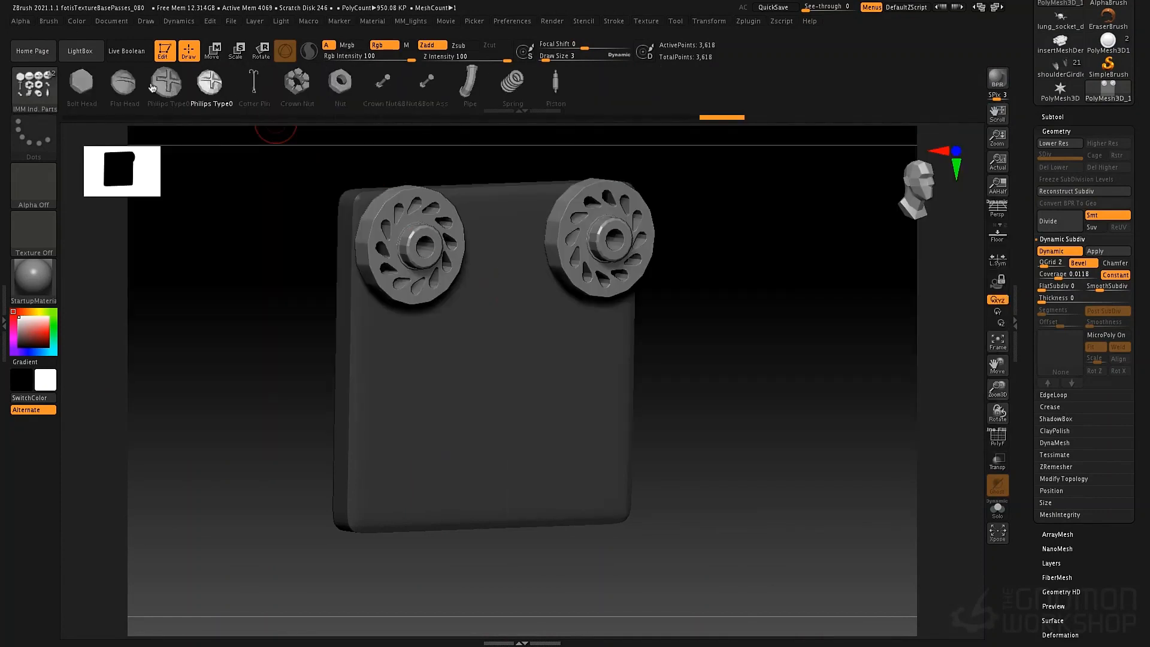
click(123, 82)
drag(420, 437, 444, 477)
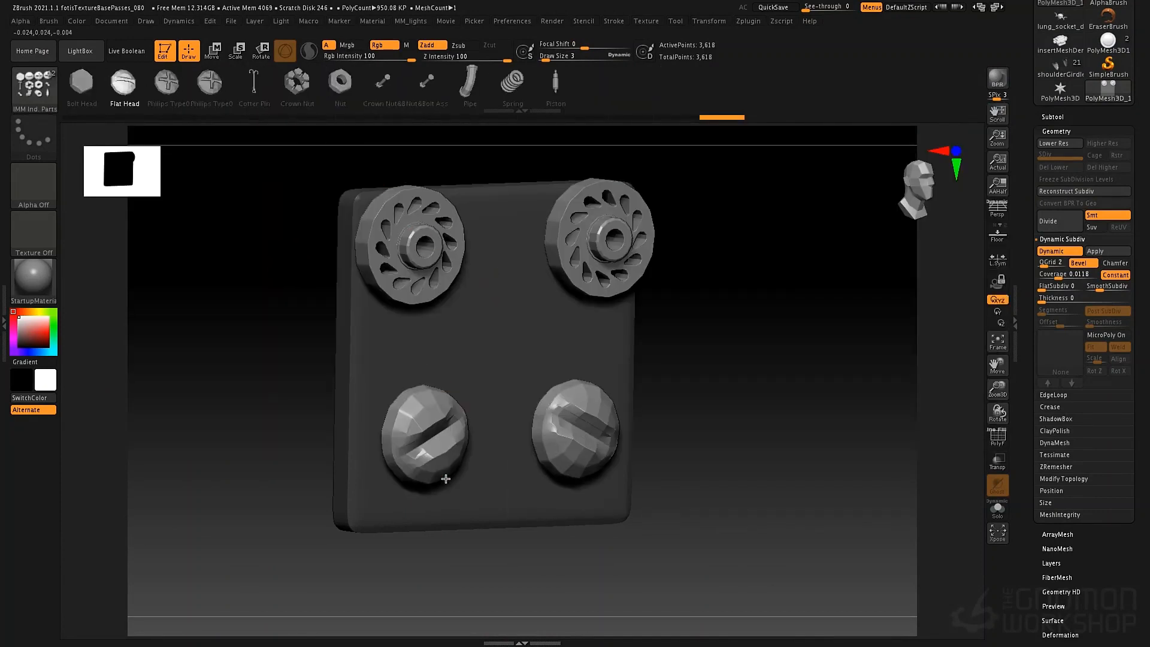
Step: Try QGrid at 0 and FlatSubdiv at 1, examining the screw heads and the plate's corners at each setting
right_drag(490, 398, 546, 413)
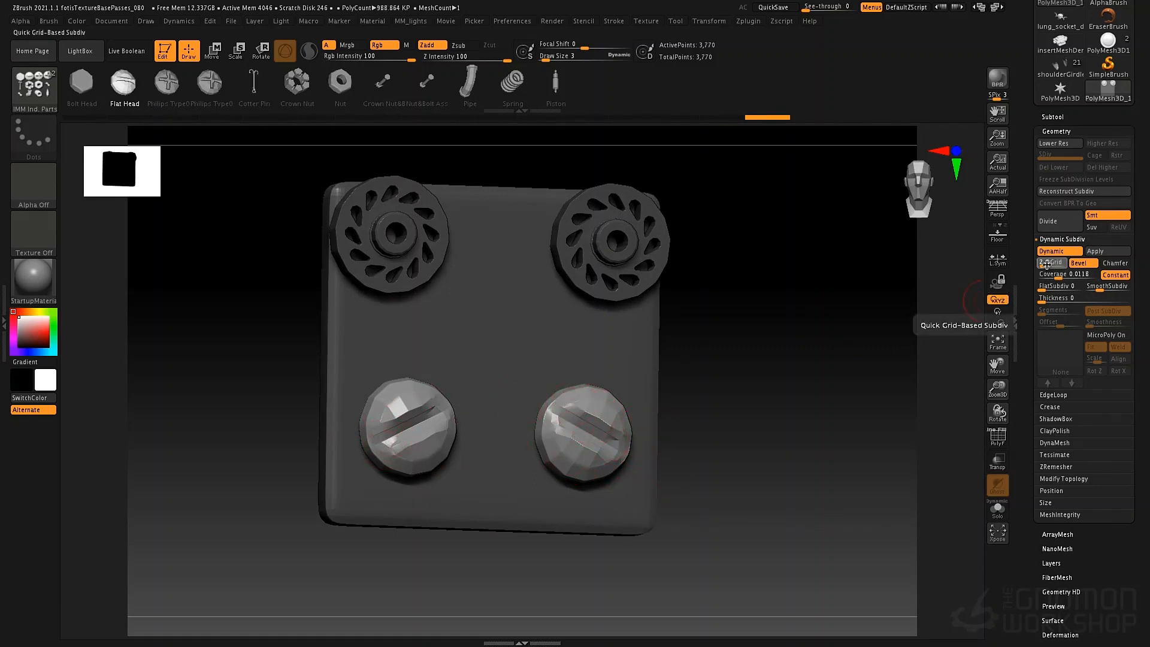
drag(1043, 264, 1034, 281)
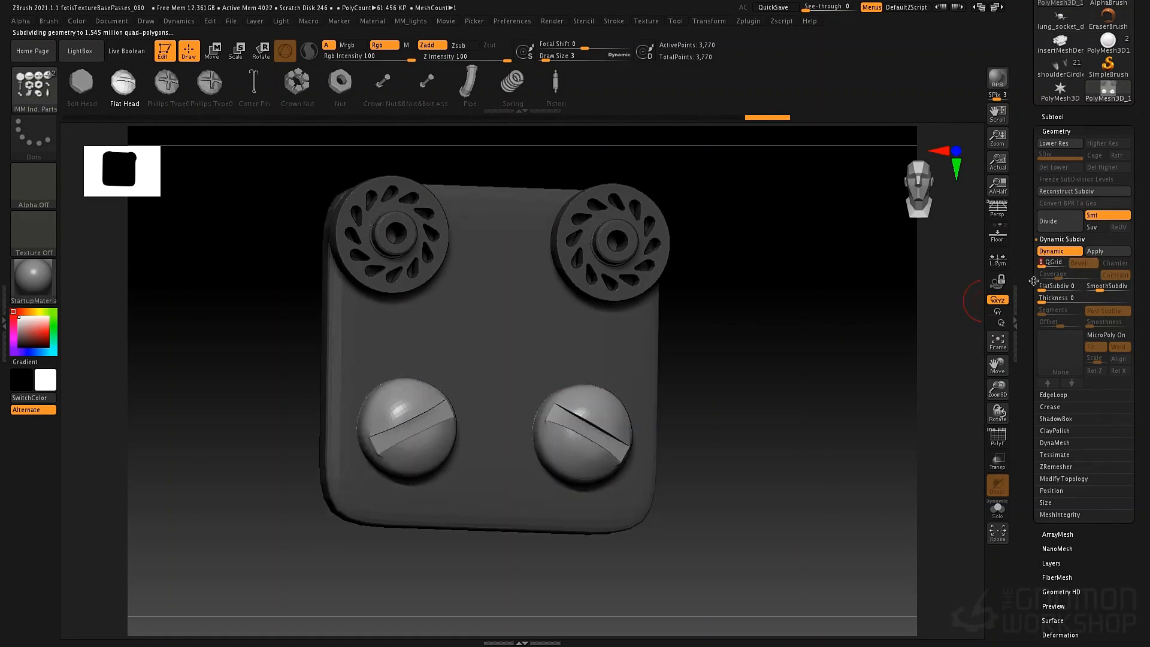
drag(741, 352, 611, 431)
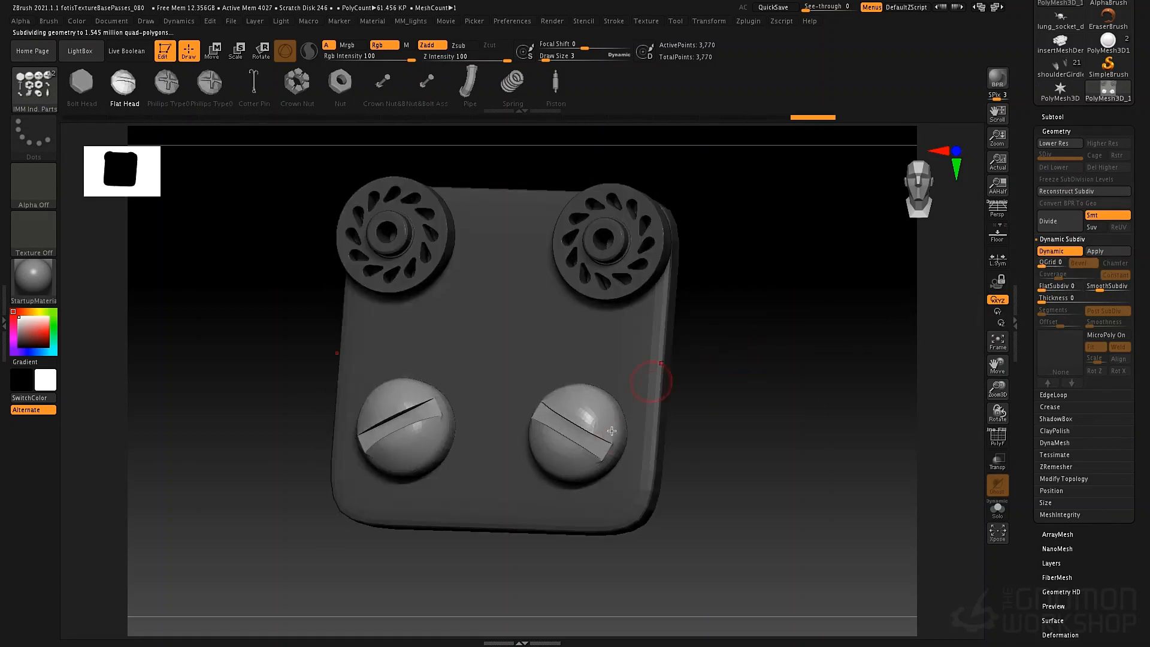
shift+drag(502, 392, 534, 381)
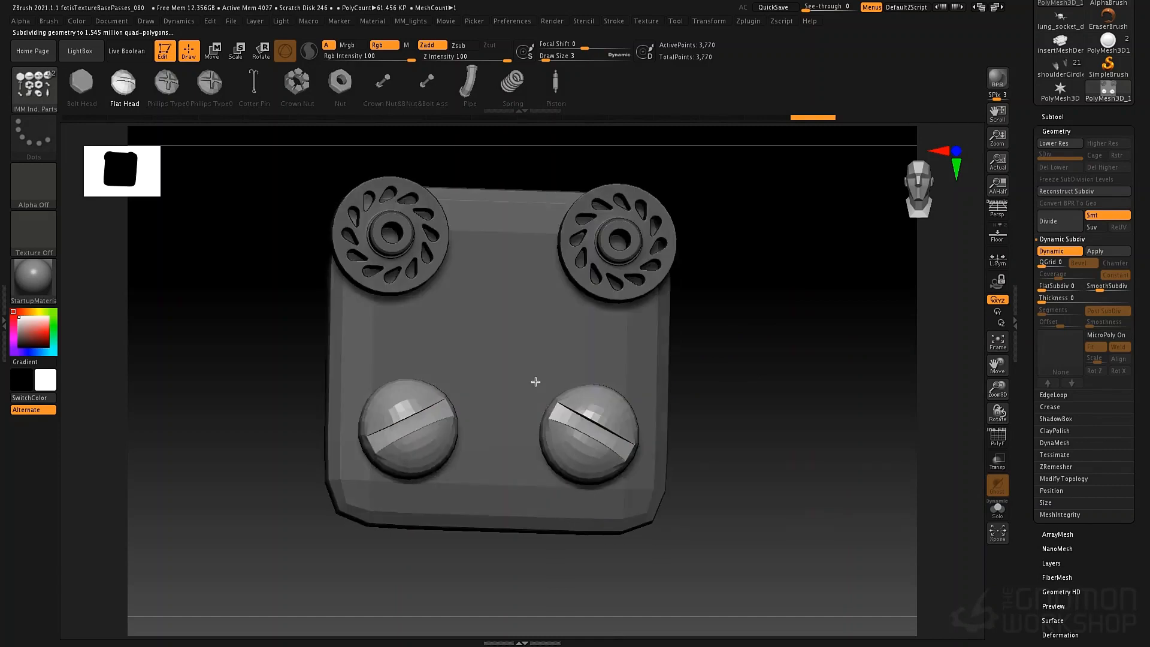
click(1042, 287)
mouse_move(565, 356)
right_down()
mouse_move(595, 352)
mouse_move(558, 371)
right_up()
right_click(555, 400)
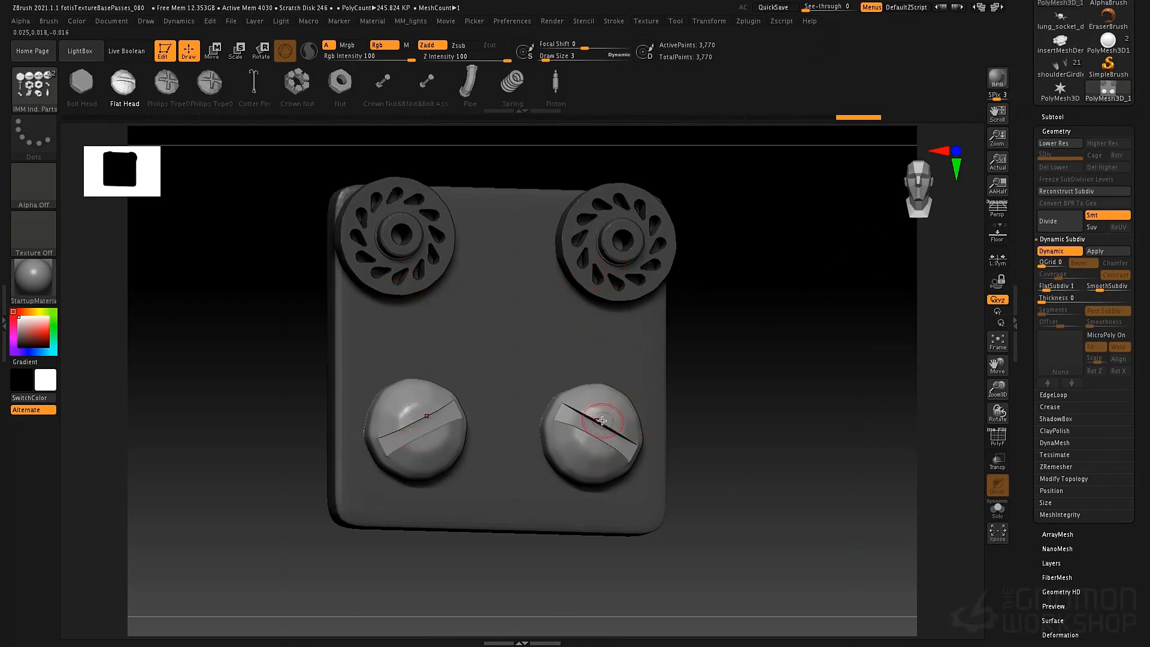
Step: Insert the Nut mesh symmetrically between the flywheels and the flat-head screws, and examine it at an angle
click(340, 81)
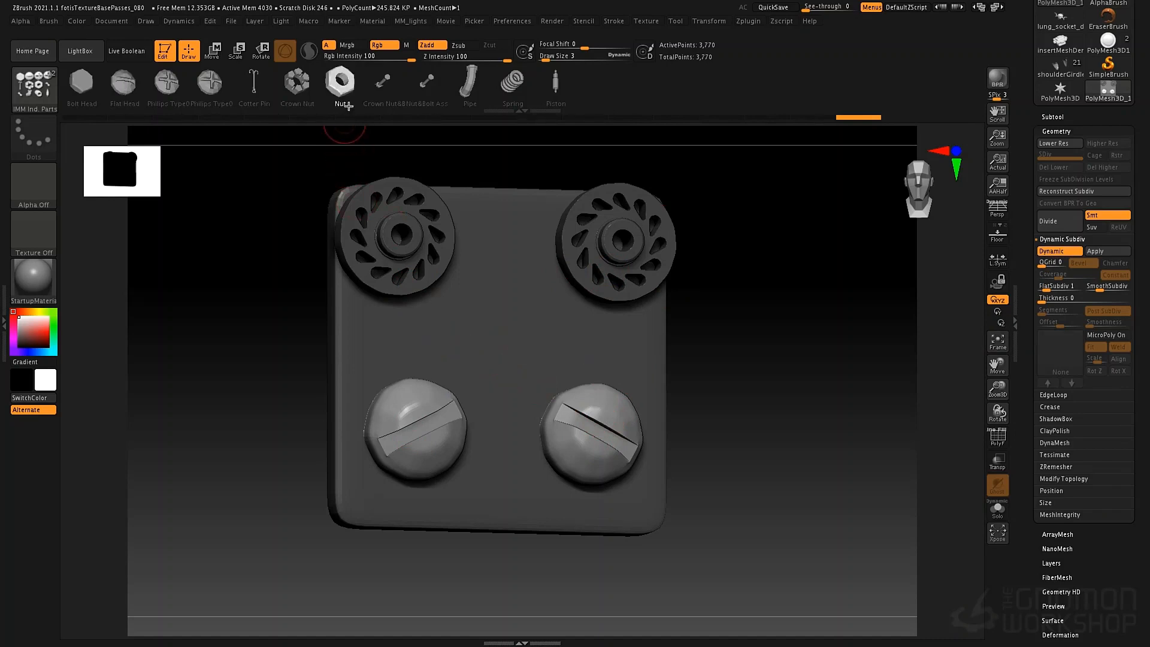
drag(385, 338, 414, 353)
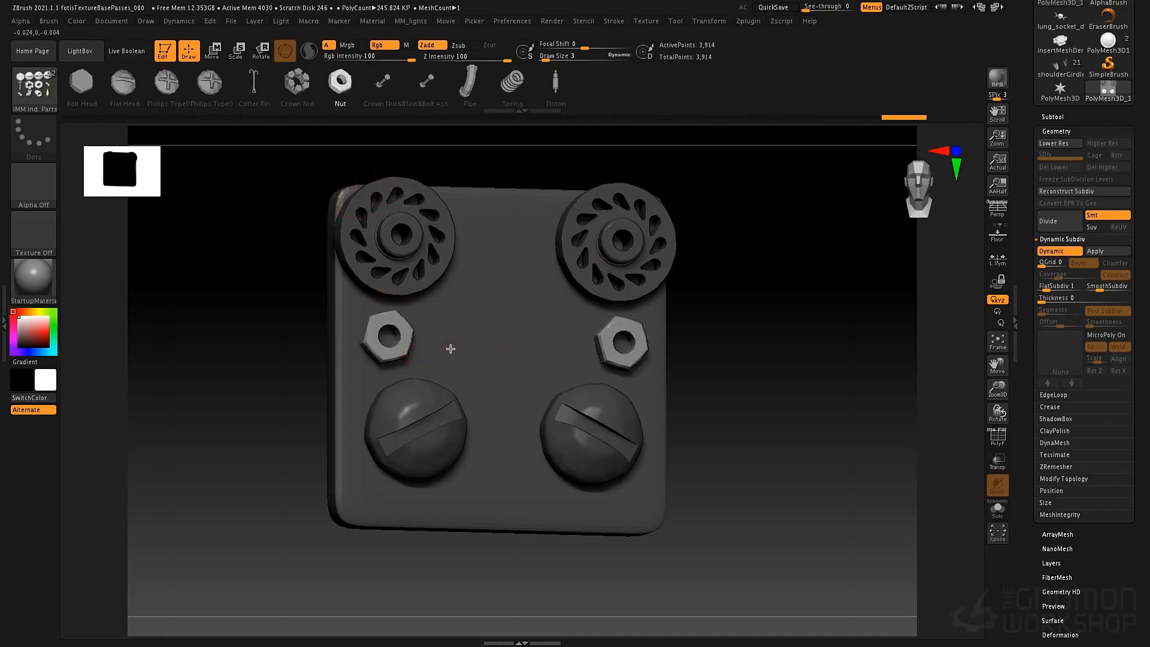
right_drag(450, 349, 490, 353)
right_drag(537, 407, 470, 372)
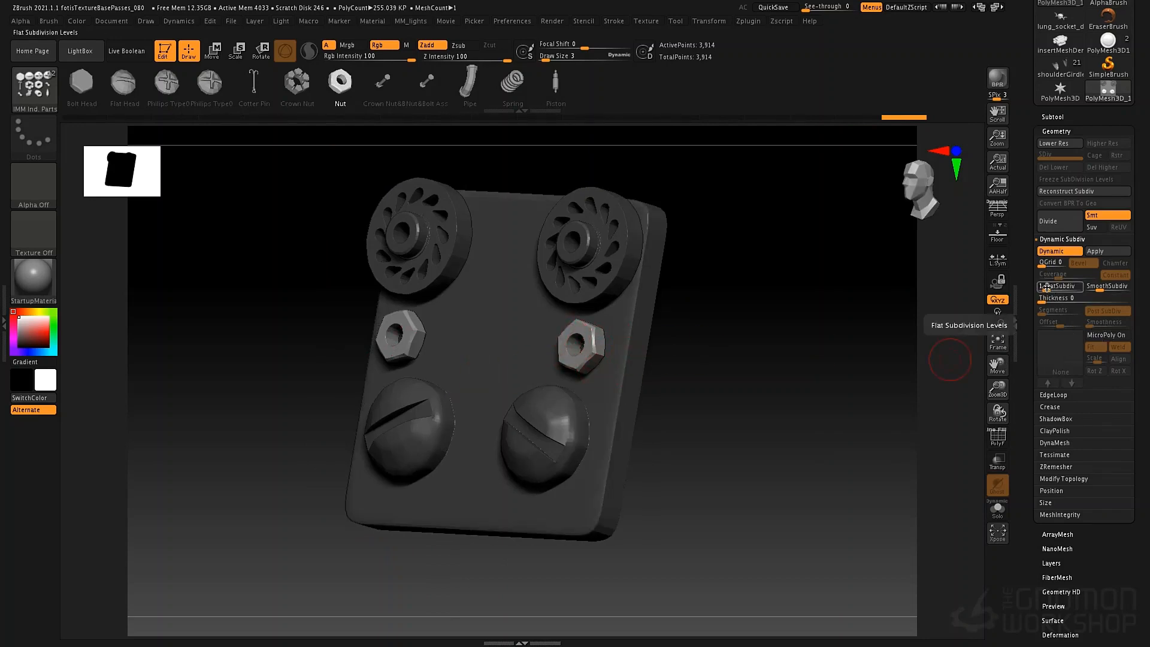
Step: Set FlatSubdiv to 0, try QGrid at 3, and settle on QGrid 1 with Coverage 0.0018
click(1043, 263)
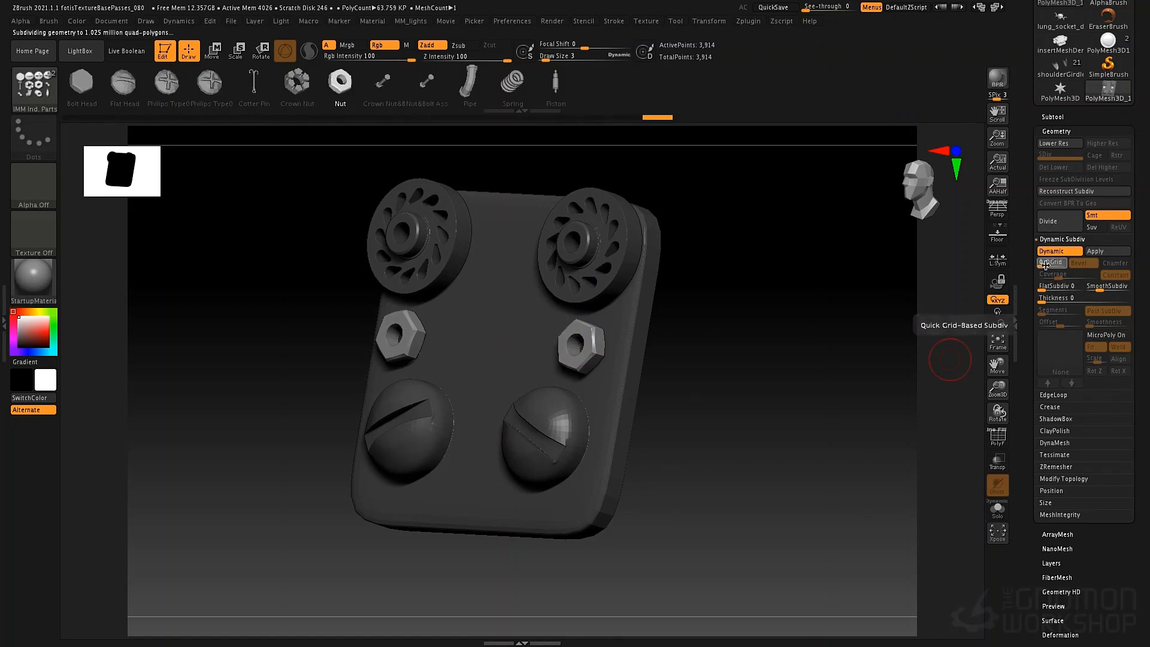
drag(727, 308, 634, 358)
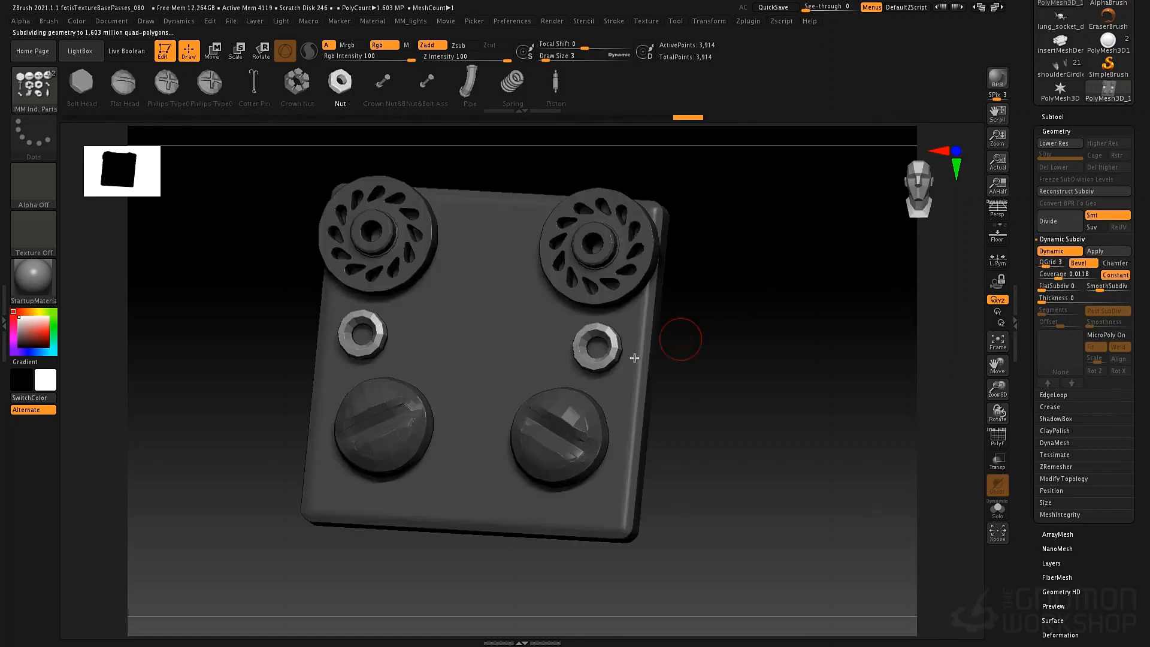
click(1045, 262)
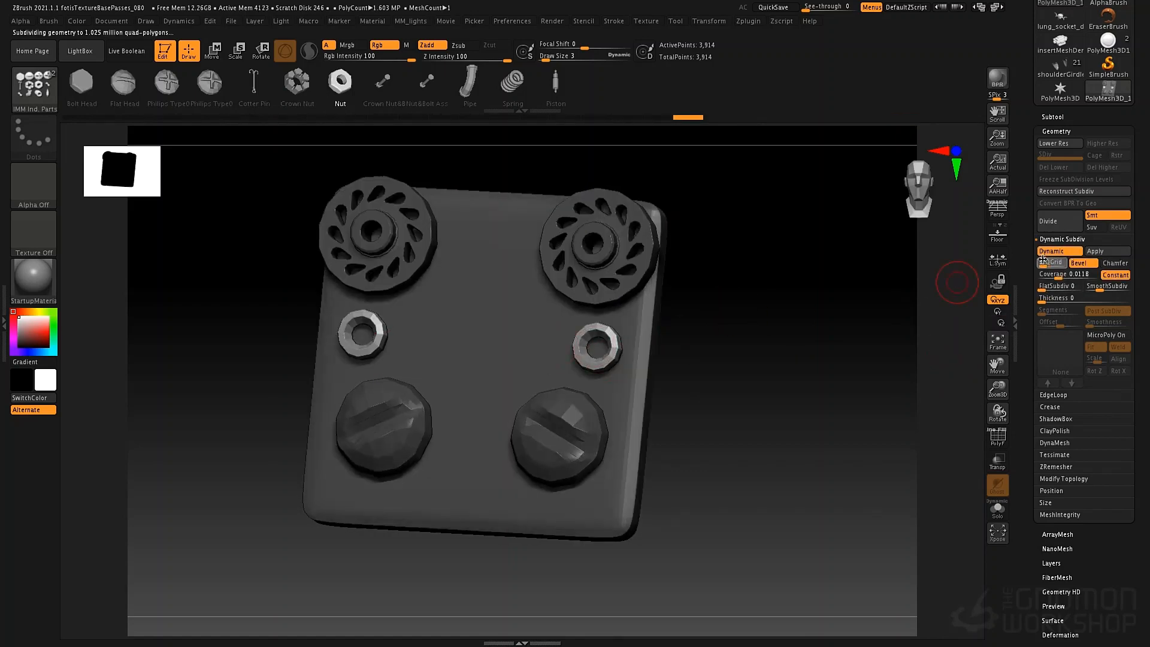
click(1056, 274)
drag(1057, 279, 1051, 279)
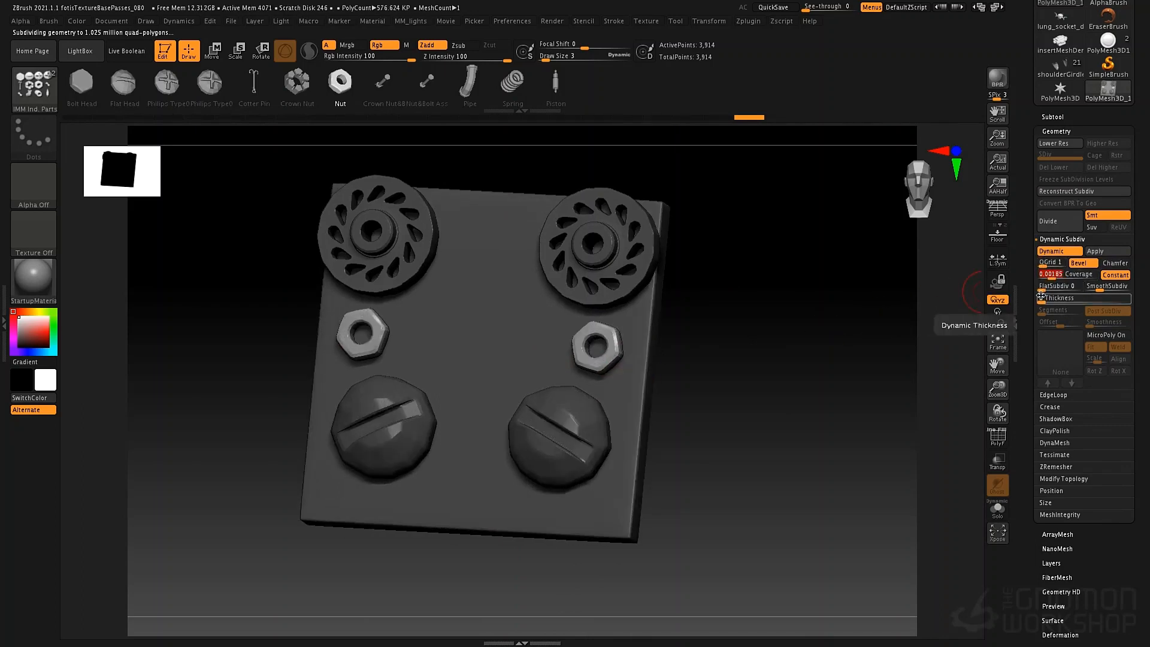
click(1043, 290)
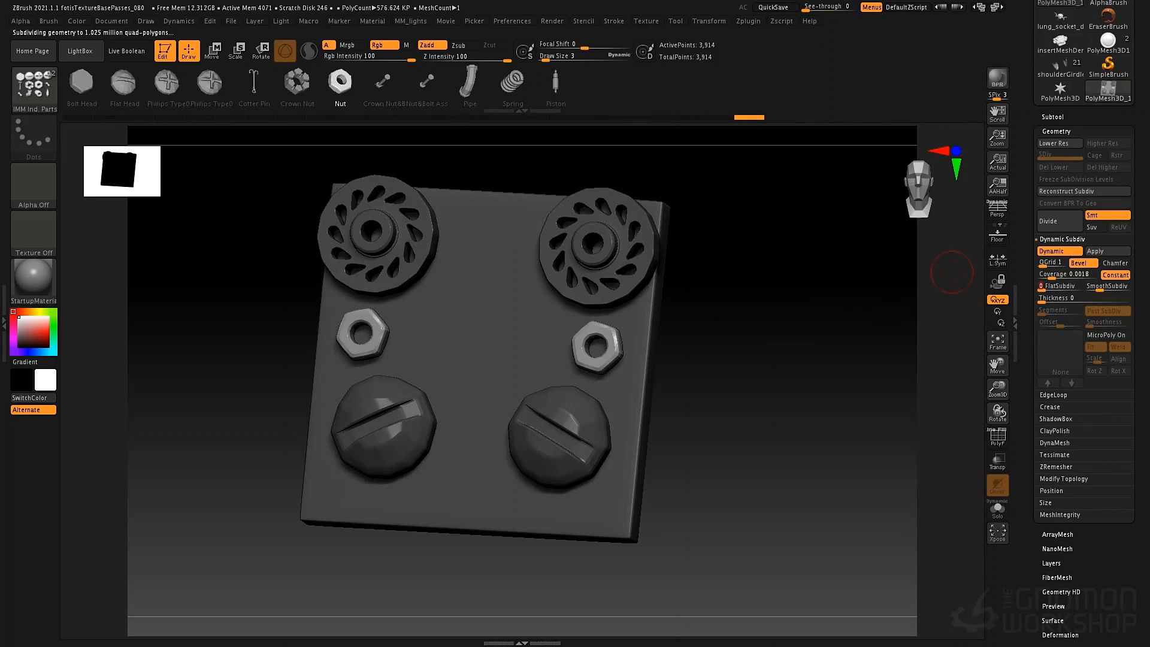
Step: Apply the dynamic subdivision as real subdivision levels and compare the mesh at SDiv 1 and SDiv 3
right_drag(659, 333, 656, 336)
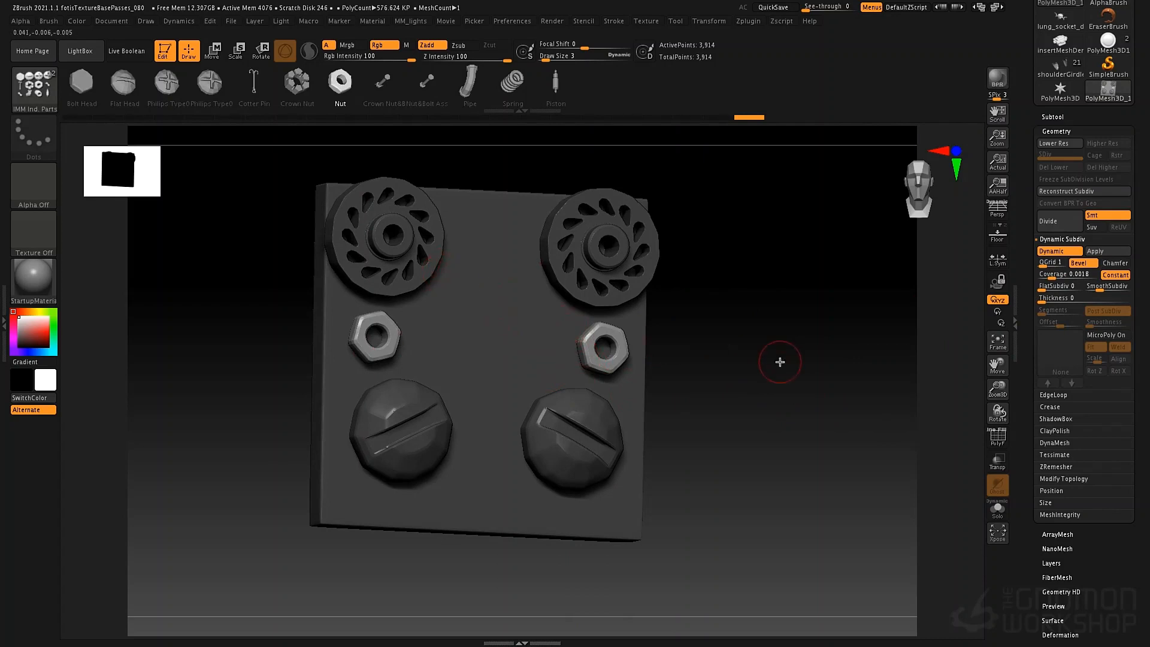
mouse_move(780, 361)
alt+mouse_down()
mouse_move(816, 388)
mouse_move(777, 367)
alt+mouse_up()
drag(721, 365, 675, 372)
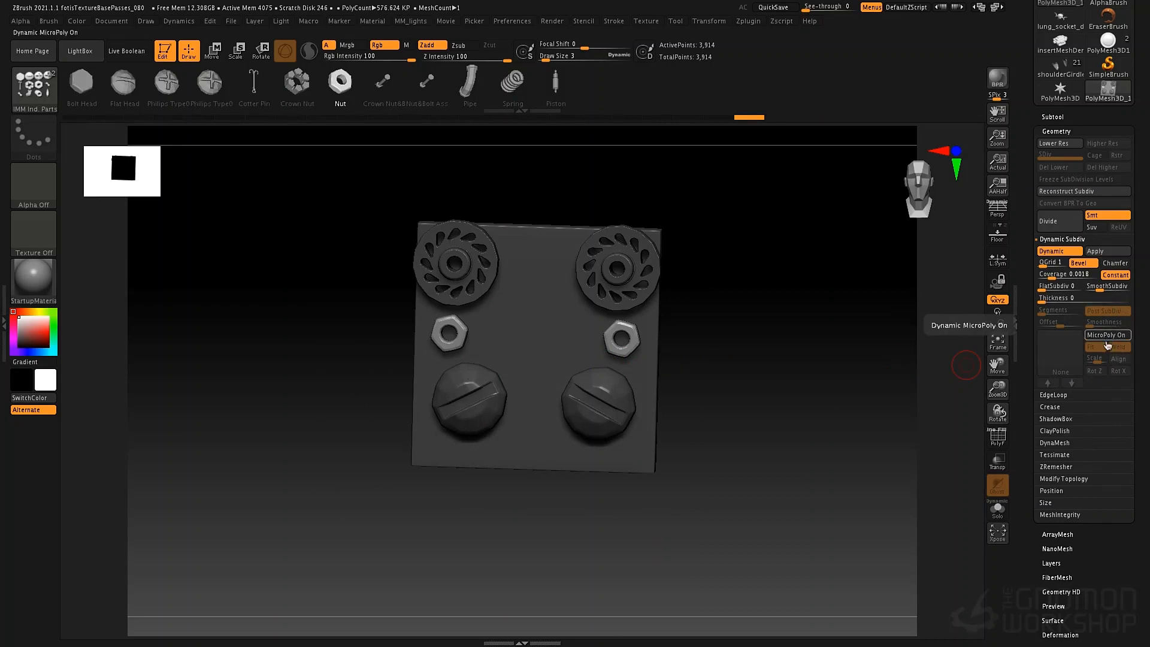
click(1107, 251)
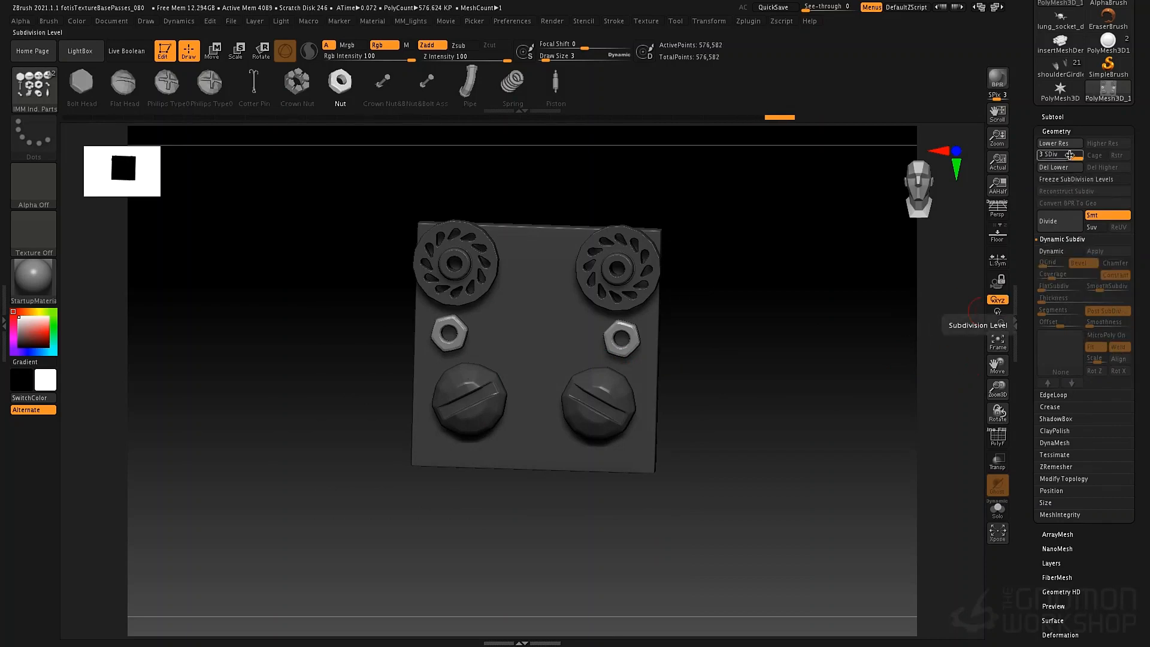
click(1048, 155)
click(1075, 156)
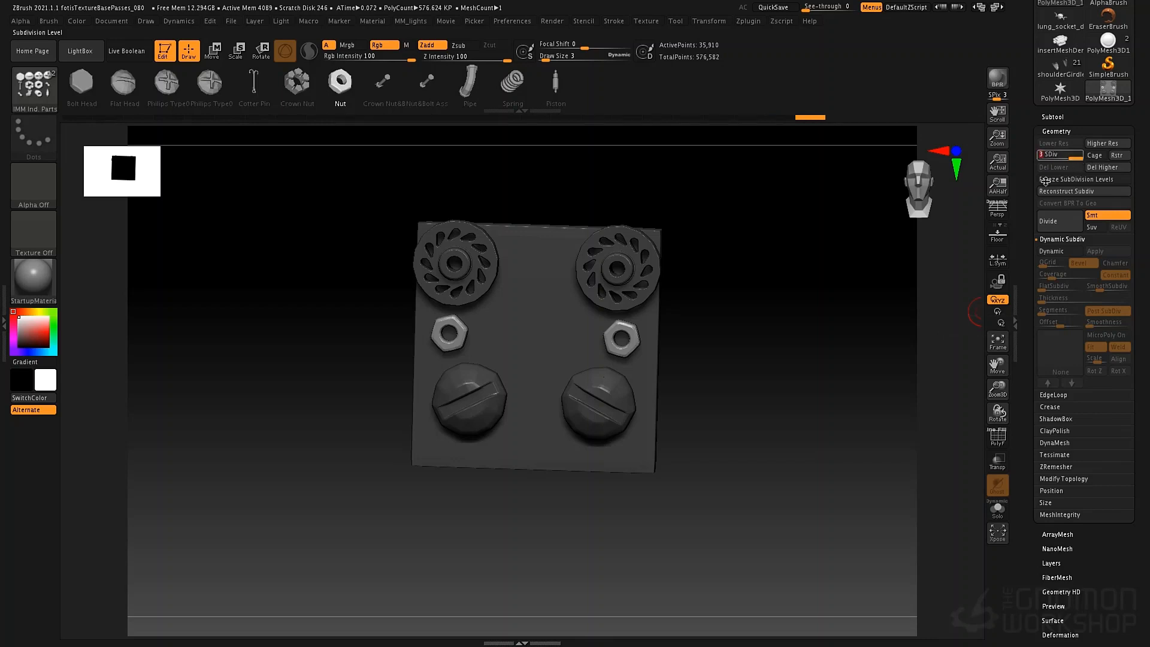
Step: Clear the mask on the plate, check SDiv 1 once more, and return to SDiv 3 in a front view
ctrl+drag(765, 345, 774, 411)
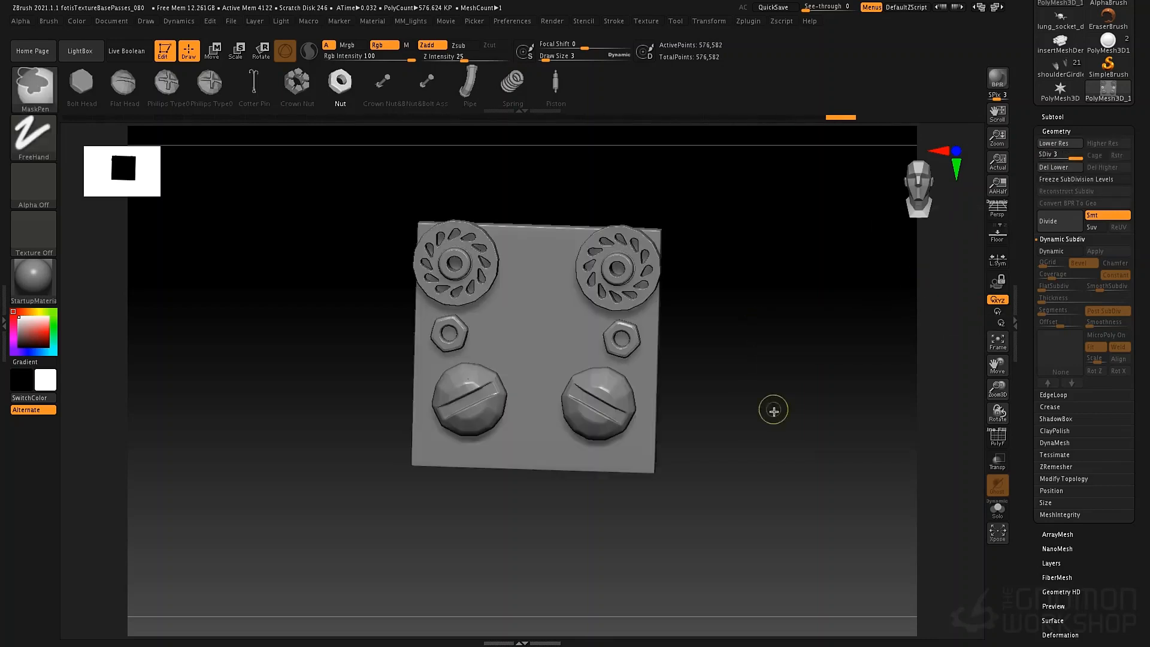
click(1052, 154)
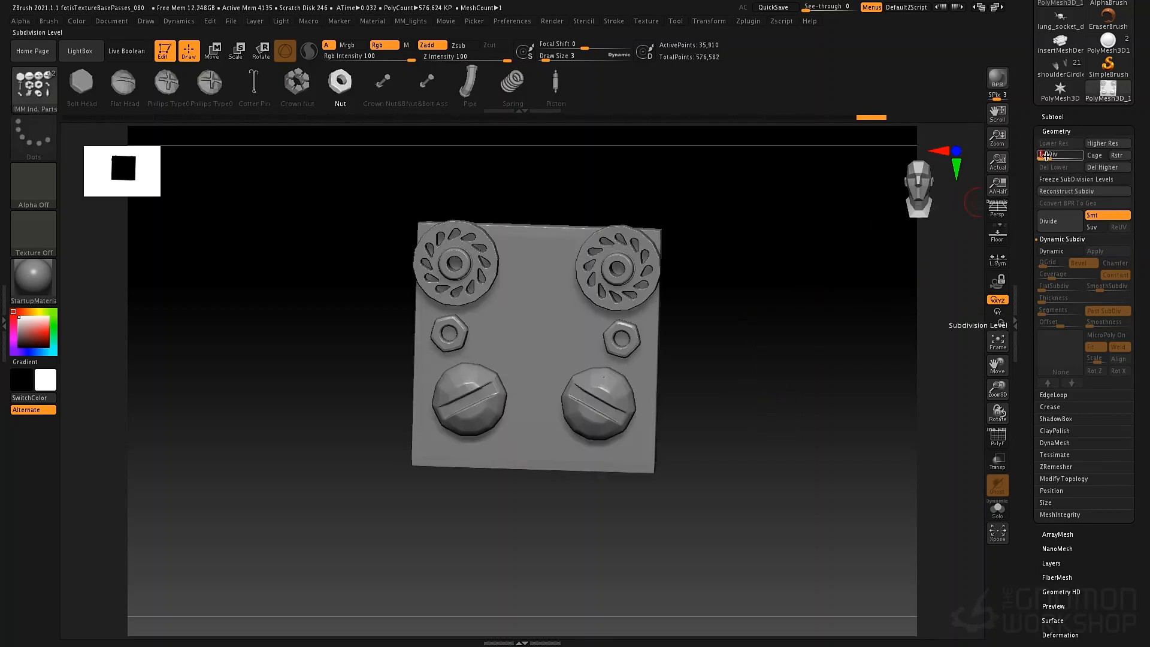
click(1076, 156)
mouse_move(831, 298)
mouse_down()
mouse_move(741, 375)
mouse_move(768, 360)
mouse_up()
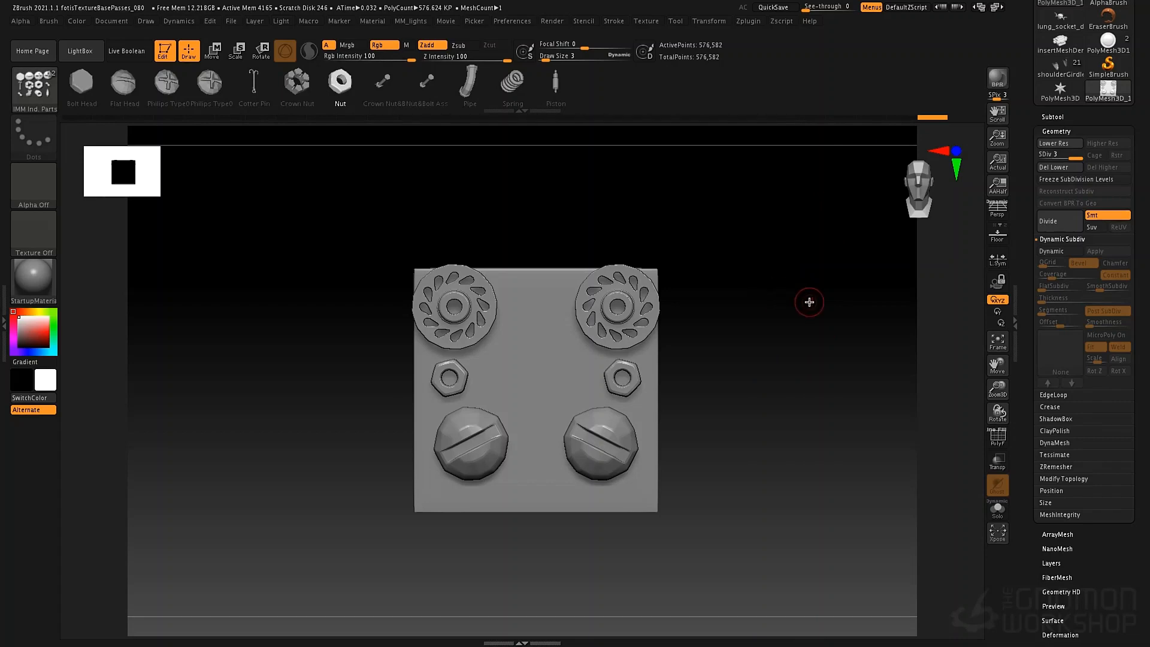
Step: Put the plate subtool in a new folder with the default name Untitled Folder and access the folder's options
click(1052, 116)
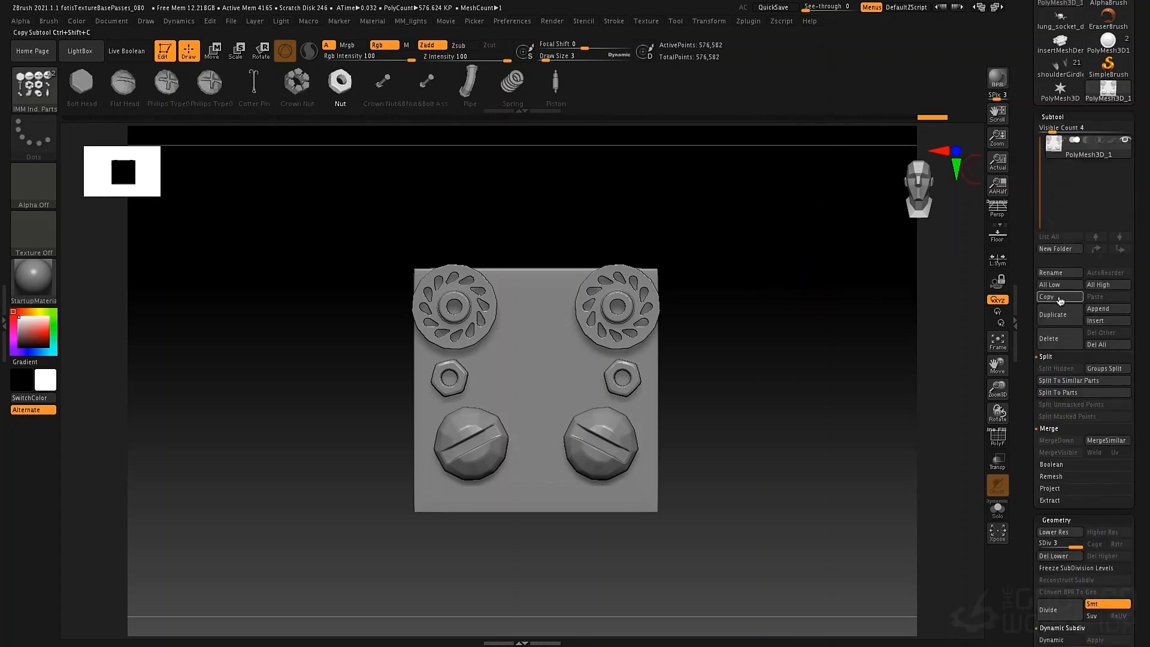
click(1055, 248)
key(Return)
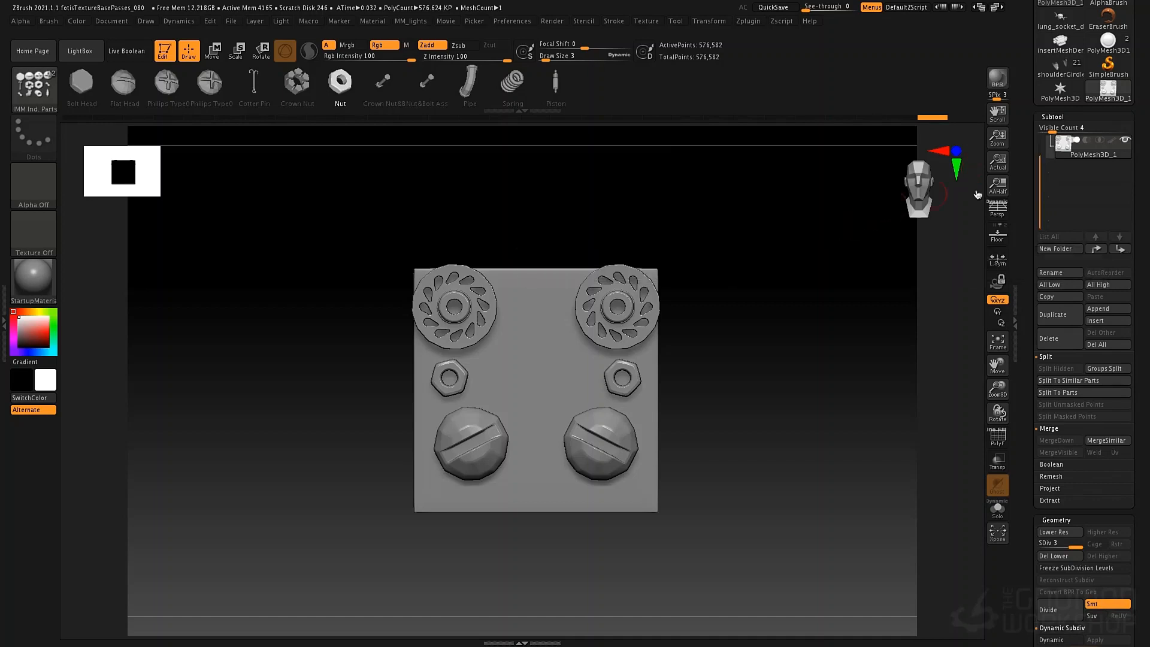
drag(1040, 173, 1036, 142)
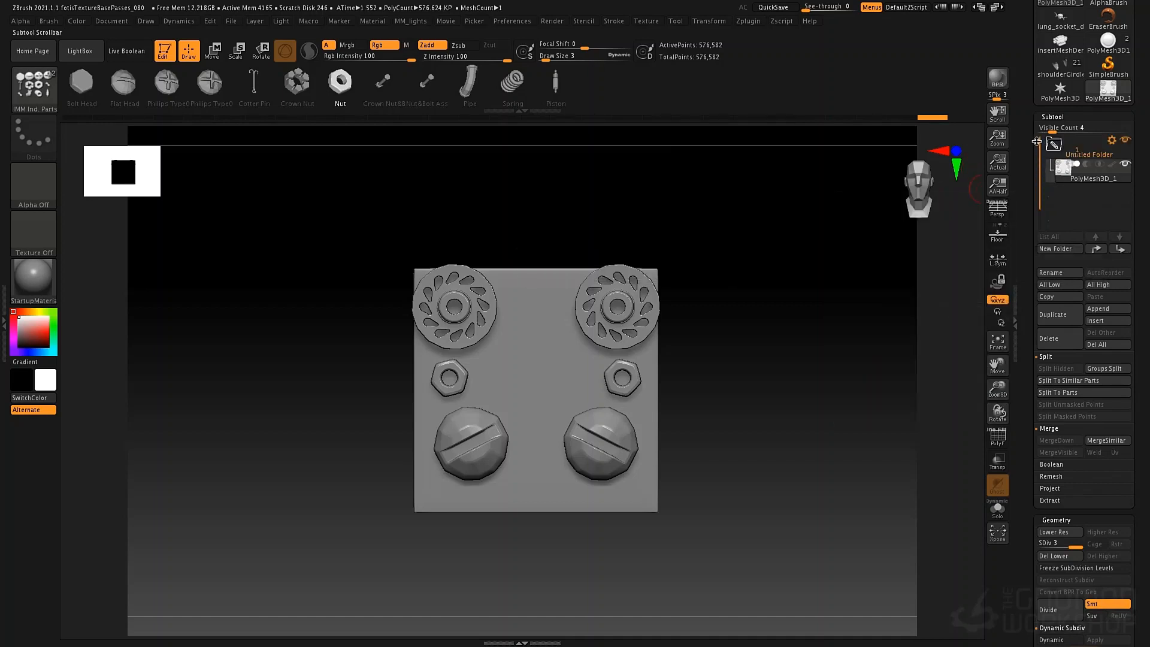
click(1111, 141)
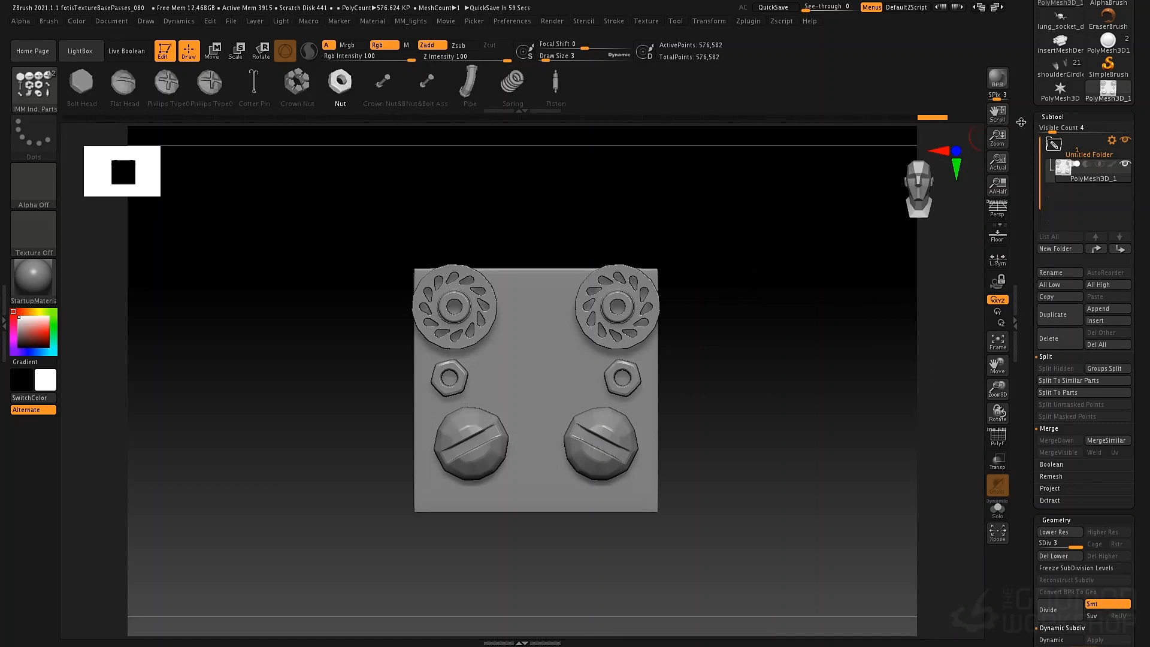
Step: Switch the active tool to the insertMeshDemo model and bring it into front view
drag(1021, 95, 1021, 248)
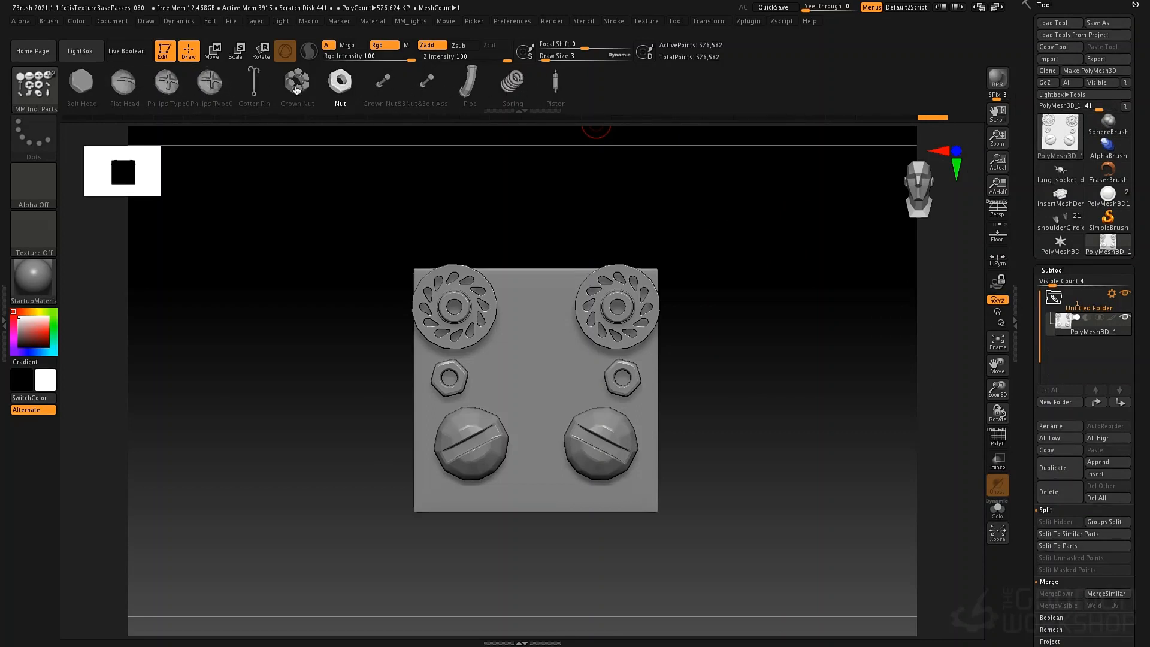
click(1060, 194)
drag(767, 191, 752, 275)
drag(829, 305, 770, 273)
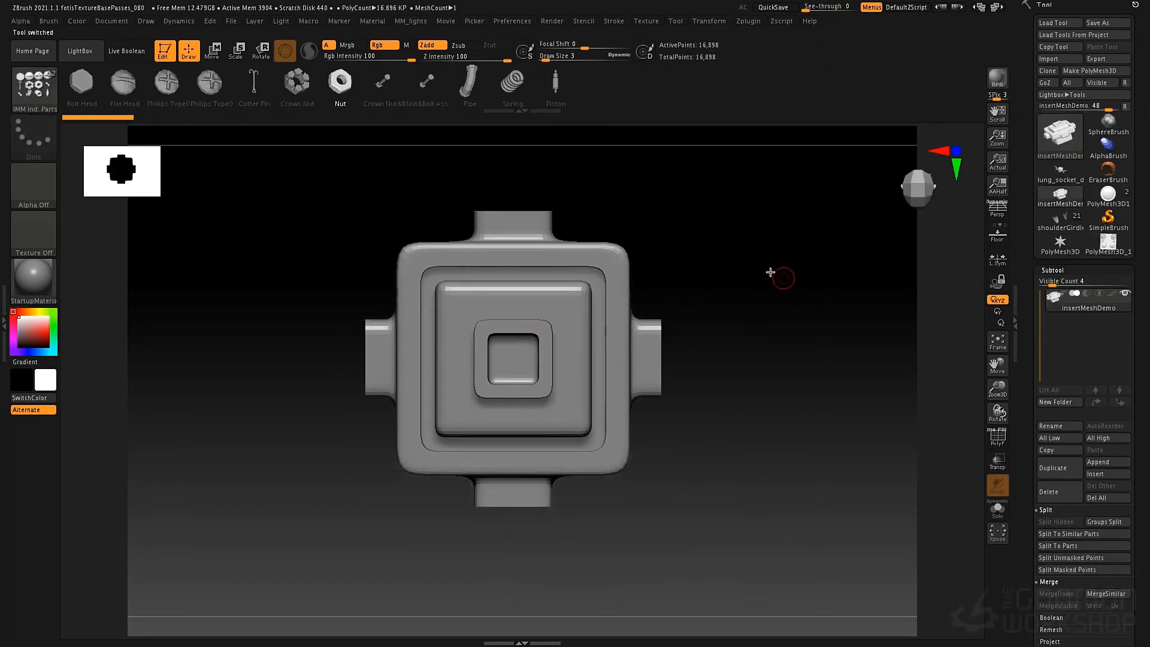
Step: Show the Geometry settings for insertMeshDemo and examine its topology and polygroups with PolyFrame temporarily on
click(1057, 271)
click(1059, 285)
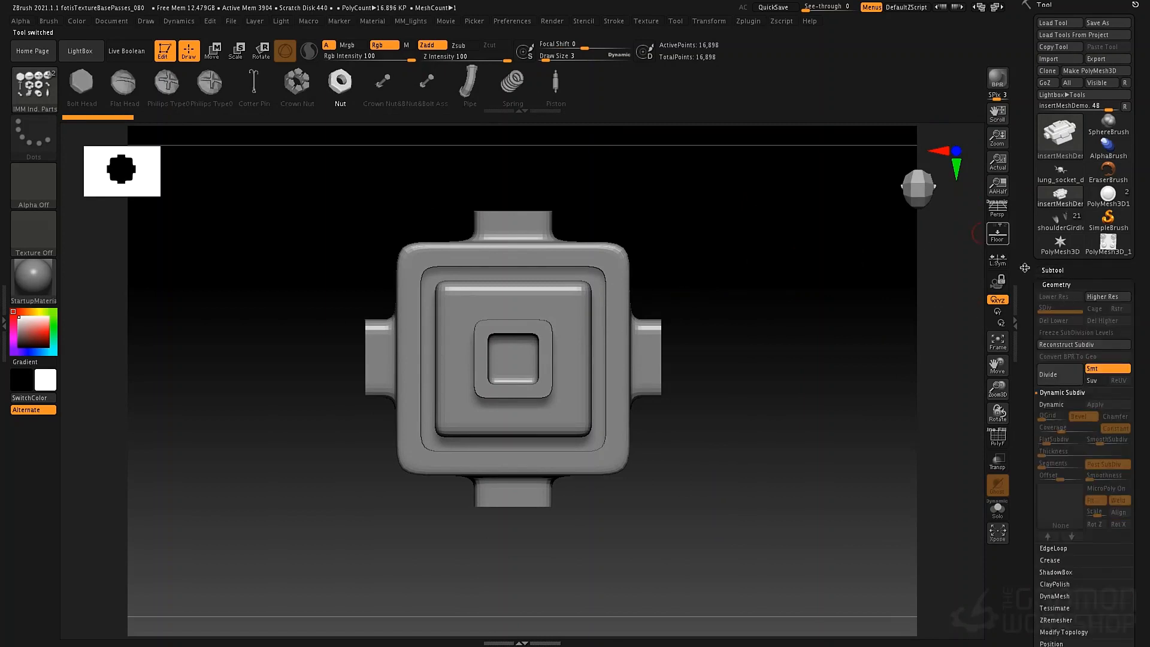
drag(701, 296, 699, 251)
key(shift+f)
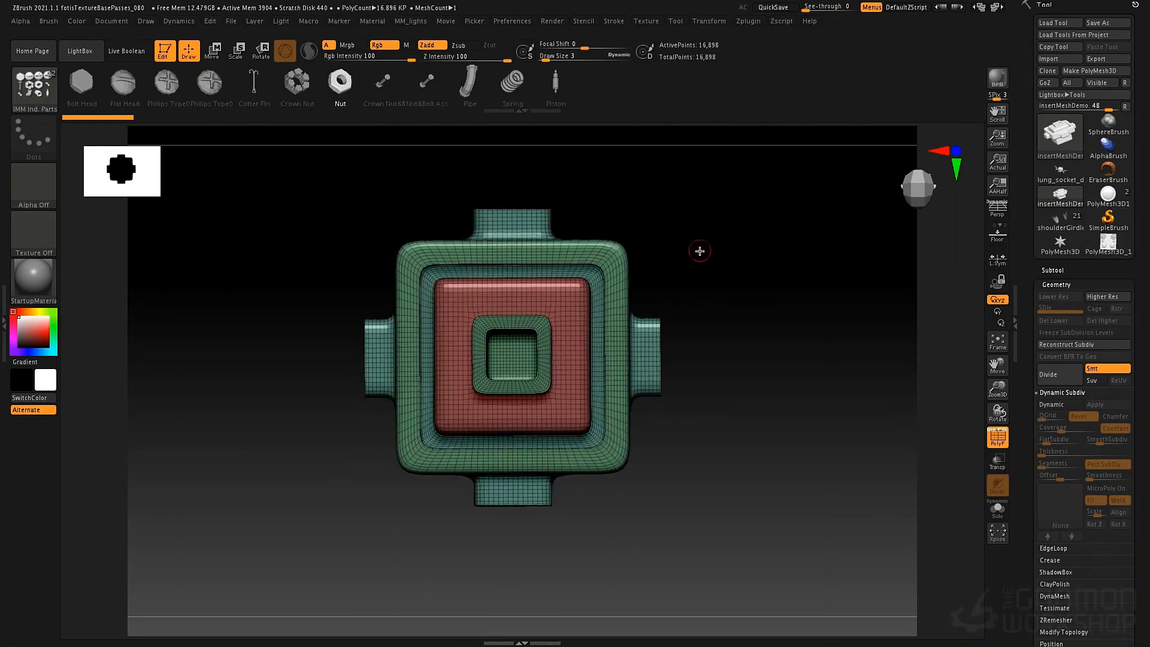
key(shift)
key(shift+f)
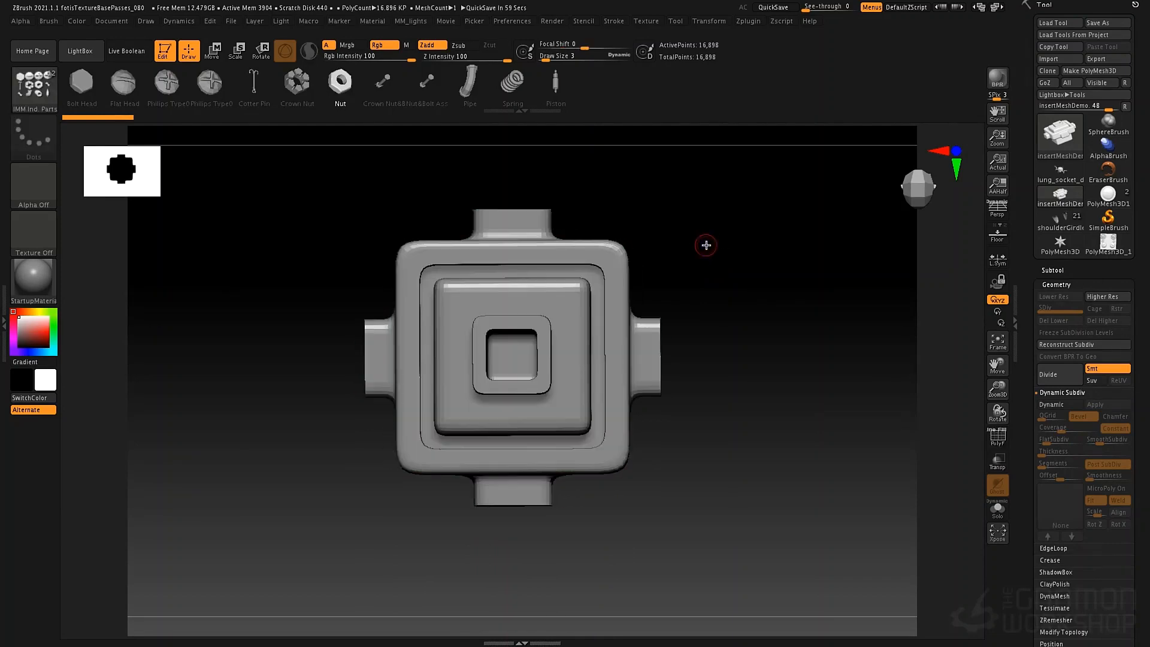
Step: Switch to the Standard brush with Draw Size 14 and check the model's topology and polygroups with PolyFrame temporarily on
key(space)
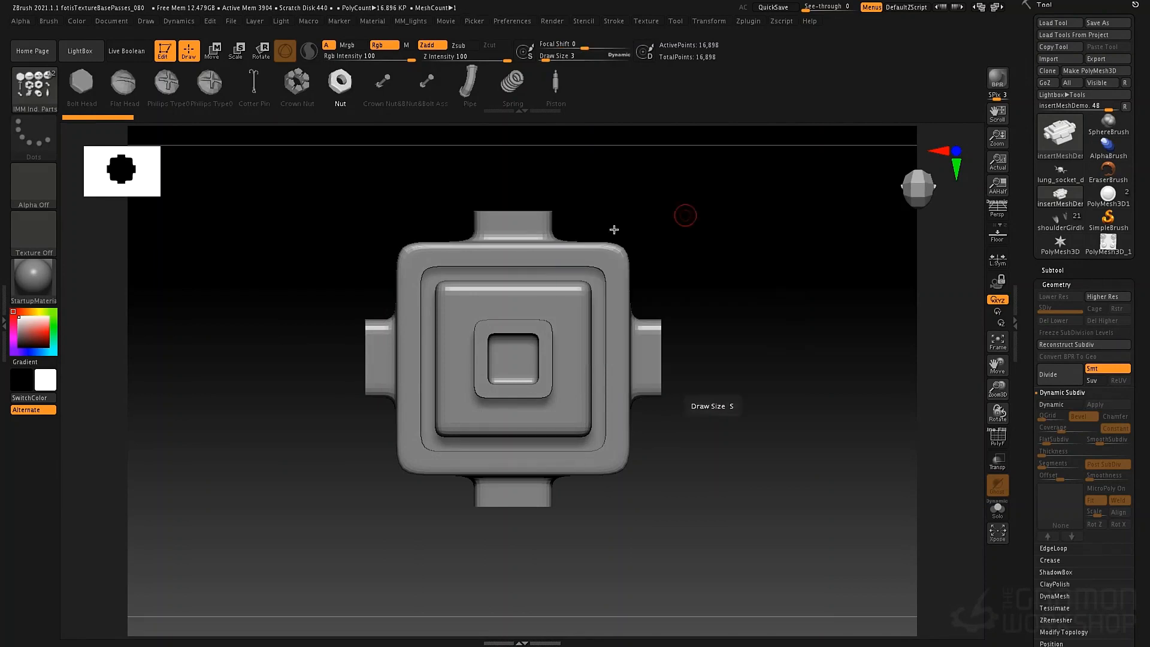
key(1)
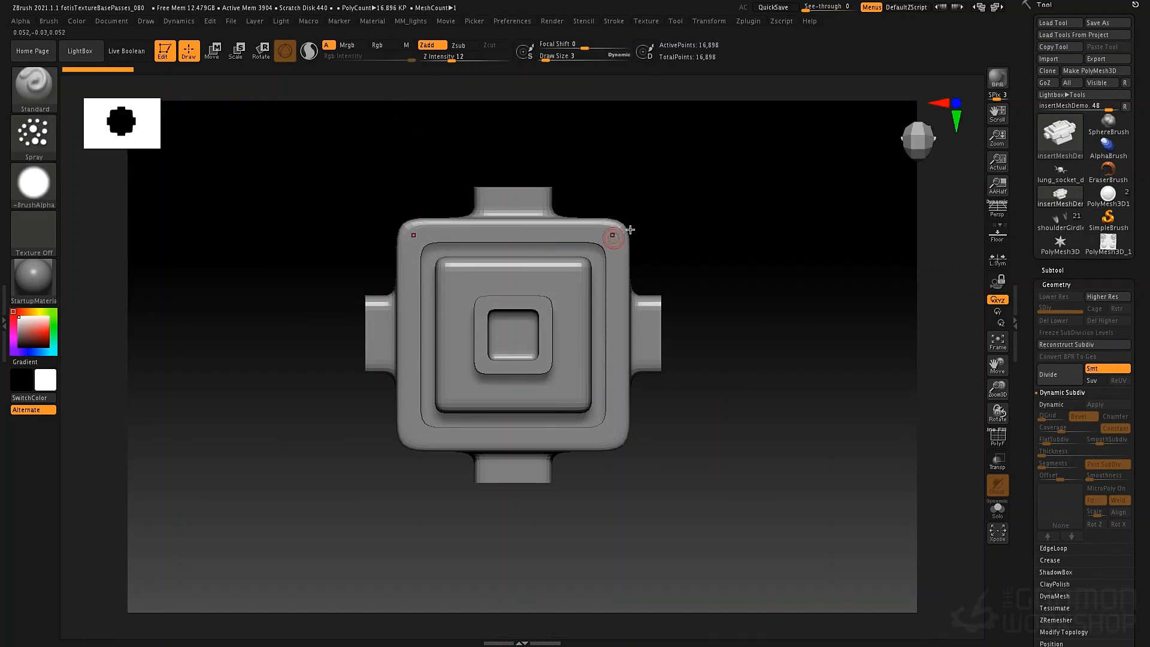
mouse_move(716, 217)
alt+mouse_down()
mouse_move(716, 239)
mouse_move(746, 220)
alt+mouse_up()
key(space)
mouse_move(746, 217)
mouse_down()
mouse_move(761, 224)
mouse_move(770, 211)
mouse_move(767, 223)
mouse_move(807, 227)
mouse_up()
key(space)
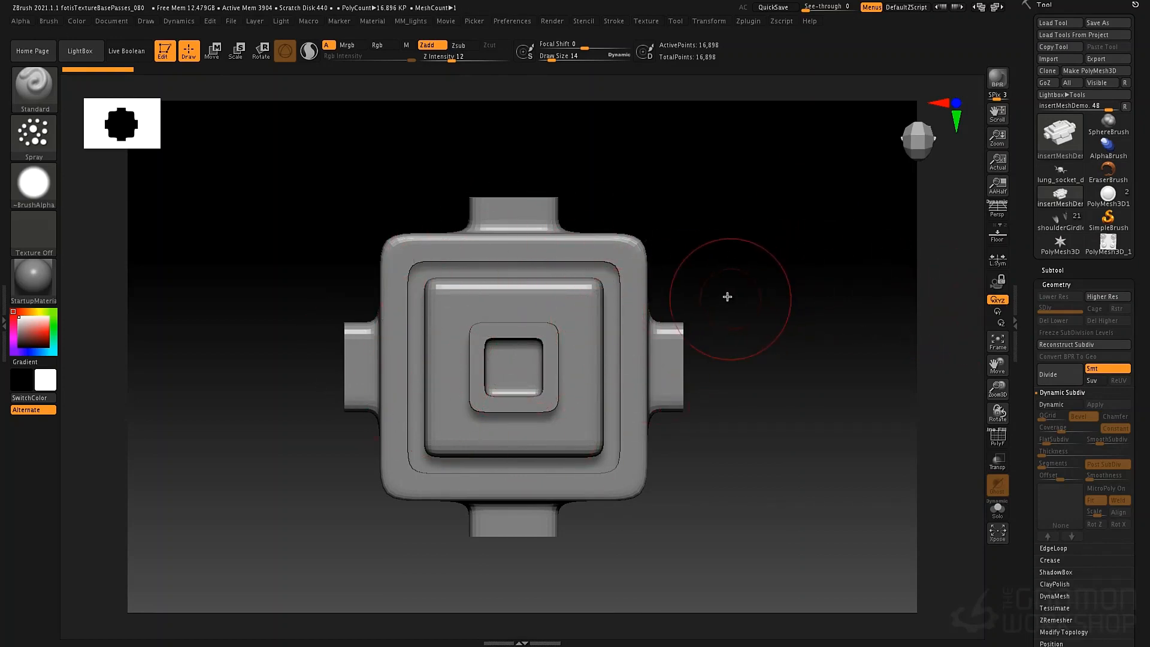
key(shift+f)
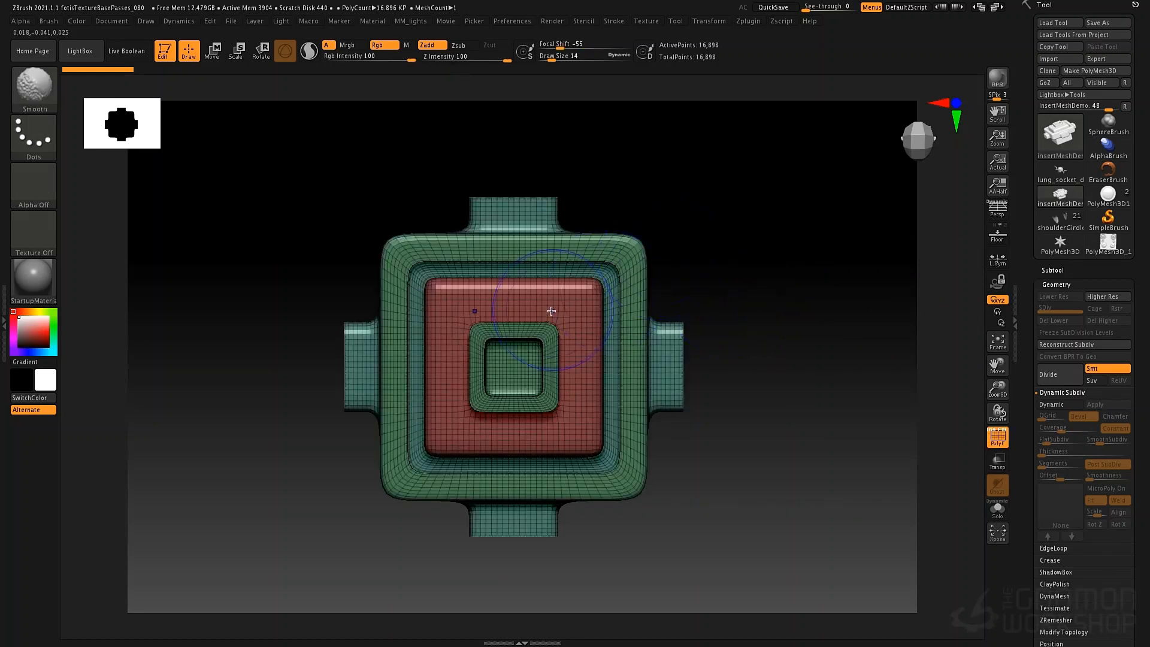
key(shift+f)
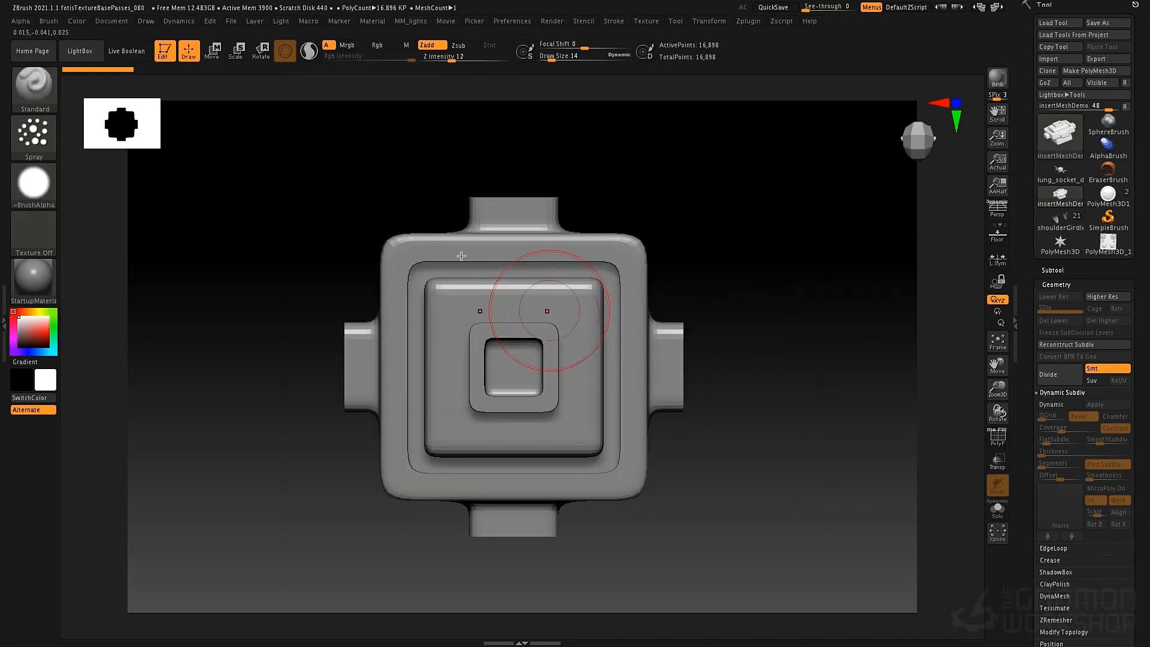
Step: Create a new InsertMesh brush from the insertMeshDemo model as seen in front view
click(46, 22)
click(108, 387)
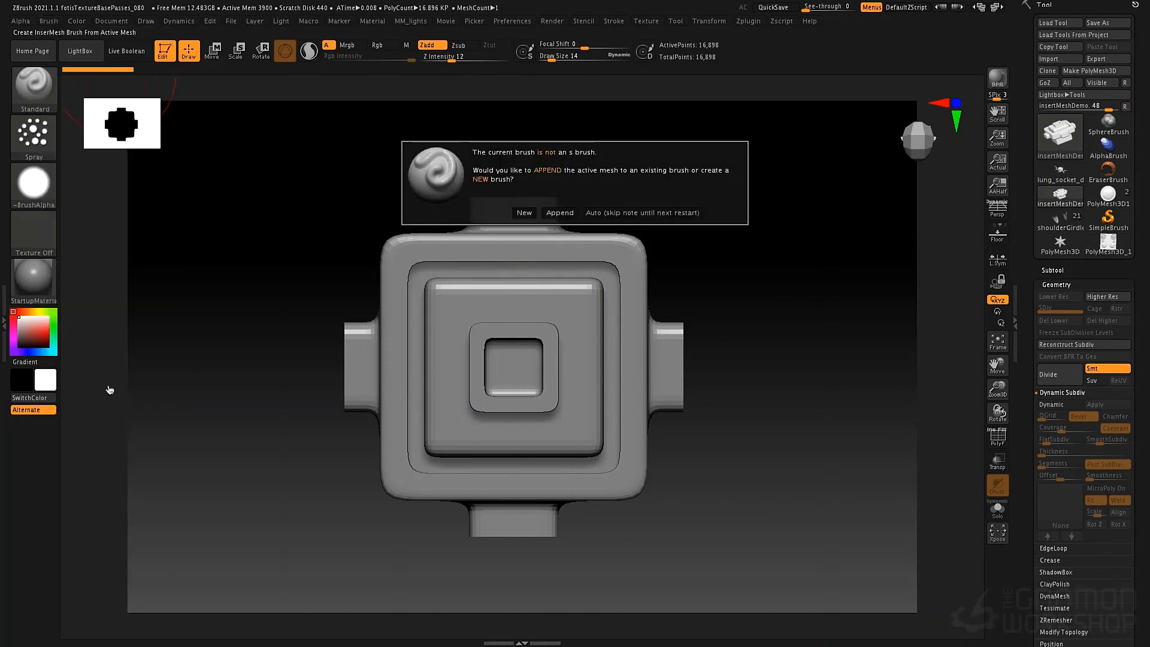
click(525, 213)
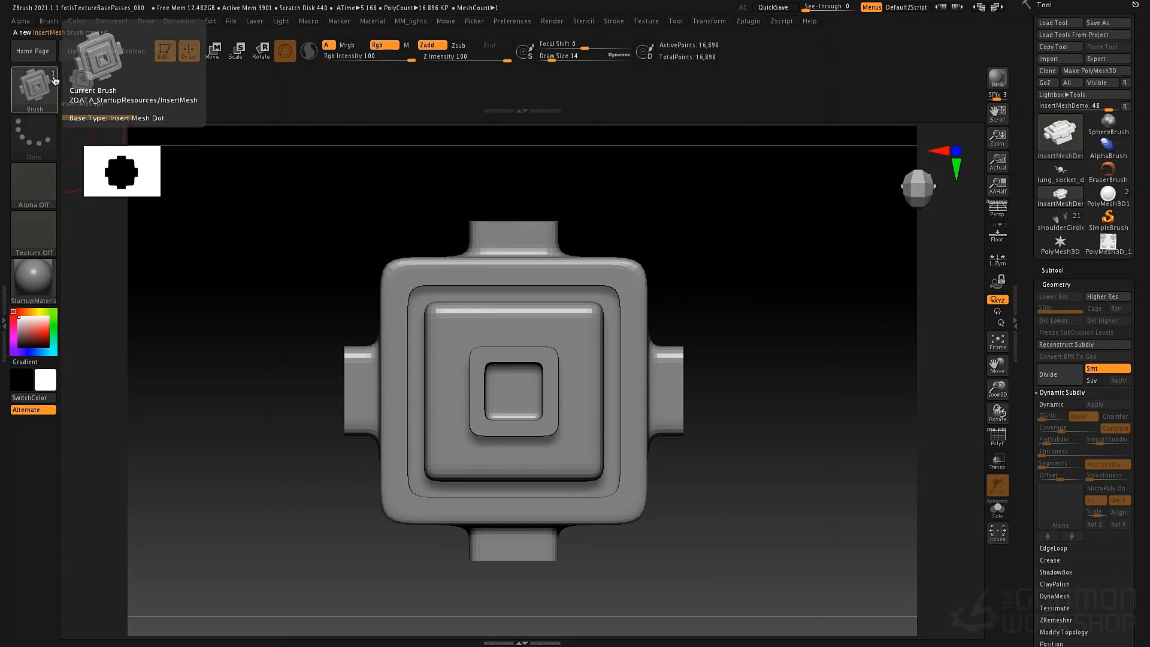
Step: Test the new InsertMesh brush by inserting two mirrored pairs of copies on the model's front, and undo both insertions
drag(578, 368, 578, 430)
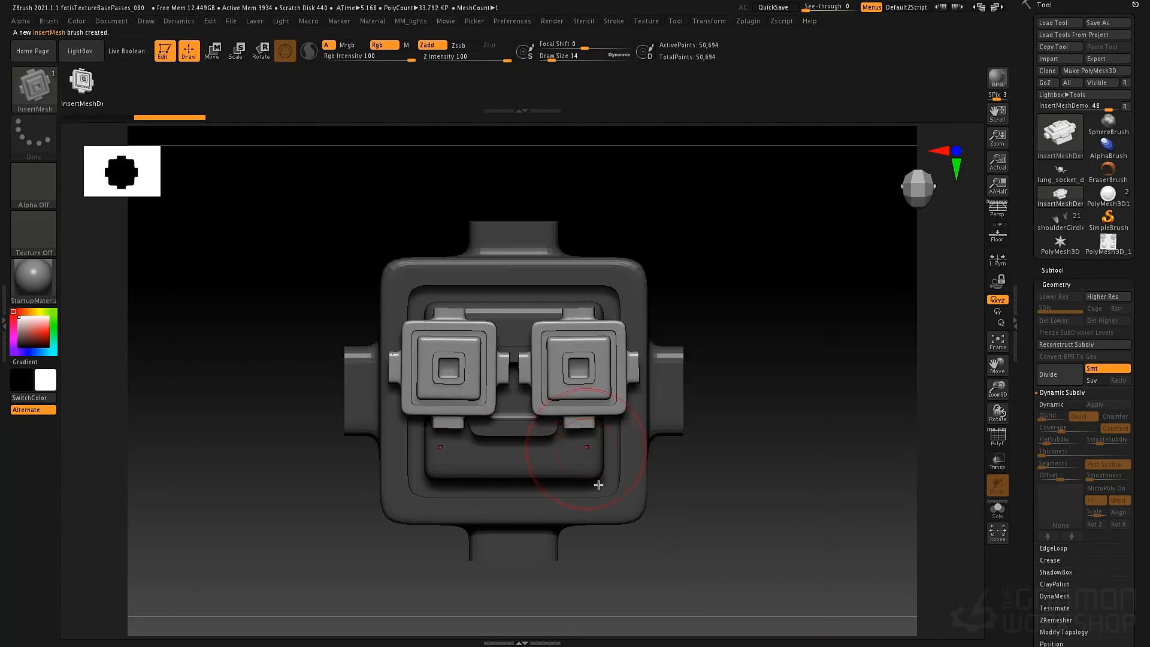
drag(613, 500, 623, 550)
drag(612, 565, 614, 575)
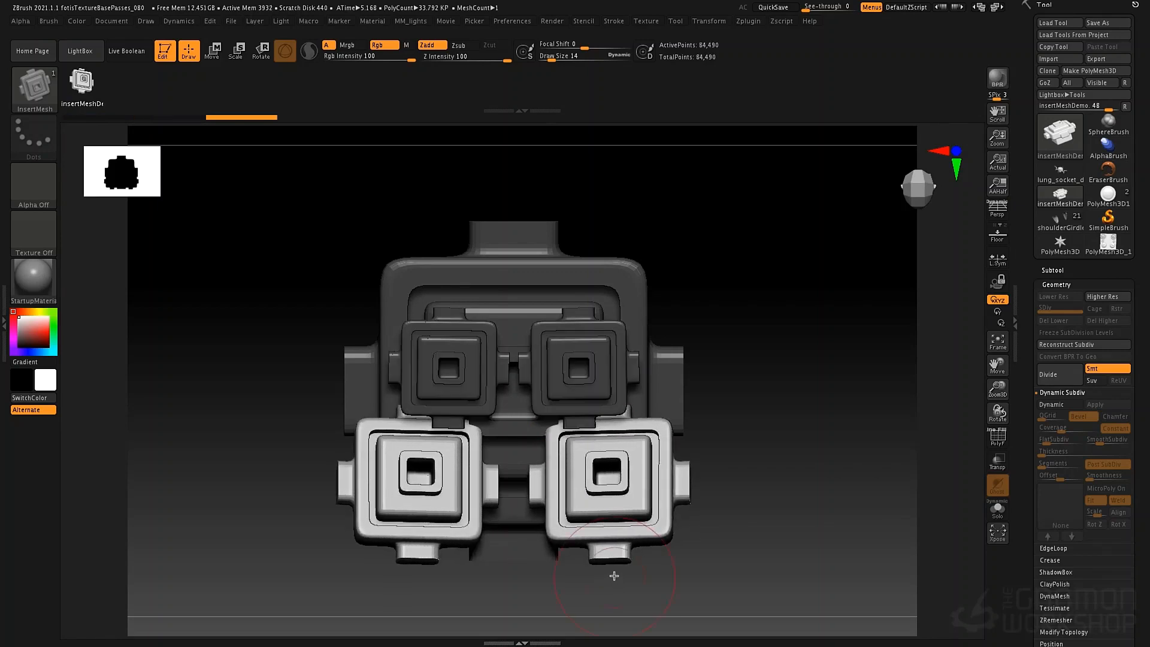
key(ctrl+z)
key(ctrl+z)
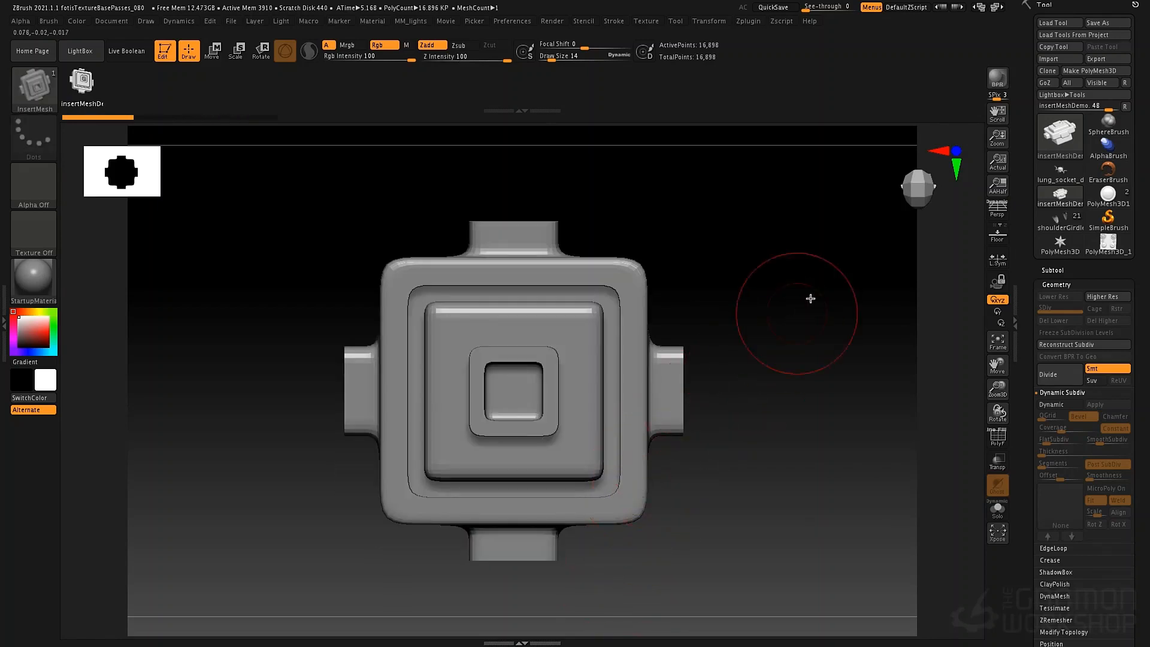
Step: Turn the model to its back view and append it in this orientation to the current InsertMesh brush as a second mesh
mouse_move(770, 300)
shift+mouse_down()
mouse_move(289, 267)
mouse_move(277, 285)
shift+mouse_up()
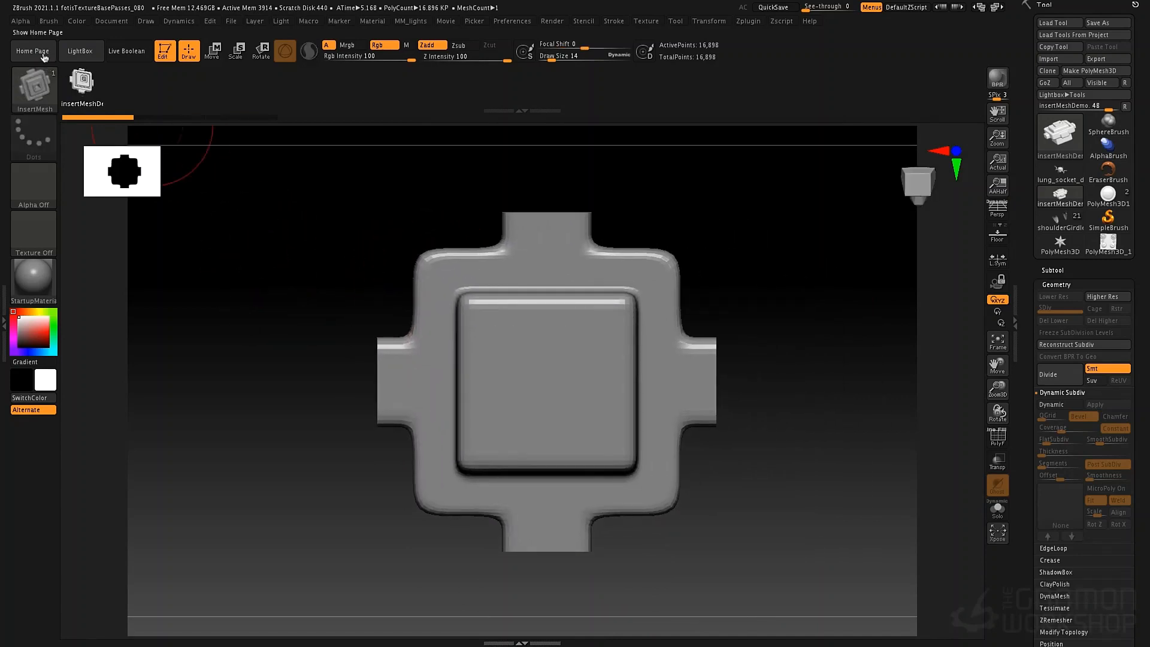
click(49, 23)
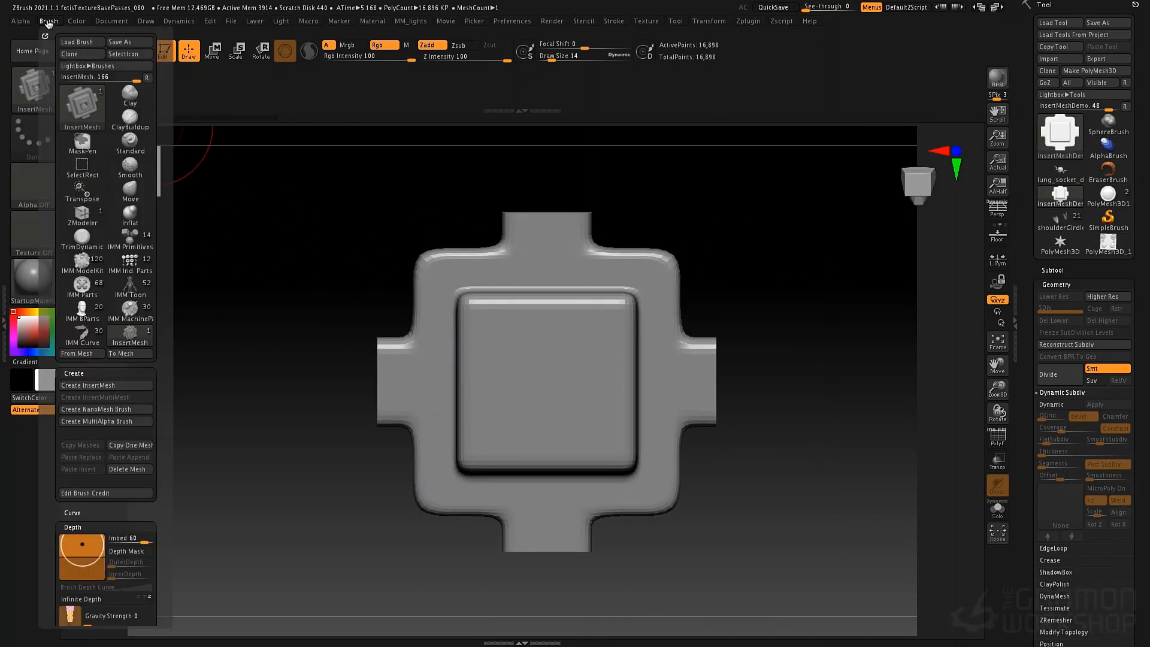
click(97, 386)
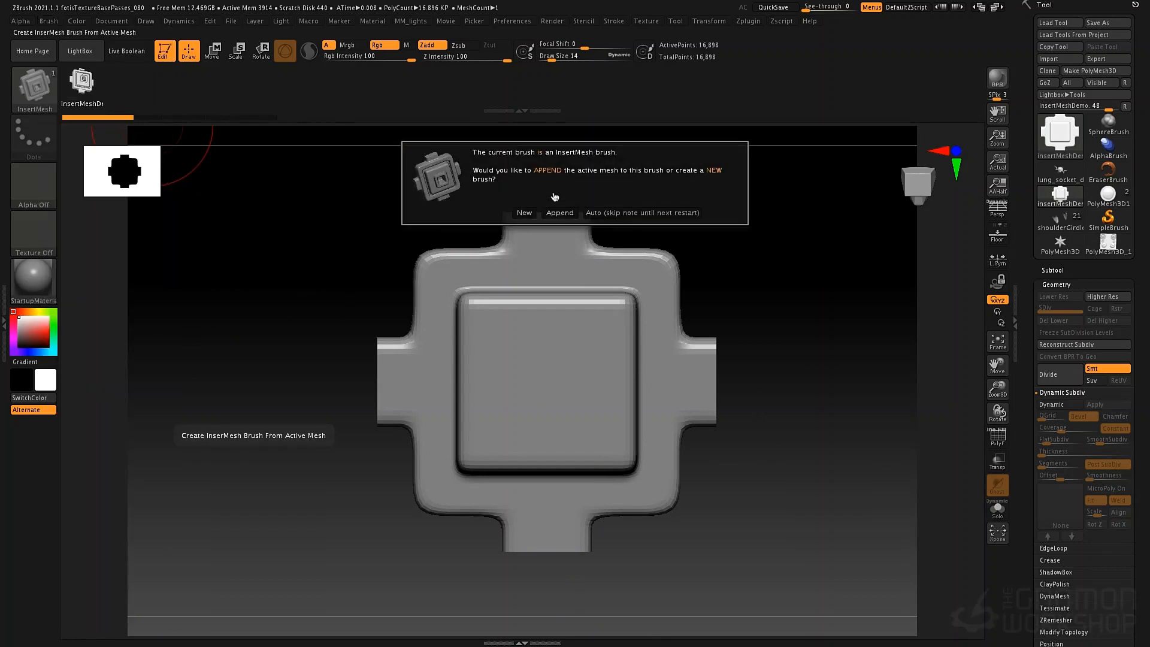
click(560, 213)
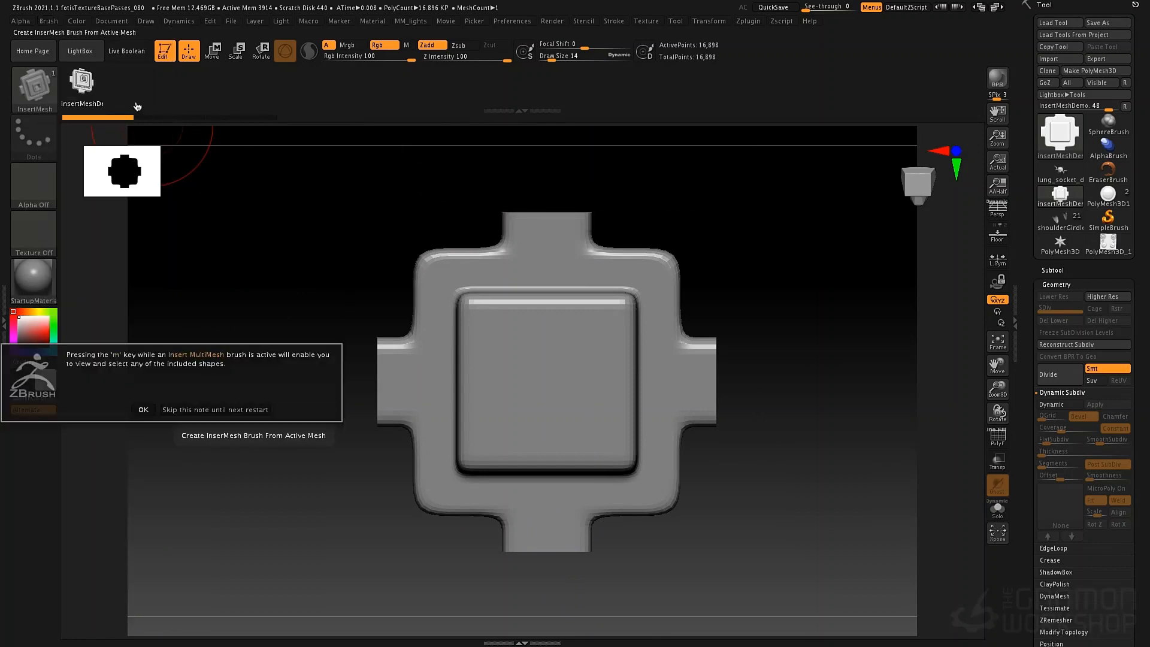
click(143, 410)
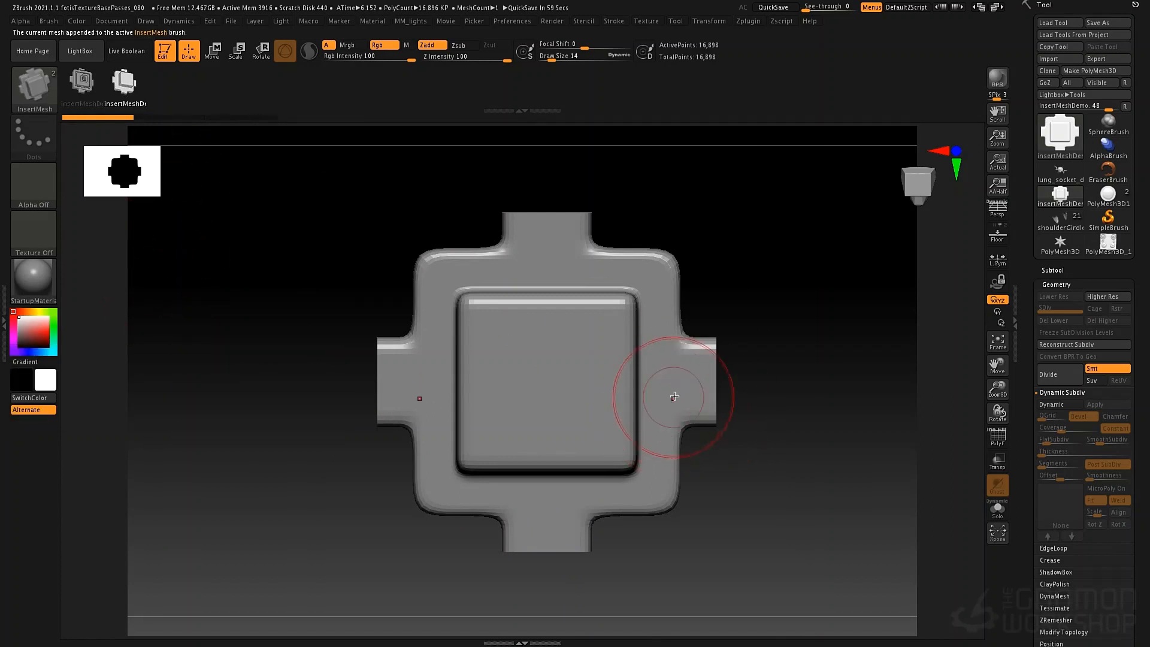
Step: Test the second mesh by inserting copies at the model's sides and upper arm, show the brush's mesh choices, and undo the insertions
drag(673, 397, 674, 468)
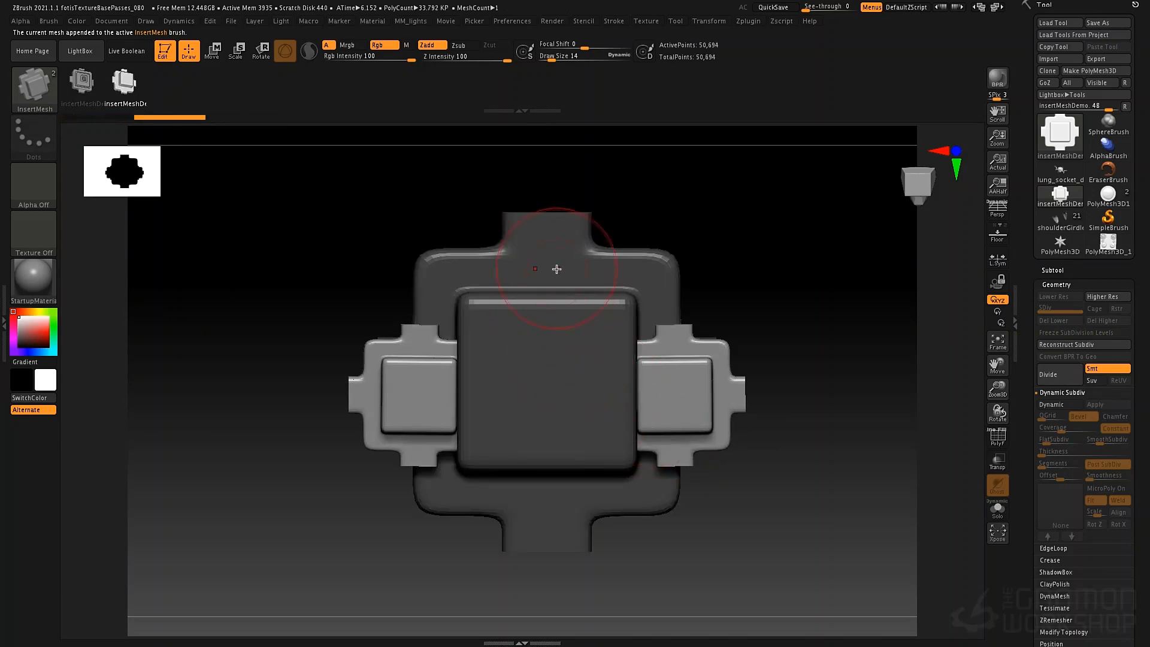
drag(556, 269, 546, 336)
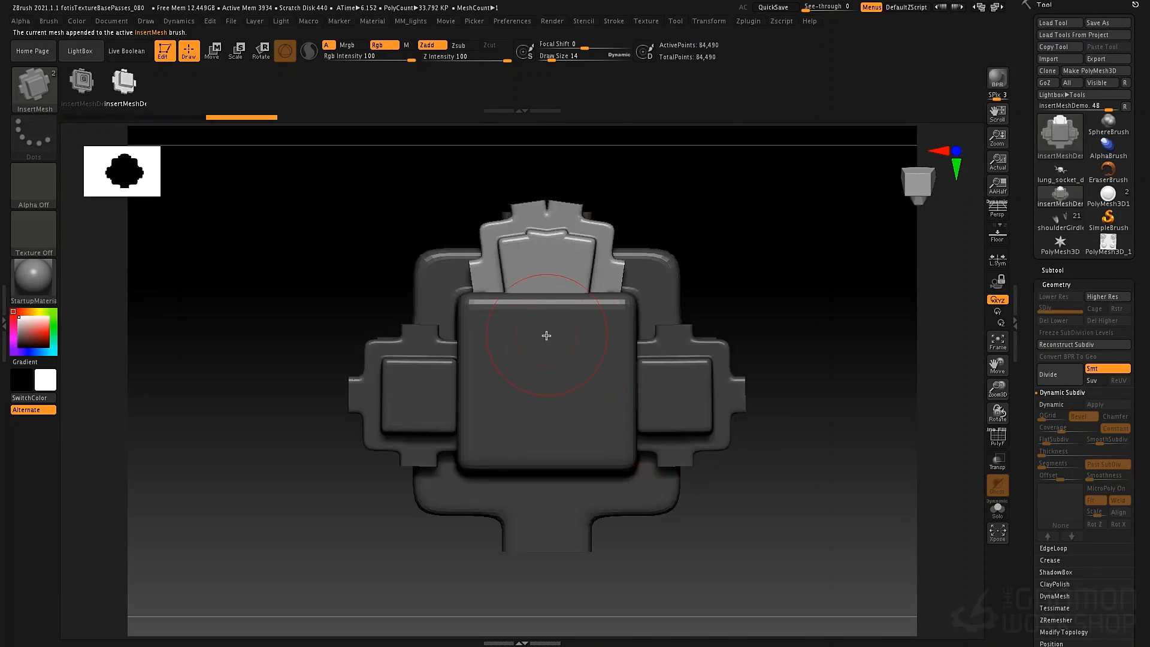
key(m)
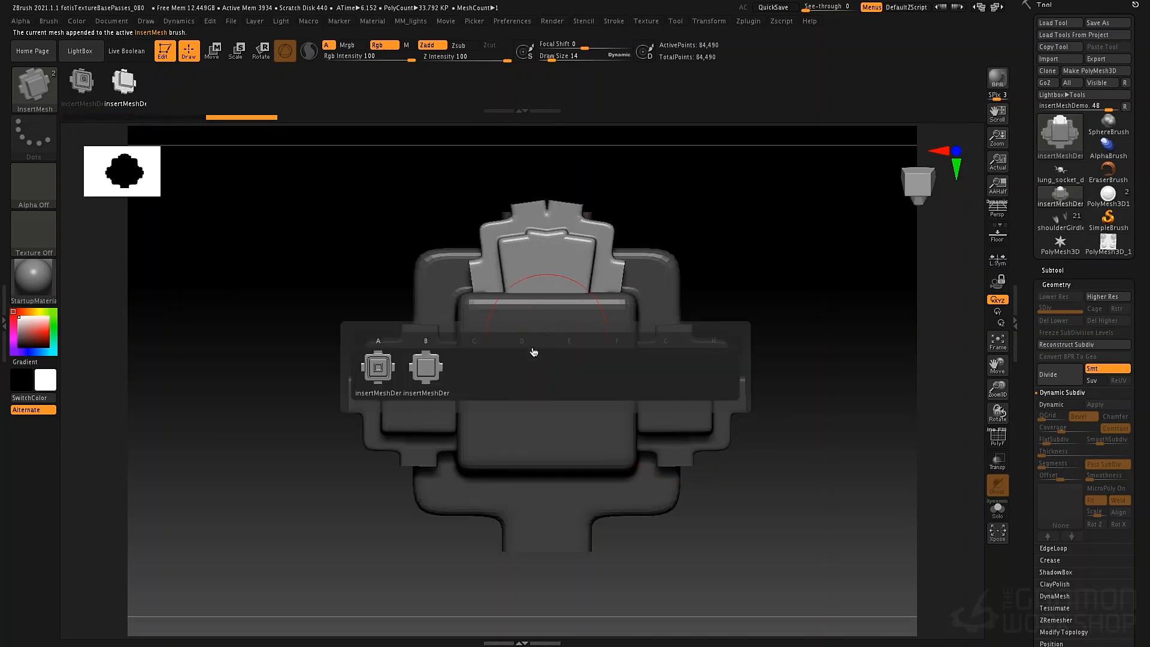
click(384, 374)
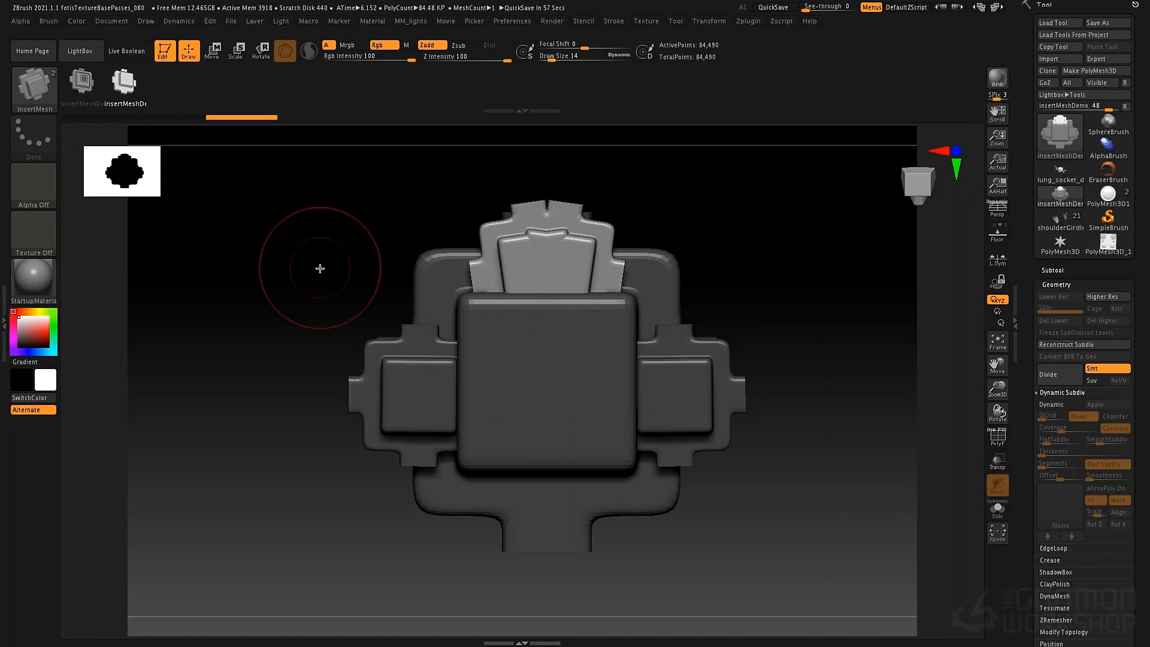
key(ctrl+z)
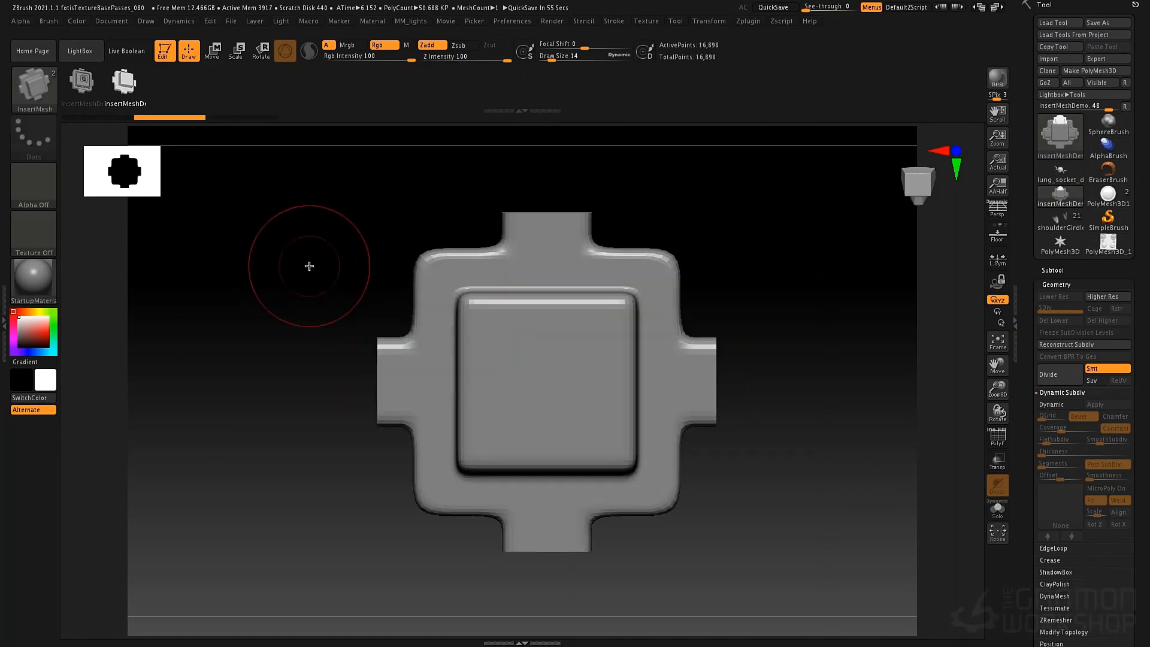
Step: Turn the model end-on and append this orientation to the InsertMesh brush as a third mesh
drag(341, 229, 337, 343)
alt+drag(329, 283, 326, 412)
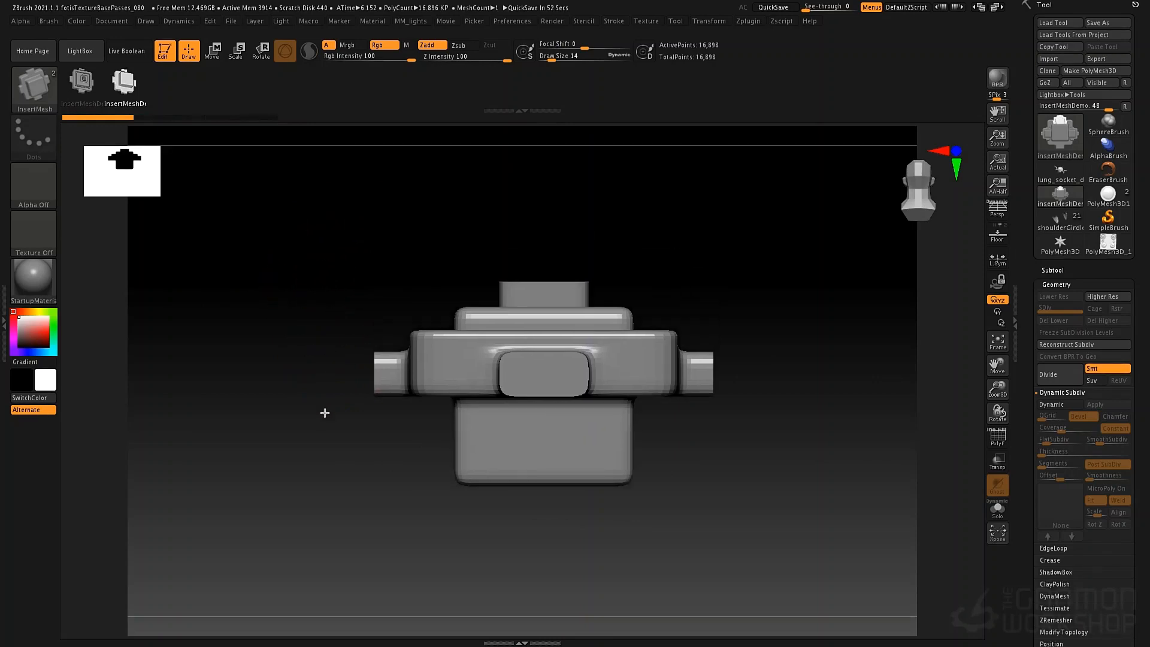
click(52, 22)
click(92, 388)
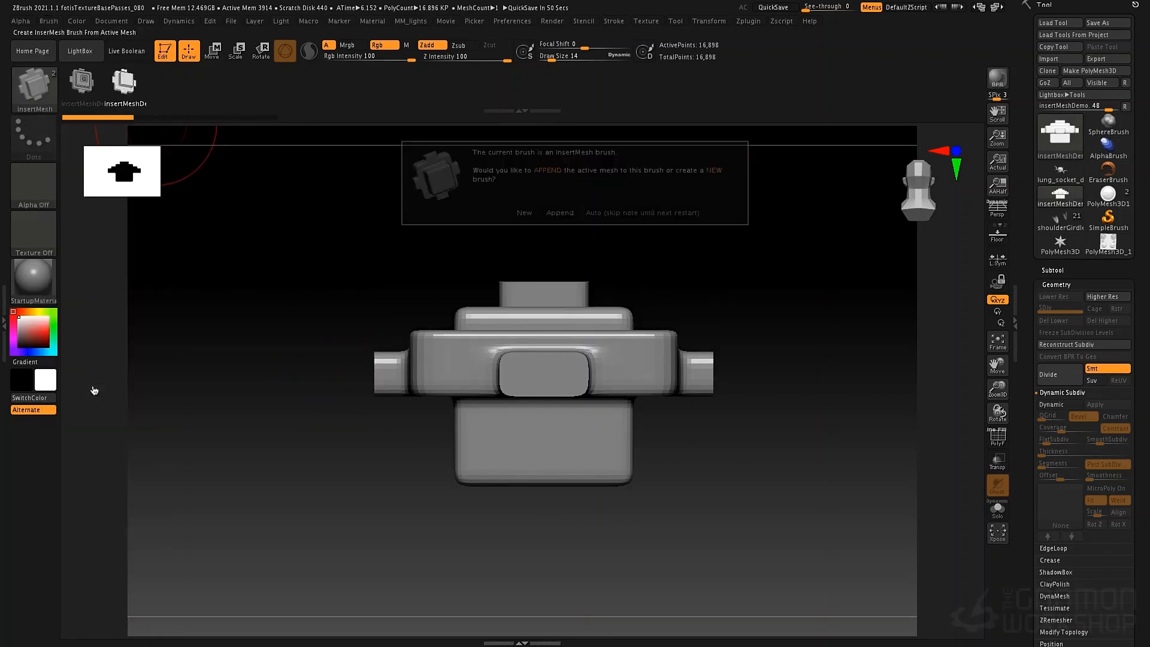
click(522, 213)
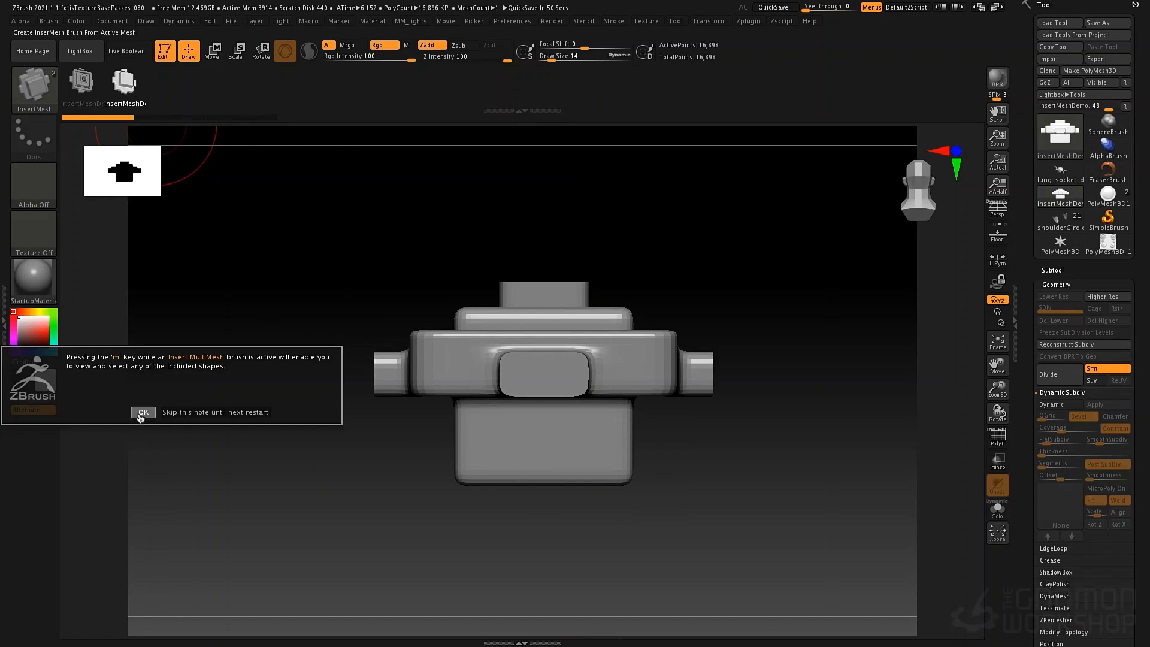
click(142, 413)
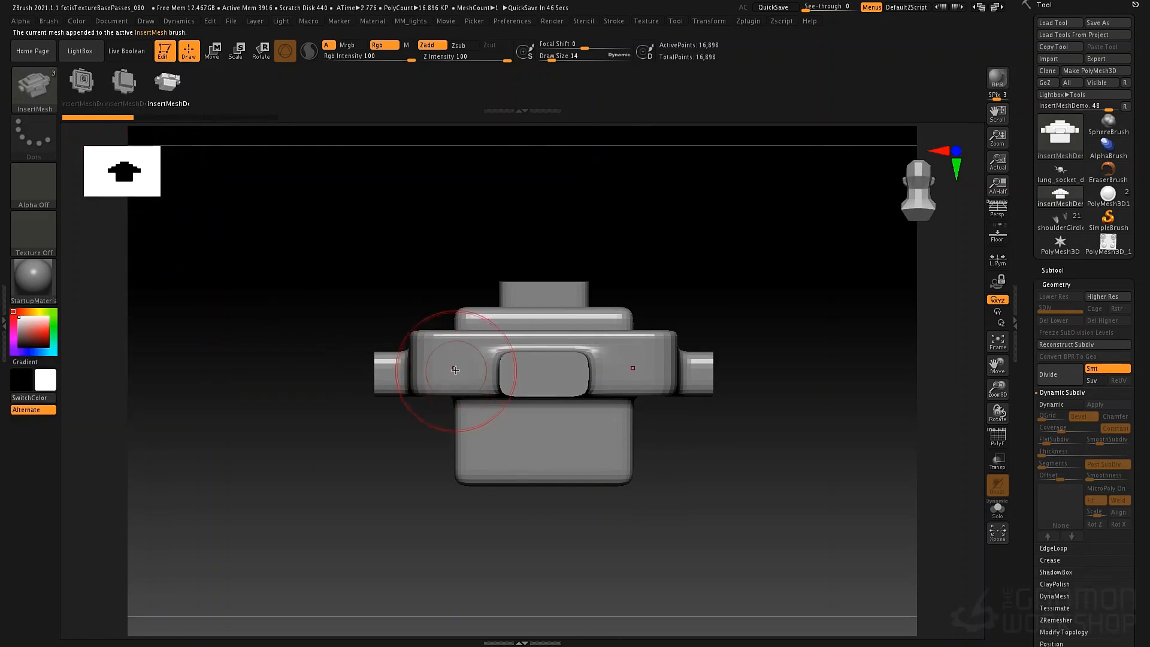
Step: Build mirrored stacks on the model by inserting the third brush mesh, the second mesh on those copies, and the first mesh outermost
drag(455, 370, 453, 451)
click(124, 81)
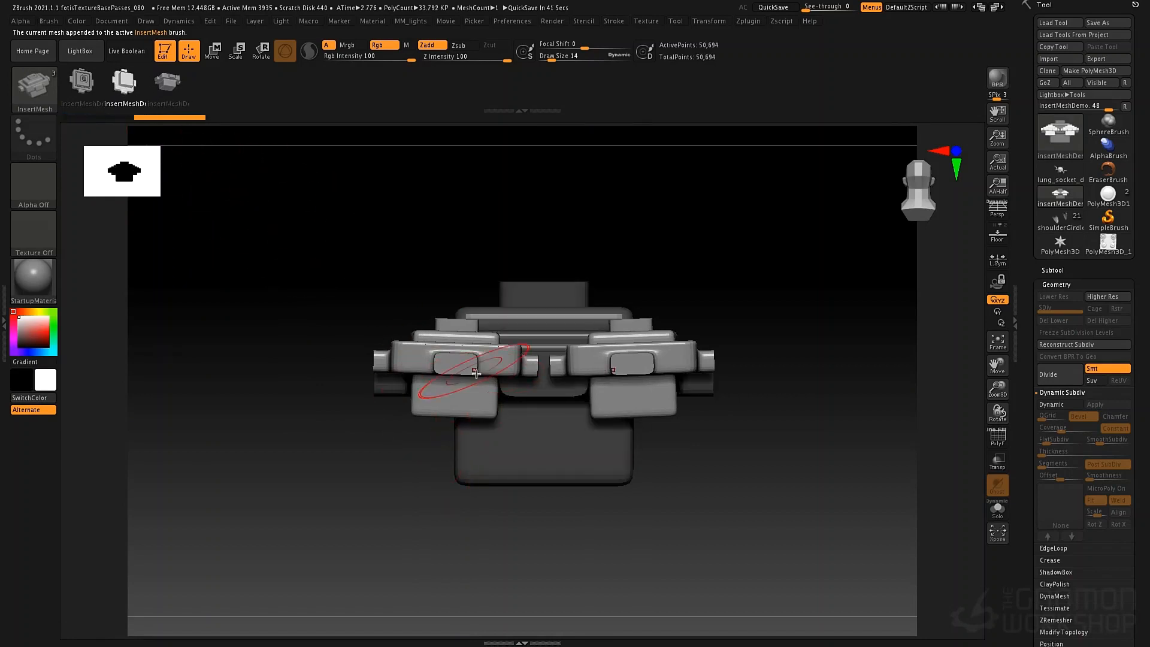
drag(457, 364, 406, 335)
click(81, 81)
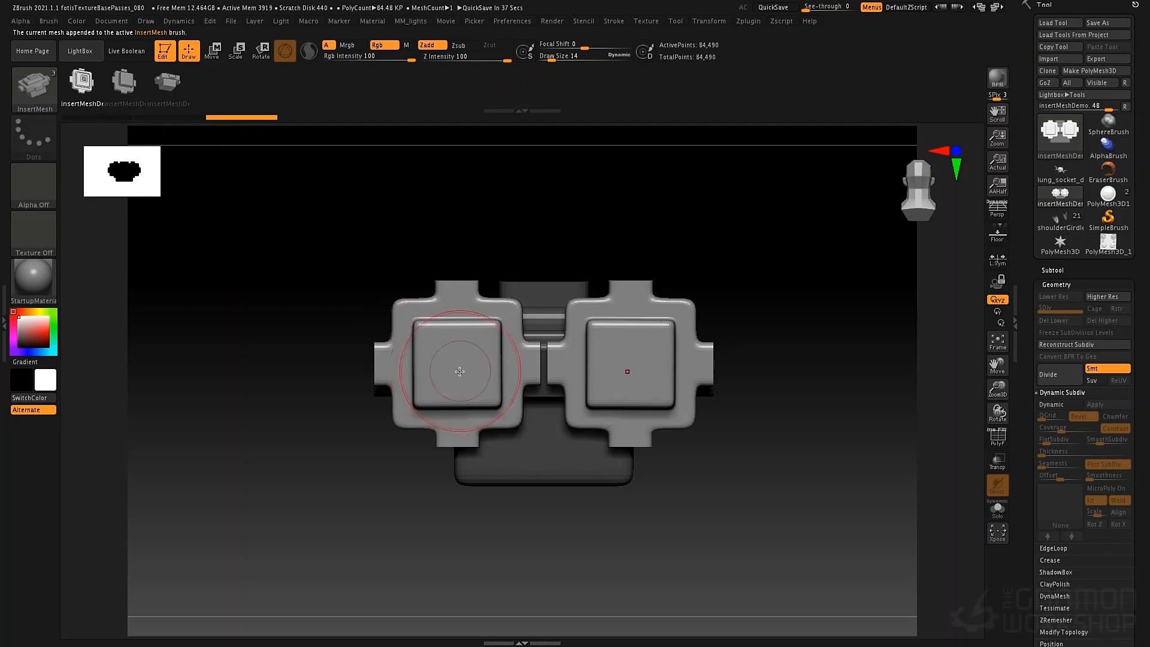
mouse_move(458, 364)
mouse_down()
mouse_move(448, 390)
mouse_move(458, 444)
mouse_up()
Step: Examine how the inserted meshes stack and orient on the model from several angles
right_drag(458, 445, 457, 326)
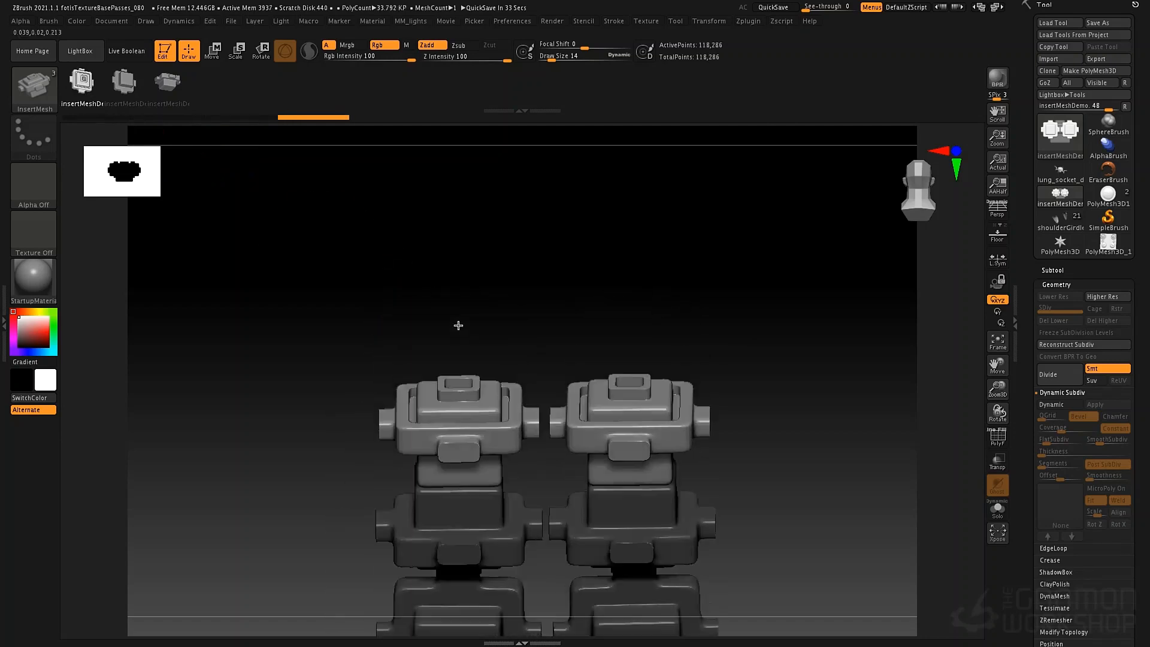
alt+right_drag(441, 411, 425, 254)
right_drag(377, 331, 539, 284)
click(50, 22)
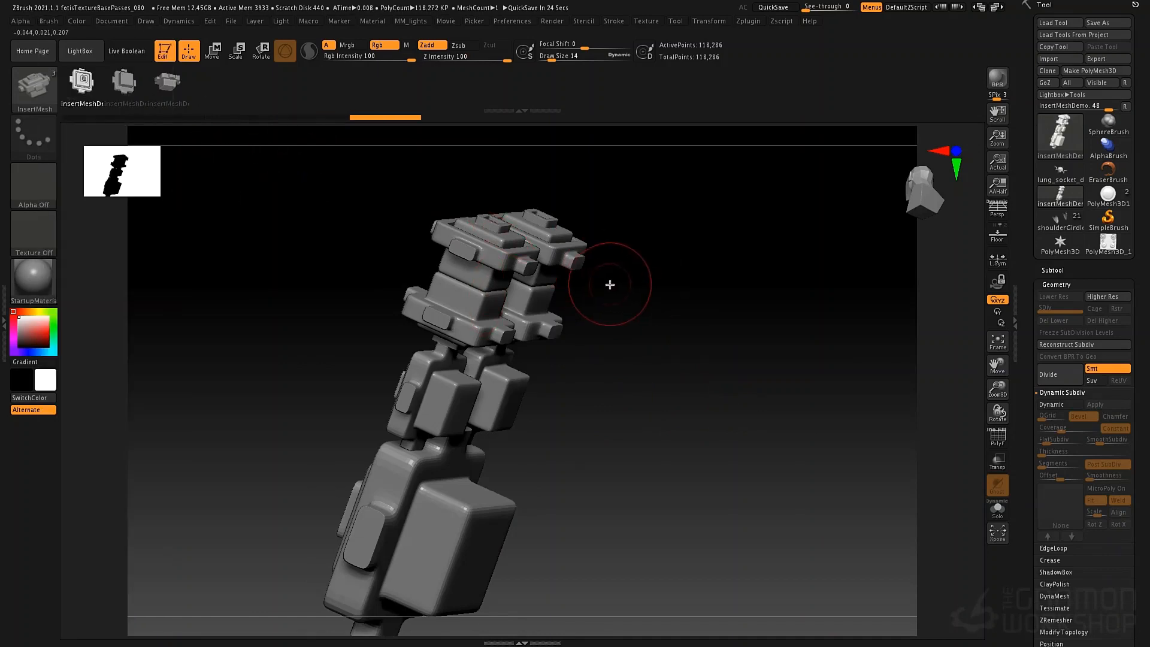
mouse_move(610, 282)
right_down()
mouse_move(616, 272)
mouse_move(626, 287)
right_up()
drag(731, 256, 634, 258)
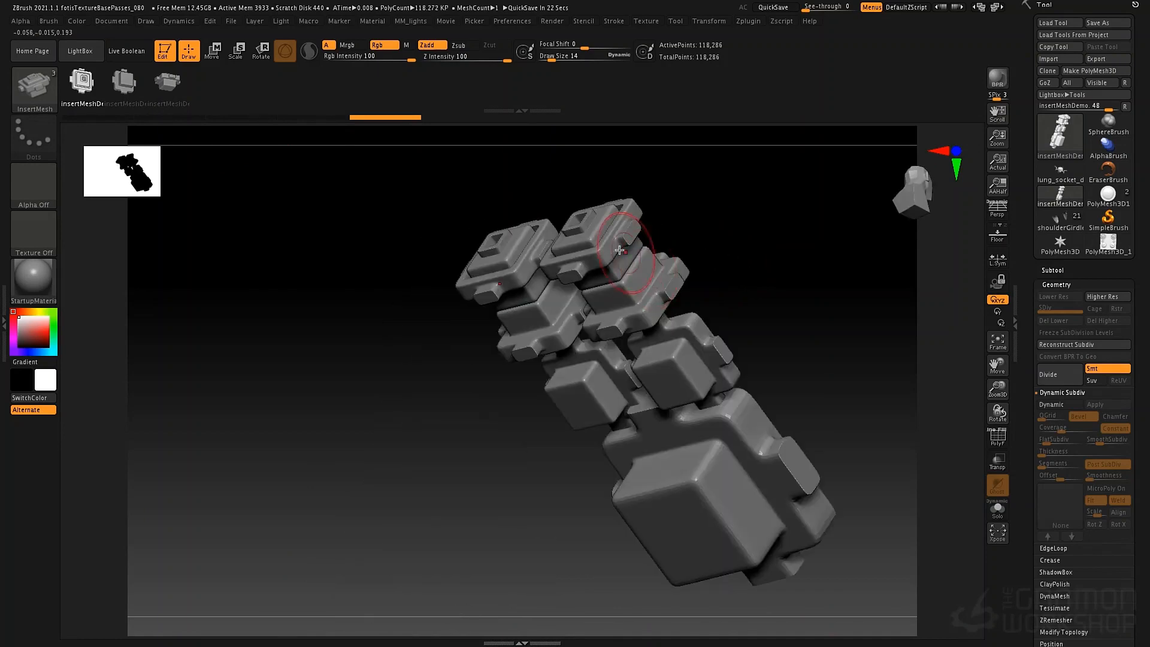
drag(332, 270, 702, 417)
drag(702, 417, 728, 491)
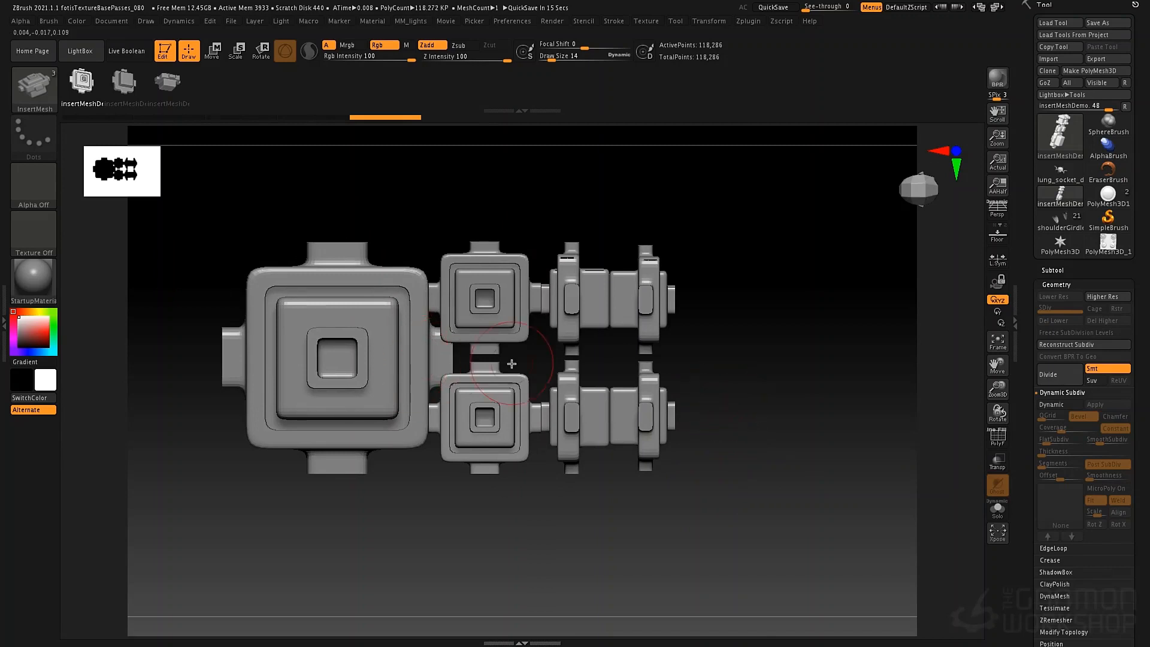
Step: Append the whole stacked model, framed in a sideways view, to the InsertMesh brush as a fourth mesh and skip further MultiMesh notes
alt+drag(523, 362, 548, 354)
key(space)
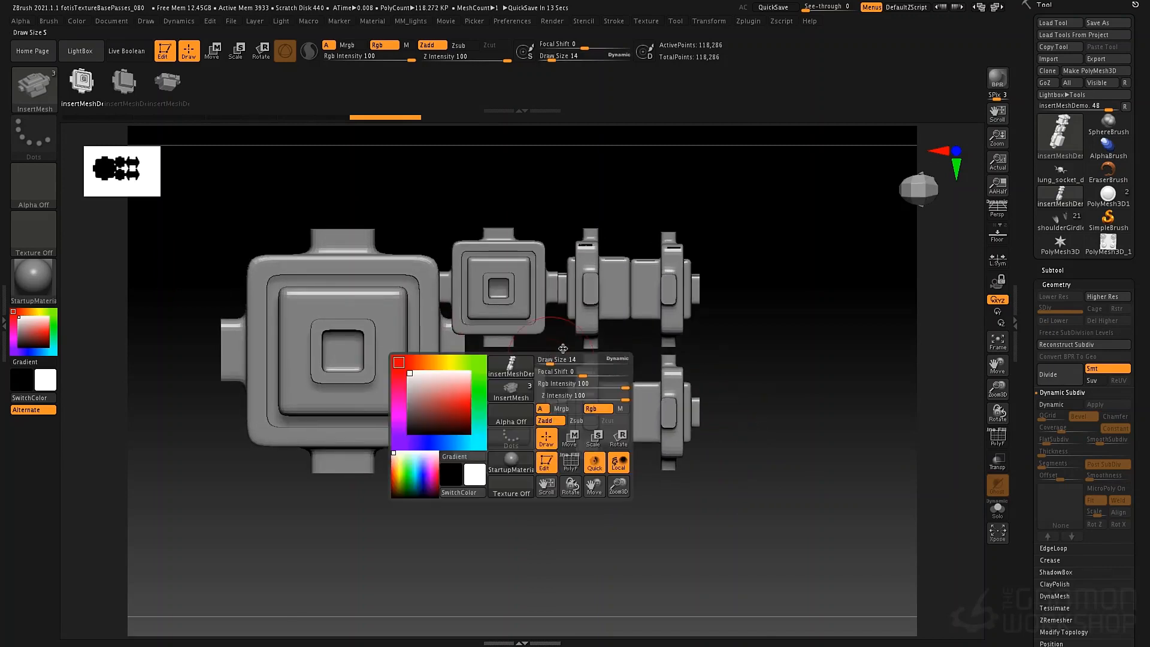
alt+drag(770, 346, 808, 353)
right_click(808, 352)
click(48, 21)
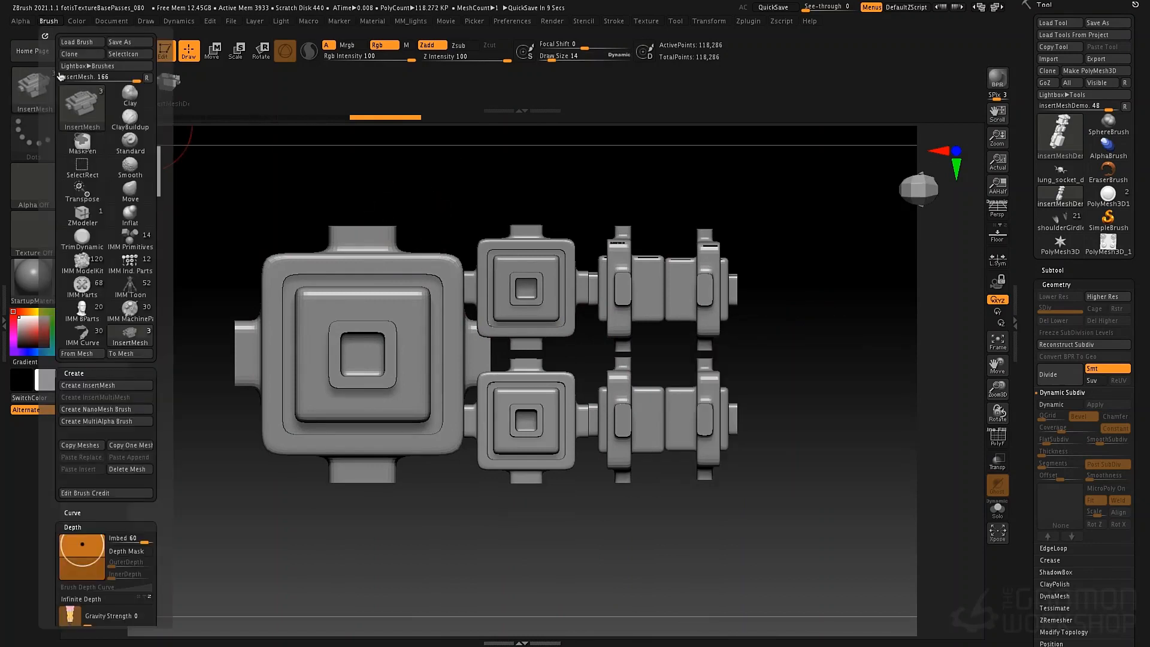
click(135, 383)
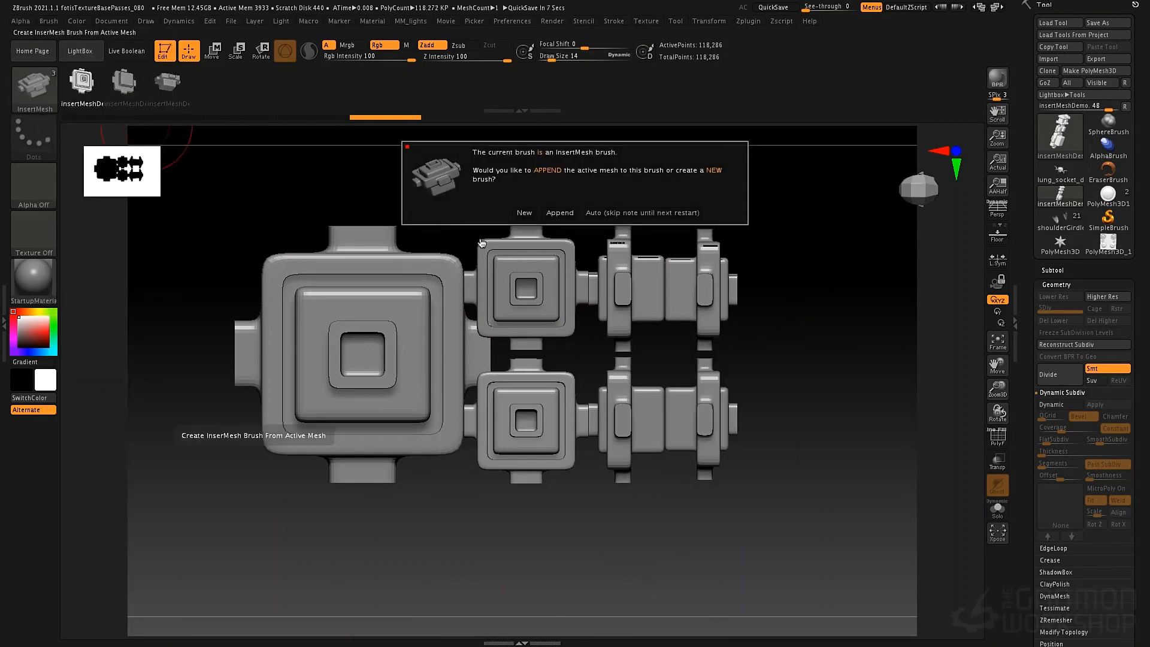
click(551, 214)
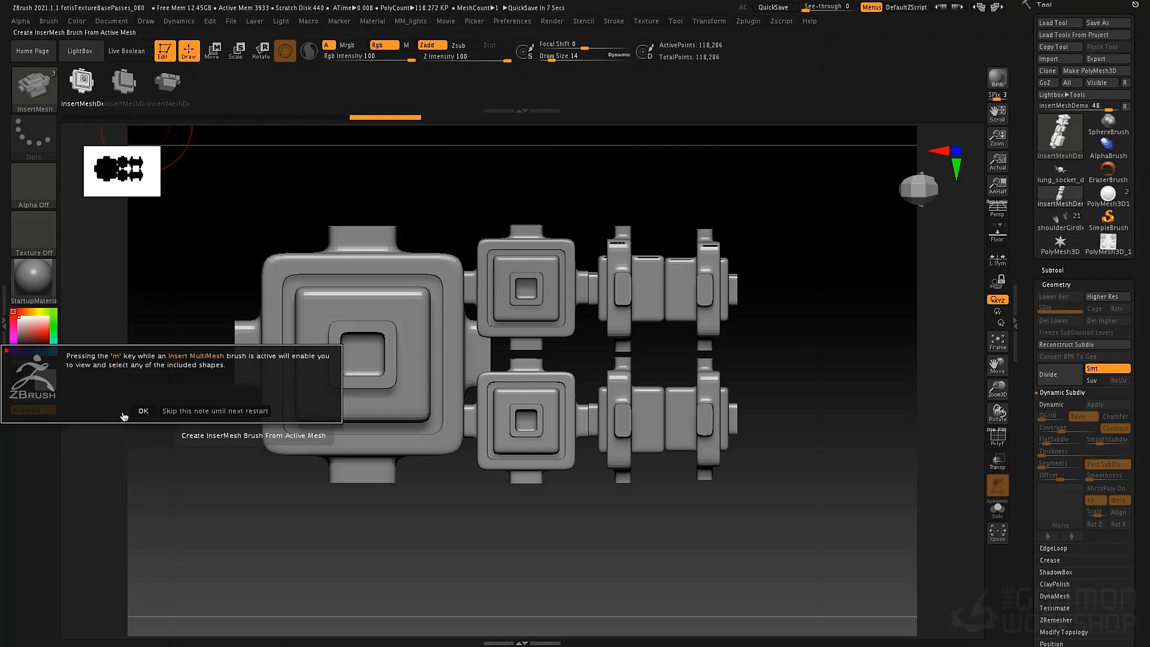
click(187, 411)
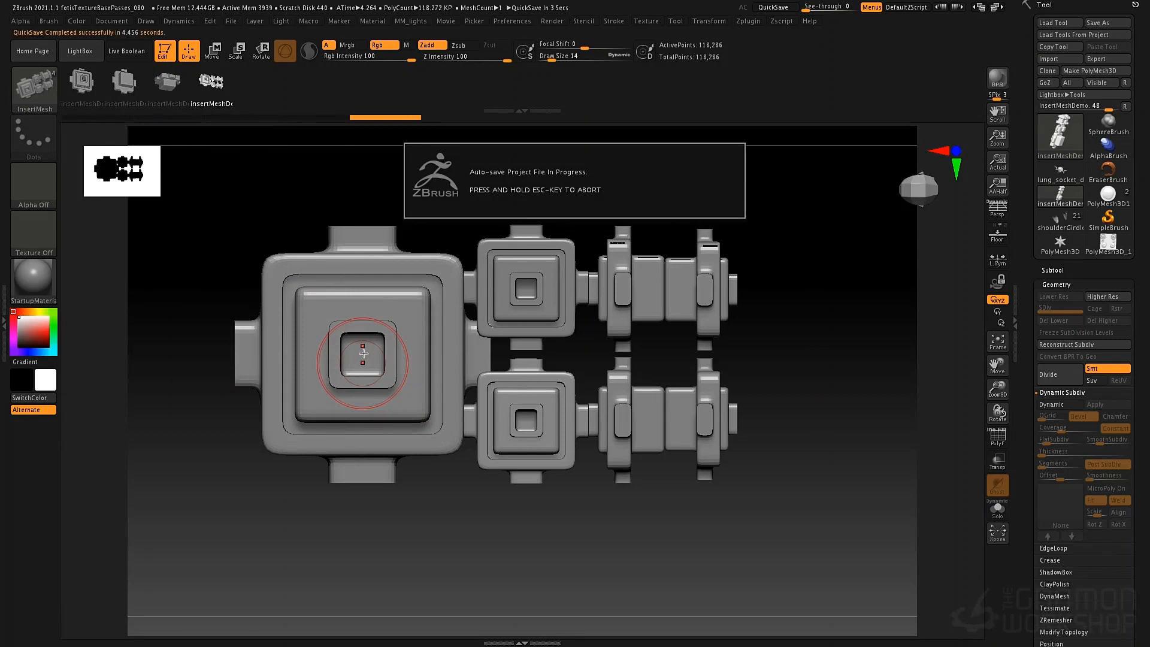
Step: Insert the fourth brush mesh twice on the stacked model, once on the large square face and once from the side, and clear the mask
key(space)
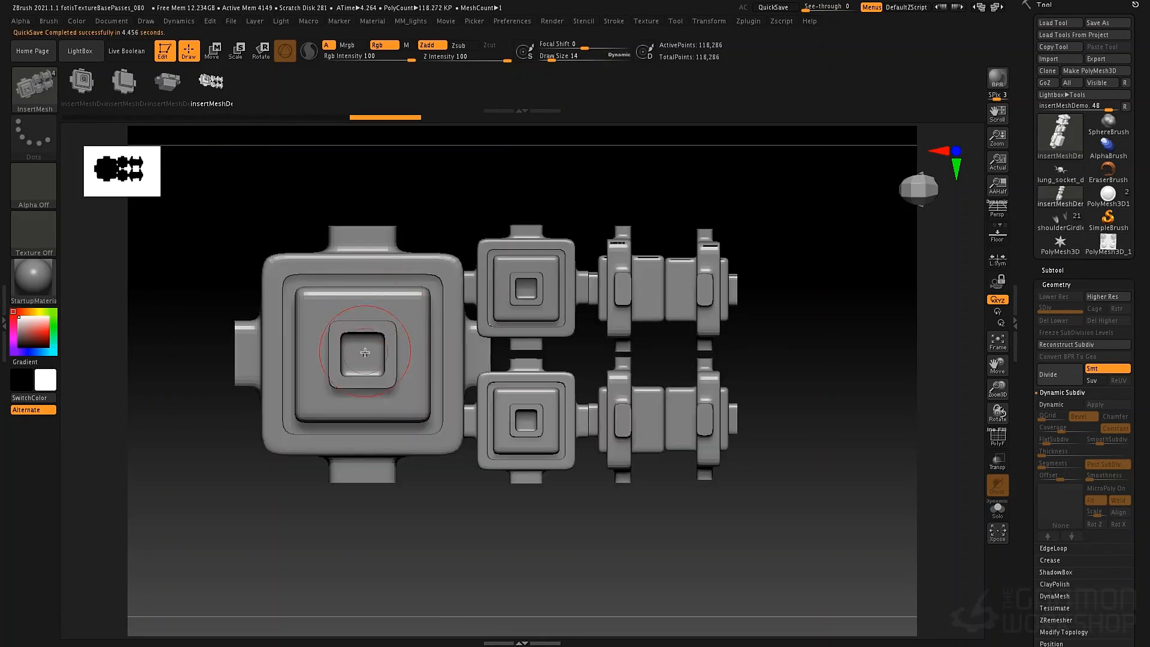
drag(369, 385, 362, 559)
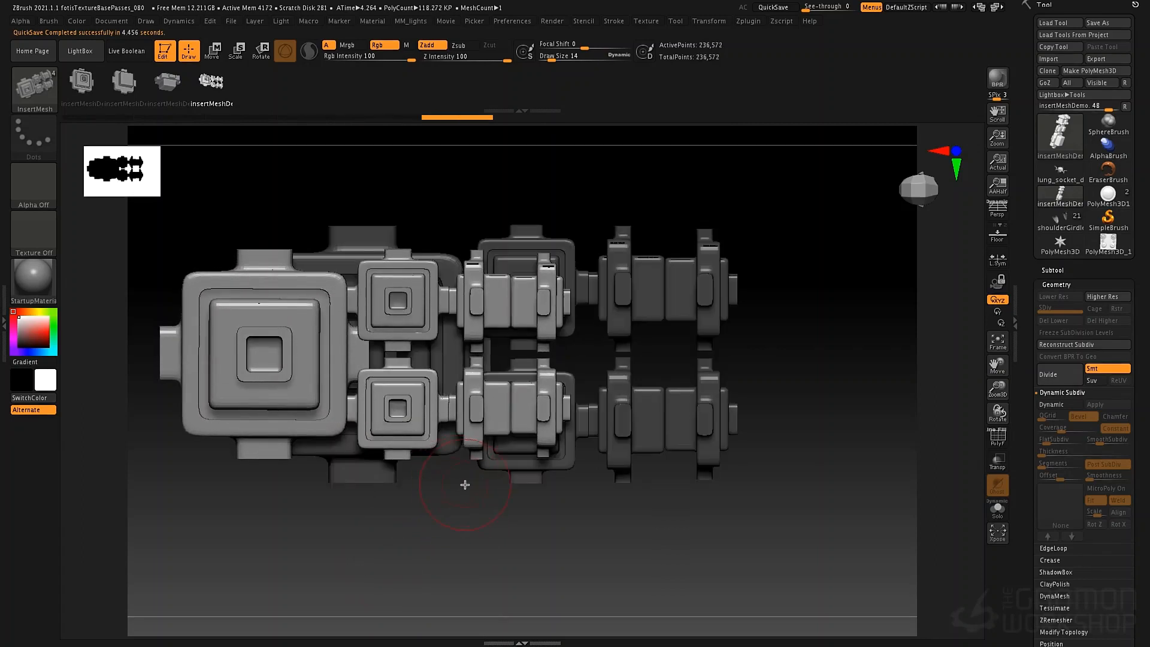
drag(465, 485, 436, 461)
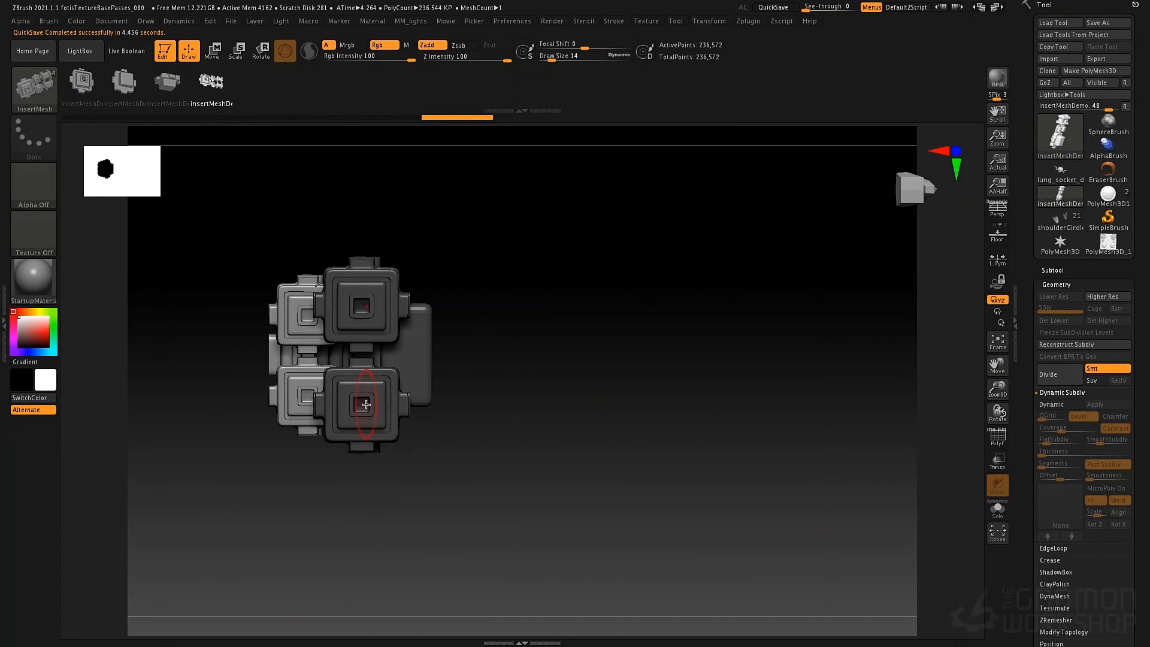
right_drag(381, 407, 508, 405)
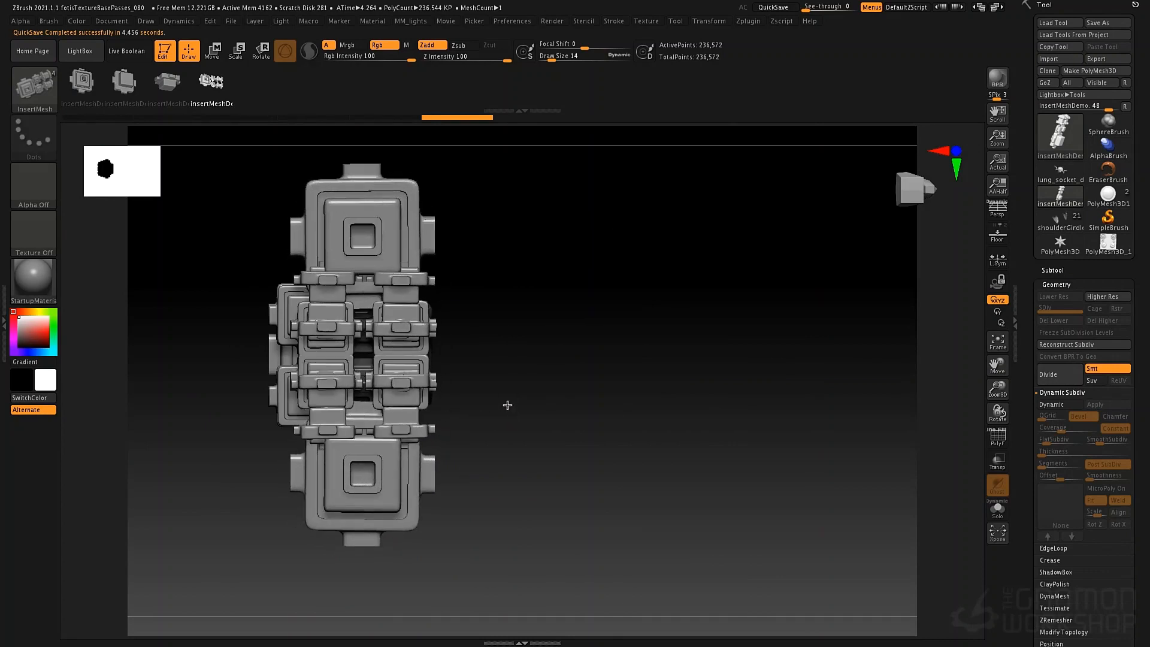
drag(582, 401, 641, 403)
ctrl+drag(642, 353, 732, 365)
alt+drag(772, 518, 679, 393)
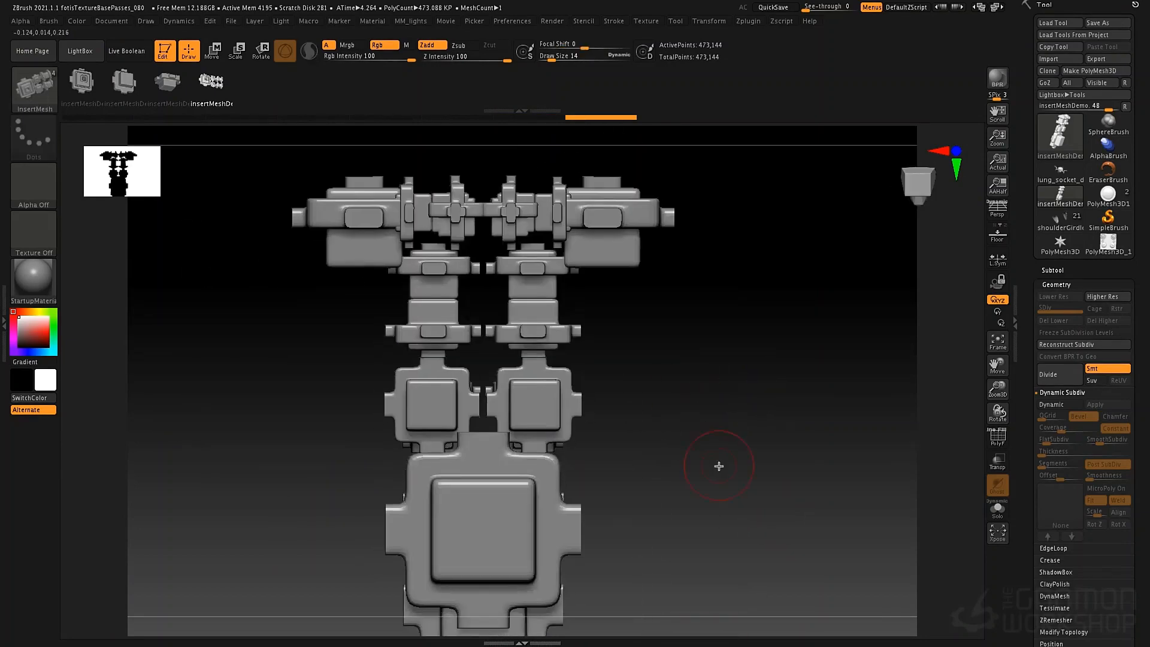
drag(718, 466, 636, 380)
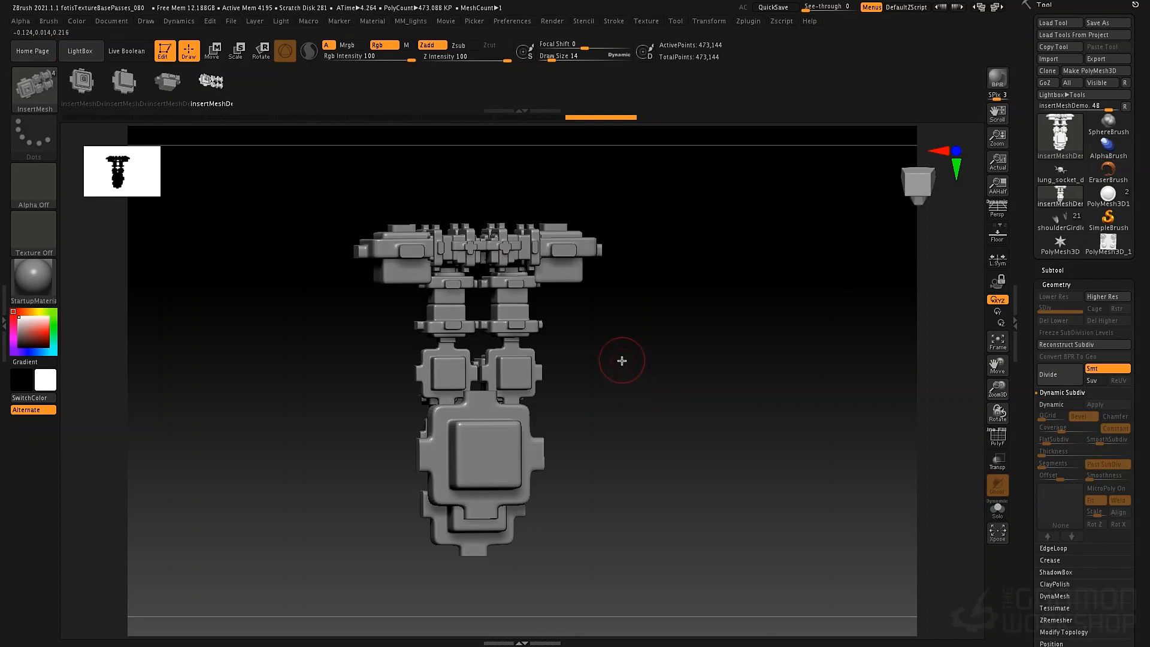
mouse_move(621, 360)
mouse_down()
mouse_move(629, 339)
mouse_move(662, 354)
mouse_move(653, 348)
mouse_up()
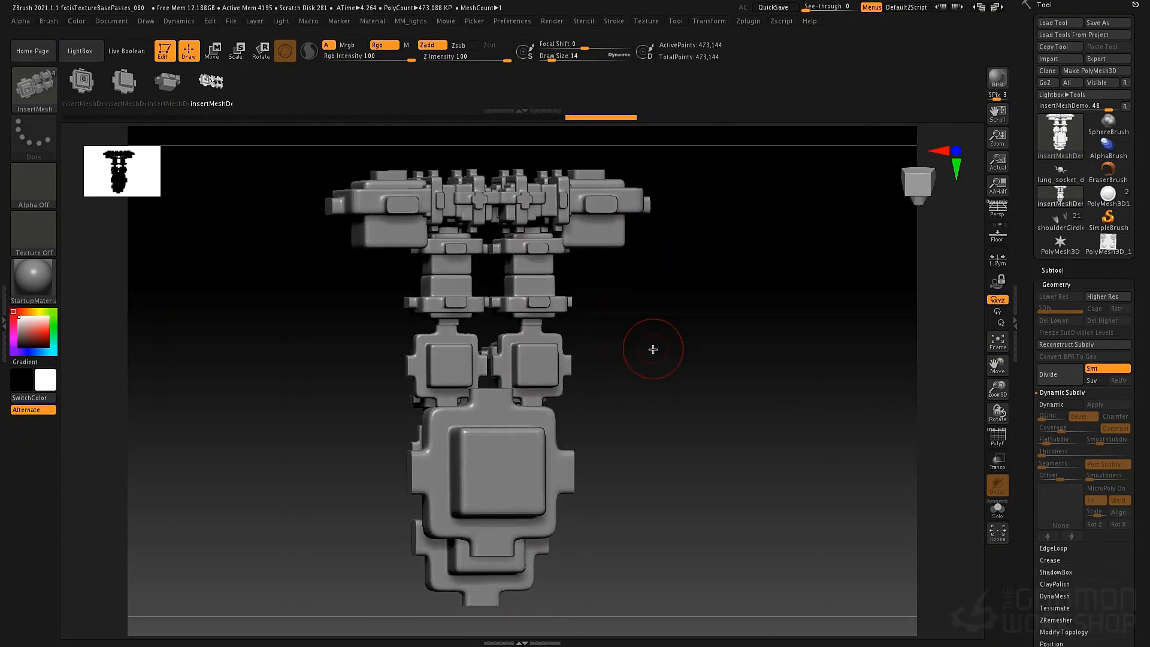
Step: Switch to the lung_socket_decimated model, frame it and display its polyframe
click(1060, 171)
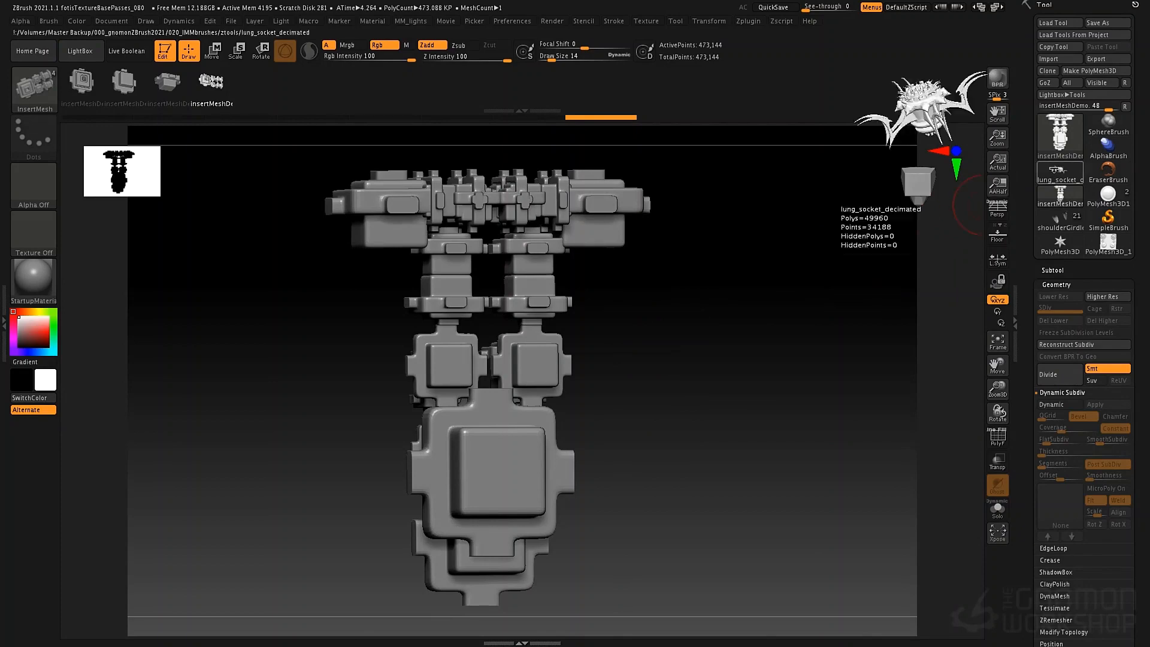
key(f)
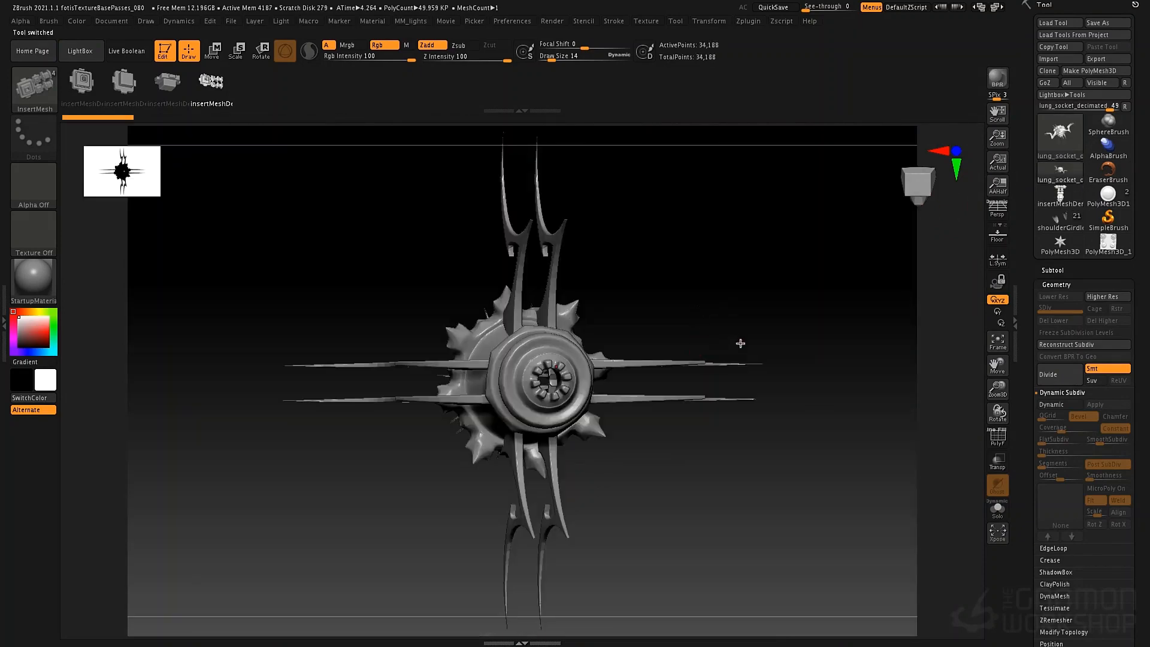
drag(739, 344, 729, 264)
key(shift+f)
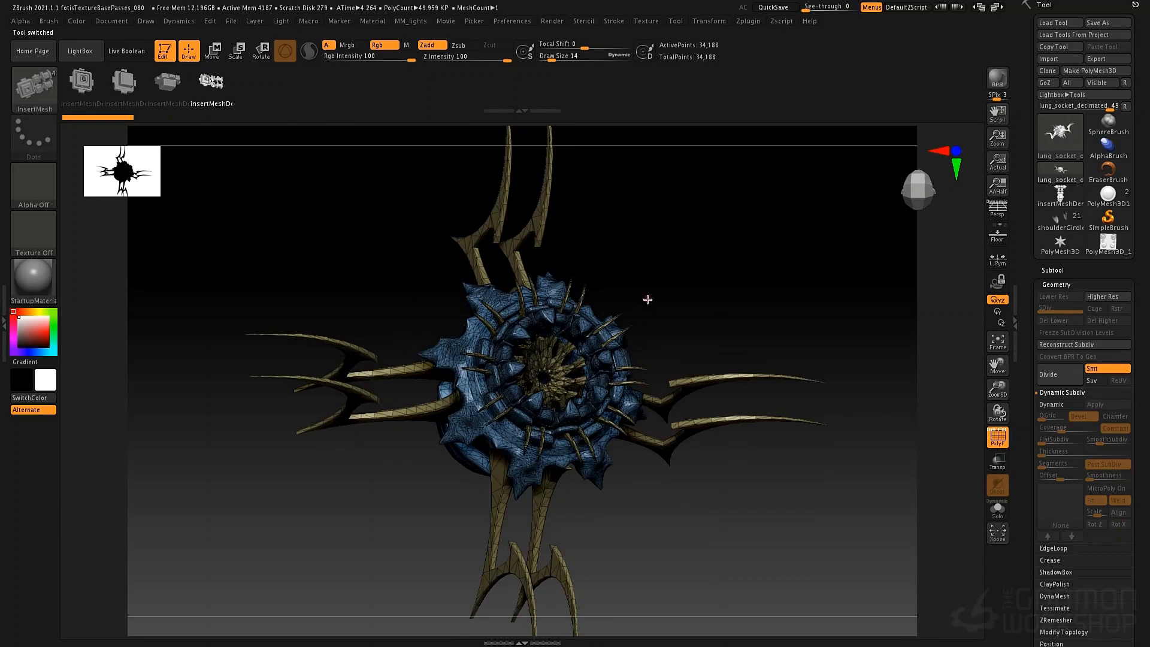
mouse_move(648, 300)
mouse_down()
mouse_move(613, 290)
mouse_move(659, 292)
mouse_up()
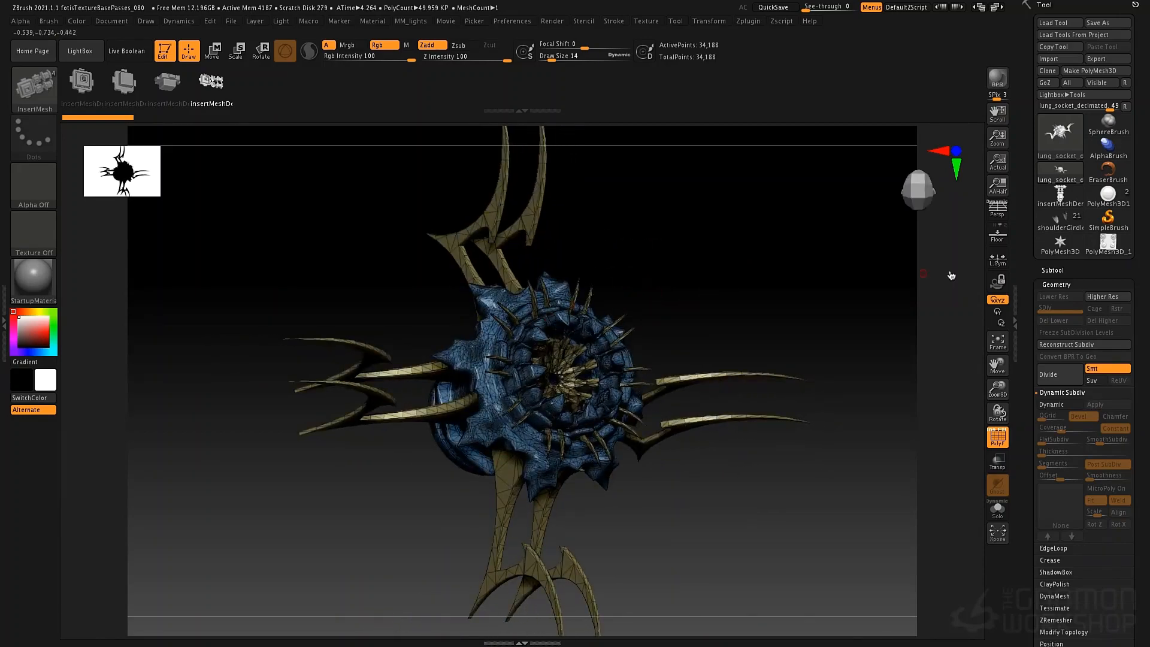
Step: Examine the lung socket's decimated mesh up close, its subtool list and the merge options
click(1052, 270)
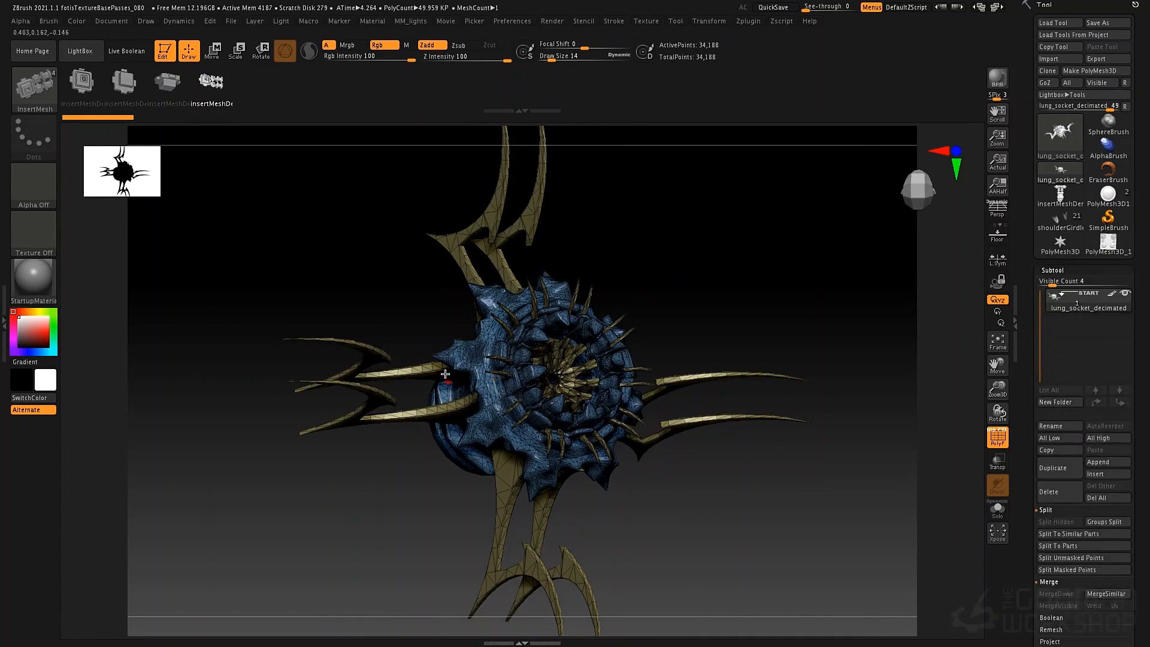
ctrl+right_drag(445, 373, 519, 390)
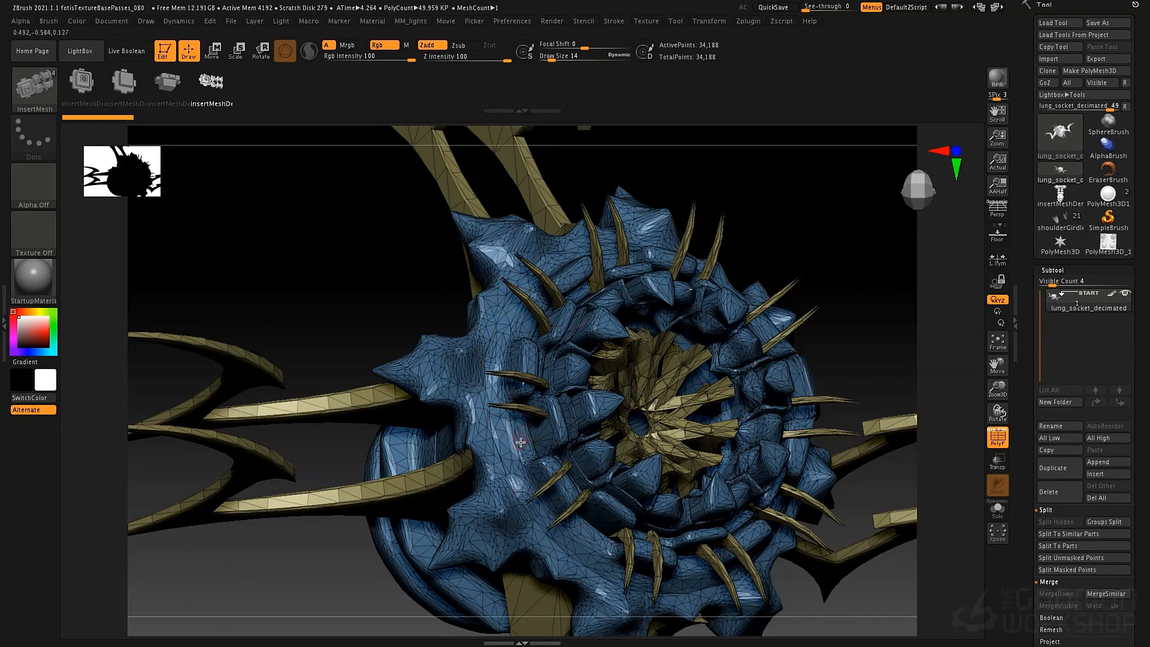
ctrl+right_drag(526, 443, 522, 397)
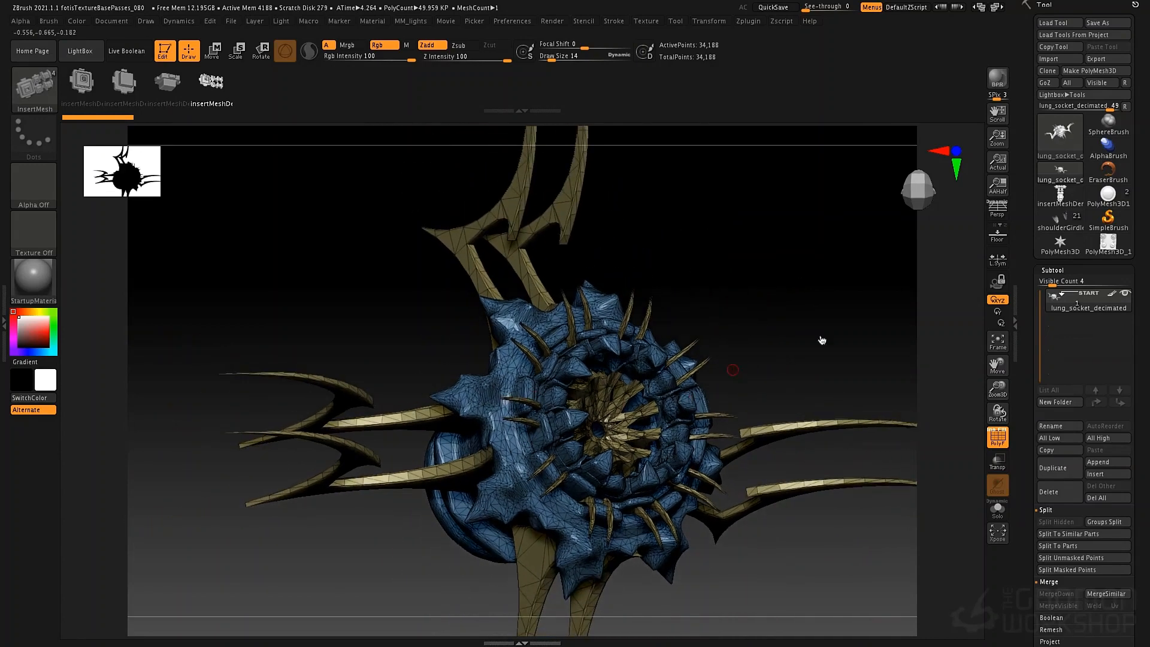
scroll(1033, 319, down, 3)
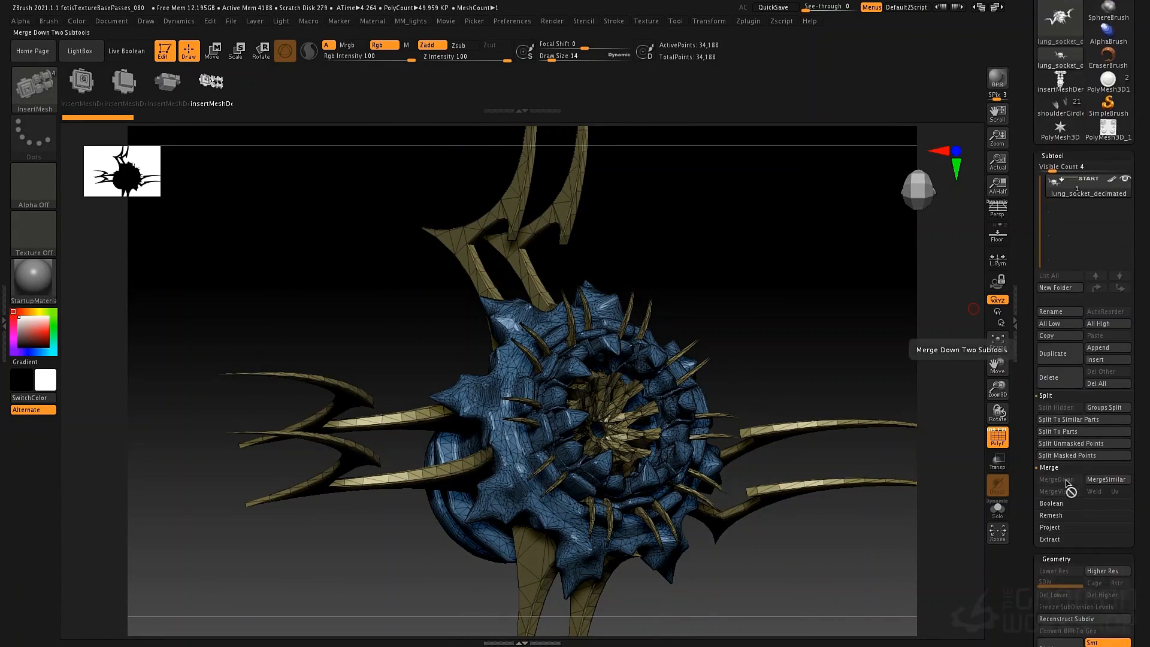
drag(828, 374, 704, 295)
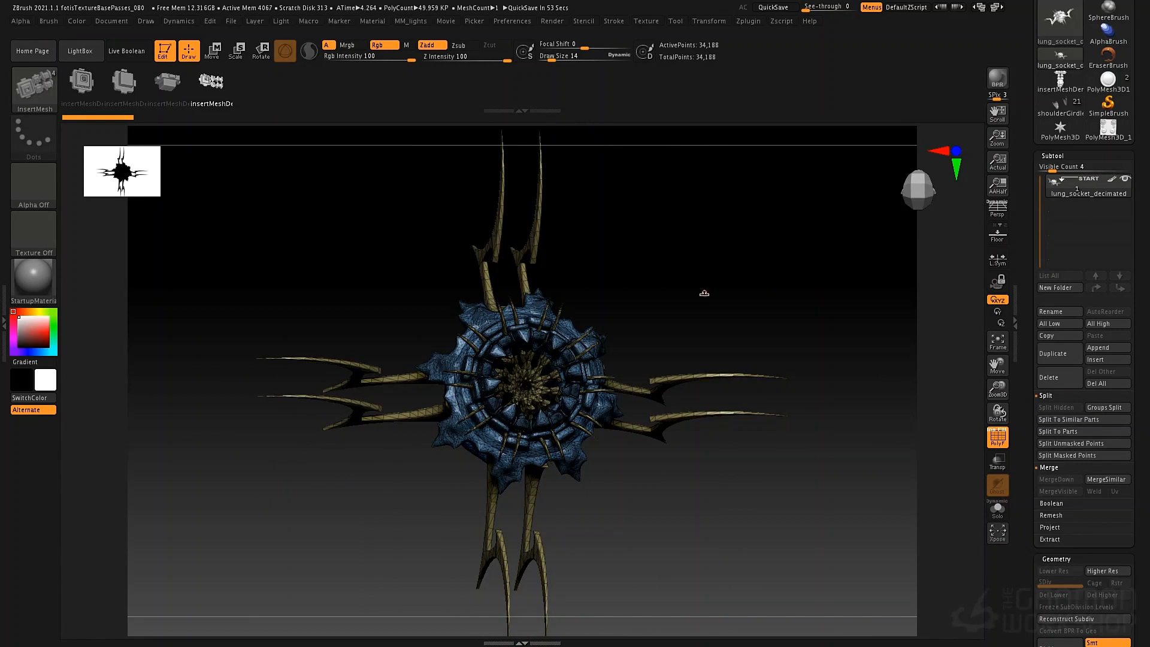
Step: Orient the lung socket face-on with its polyframe shown and append it to the current InsertMesh brush as a fifth mesh
key(shift+f)
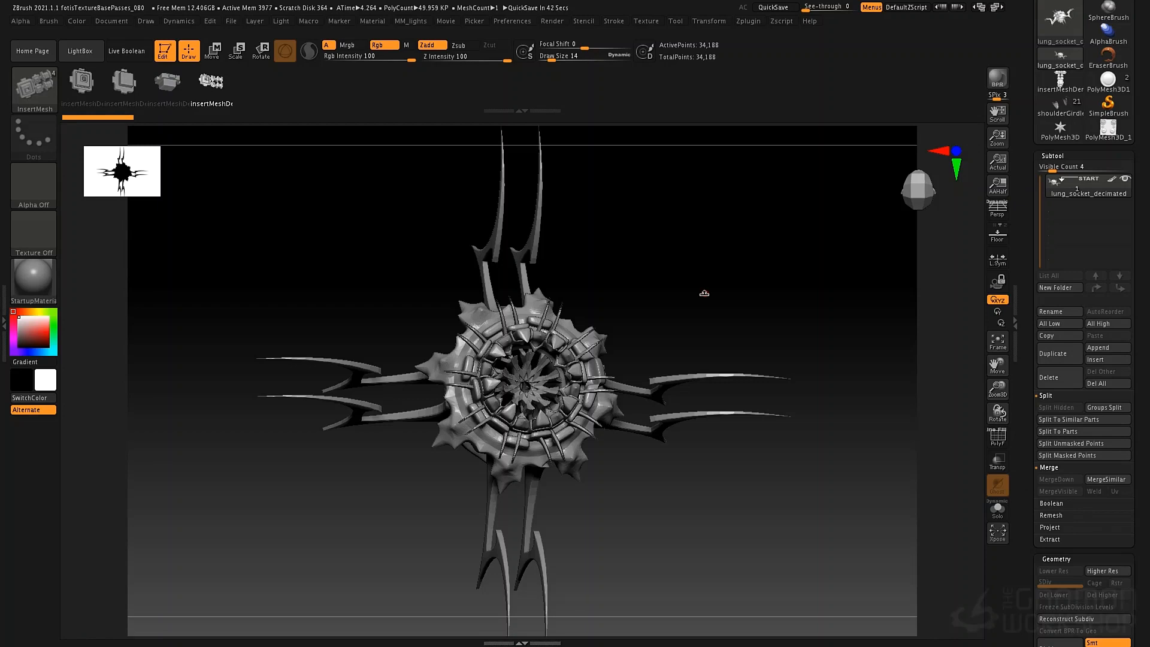
mouse_move(705, 293)
mouse_down()
mouse_move(695, 305)
mouse_move(667, 303)
mouse_move(714, 308)
mouse_up()
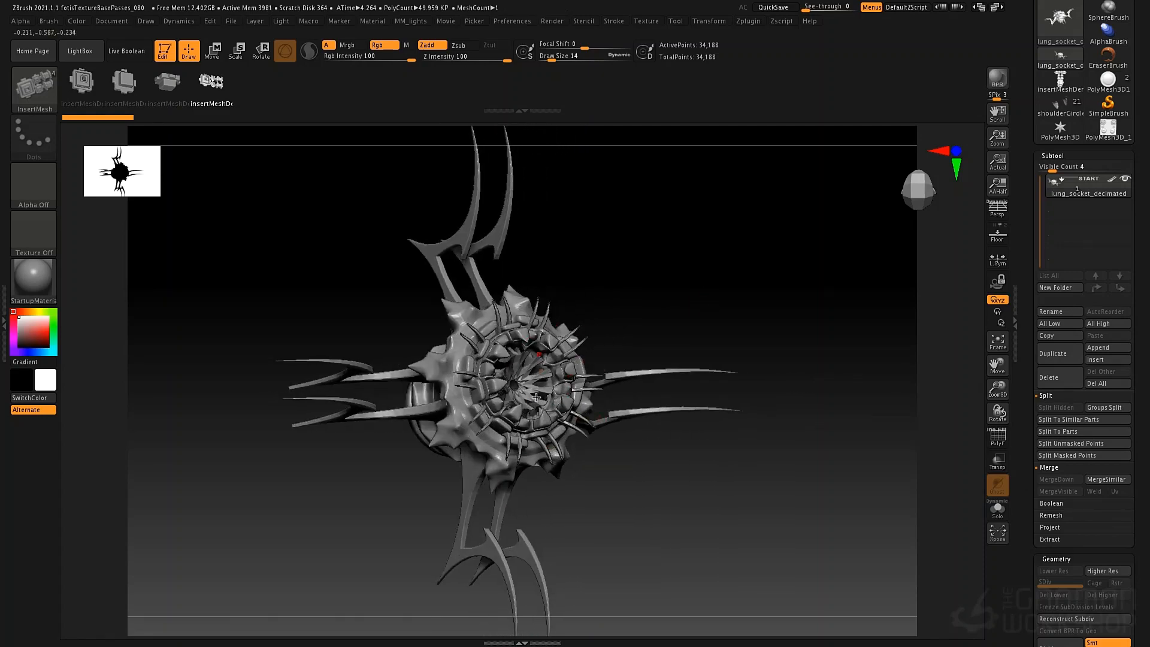
shift+drag(622, 315, 659, 300)
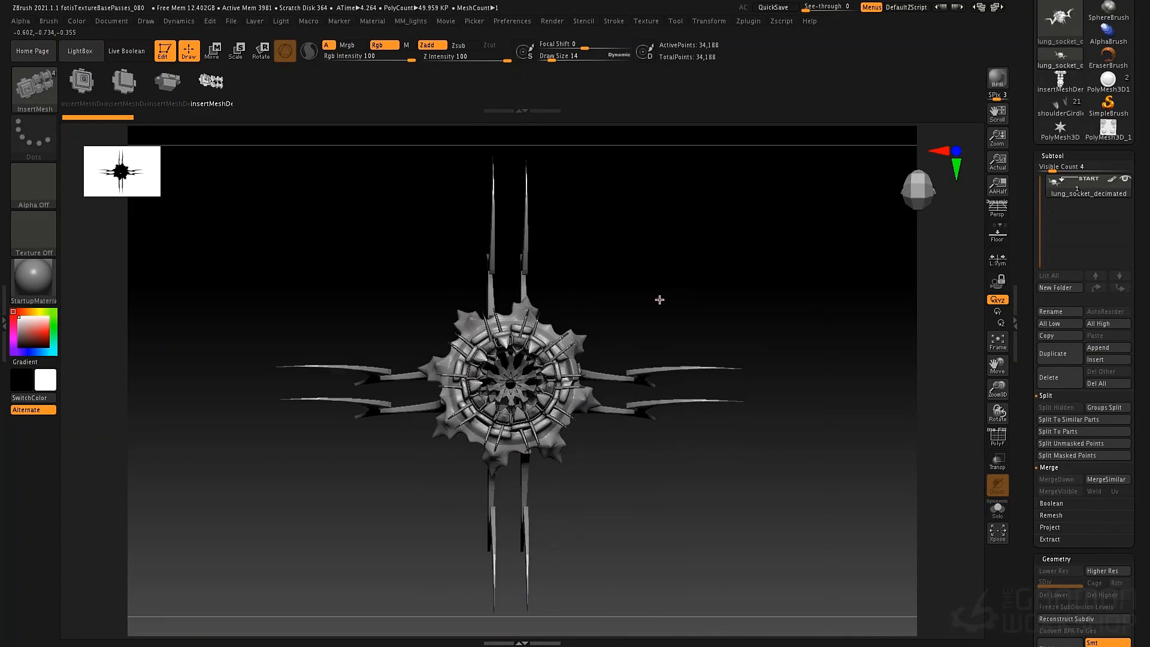
mouse_move(782, 241)
mouse_down()
mouse_move(765, 251)
mouse_move(762, 239)
mouse_move(826, 213)
mouse_move(778, 218)
mouse_up()
key(shift+f)
mouse_move(689, 302)
mouse_down()
mouse_move(703, 275)
mouse_move(636, 269)
mouse_up()
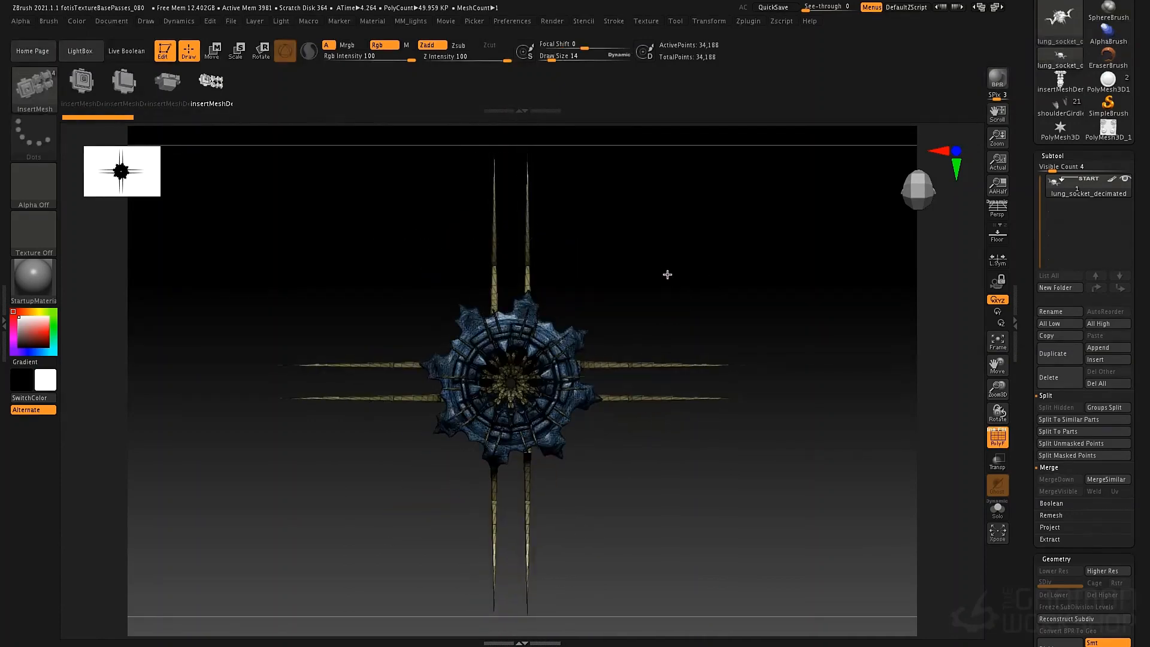
mouse_move(690, 278)
alt+mouse_down()
mouse_move(681, 283)
mouse_move(693, 288)
alt+mouse_up()
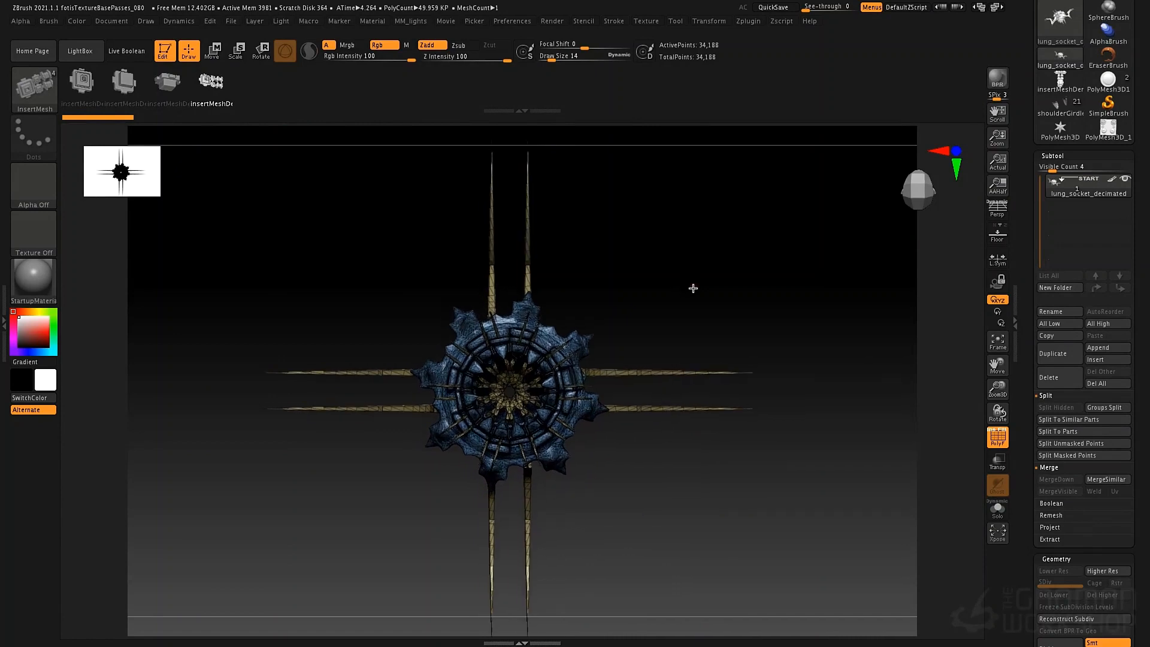
click(50, 22)
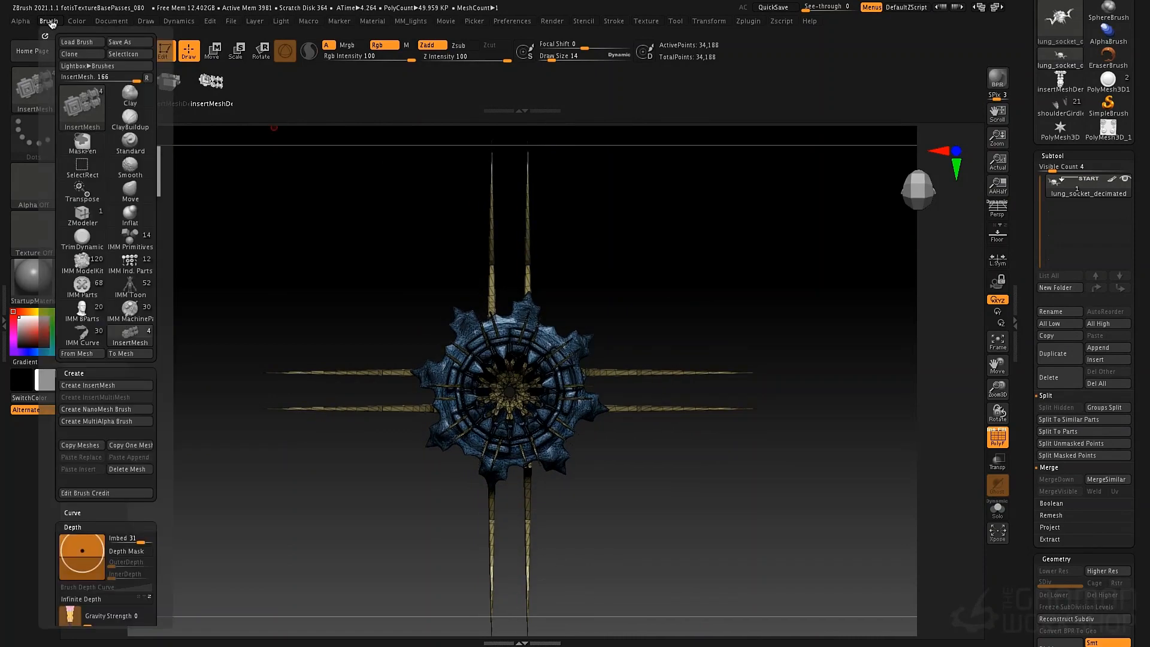
click(120, 385)
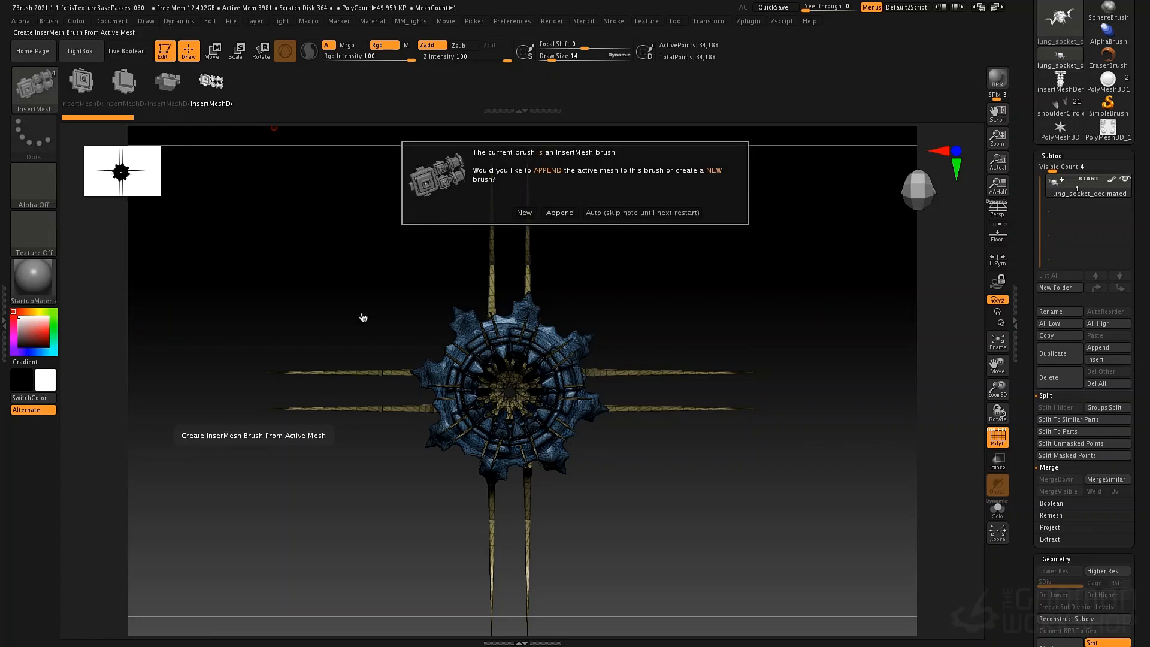
click(559, 214)
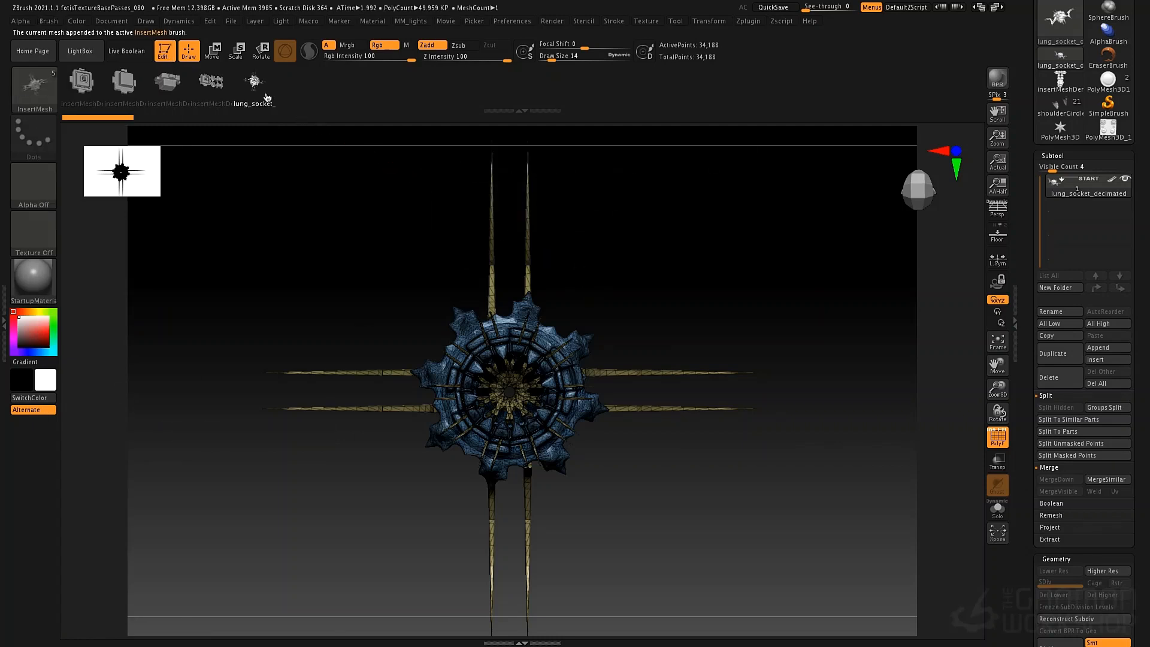
Step: Insert the second brush mesh over the lung socket's centre, and stack lung socket meshes from the same brush on top of it
key(m)
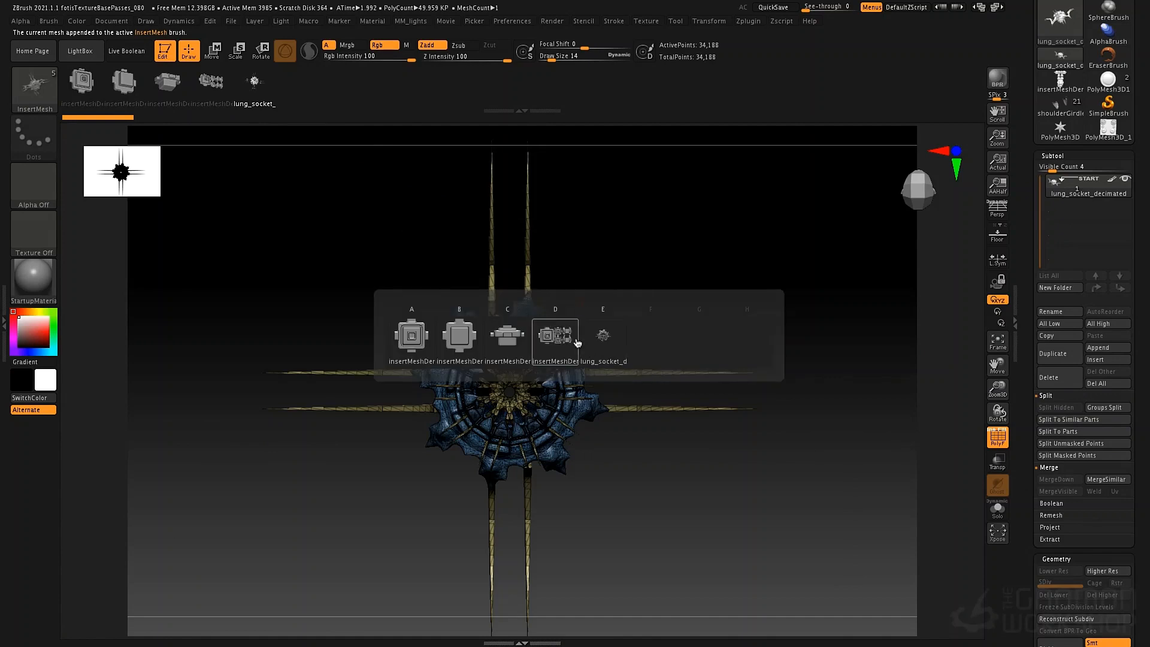
click(460, 335)
drag(510, 389, 532, 490)
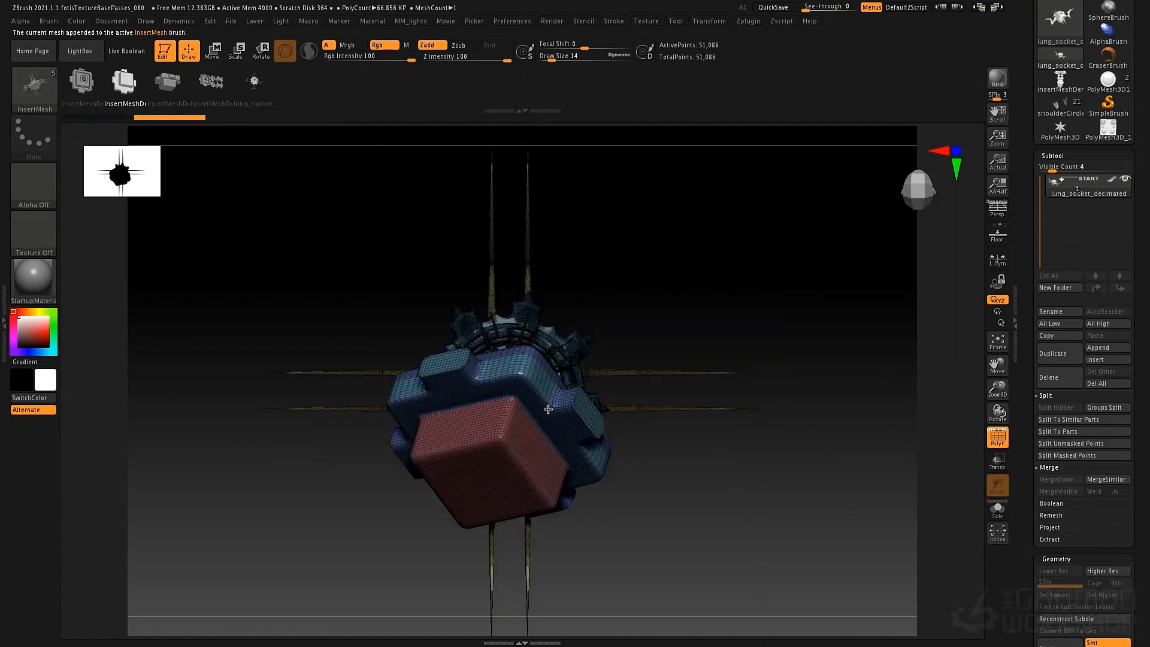
key(m)
click(554, 480)
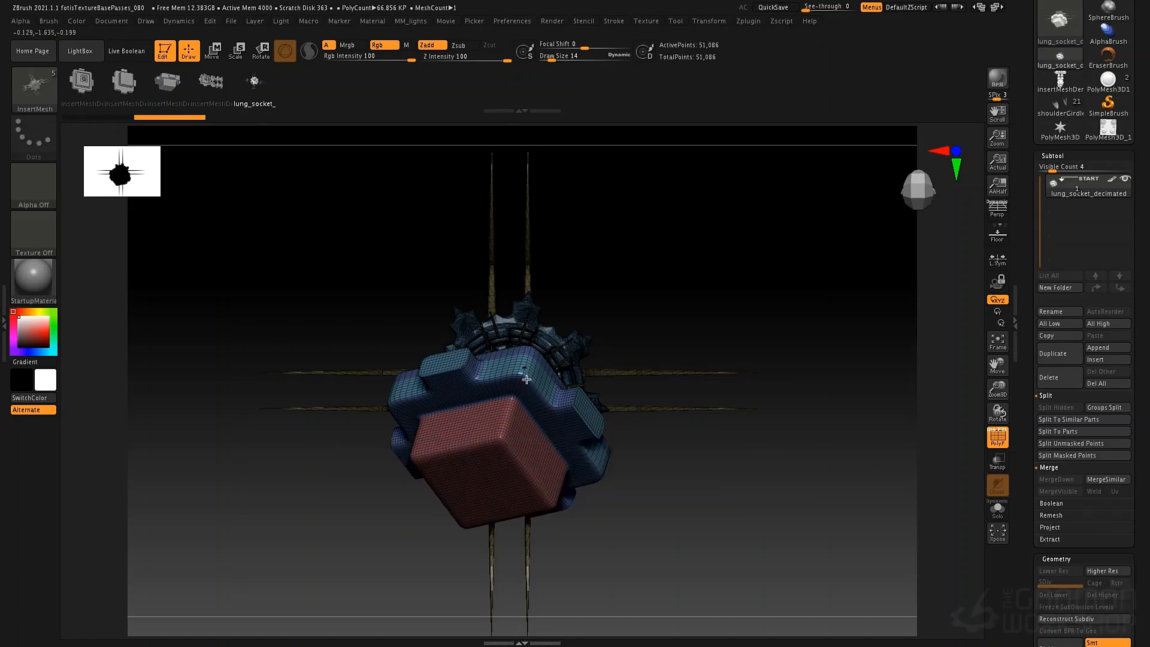
drag(527, 379, 606, 441)
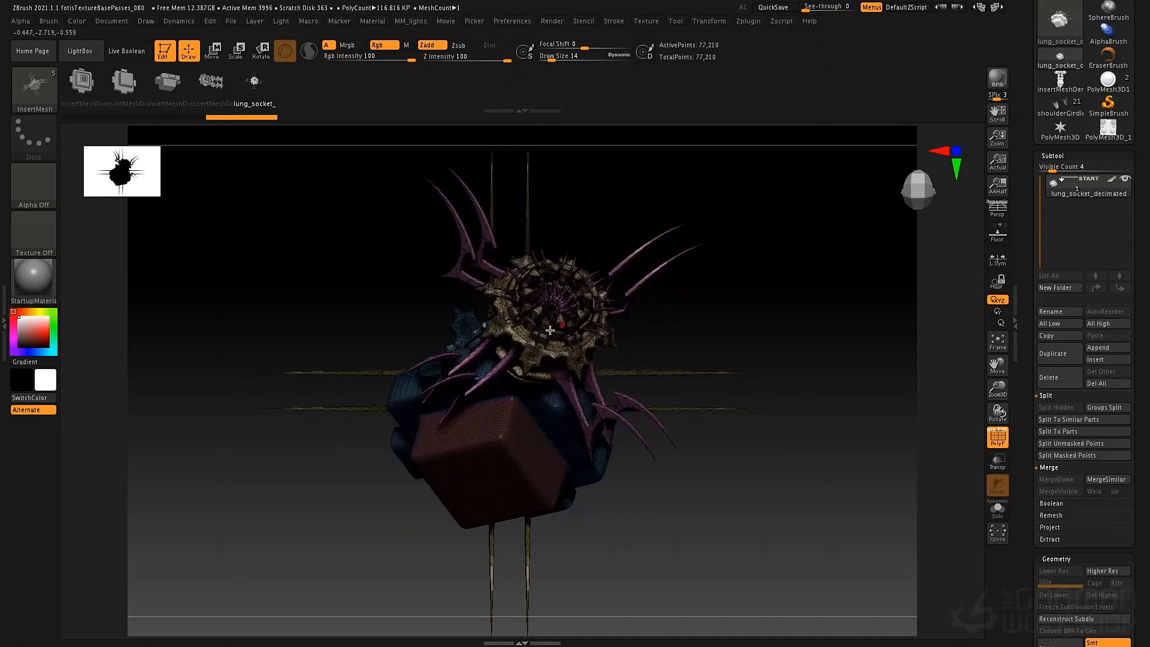
drag(515, 360, 511, 441)
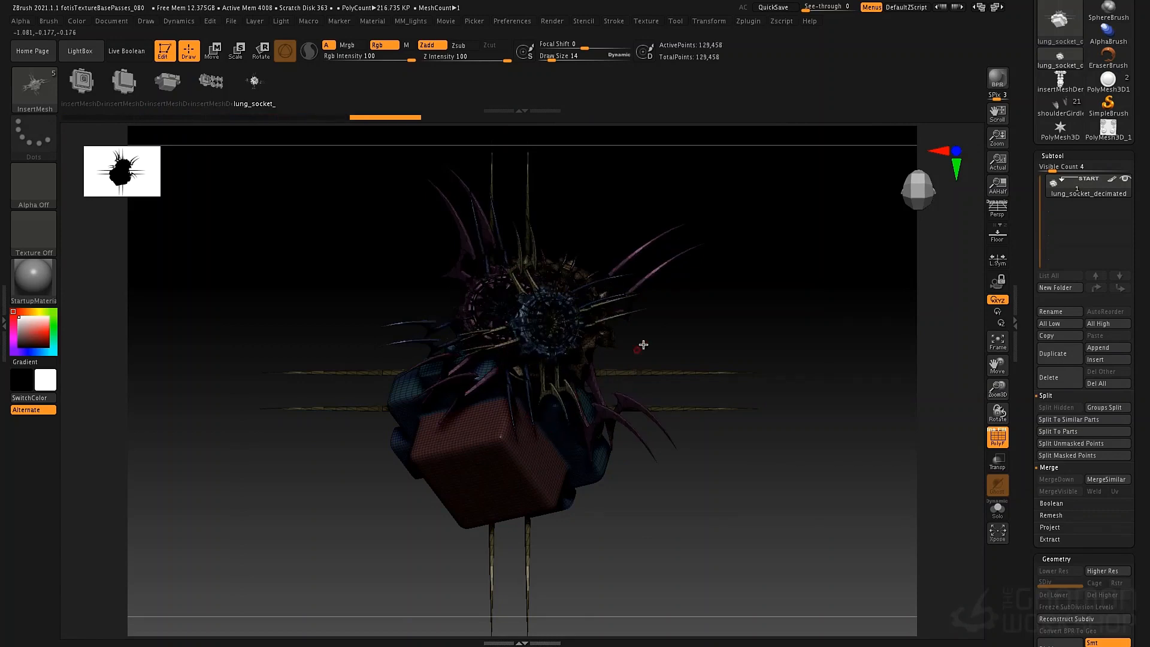
Step: Turn off the polyframe and examine the combined block and lung socket inserts from several angles
mouse_move(771, 322)
alt+mouse_down()
mouse_move(731, 262)
mouse_move(581, 273)
mouse_move(827, 285)
mouse_move(723, 275)
mouse_move(775, 277)
mouse_move(772, 265)
alt+mouse_up()
key(shift+f)
mouse_move(729, 330)
ctrl+right_down()
mouse_move(677, 305)
mouse_move(698, 320)
mouse_move(651, 264)
ctrl+right_up()
mouse_move(651, 264)
mouse_down()
mouse_move(731, 321)
mouse_move(689, 300)
mouse_up()
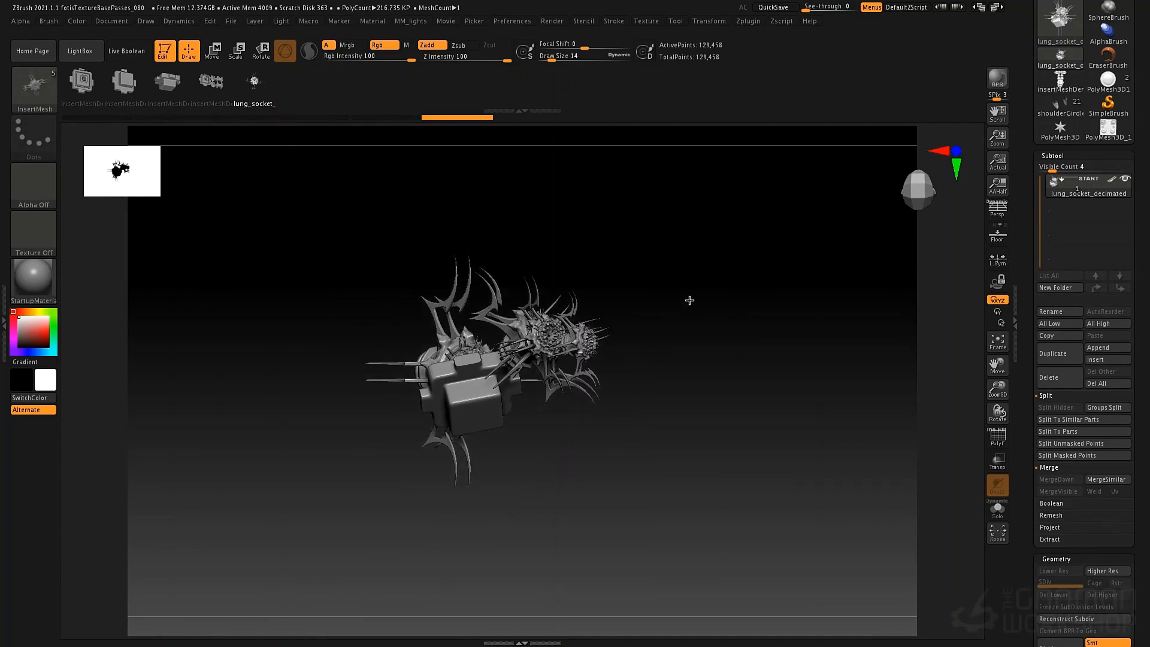
ctrl+right_drag(689, 300, 700, 316)
Step: Select the IMM Curve brush
key(b)
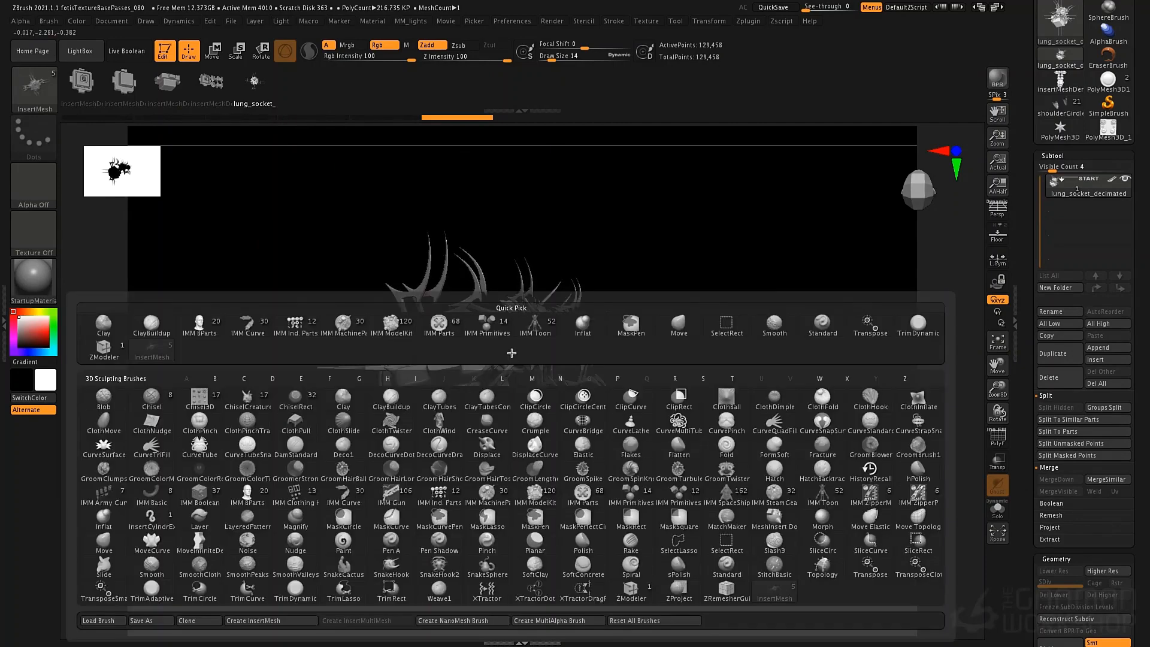
key(i)
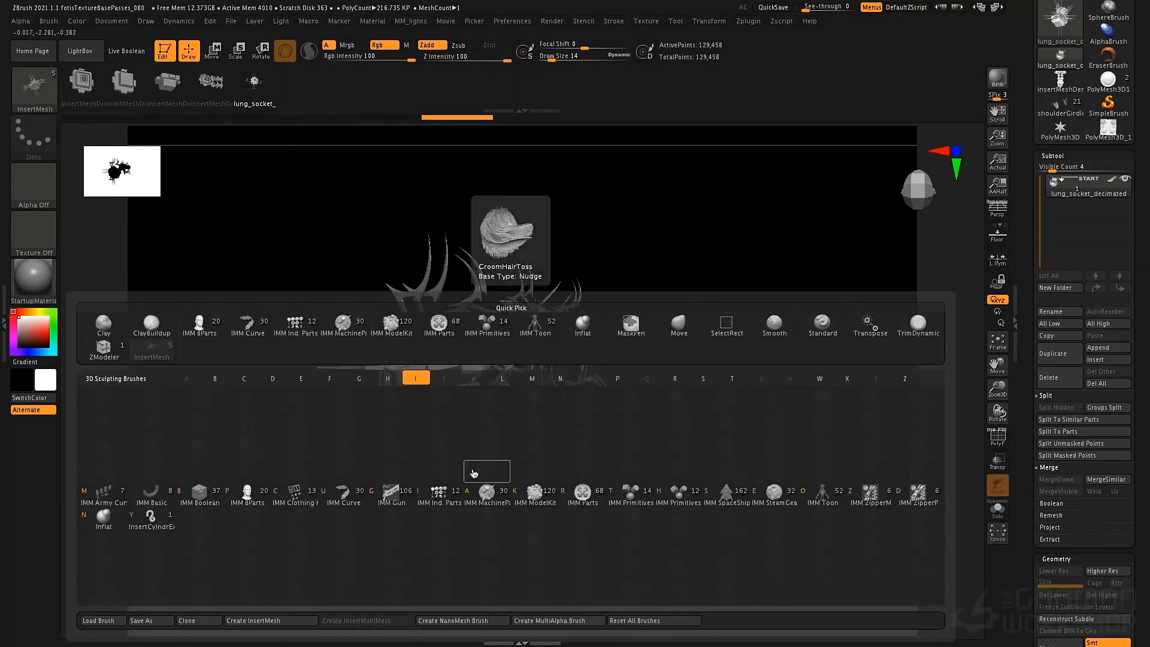
click(343, 494)
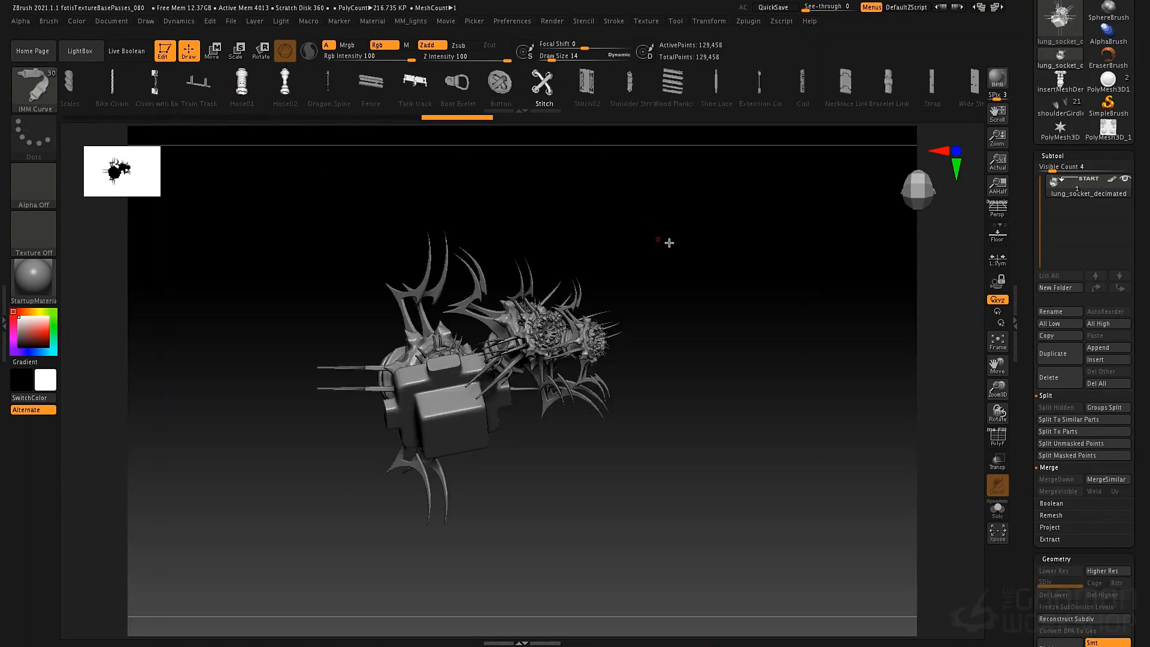
Step: Make the PolyMesh3D star the active tool in place of the lung socket
drag(1031, 69, 1032, 186)
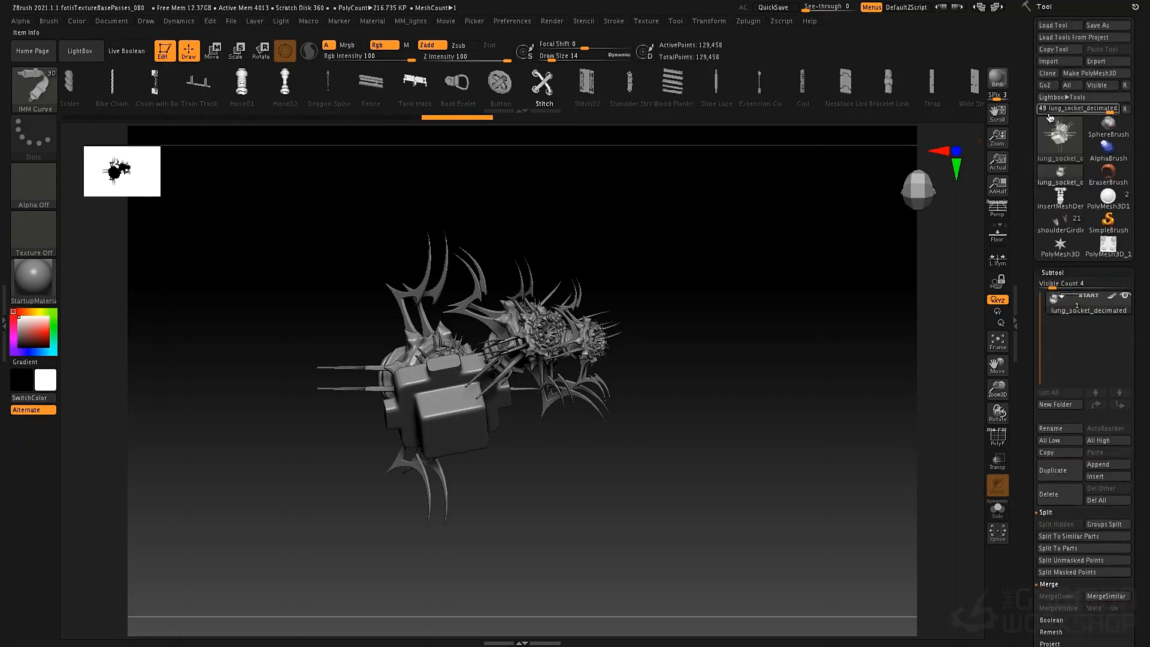
click(1048, 150)
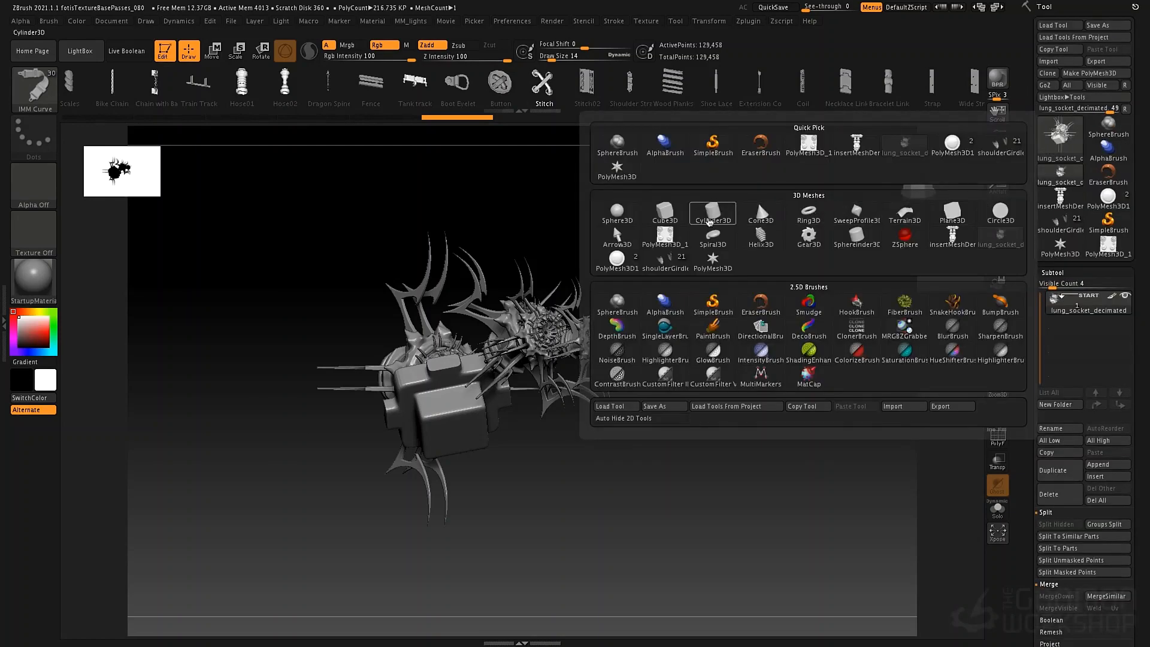
click(713, 258)
drag(698, 257, 645, 279)
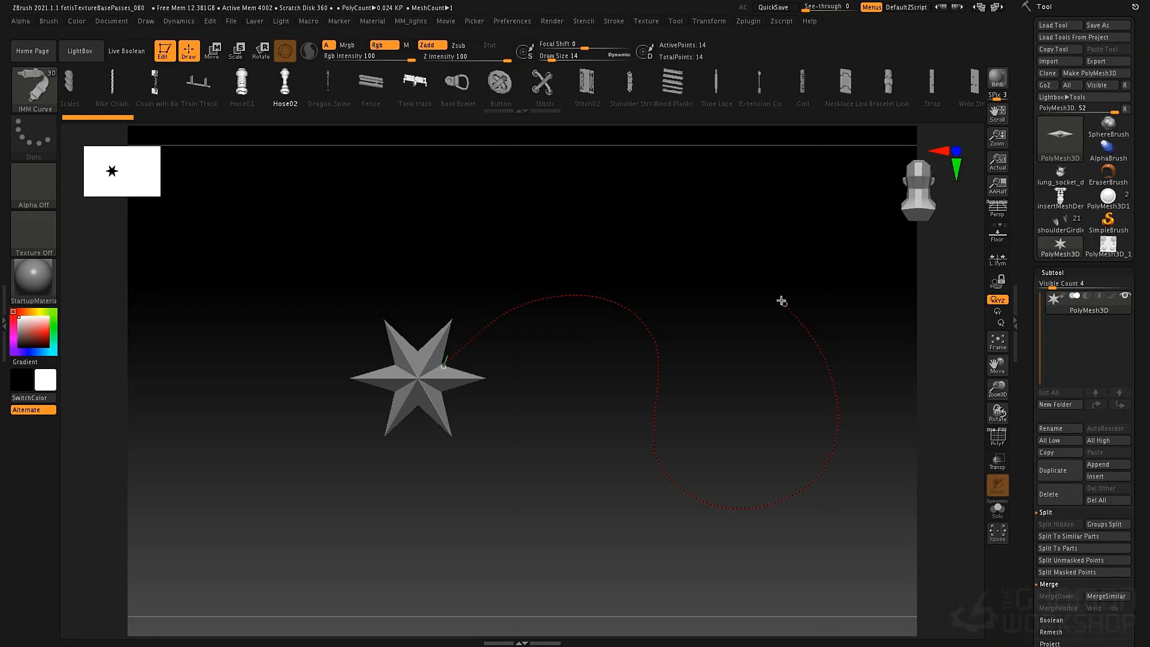
Step: Try an S-shaped Hose02 curve starting on the star, rebuild it at draw size 287, inspect it and undo it
drag(781, 301, 758, 245)
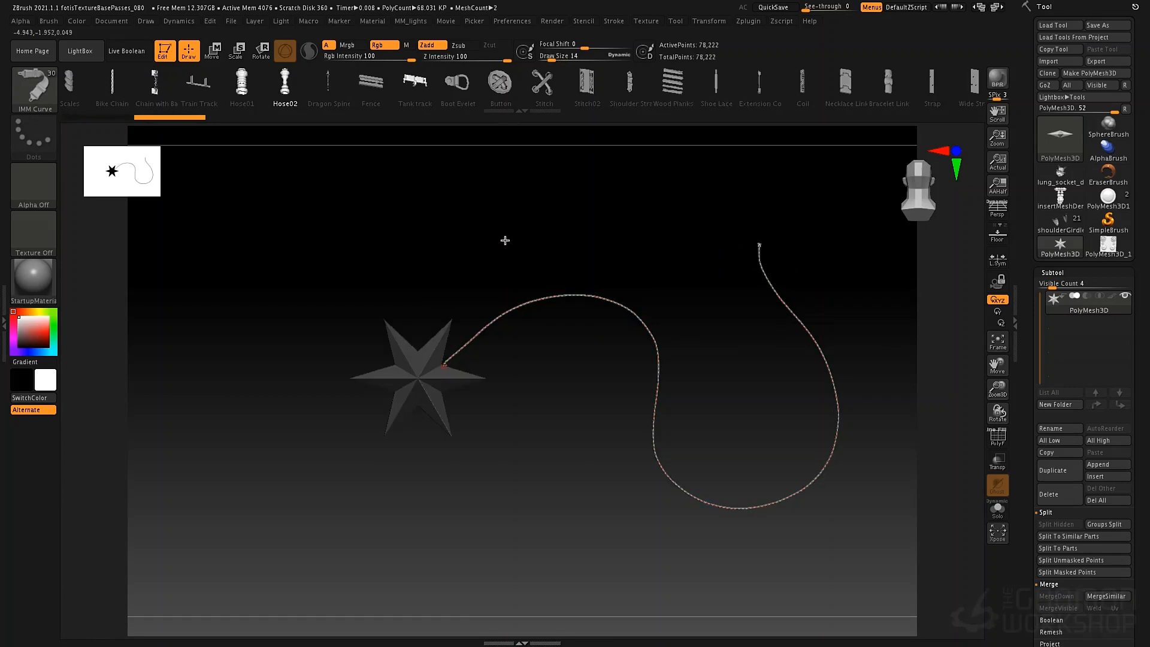
key(space)
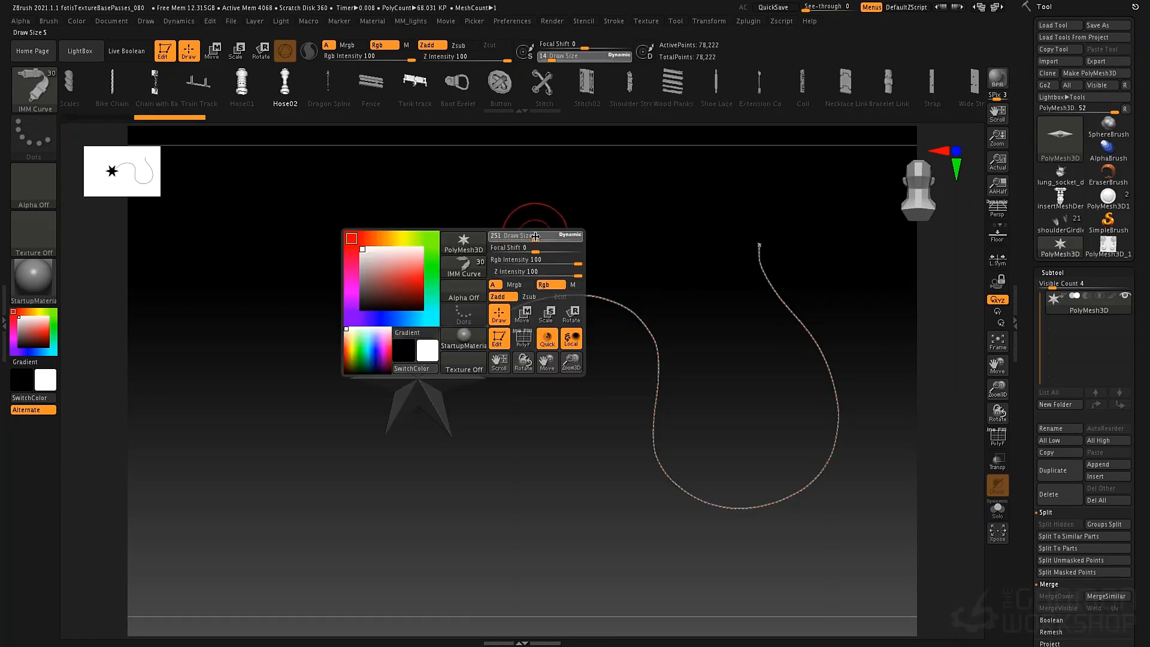
drag(535, 235, 509, 236)
click(552, 300)
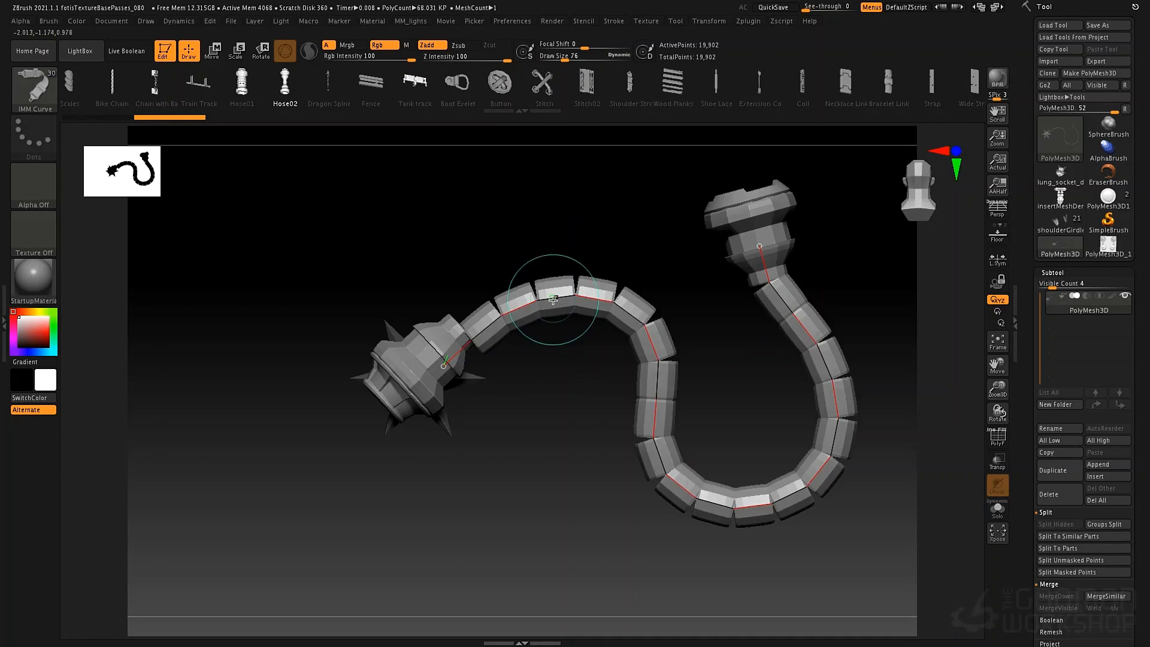
alt+drag(532, 417, 439, 412)
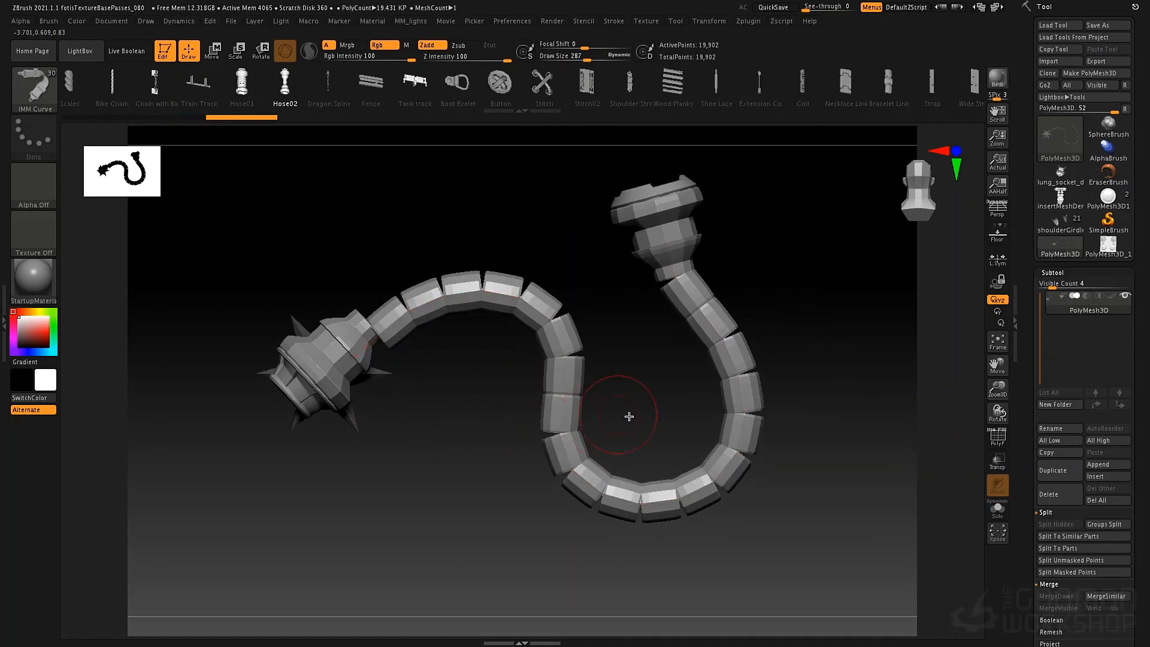
mouse_move(628, 416)
mouse_down()
mouse_move(603, 403)
mouse_move(626, 451)
mouse_move(649, 452)
mouse_move(633, 436)
mouse_up()
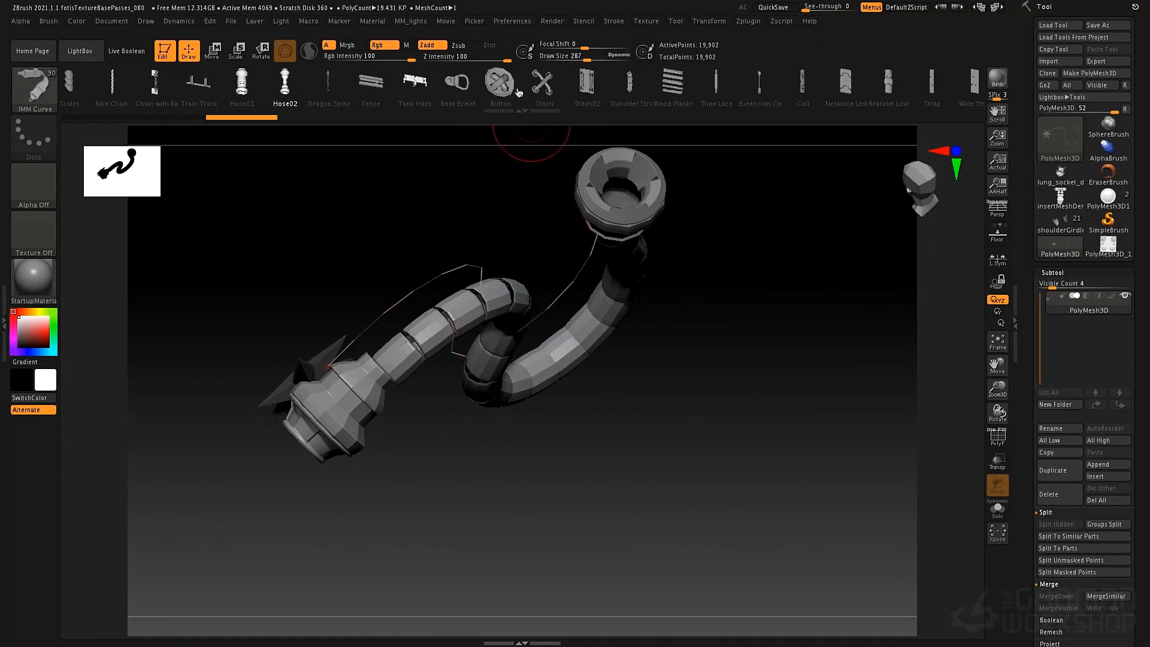
key(ctrl+z)
key(ctrl+z)
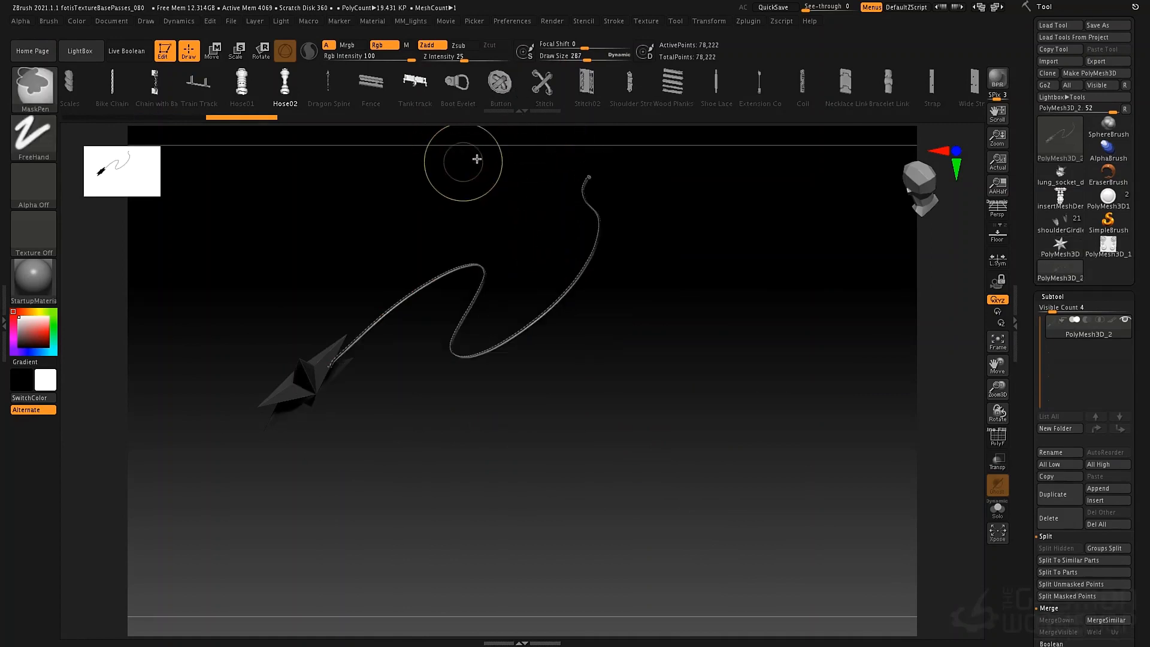
Step: Try a wavy curve of Stitch meshes running out from the star, and undo it
click(536, 88)
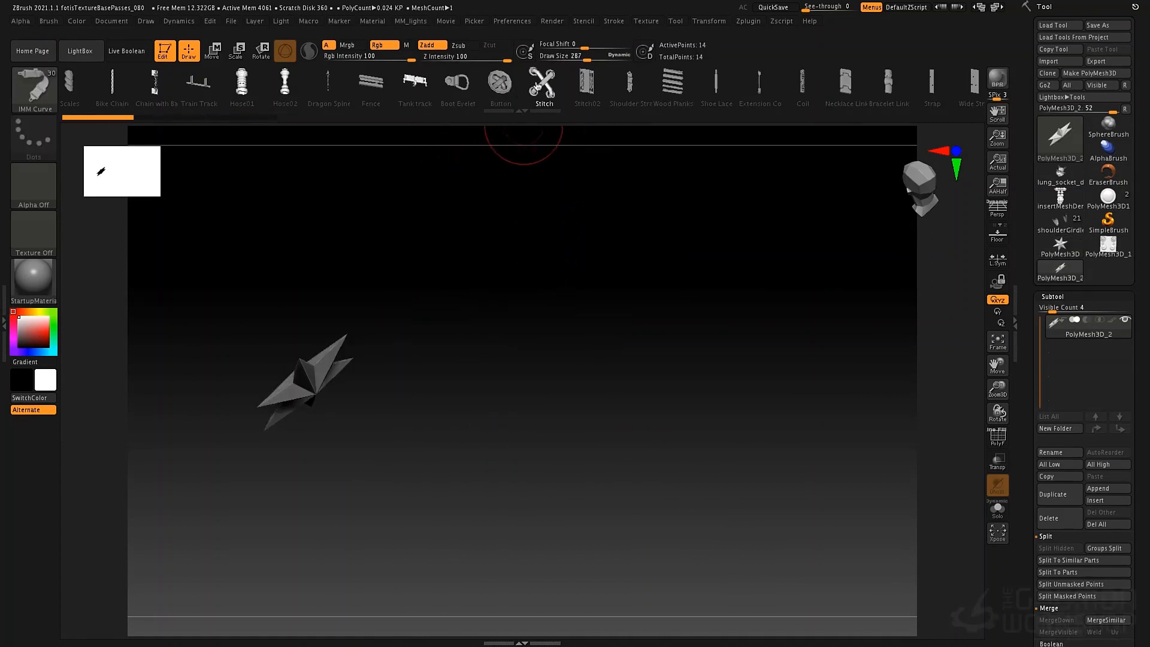
drag(484, 239, 430, 252)
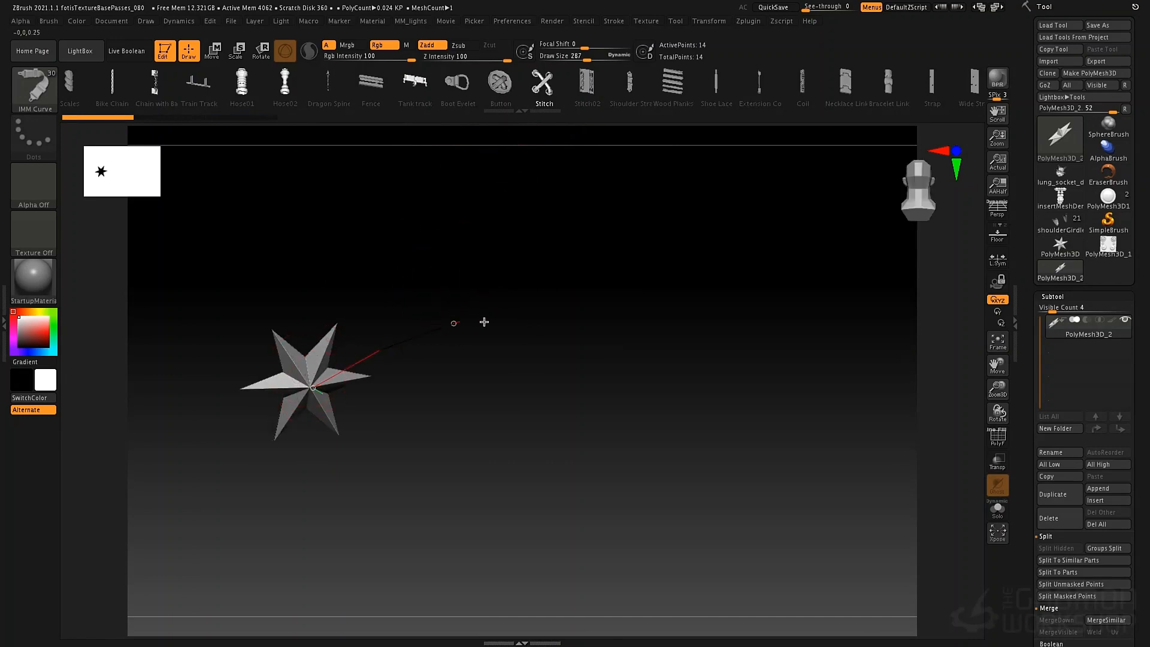
drag(771, 272, 783, 235)
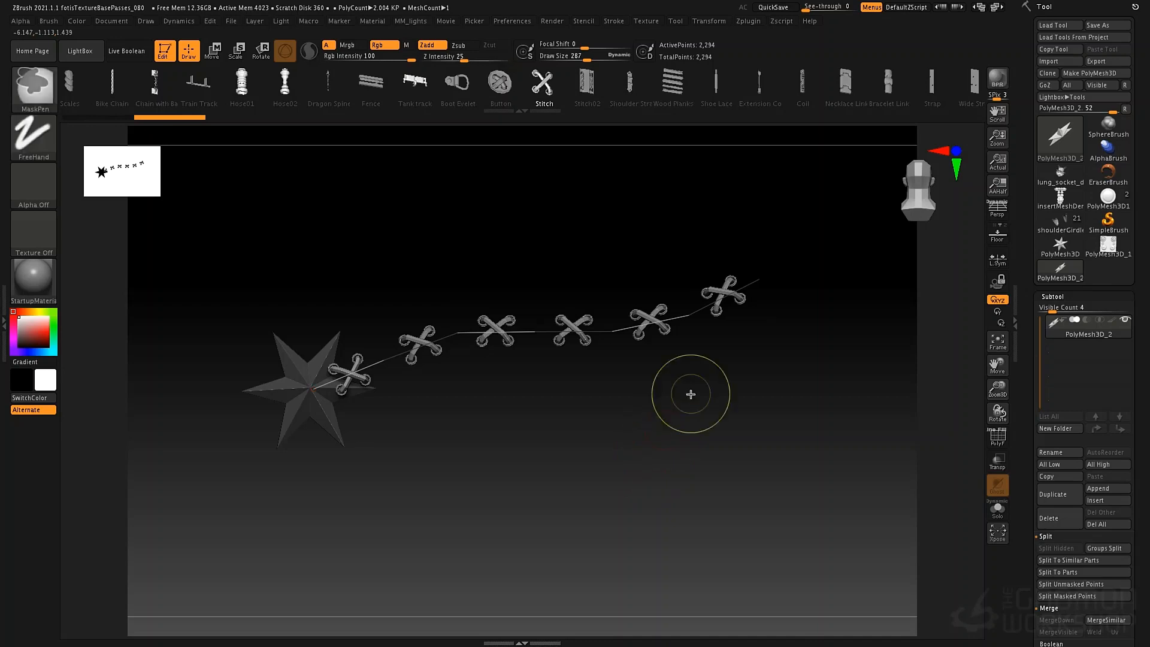
key(ctrl+z)
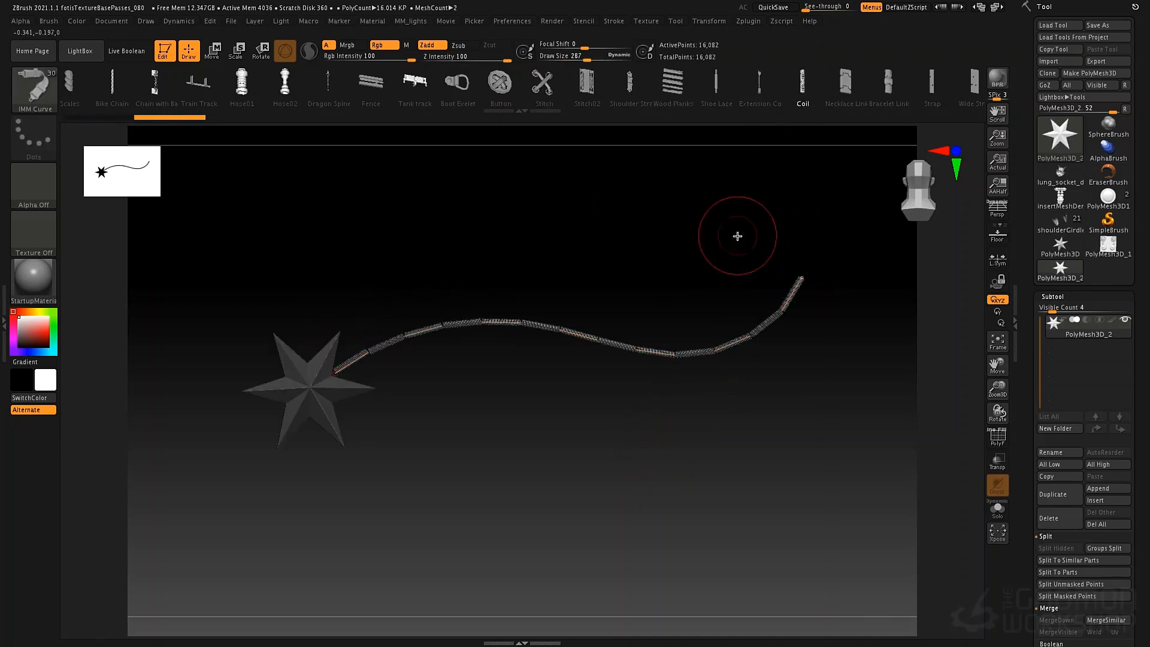
Step: Rebuild the Coil curve running out from the star at draw size 477 and inspect its thicker coils up close
key(space)
drag(603, 234, 613, 254)
click(557, 331)
key(space)
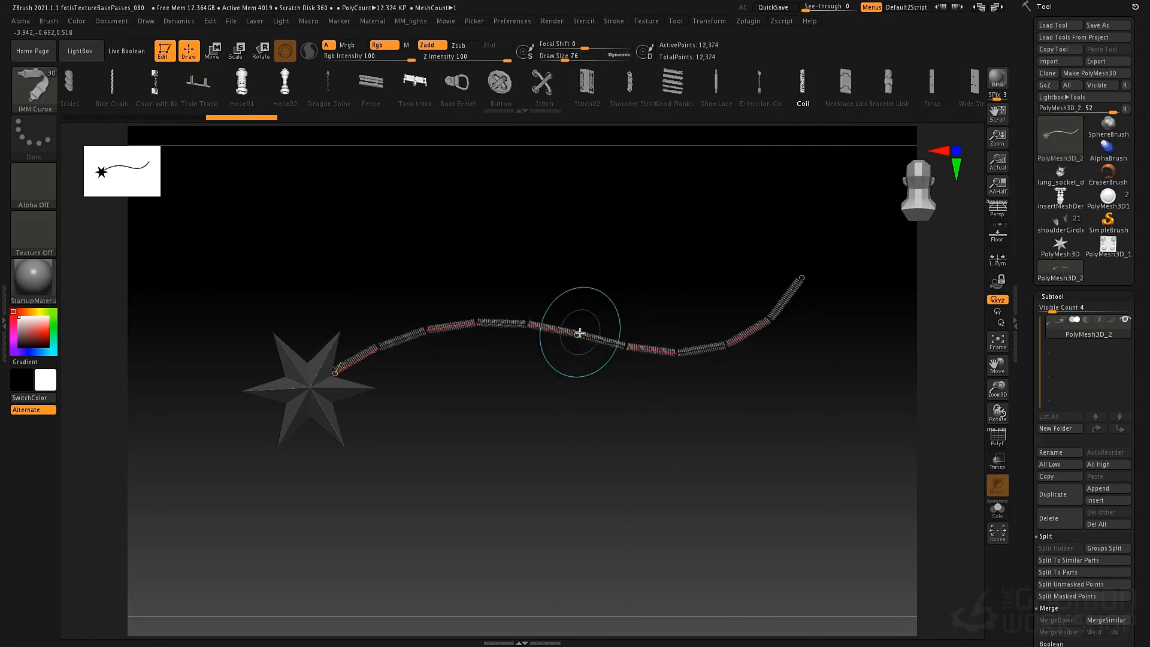
click(577, 327)
alt+drag(618, 209, 675, 318)
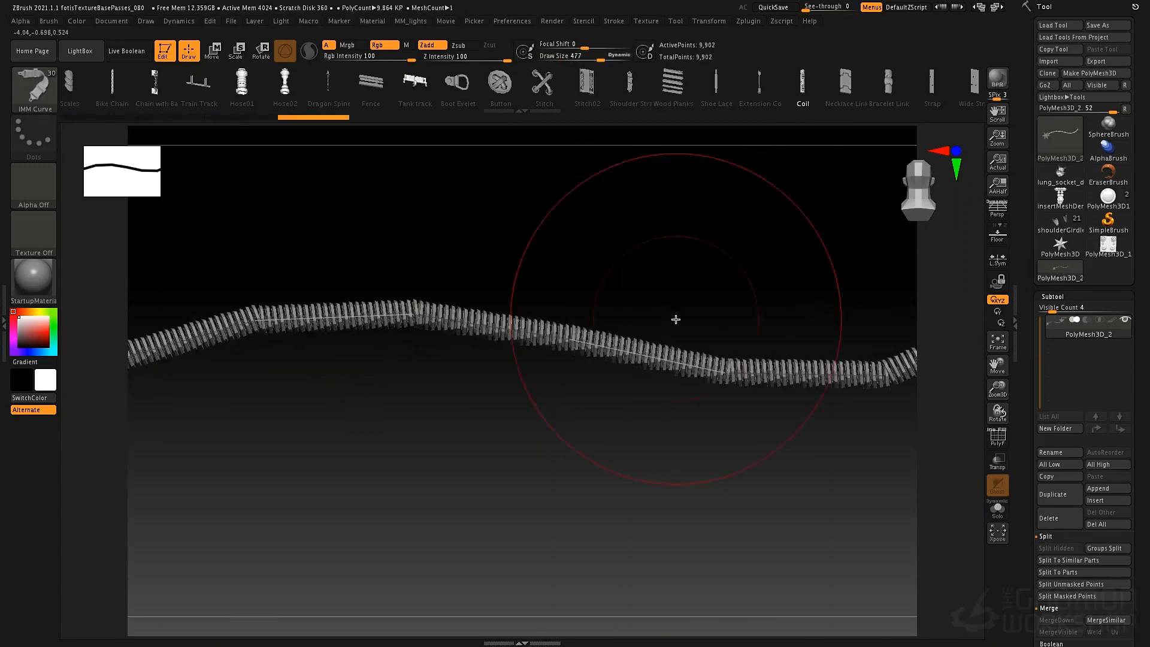
alt+drag(615, 264, 653, 235)
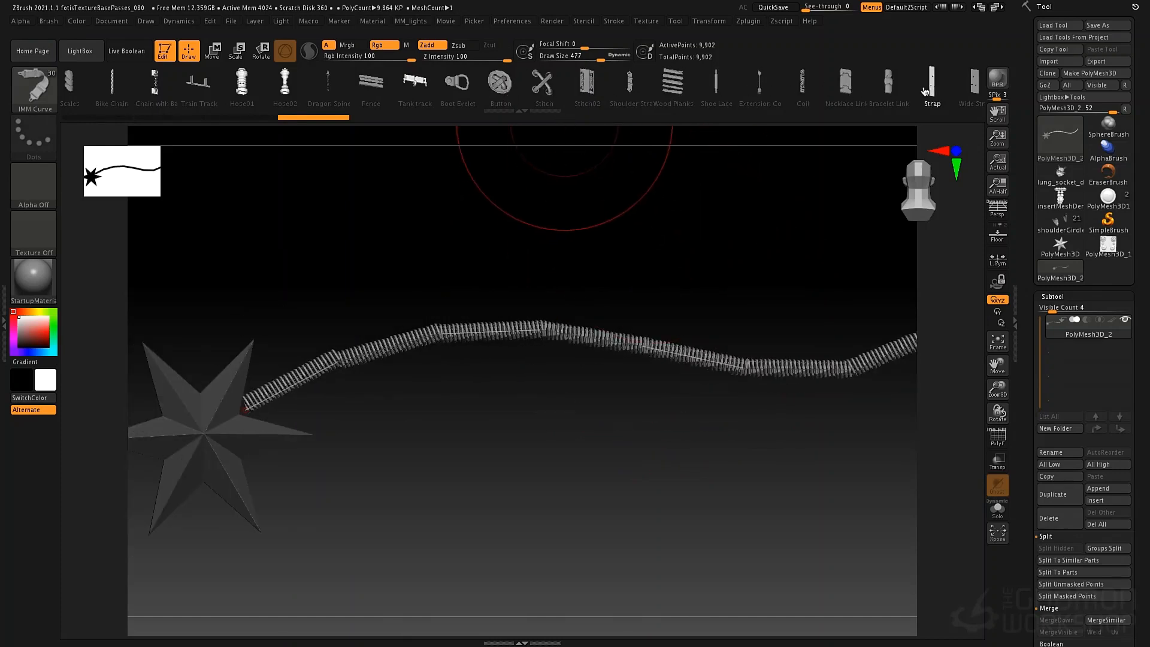
Step: Look through the IMM Curve meshes and undo the coil curve back to the bare star
mouse_move(925, 89)
mouse_down()
mouse_move(450, 102)
mouse_move(856, 96)
mouse_up()
drag(394, 96, 570, 97)
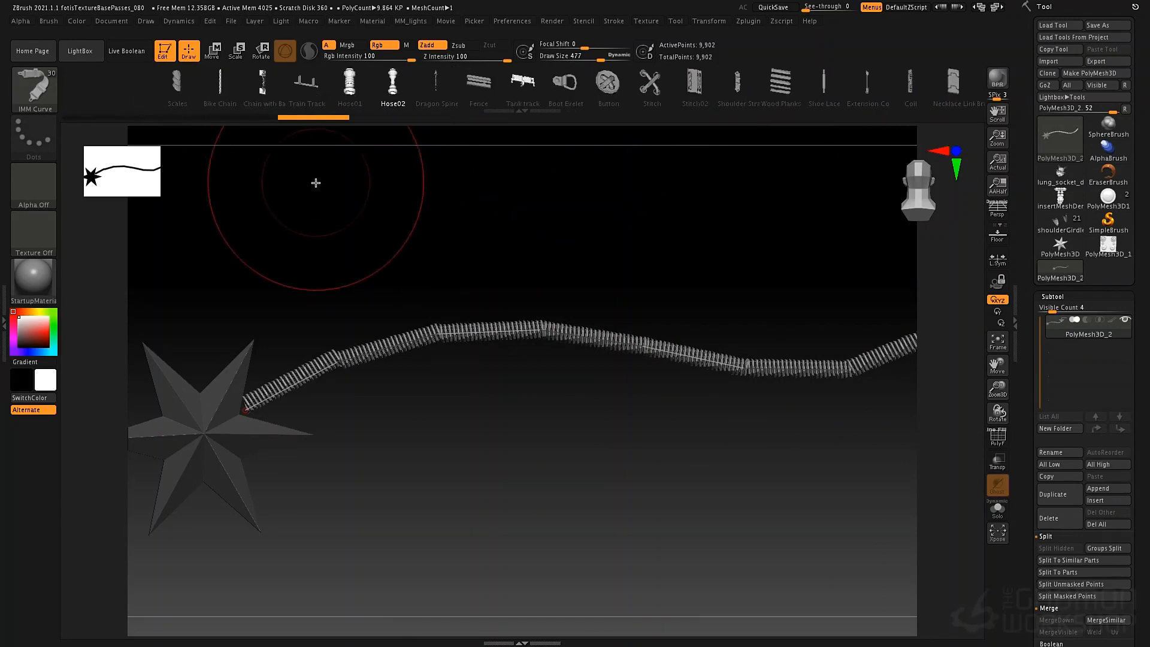
key(ctrl+z)
key(ctrl+z)
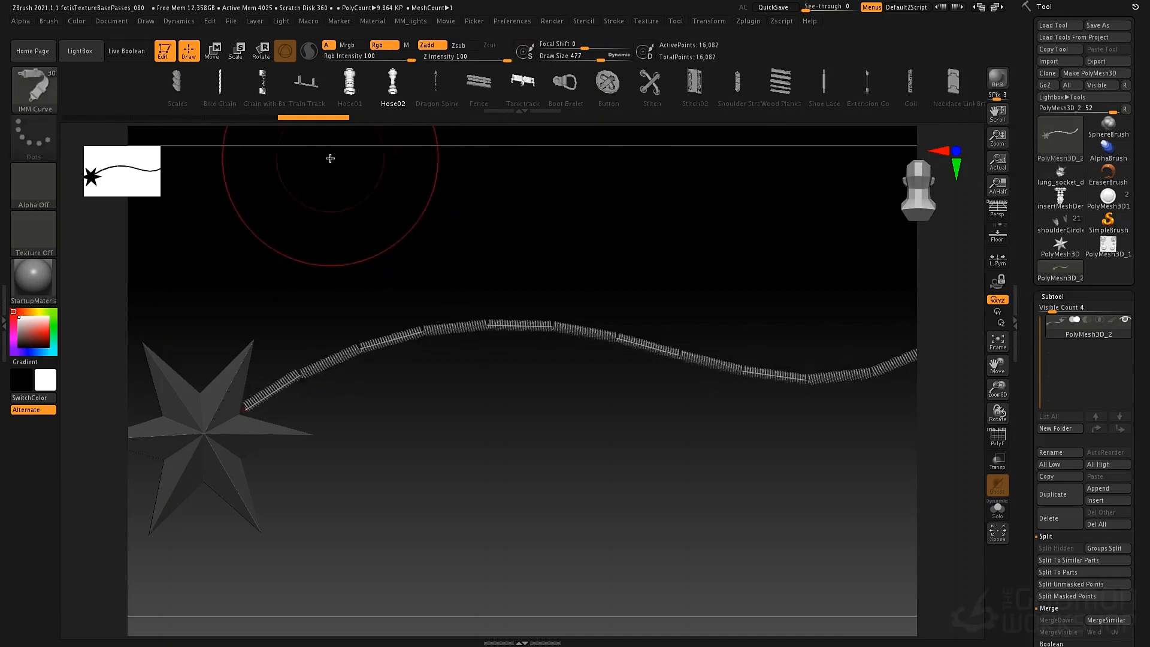
key(ctrl+z)
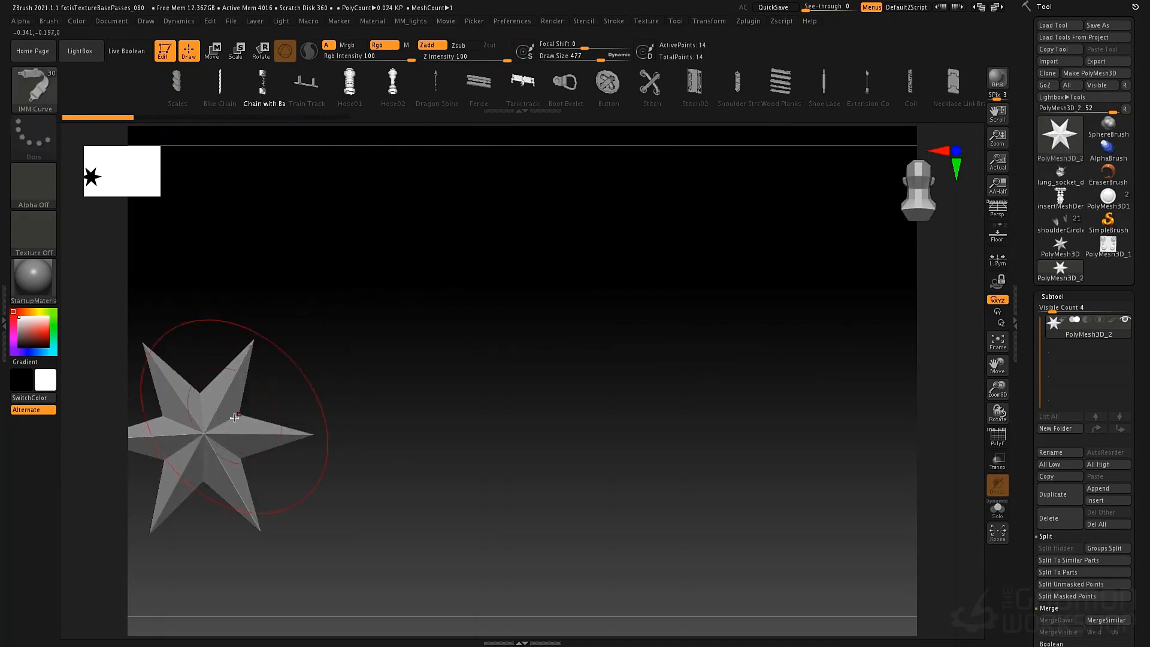
Step: Try a chain-with-base curve and a zigzag Stitch curve from the star, undoing each one
drag(923, 326, 924, 325)
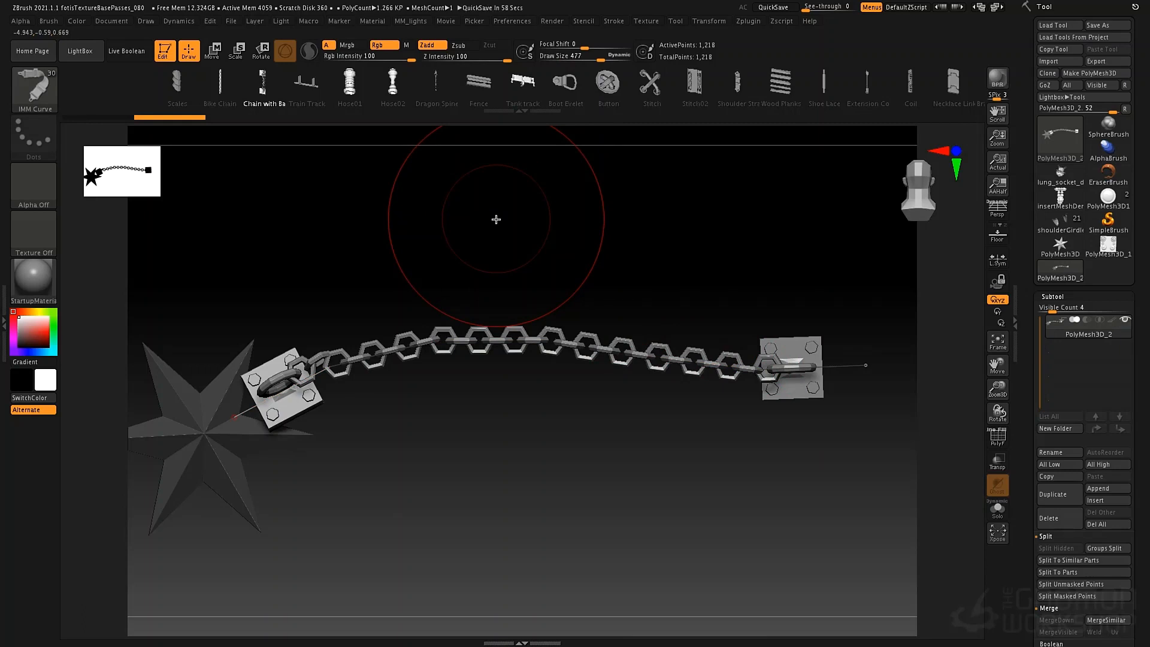
key(ctrl+z)
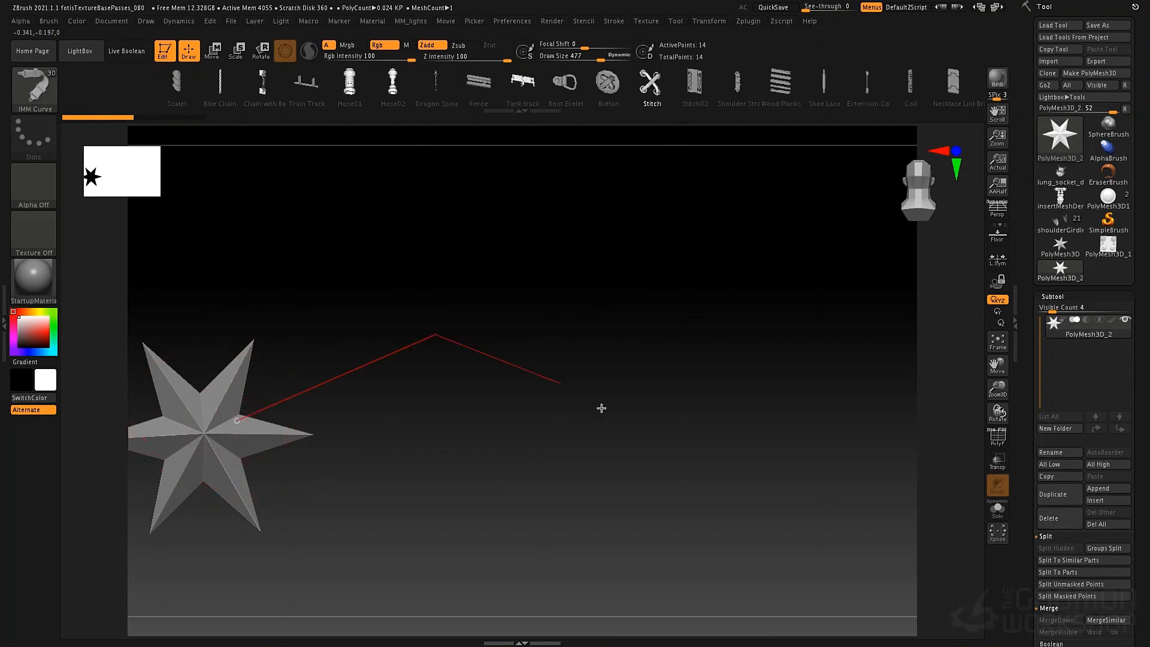
drag(601, 408, 817, 279)
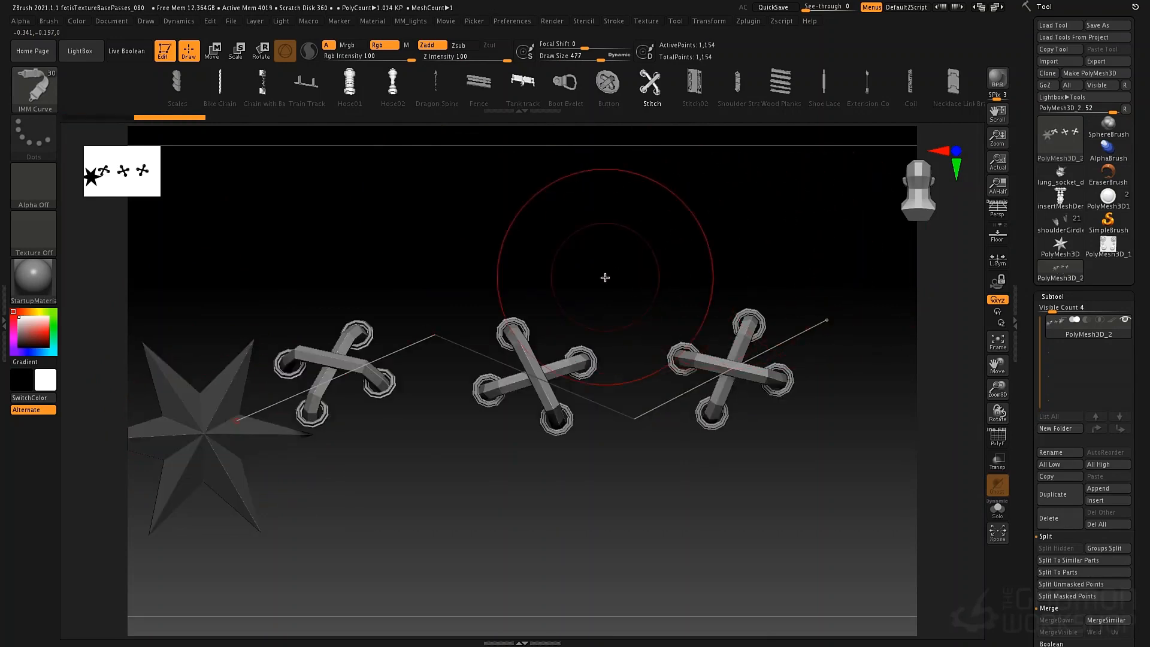
key(ctrl+z)
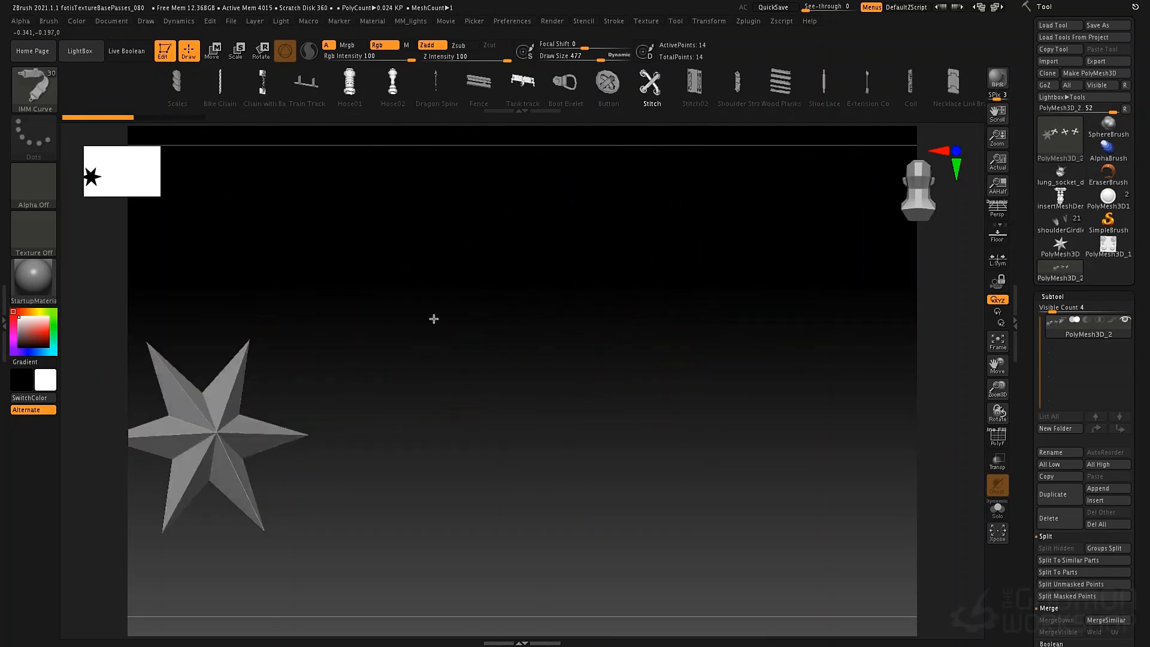
Step: Replace the star with a PolyCylinder through the gizmo's transform types, increase its mesh divisions and return to Draw mode
shift+drag(381, 318, 491, 340)
key(w)
click(325, 332)
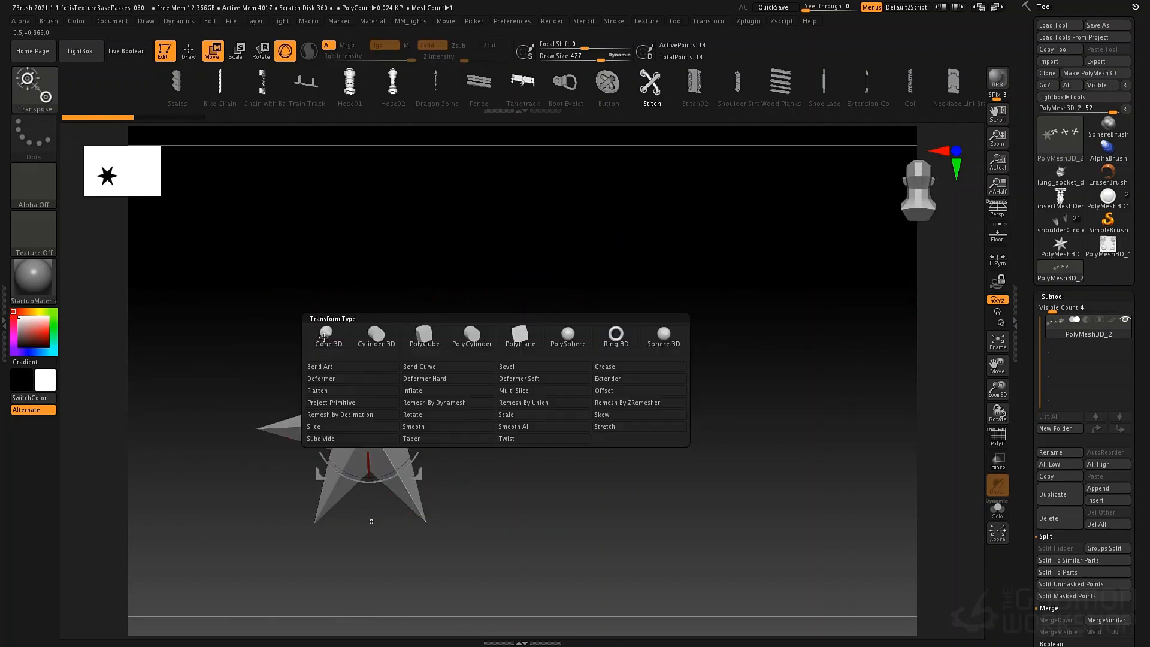
click(469, 341)
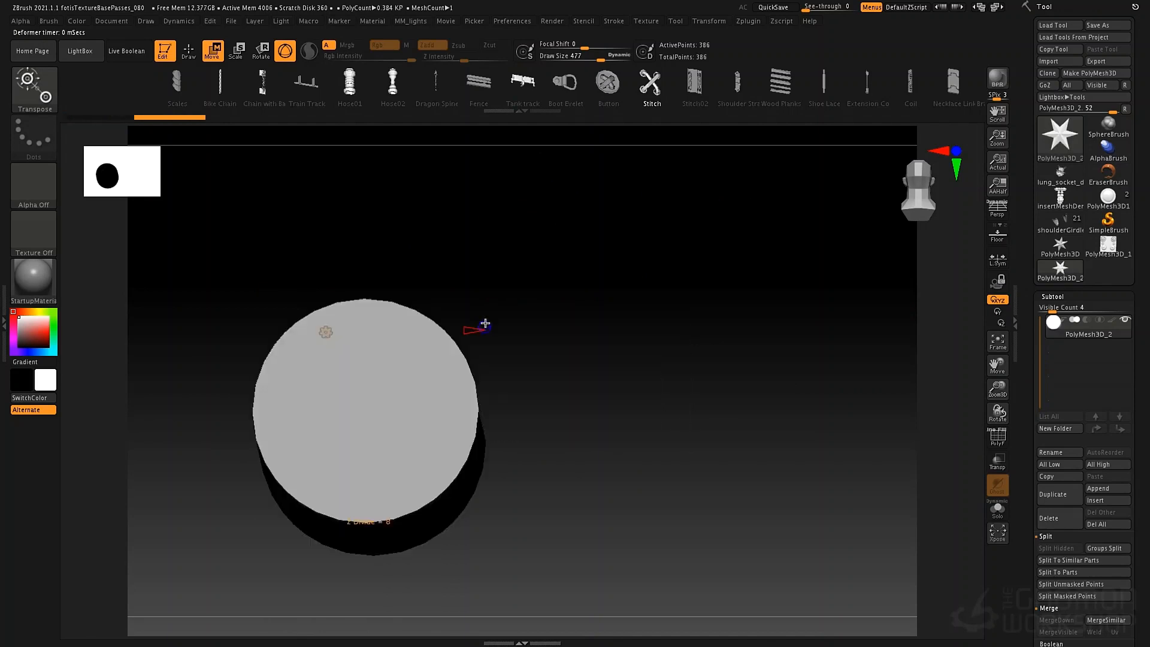
drag(491, 282, 501, 234)
drag(430, 371, 455, 369)
drag(510, 325, 510, 260)
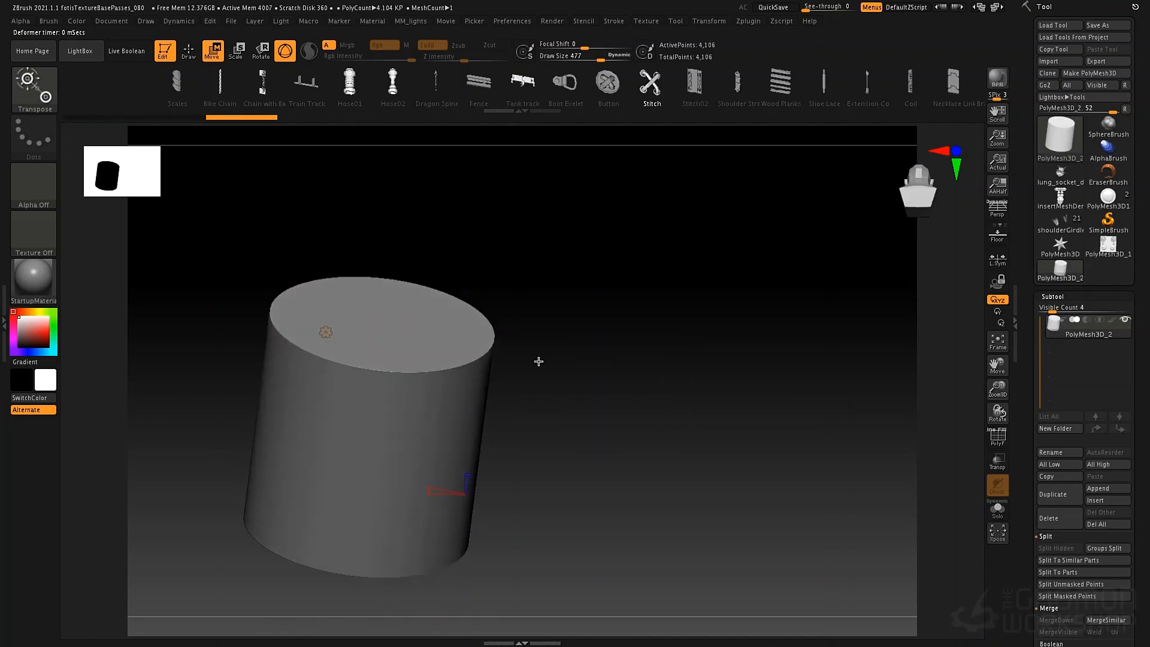
key(q)
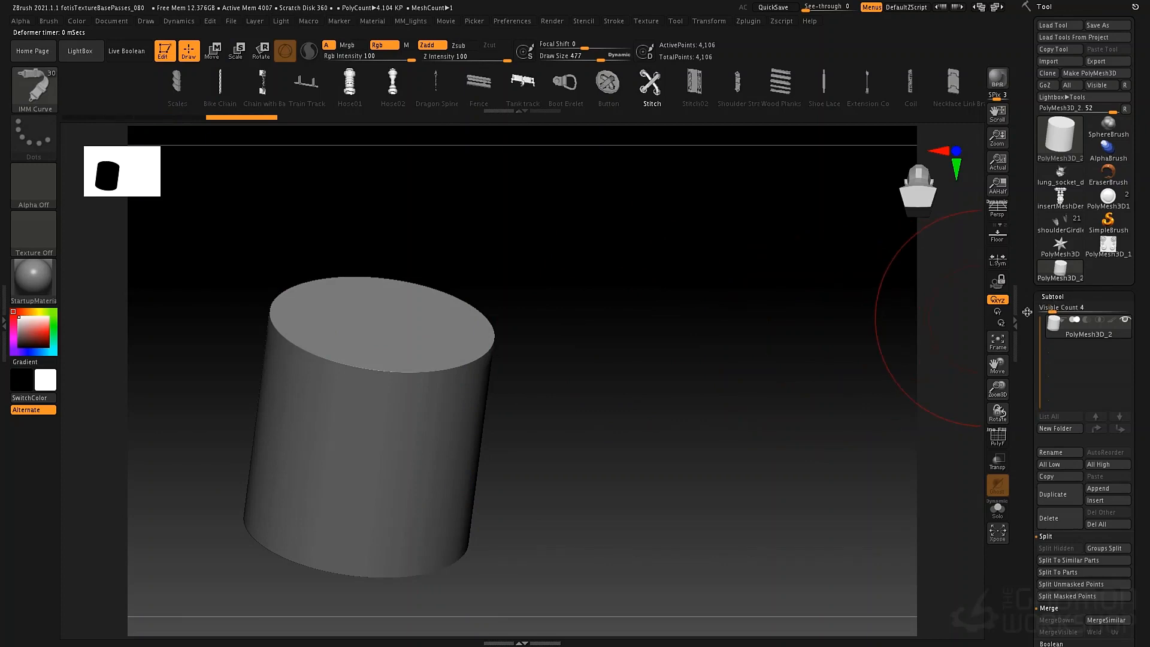
Step: Try a Stitch curve across the cylinder's side at draw size 223, and undo it
drag(1026, 312, 1028, 225)
drag(694, 407, 647, 375)
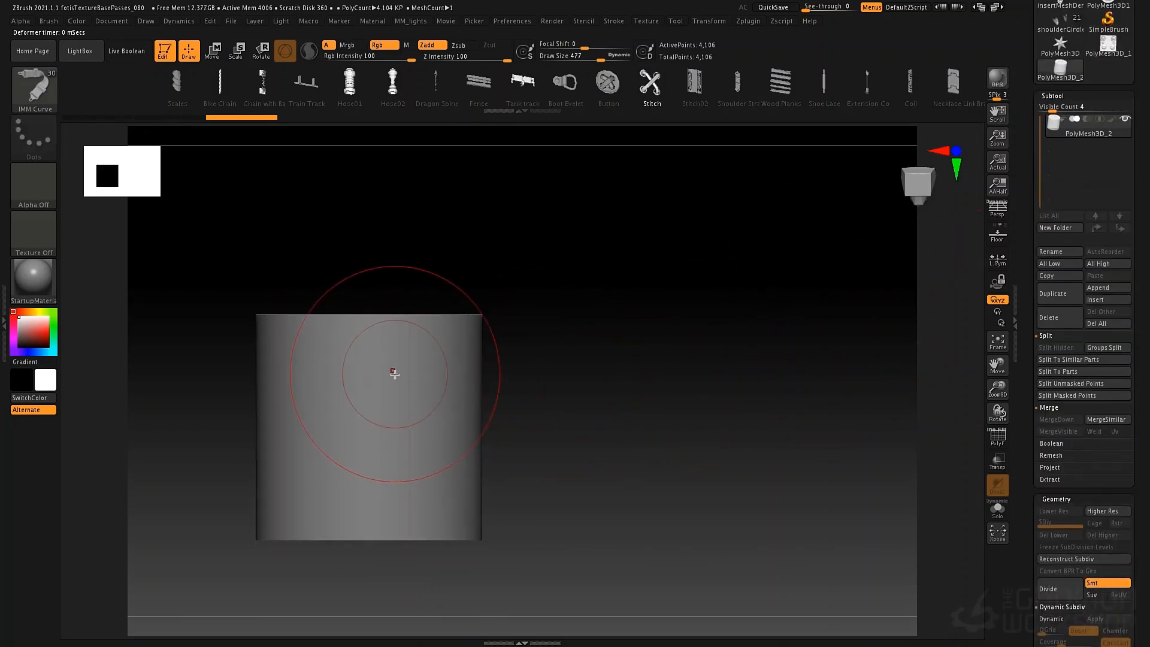
key(space)
drag(394, 373, 383, 380)
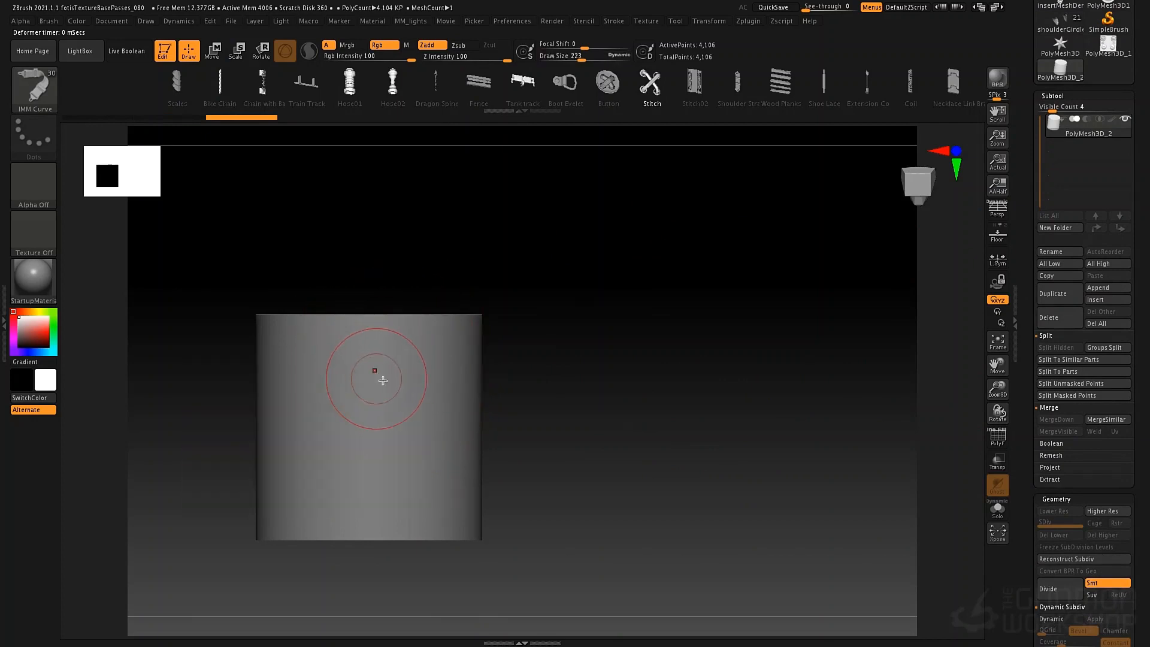
drag(291, 417, 291, 416)
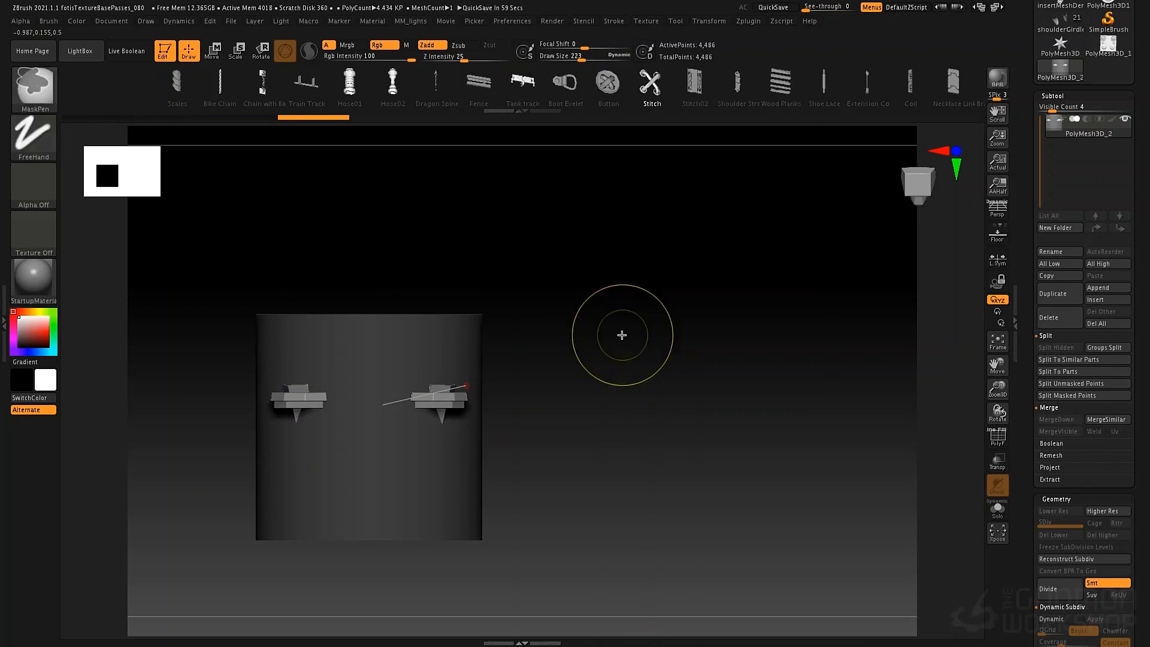
key(ctrl+z)
Step: Reduce the IMM Curve brush's draw size to 58 for smaller stitches
key(space)
drag(614, 289, 608, 298)
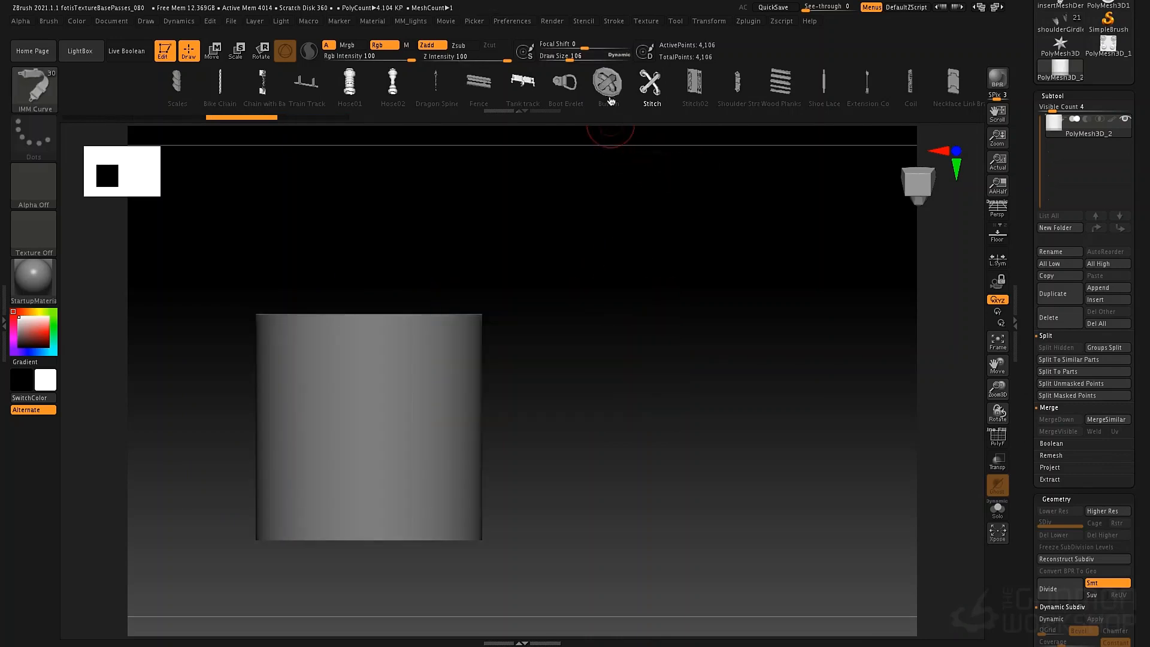
key(space)
drag(641, 249, 617, 260)
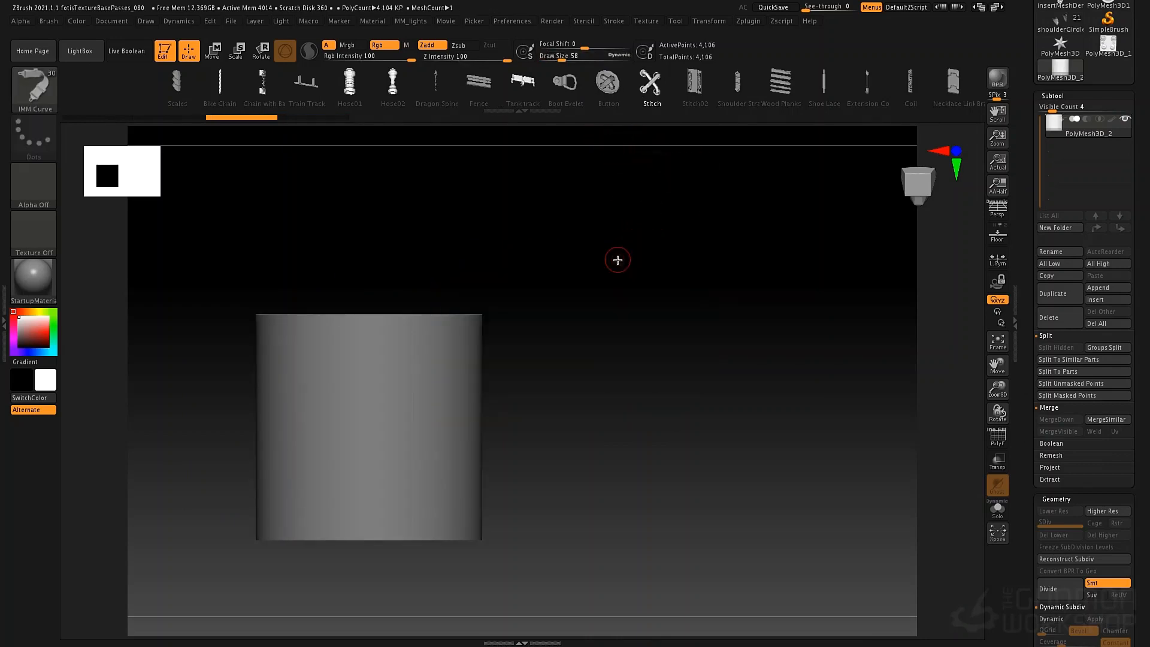
Step: Try a row of small Stitch meshes across the cylinder's side, inspect it from another angle and undo it
drag(334, 407, 296, 403)
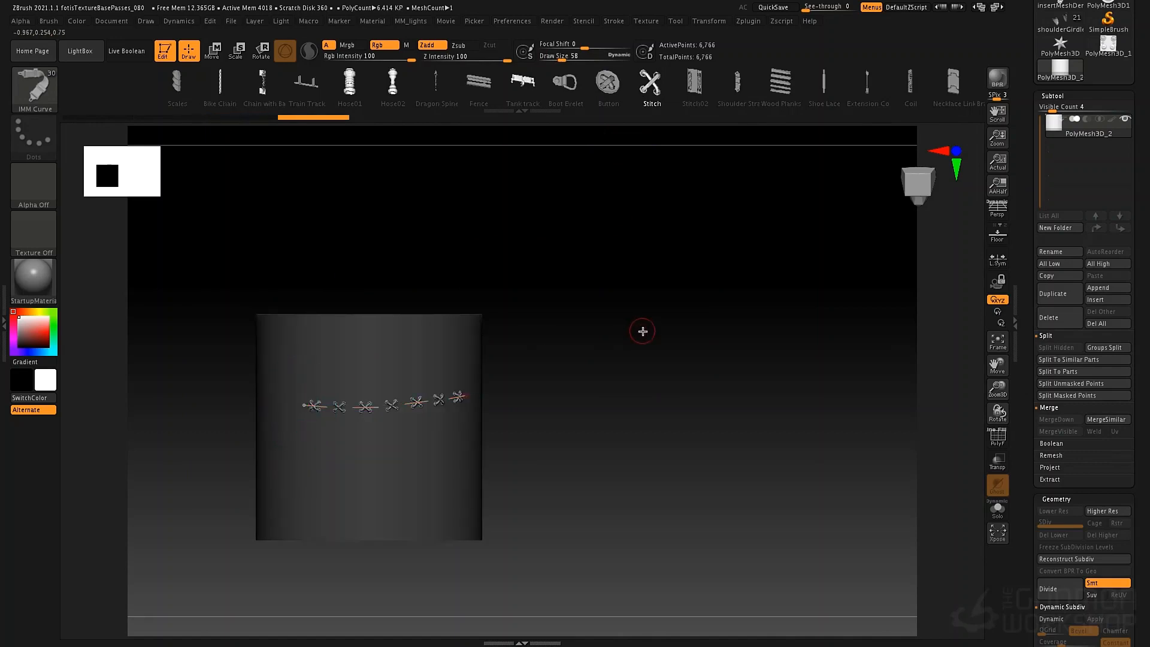
mouse_move(641, 329)
mouse_down()
mouse_move(606, 327)
mouse_move(649, 329)
mouse_move(631, 329)
mouse_up()
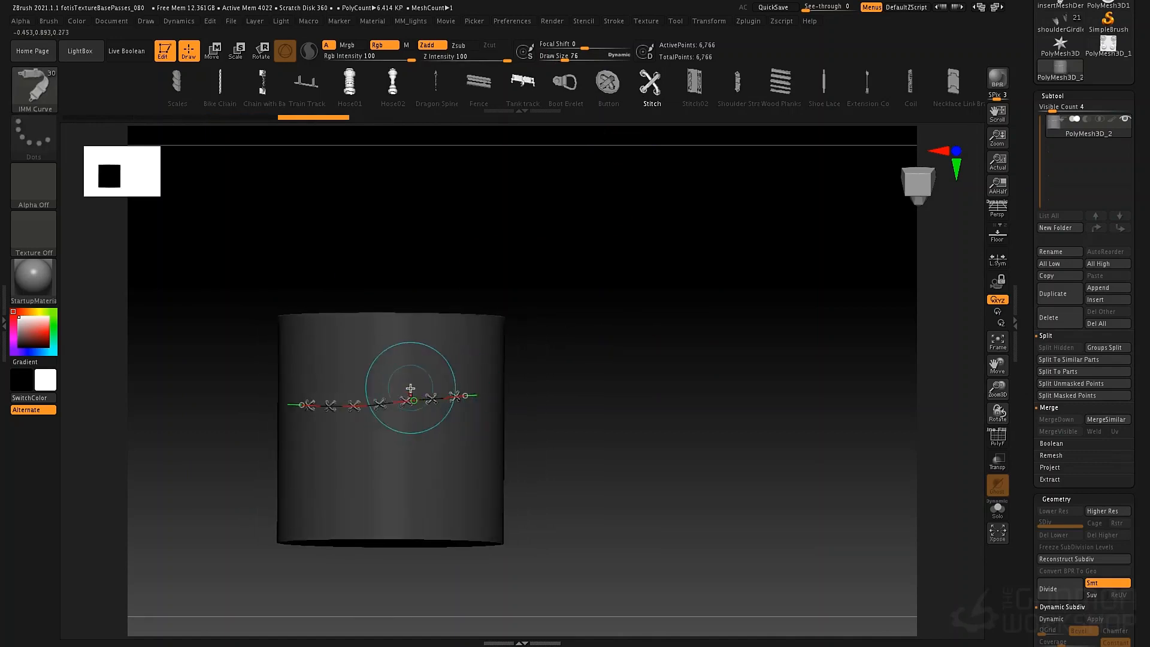
key(ctrl+z)
drag(539, 294, 545, 280)
key(ctrl+z)
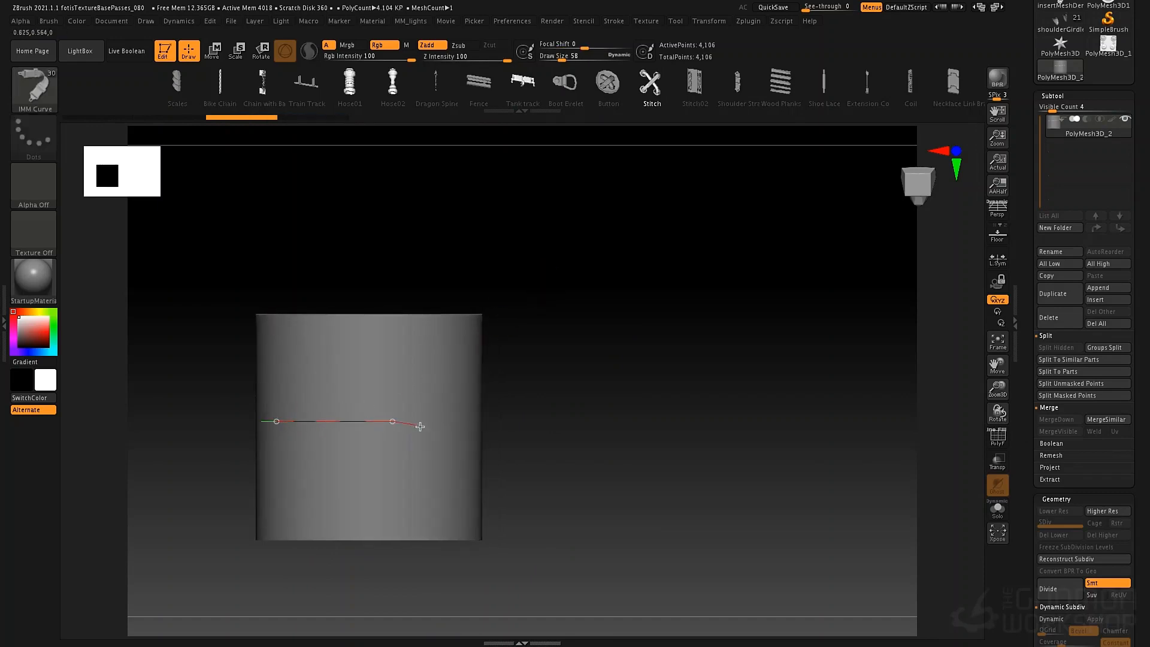
Step: Lay a row of Stitch meshes across the cylinder's side at draw size 76 and pull its middle upward
drag(668, 427, 679, 429)
mouse_move(634, 360)
mouse_down()
mouse_move(521, 375)
mouse_move(675, 359)
mouse_move(613, 349)
mouse_move(625, 327)
mouse_move(673, 333)
mouse_move(588, 362)
mouse_move(610, 363)
mouse_up()
key(space)
click(412, 419)
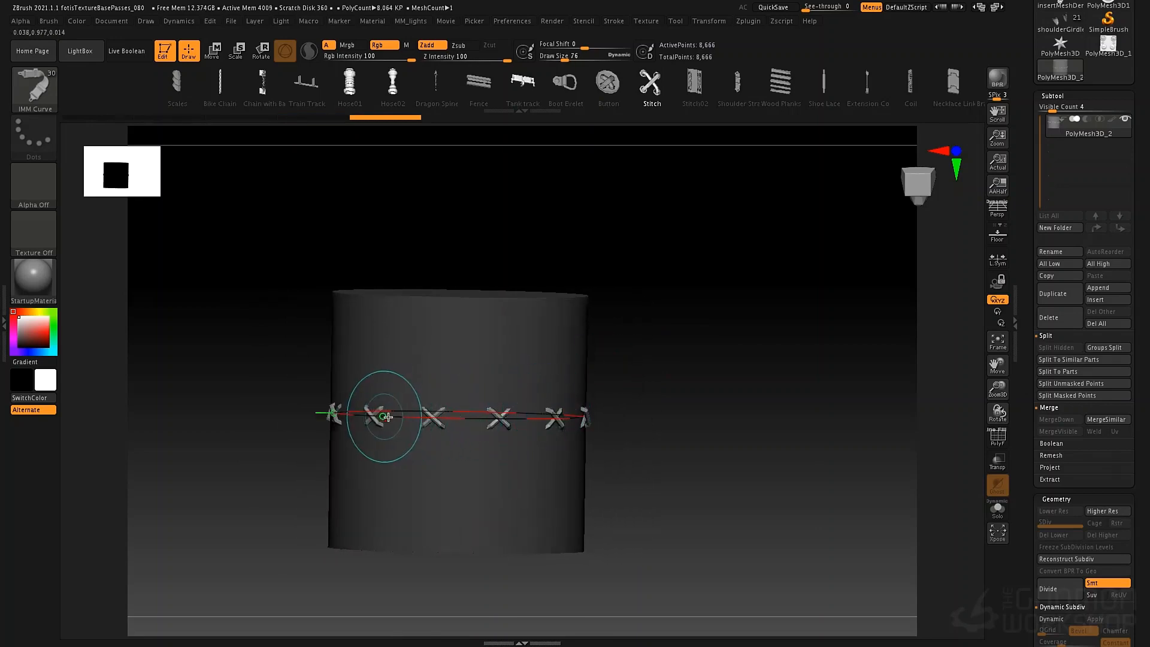
click(455, 416)
mouse_move(447, 431)
mouse_down()
mouse_move(447, 442)
mouse_move(457, 375)
mouse_move(432, 479)
mouse_move(490, 442)
mouse_up()
drag(492, 398, 492, 396)
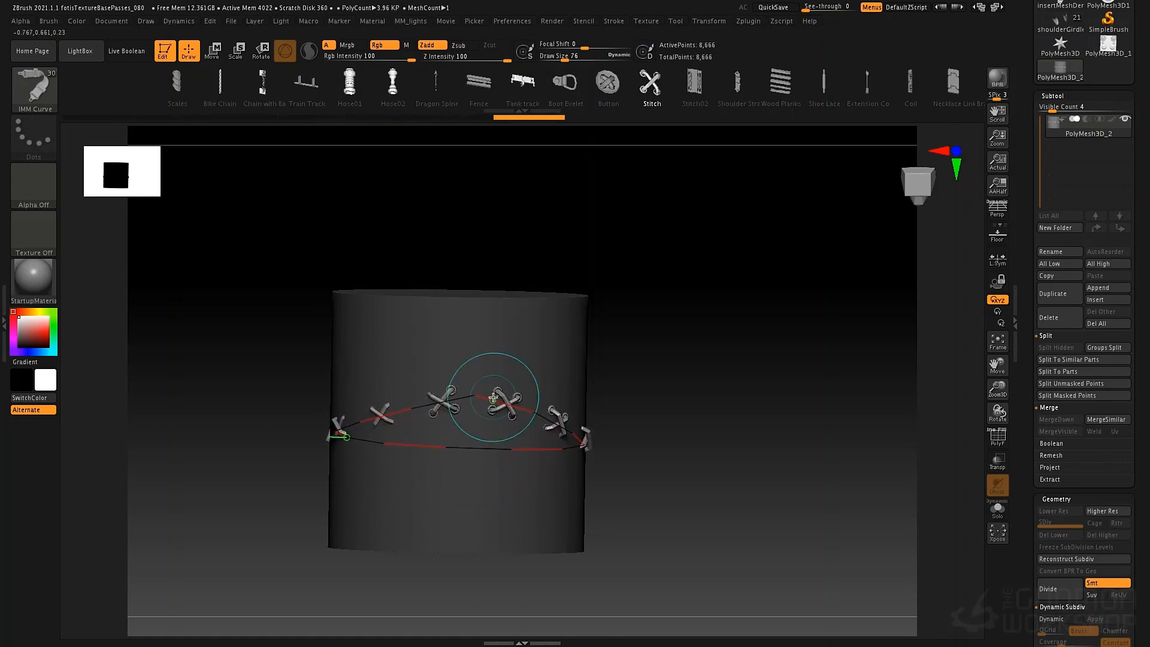
Step: Reshape the stitch curve on the cylinder's side and raise the draw size to 198 for larger stitches
key(space)
drag(720, 379, 714, 379)
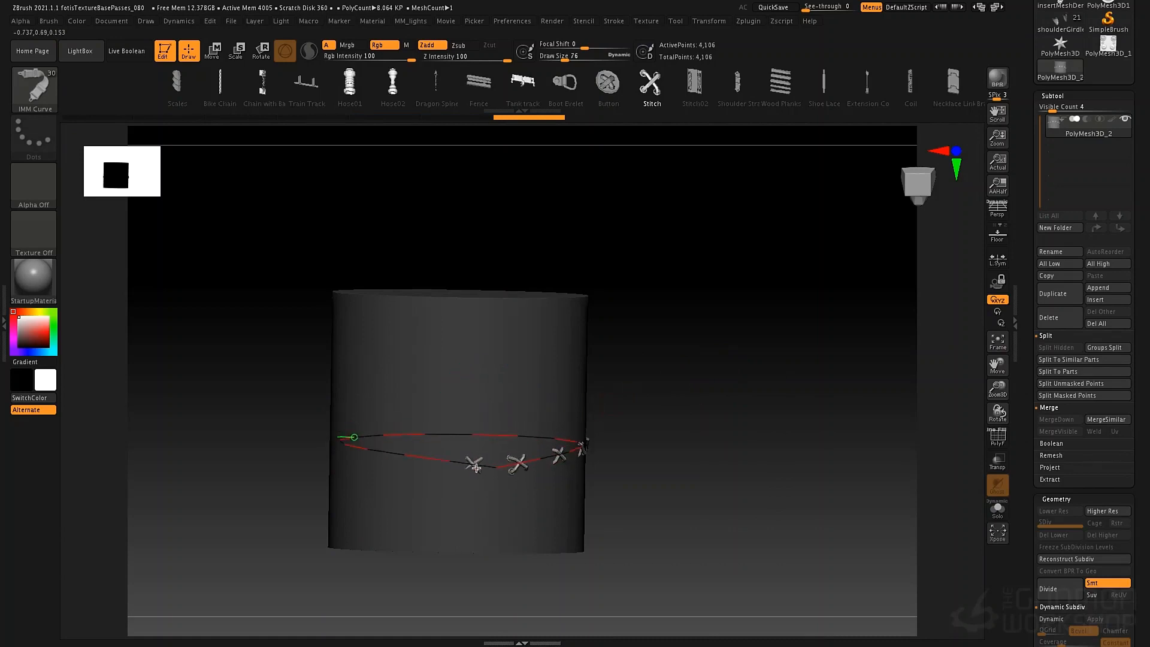
click(475, 420)
key(space)
click(693, 375)
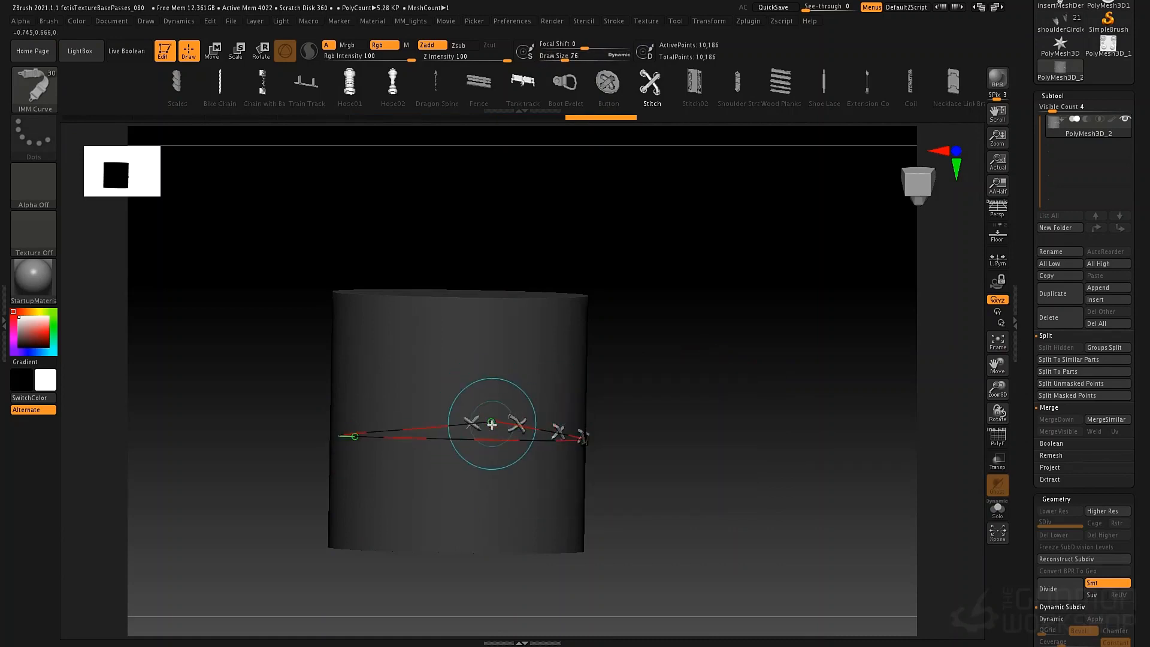
drag(671, 394, 677, 390)
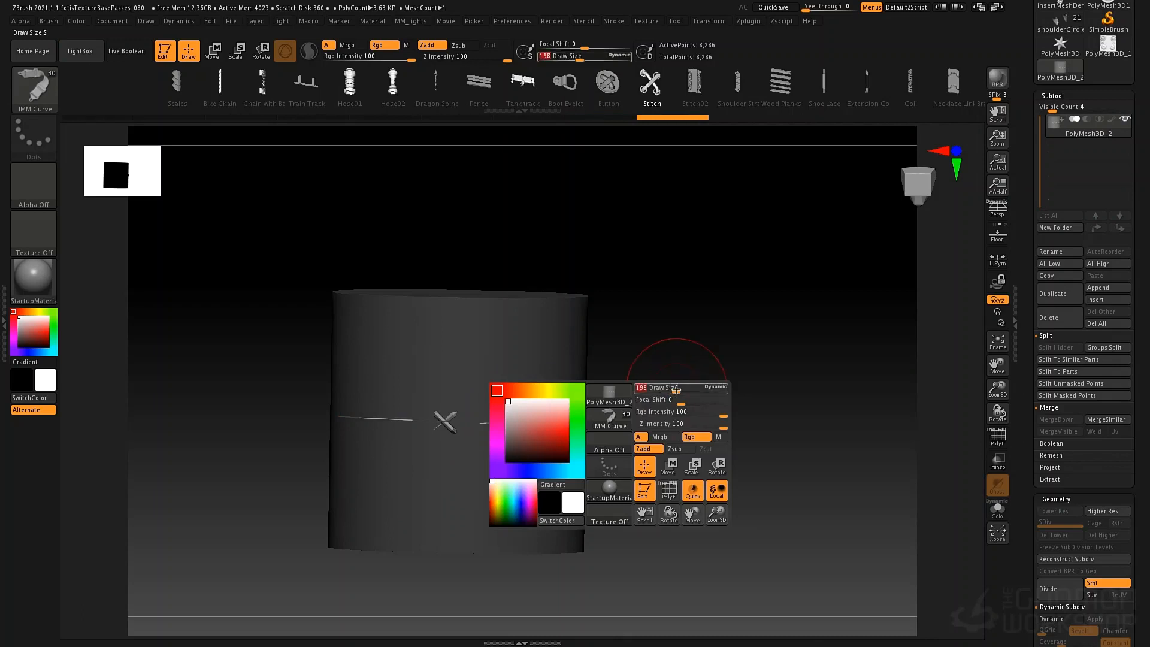
Step: Pull the stitch curve into a wide loop past the cylinder's upper edge, release the curve and inspect the stitches
mouse_move(523, 421)
mouse_down()
mouse_move(516, 444)
mouse_move(469, 406)
mouse_move(384, 413)
mouse_move(376, 386)
mouse_up()
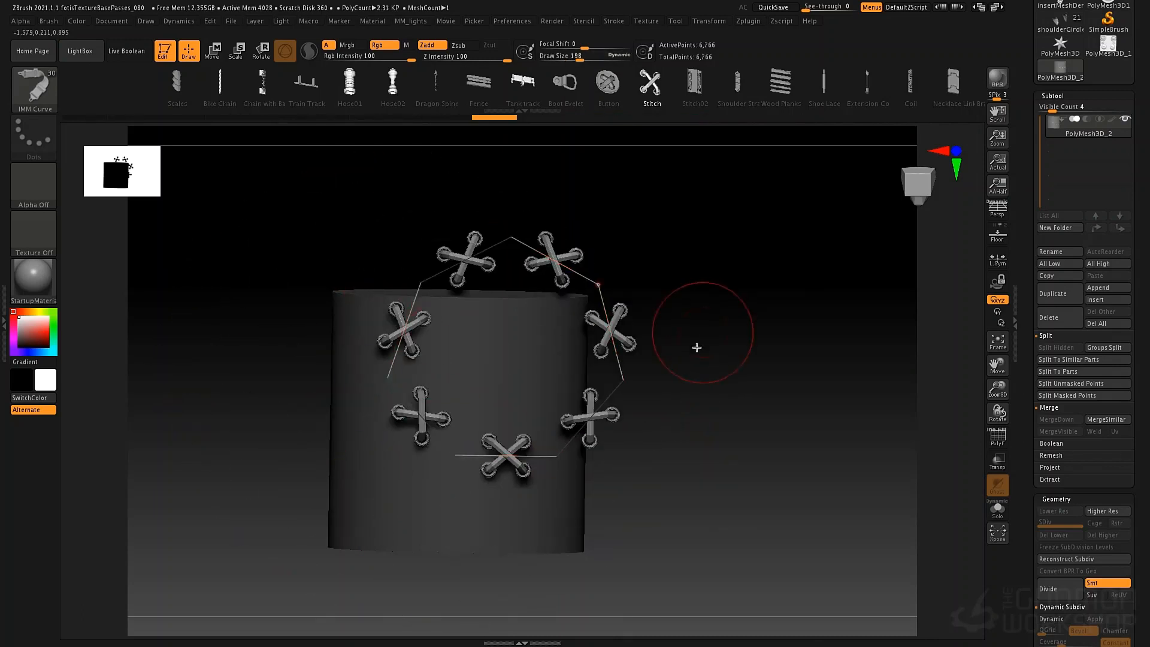
click(360, 543)
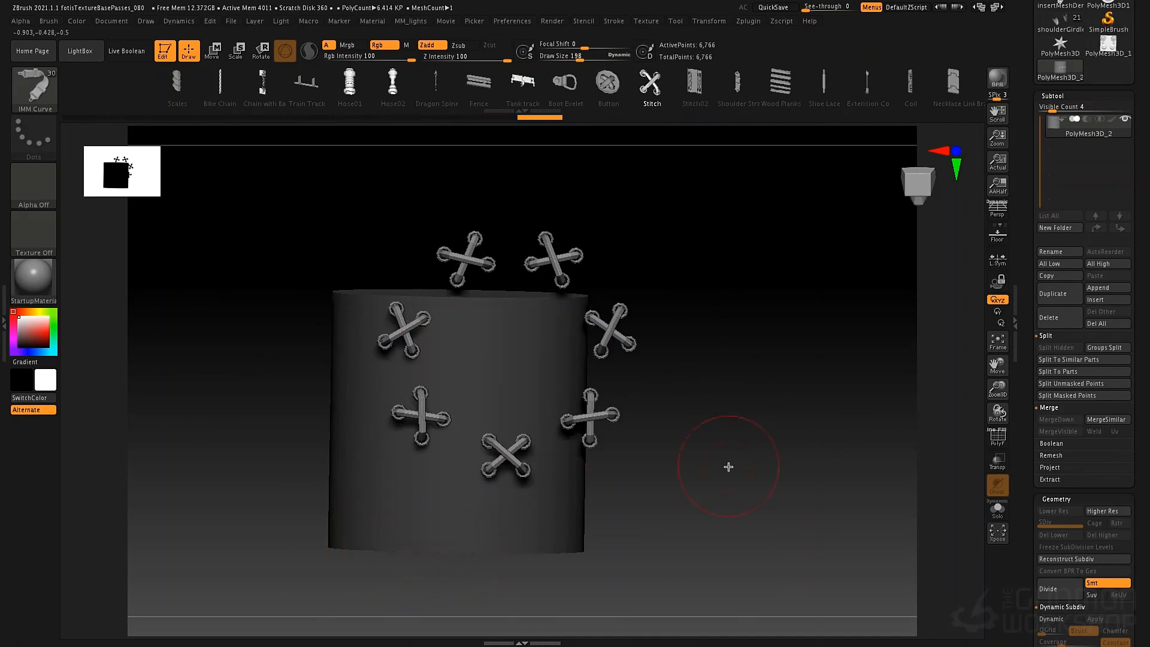
drag(742, 428, 621, 390)
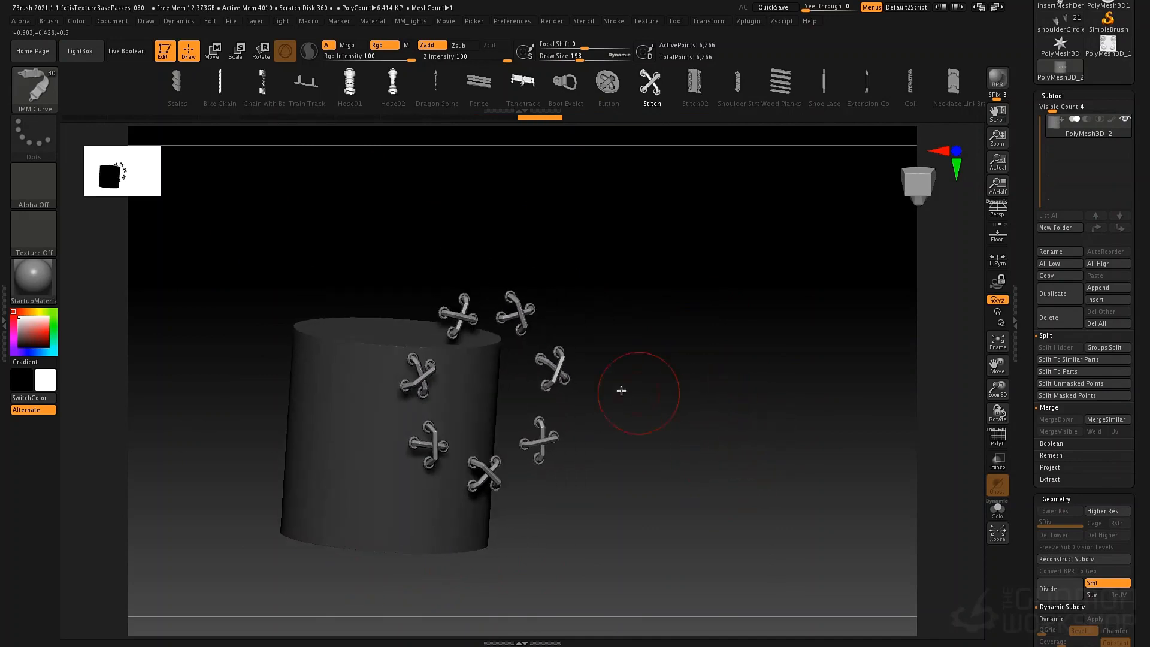
drag(677, 350, 706, 415)
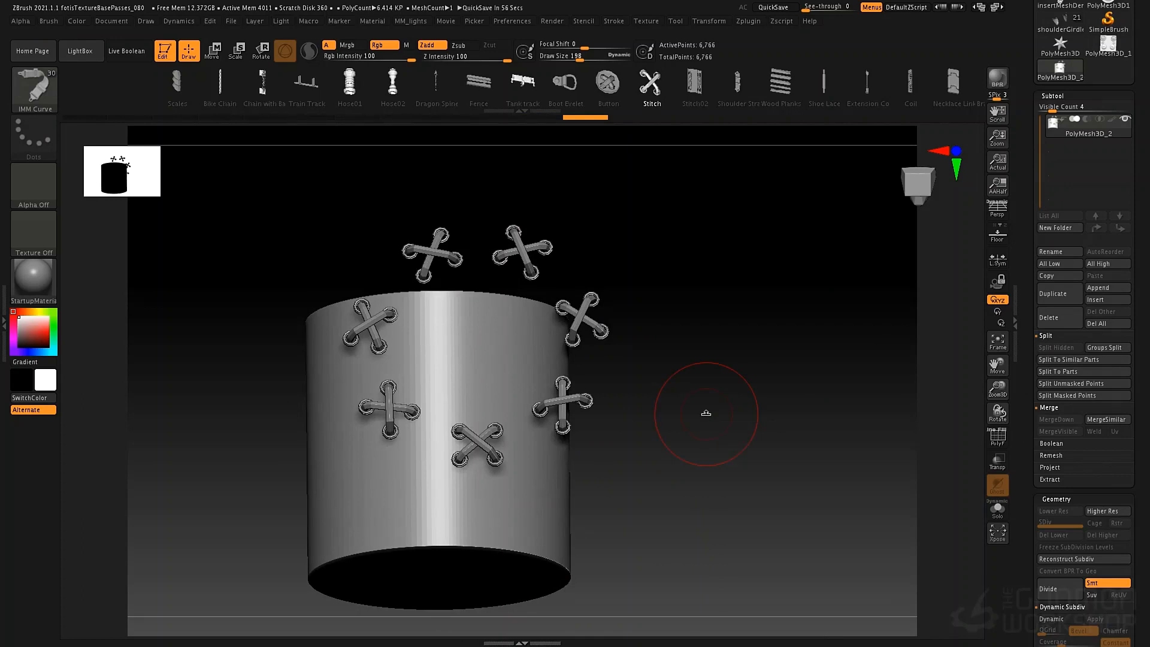
drag(711, 376, 794, 378)
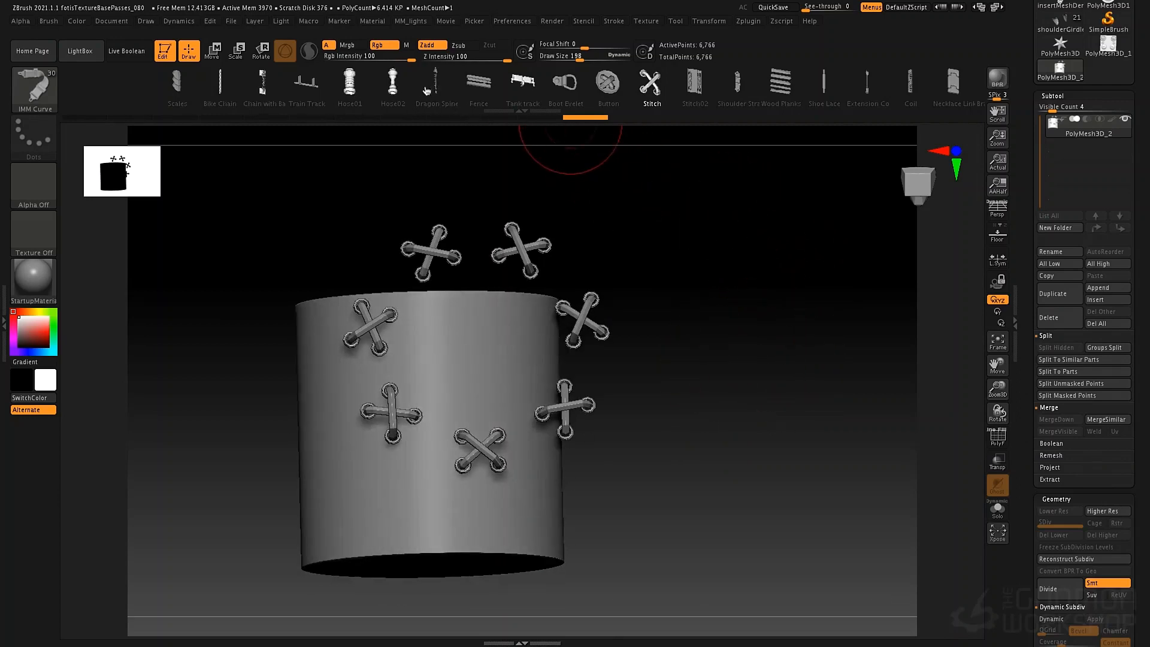
Step: Draw a chain-with-base curve from the cylinder's side out into empty space and enlarge it to draw size 342
click(278, 93)
mouse_move(634, 281)
shift+mouse_down()
mouse_move(663, 307)
mouse_move(738, 280)
shift+mouse_up()
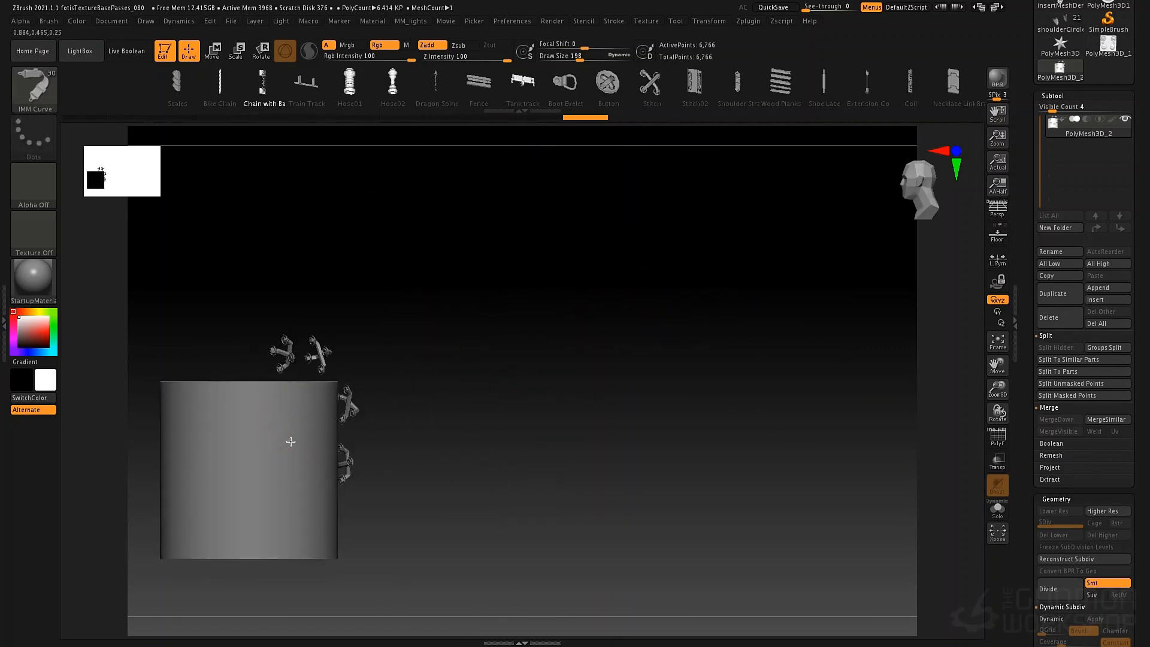
drag(798, 395, 798, 395)
key(space)
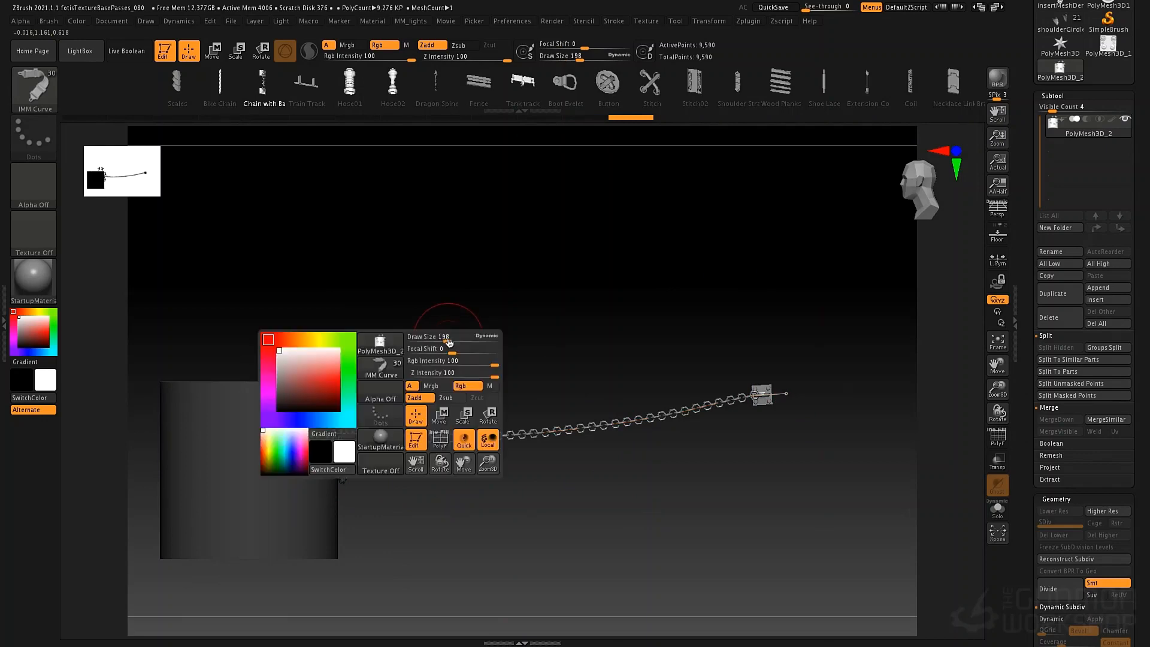
drag(449, 340, 466, 349)
click(480, 426)
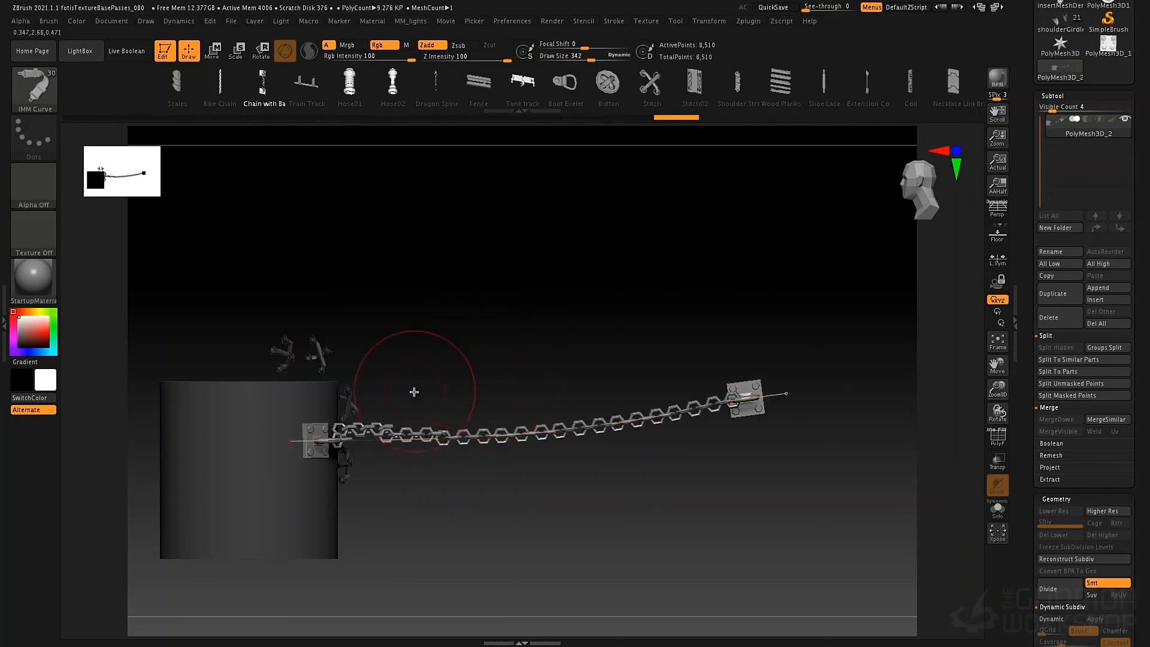
Step: Move the chain's starting plate farther onto the cylinder's side and turn on PolyFrame to inspect the chain's polygroups
drag(290, 442, 234, 438)
drag(518, 336, 518, 352)
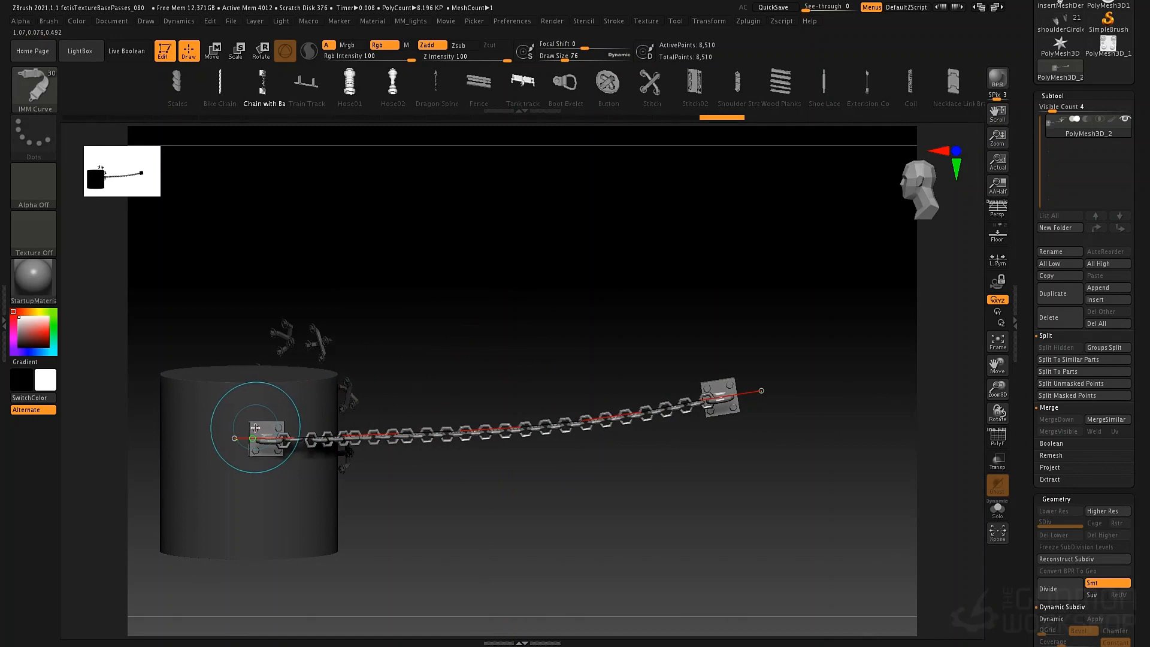
key(shift+f)
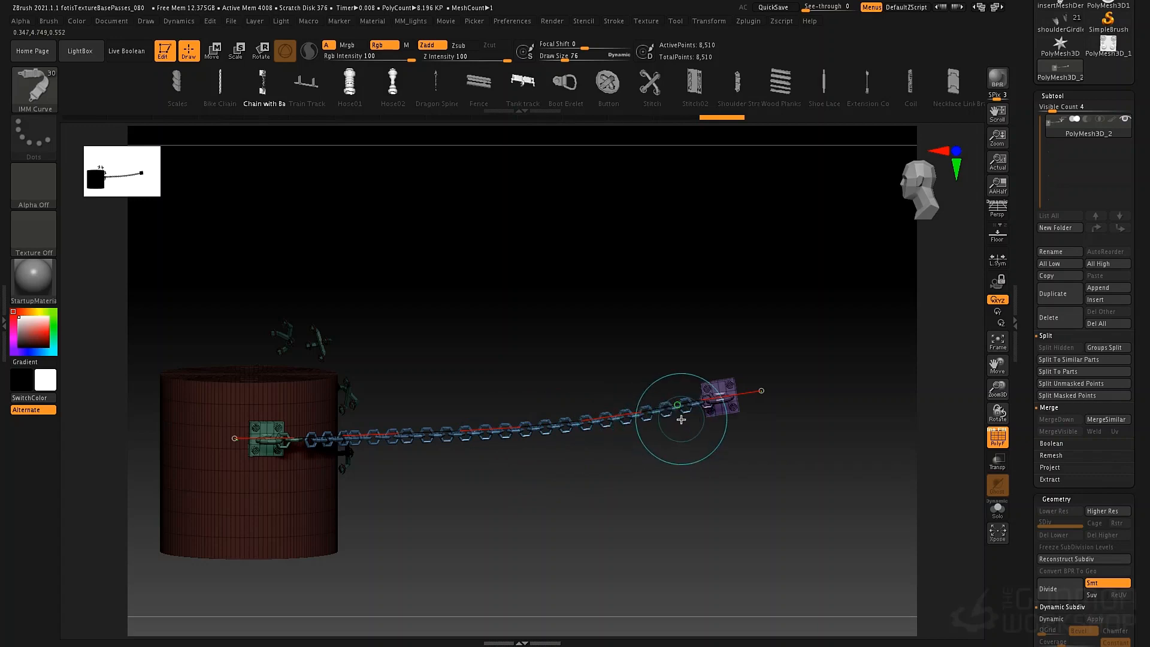
drag(746, 449, 741, 431)
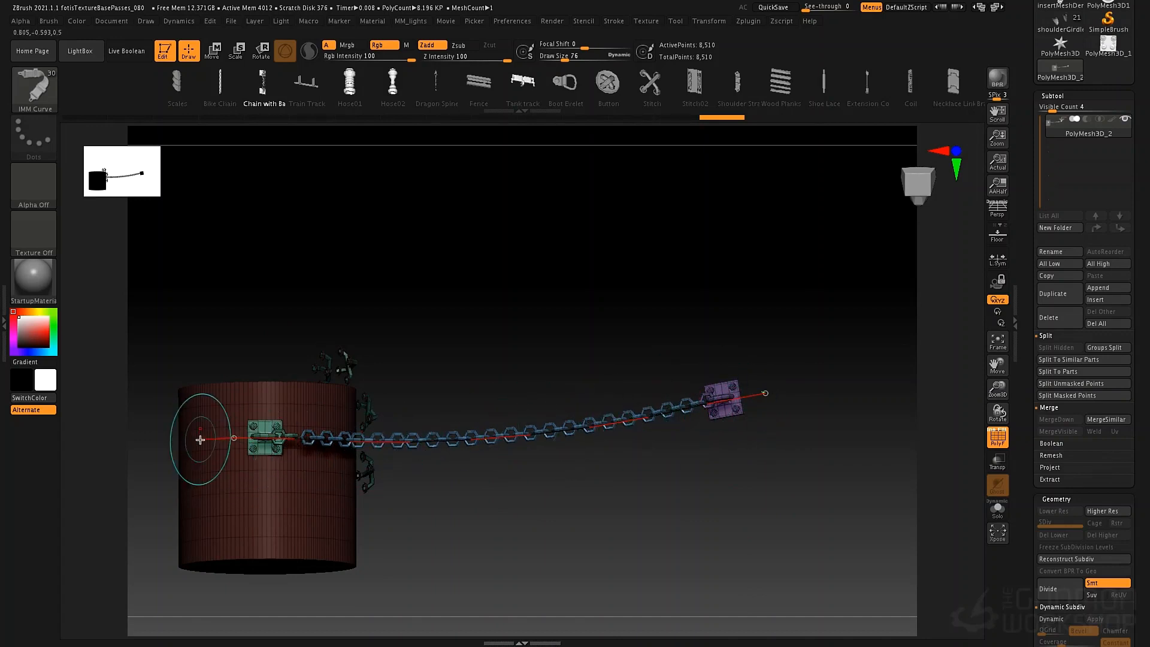
drag(497, 284, 500, 303)
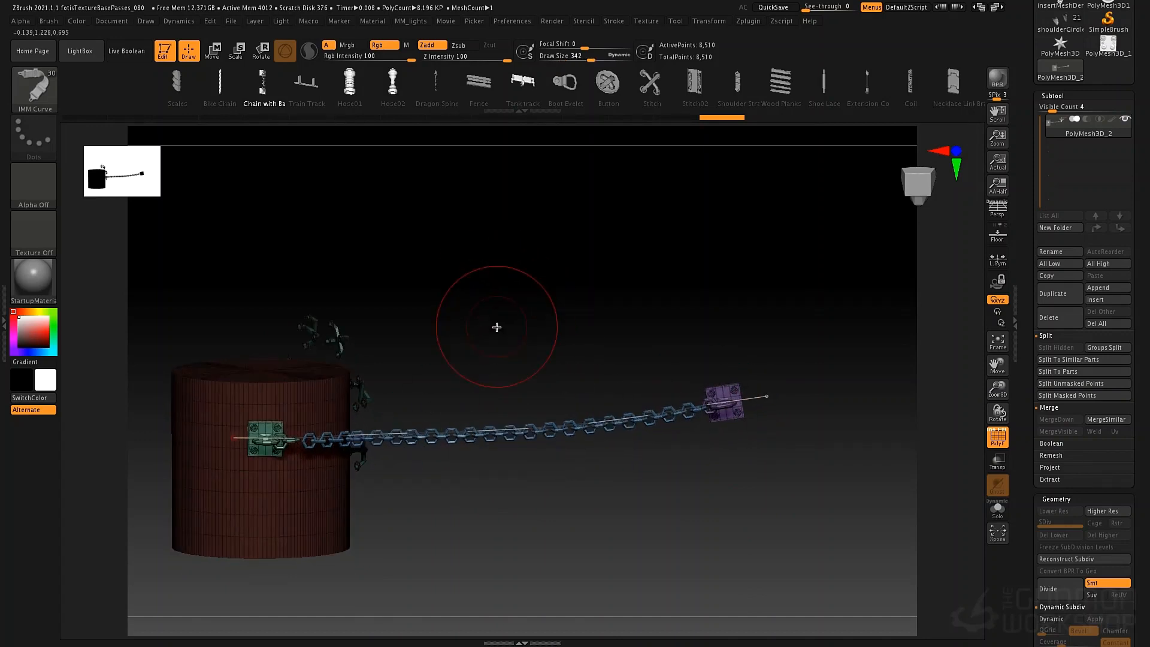
Step: Switch the active tool from the cylinder to the star and on to the lung_socket_decimated model
click(1062, 51)
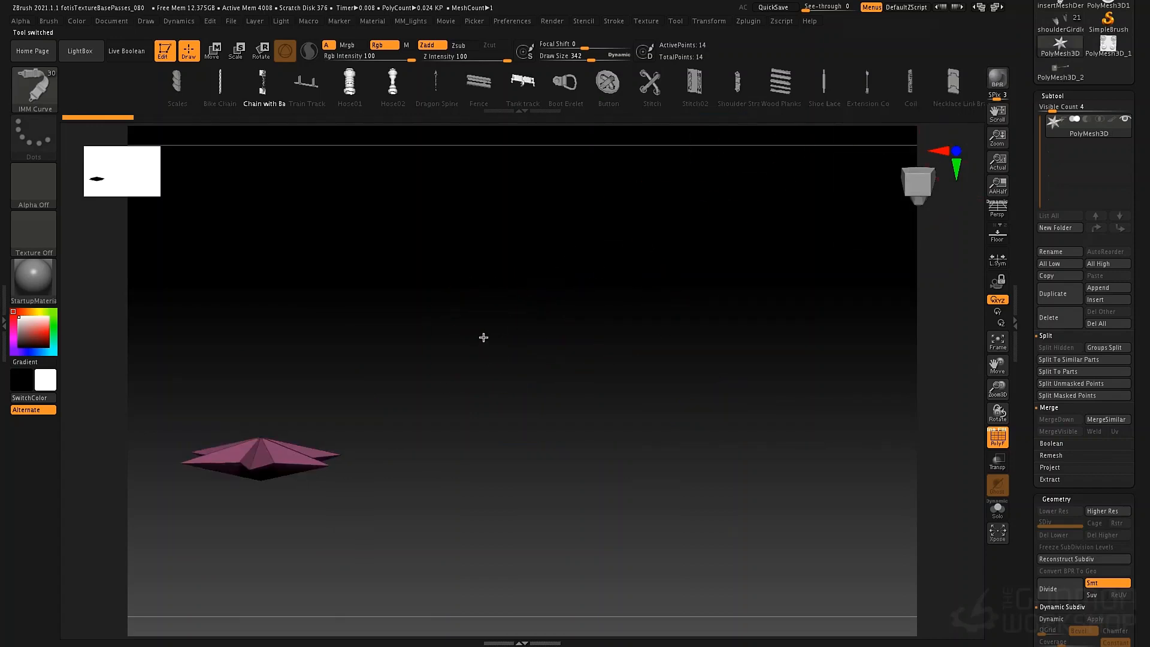
shift+drag(483, 336, 487, 231)
alt+drag(503, 332, 701, 300)
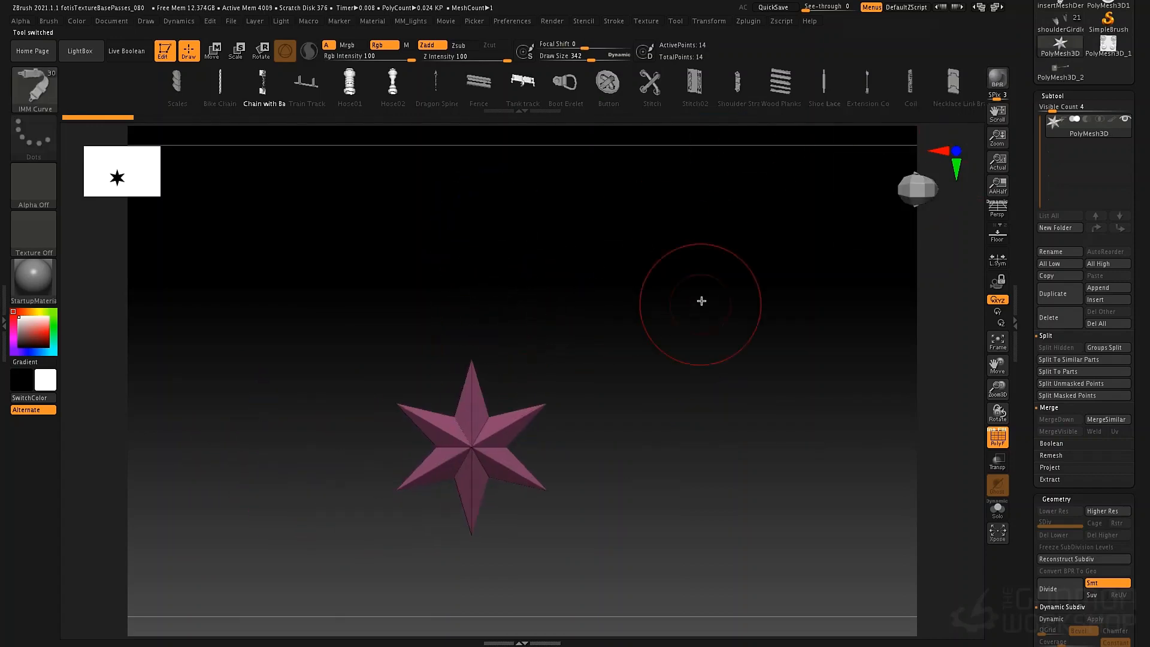
drag(1027, 118, 1021, 221)
click(1060, 144)
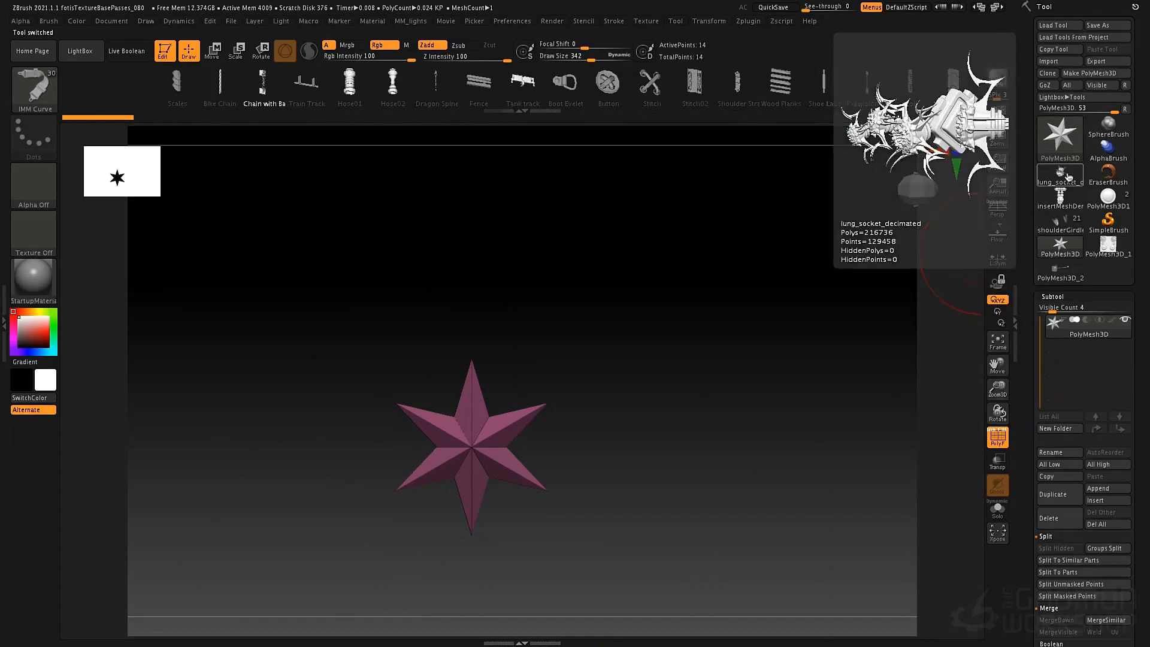
click(1069, 176)
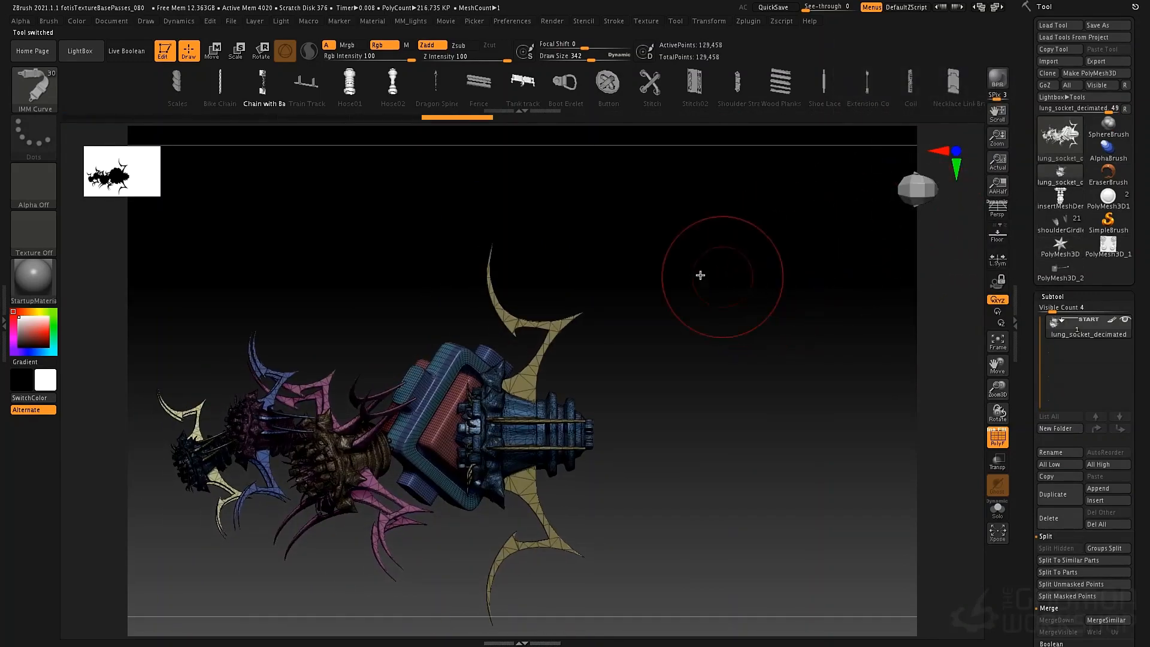
Step: Step back through the lung socket's undo history to an early stage of its construction
key(ctrl+z)
key(ctrl+z)
key(ctrl+z)
key(ctrl+z)
key(ctrl+z)
key(ctrl+z)
key(ctrl+z)
key(ctrl+z)
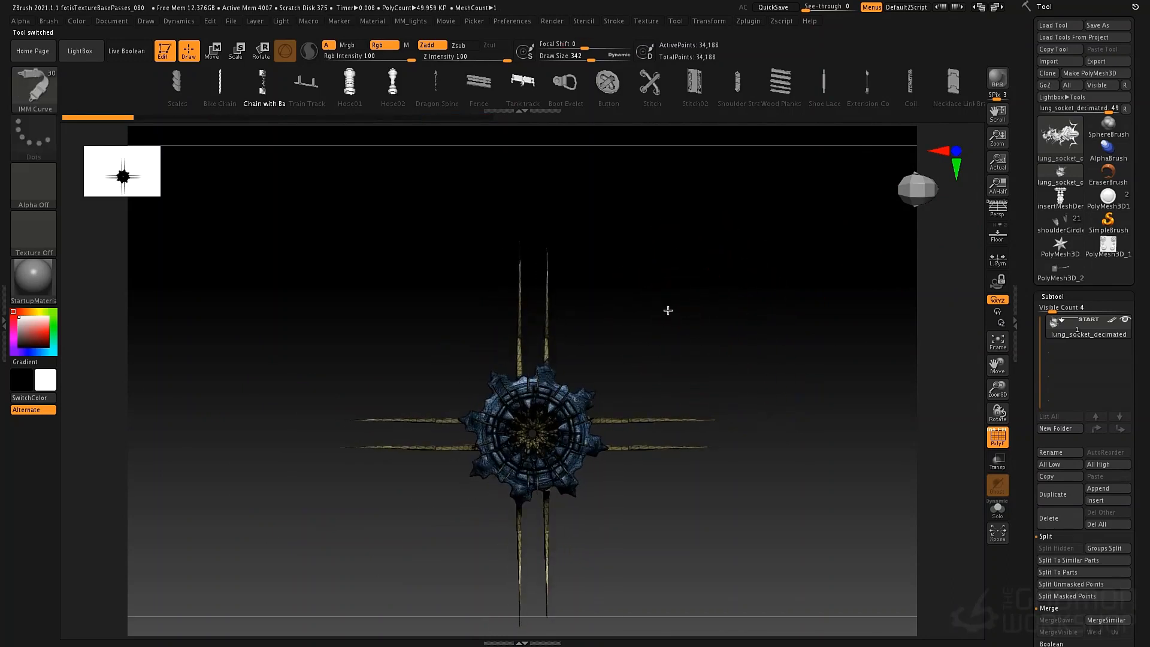
Step: Create a new InsertMesh brush from the lung socket in side view and try a test insertion, undoing it
mouse_move(691, 323)
alt+mouse_down()
mouse_move(655, 301)
mouse_move(654, 313)
mouse_move(662, 266)
alt+mouse_up()
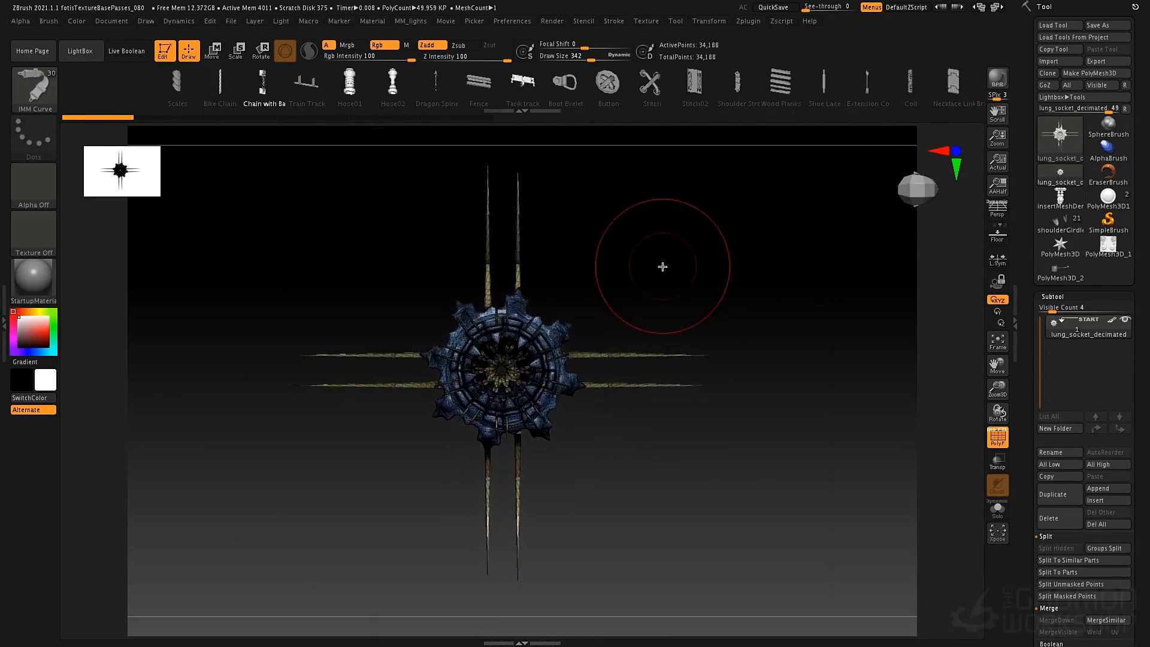
key(shift)
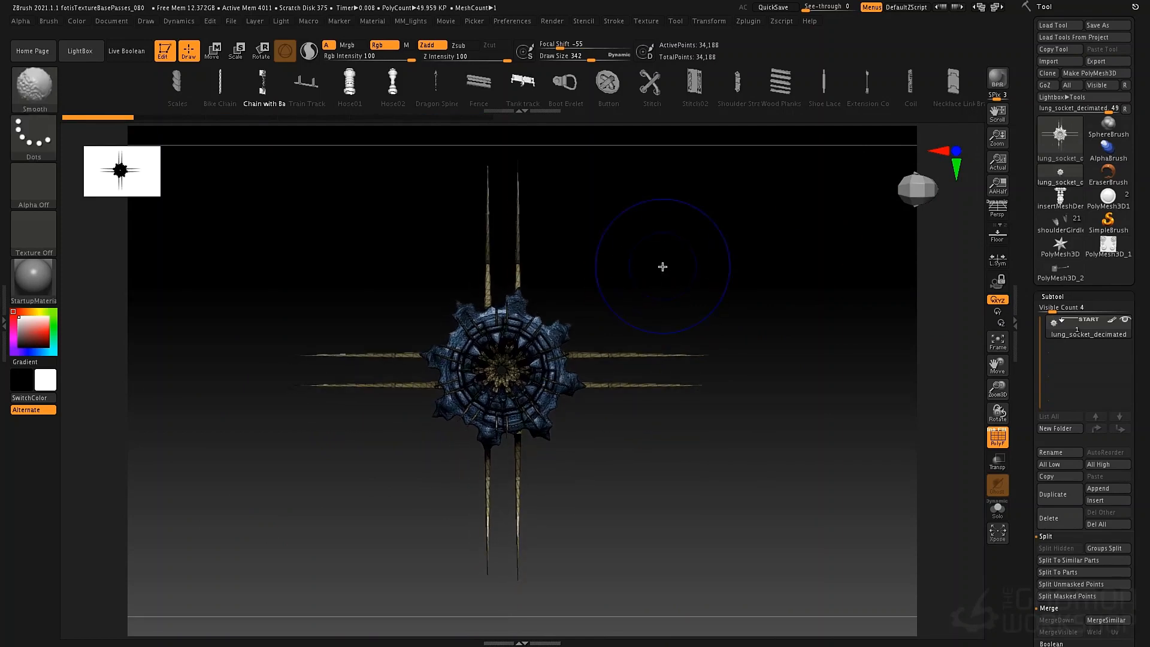
mouse_move(646, 269)
alt+mouse_down()
mouse_move(665, 289)
mouse_move(656, 275)
alt+mouse_up()
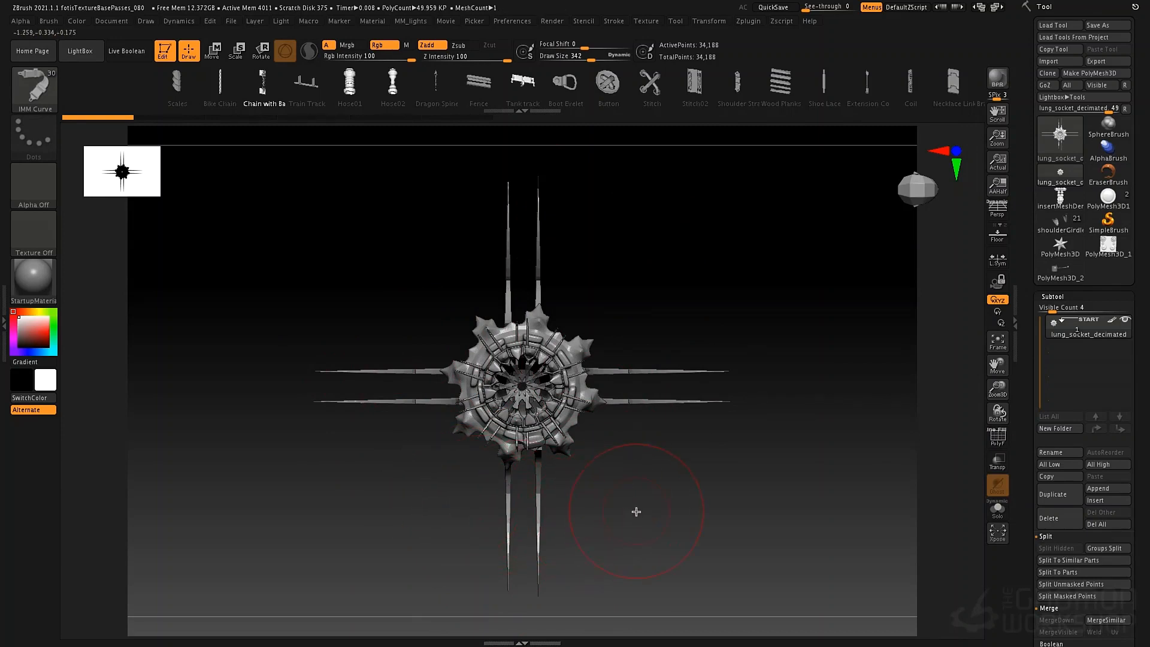
drag(654, 517, 651, 415)
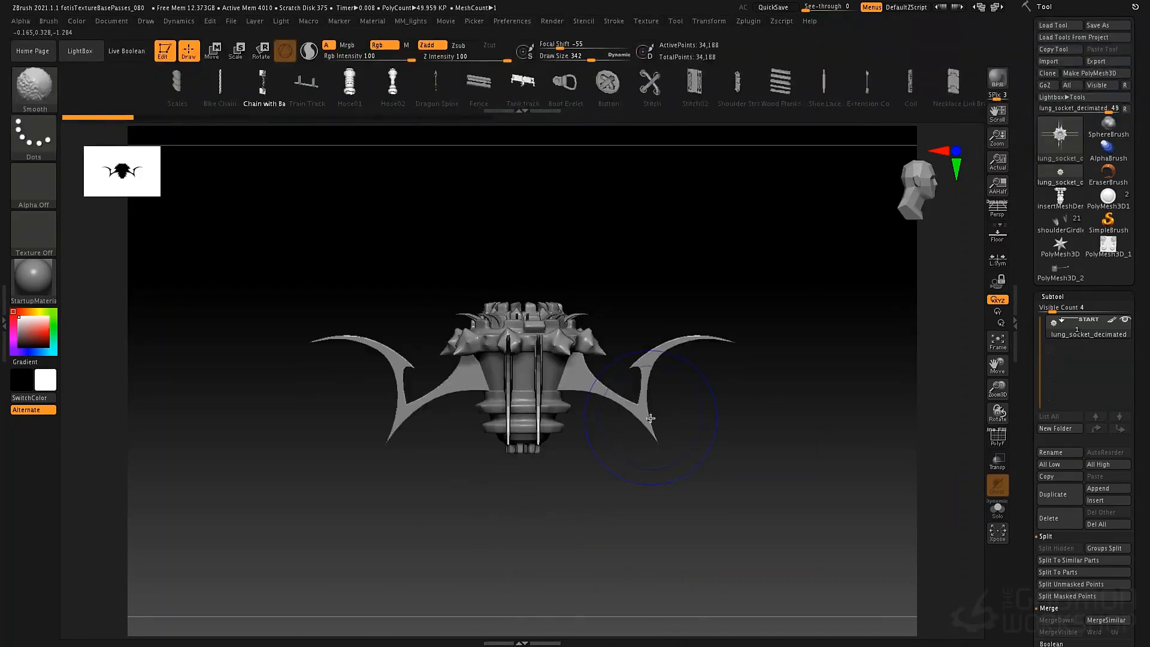
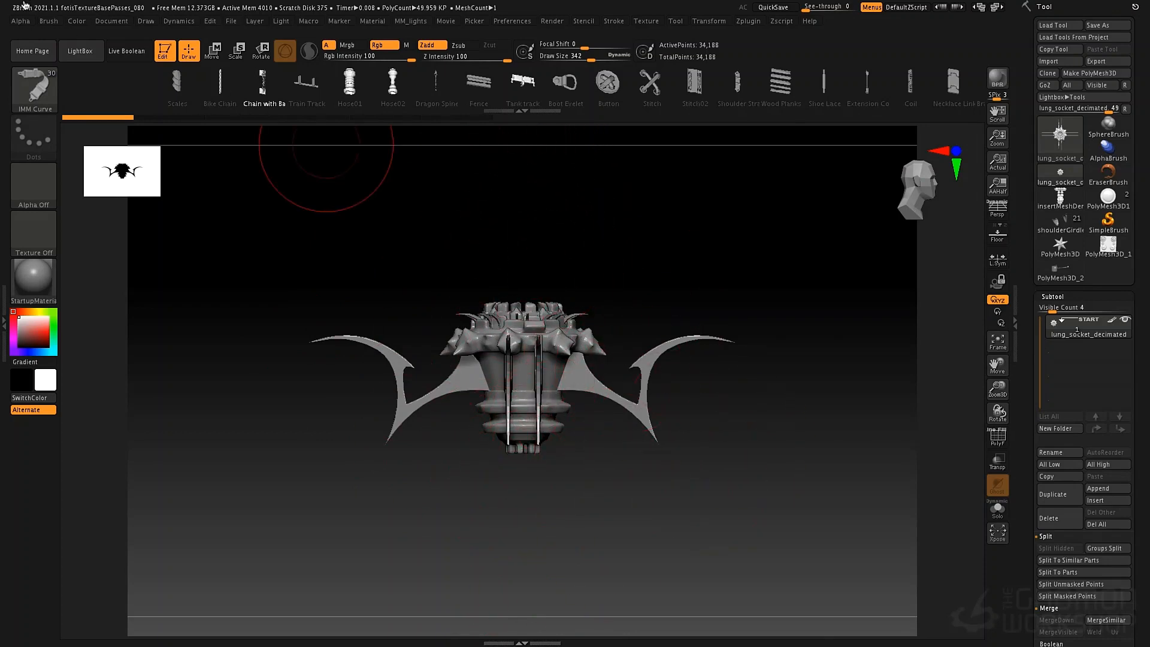
click(54, 24)
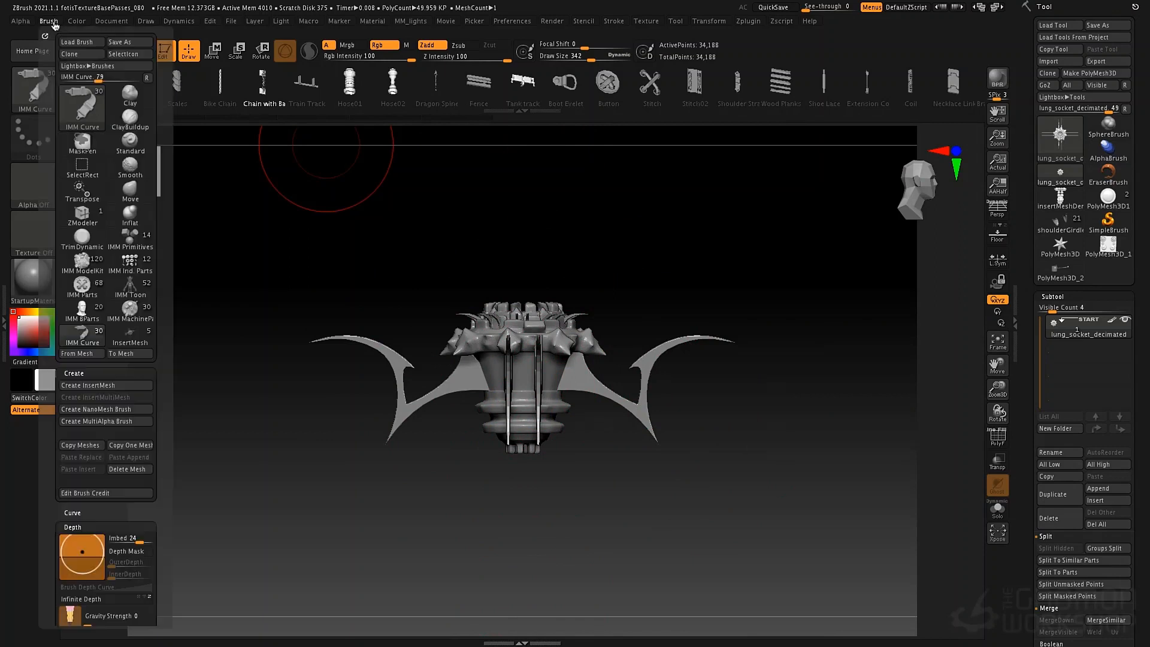
click(87, 385)
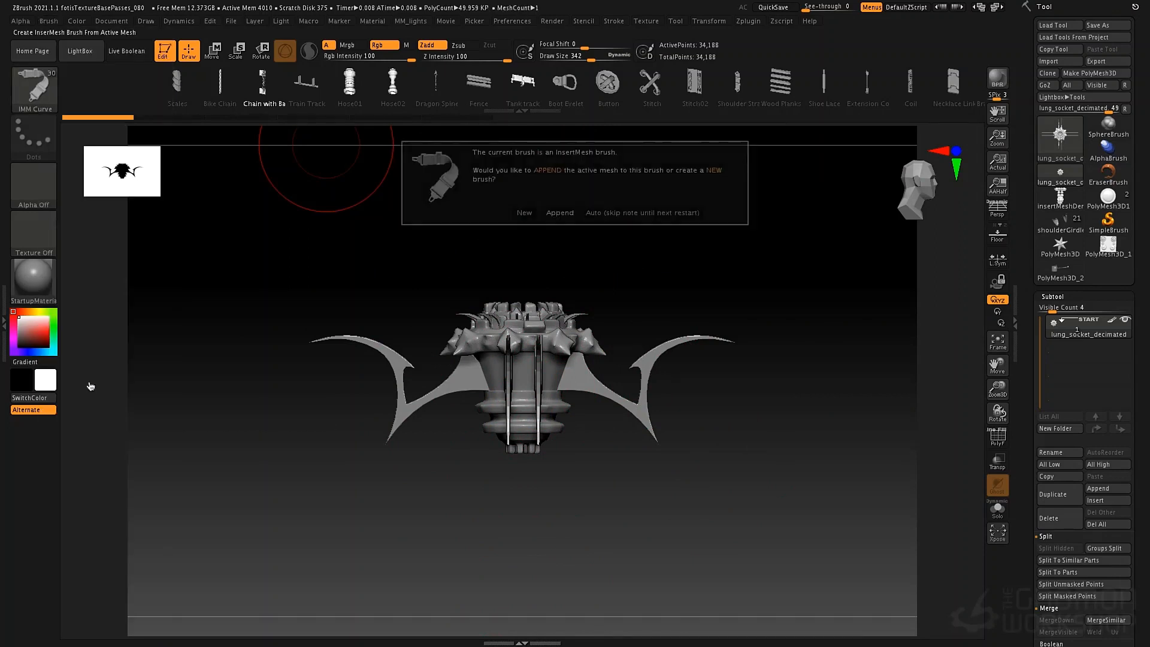
click(524, 213)
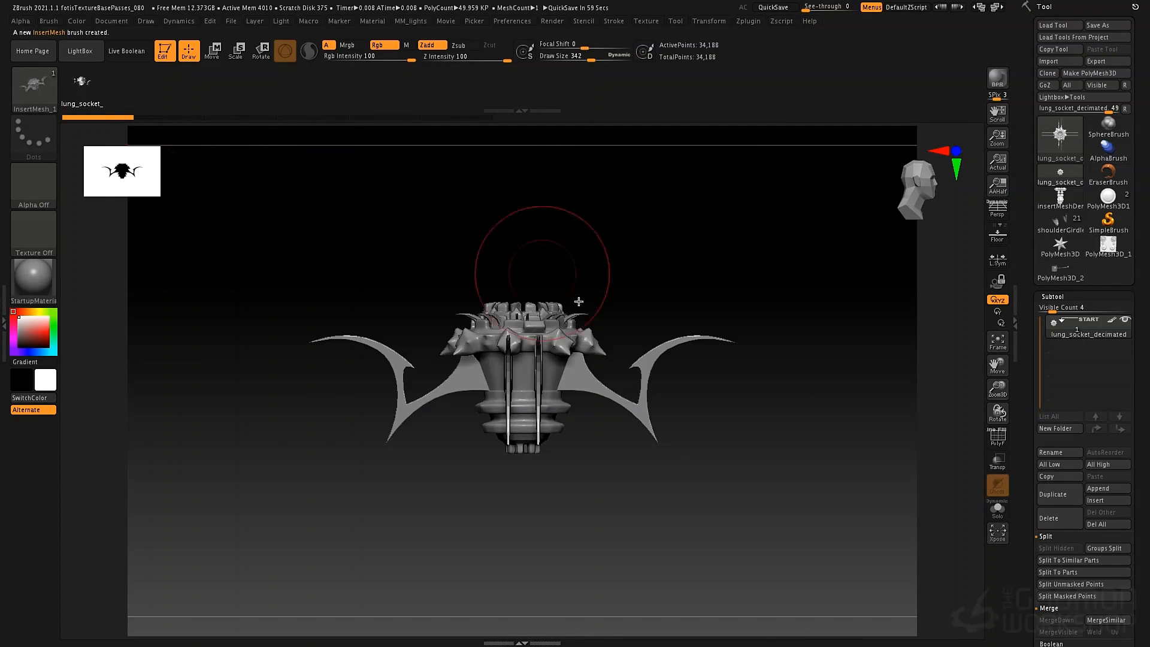
drag(575, 304, 636, 441)
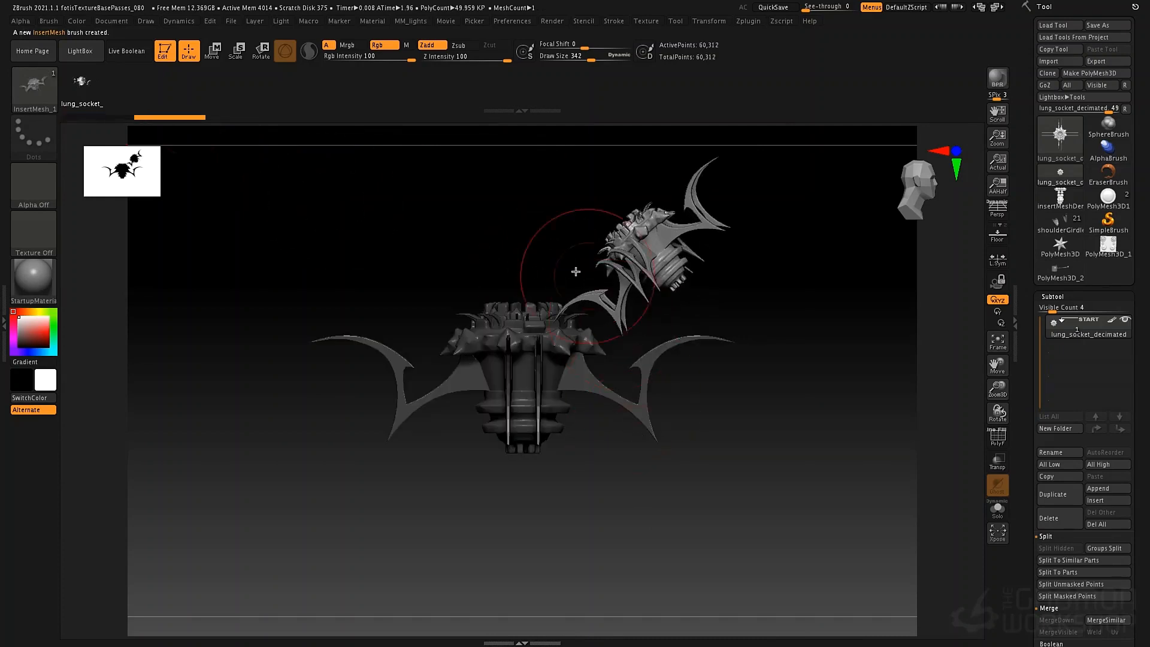
key(ctrl+z)
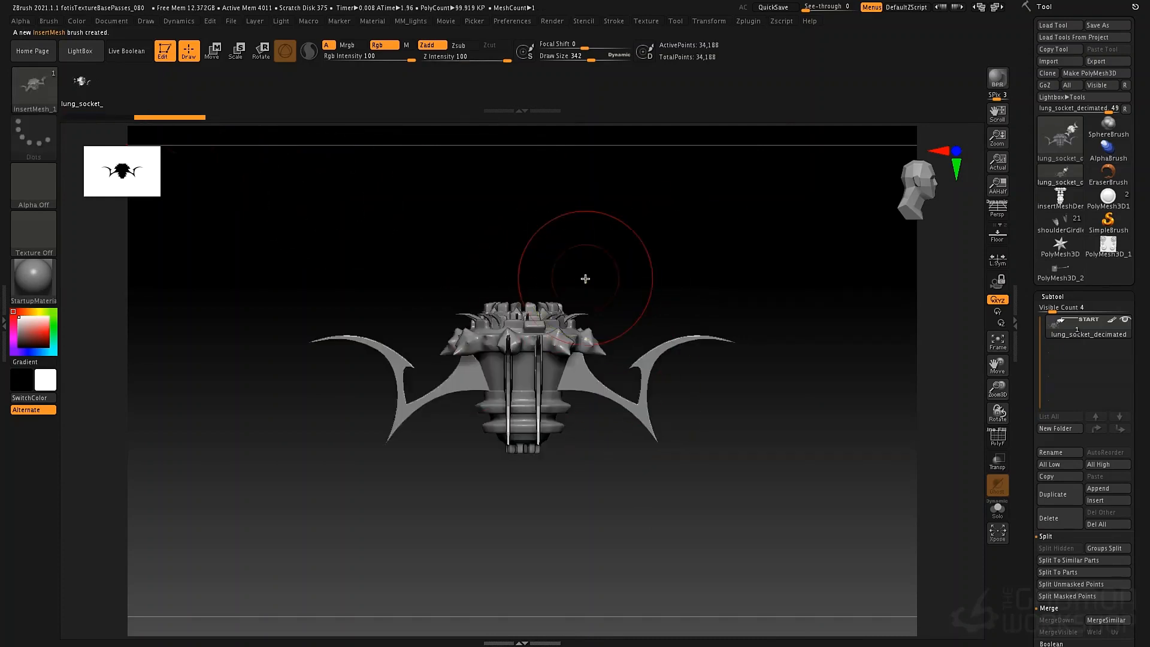
Step: Dock the Stroke palette beside the canvas and enable Curve Mode for the new InsertMesh brush
click(612, 22)
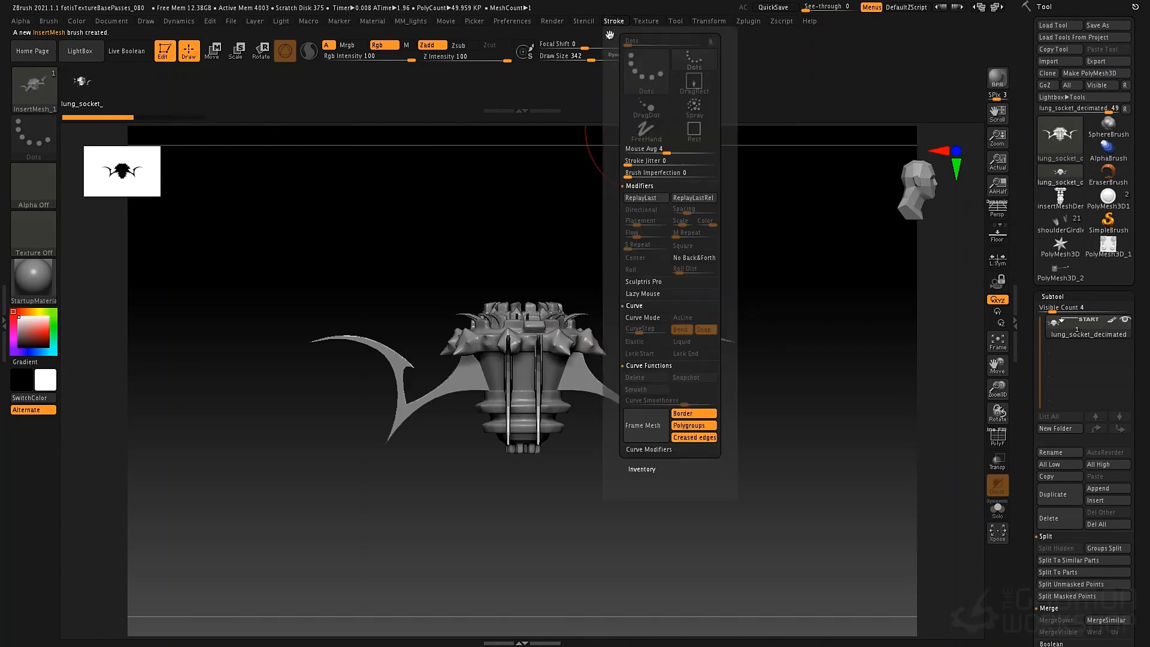
click(609, 37)
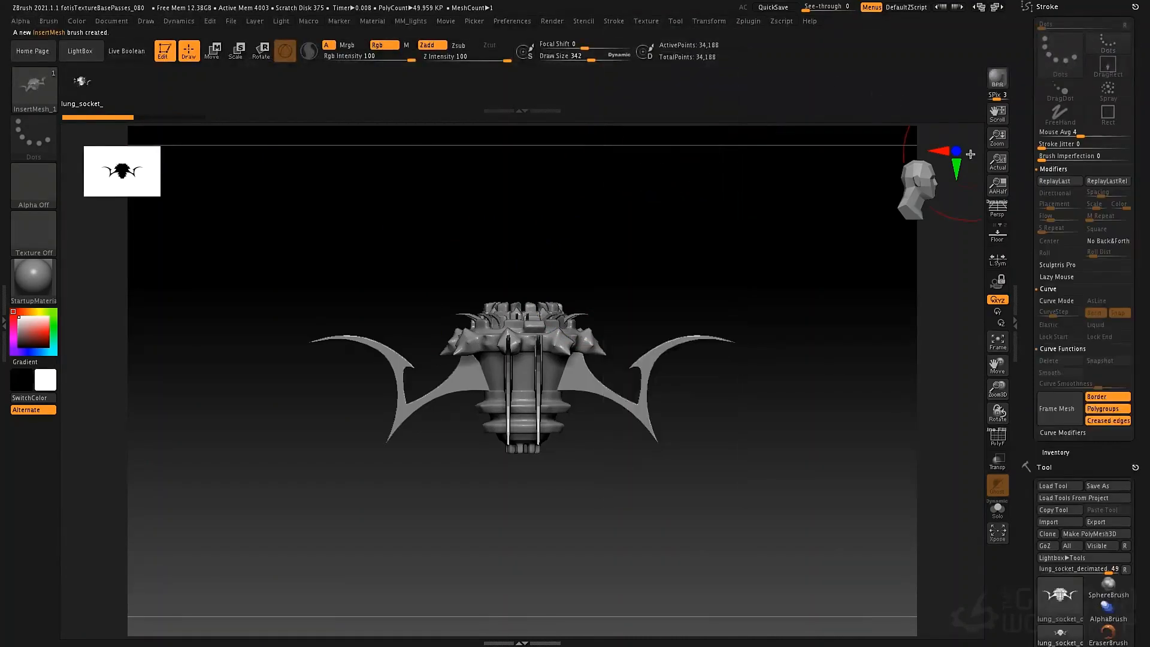
click(1059, 169)
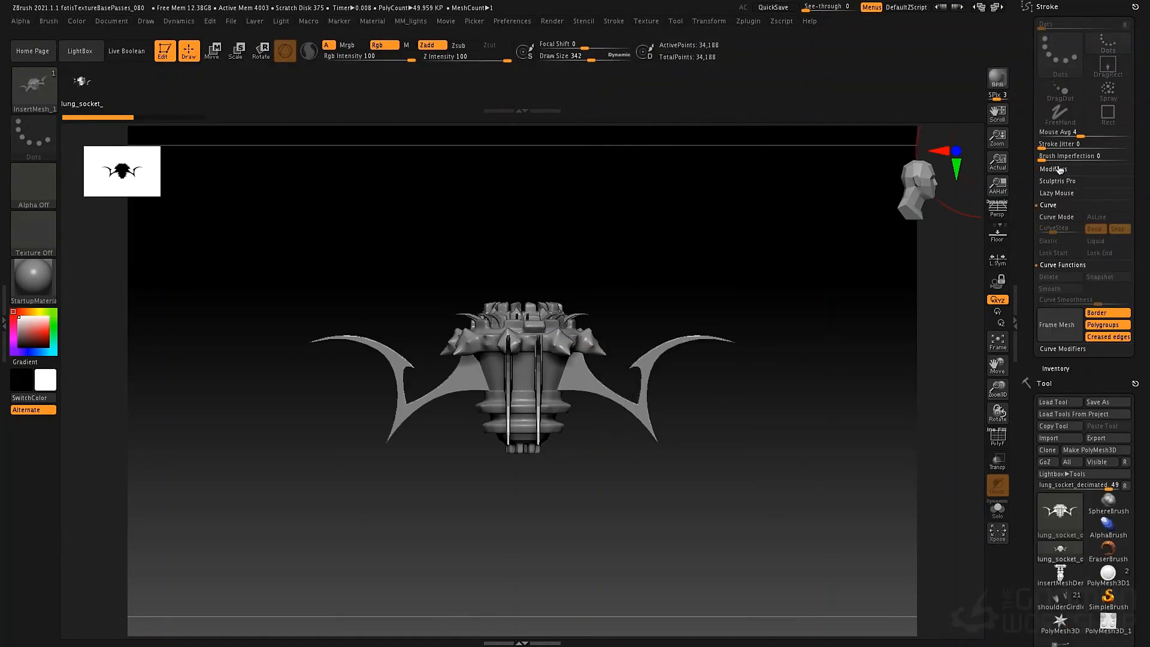
click(1057, 218)
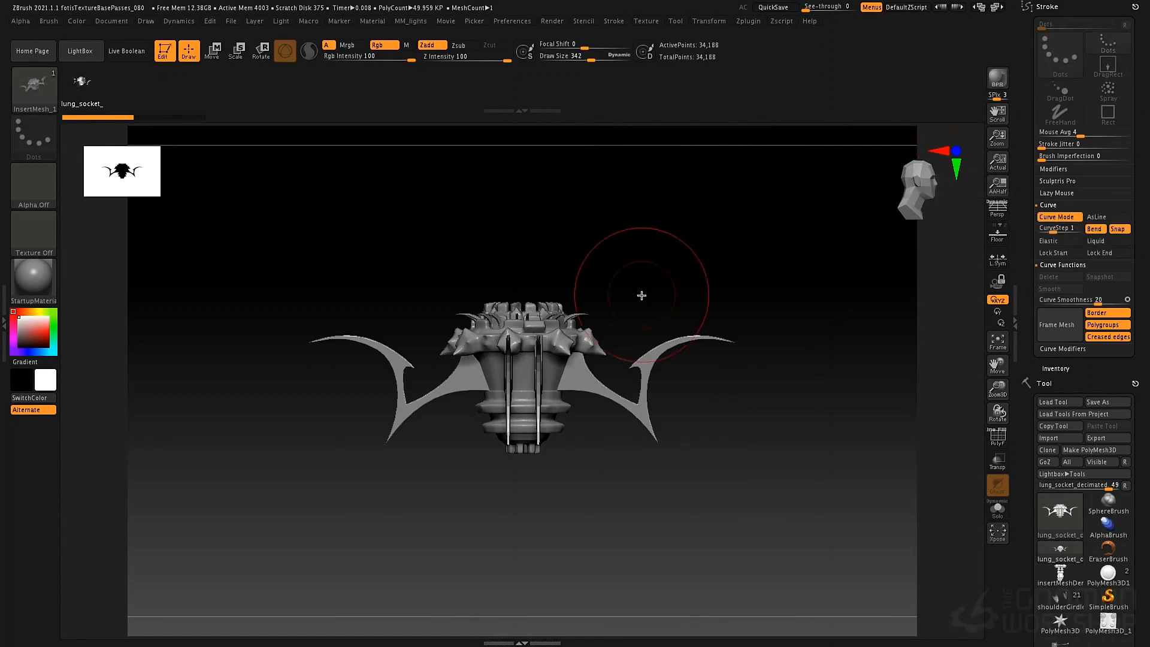
Step: Draw a long wavy curve outward from the top of the lung socket to generate a chain of repeated sockets
mouse_move(662, 270)
alt+mouse_down()
mouse_move(649, 239)
mouse_move(423, 294)
alt+mouse_up()
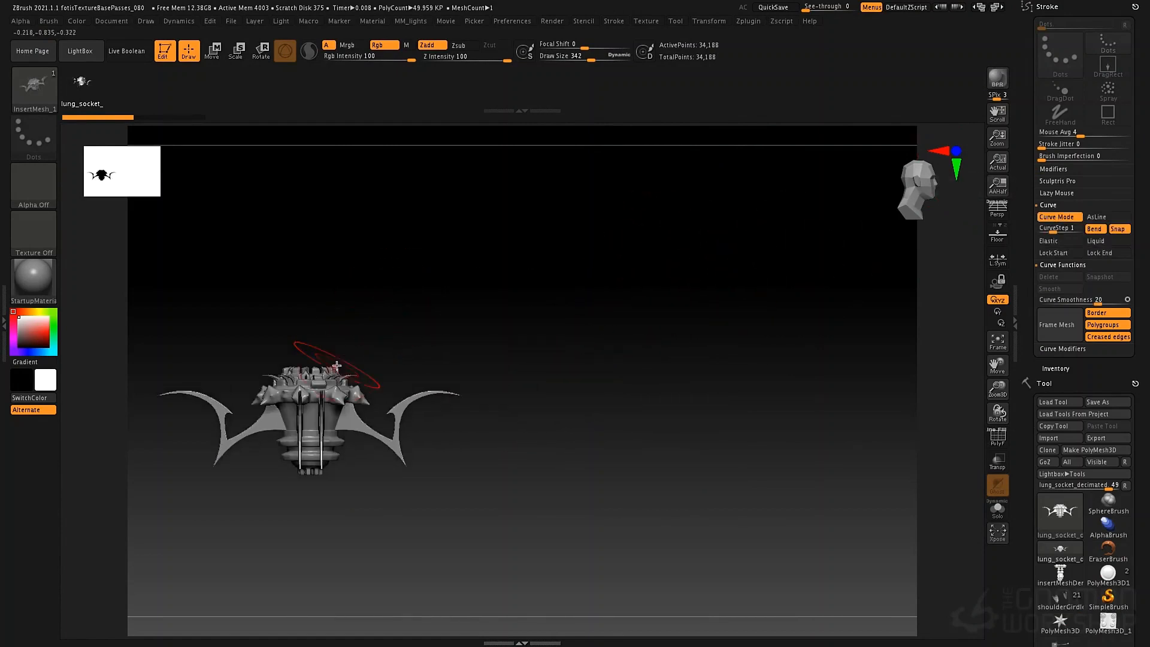
drag(333, 369, 388, 325)
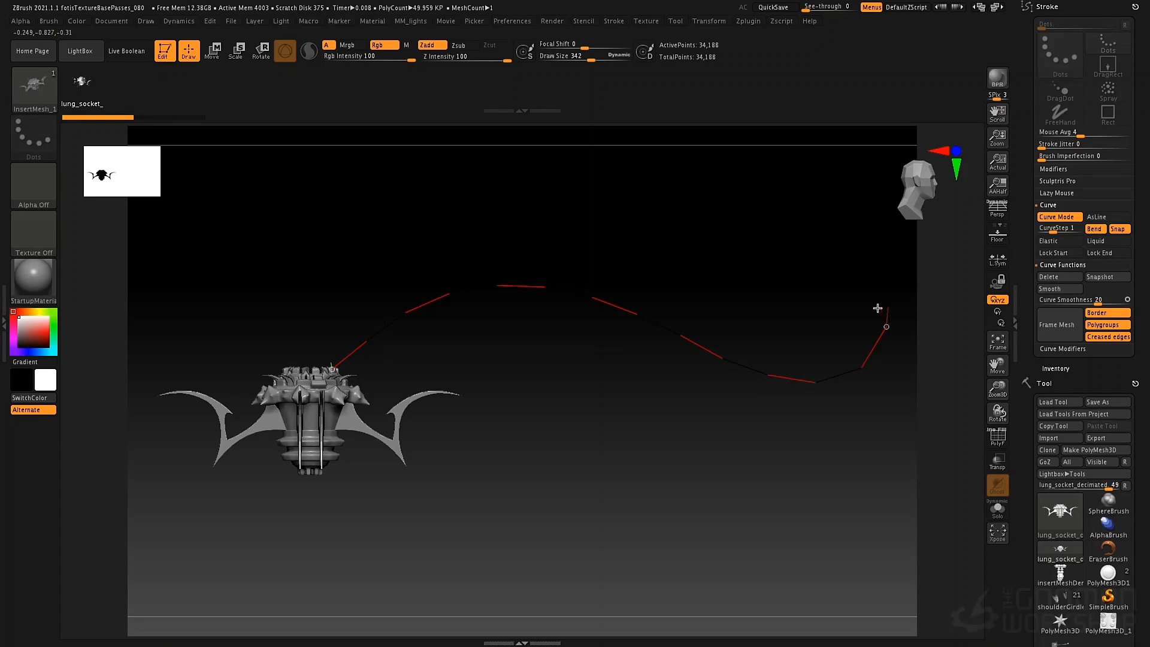
drag(878, 308, 874, 307)
mouse_move(672, 222)
mouse_down()
mouse_move(636, 230)
mouse_move(711, 223)
mouse_move(687, 220)
mouse_move(577, 270)
mouse_move(691, 231)
mouse_up()
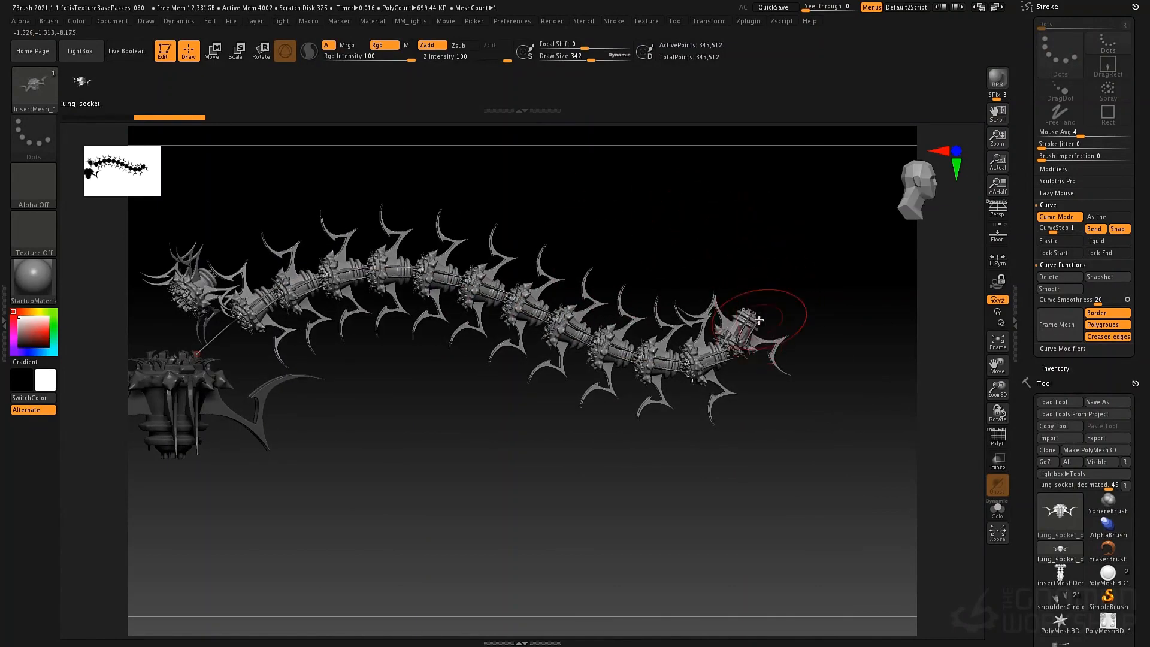
Step: Reshape the socket chain at Draw Size 76 by pulling its curve ends until it forms an arch
drag(746, 301, 592, 413)
drag(466, 372, 713, 472)
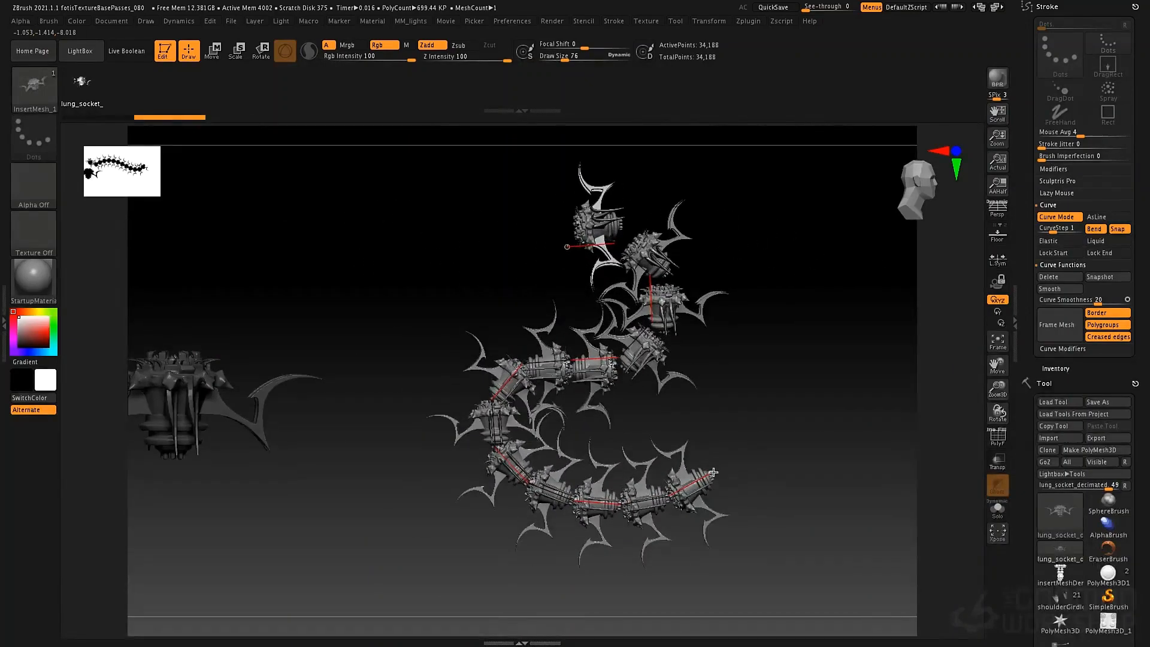
drag(651, 325, 651, 278)
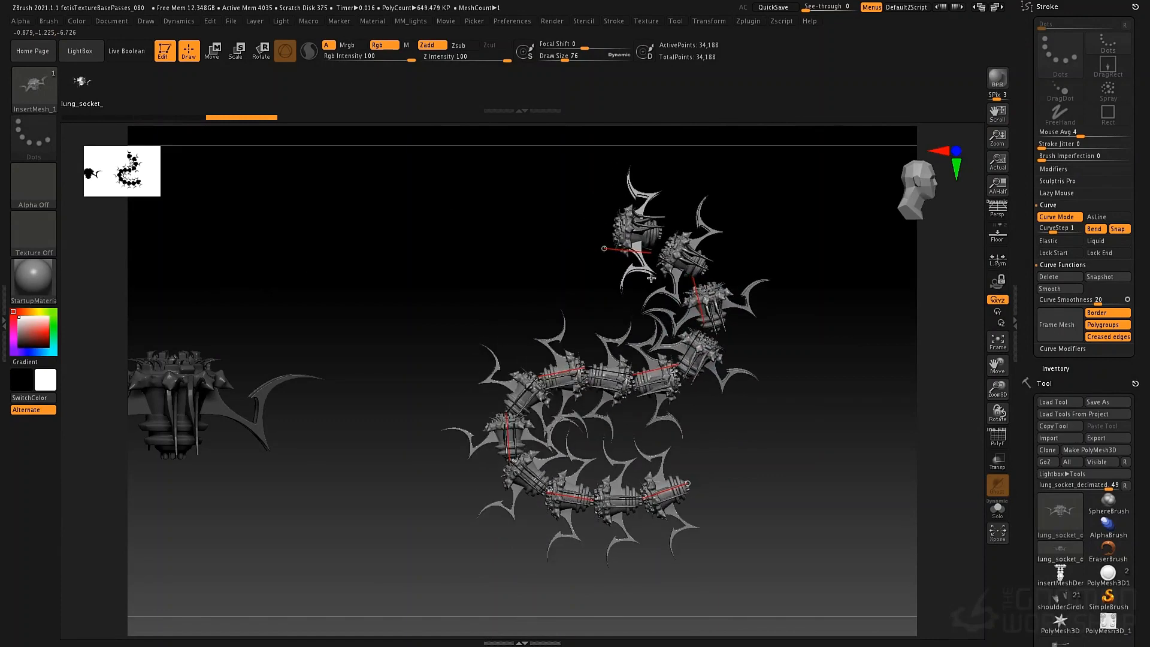
drag(604, 248, 336, 313)
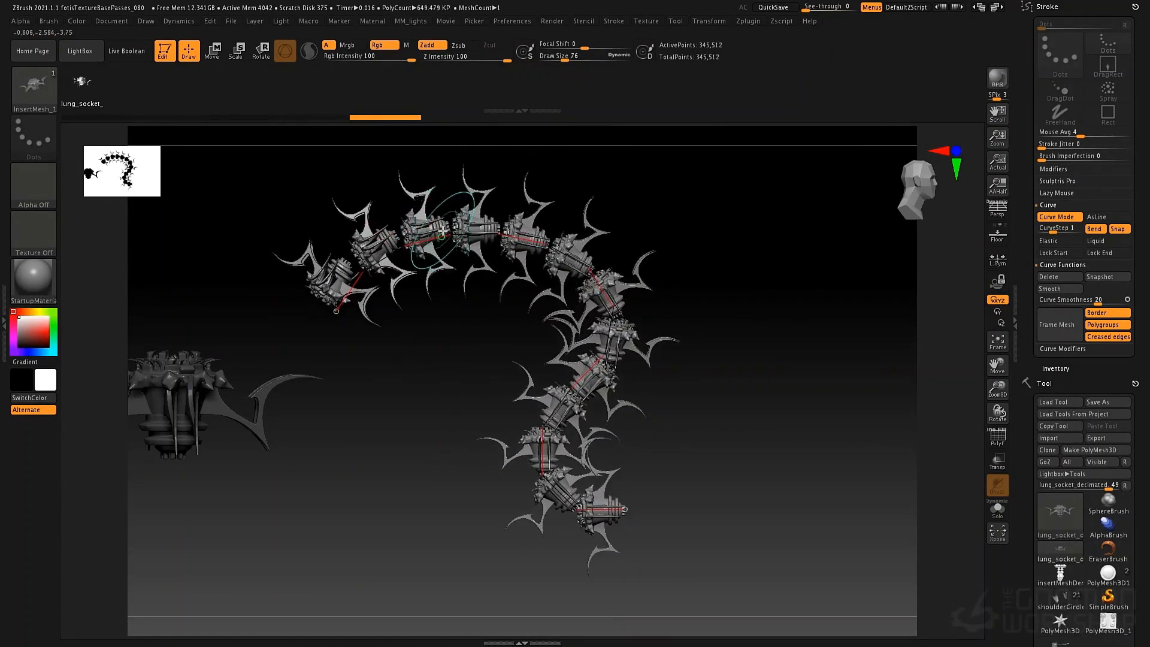
Step: Raise the Draw Size to 342 and pull the arch's upper end further outward and down
key(space)
mouse_move(442, 231)
mouse_down()
mouse_move(463, 233)
mouse_move(421, 192)
mouse_up()
drag(333, 317, 277, 334)
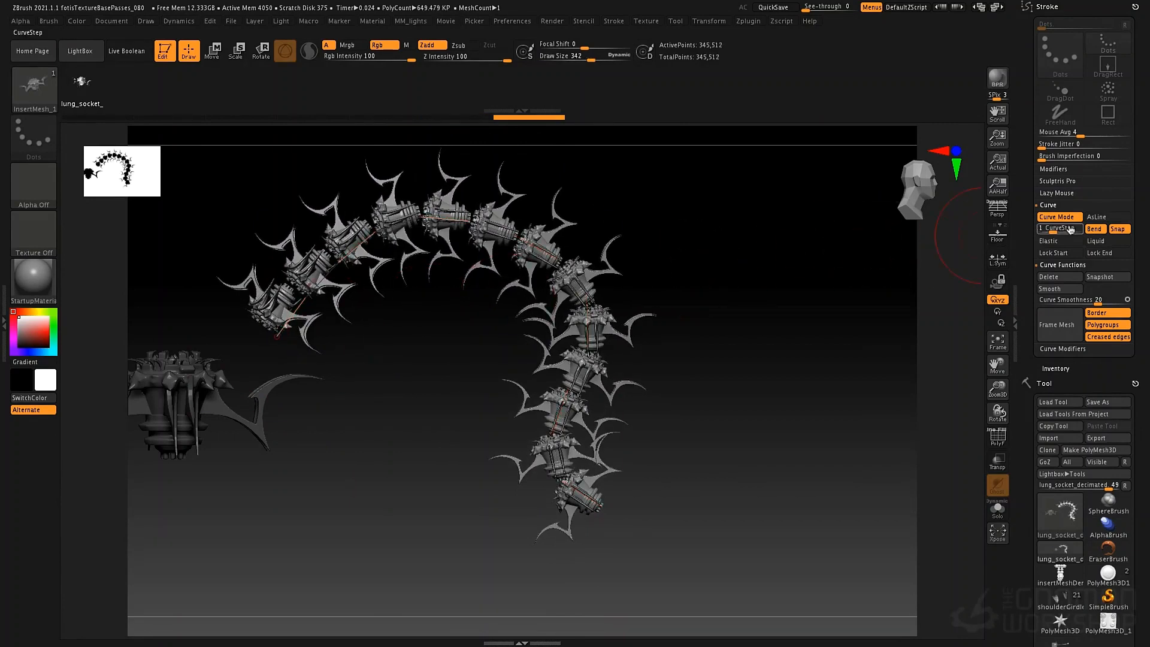
Step: Try drawing a straight socket chain from the original mesh with AsLine enabled, undo it and turn AsLine off
click(1099, 219)
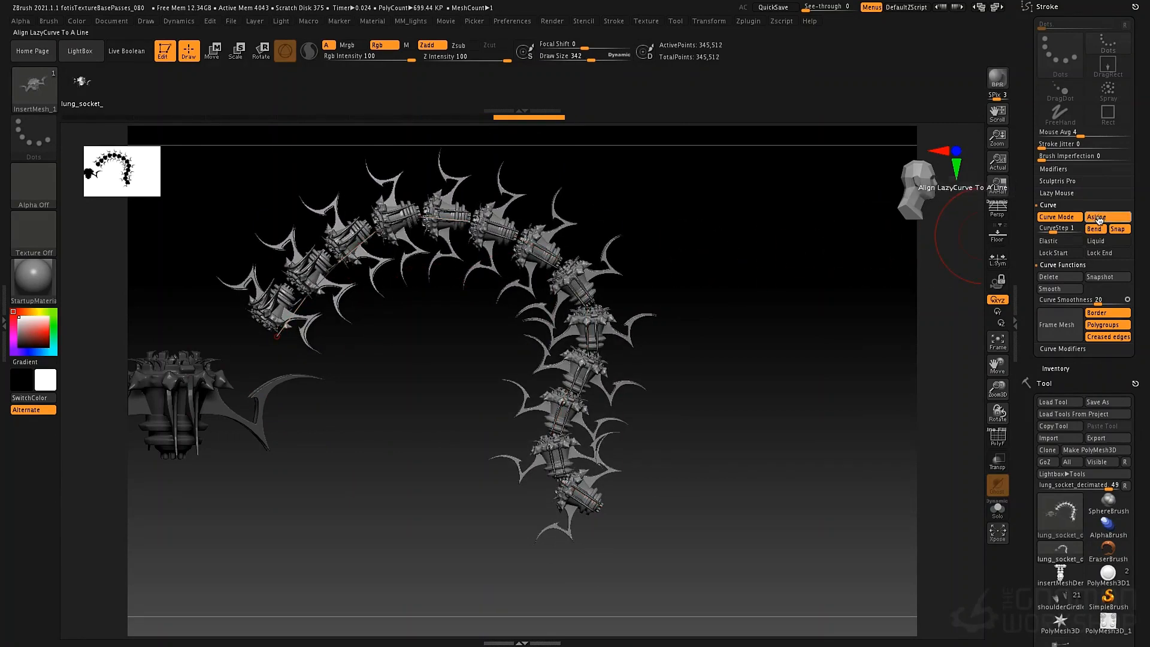
drag(603, 509, 891, 495)
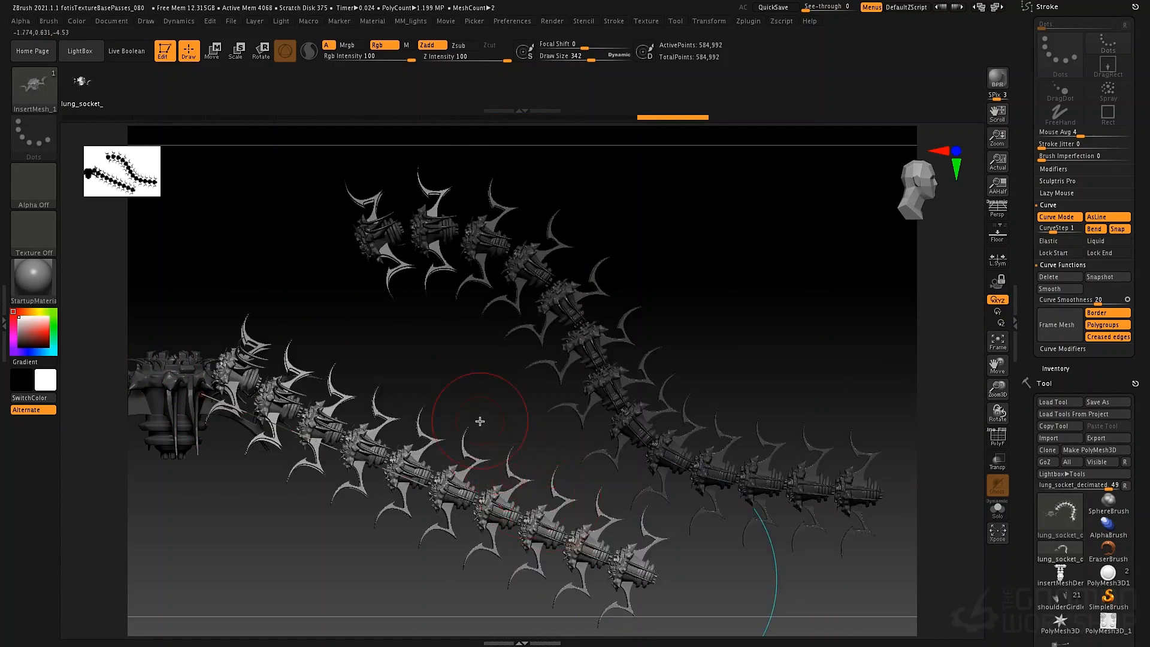
key(ctrl+z)
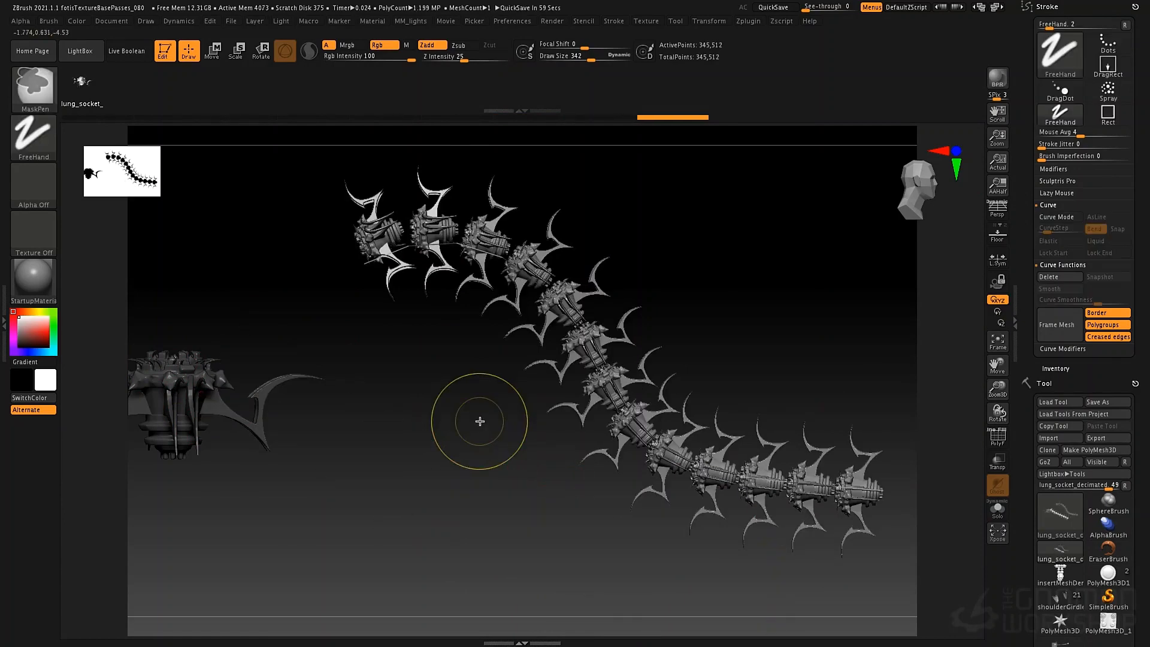
alt+drag(415, 444, 328, 435)
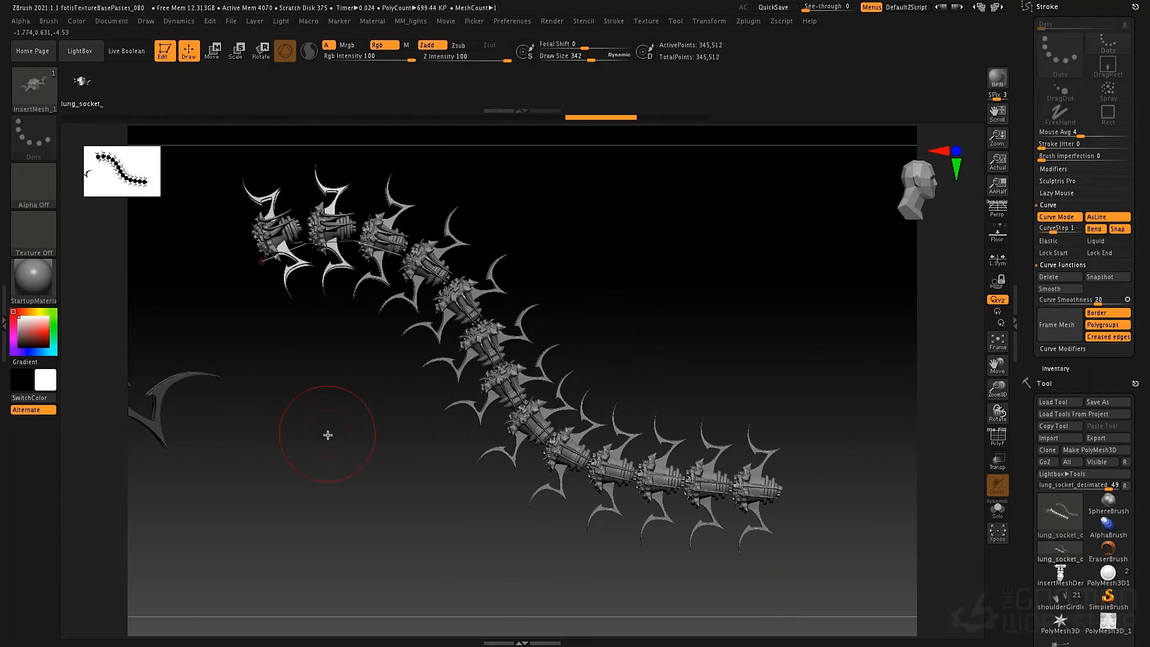
click(1093, 219)
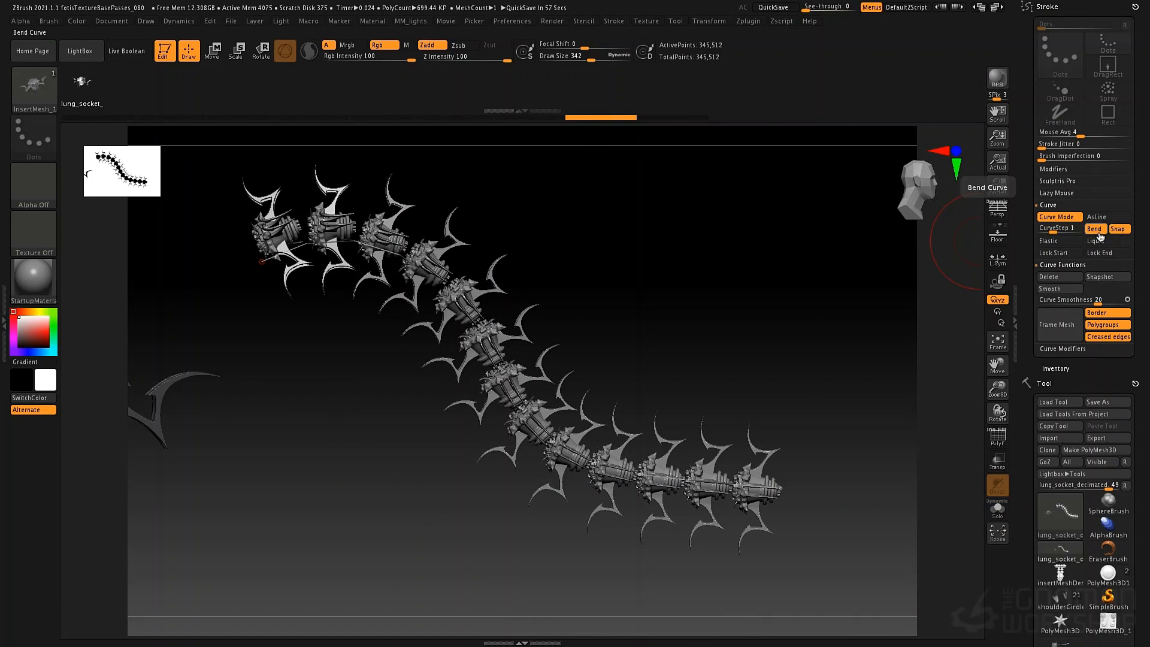
Step: Set the CurveStep to about 1.75 and update the chain to space the sockets farther apart
click(1053, 229)
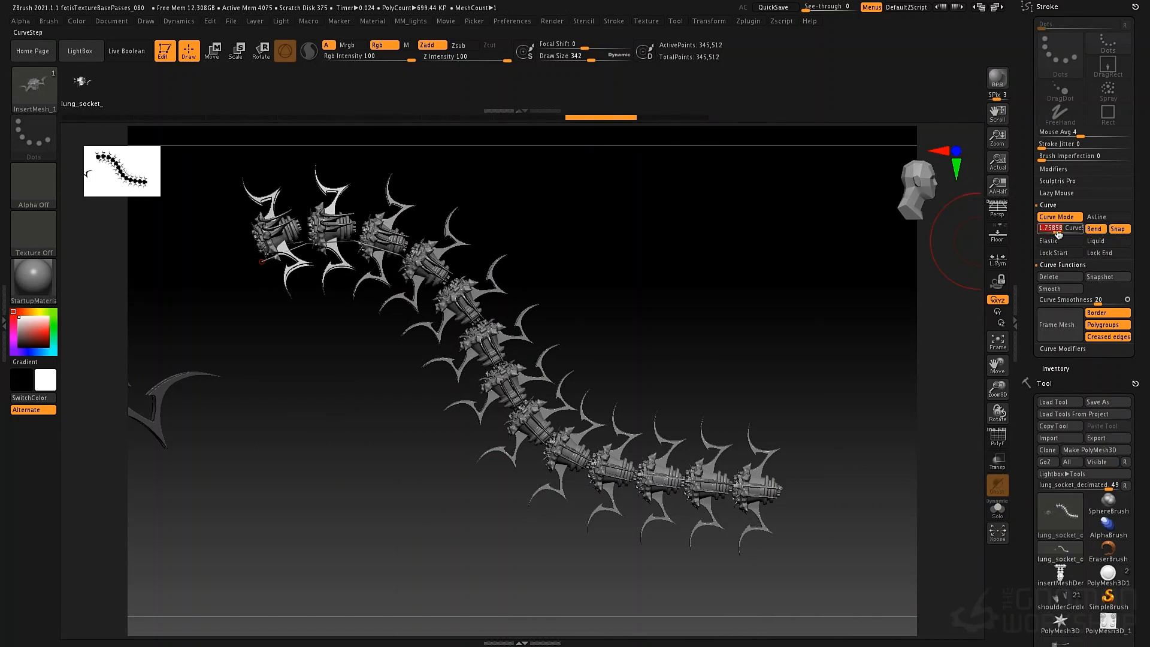
click(789, 494)
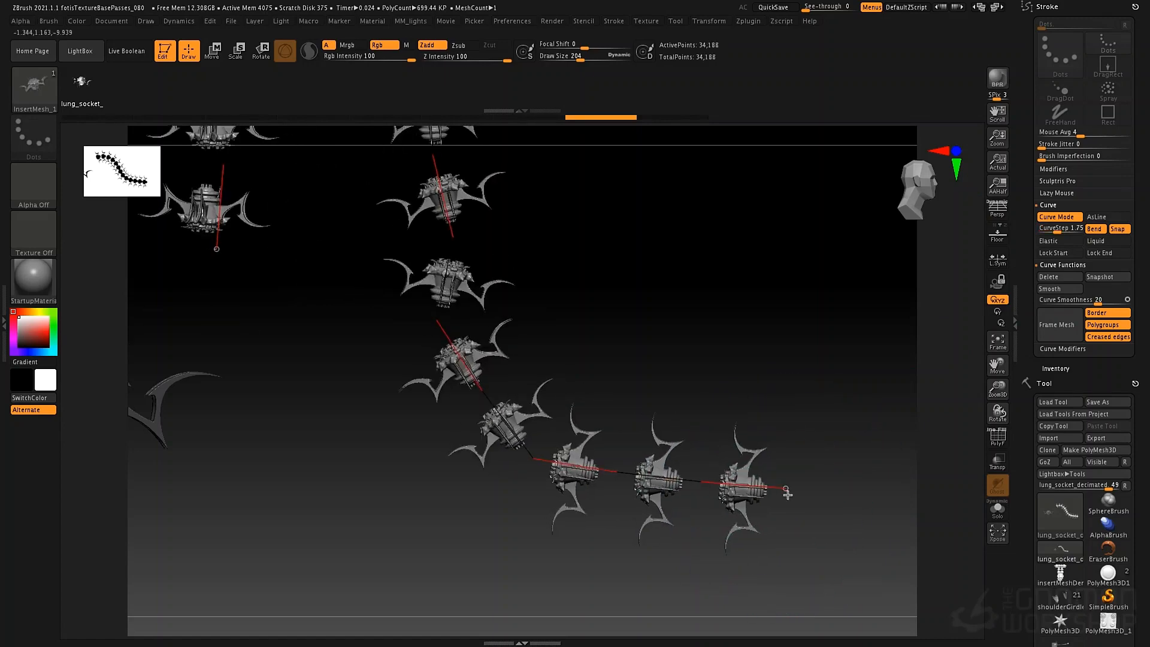
Step: Set the CurveStep to about 0.66, update the chain to pack the sockets tightly, and bend it by pulling its upper end
alt+drag(712, 292, 824, 299)
click(1049, 229)
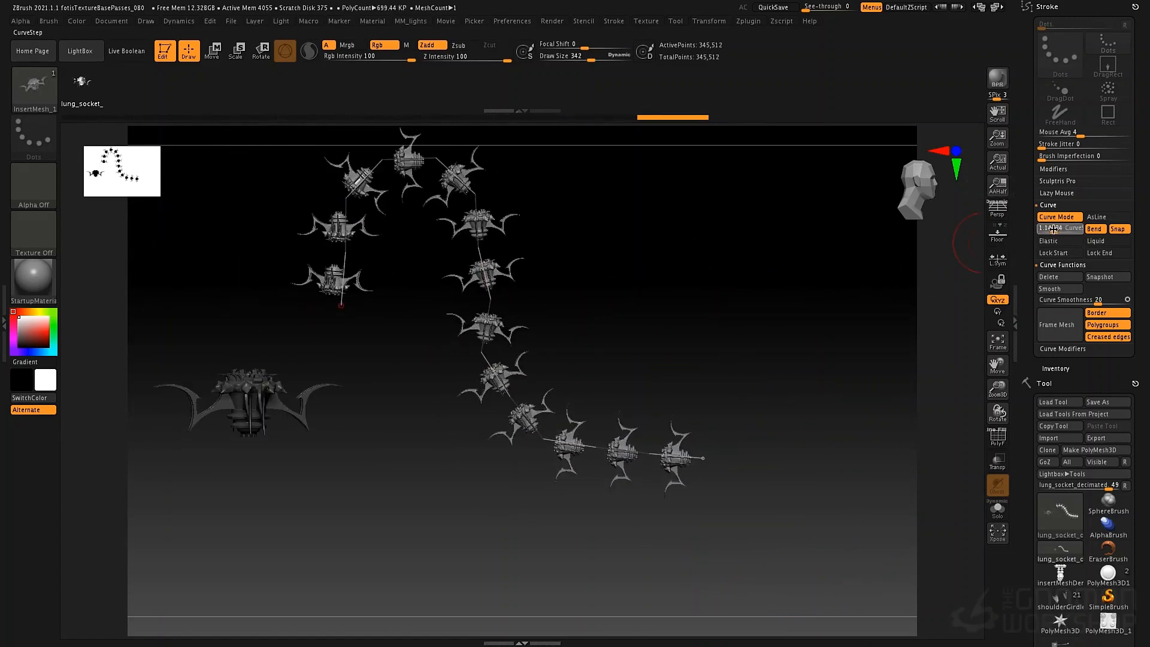
key(Return)
click(683, 460)
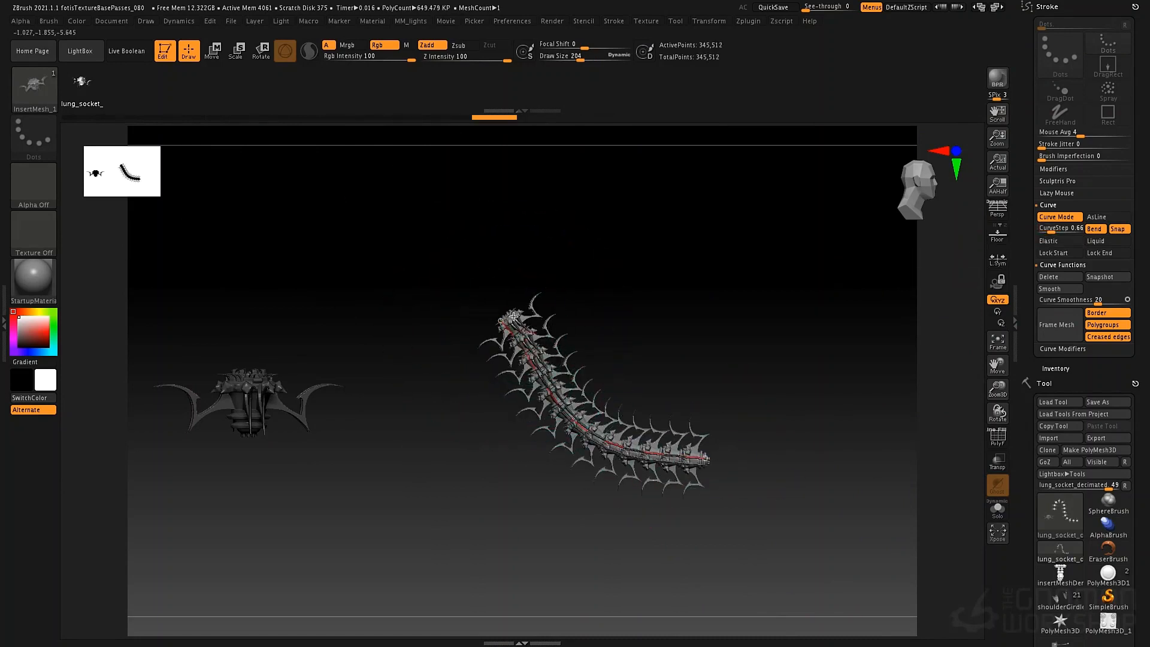
drag(502, 322, 389, 386)
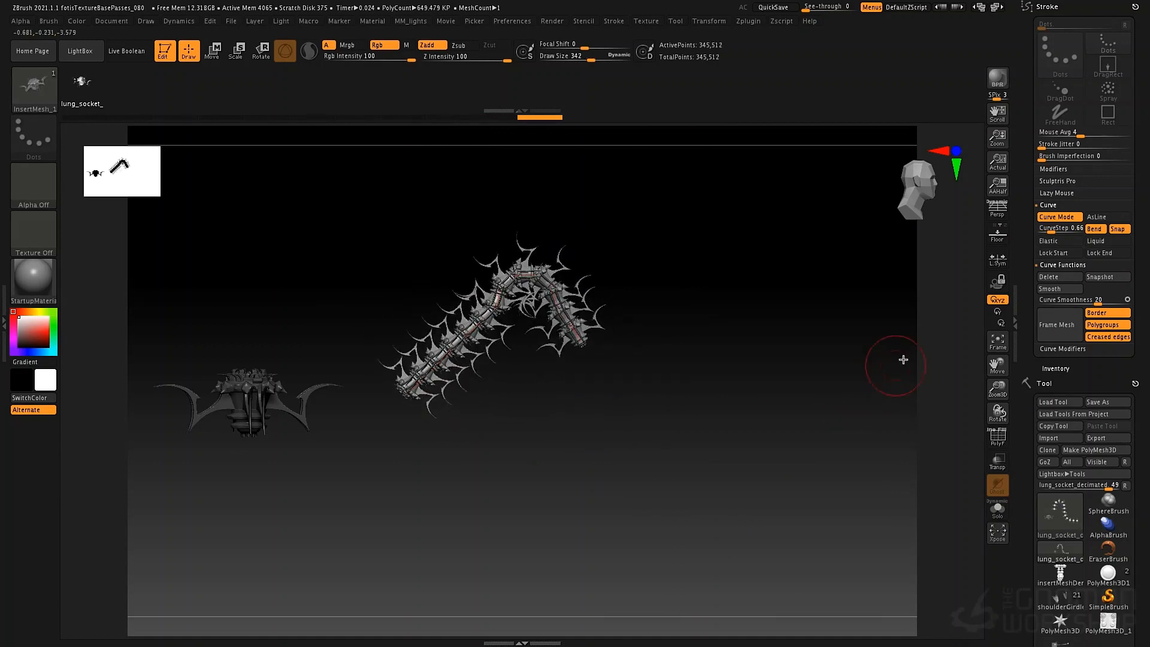
Step: Draw a new winding curve from the lower end of the tightly packed chain, sweeping beneath it
alt+drag(616, 372, 606, 503)
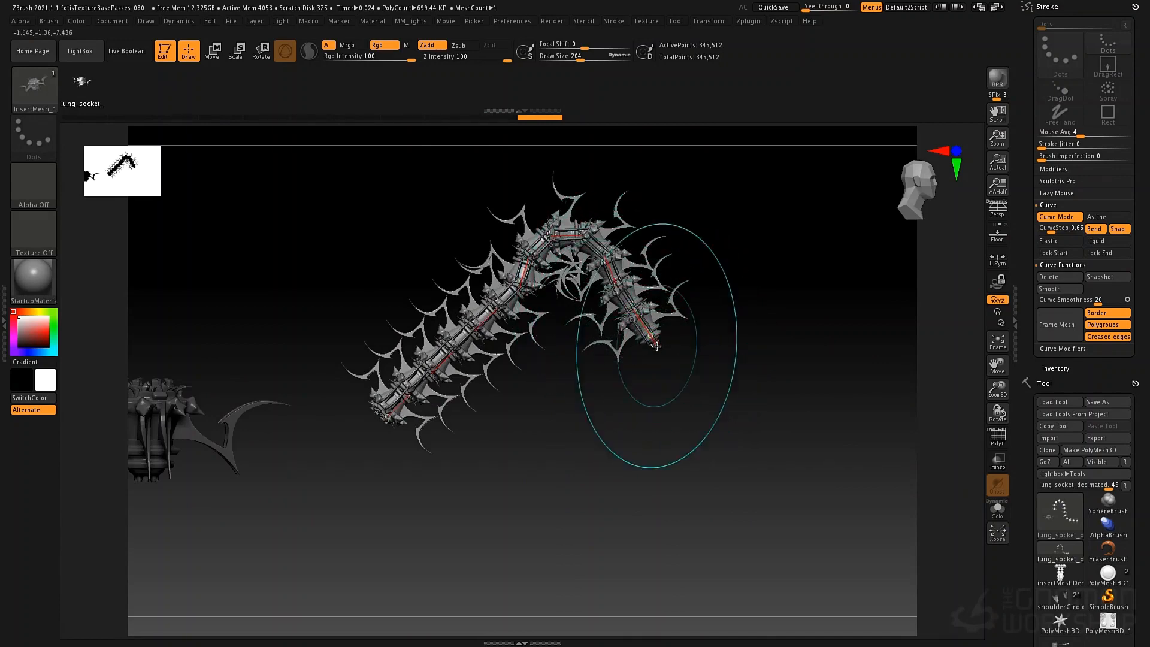
alt+drag(730, 340, 632, 422)
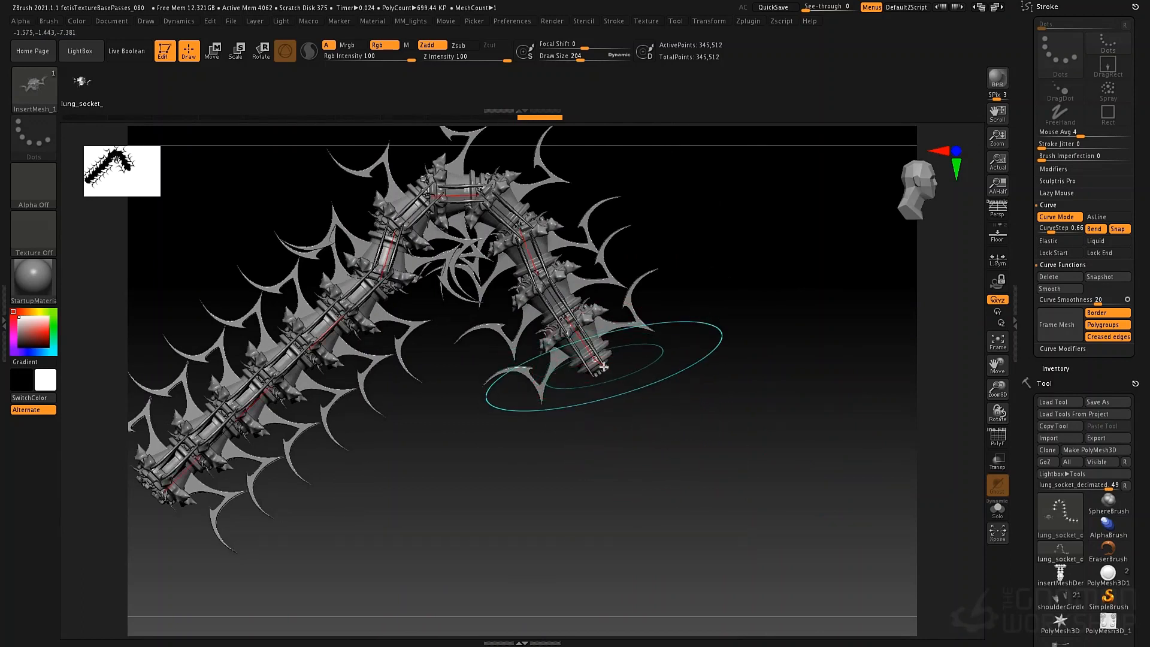
mouse_move(395, 438)
alt+mouse_down()
mouse_move(483, 464)
mouse_move(486, 446)
alt+mouse_up()
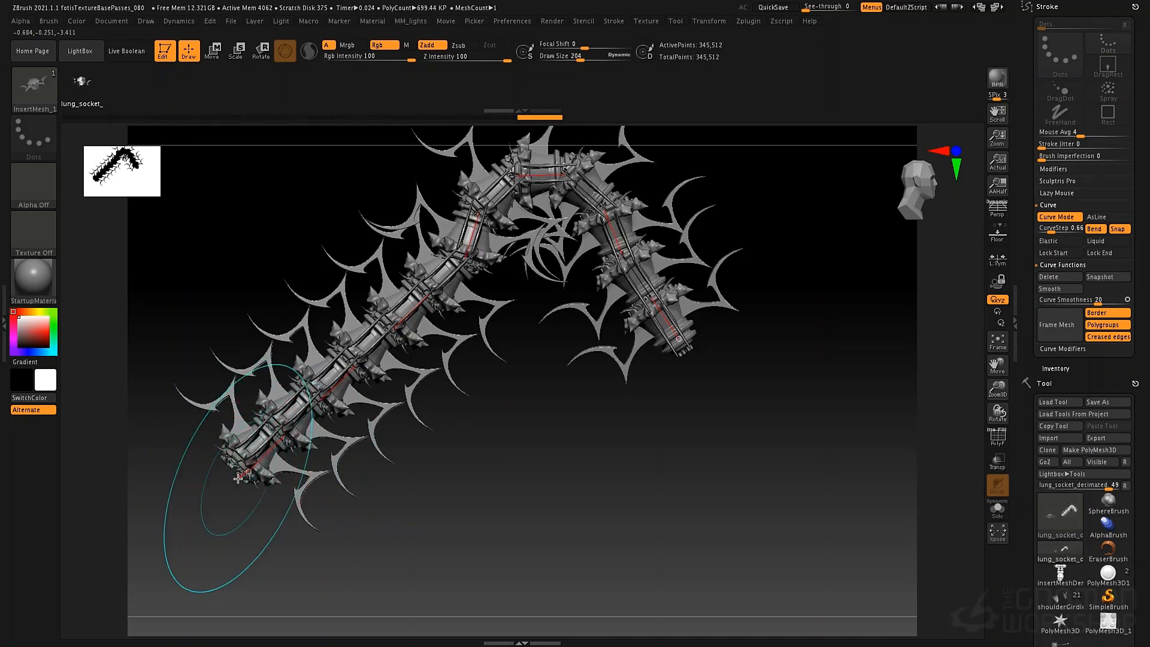
drag(238, 479, 198, 512)
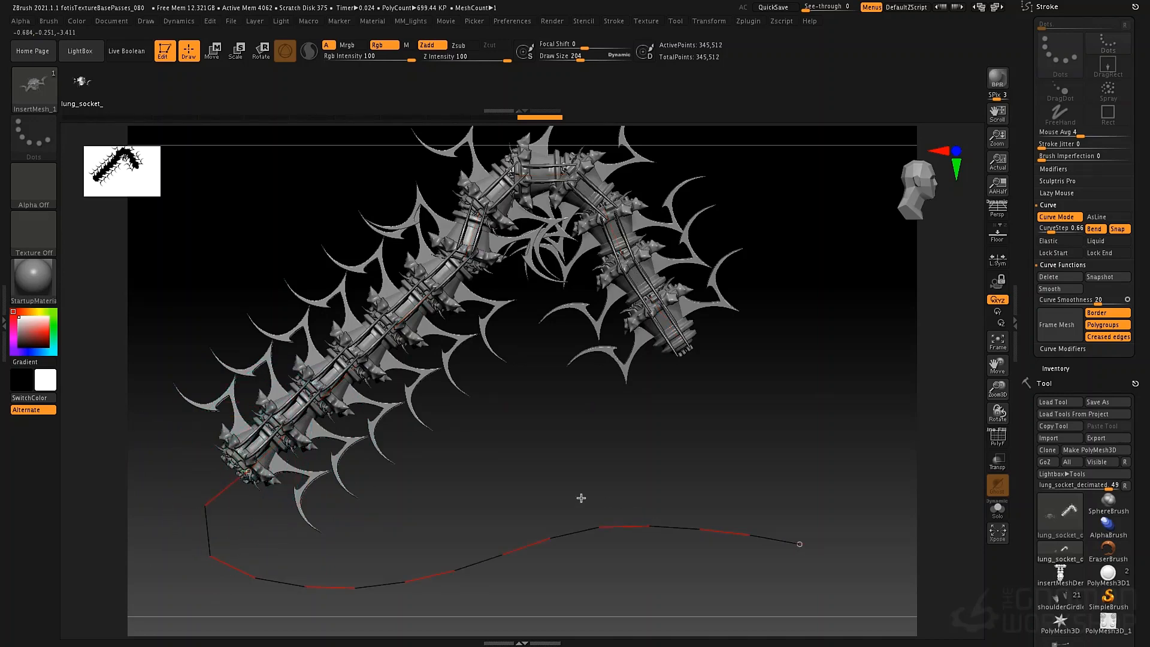
Step: Bend the chain by pulling its curve, set the CurveStep to 1, and stretch the chain's upper end outward
alt+drag(435, 420, 581, 358)
mouse_move(556, 435)
mouse_down()
mouse_move(642, 482)
mouse_move(610, 547)
mouse_move(457, 568)
mouse_up()
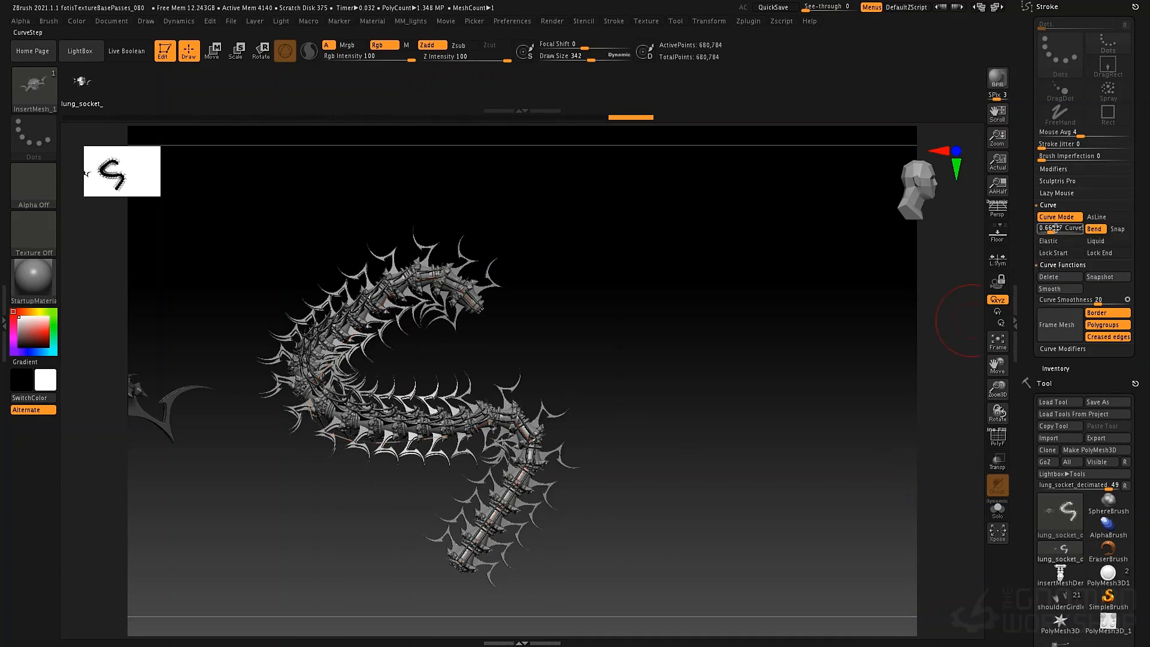
drag(1051, 229, 1052, 231)
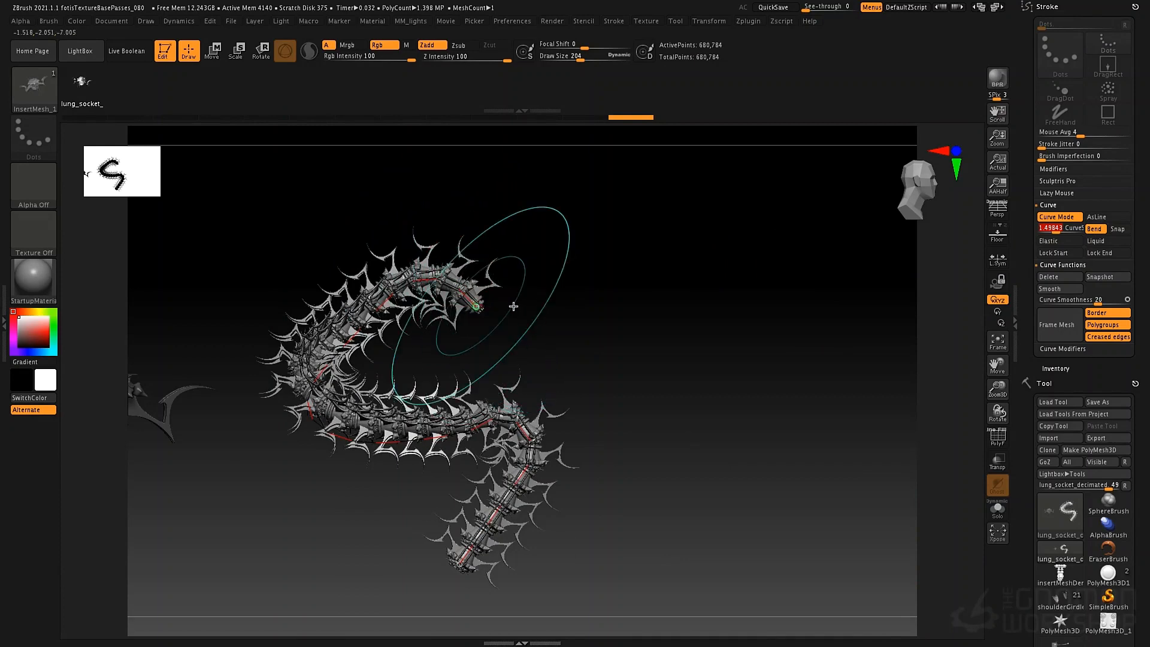
drag(511, 306, 545, 291)
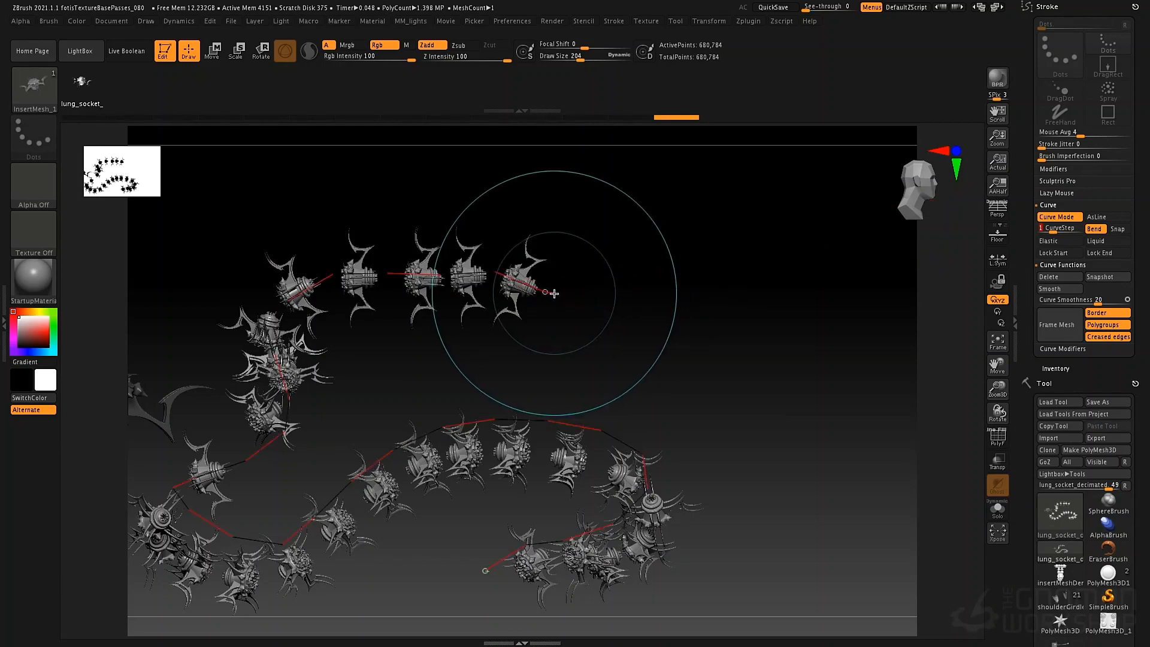
drag(546, 293, 717, 265)
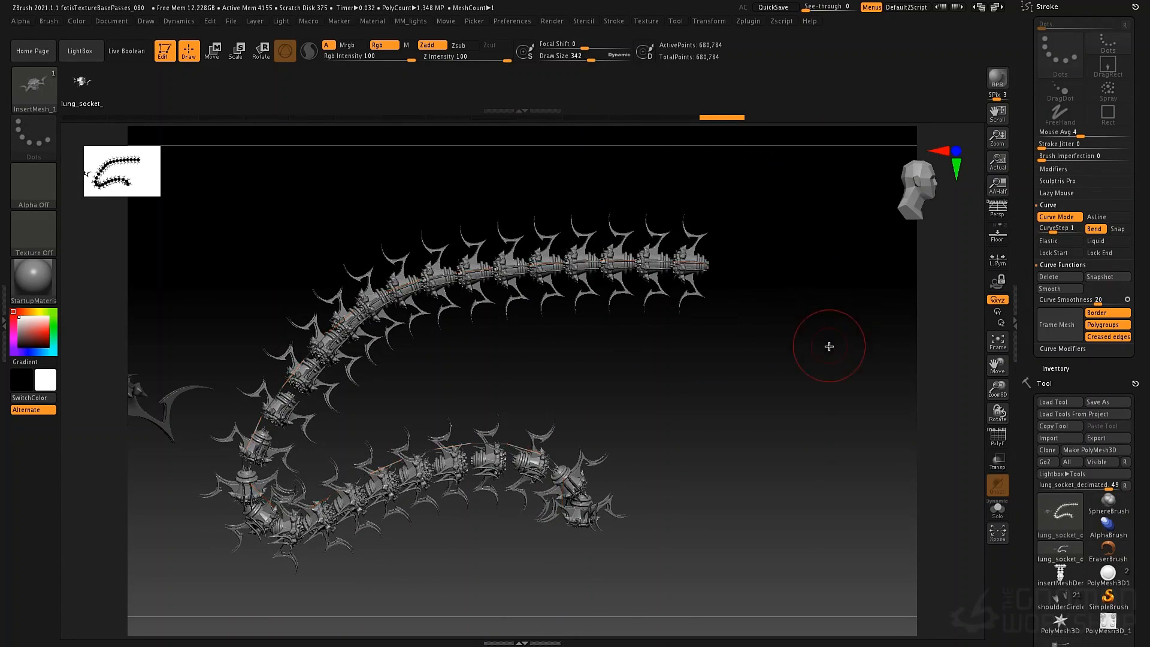
Step: Enable Lock Start and reshape the socket chain by pulling its free end and its middle section
click(1053, 252)
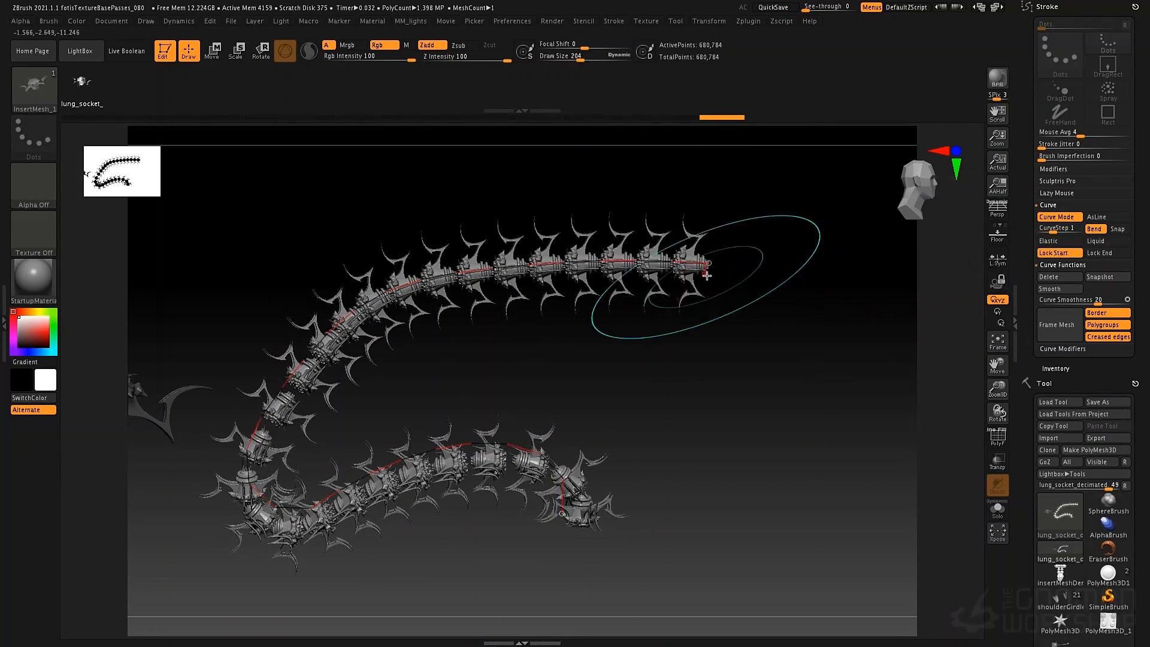
drag(708, 266, 844, 552)
drag(408, 313, 249, 369)
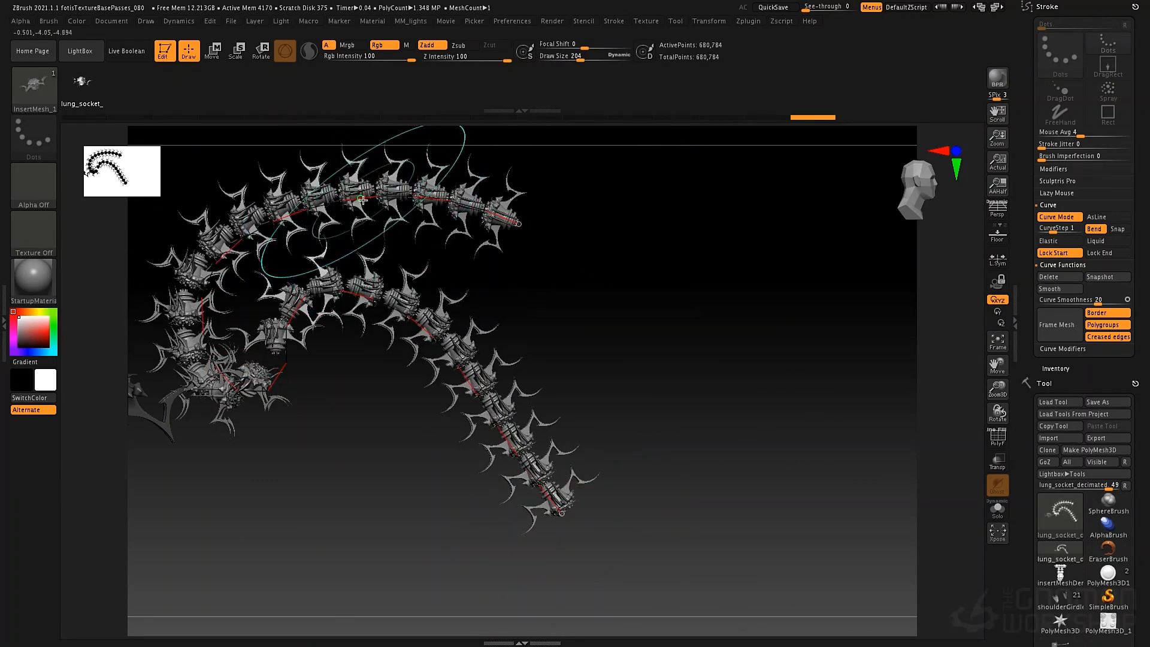
drag(362, 200, 711, 427)
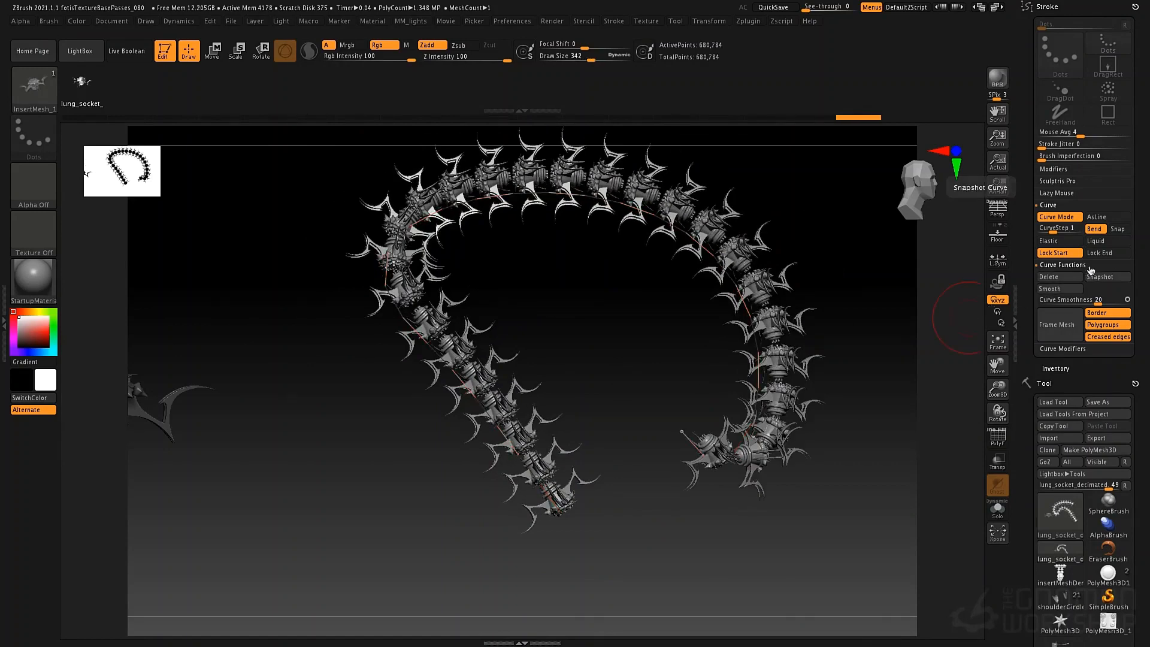
Step: Enable Lock End, undo the stray curve beside the chain, and bend the middle of the chain between its two locked ends
click(1107, 253)
drag(400, 314, 300, 335)
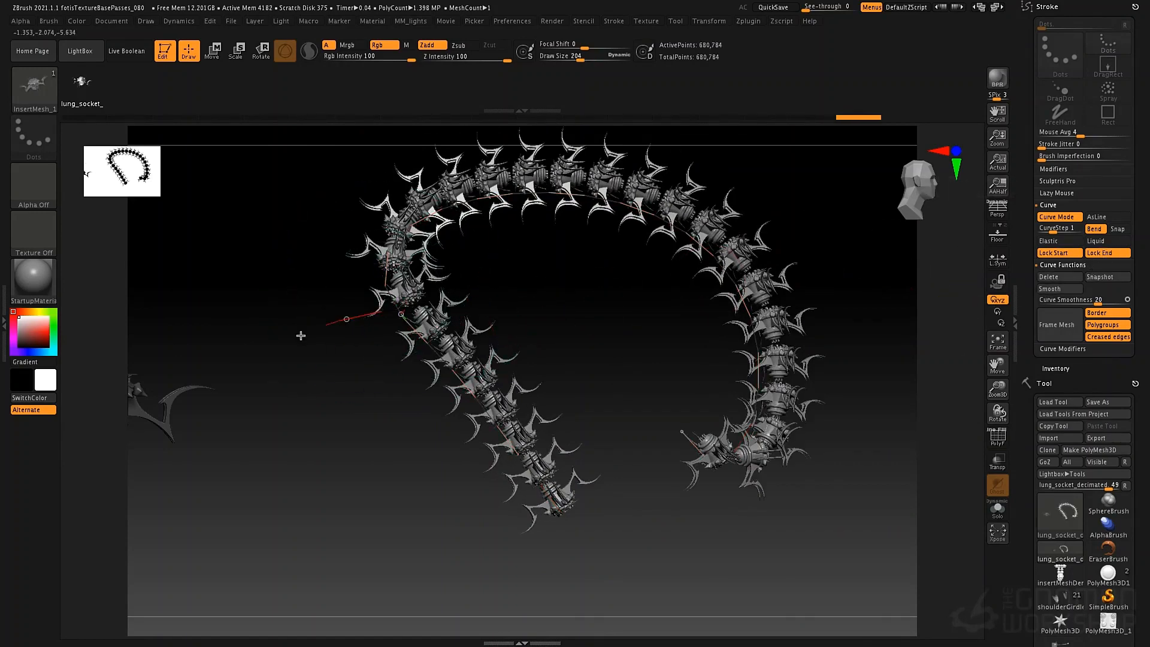
key(ctrl+z)
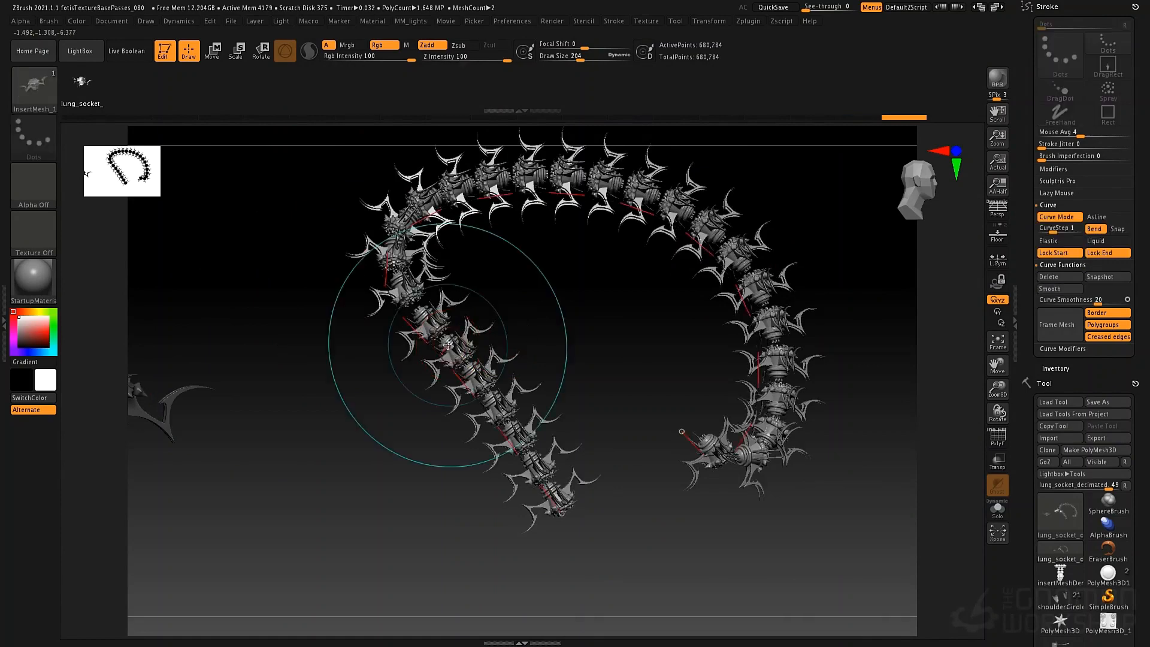
drag(430, 337, 269, 410)
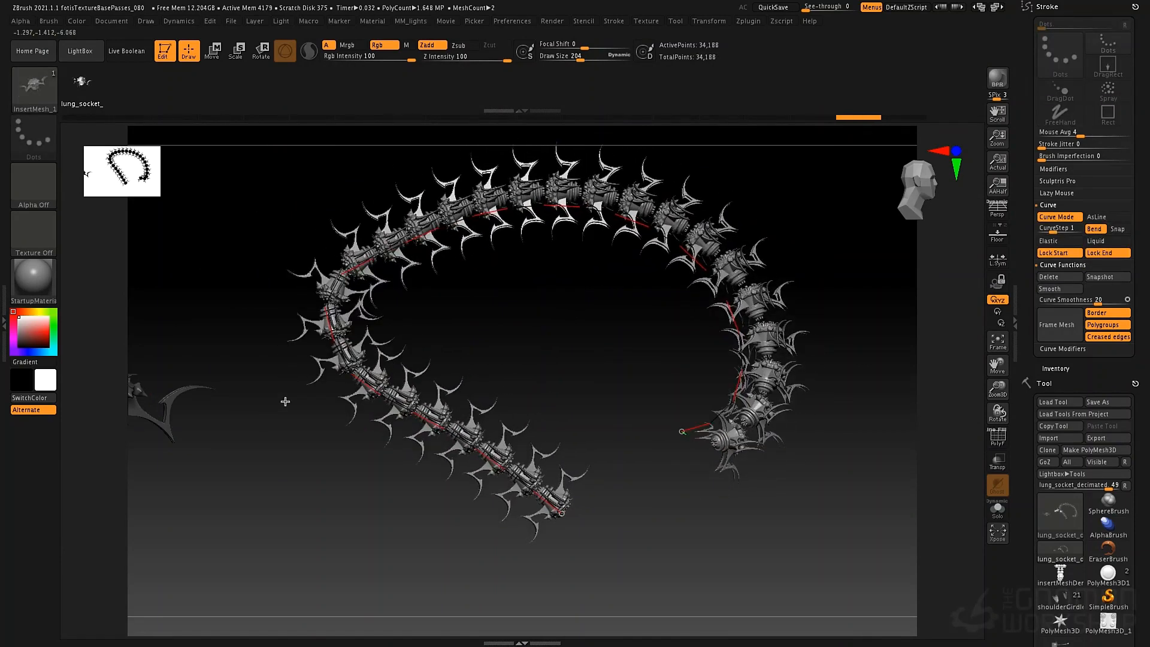
drag(566, 217, 379, 72)
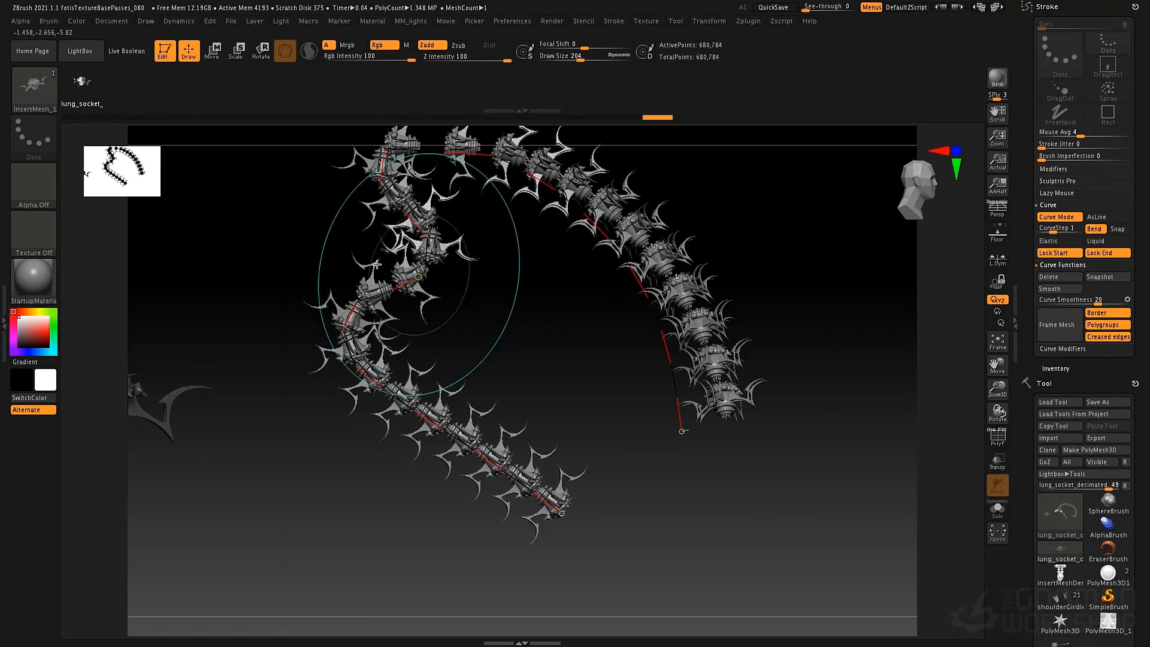
drag(413, 263, 203, 255)
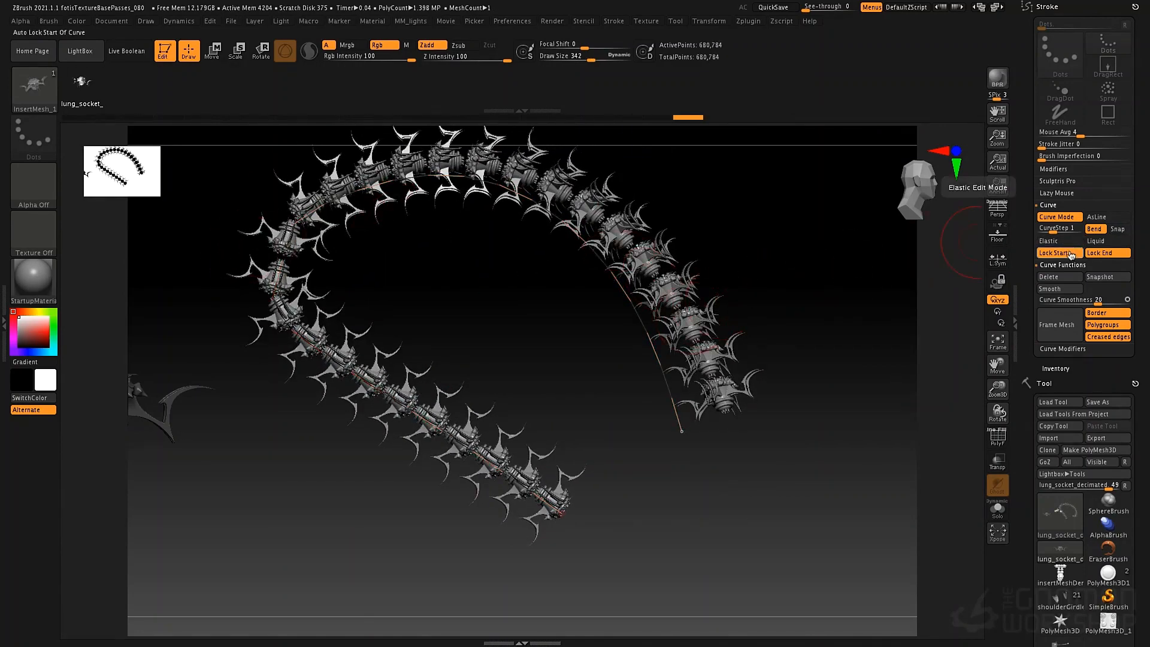
Step: Turn off Lock Start and Lock End, and pull both ends of the chain outward
click(1070, 256)
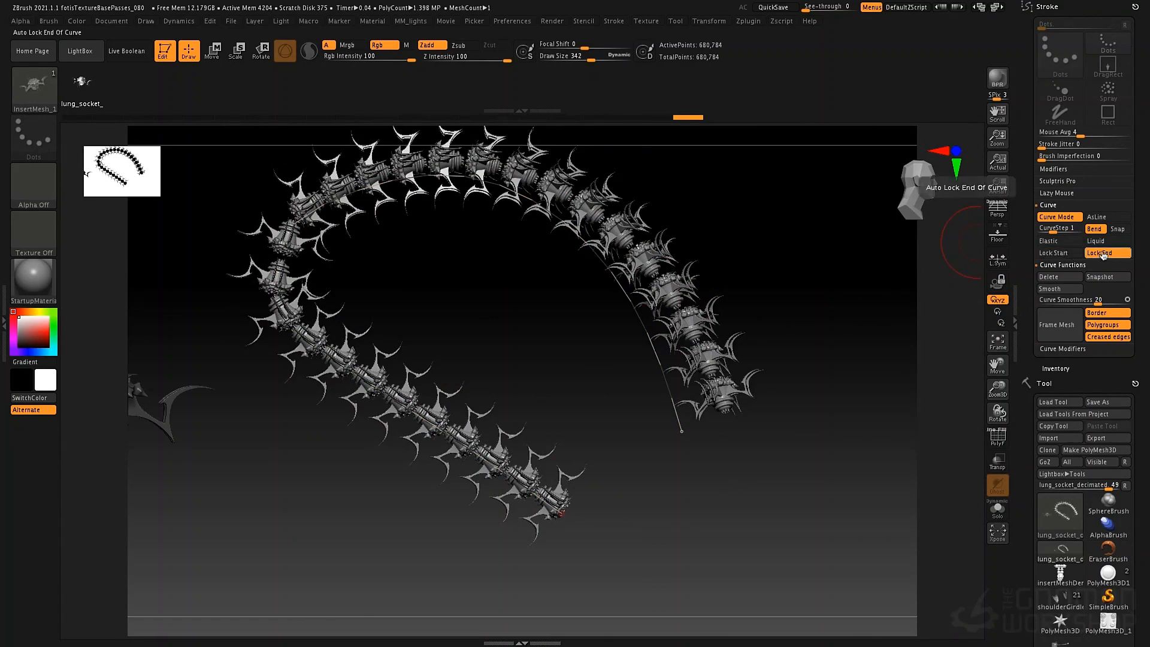
click(1103, 254)
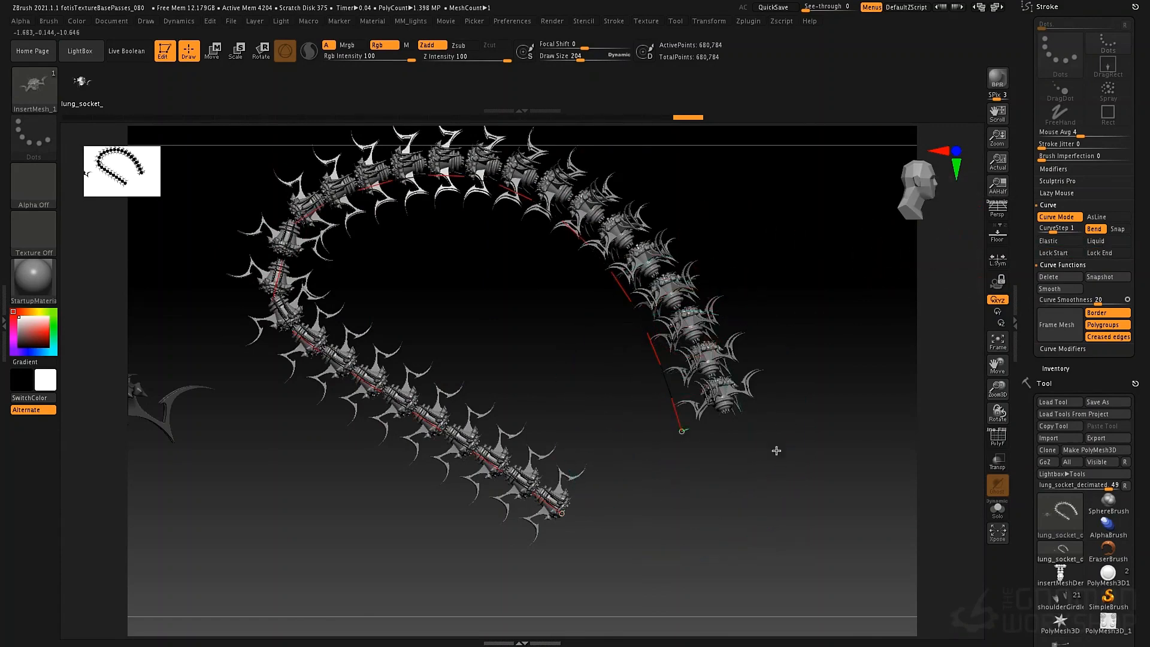
drag(776, 450, 898, 519)
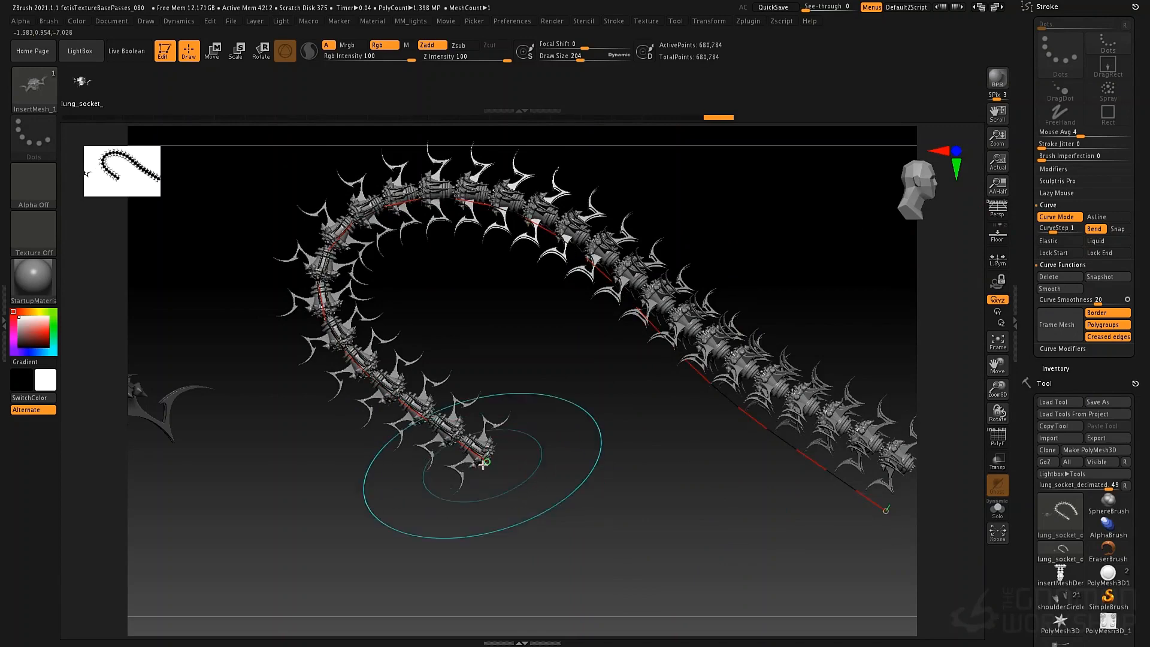
drag(449, 462, 201, 423)
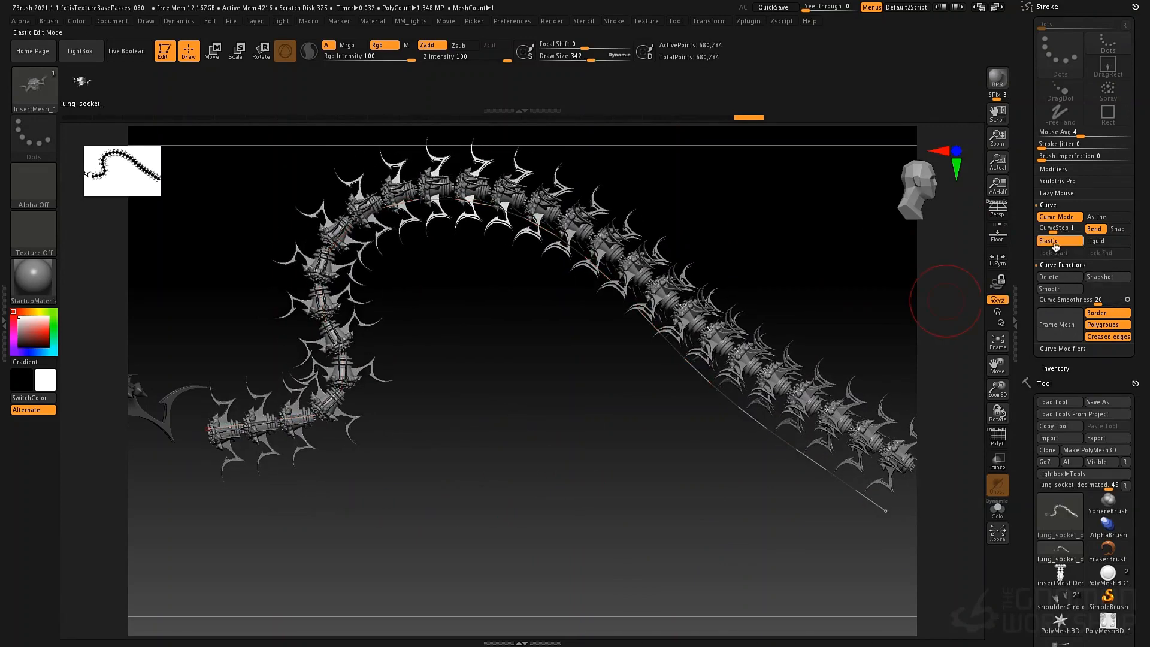
Step: With Elastic on, pull the chain's bend diagonally downward and shorten its lower end by moving it inward
alt+drag(547, 466, 554, 370)
drag(461, 341, 706, 494)
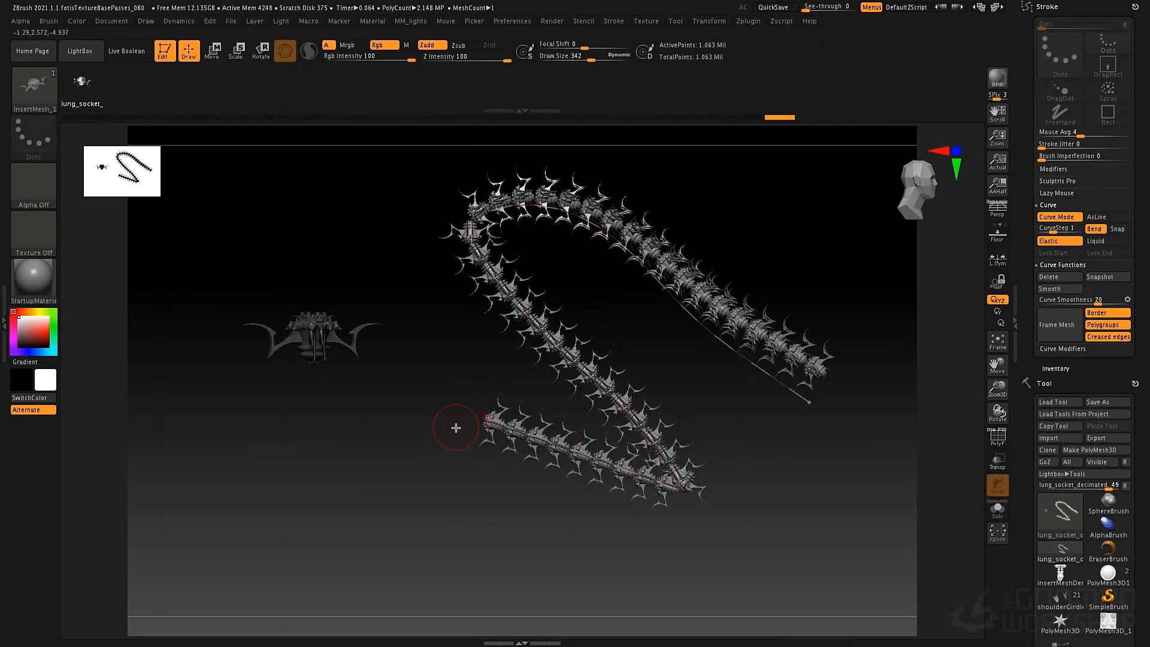
drag(485, 421, 568, 468)
Step: Switch the curve editing to Liquid and reshape the chain by pulling its middle outward and its upper end inward
click(1102, 240)
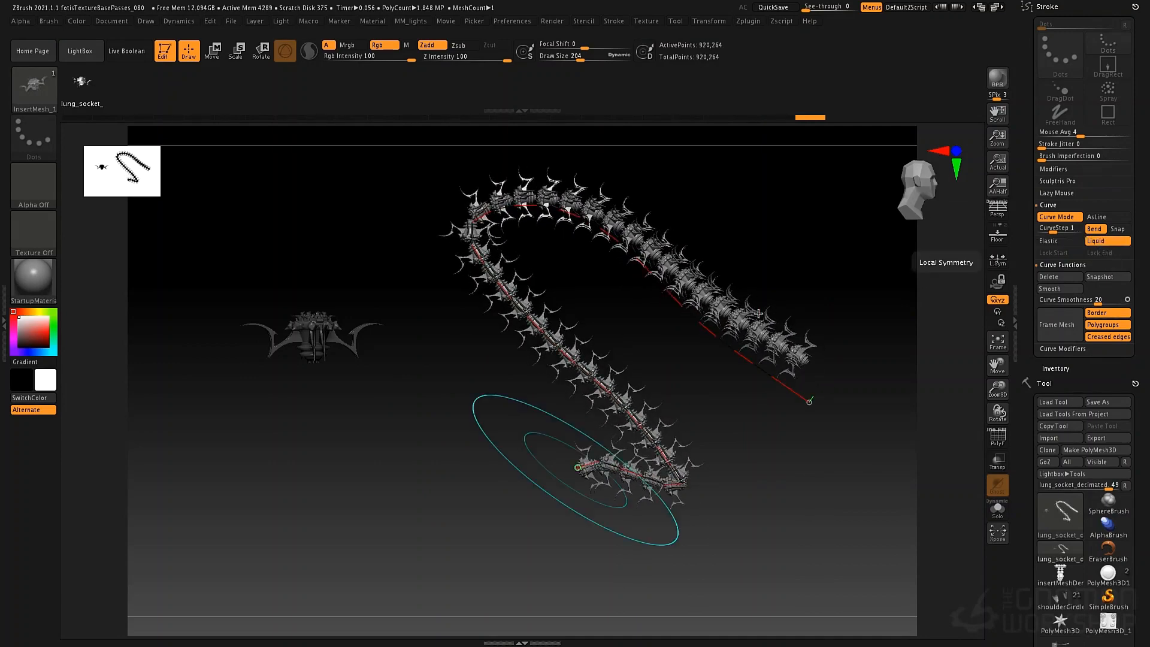
drag(527, 383, 409, 196)
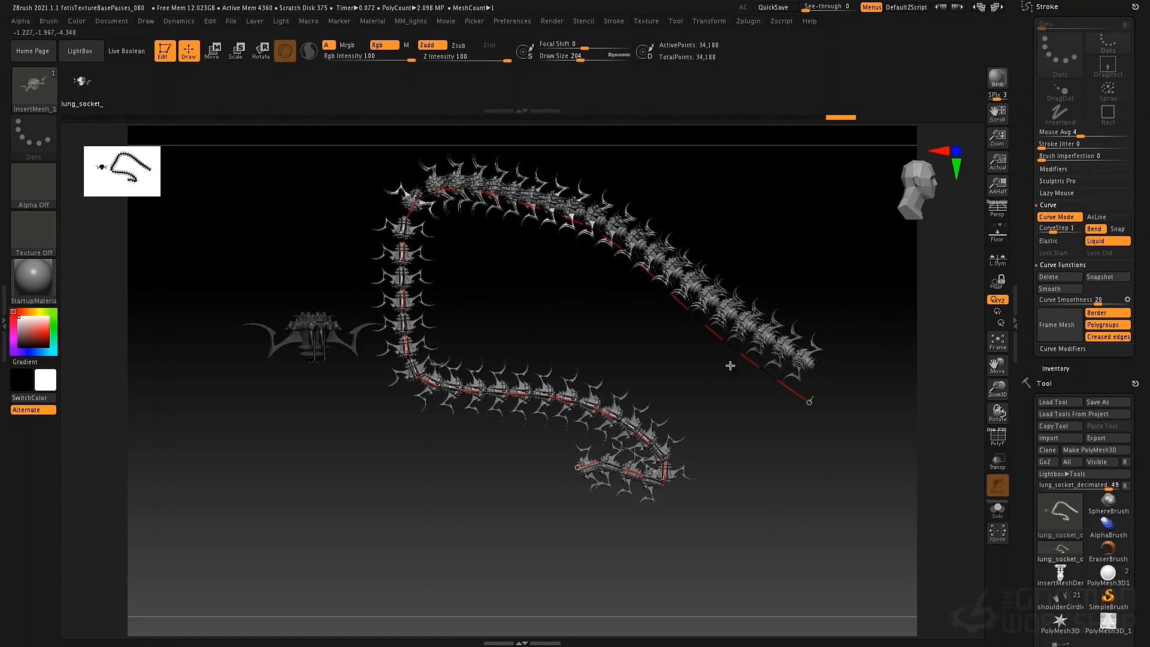
drag(809, 402, 577, 234)
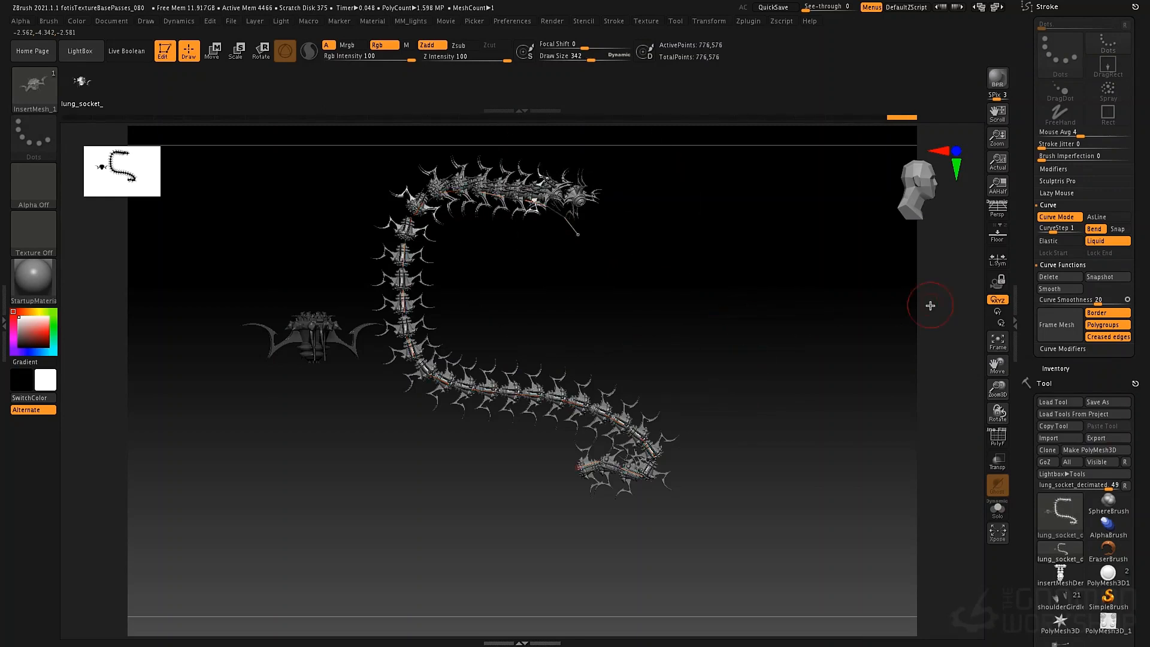
drag(483, 197, 493, 222)
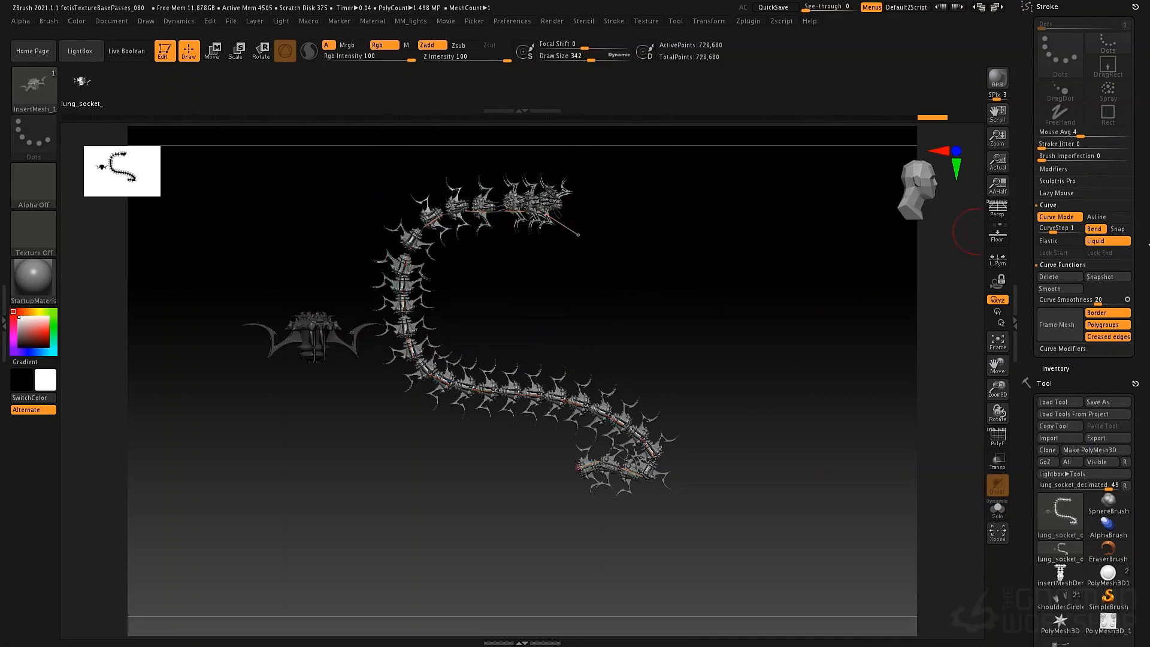
Step: Turn Liquid off, reduce the curve editing size to 62, and make small local bends along the chain
click(1111, 246)
key(space)
drag(503, 341, 490, 339)
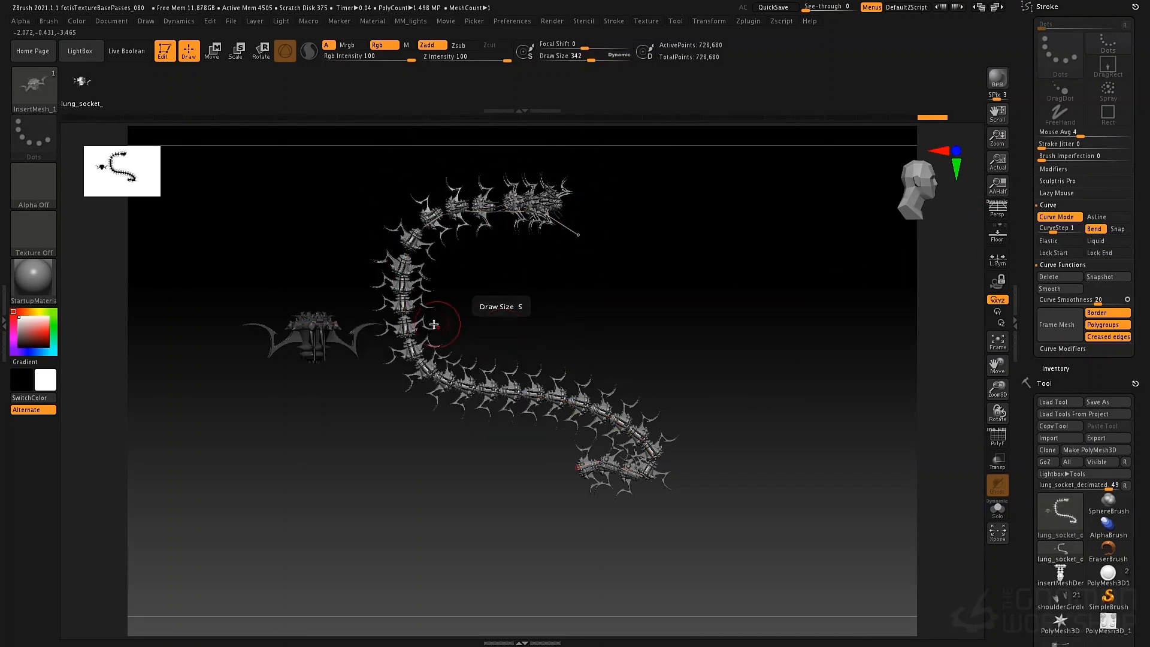
key(space)
mouse_move(414, 324)
mouse_down()
mouse_move(404, 323)
mouse_move(433, 309)
mouse_up()
drag(469, 396, 480, 377)
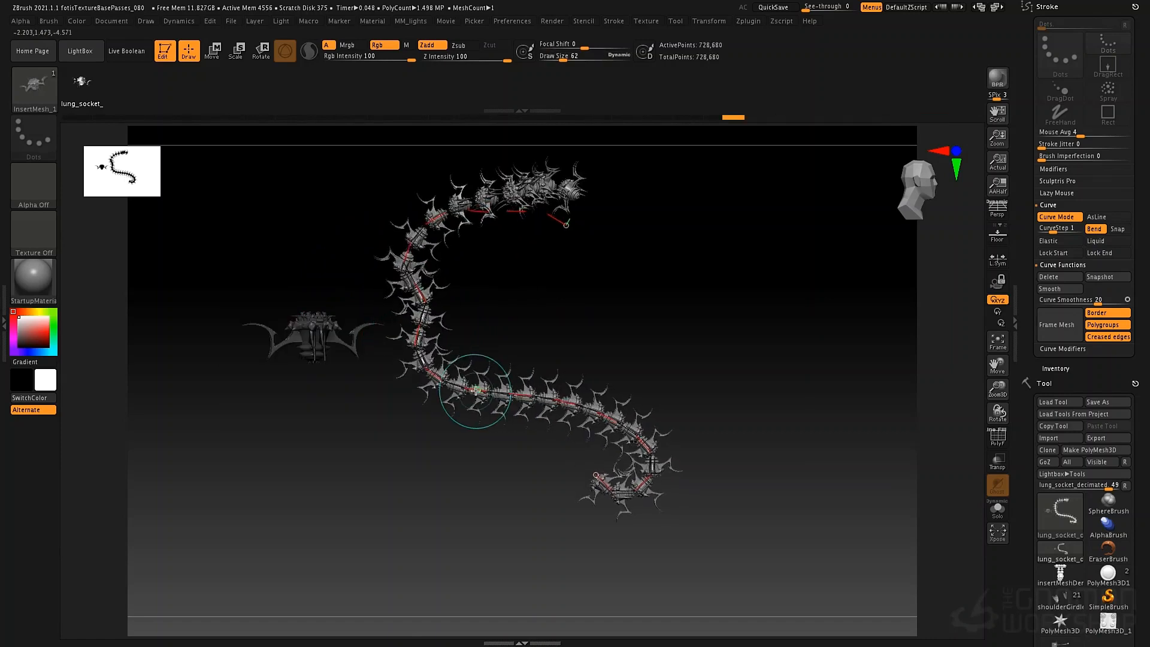
Step: Smooth the curve with Curve Smoothness at 20 and update the socket chain to follow it
click(1076, 299)
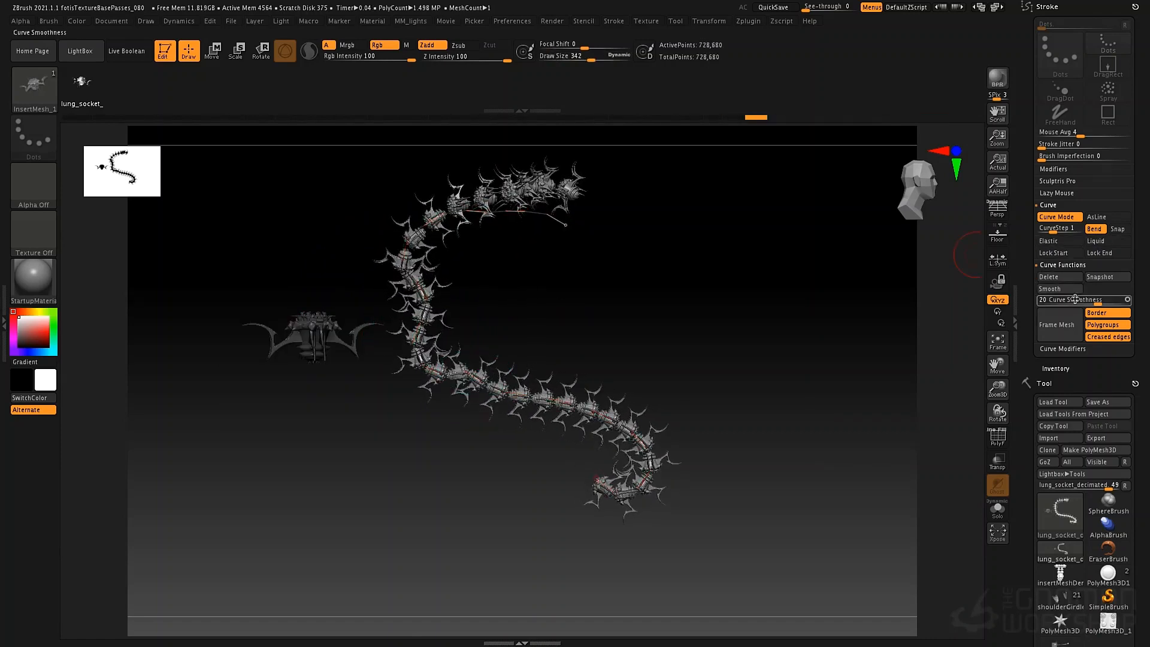
click(1066, 292)
click(1098, 302)
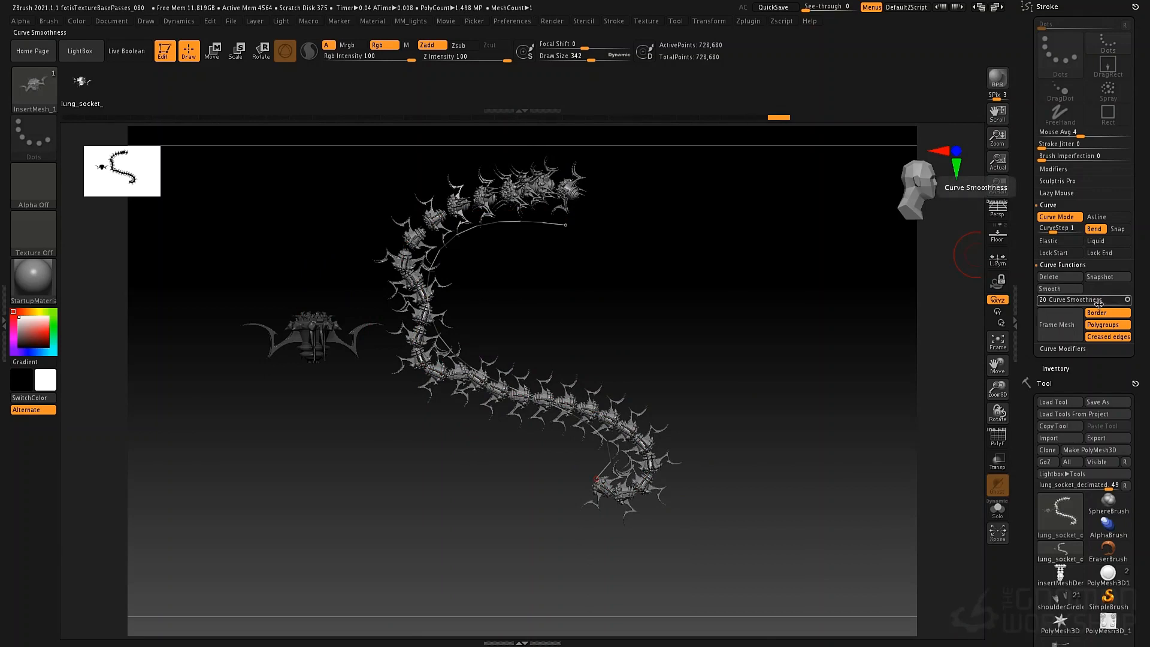
click(568, 414)
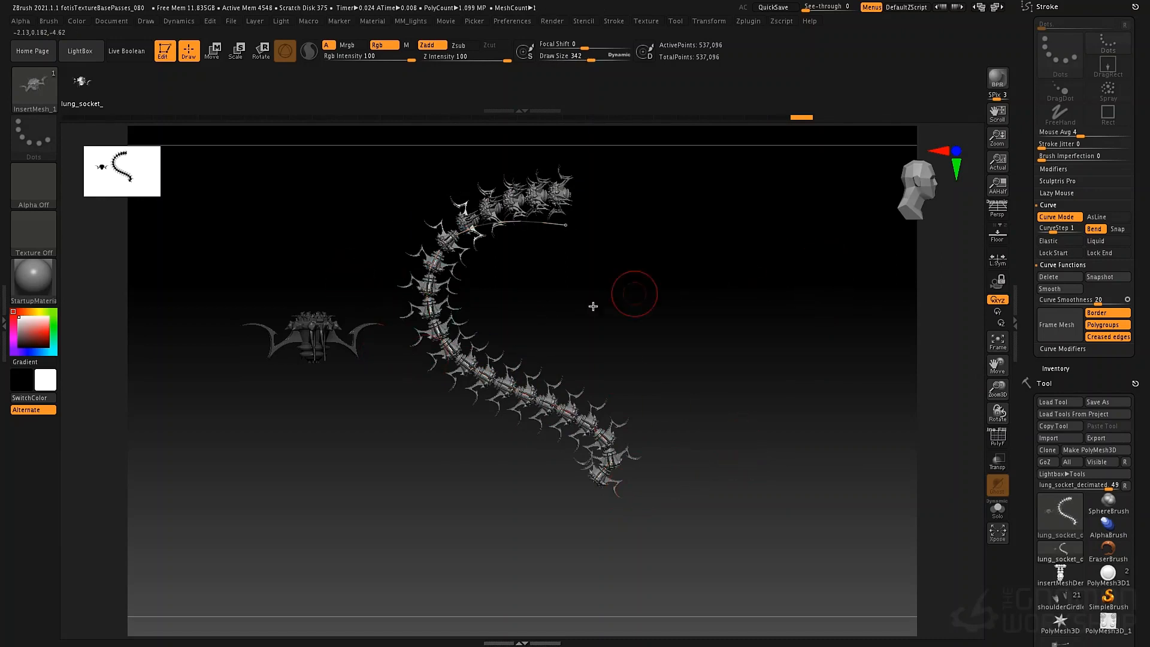
Step: Switch to the PolyMesh3D star tool and convert it into a PolySphere
drag(673, 270, 648, 296)
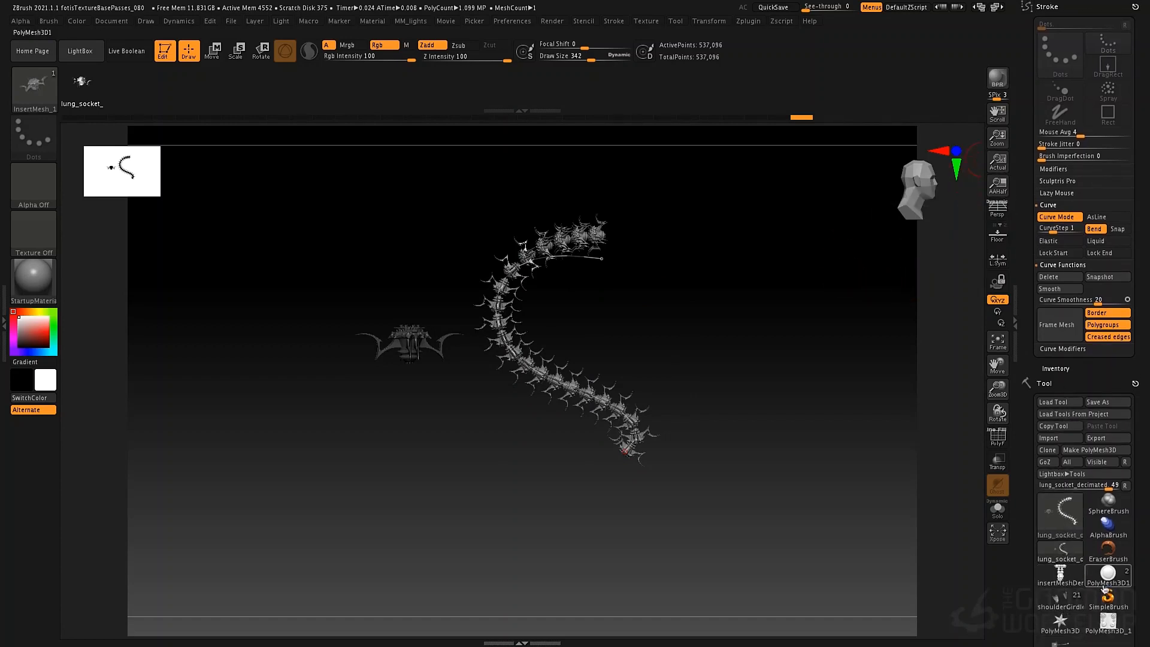
drag(1028, 618, 1051, 563)
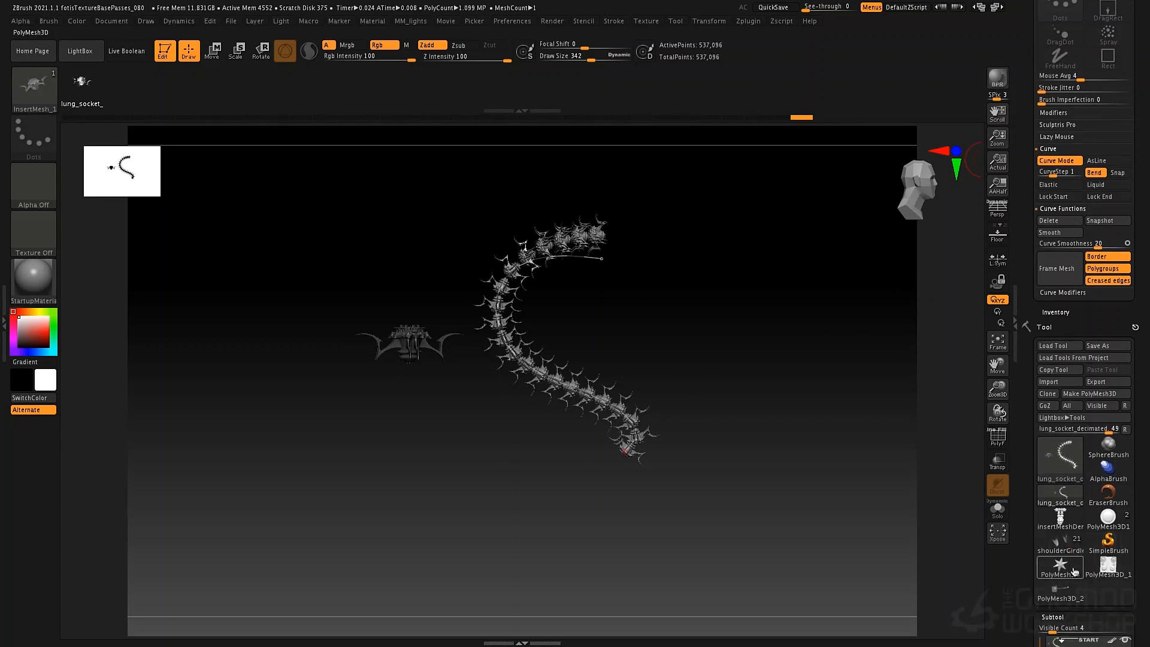
click(1074, 572)
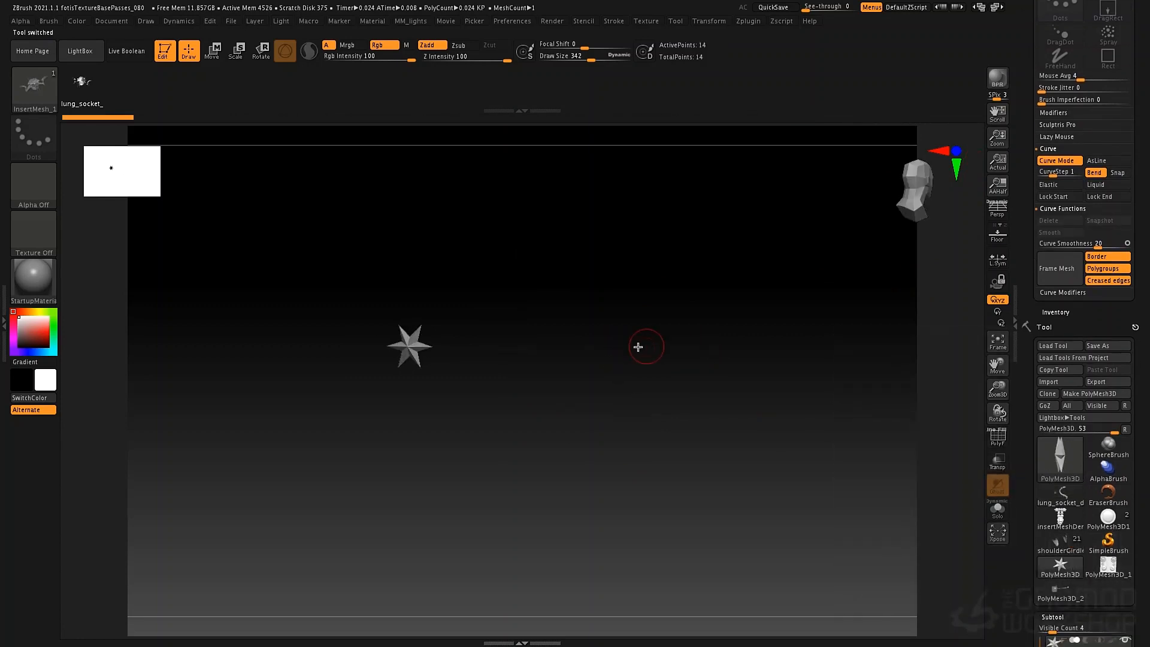
key(w)
click(366, 251)
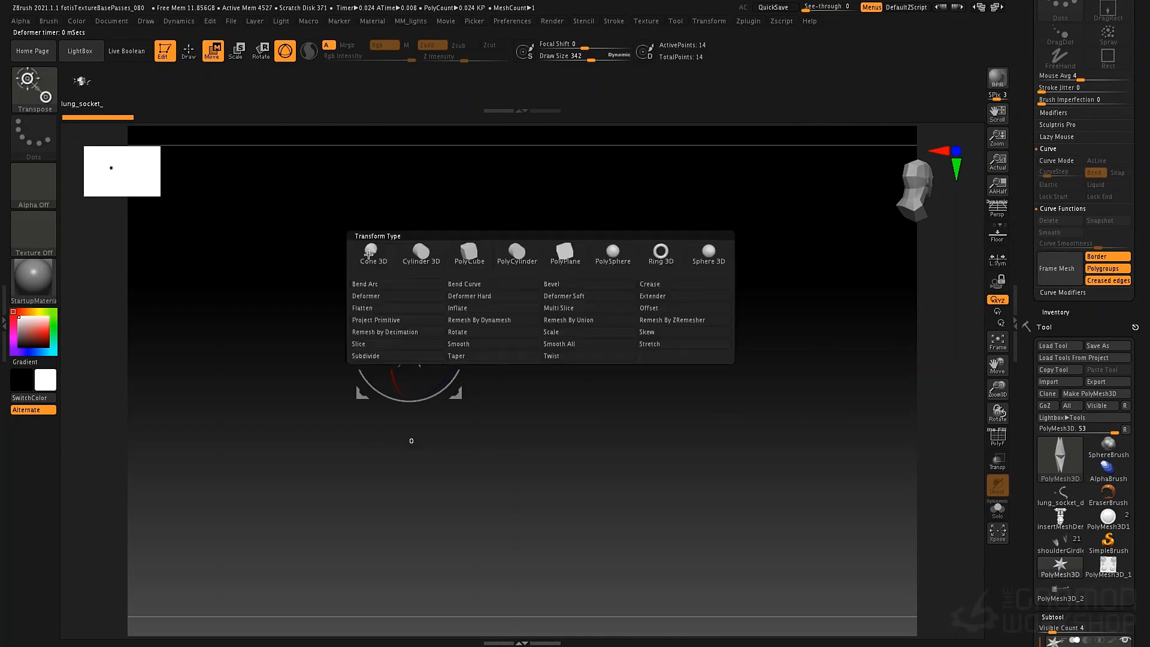
click(612, 253)
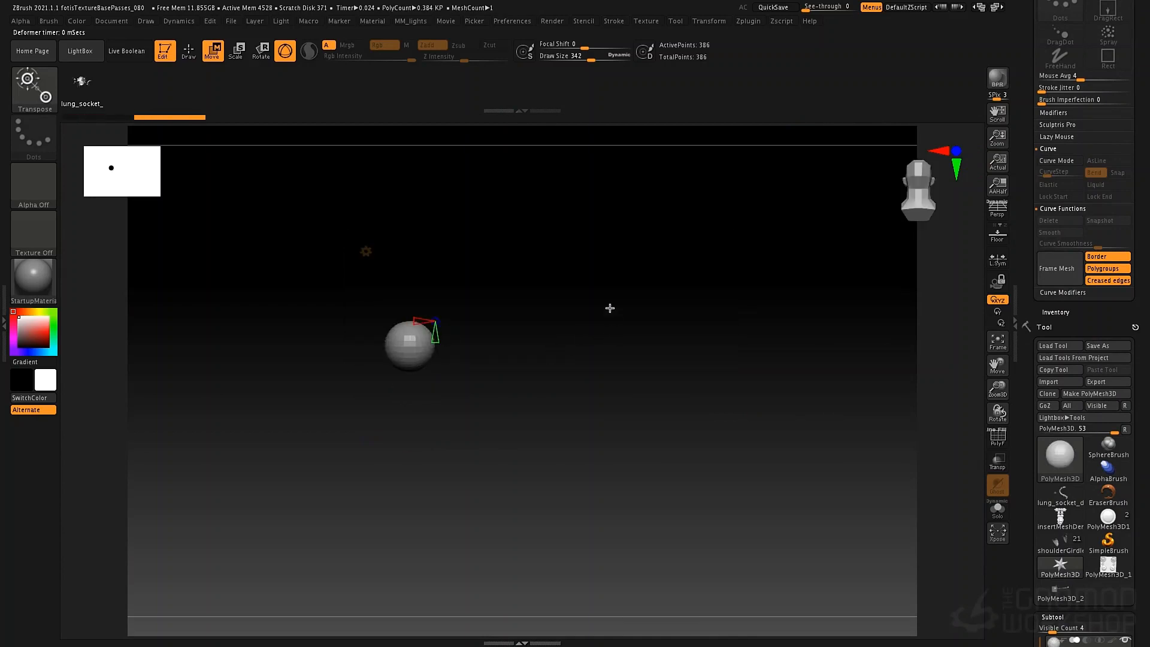
alt+drag(609, 308, 675, 400)
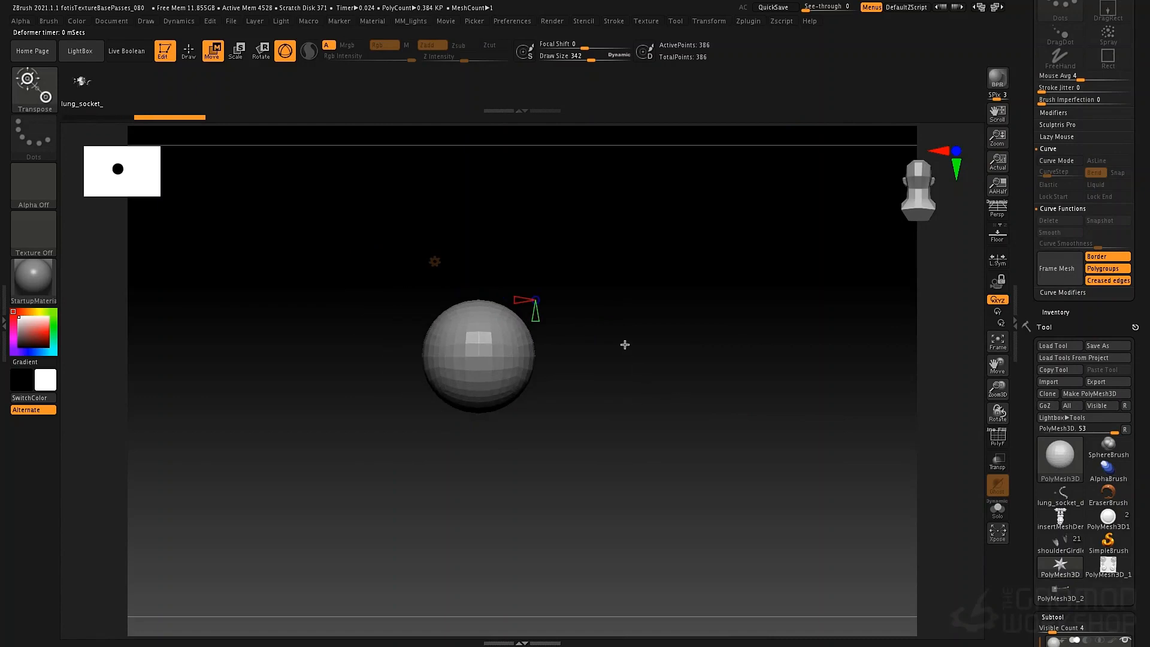
Step: Choose the CurveTube brush for the sphere and set its draw size to 204
key(q)
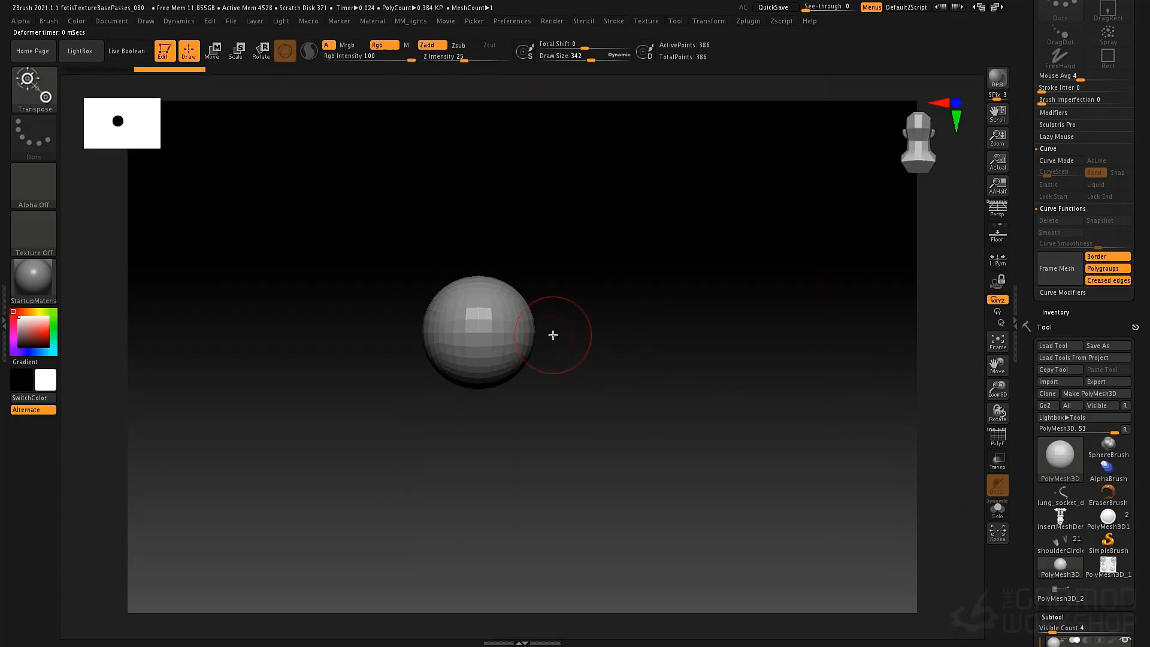
key(b)
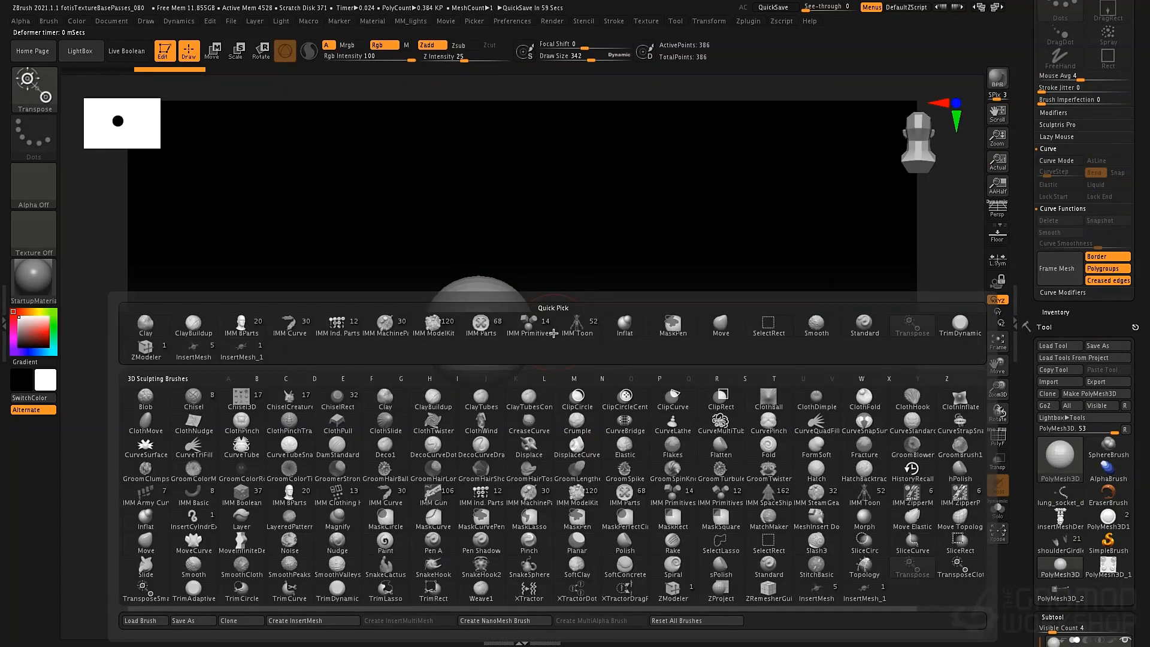
key(c)
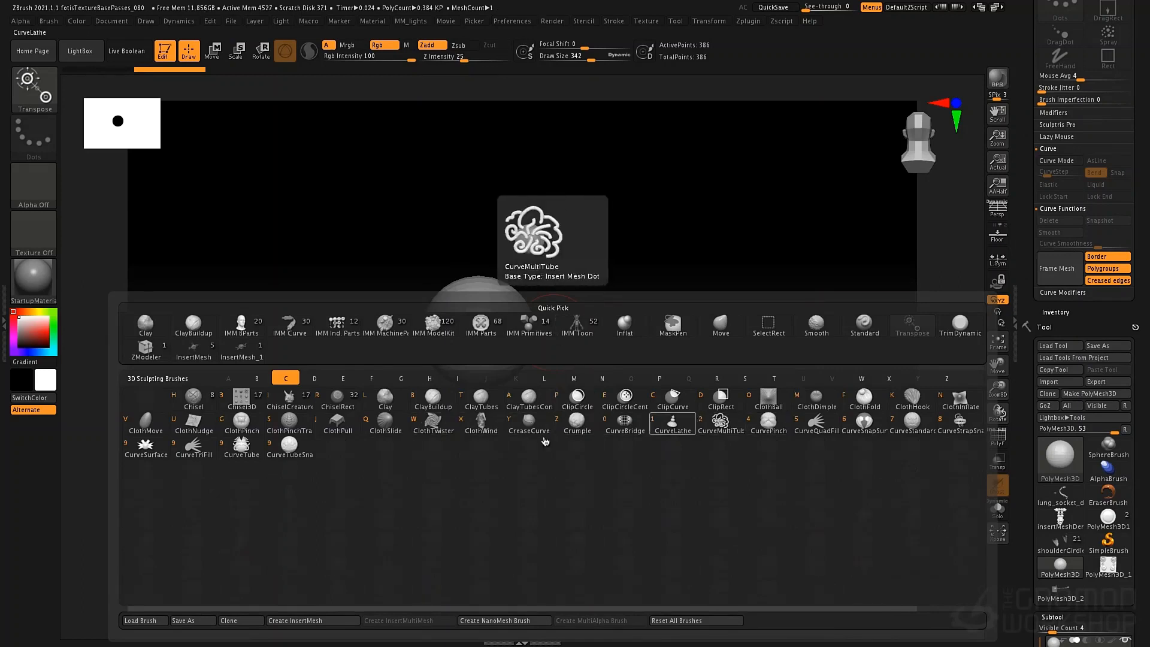
click(242, 445)
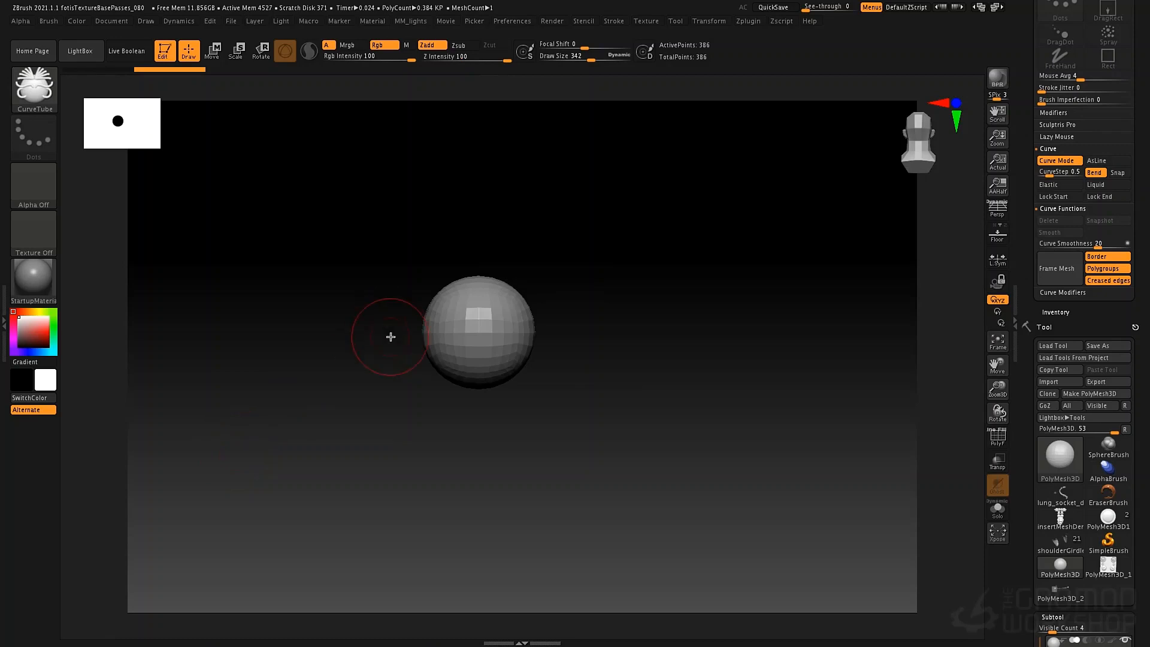
key(space)
Step: Draw a long question-mark-shaped tube out from the sphere and try pulling its start onto the sphere's surface with Snap on
drag(527, 260, 772, 189)
drag(693, 492, 763, 494)
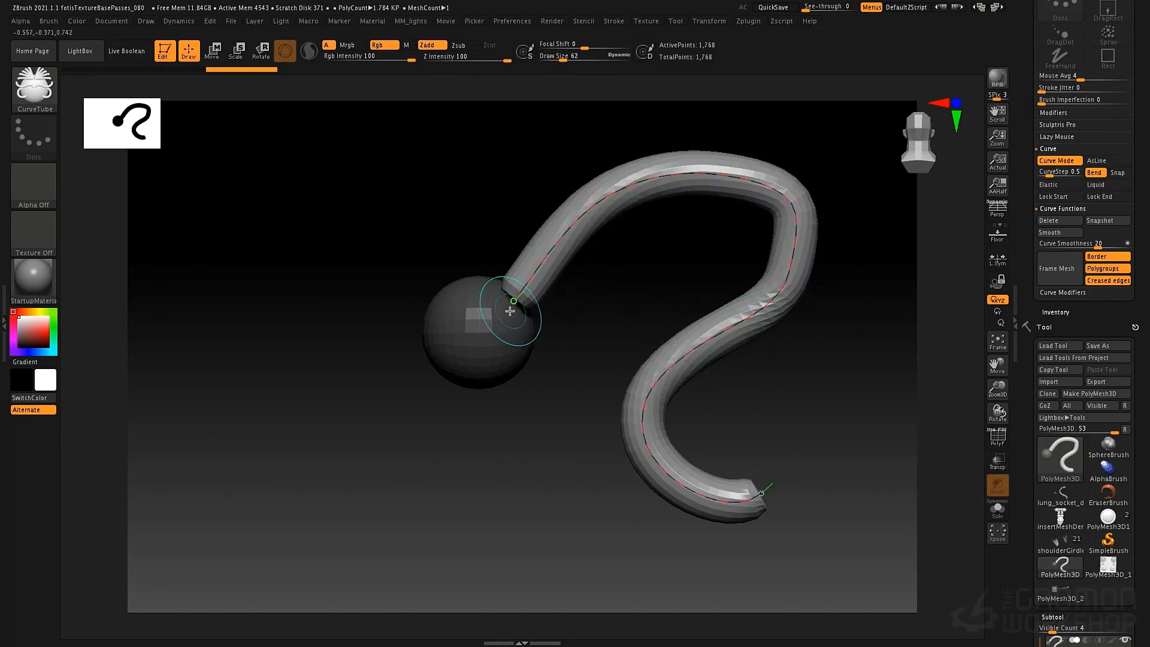
drag(431, 223, 478, 289)
drag(565, 454, 572, 390)
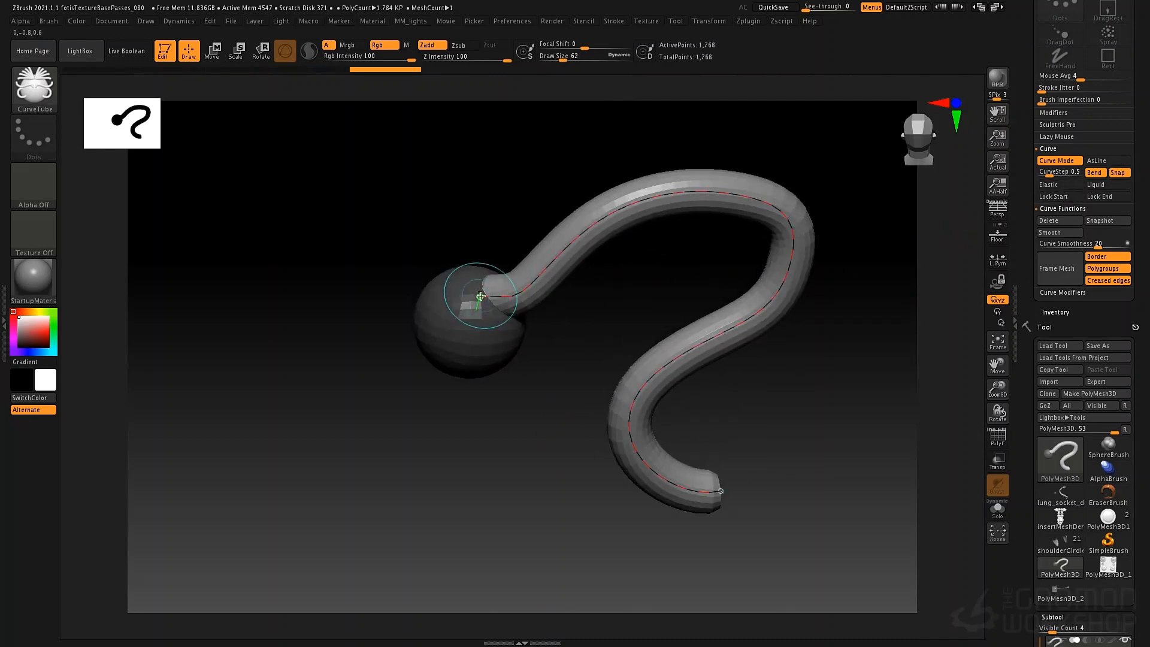
mouse_move(481, 295)
mouse_down()
mouse_move(477, 288)
mouse_move(470, 333)
mouse_move(456, 294)
mouse_move(466, 286)
mouse_move(450, 290)
mouse_move(462, 283)
mouse_move(443, 337)
mouse_move(473, 332)
mouse_up()
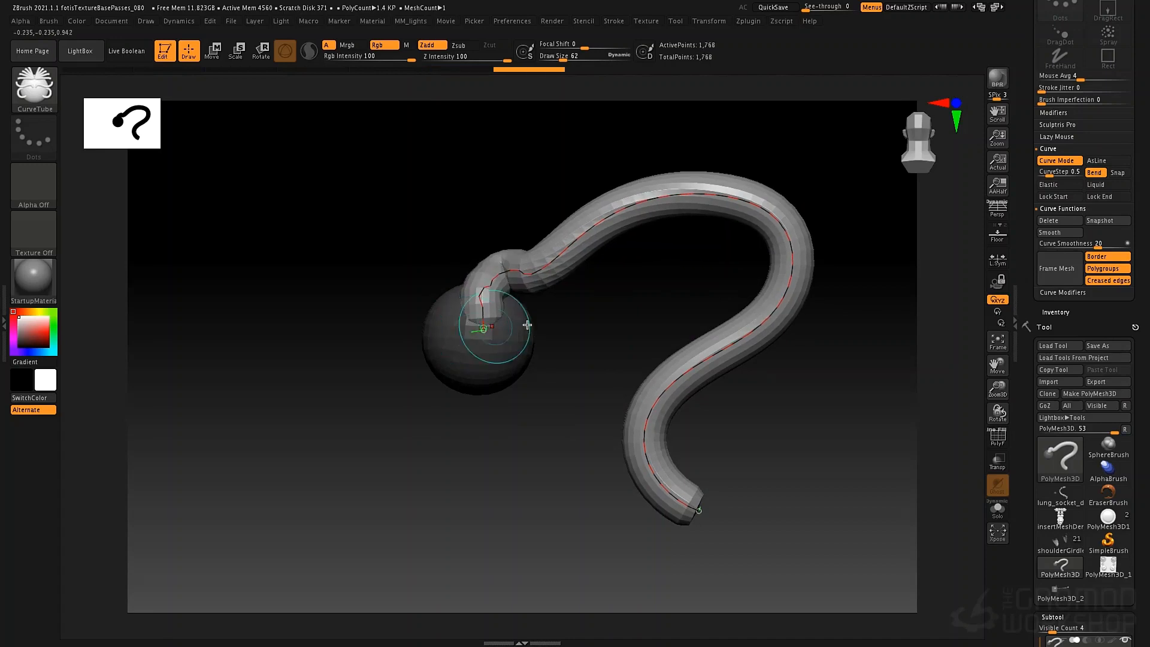
Step: Undo the curve edits and the long tube drawn on the sphere
key(ctrl+z)
key(ctrl+z)
key(ctrl+z)
key(ctrl+z)
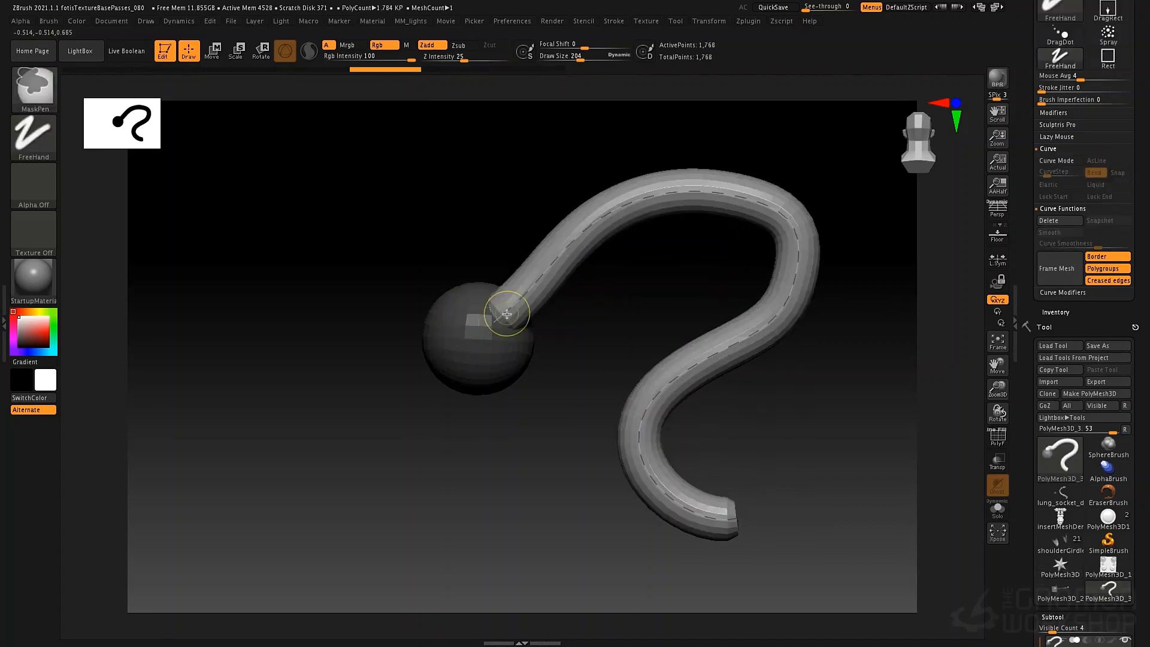
Step: Draw a shorter wavy tube out from the sphere's upper side and mirror it to the other side with X symmetry
mouse_move(506, 307)
mouse_down()
mouse_move(531, 259)
mouse_move(727, 239)
mouse_up()
drag(613, 390, 653, 392)
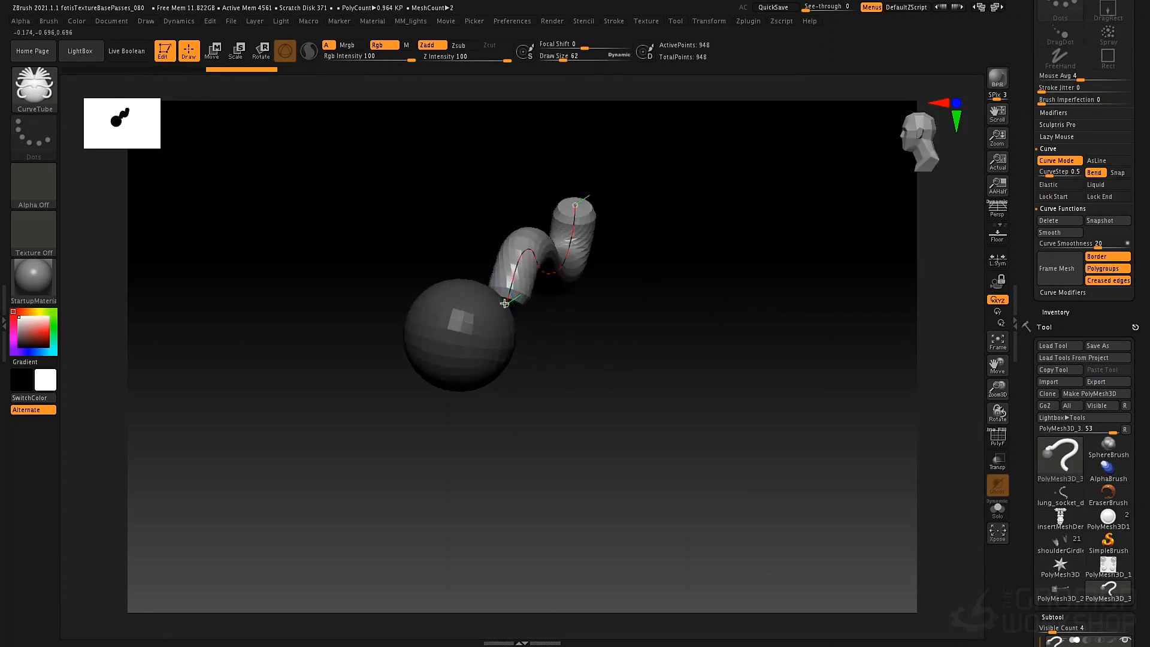
key(ctrl+shift+z)
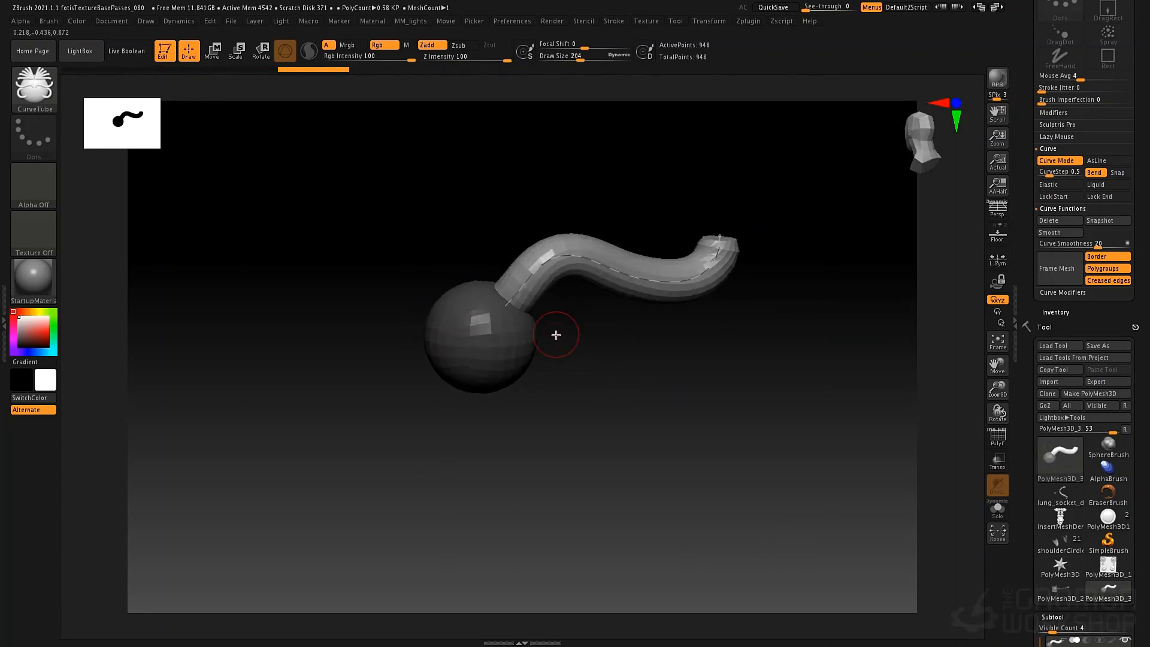
drag(685, 279, 597, 282)
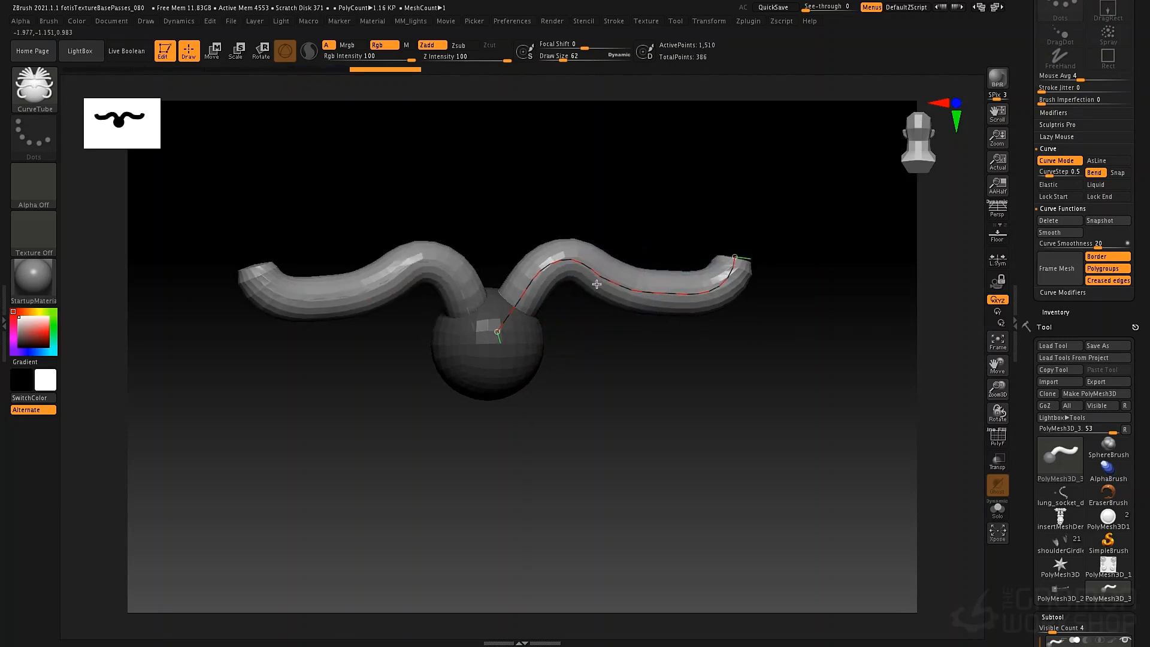
drag(630, 389, 651, 386)
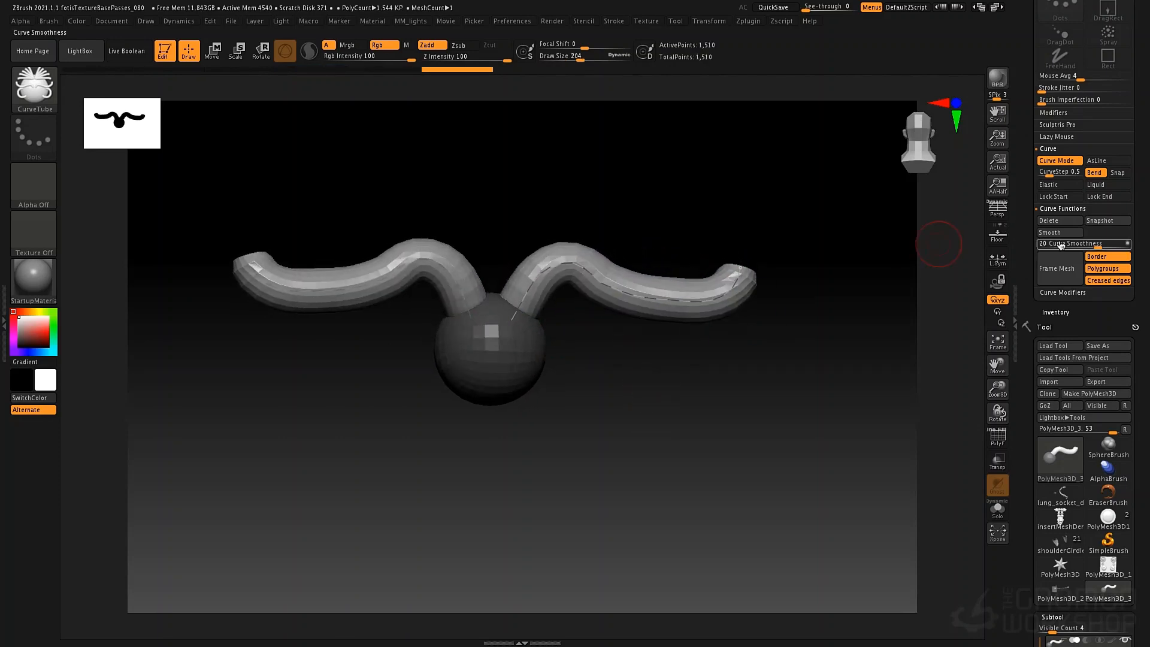
Step: Taper the tubes to pointed tips by enabling the Size curve modifier, flipping the Curve Falloff horizontally and updating the curve
click(1062, 210)
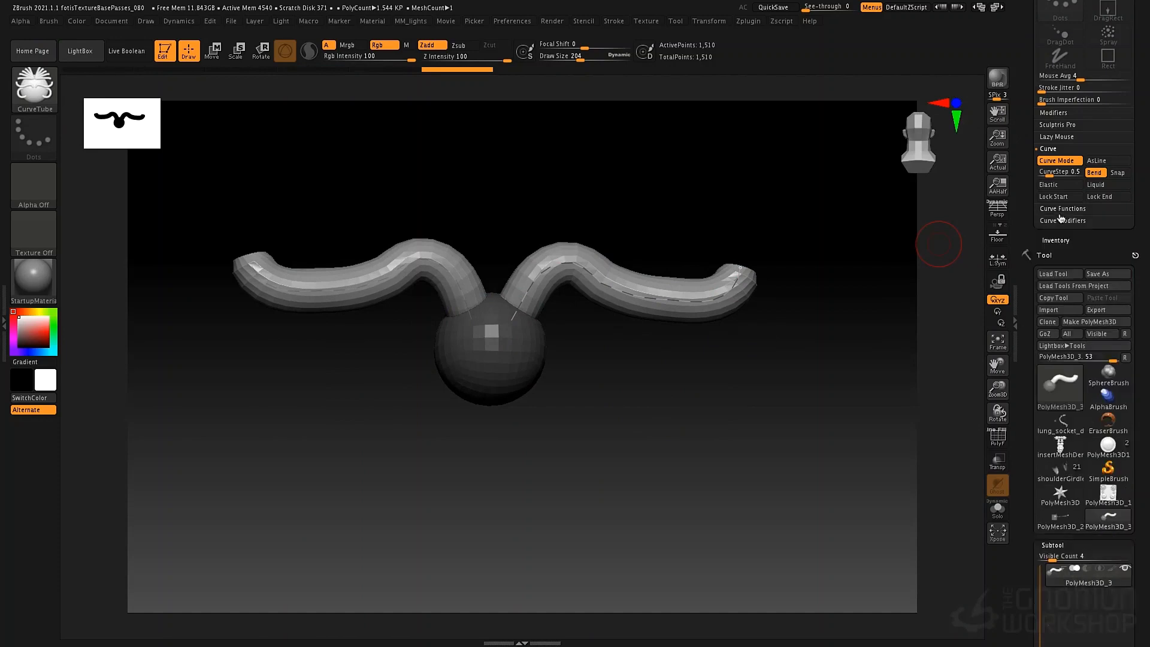
click(1062, 221)
click(1107, 234)
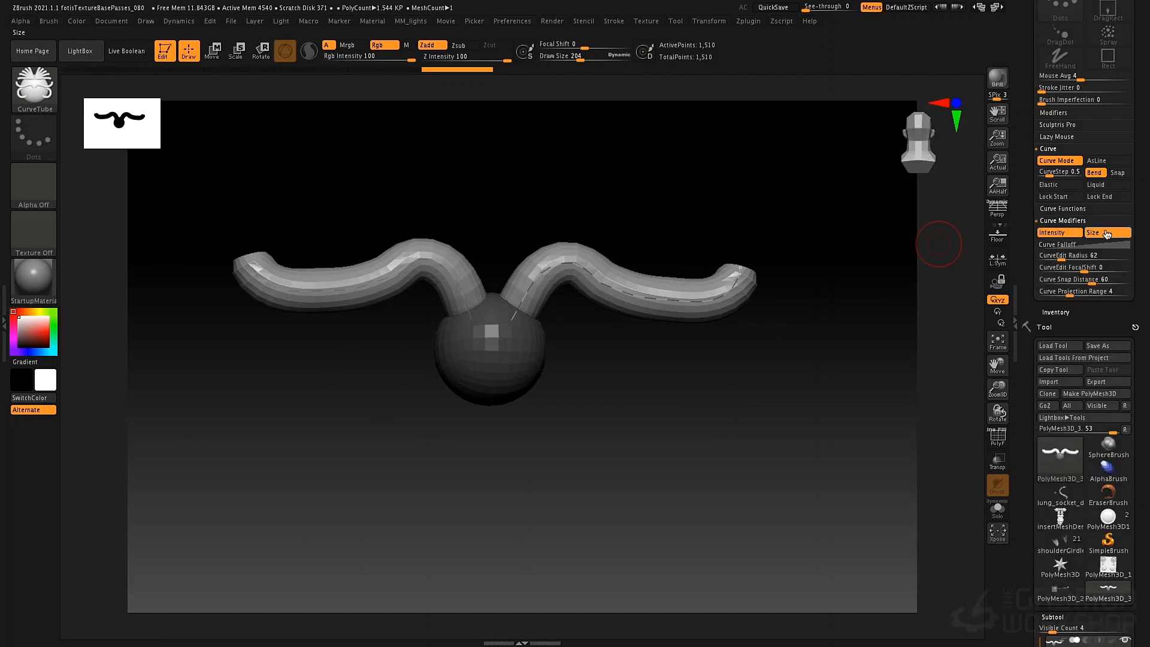
click(1083, 242)
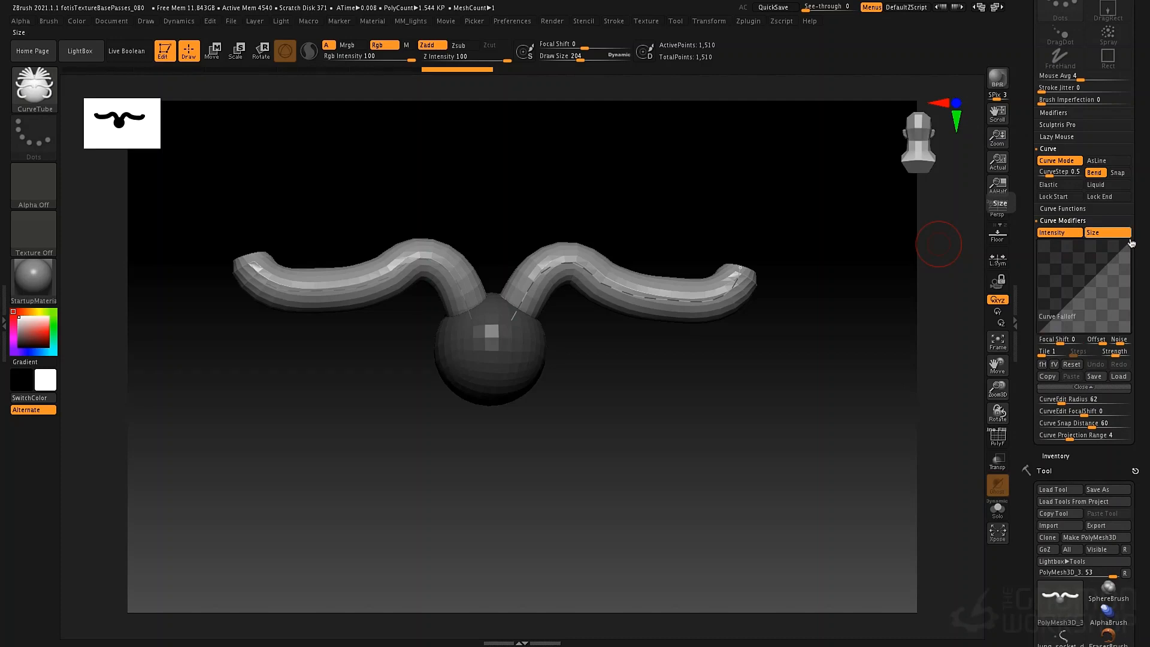
click(1043, 365)
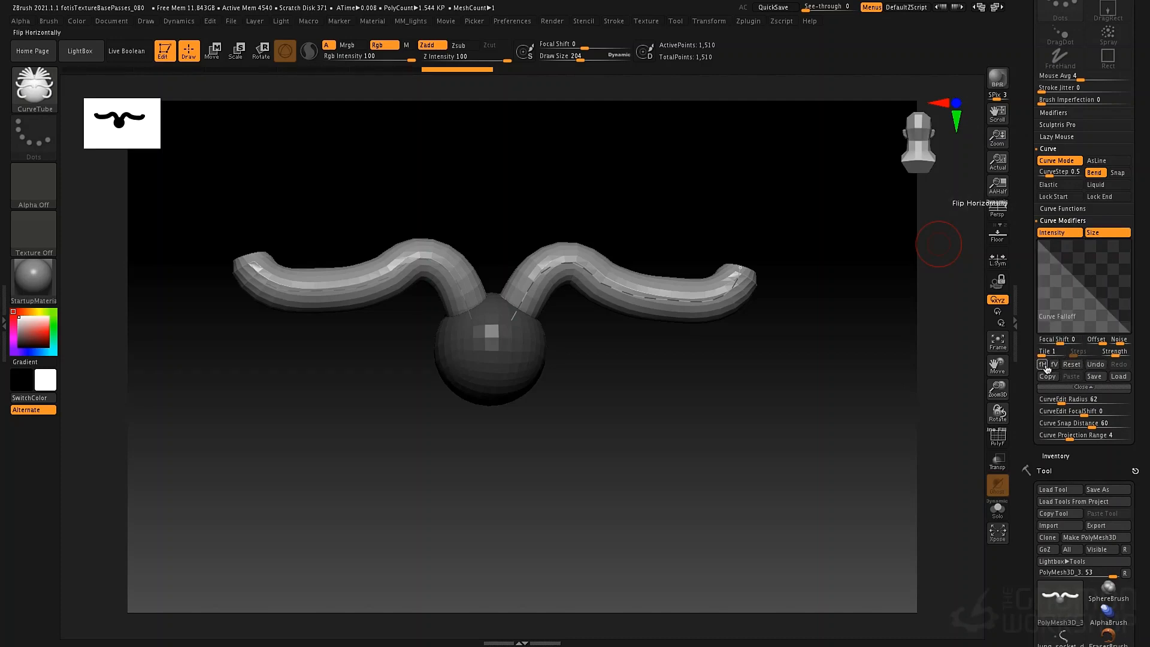
click(564, 268)
mouse_move(672, 378)
mouse_down()
mouse_move(636, 375)
mouse_move(688, 377)
mouse_move(658, 389)
mouse_up()
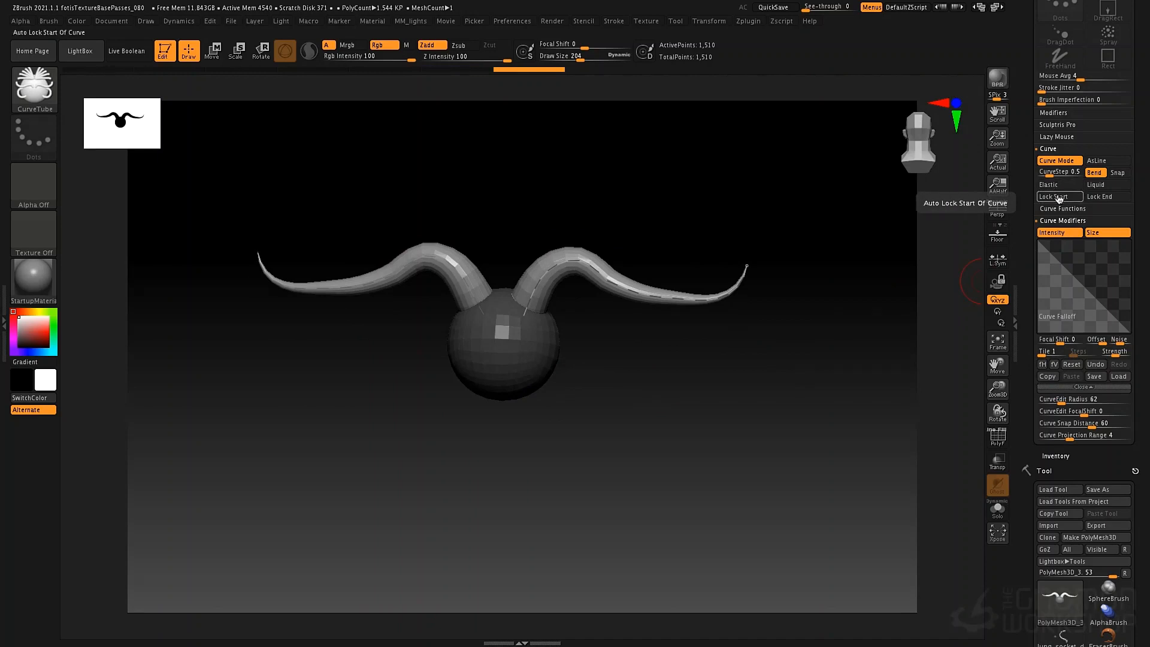
Step: Turn on Lock Start, bend the tapered tubes into S-shaped horns with curled tips, and release the curve
click(1058, 198)
drag(742, 194, 714, 213)
mouse_move(592, 276)
mouse_down()
mouse_move(619, 328)
mouse_move(611, 349)
mouse_up()
mouse_move(654, 305)
mouse_down()
mouse_move(639, 282)
mouse_move(652, 284)
mouse_up()
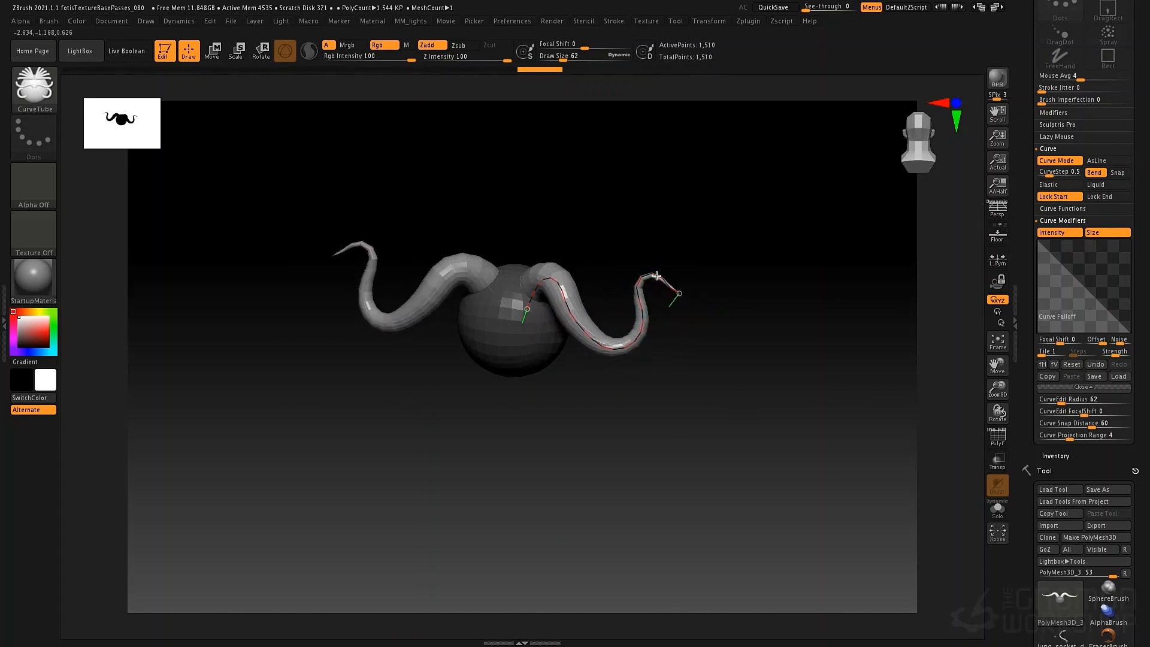
drag(646, 206, 651, 165)
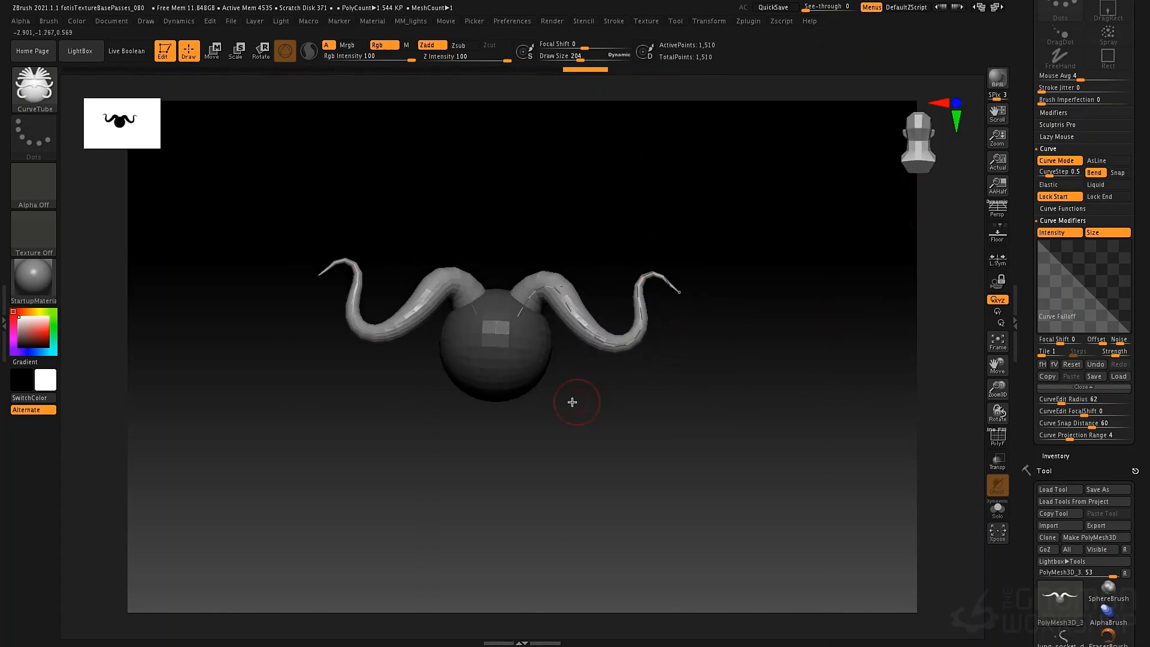
drag(630, 408, 668, 433)
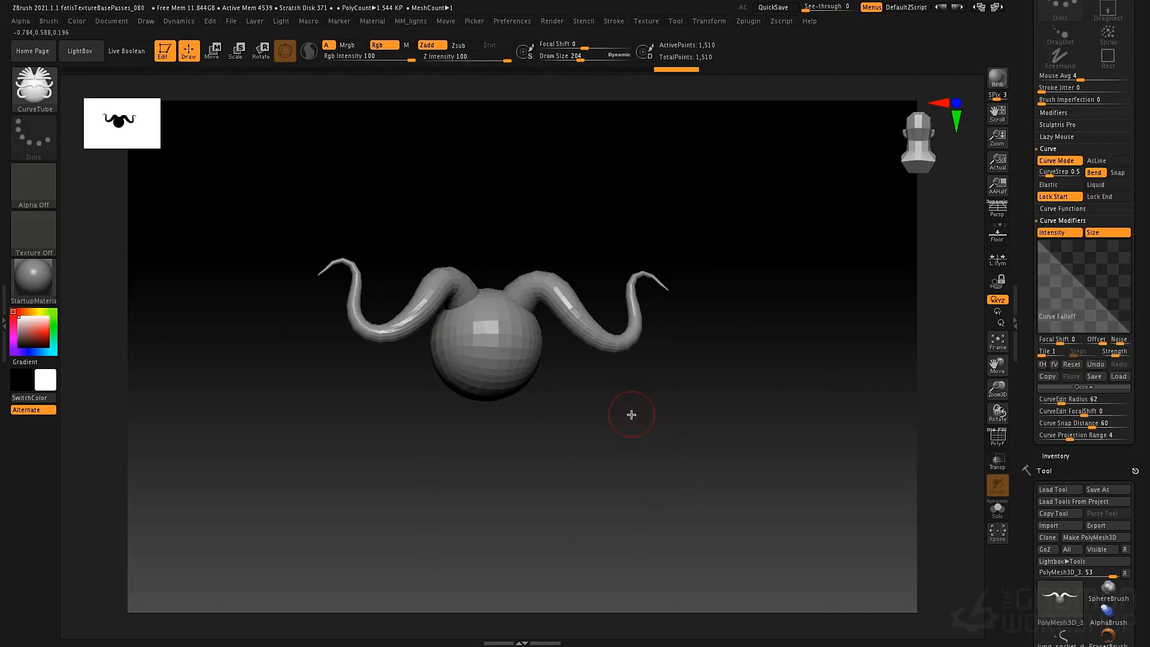
Step: Show the polyframe and merge the horns and sphere into a DynaMesh at resolution 200
key(shift+f)
ctrl+right_drag(512, 237, 552, 294)
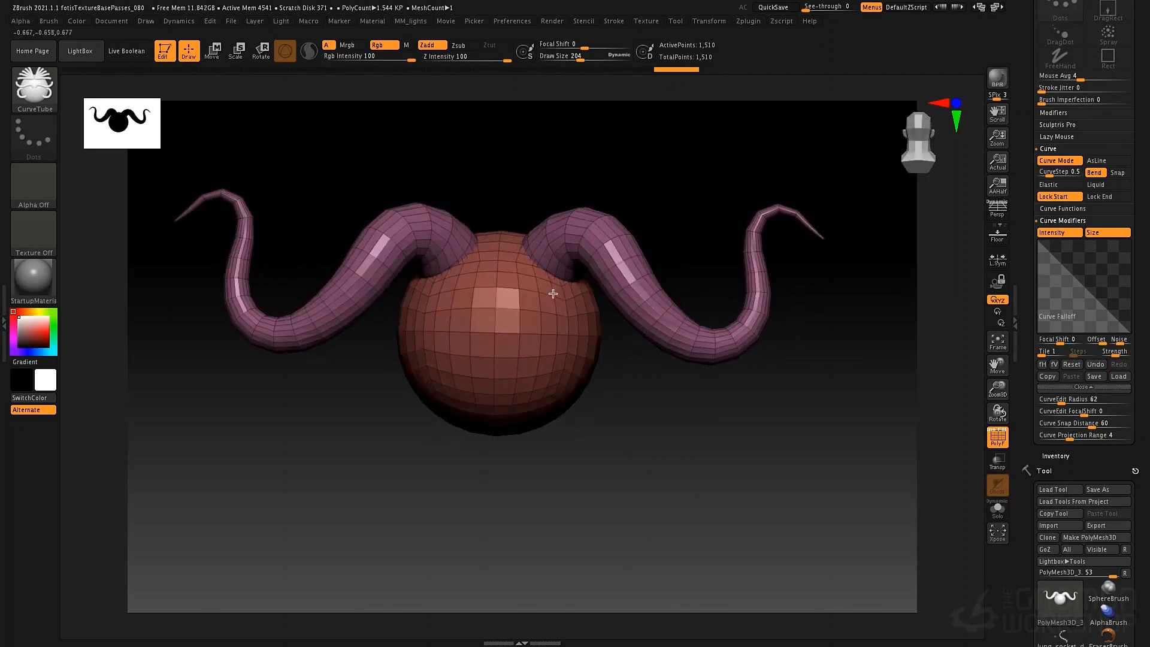
alt+right_drag(657, 398, 647, 377)
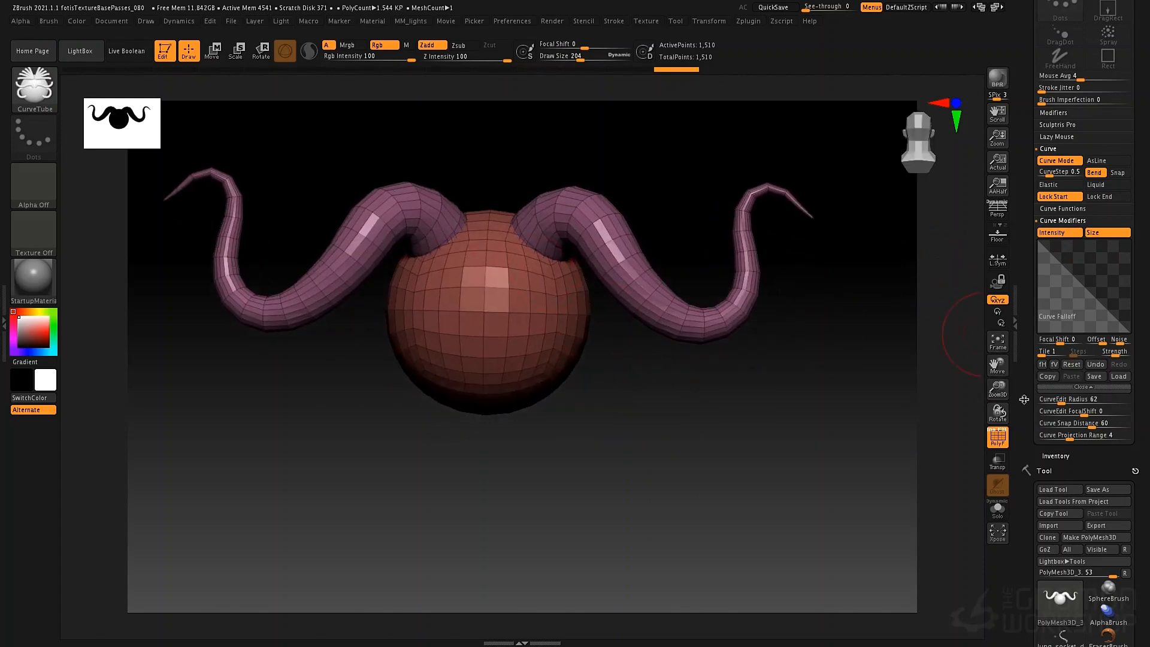
scroll(1023, 399, down, 4)
scroll(1018, 433, down, 7)
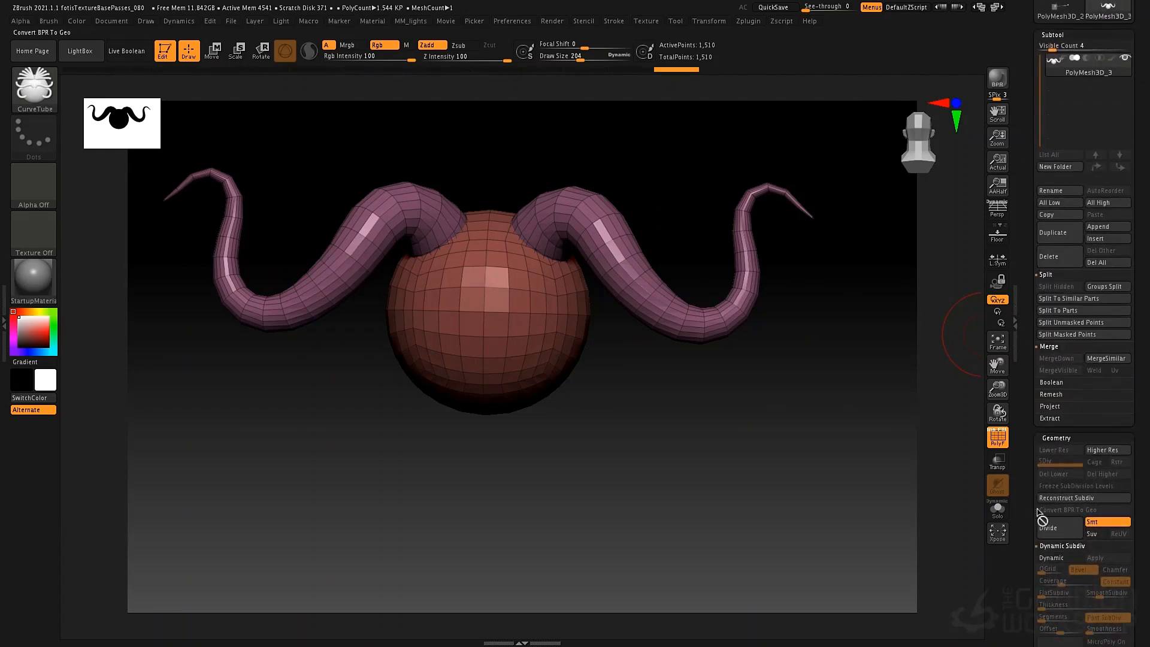
scroll(1042, 519, down, 3)
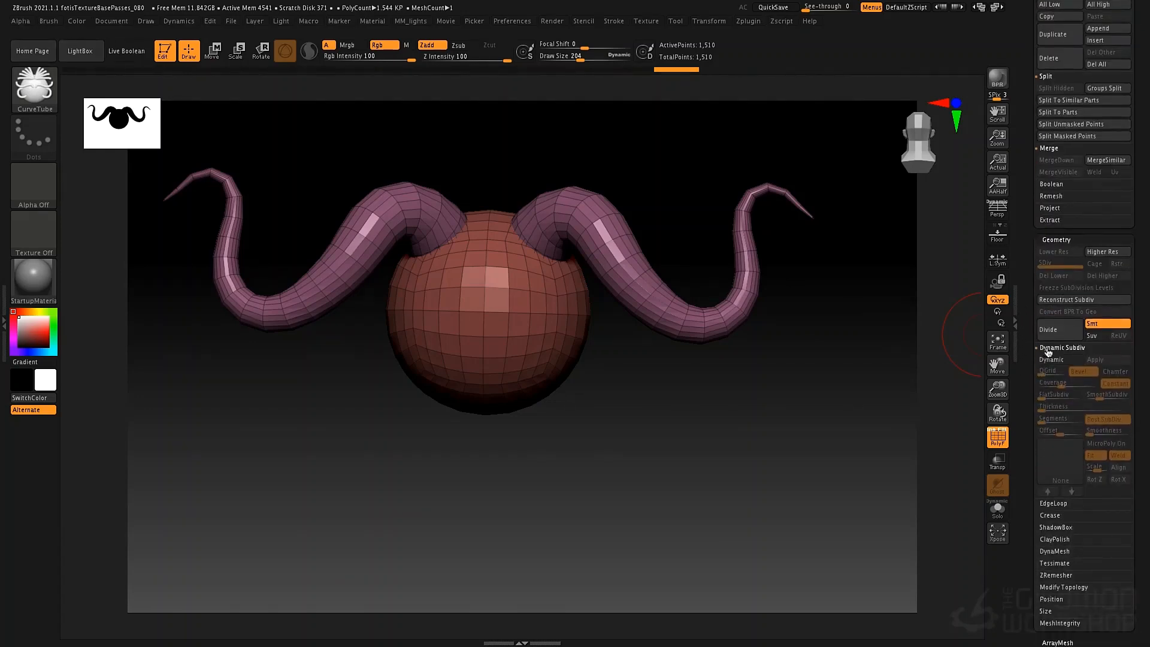
click(1048, 348)
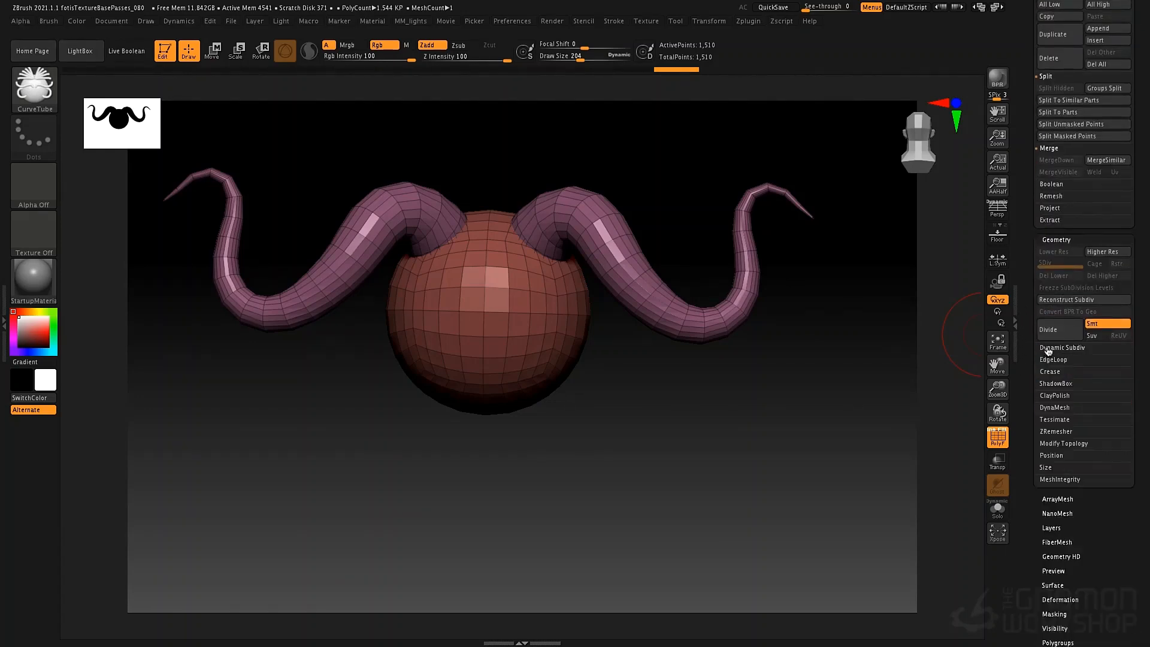
click(1056, 412)
click(1058, 442)
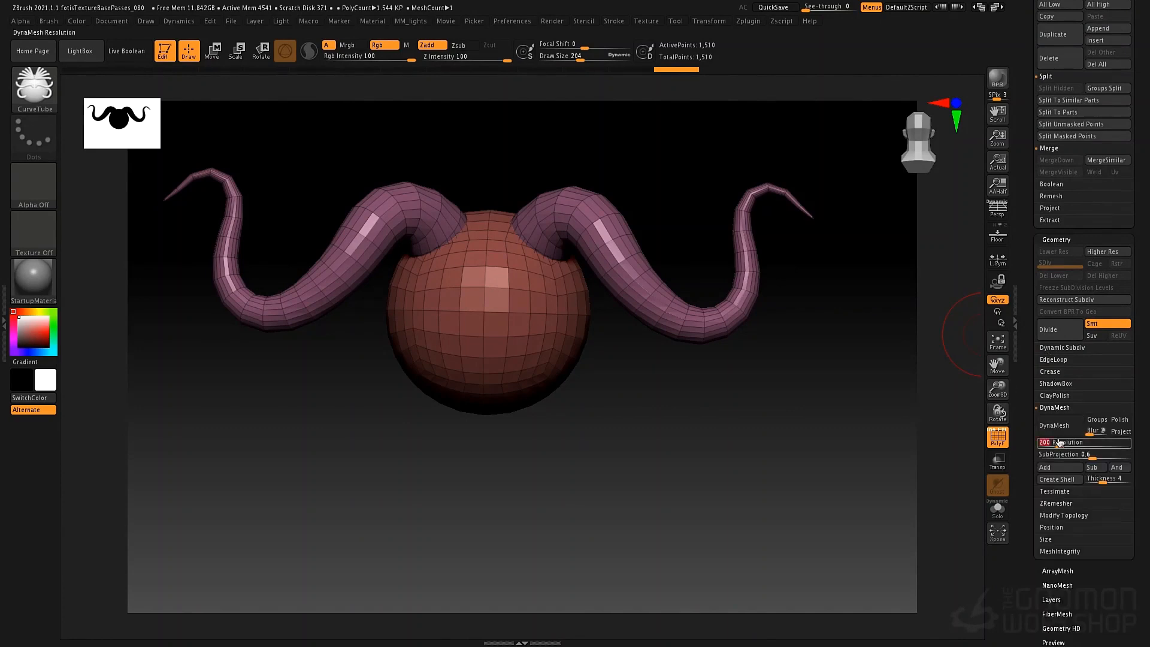
click(1060, 425)
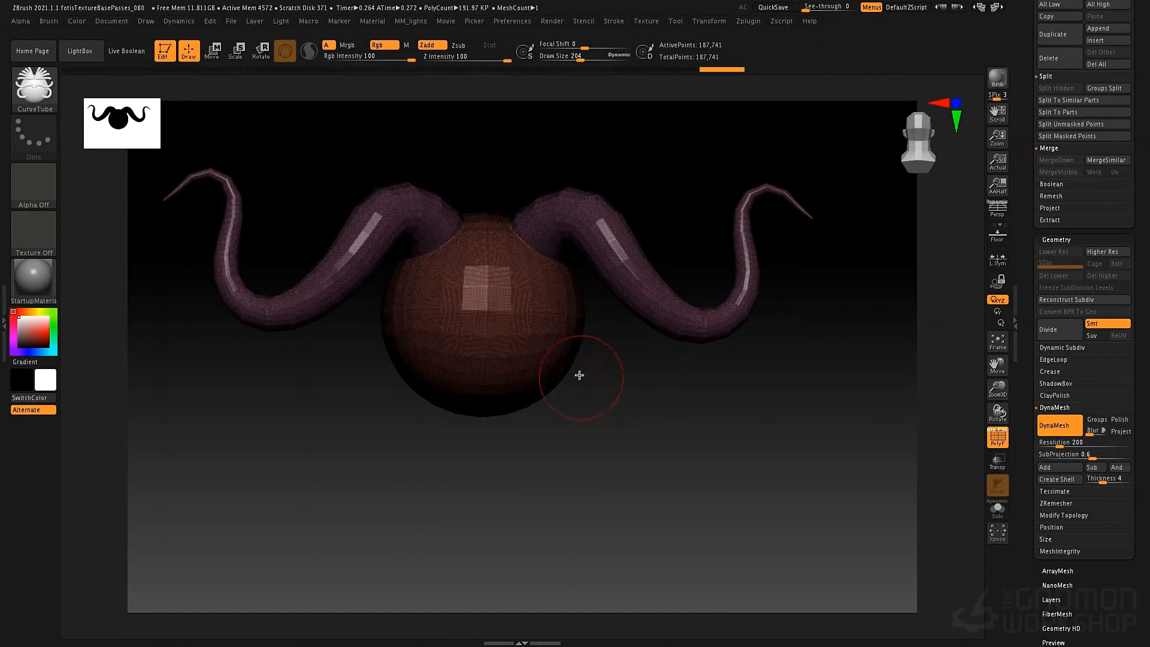
Step: Draw a thinner mirrored pair of horns on the sphere's other side at draw size 135 and update the DynaMesh to fuse them
mouse_move(572, 398)
mouse_down()
mouse_move(541, 455)
mouse_move(621, 462)
mouse_move(534, 315)
mouse_move(585, 294)
mouse_up()
key(space)
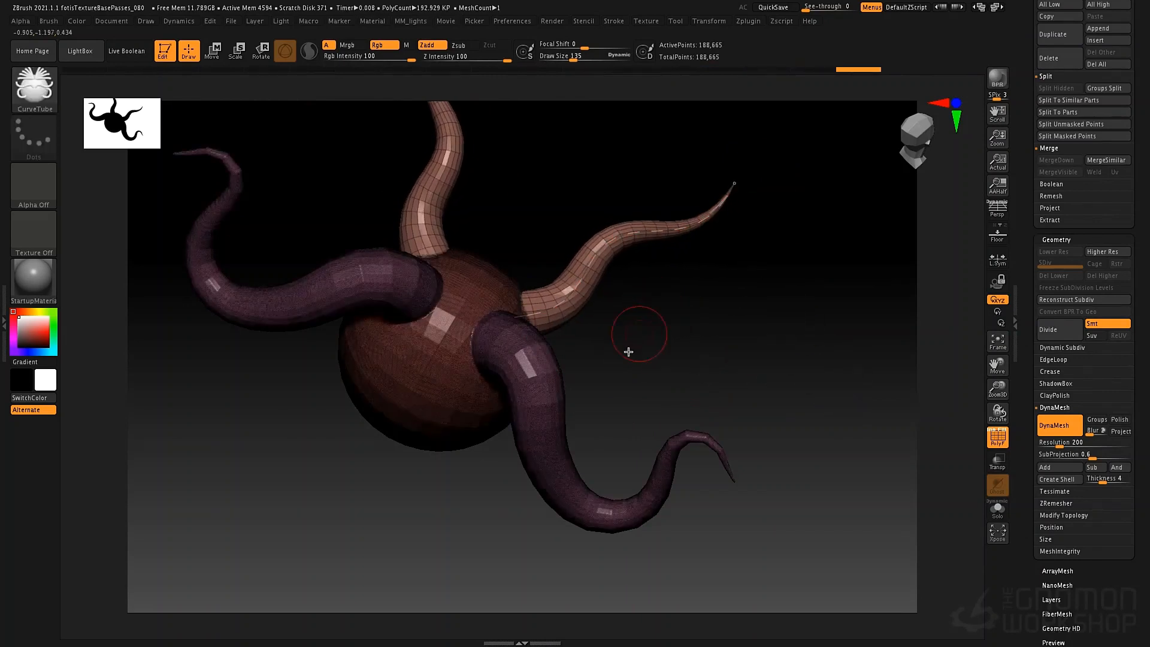
drag(628, 351, 698, 333)
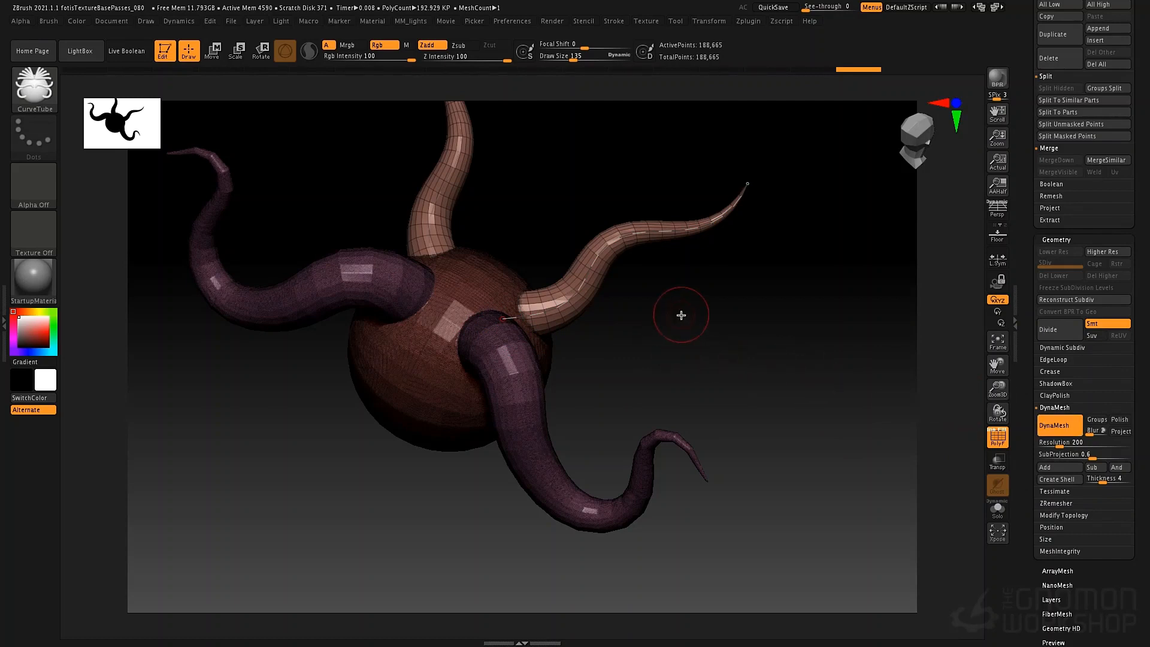
key(ctrl)
ctrl+drag(654, 334, 634, 334)
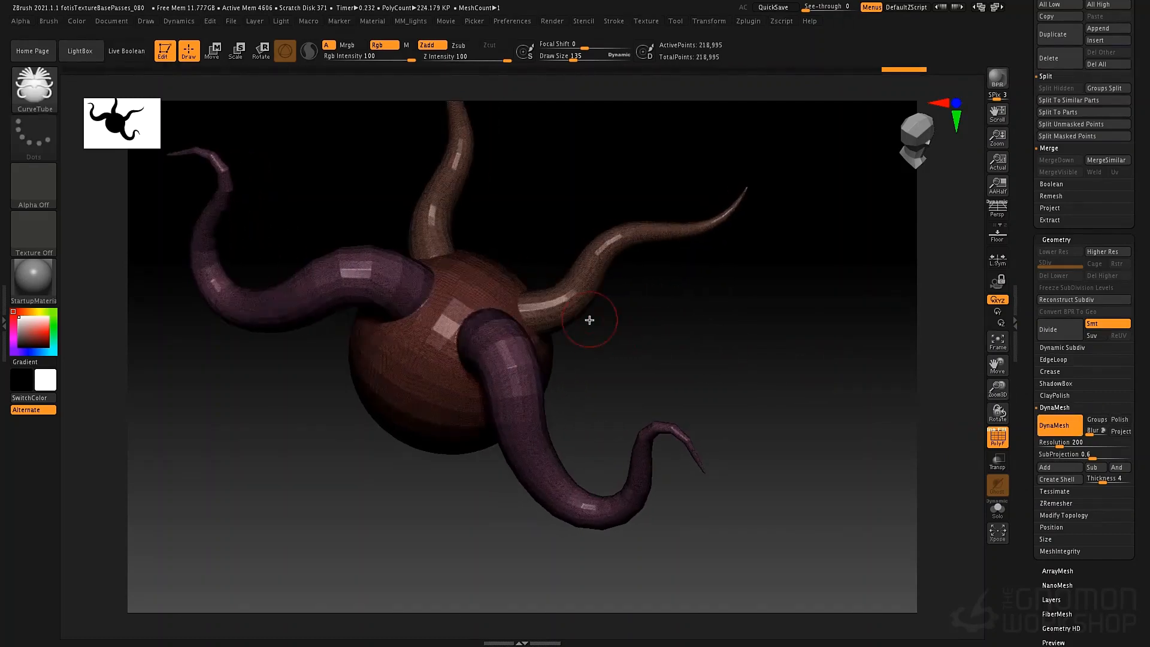
Step: Hide the polyframe and smooth the horns and their joints with the sphere using the Smooth brush at draw size 272
key(shift+f)
key(space)
drag(577, 306, 590, 307)
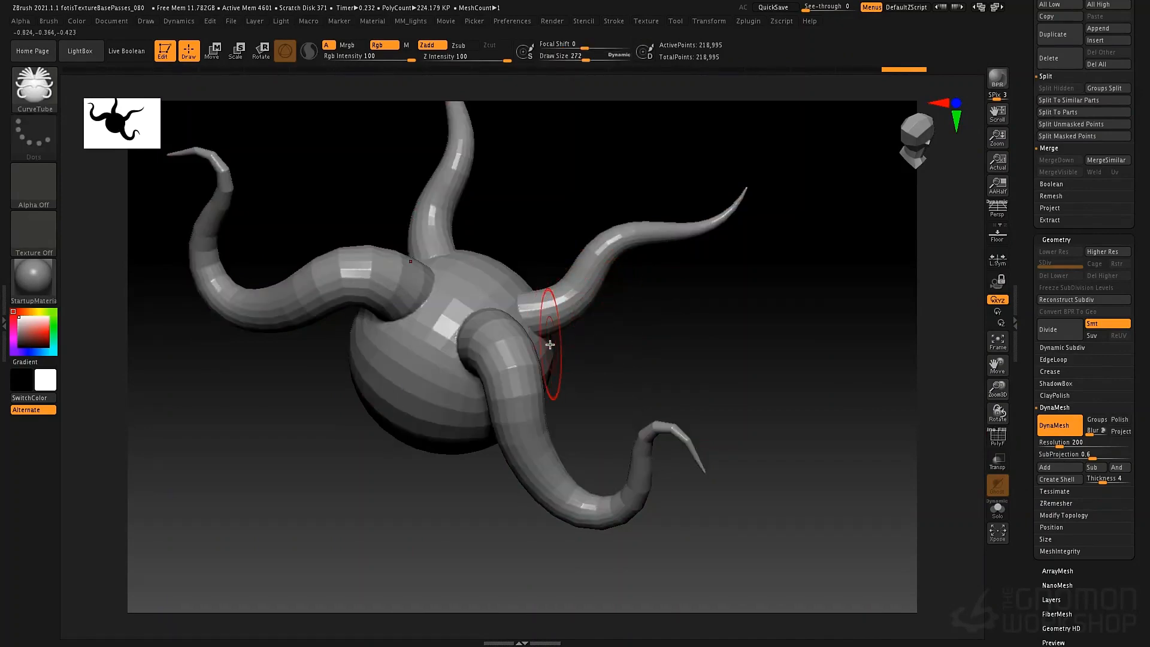
key(shift)
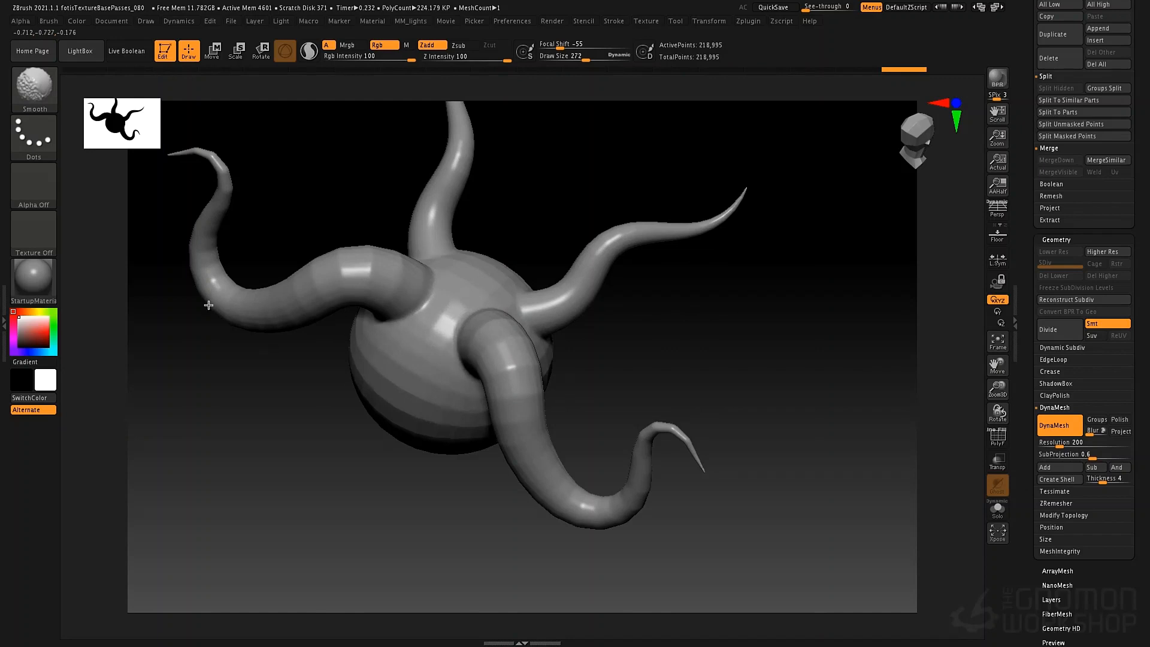
drag(403, 455, 393, 428)
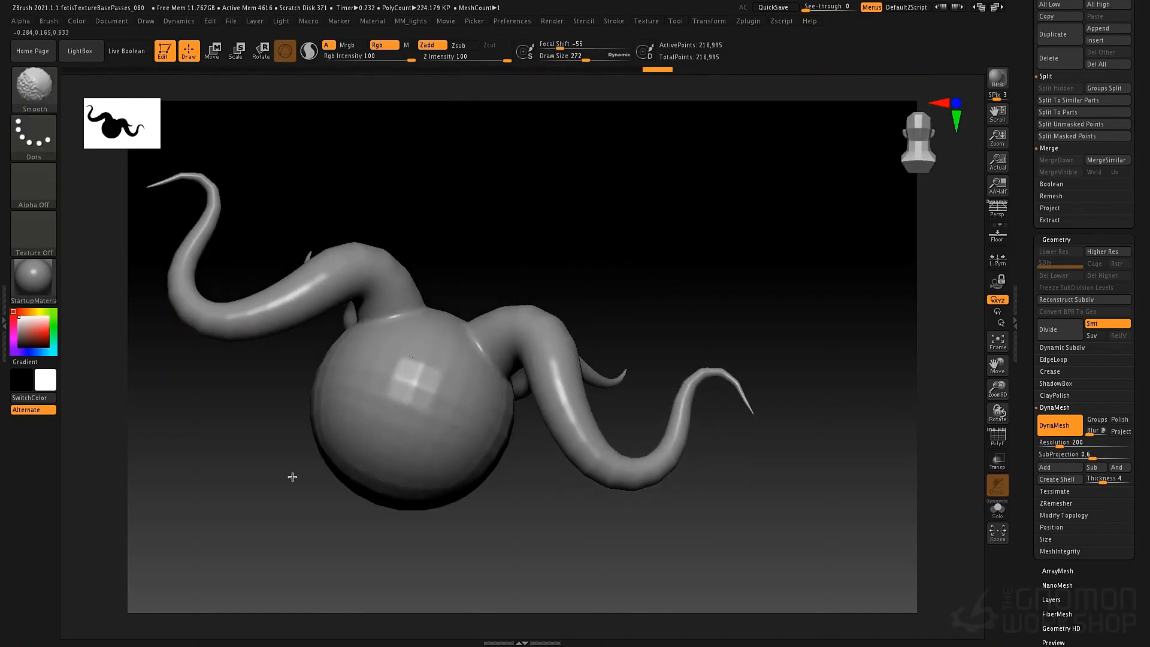
drag(472, 513, 526, 499)
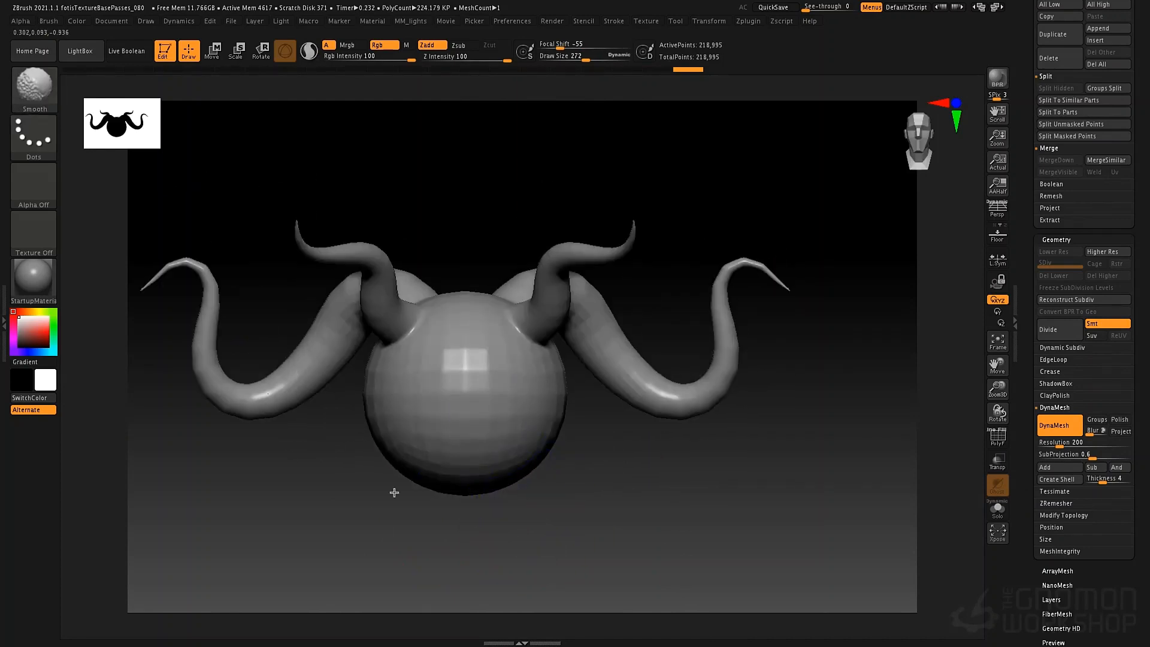
shift+drag(394, 492, 415, 462)
Step: Replace the X mirror symmetry with radial symmetry around the Y axis at a radial count of 8
click(696, 21)
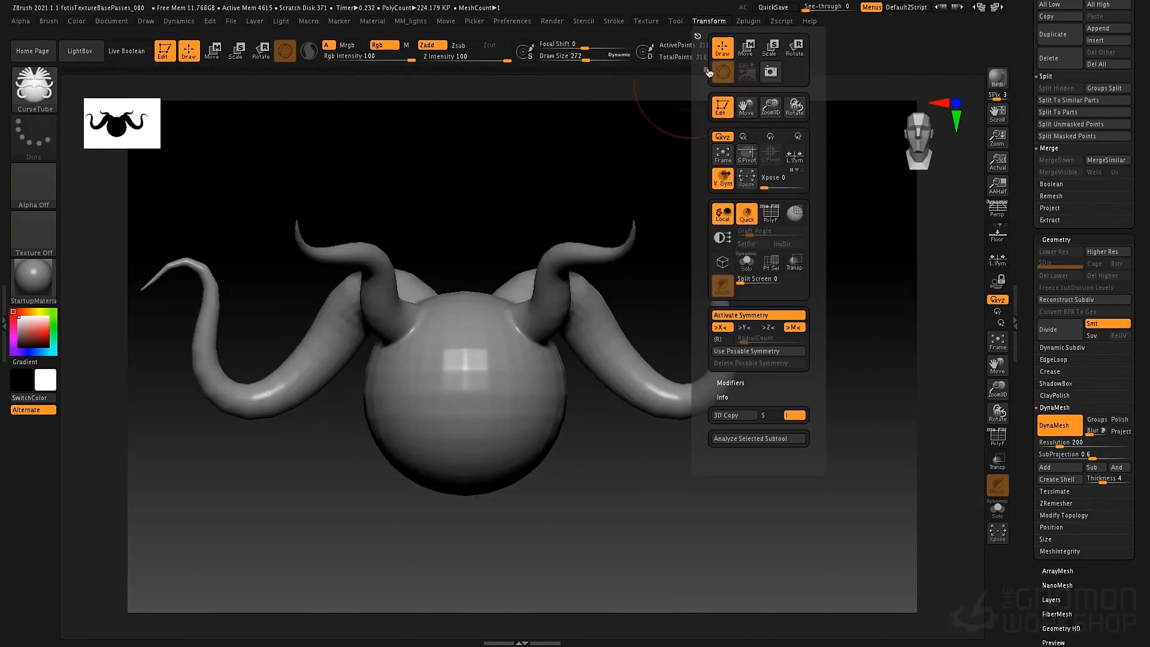
click(726, 329)
click(767, 328)
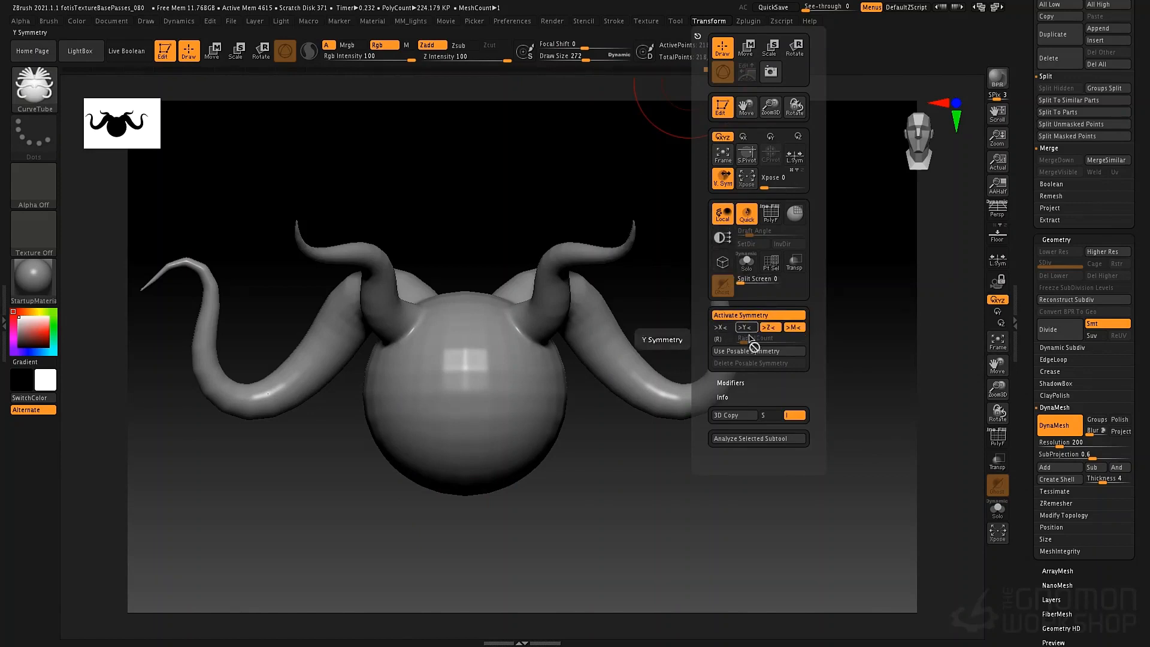
click(720, 339)
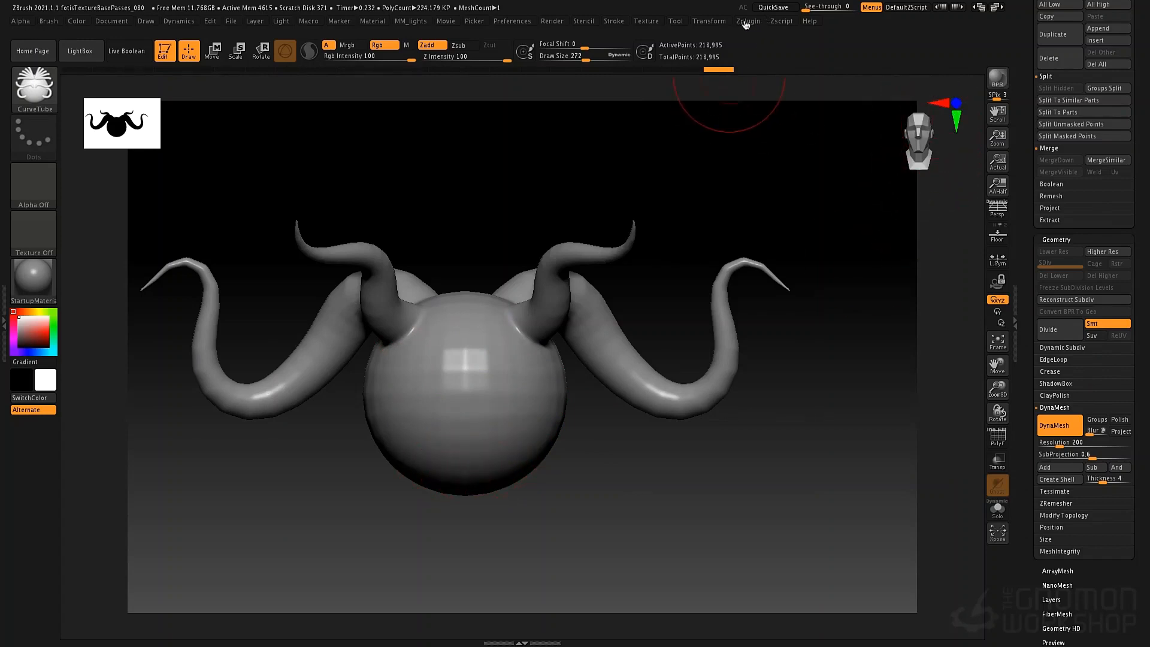
click(708, 21)
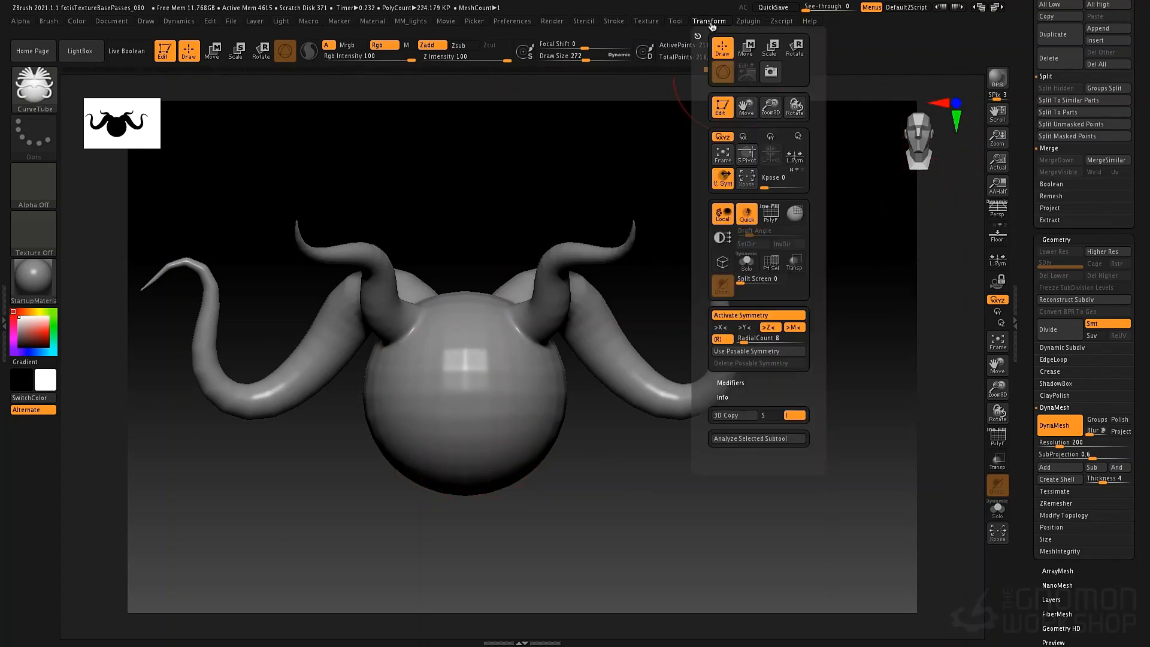
click(756, 329)
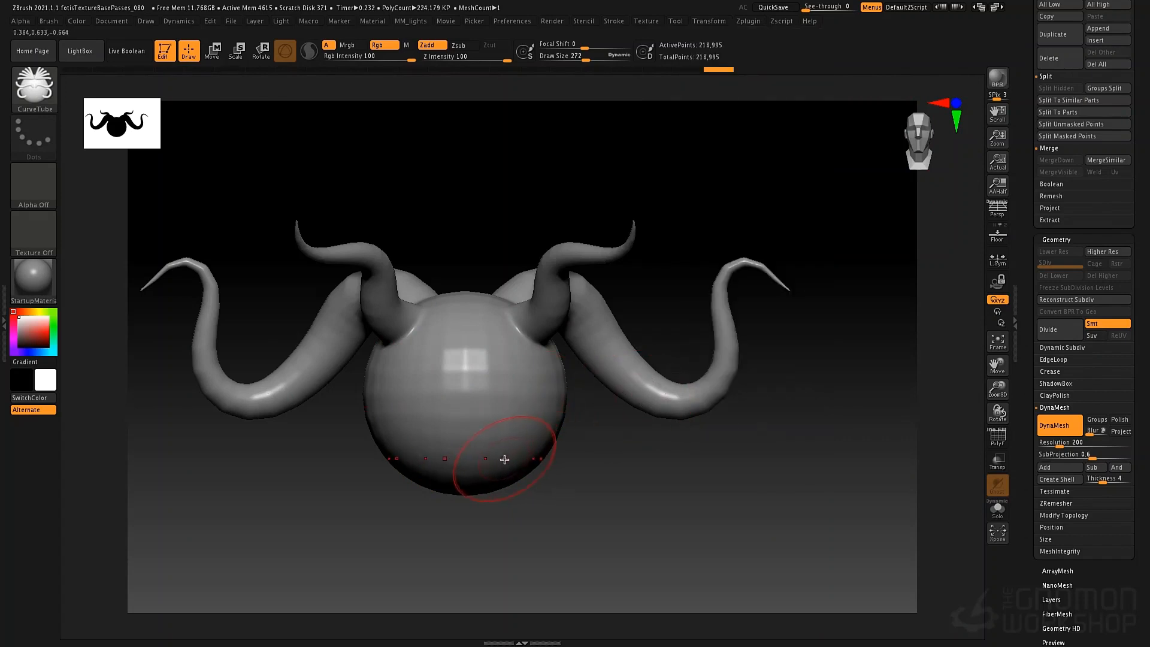
Step: Draw a ring of tapered CurveTube tentacles hanging down from the sphere's underside at draw size 106
mouse_move(580, 507)
mouse_down()
mouse_move(570, 491)
mouse_move(582, 403)
mouse_move(532, 324)
mouse_move(512, 318)
mouse_up()
key(space)
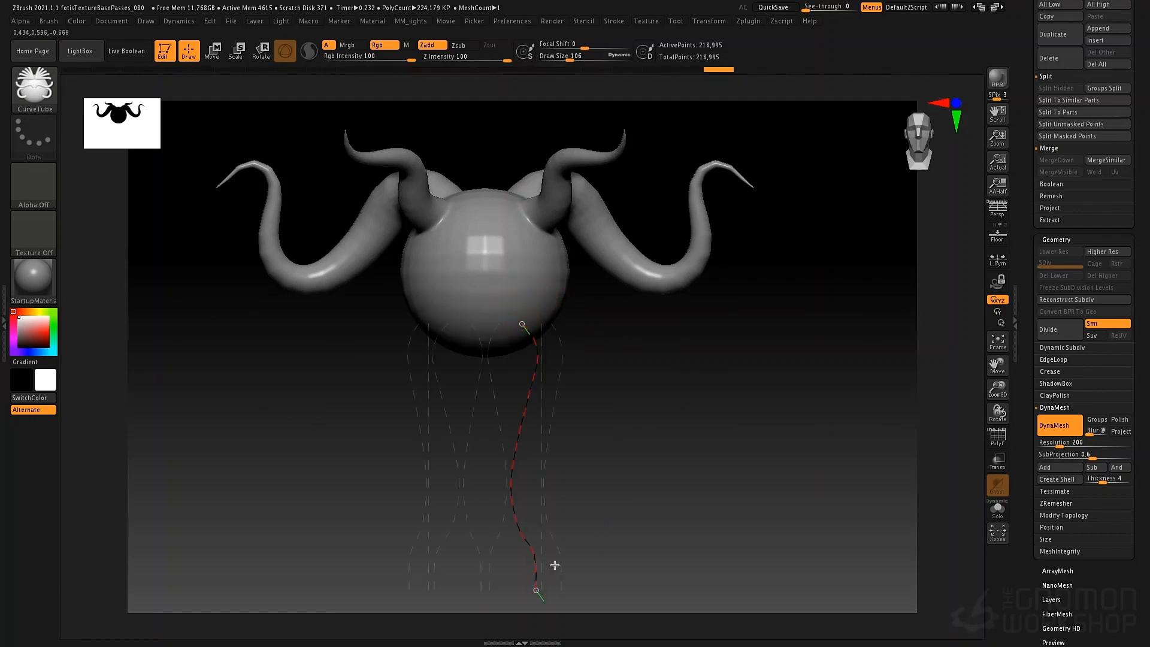
drag(667, 397, 534, 400)
Step: Move the tentacles' roots onto the sphere and bend their shafts into wavy shapes with splayed tips
drag(527, 324, 556, 306)
drag(521, 416, 491, 411)
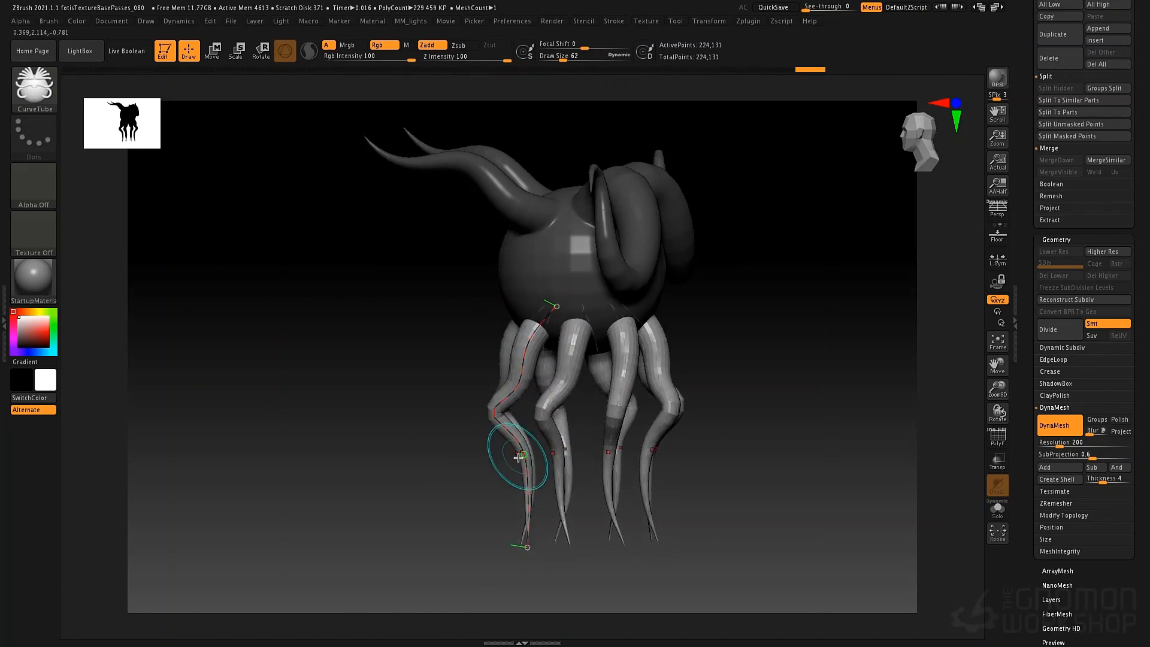
drag(518, 458, 465, 477)
drag(516, 374, 470, 344)
drag(444, 414, 526, 435)
drag(493, 387, 529, 379)
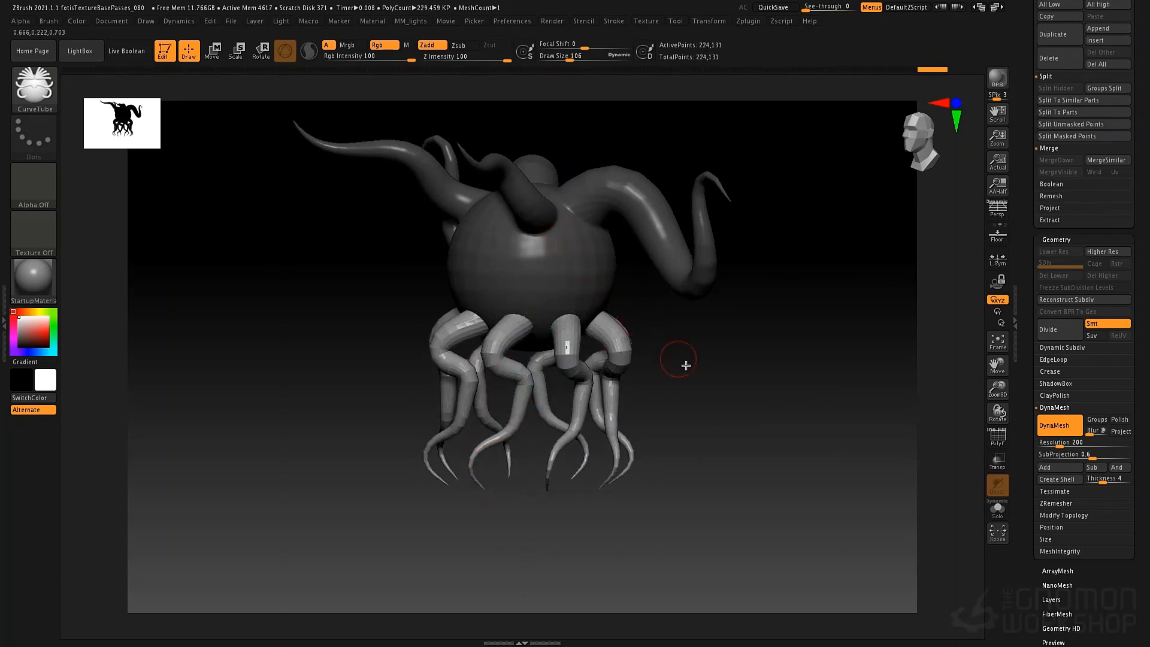
Step: Update the DynaMesh to fuse the tentacles with the sphere and smooth the tentacles and their joints
mouse_move(686, 365)
mouse_down()
mouse_move(731, 371)
mouse_move(693, 365)
mouse_up()
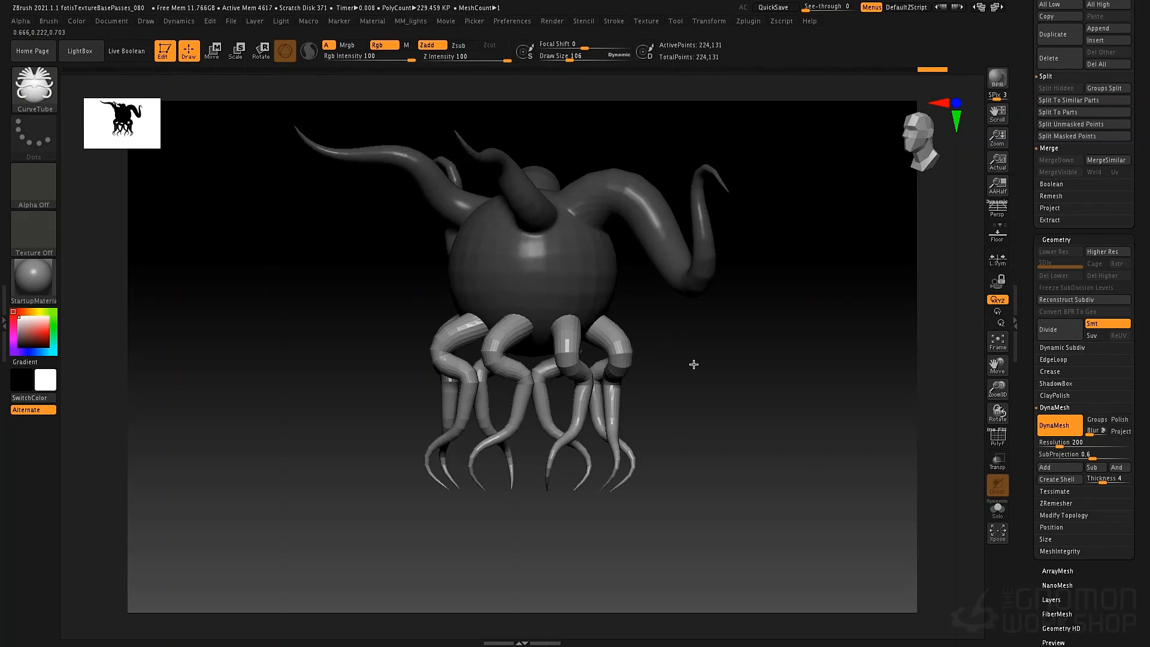
drag(772, 367, 741, 385)
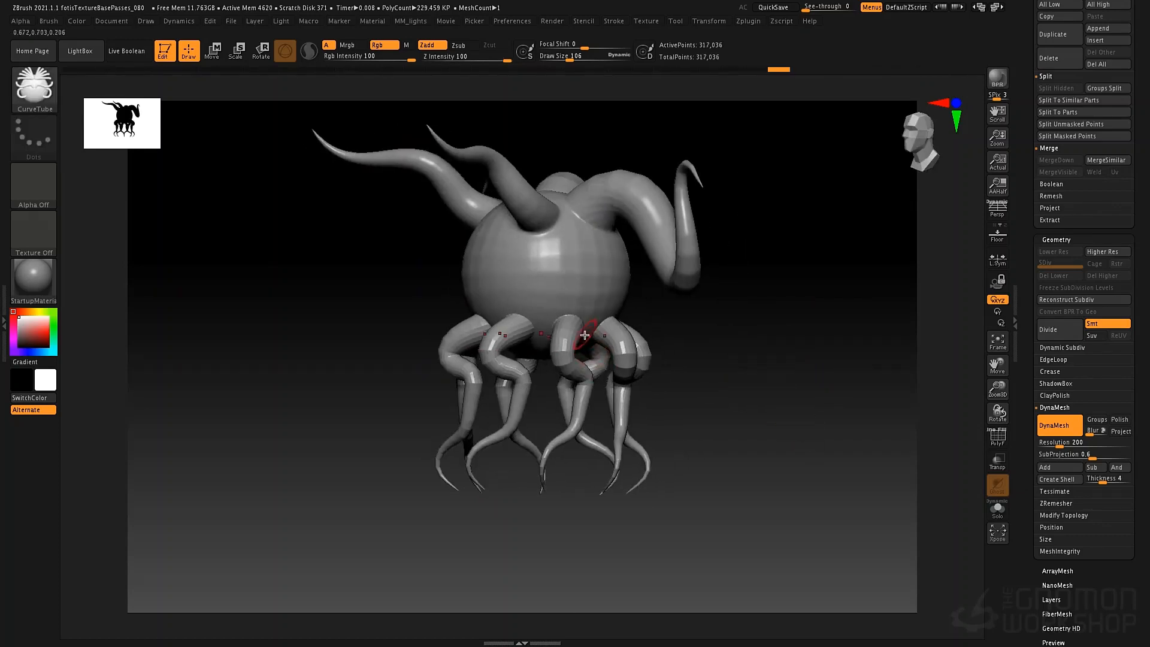
key(space)
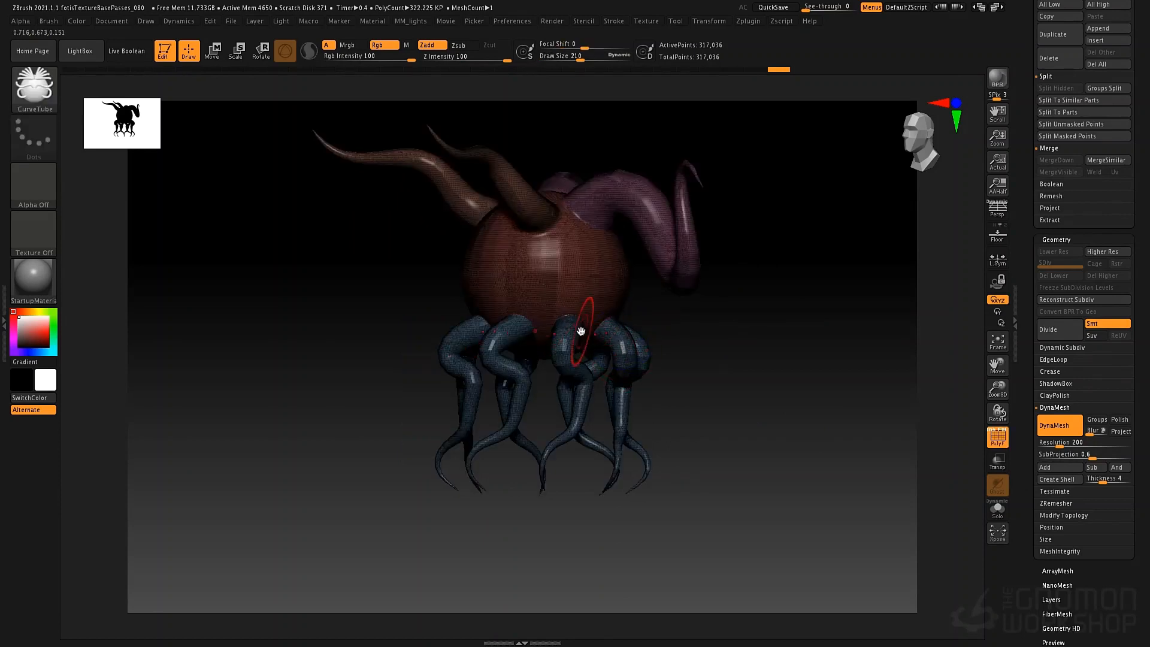
key(space)
key(shift)
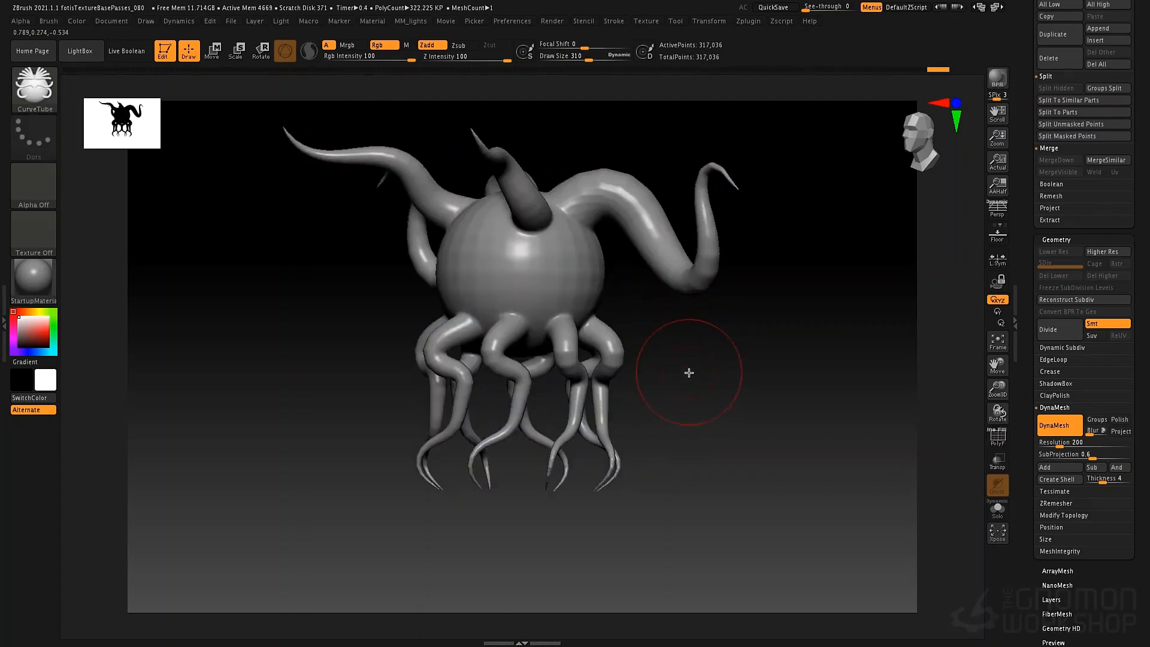
alt+drag(688, 372, 717, 433)
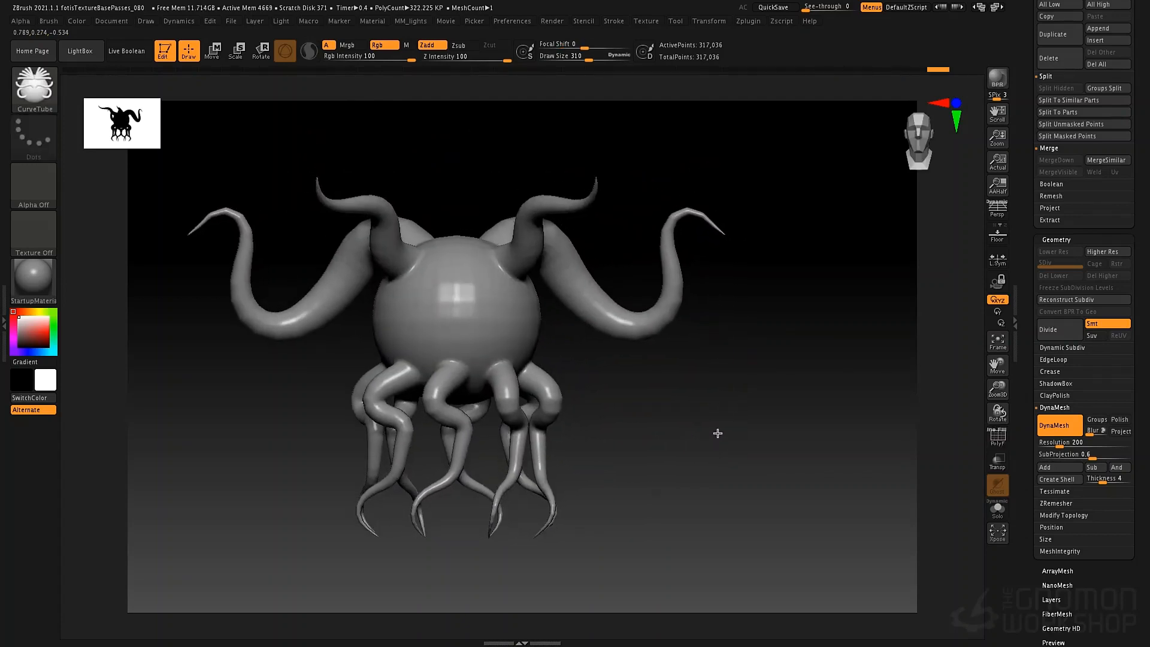
mouse_move(620, 455)
alt+mouse_down()
mouse_move(701, 459)
mouse_move(703, 433)
mouse_move(721, 428)
mouse_move(712, 436)
alt+mouse_up()
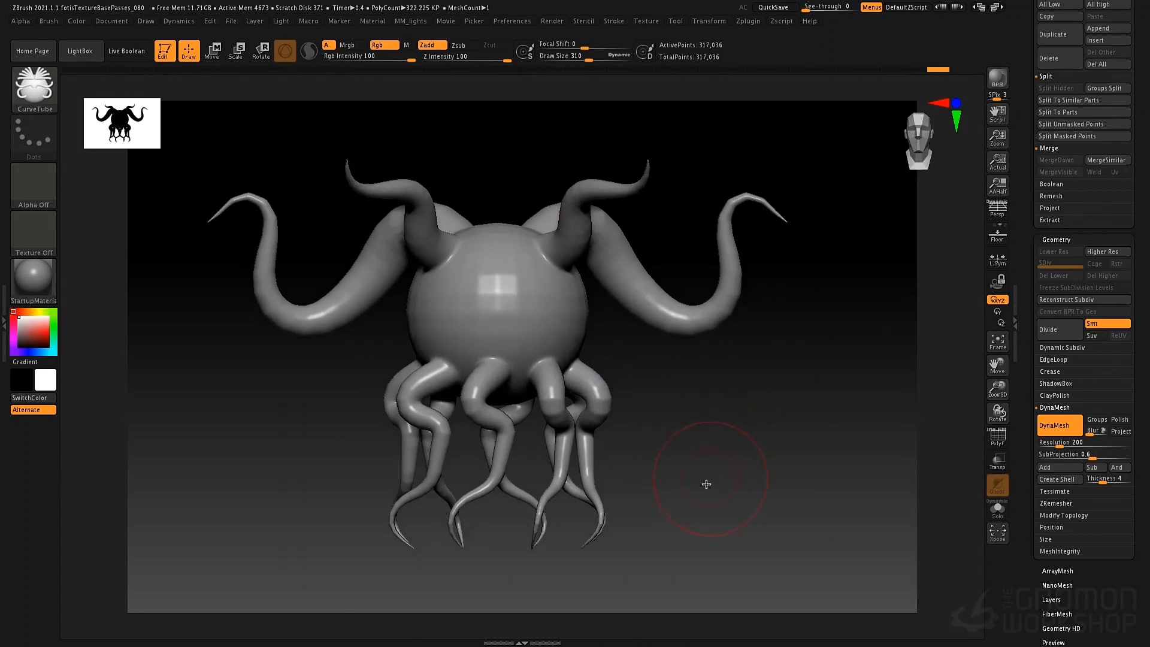
alt+drag(698, 413, 671, 388)
alt+drag(514, 175, 510, 177)
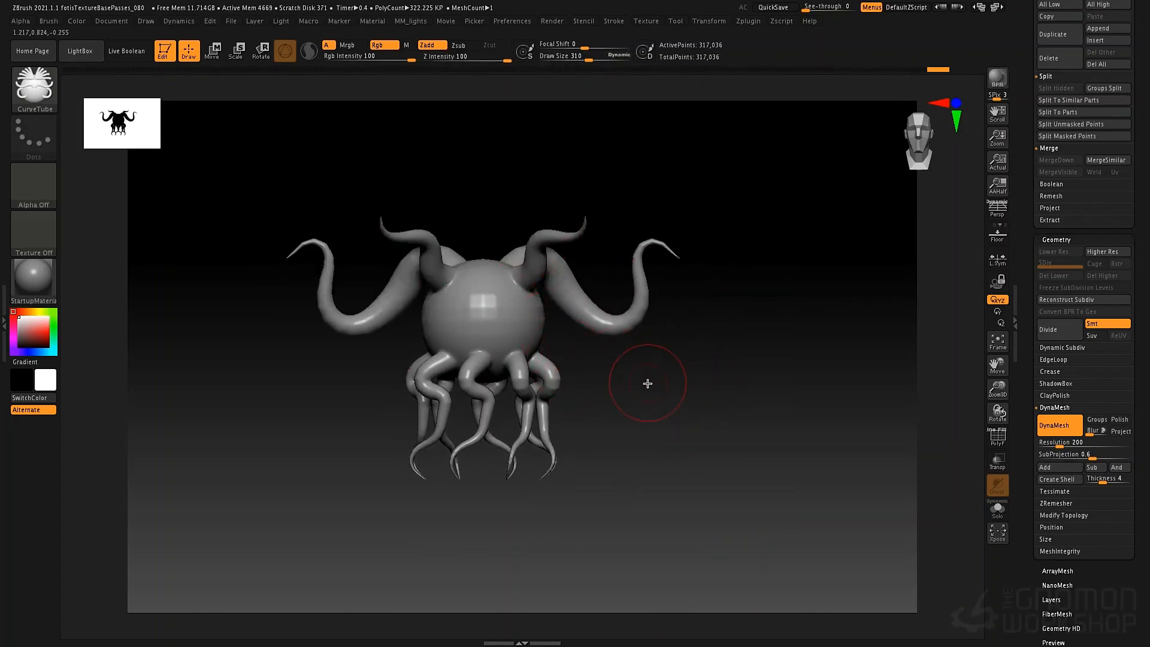
alt+drag(619, 410, 644, 400)
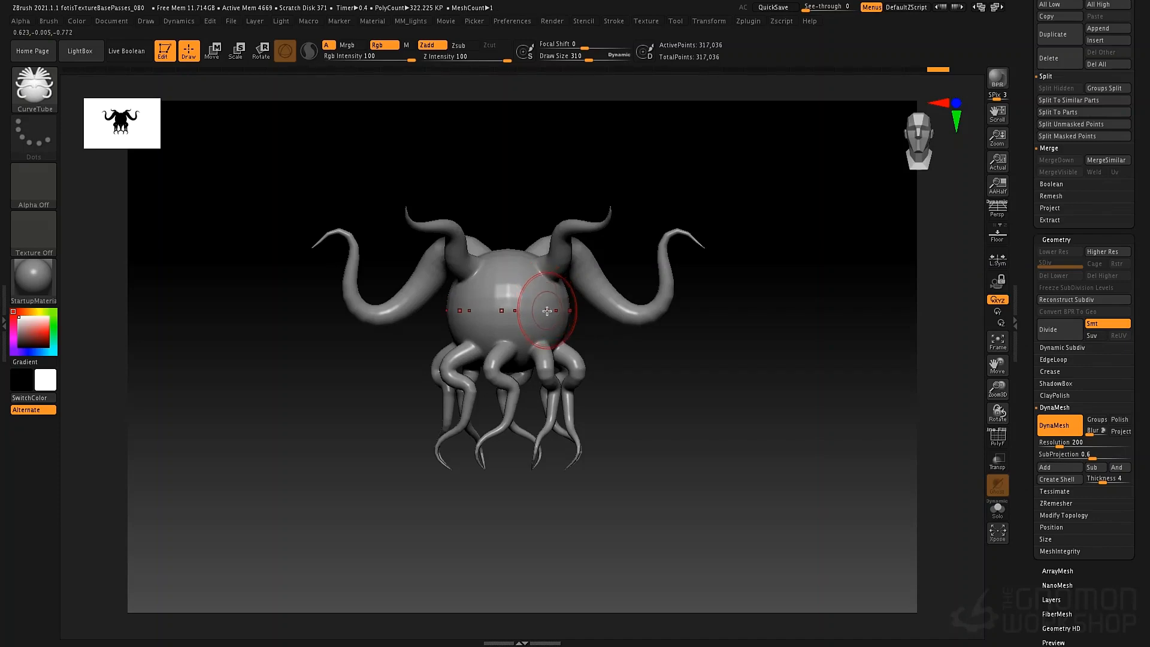
Step: Choose the InsertMesh_1 brush and replace the model with its lung_socket mesh using MeshFromBrush
key(b)
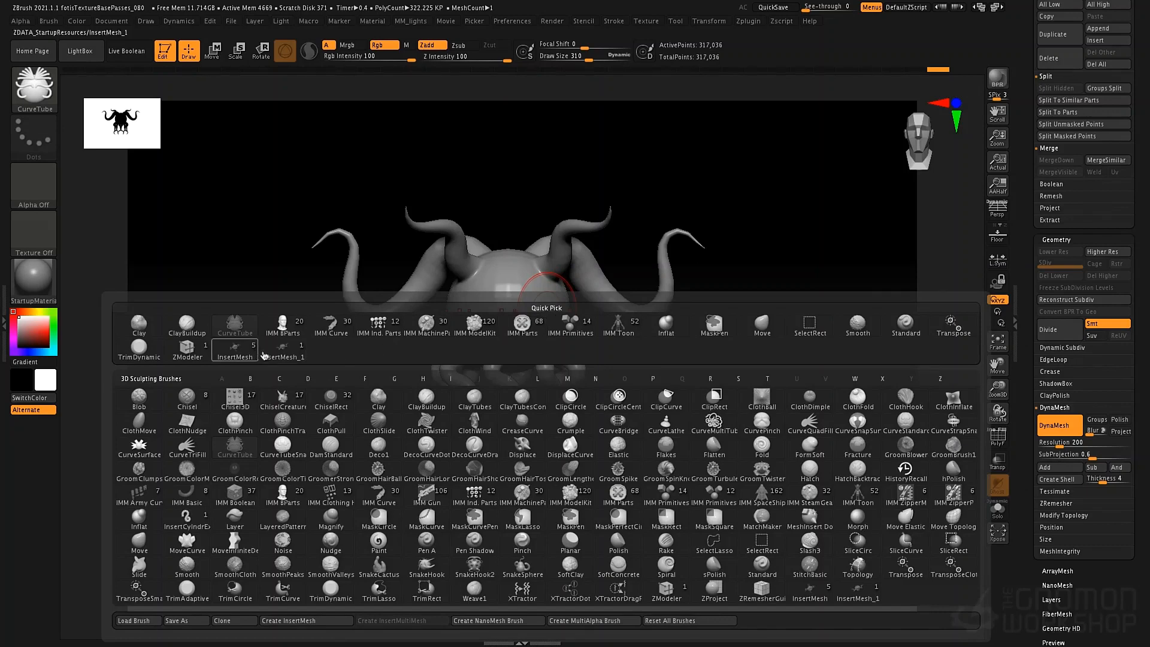
click(283, 347)
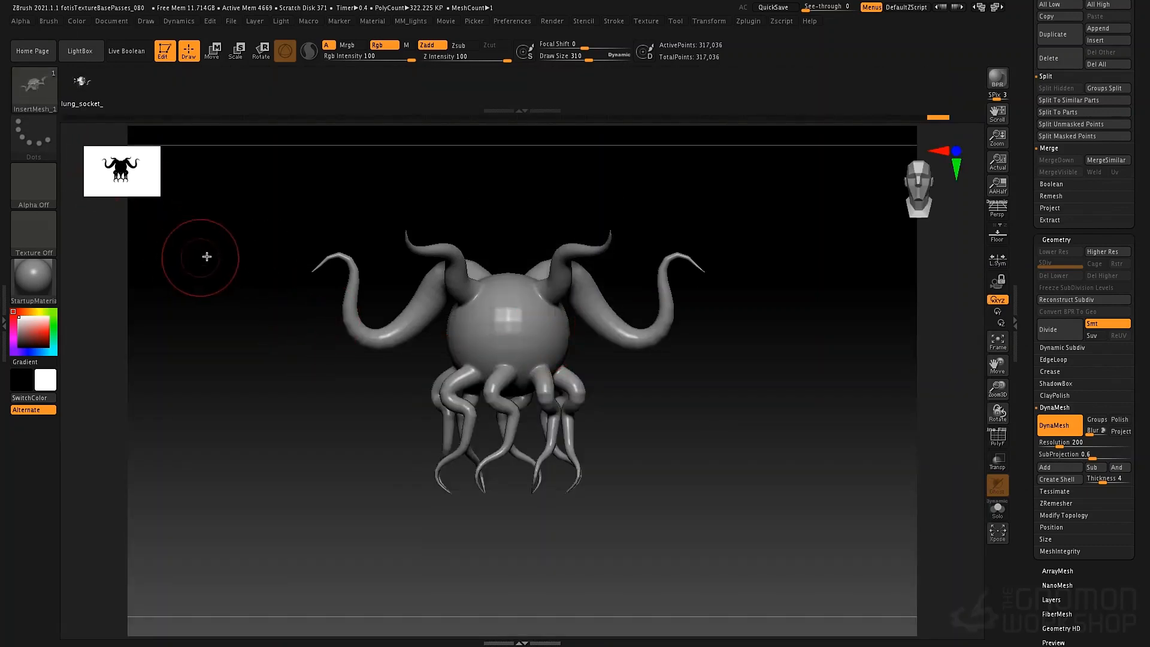
alt+drag(386, 207, 386, 219)
alt+drag(453, 174, 380, 196)
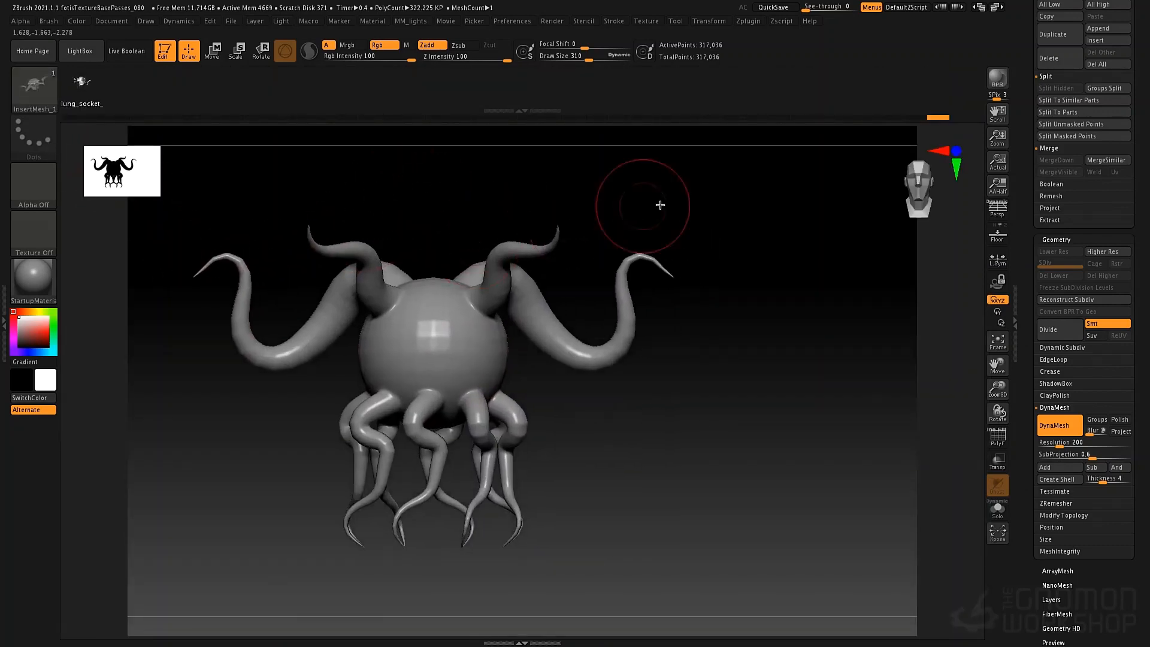
alt+drag(716, 218, 791, 225)
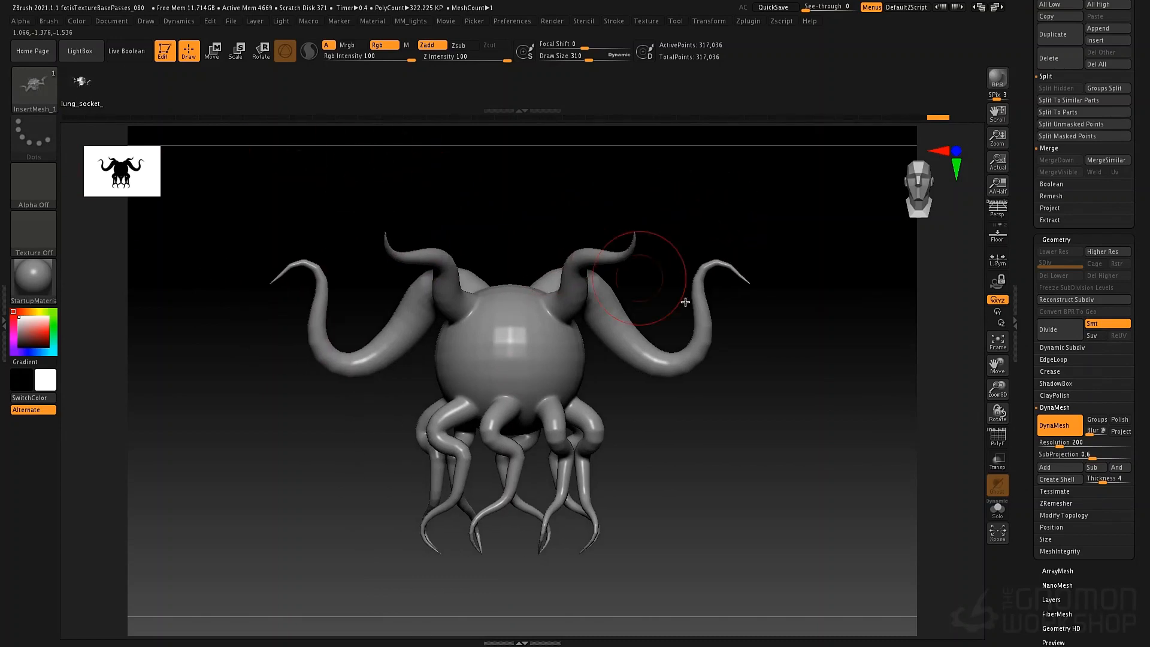
click(1068, 410)
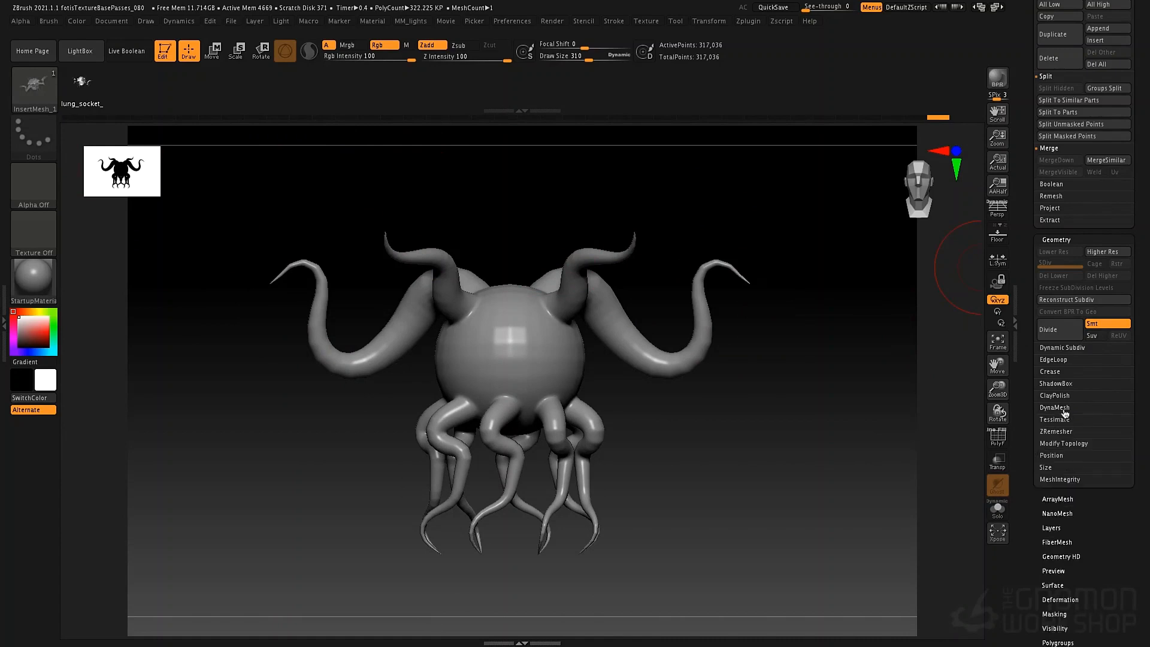
click(1065, 444)
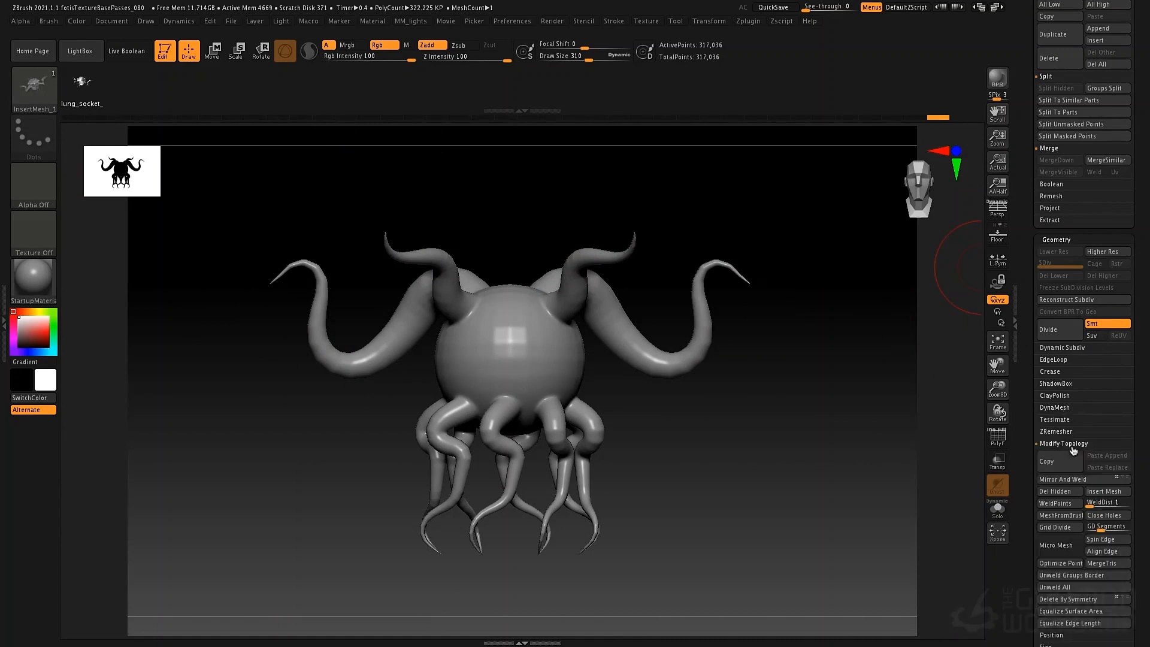
click(1060, 515)
drag(748, 301, 771, 388)
alt+drag(664, 438, 700, 498)
Step: Switch to the Move gizmo, turn off symmetry and centre the gizmo on the spiked socket mesh
key(w)
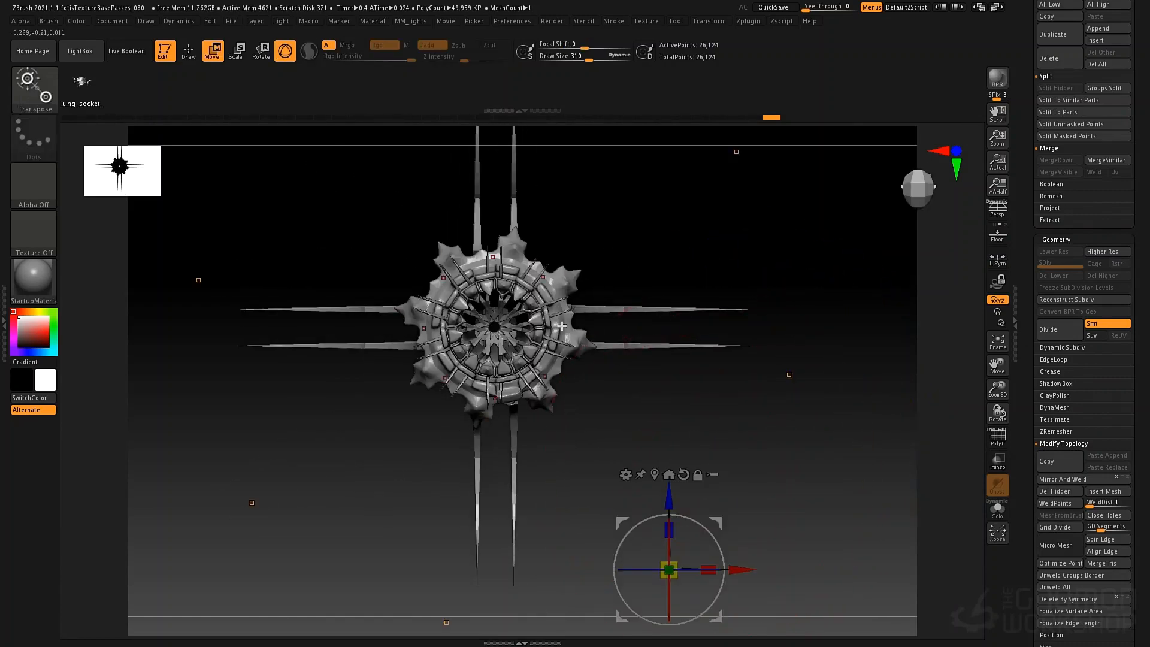
click(710, 21)
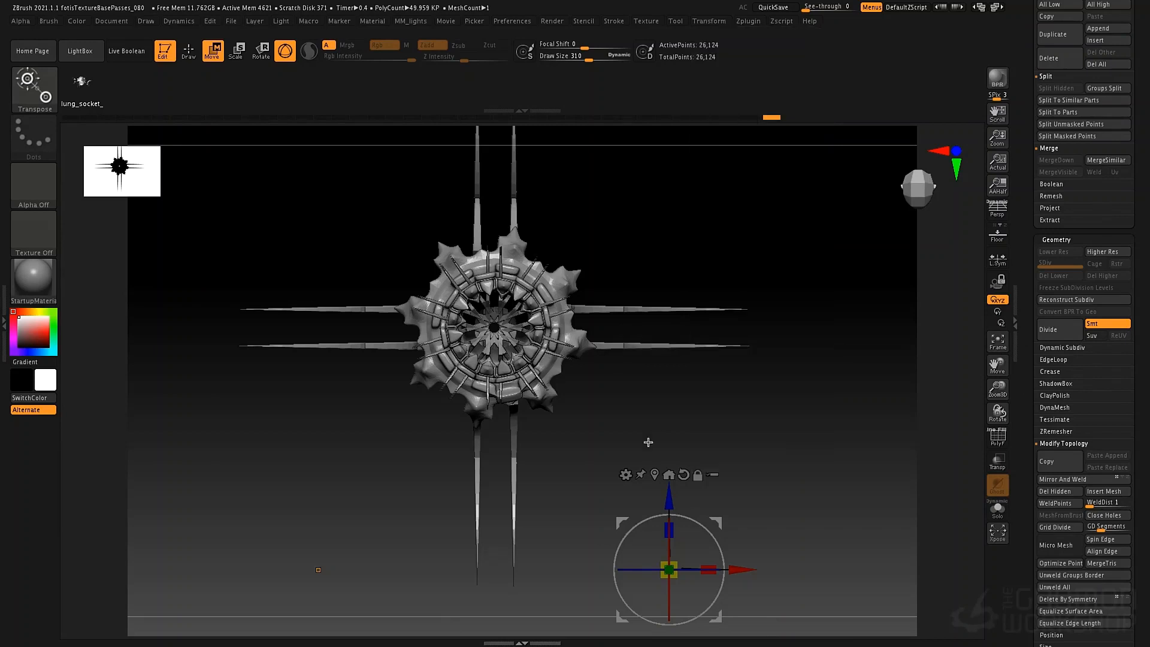
click(667, 474)
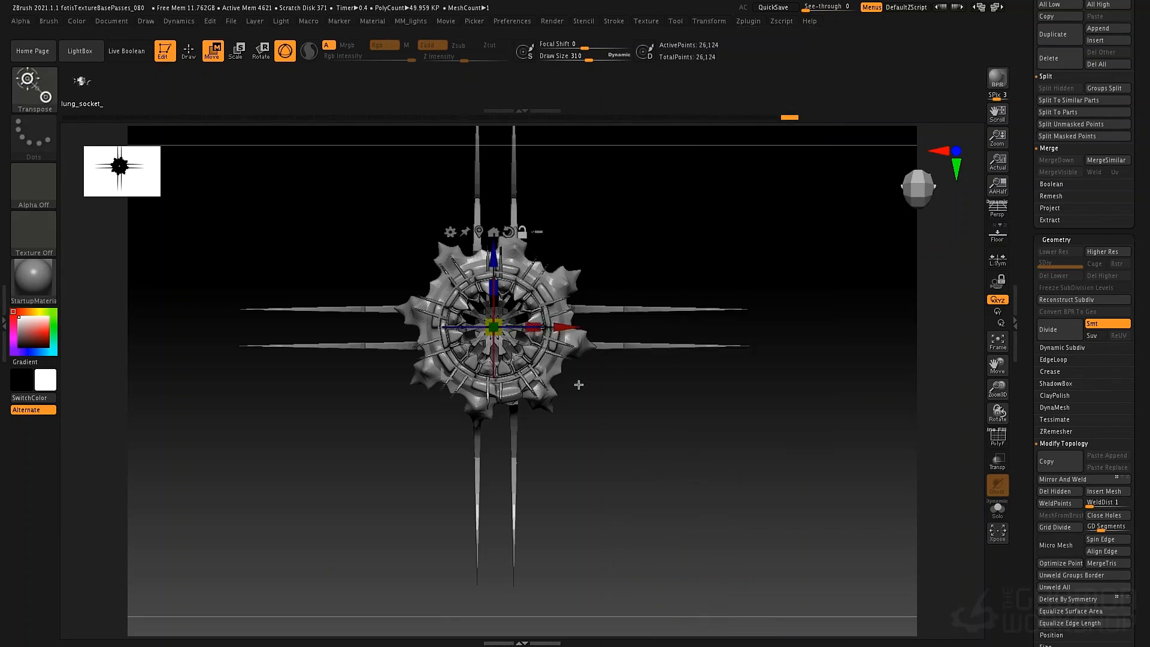
Step: Duplicate the socket mesh, turn the copy so its spikes fall between the originals, offset it along Y, and clear the mask
ctrl+click(559, 330)
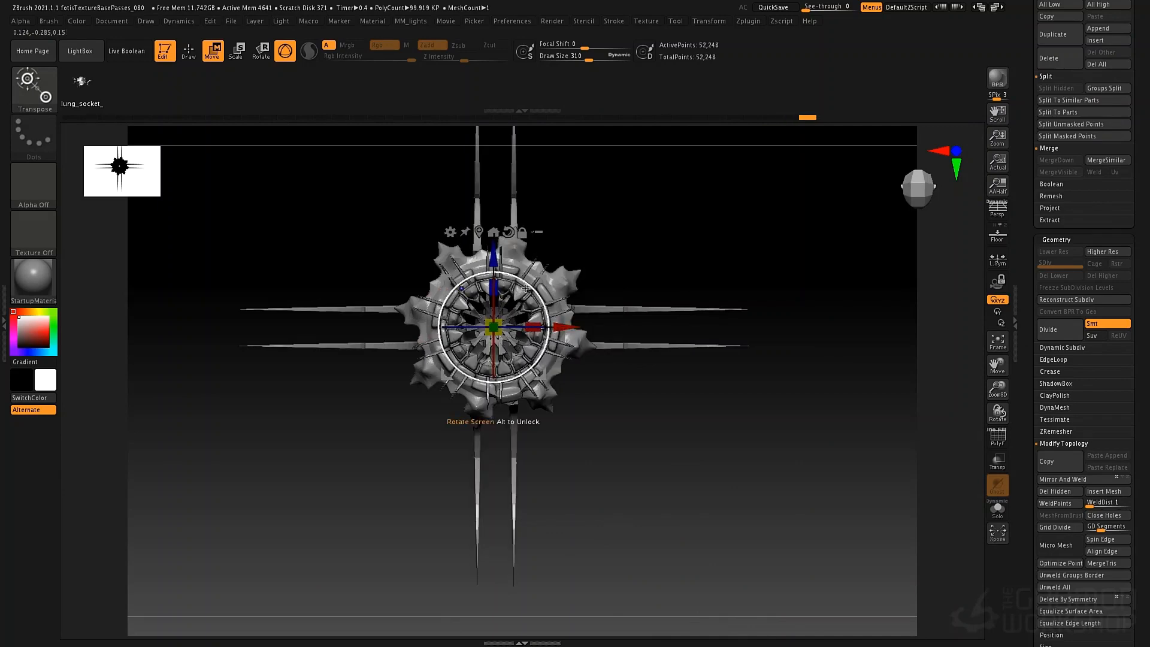
drag(526, 287, 686, 320)
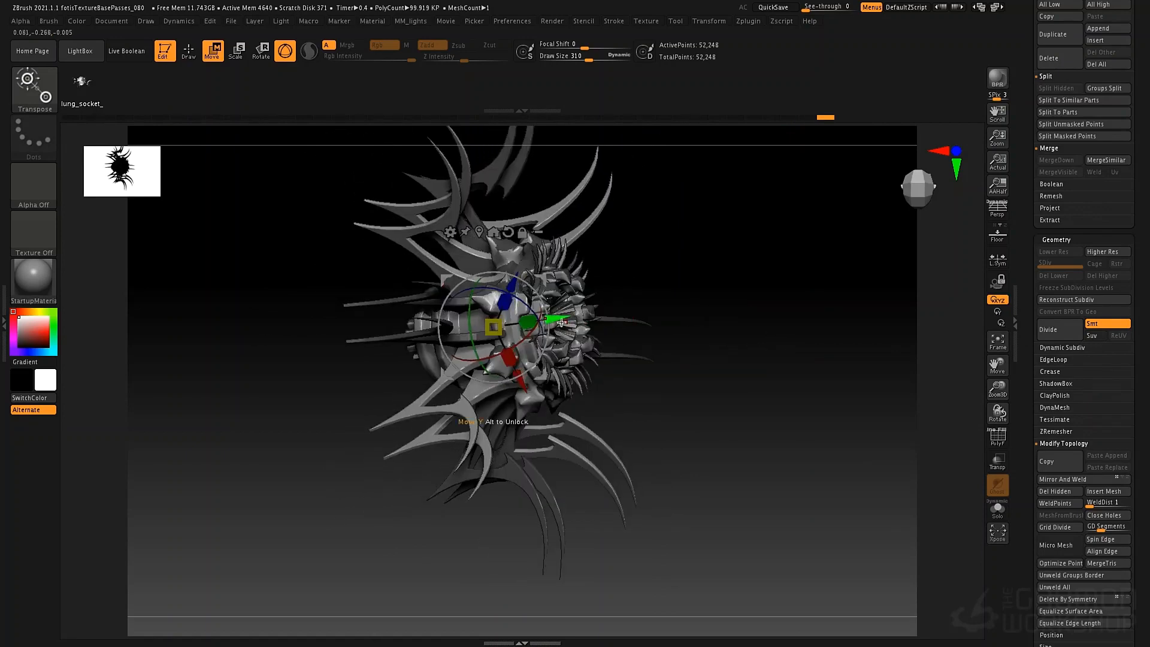
drag(561, 322, 590, 319)
ctrl+drag(728, 279, 683, 286)
key(q)
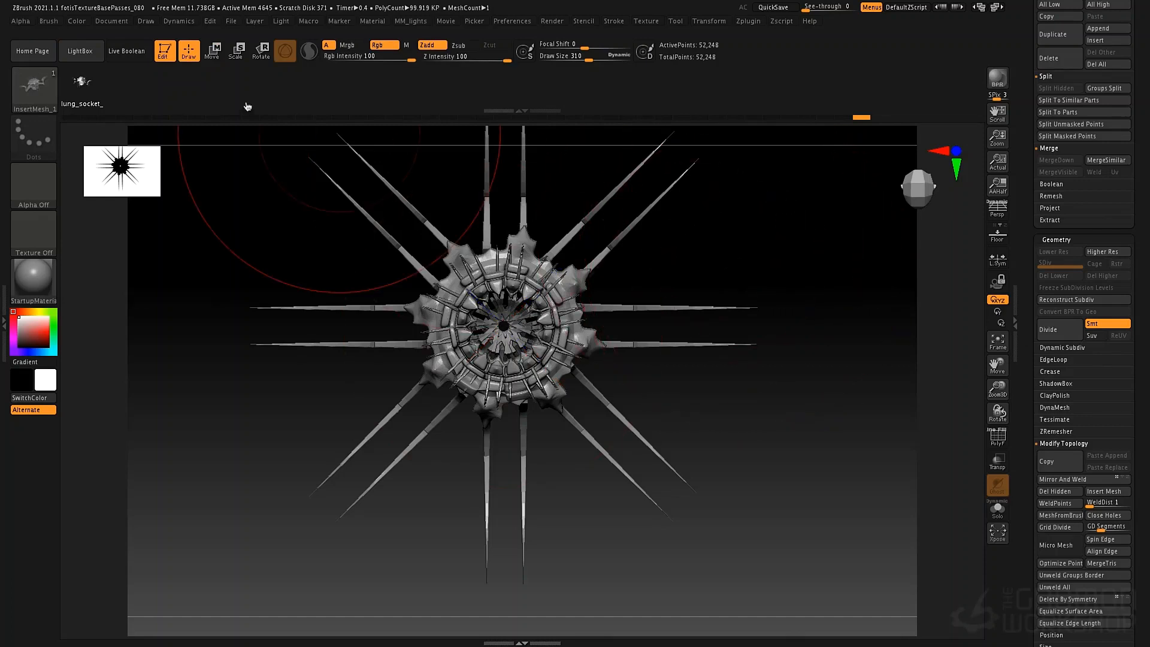
Step: Create an InsertMesh from the combined socket mesh and append it to the current InsertMesh brush
click(50, 21)
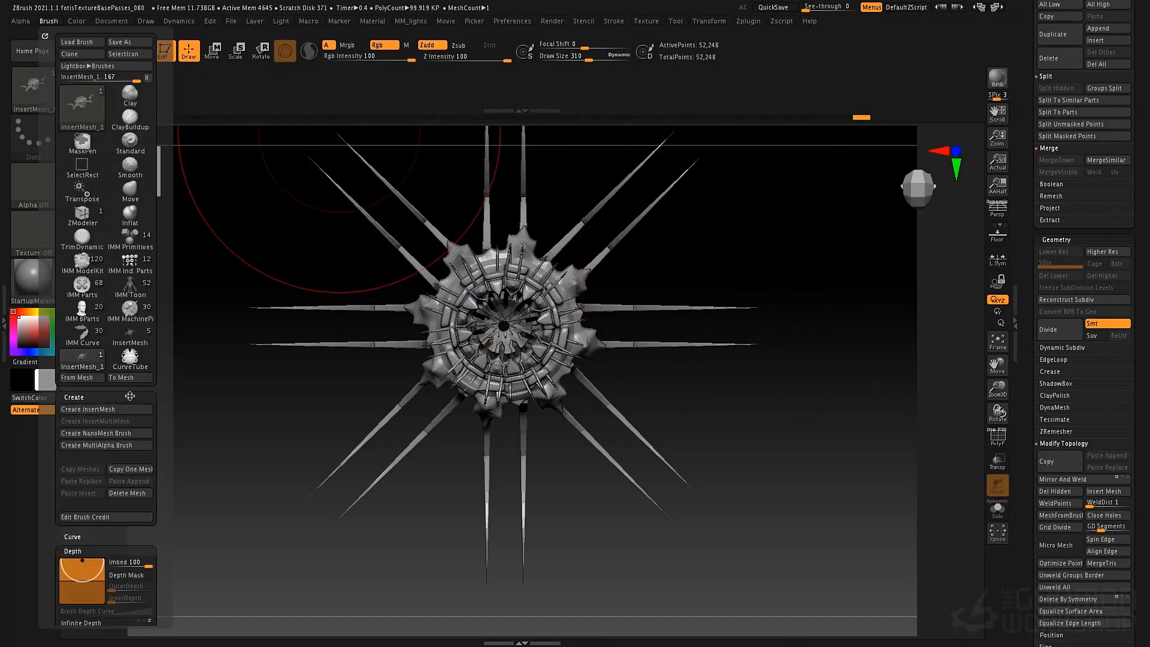
click(112, 409)
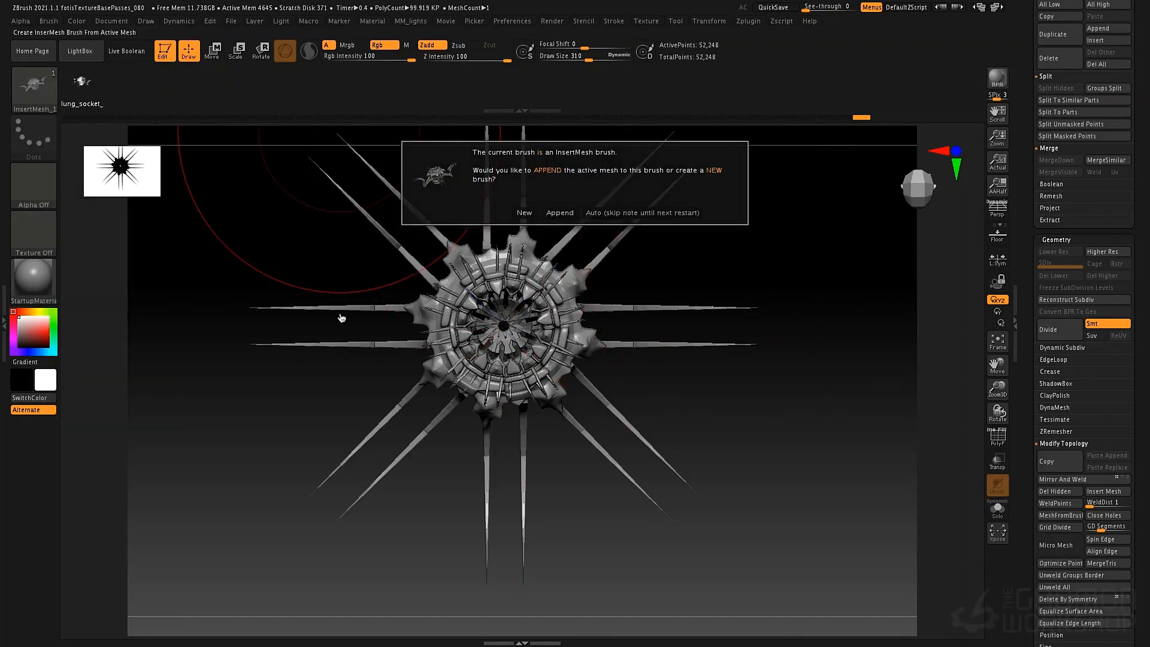
click(556, 213)
Step: Show the polyframe and examine the combined socket mesh's polygroups from several angles
mouse_move(645, 380)
mouse_down()
mouse_move(670, 354)
mouse_move(649, 329)
mouse_move(623, 323)
mouse_up()
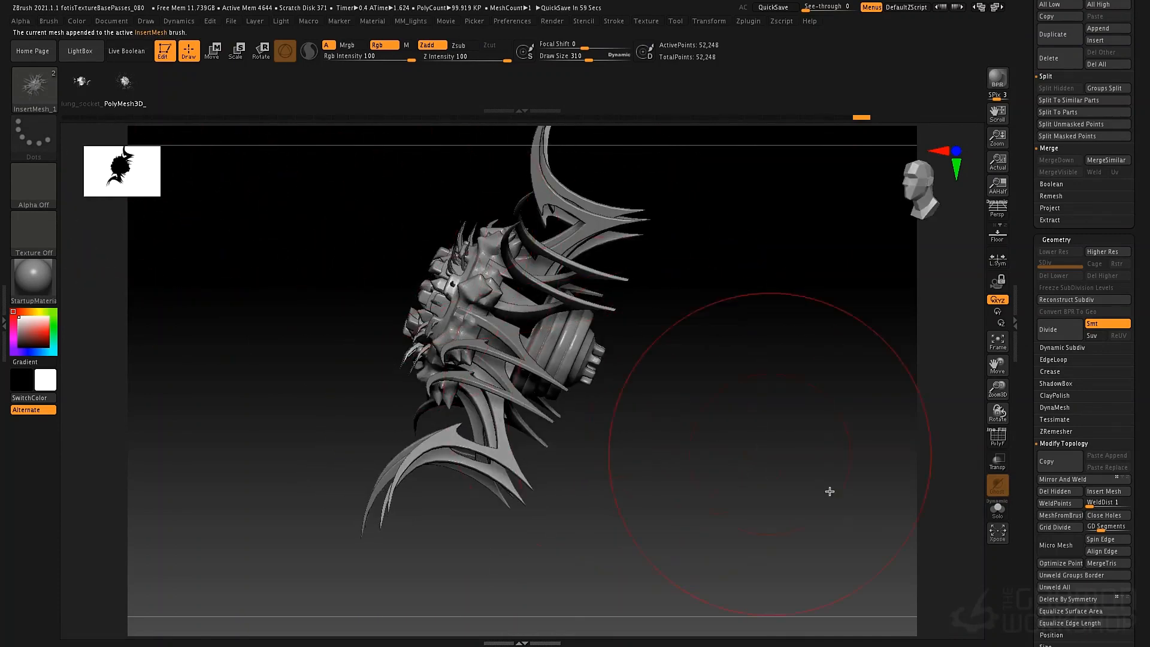
alt+drag(733, 511, 685, 449)
mouse_move(654, 374)
alt+mouse_down()
mouse_move(634, 404)
mouse_move(713, 431)
mouse_move(667, 423)
mouse_move(696, 429)
alt+mouse_up()
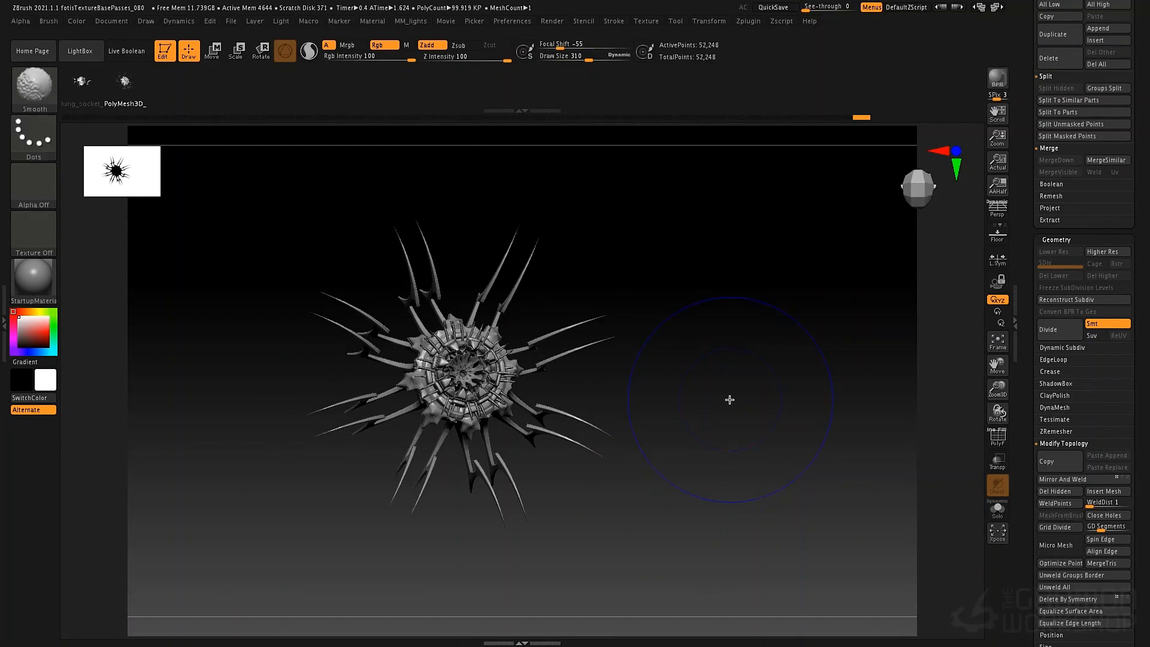
key(shift+f)
mouse_move(621, 447)
mouse_down()
mouse_move(676, 454)
mouse_move(615, 435)
mouse_up()
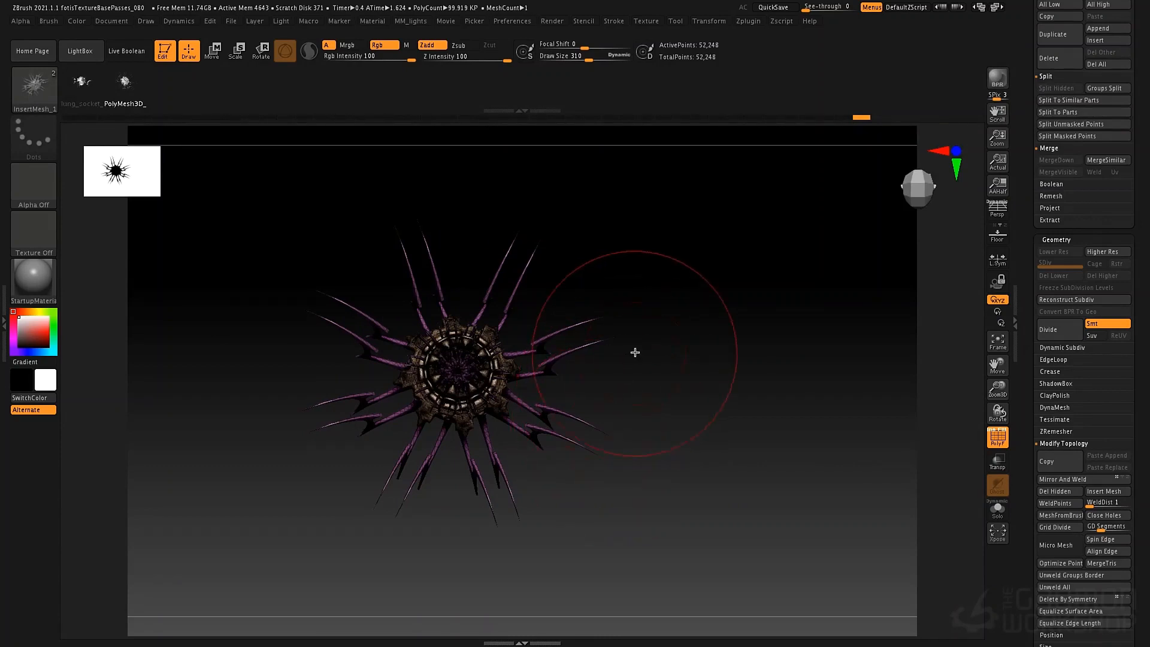
mouse_move(648, 366)
ctrl+right_down()
mouse_move(706, 375)
mouse_move(707, 335)
mouse_move(703, 347)
mouse_move(739, 329)
mouse_move(739, 342)
mouse_move(744, 318)
ctrl+right_up()
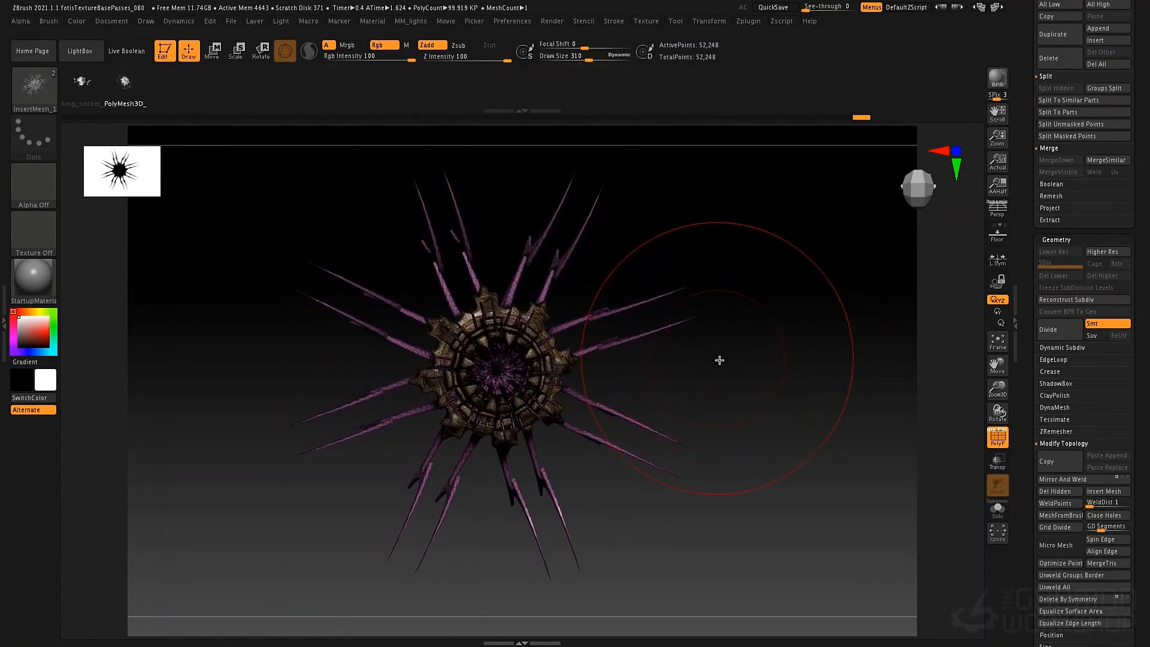
mouse_move(719, 359)
right_down()
mouse_move(722, 334)
mouse_move(752, 329)
mouse_move(739, 343)
right_up()
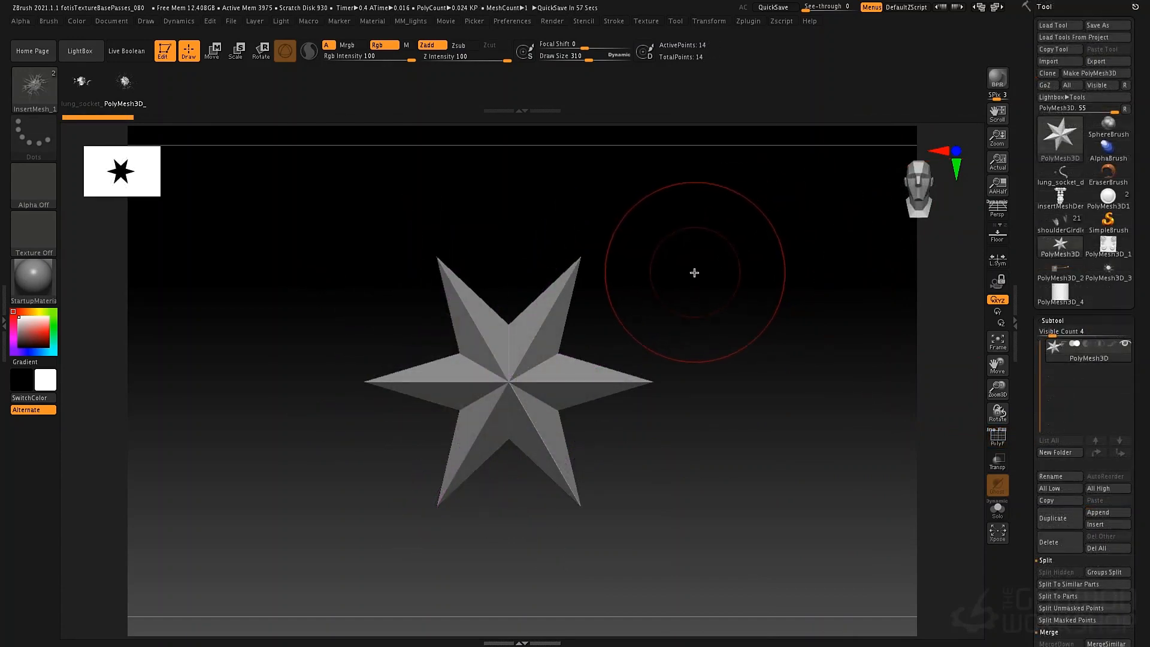
Step: Switch to the cylinder mesh and select the IMM ZipperM brush
click(1070, 304)
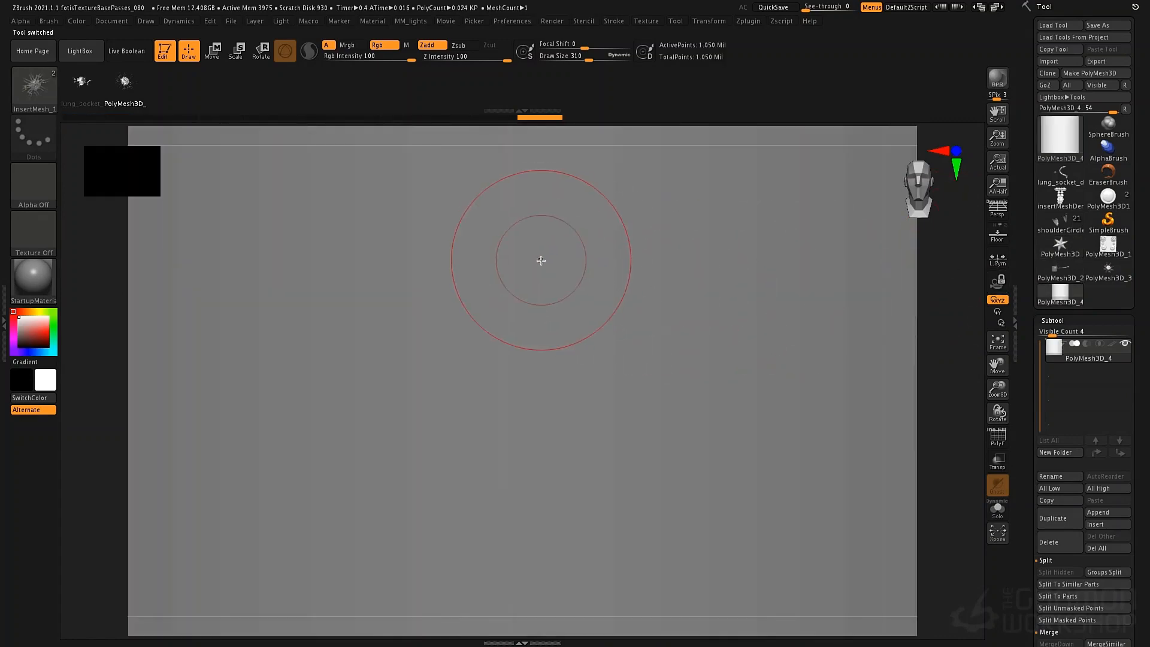
key(b)
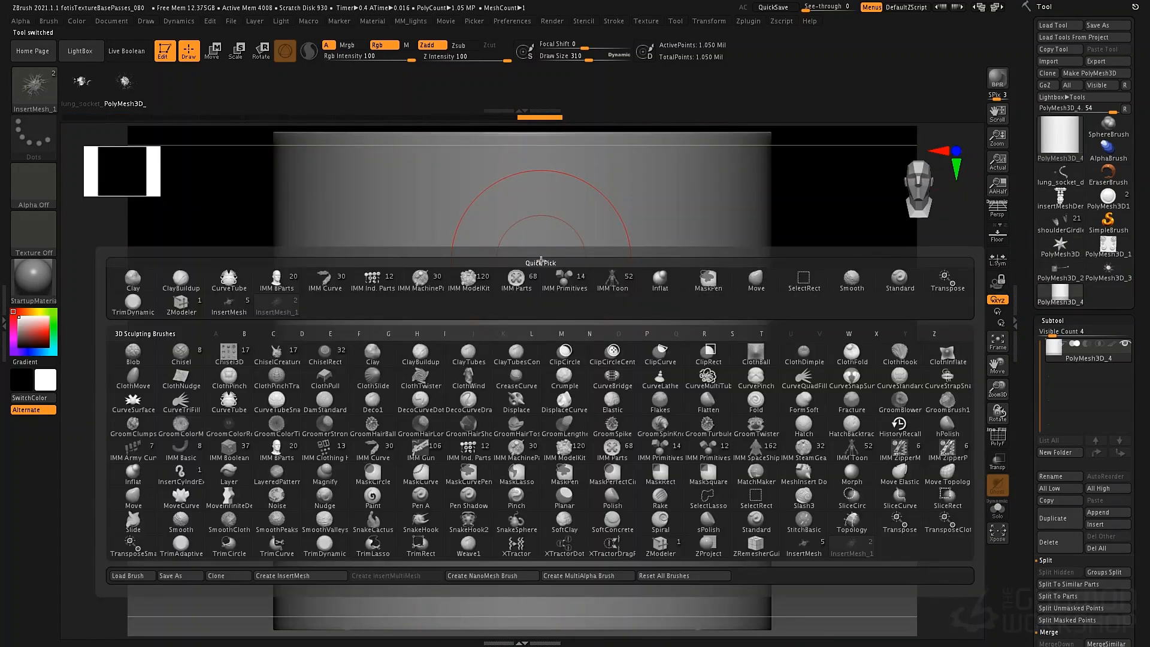
key(i)
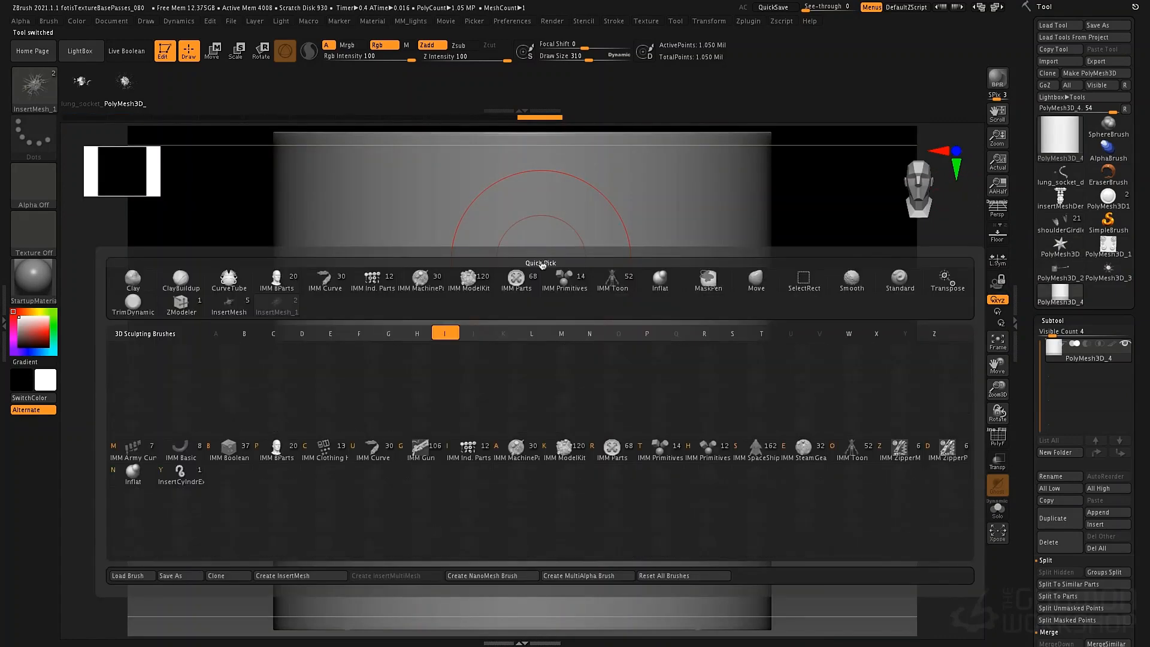
click(894, 456)
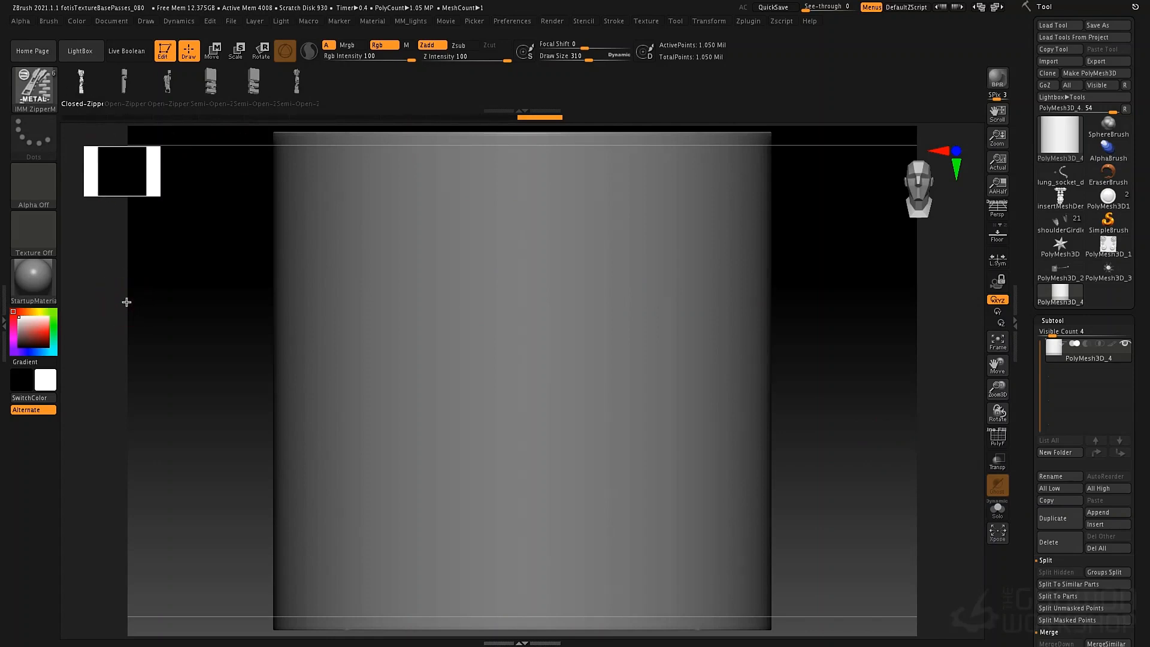
Step: Try a closed zipper running straight down the cylinder's front, and undo it
alt+drag(127, 302, 102, 241)
alt+drag(371, 340, 252, 330)
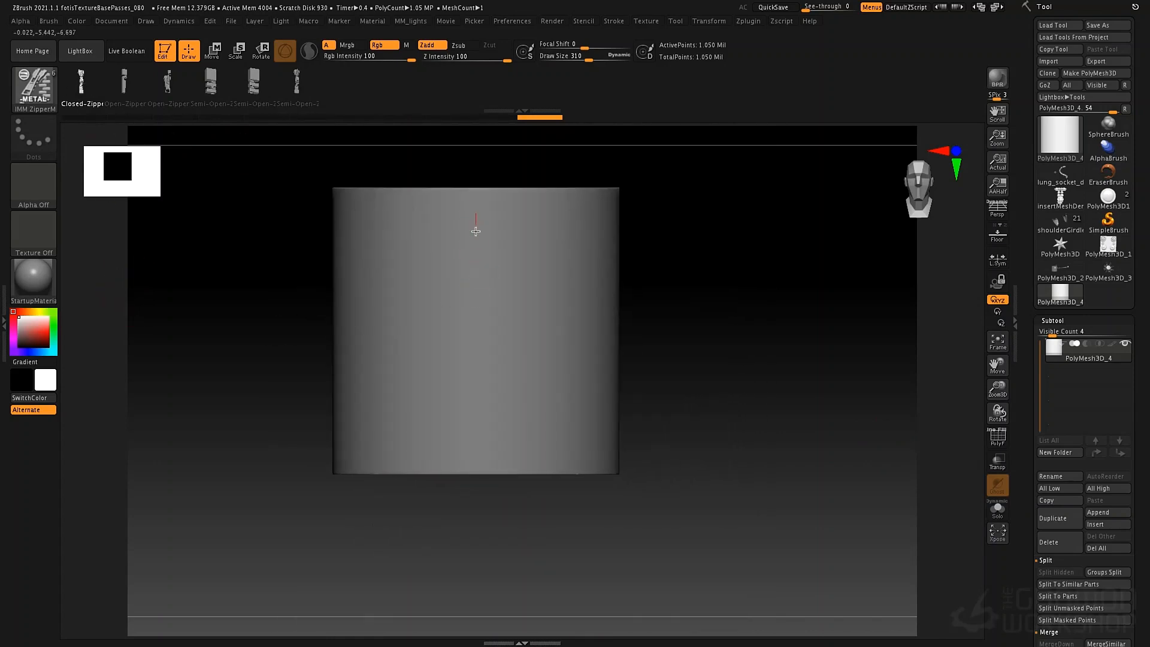
drag(481, 433, 481, 436)
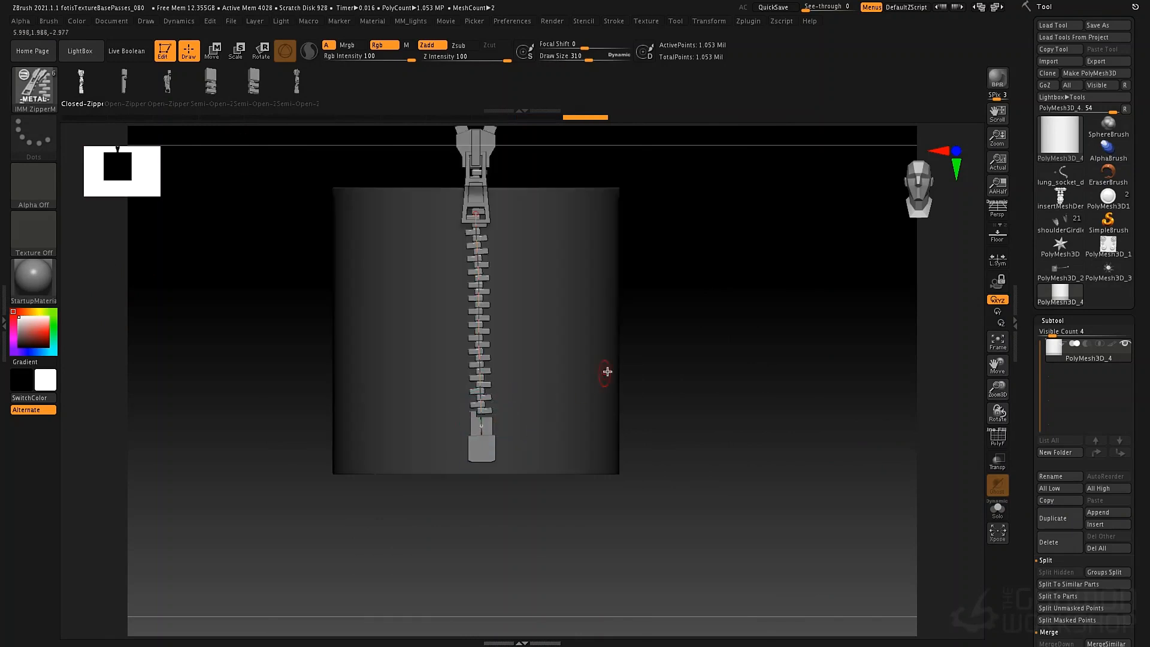
alt+drag(691, 322, 696, 386)
drag(709, 343, 659, 329)
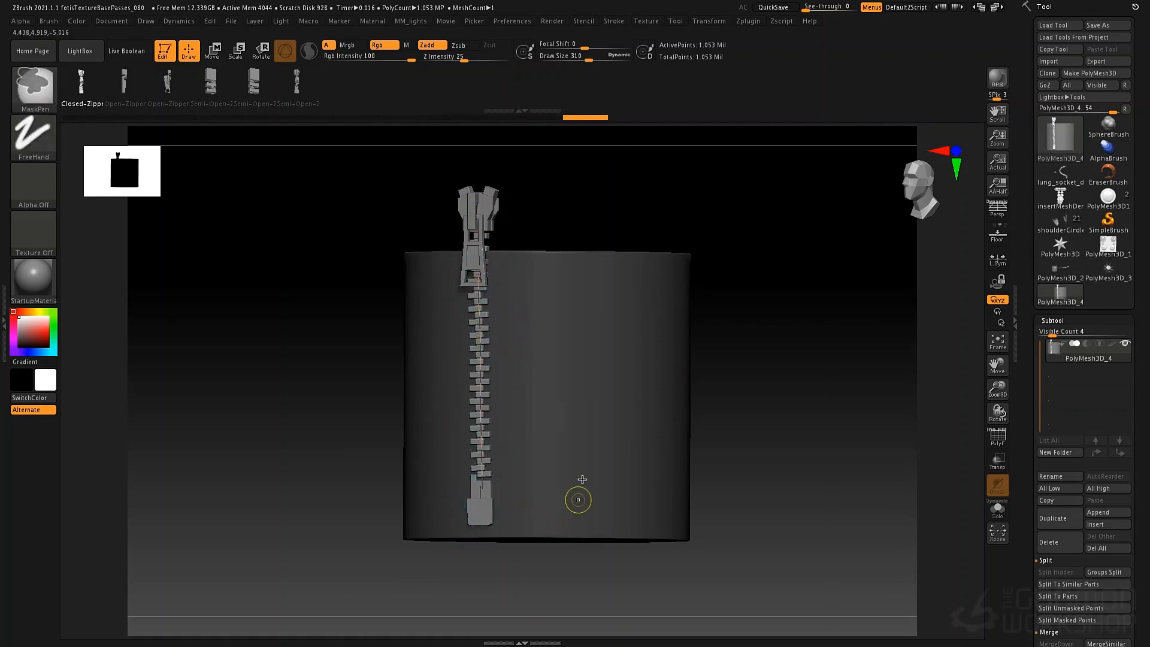
key(ctrl+z)
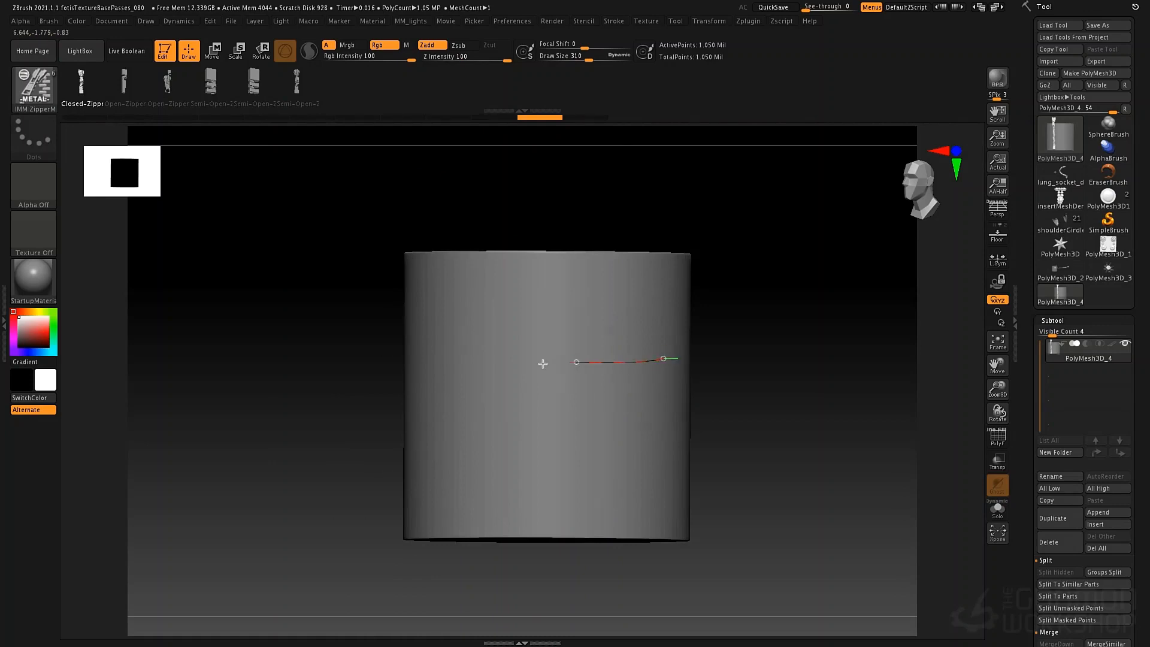
Step: Wrap two closed zippers horizontally around the cylinder, one near mid-height and one below it
mouse_move(362, 358)
shift+mouse_down()
mouse_move(288, 354)
mouse_move(310, 316)
mouse_move(290, 310)
mouse_move(334, 315)
mouse_move(361, 300)
mouse_move(293, 290)
mouse_move(305, 275)
mouse_move(314, 285)
shift+mouse_up()
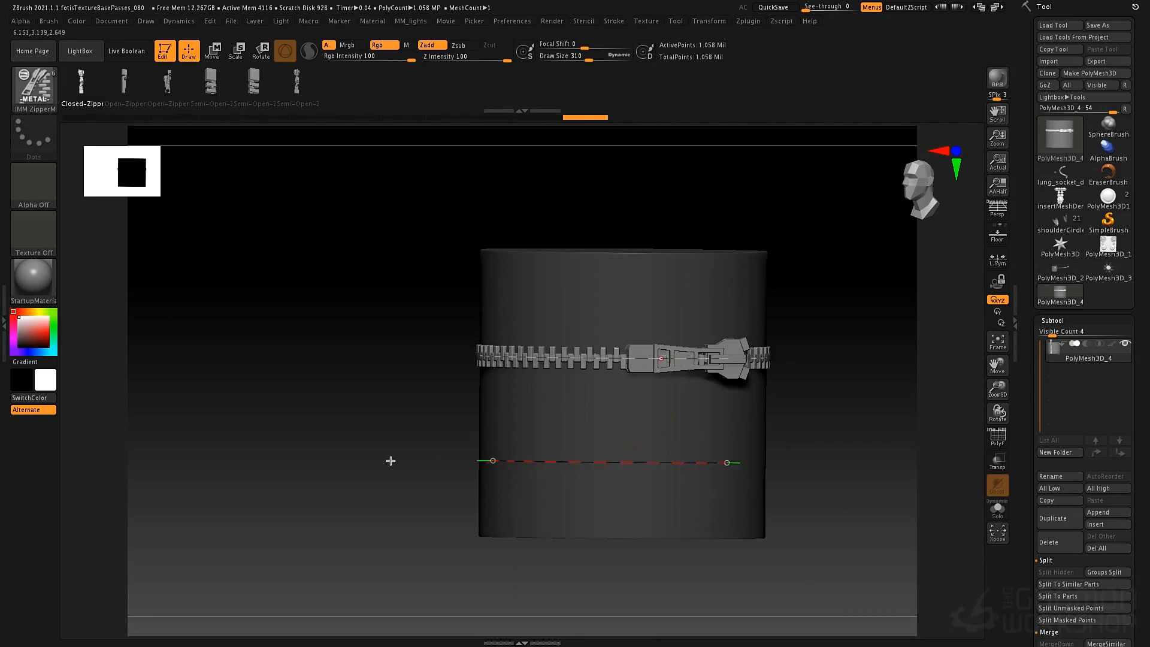
drag(390, 460, 419, 452)
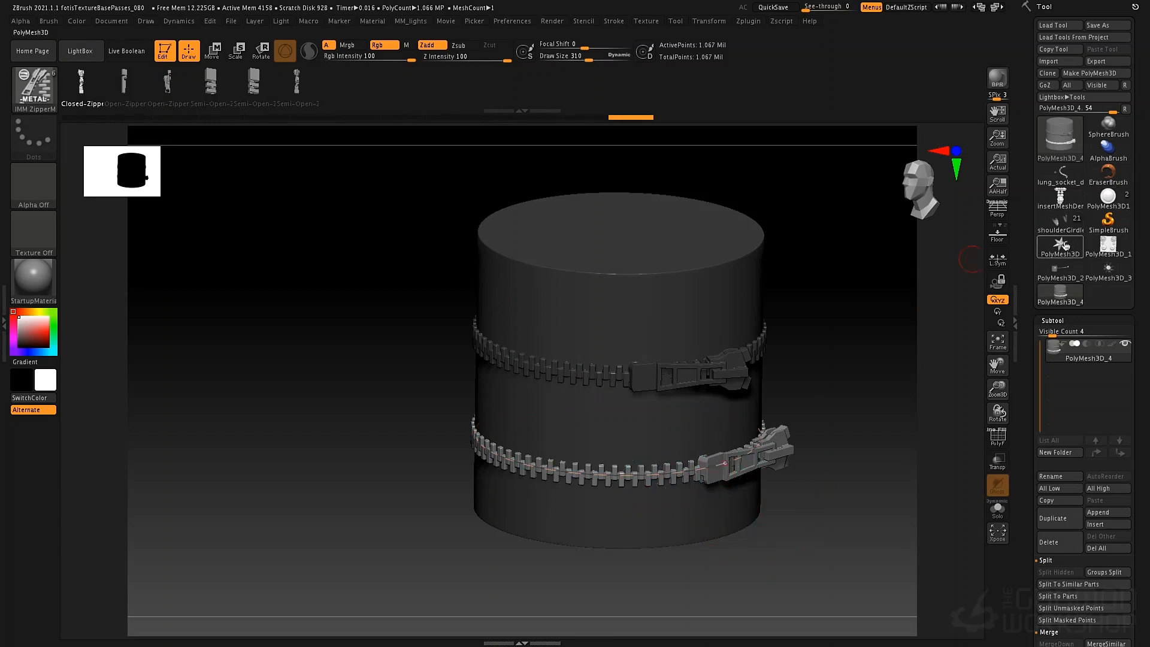
Step: Switch to the star mesh and replace it with the brush's closed zipper mesh using MeshFromBrush
click(1060, 246)
key(f)
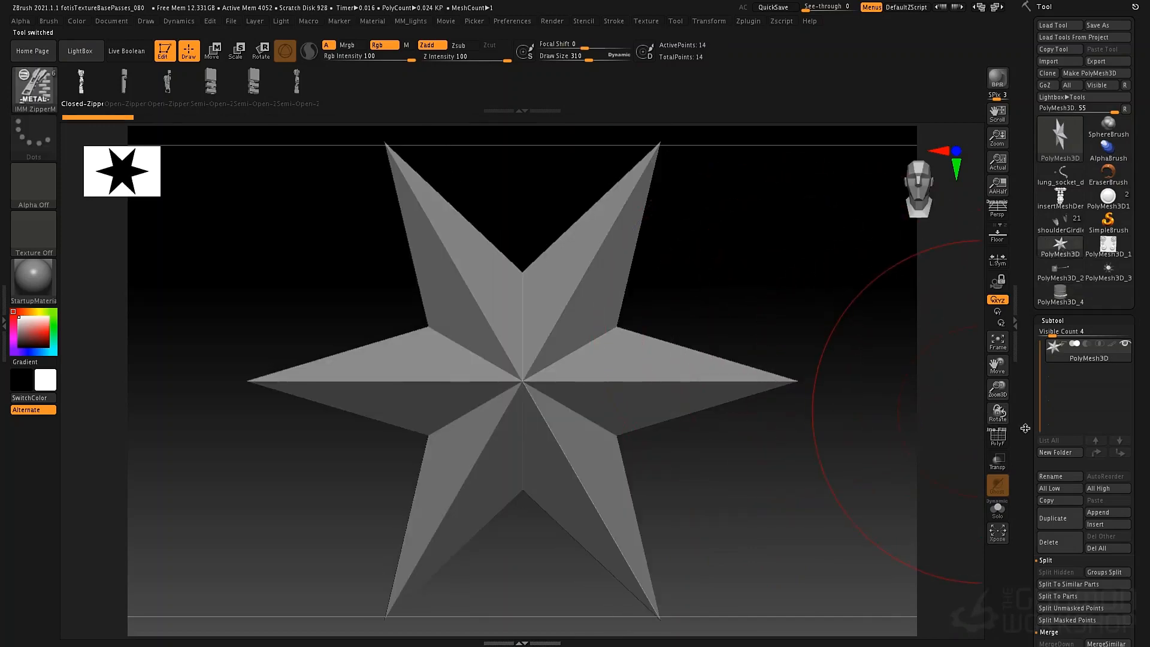
scroll(1025, 428, down, 10)
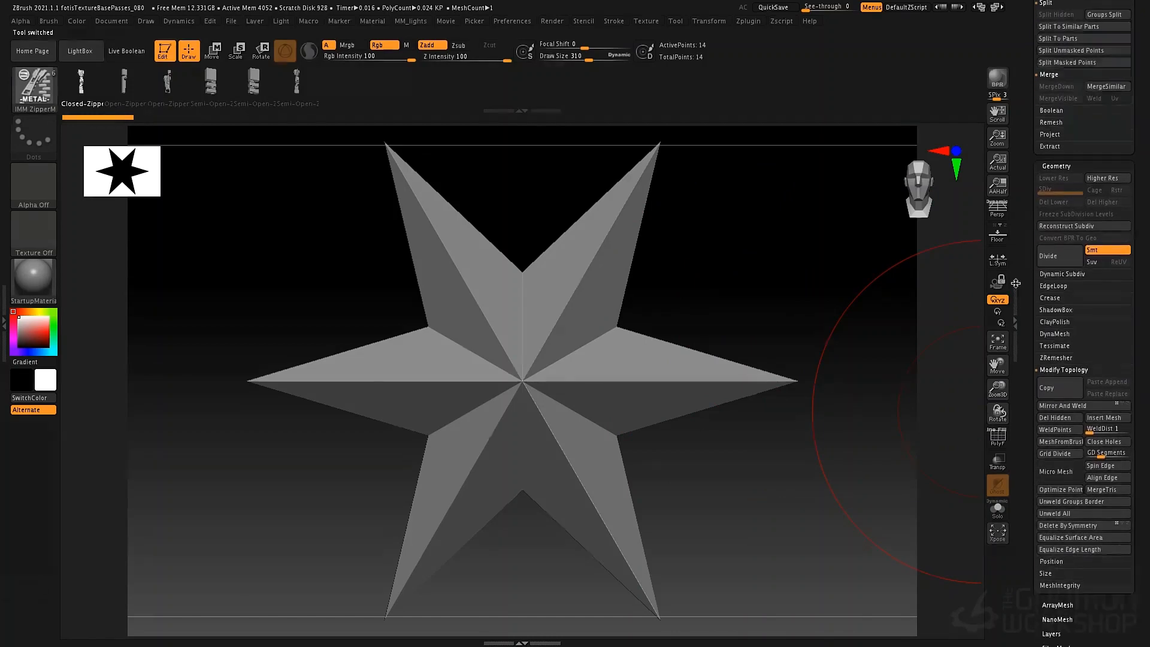
drag(1016, 283, 1015, 281)
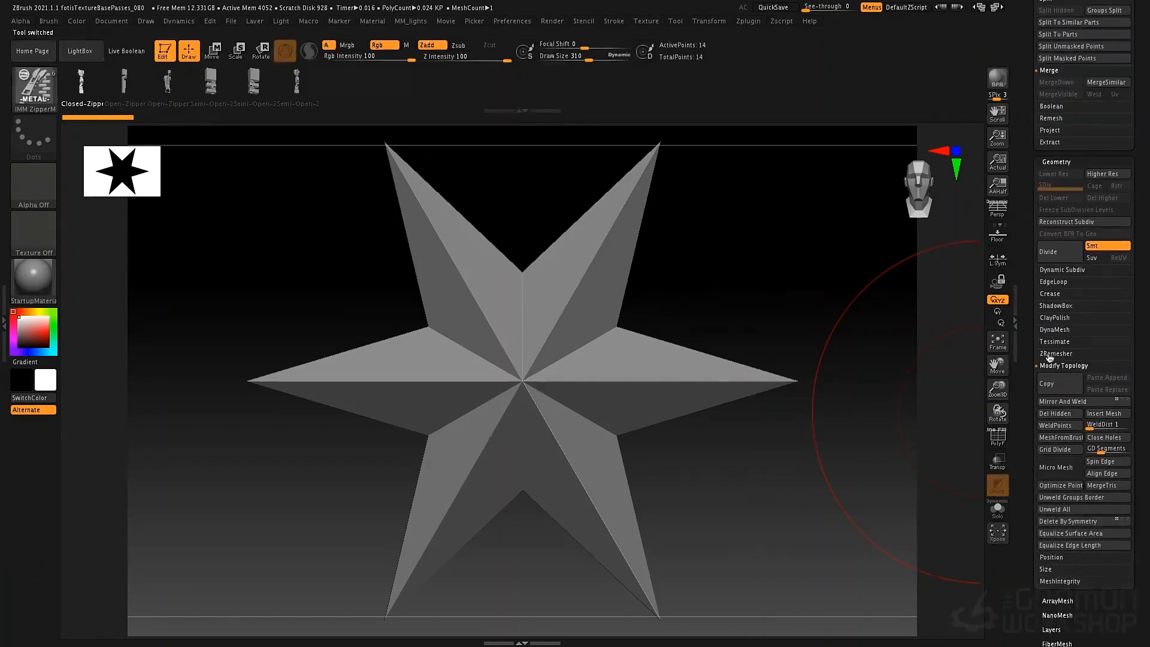
click(1063, 441)
key(f)
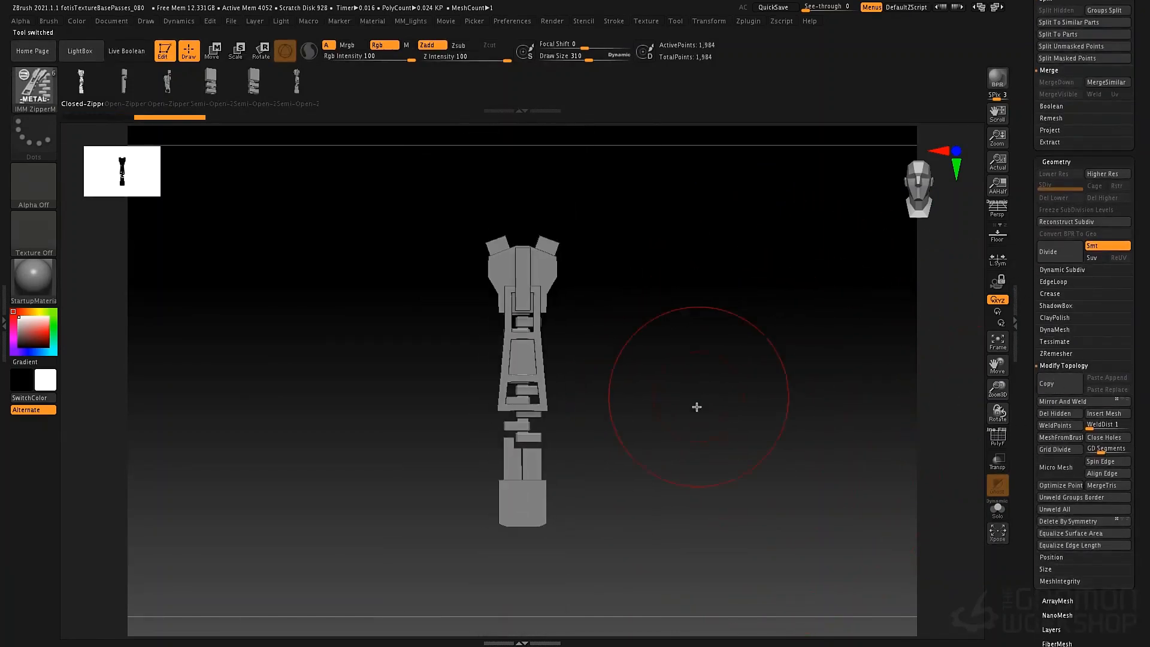
Step: Show the polyframe, isolate the zipper's middle tooth polygroup by hiding the slider and end stop, and restore full visibility
alt+drag(696, 406, 706, 415)
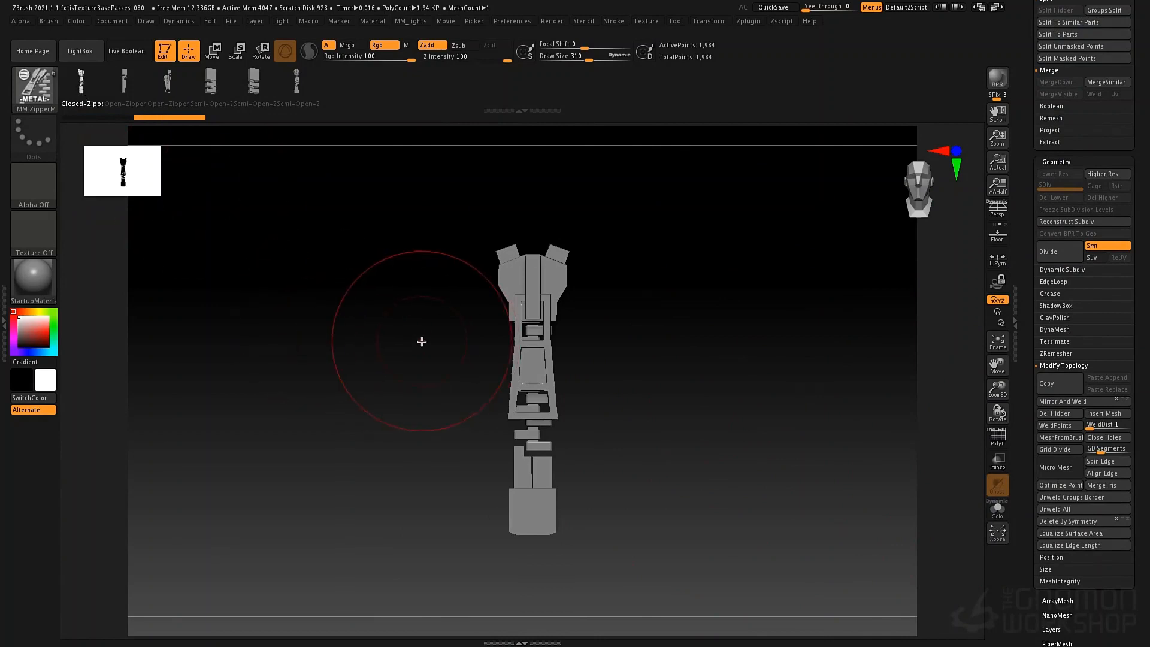
mouse_move(413, 282)
mouse_down()
mouse_move(423, 272)
mouse_move(329, 265)
mouse_move(474, 285)
mouse_move(382, 275)
mouse_move(511, 306)
mouse_move(501, 300)
mouse_up()
key(shift+f)
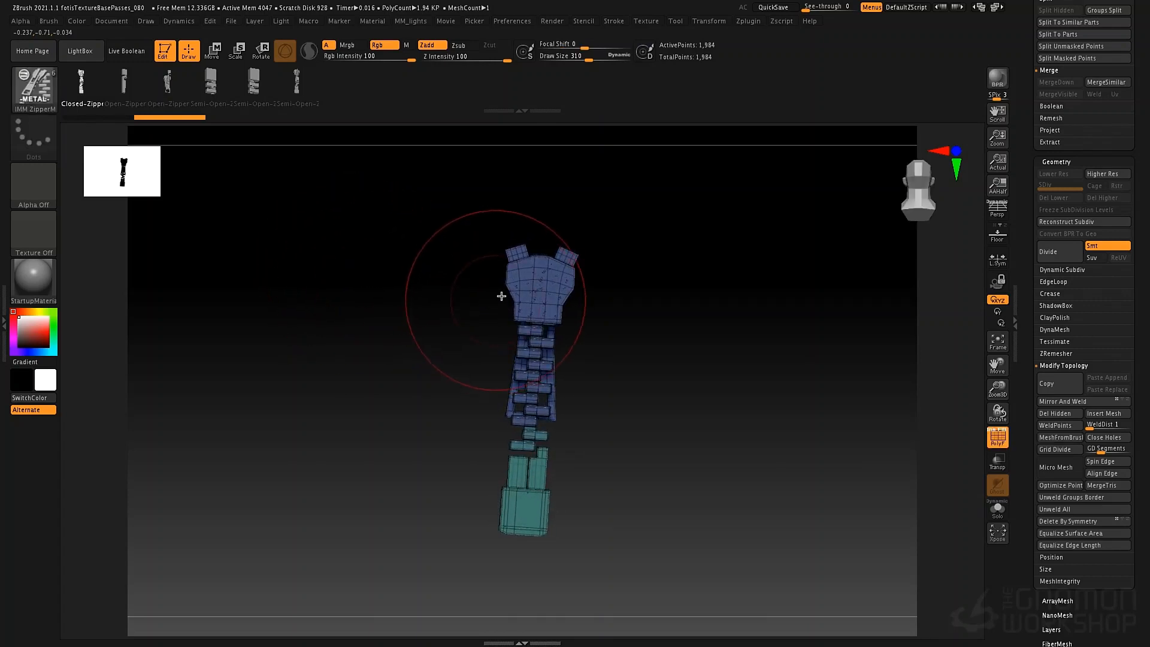
ctrl+shift+click(534, 282)
ctrl+shift+click(554, 290)
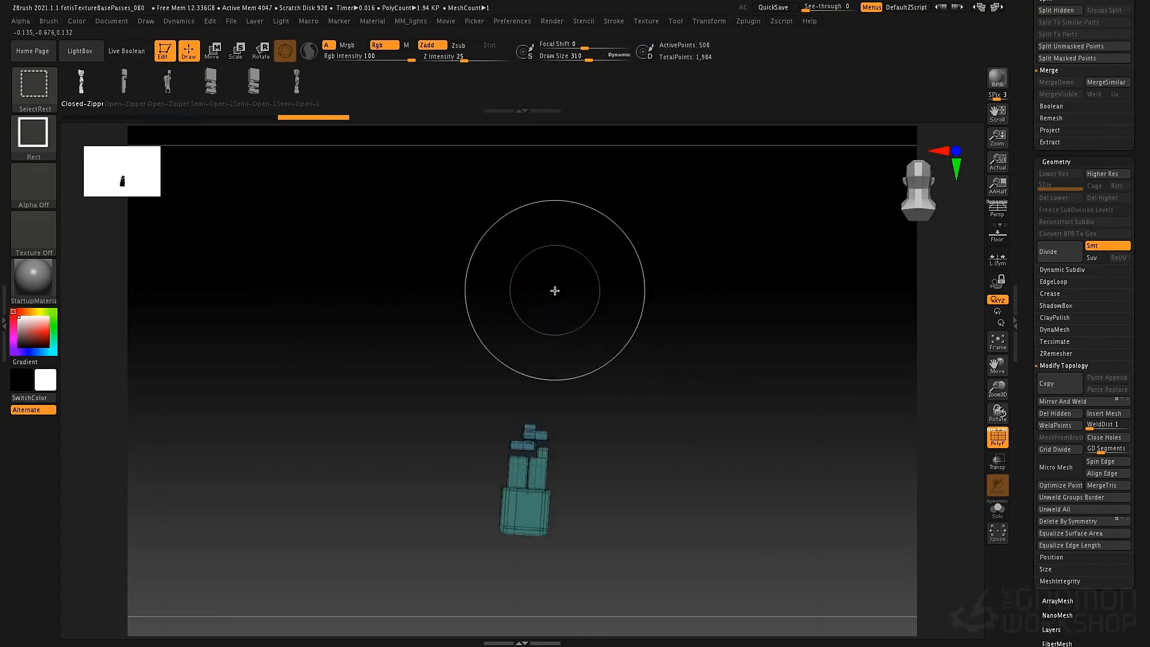
ctrl+shift+click(513, 534)
drag(718, 445, 614, 437)
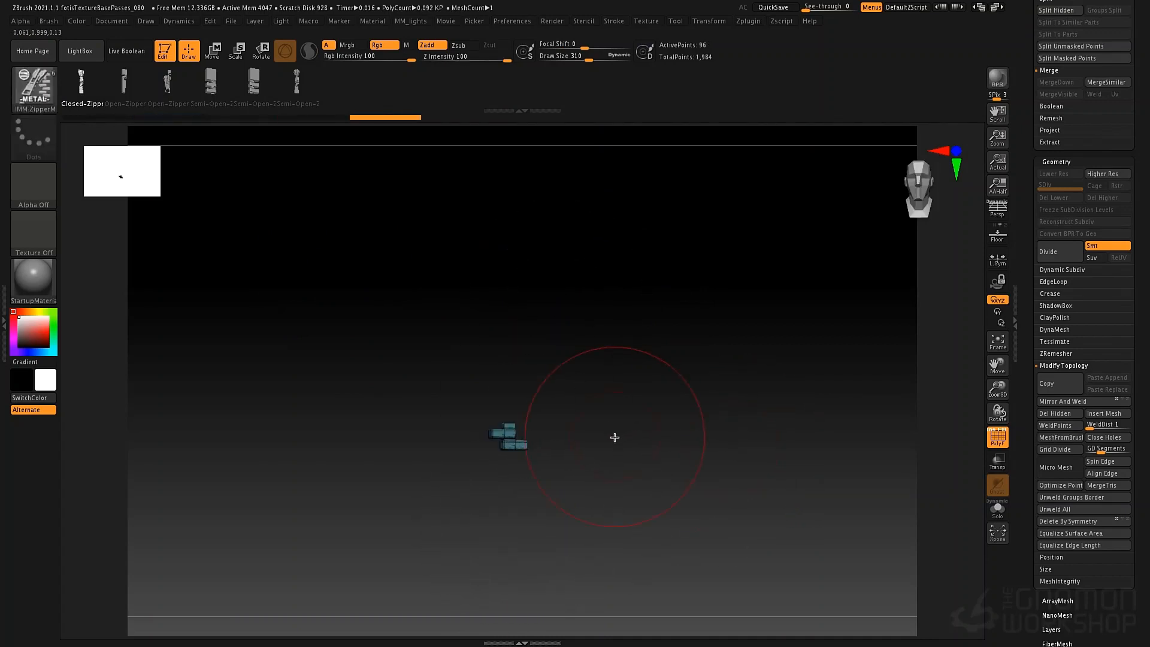
ctrl+shift+click(628, 457)
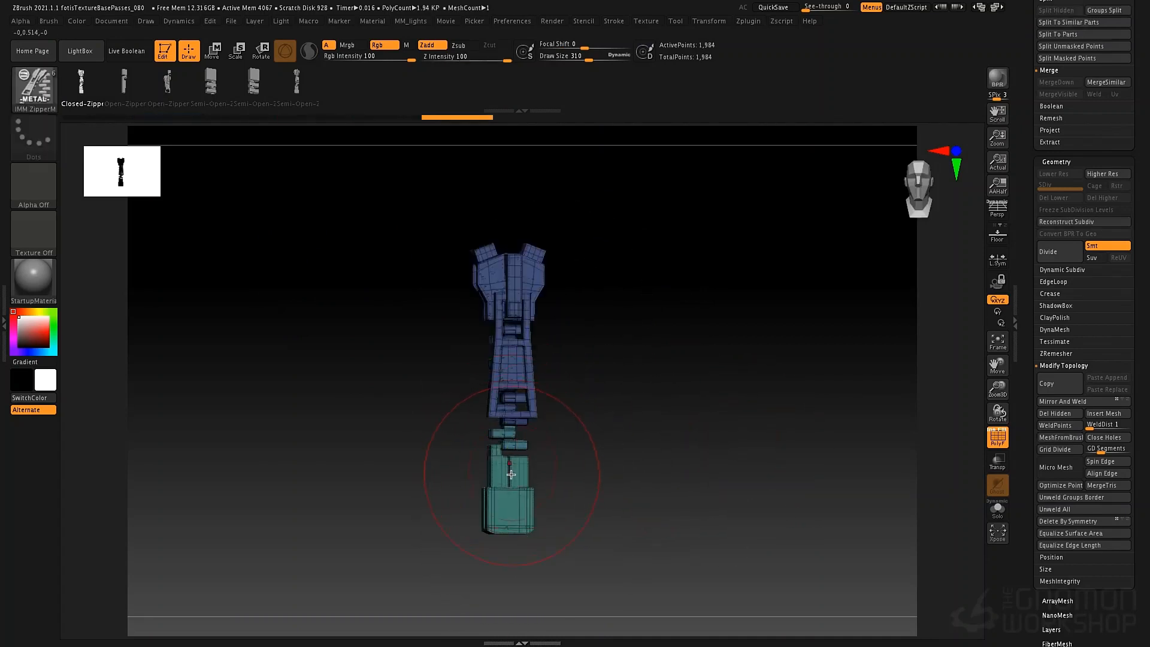
Step: Isolate the middle tooth polygroup again, examine it from the side, and show the whole zipper
drag(637, 450, 636, 450)
drag(580, 427, 700, 398)
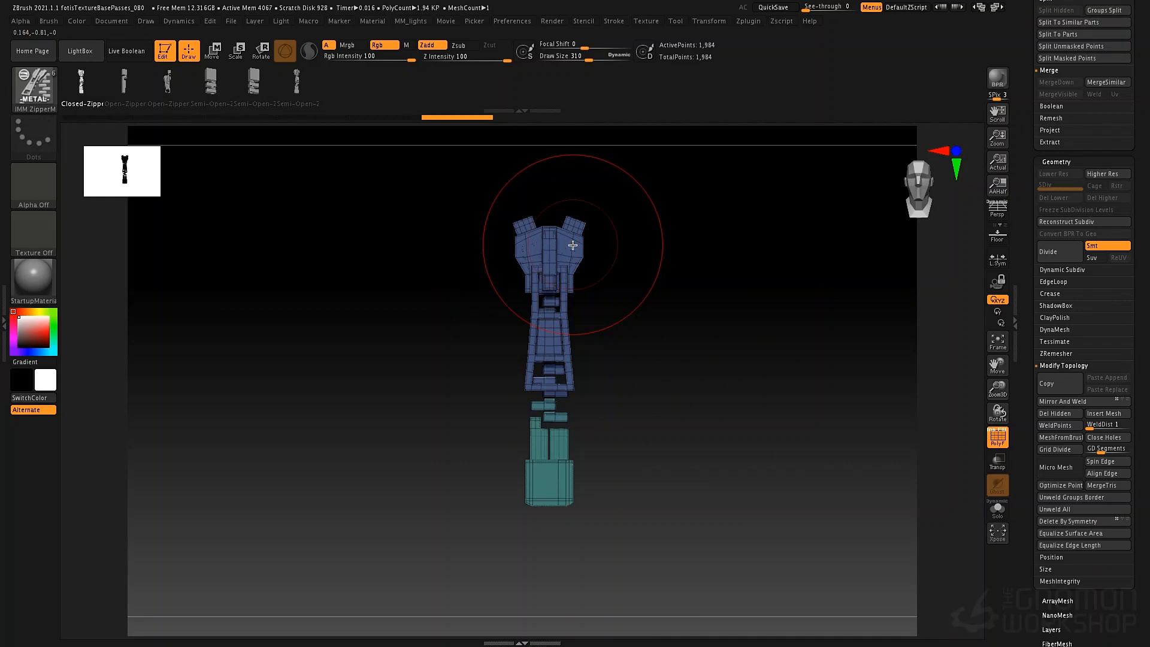
drag(647, 328, 706, 323)
ctrl+shift+click(571, 404)
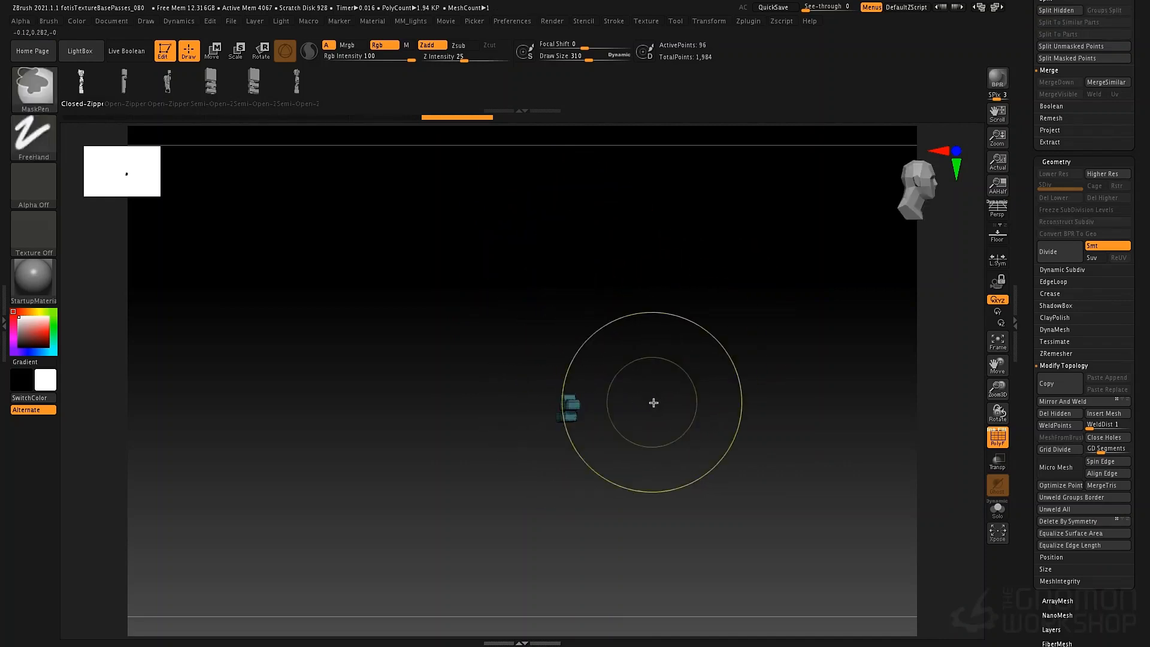
mouse_move(652, 400)
mouse_down()
mouse_move(611, 401)
mouse_move(573, 316)
mouse_move(664, 392)
mouse_move(642, 394)
mouse_up()
ctrl+shift+click(662, 375)
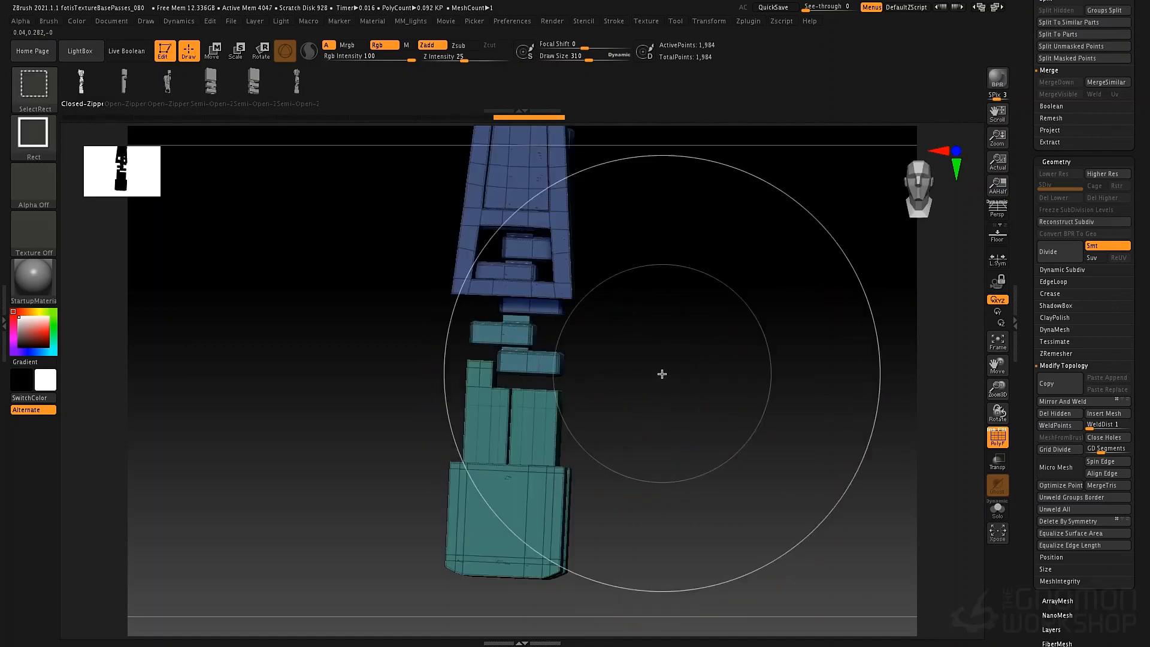
Step: Isolate the end-stop polygroup at the zipper's lower end, examine it, and show the whole zipper
ctrl+shift+click(530, 482)
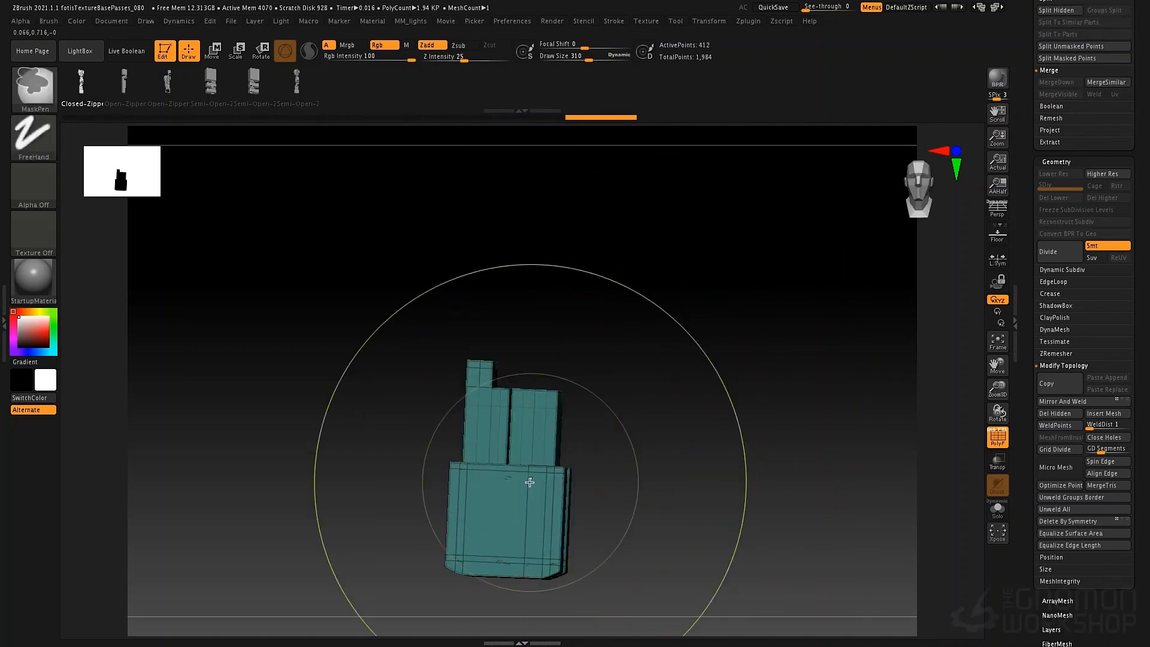
alt+drag(629, 442, 628, 410)
mouse_move(628, 440)
alt+mouse_down()
mouse_move(594, 428)
mouse_move(617, 433)
alt+mouse_up()
key(ctrl)
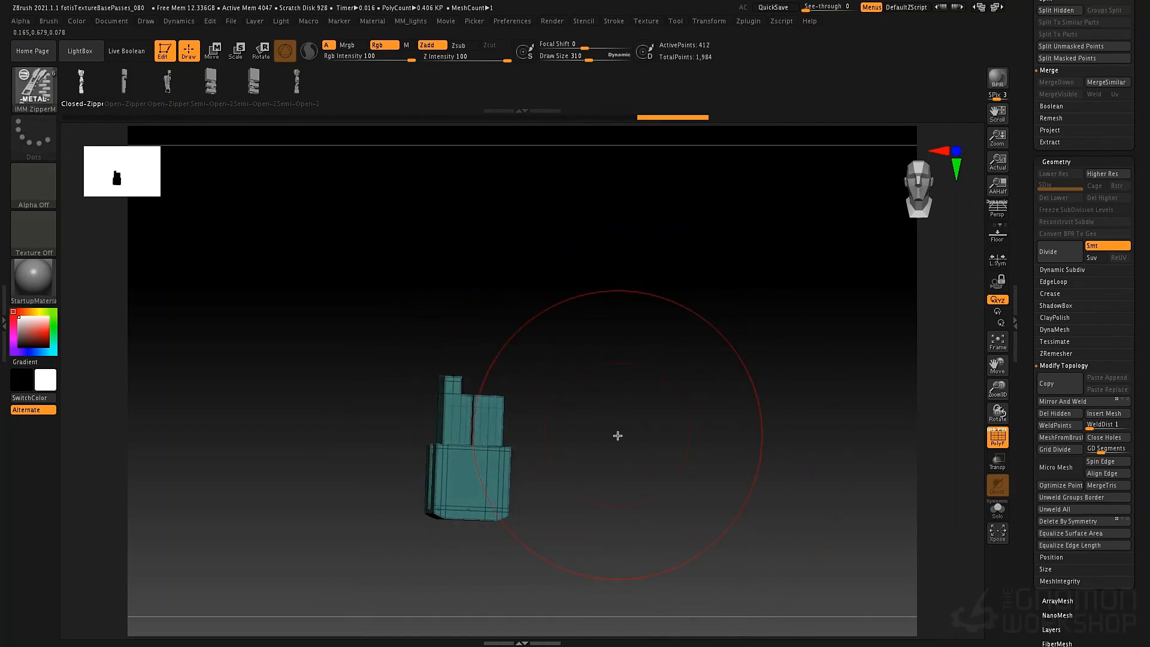
ctrl+shift+click(626, 402)
Step: Draw a zipper curve out from the zipper mesh into empty space and reshape it by moving its end point
shift+drag(609, 387, 456, 389)
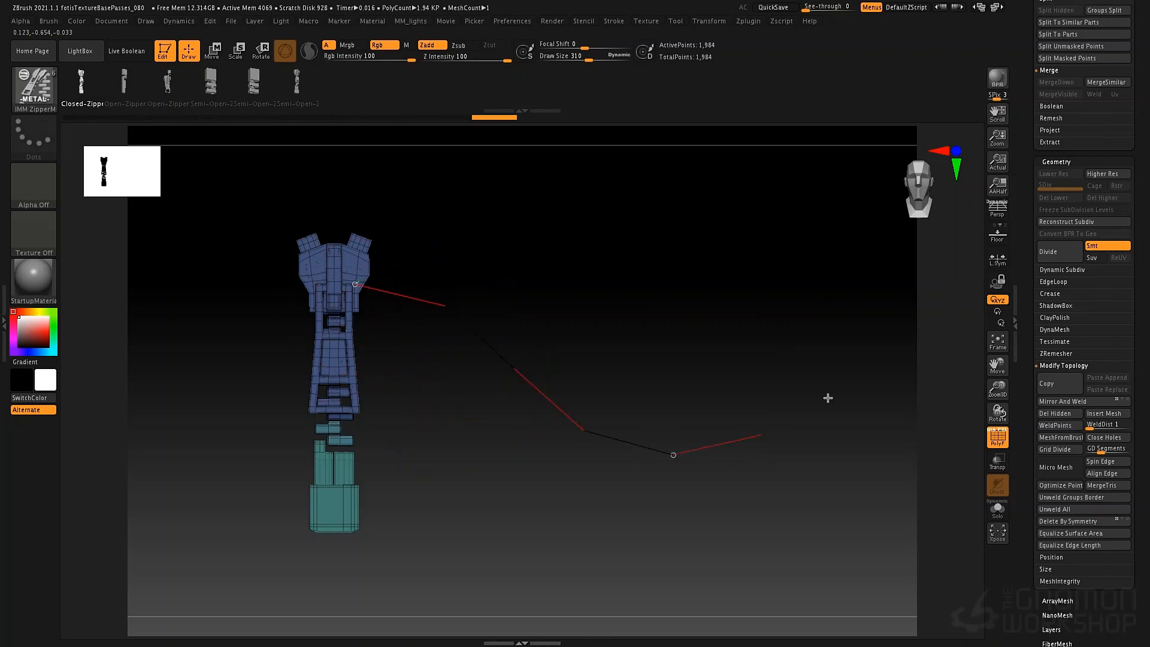
drag(828, 397, 857, 366)
mouse_move(580, 275)
alt+mouse_down()
mouse_move(495, 197)
mouse_move(410, 287)
alt+mouse_up()
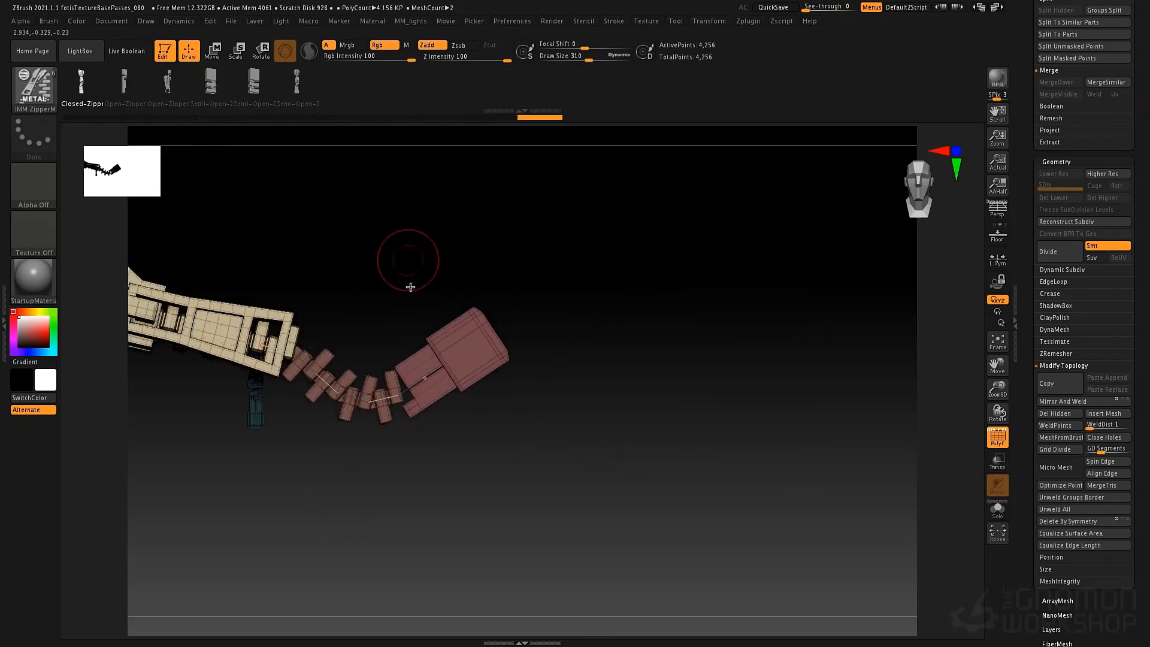
drag(426, 378, 739, 439)
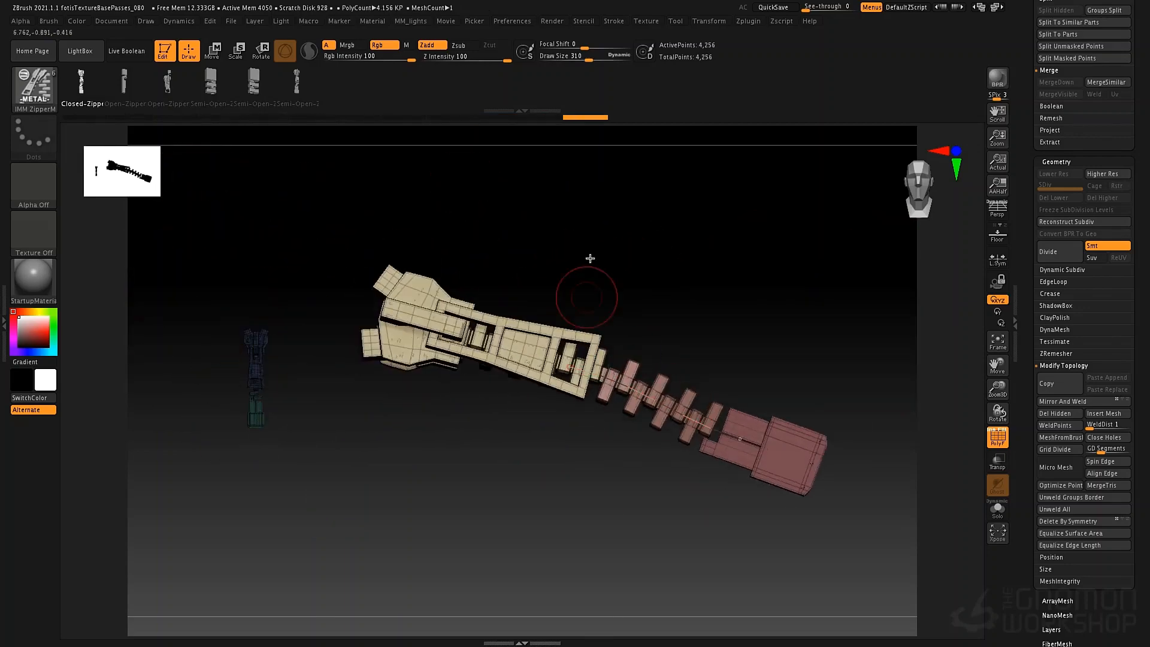
Step: Reduce the brush draw size to 162 and draw a long, thin, wavy zipper from the small zipper mesh
key(space)
drag(600, 217, 588, 218)
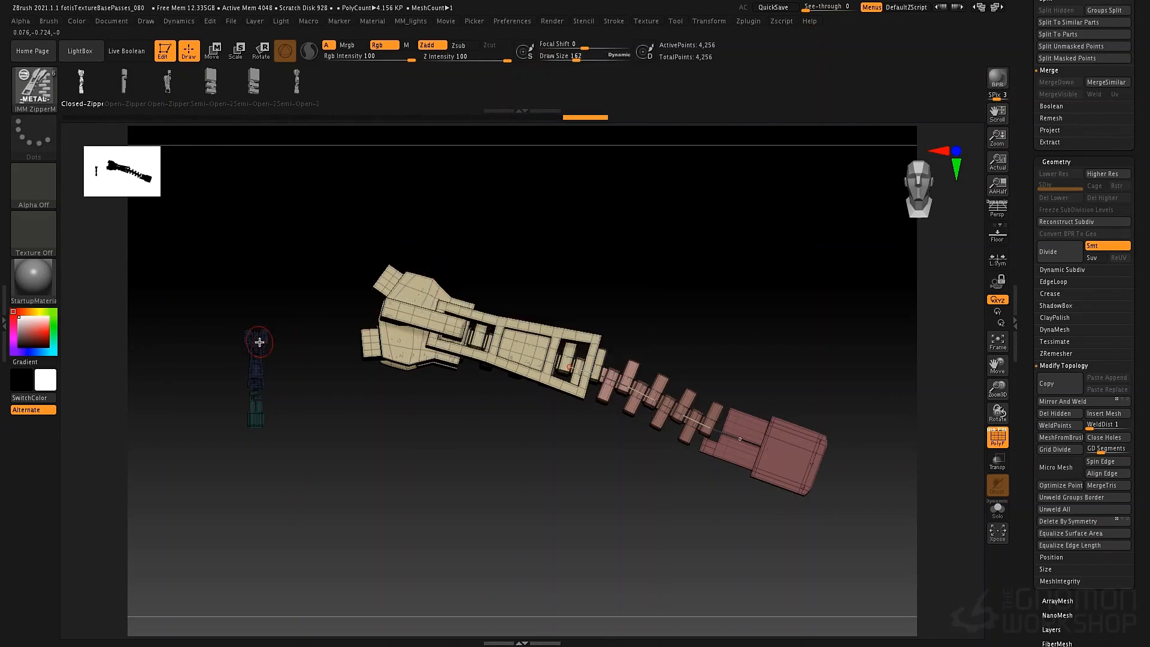
drag(657, 247, 874, 207)
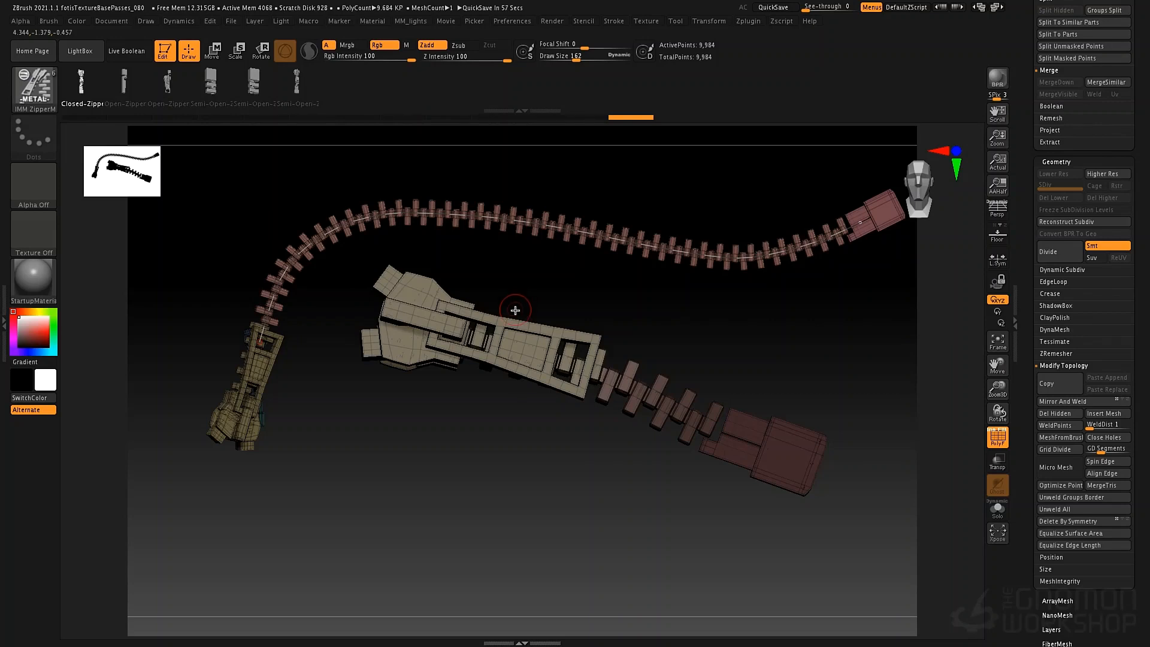
Step: Undo the zipper curves, visibility changes and MeshFromBrush replacement back to the star mesh
key(ctrl+z)
key(ctrl+z)
key(ctrl+z)
key(ctrl+z)
key(ctrl+z)
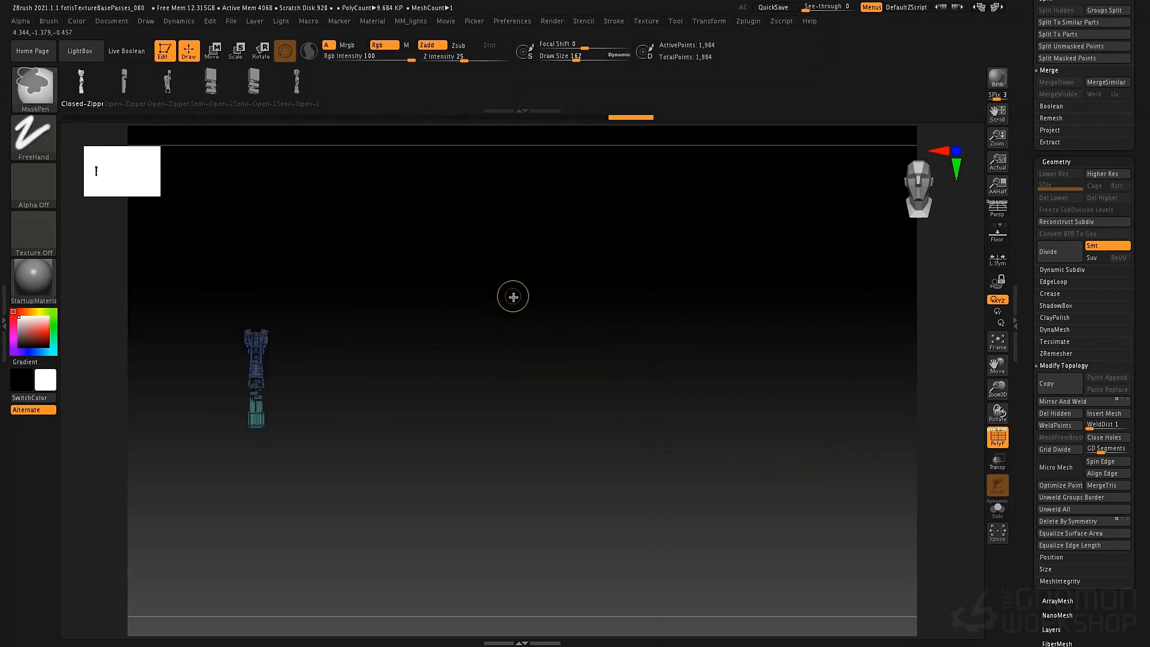
key(ctrl+z)
key(ctrl+z)
key(ctrl+z)
key(ctrl+z)
key(ctrl+z)
key(ctrl+z)
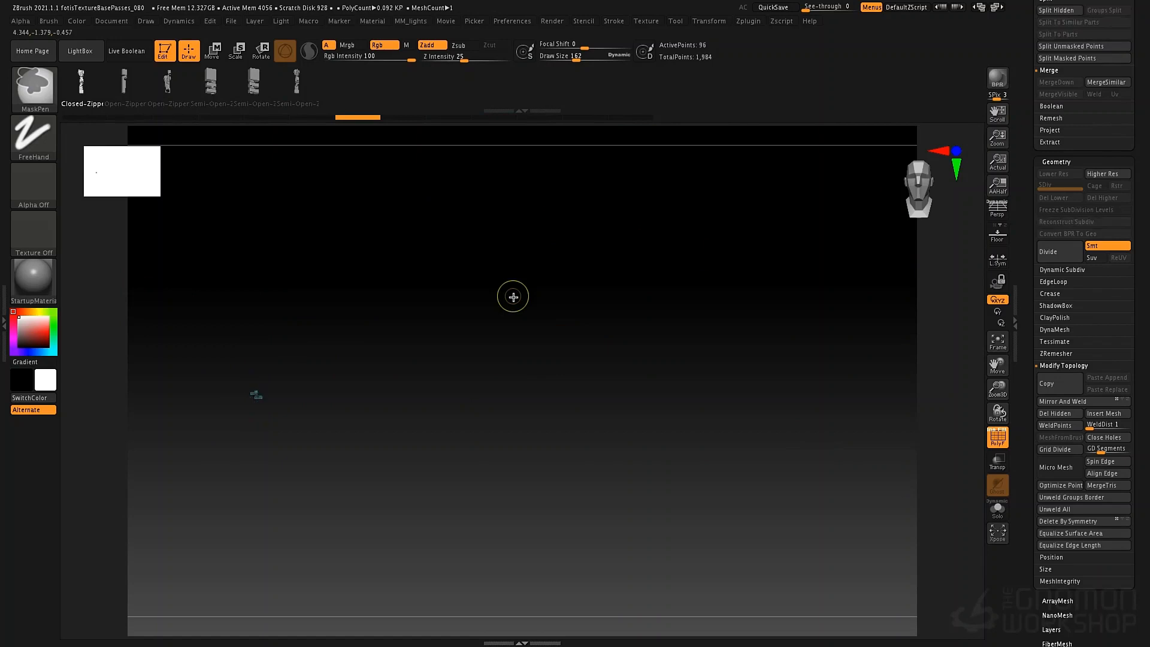
key(ctrl+z)
key(ctrl+z)
key(ctrl+z)
key(ctrl+z)
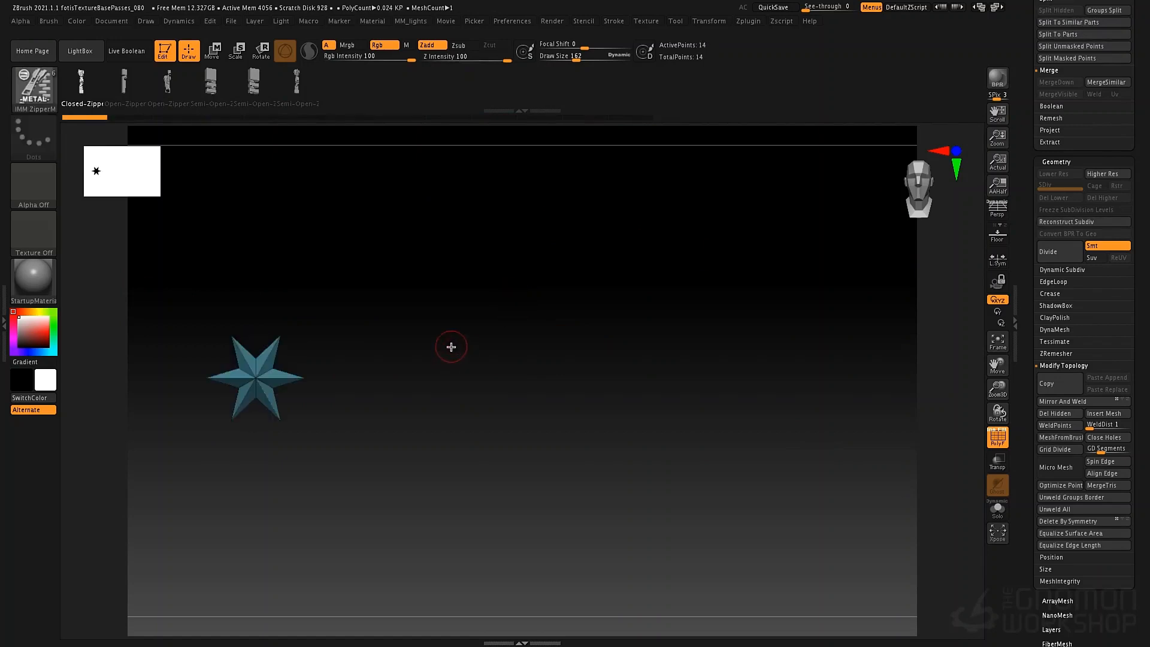
Step: Subdivide the star mesh twice, frame it in the view and hide the polyframe
key(ctrl+d)
key(ctrl+d)
key(f)
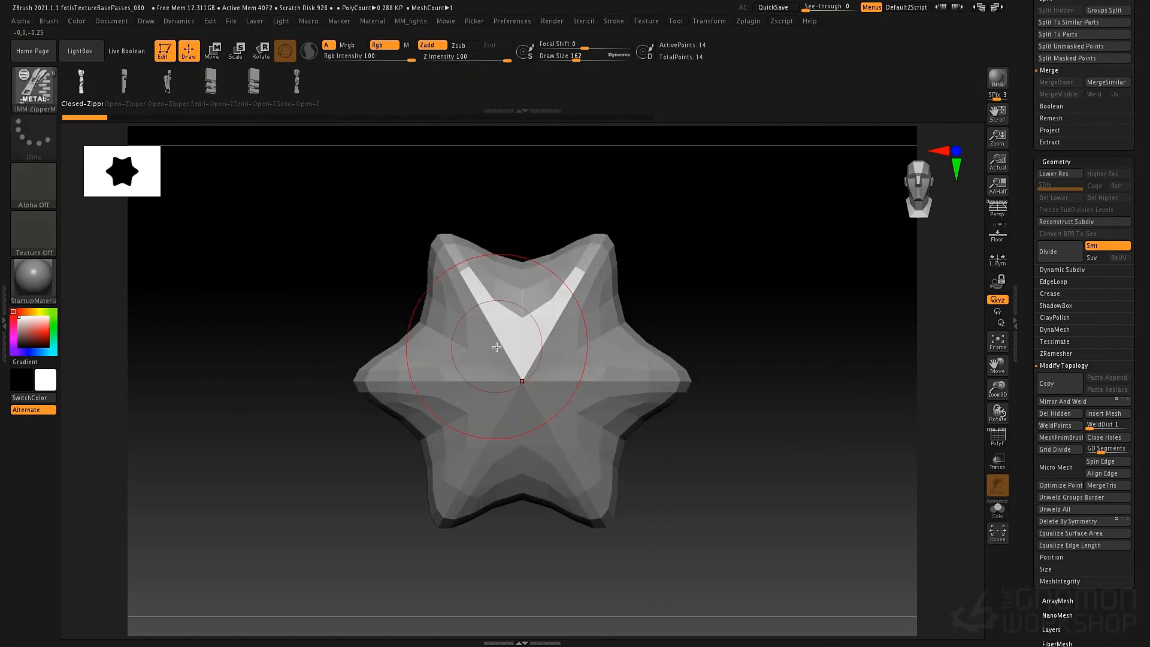
key(shift)
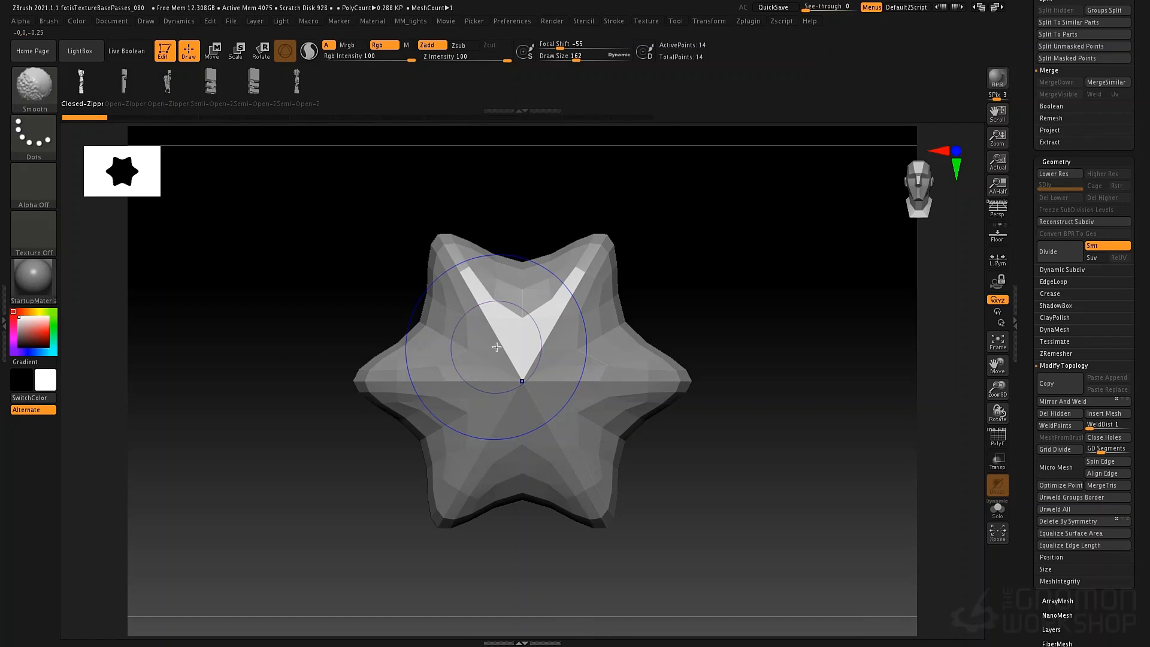
key(shift)
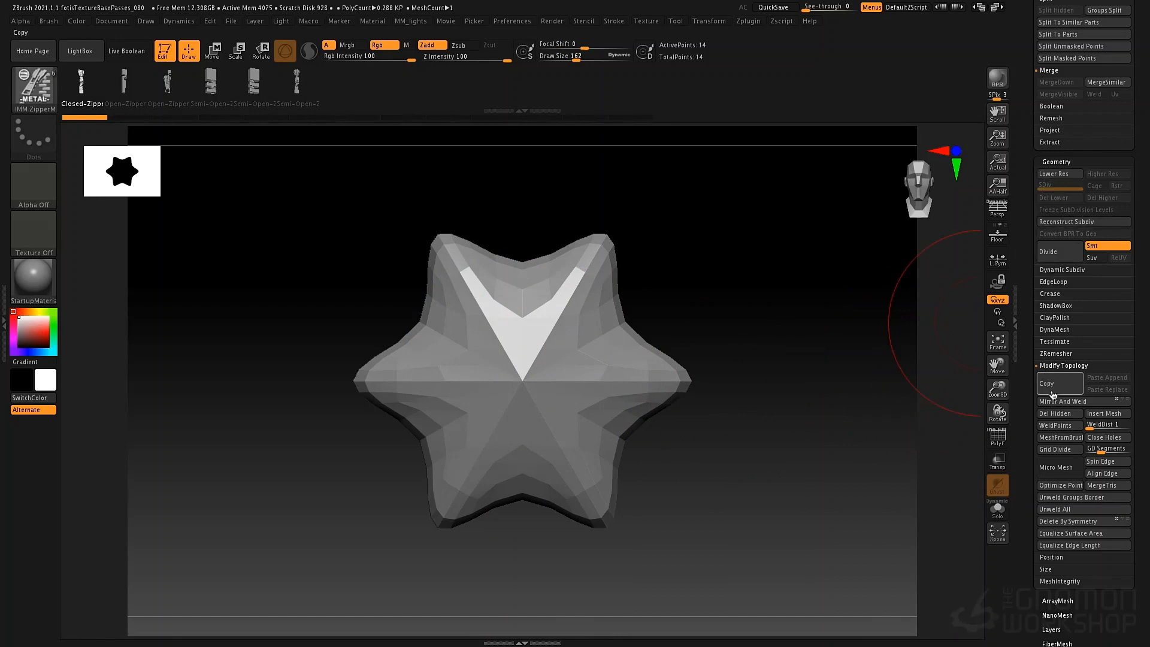
Step: Turn off dynamic subdivision on the star mesh and drop it to its lowest subdivision level
click(1057, 366)
click(1057, 272)
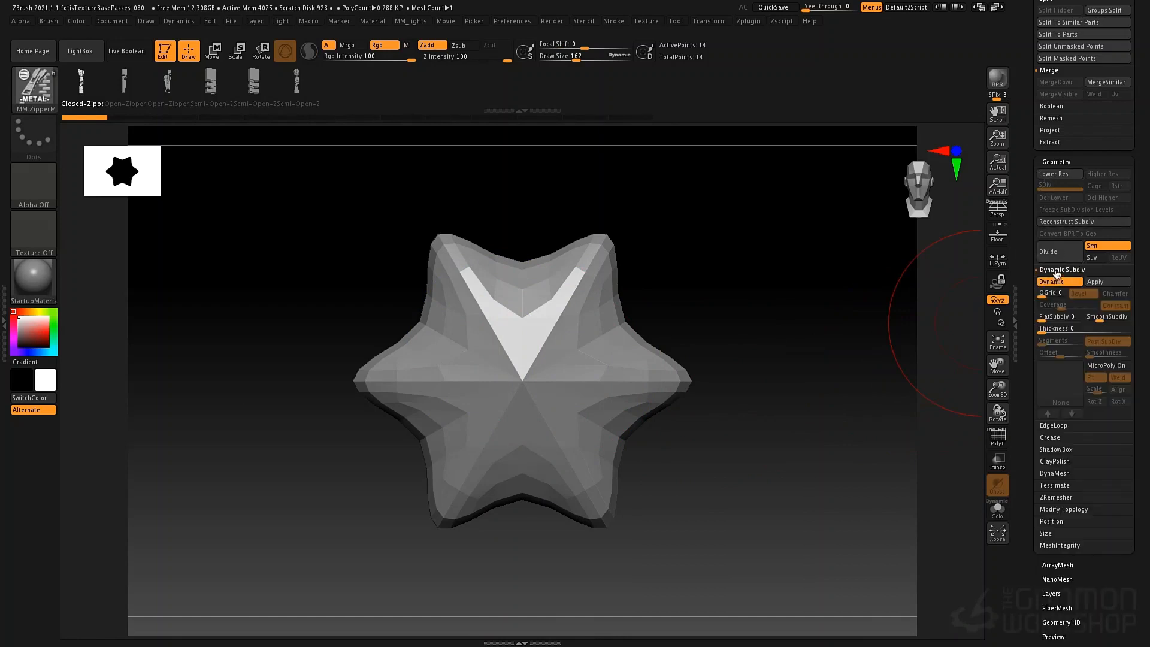
click(1057, 272)
click(1056, 270)
click(1056, 281)
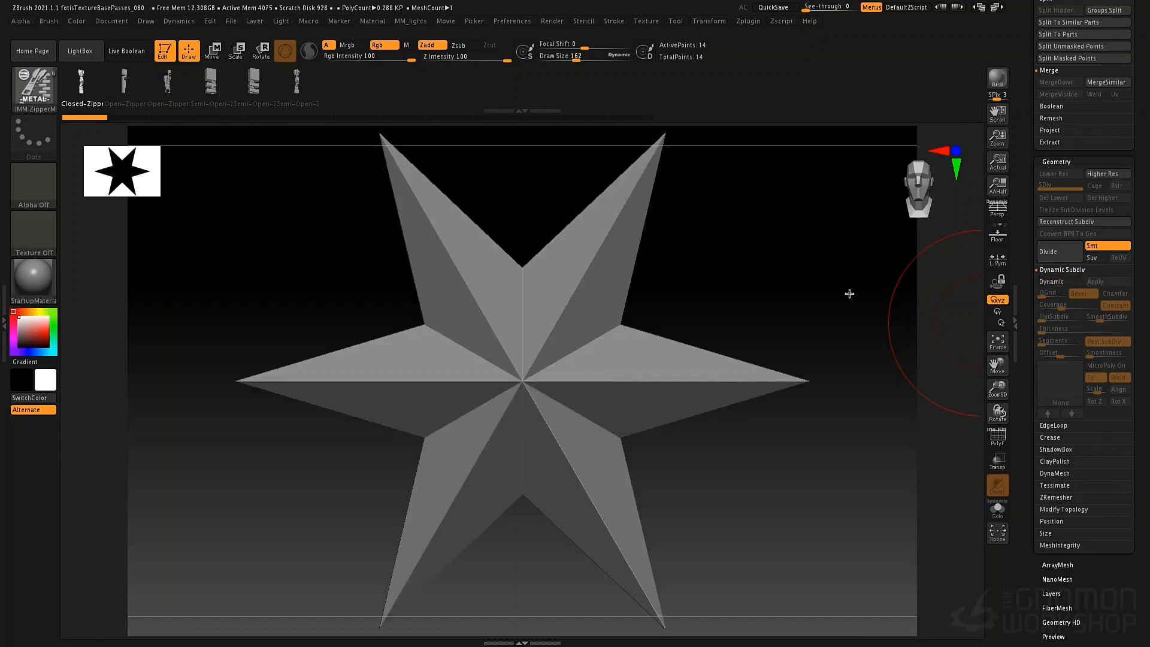
key(shift+d)
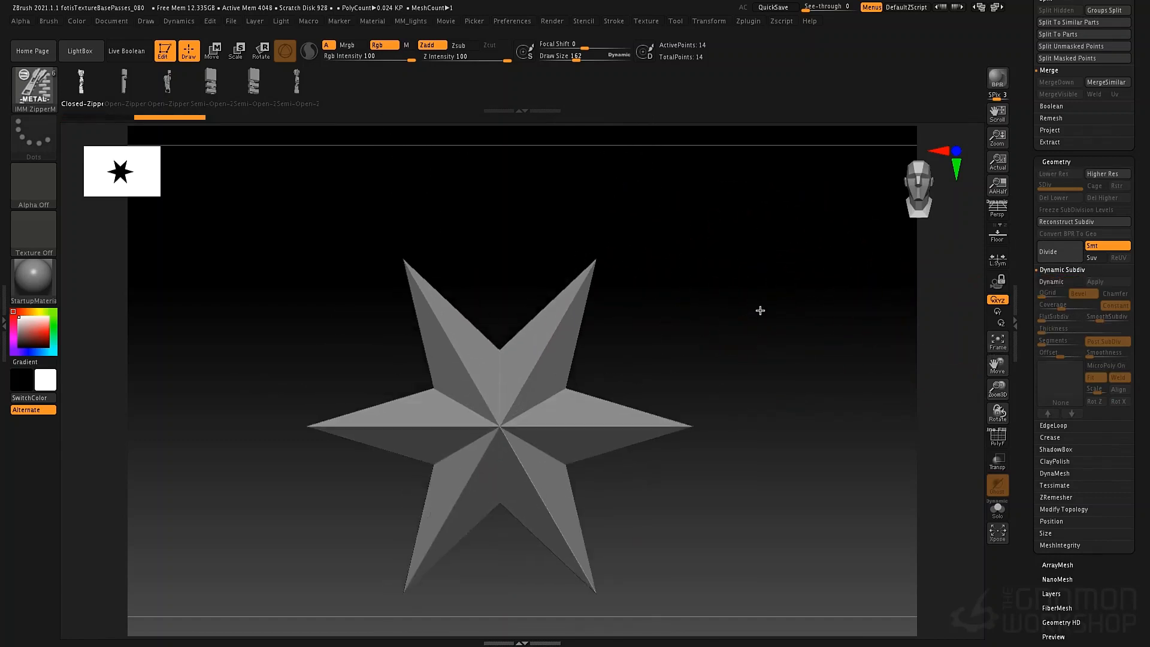
Step: Replace the star mesh with a PolyCube primitive and show its polyframe
key(space)
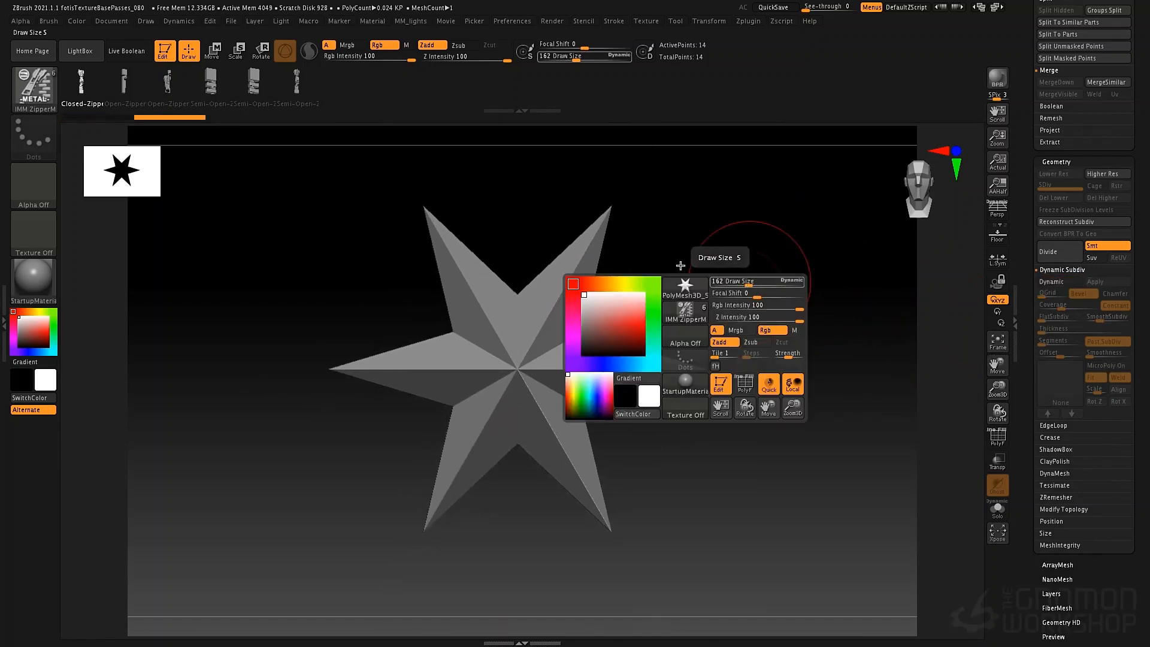
key(w)
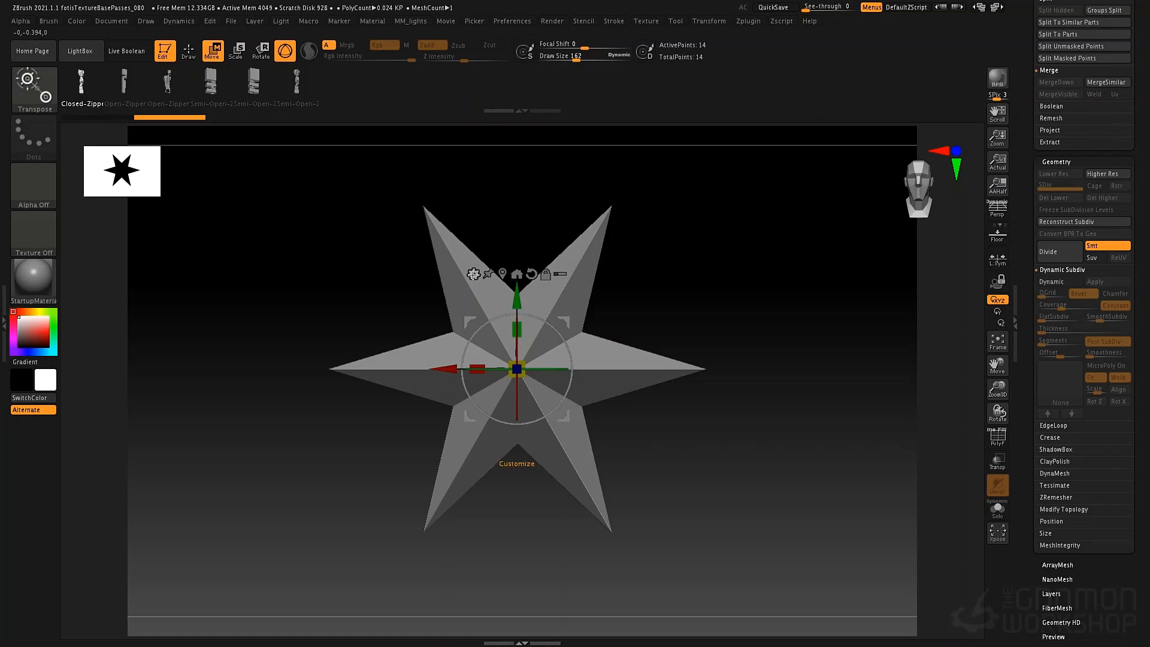
click(473, 274)
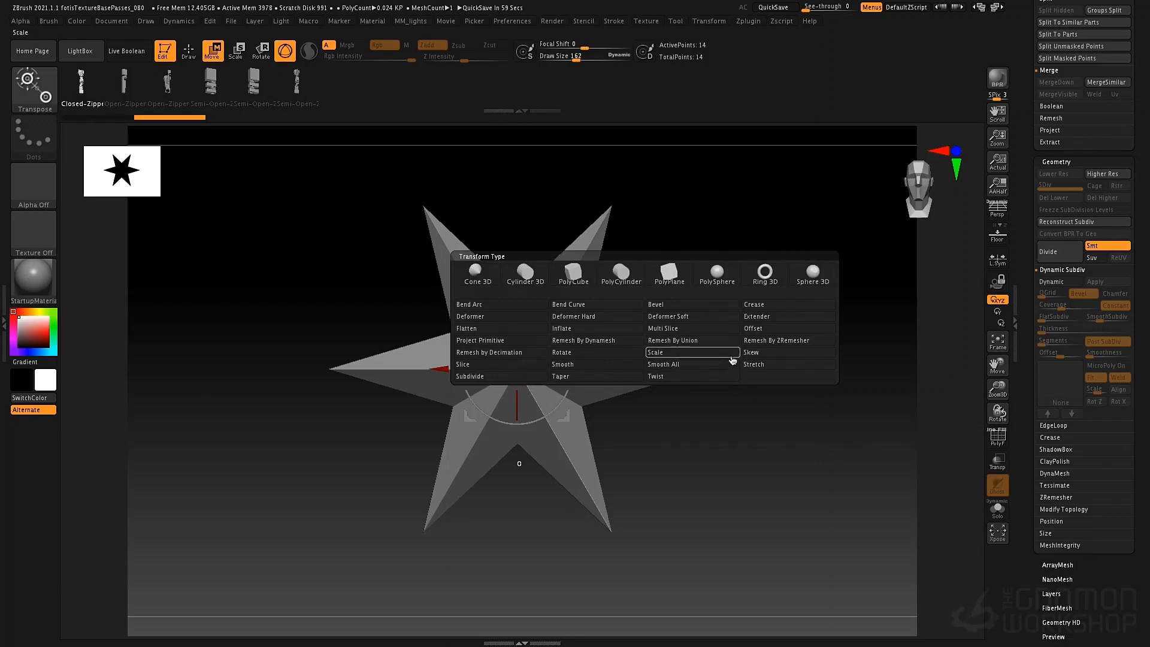
click(571, 276)
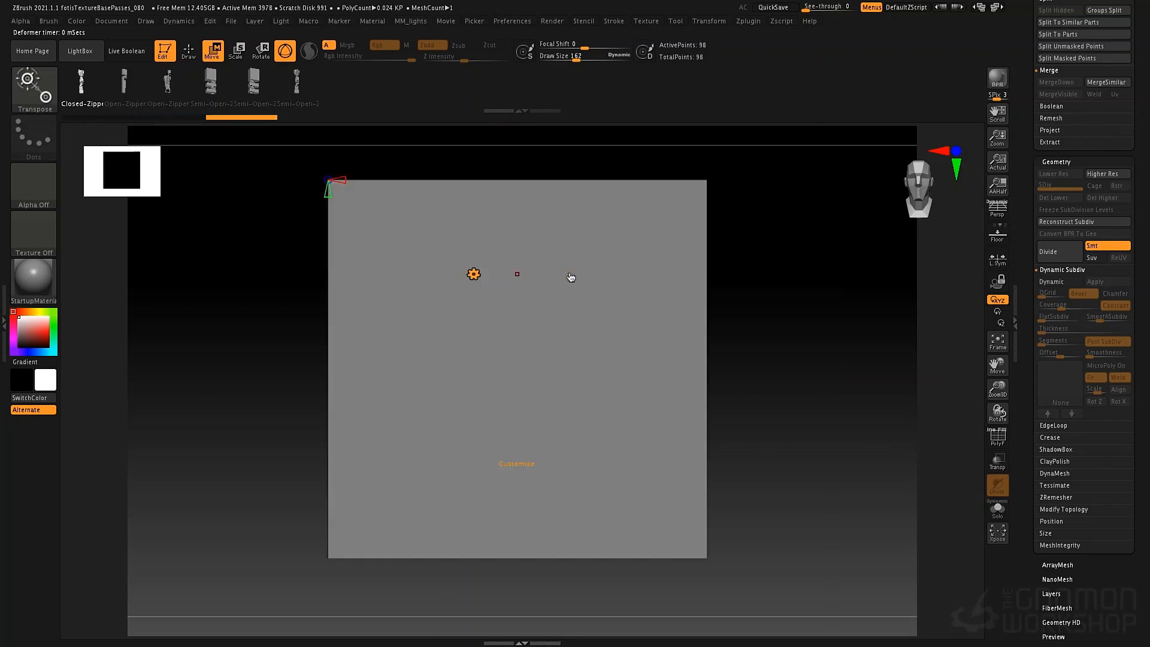
drag(748, 266, 780, 282)
drag(860, 316, 806, 310)
key(shift+f)
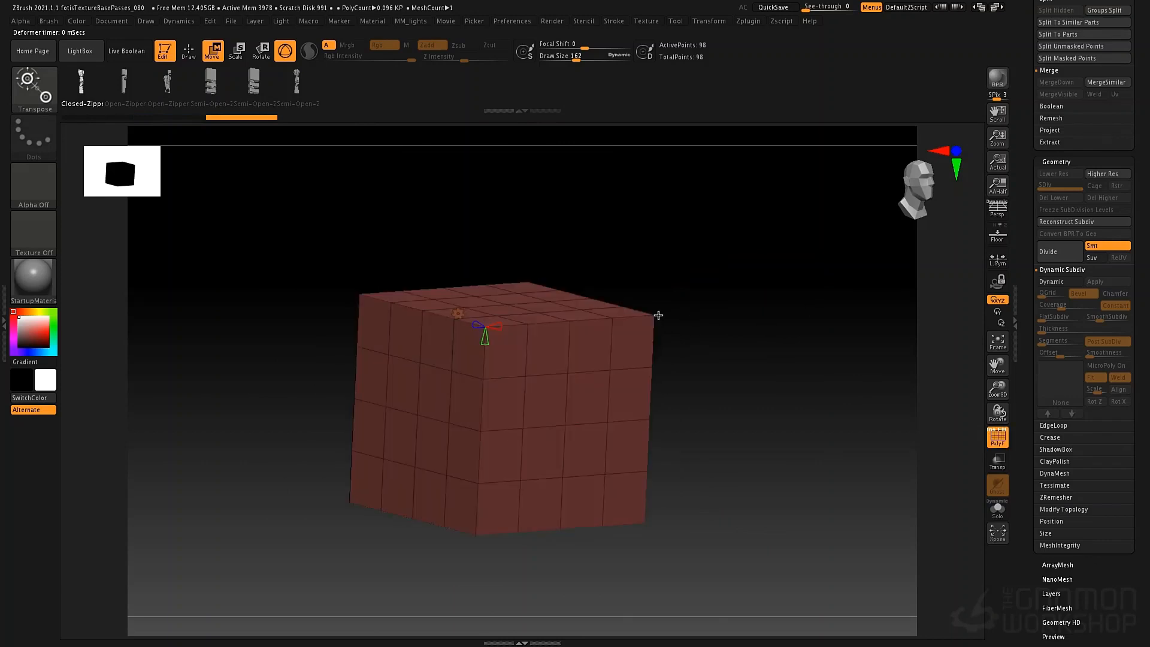
Step: Flatten the cube into a thin slab along its depth and stretch it vertically into an upright rectangle
mouse_move(703, 282)
mouse_down()
mouse_move(735, 284)
mouse_move(716, 279)
mouse_move(731, 290)
mouse_move(707, 294)
mouse_up()
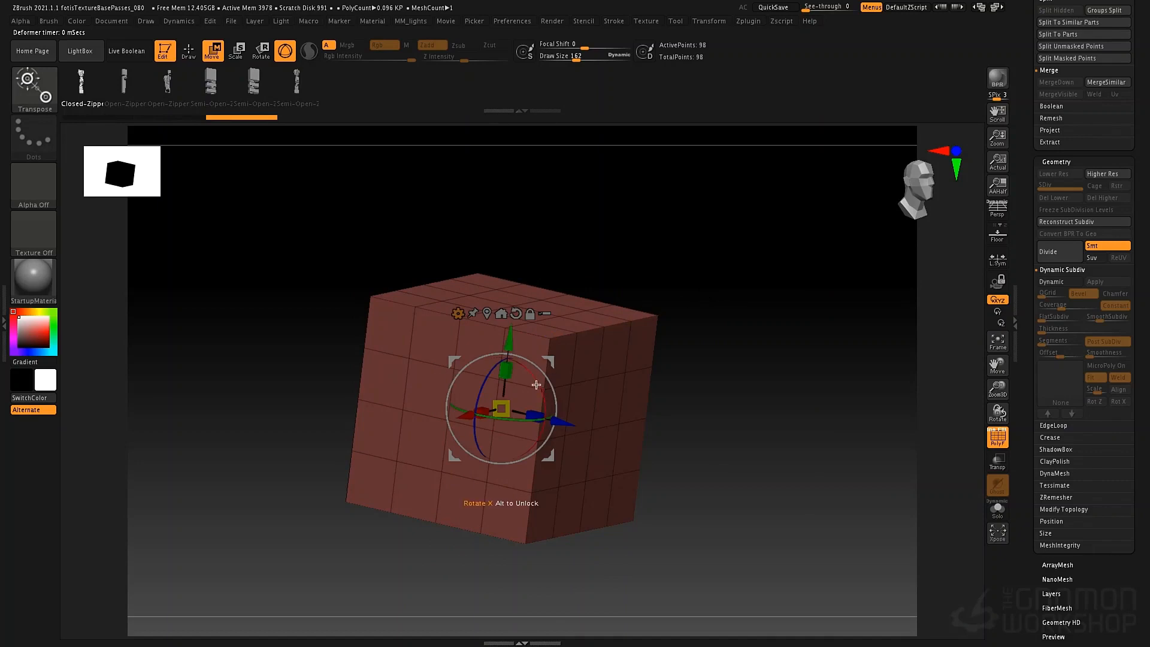
drag(535, 416, 419, 369)
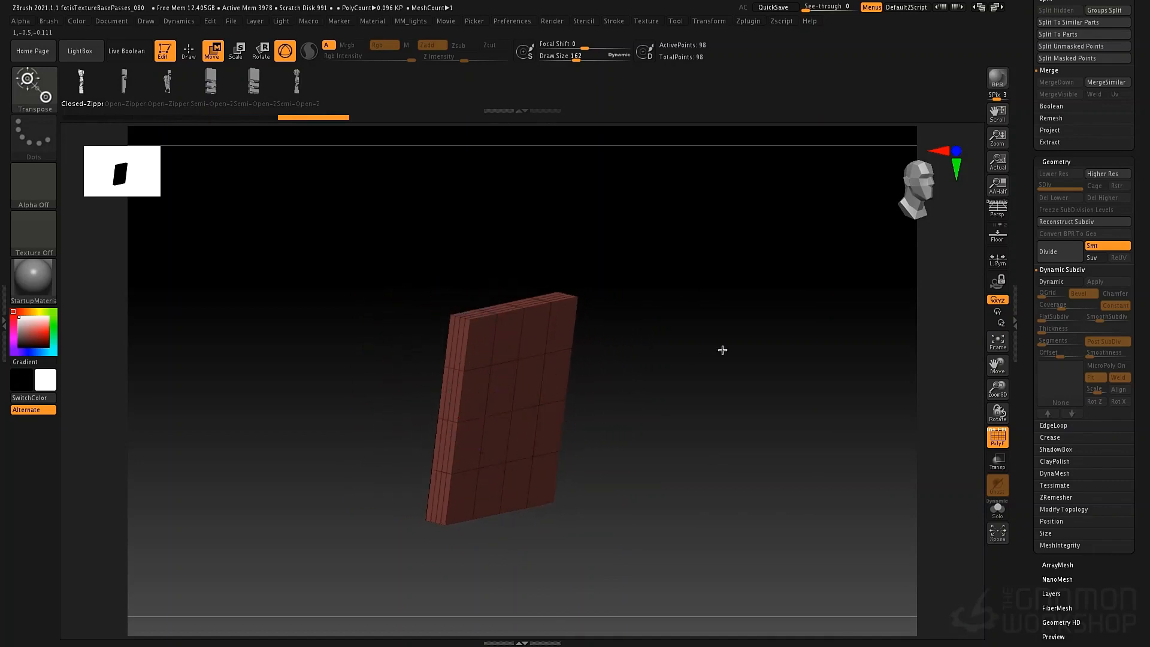
shift+drag(721, 347, 691, 339)
alt+drag(607, 270, 621, 241)
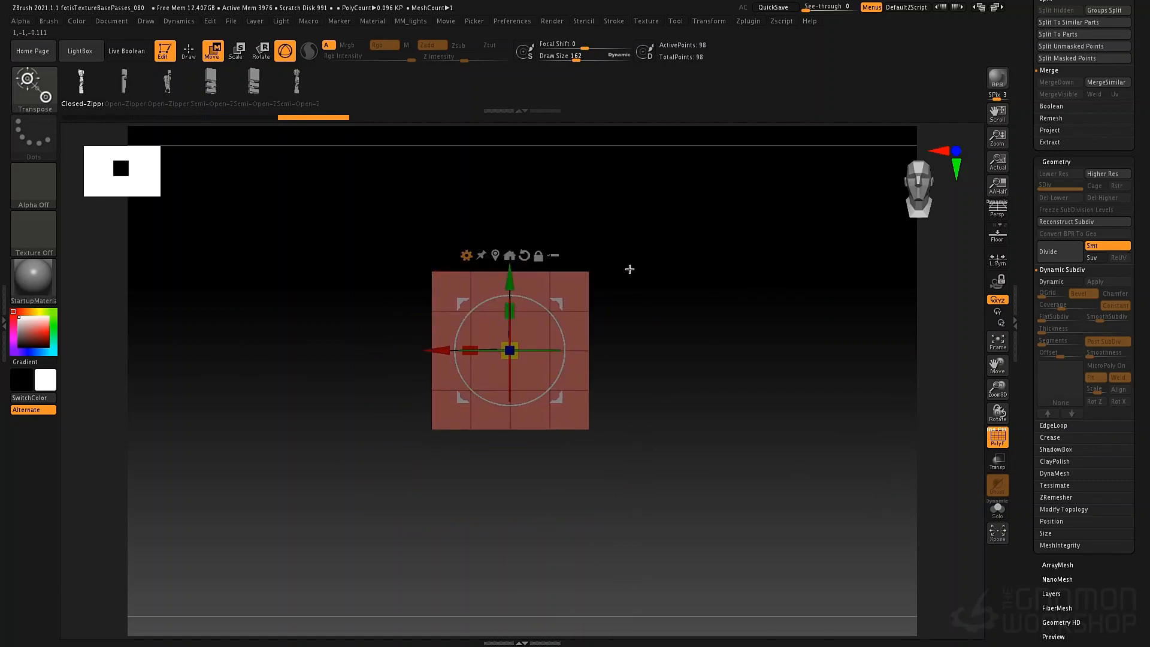
alt+drag(682, 281, 678, 308)
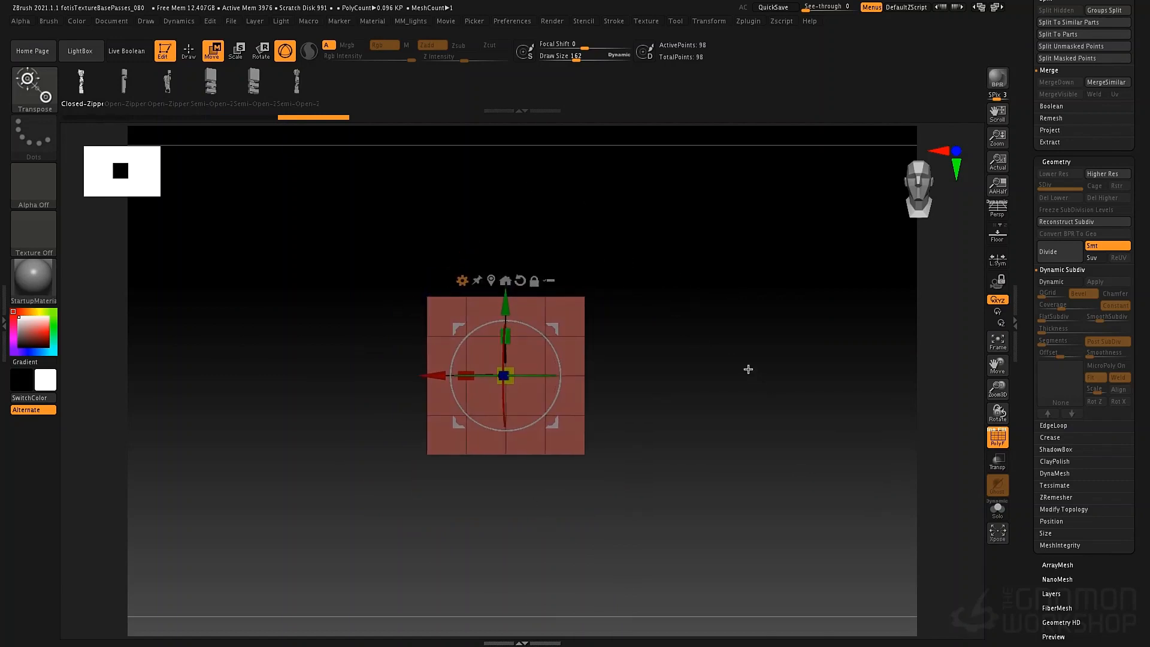
alt+drag(755, 364, 611, 328)
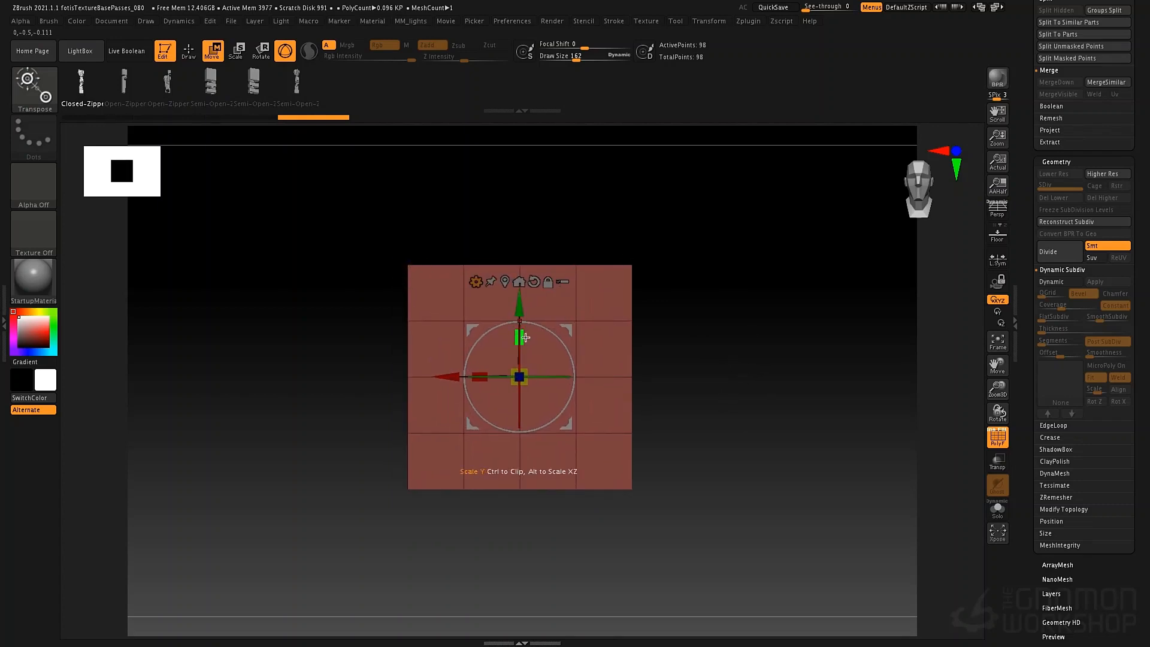
drag(525, 338, 527, 301)
alt+drag(787, 325, 765, 353)
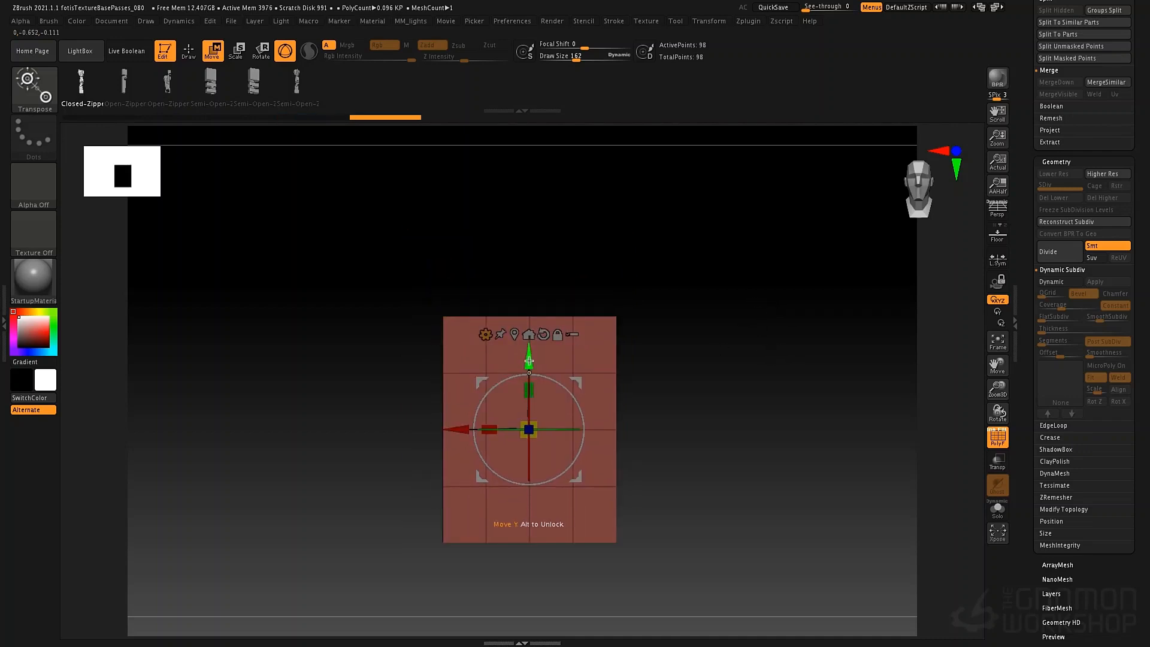
Step: Duplicate the slab upward, shrink the copy into a narrow tab overlapping the slab's upper edge, and clear the mask
ctrl+drag(529, 361, 536, 166)
alt+drag(717, 328, 745, 427)
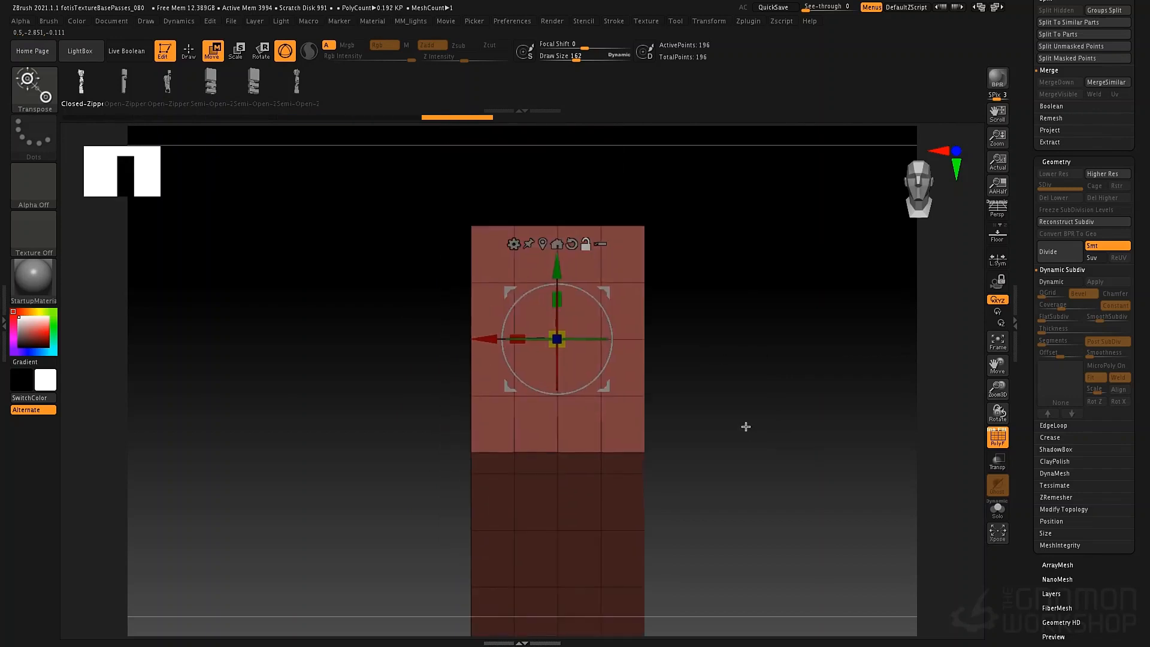
drag(517, 337, 564, 331)
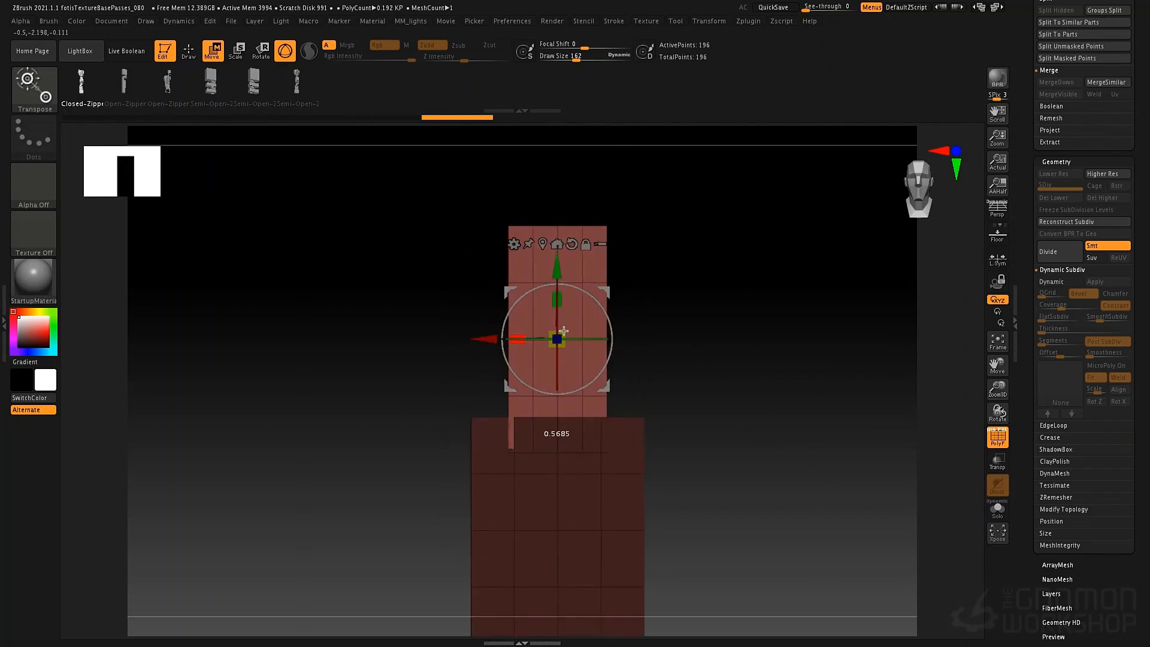
drag(683, 377, 643, 324)
drag(560, 306, 536, 337)
drag(555, 272, 554, 324)
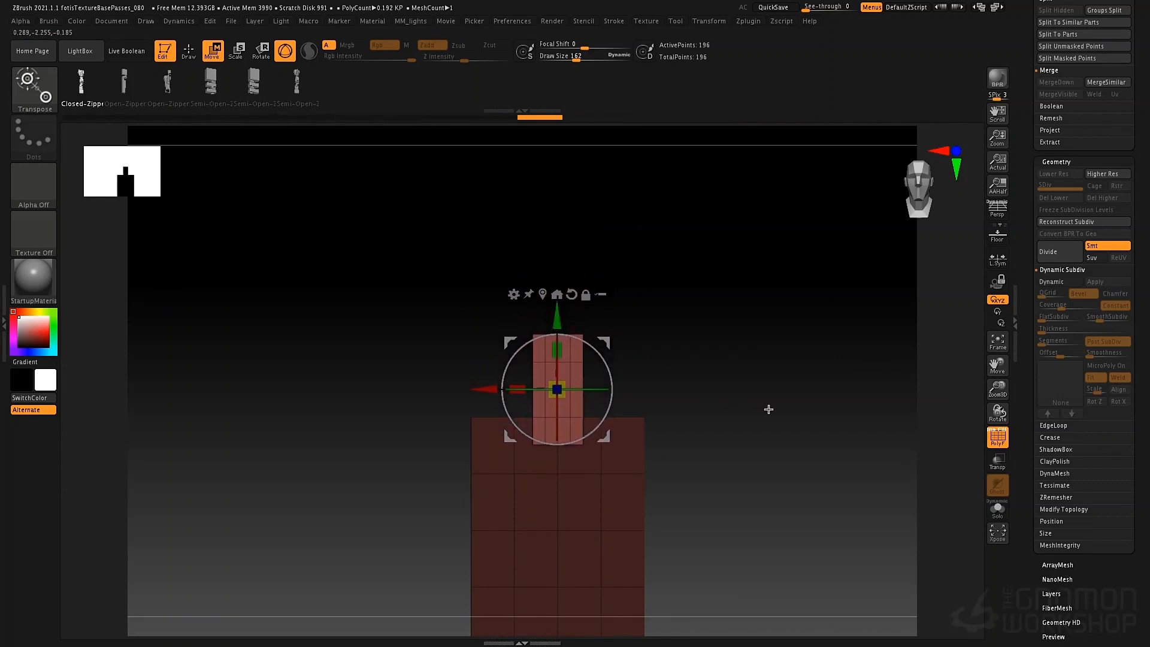
alt+drag(748, 417, 729, 380)
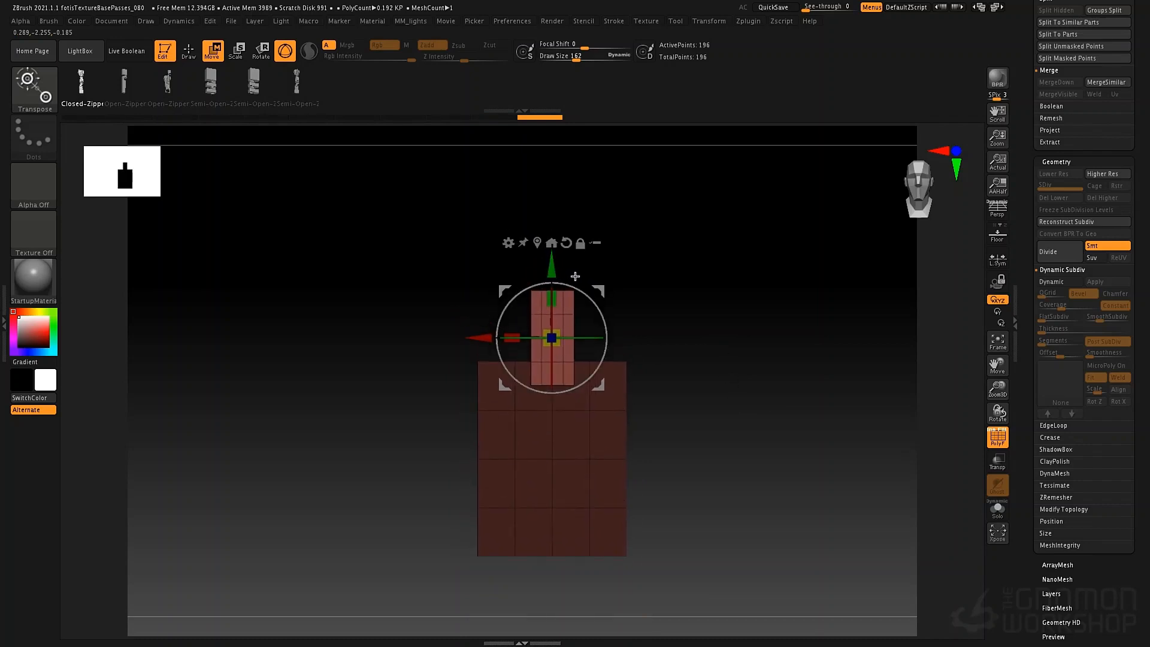
ctrl+click(653, 358)
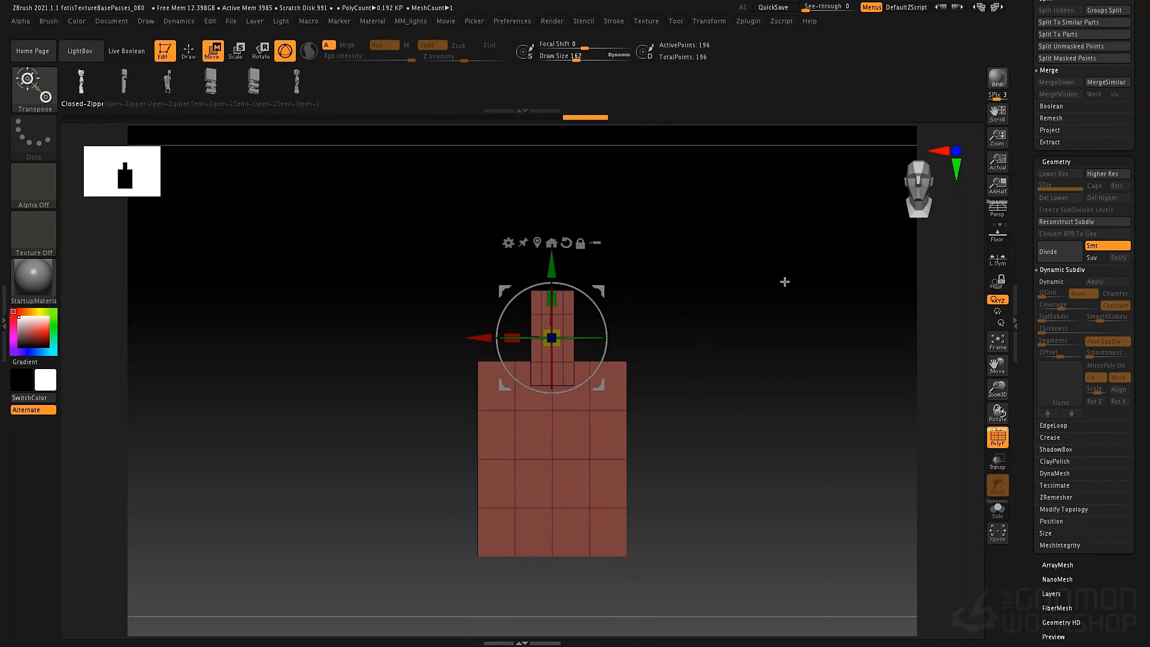
Step: Duplicate the slab-and-tab subtool and replace the duplicate with a Ring 3D primitive
drag(1022, 141, 1010, 311)
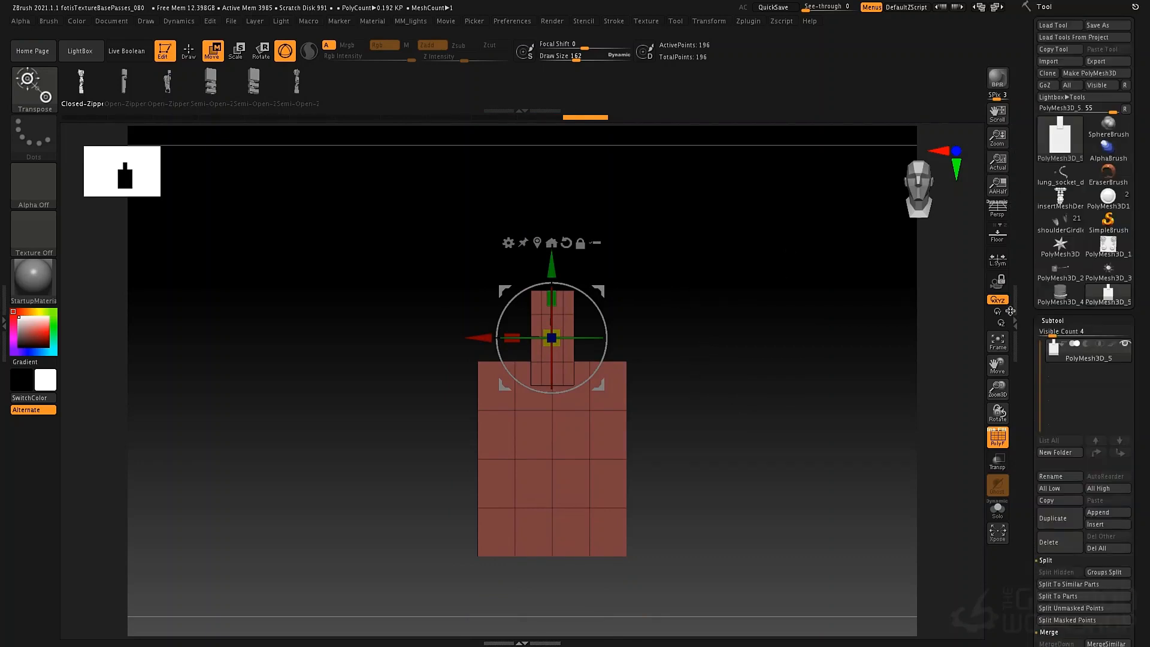
click(1062, 526)
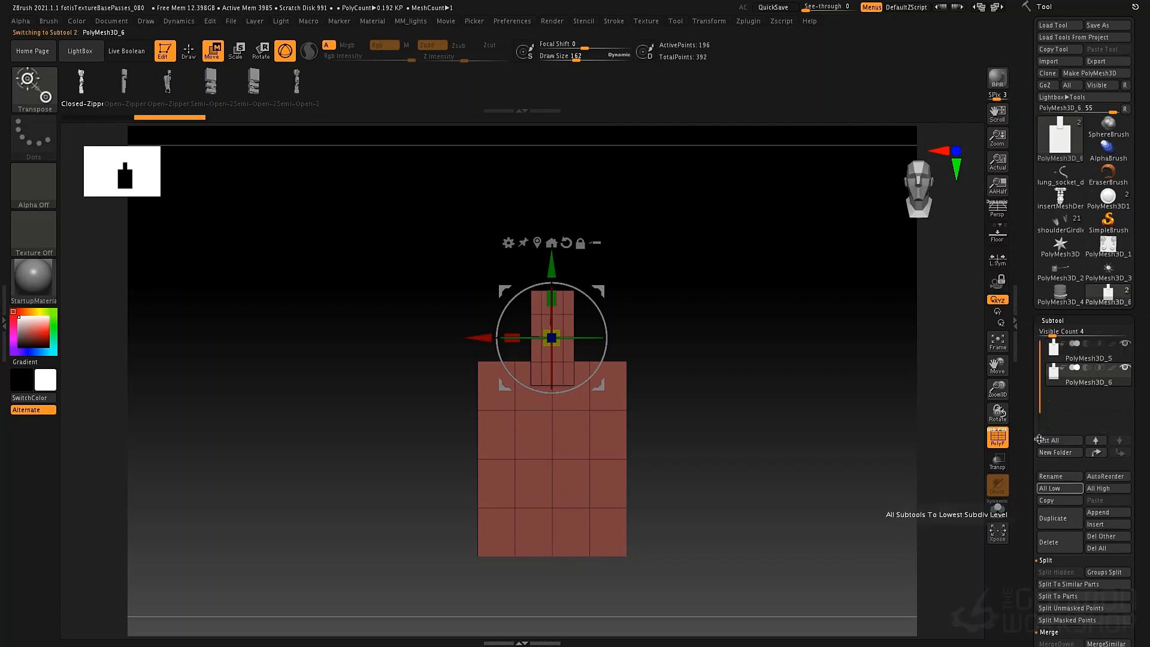
mouse_move(1062, 376)
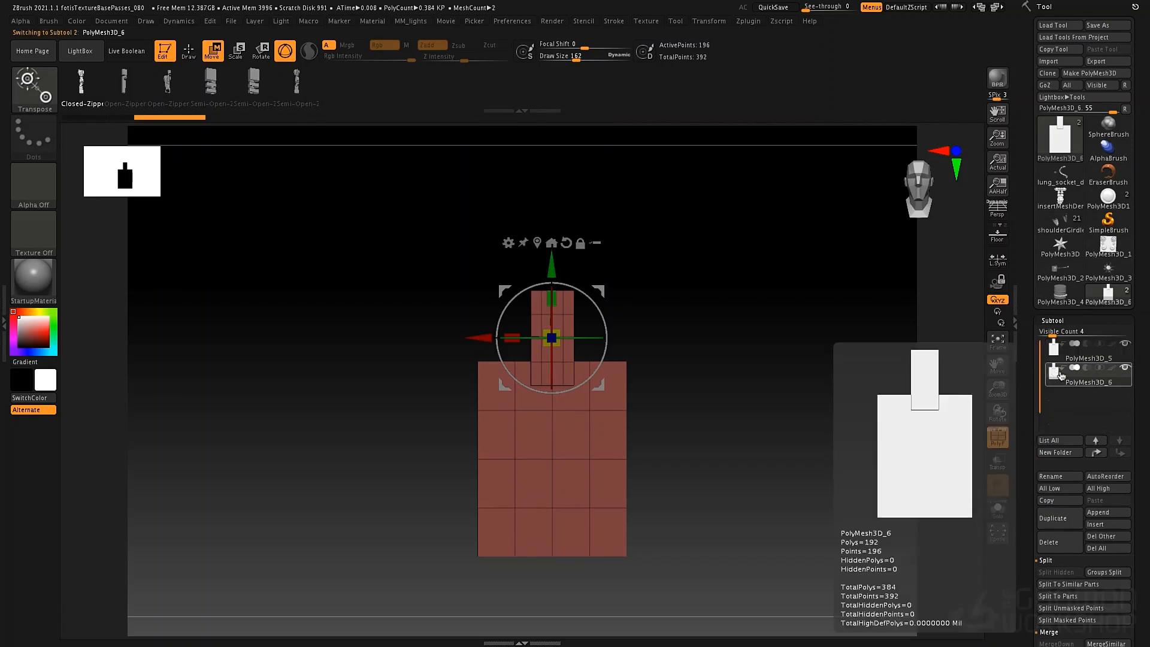
click(509, 242)
click(802, 240)
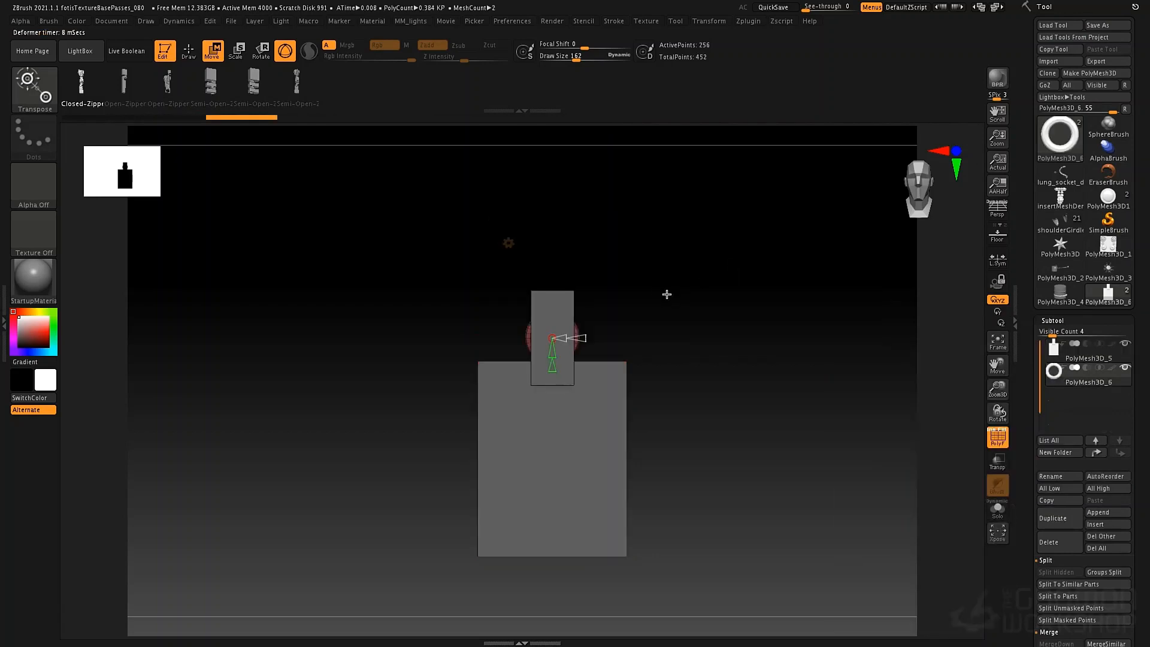
Step: Enlarge the ring uniformly and raise it so its lower edge loops around the narrow tab
key(r)
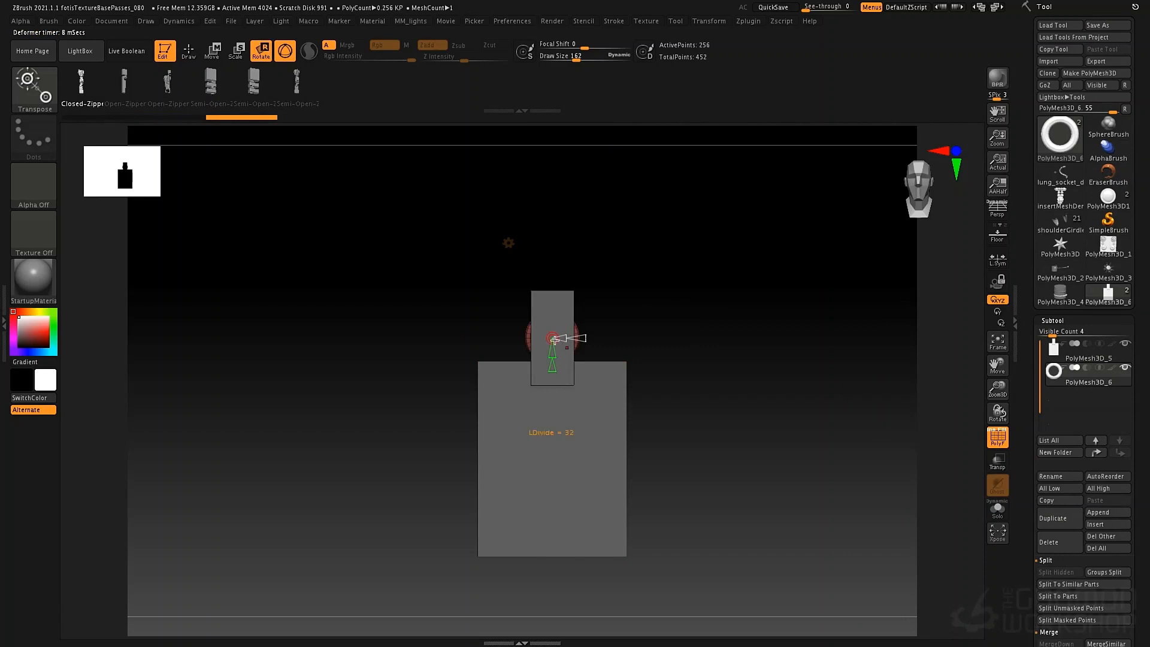
drag(558, 336, 550, 234)
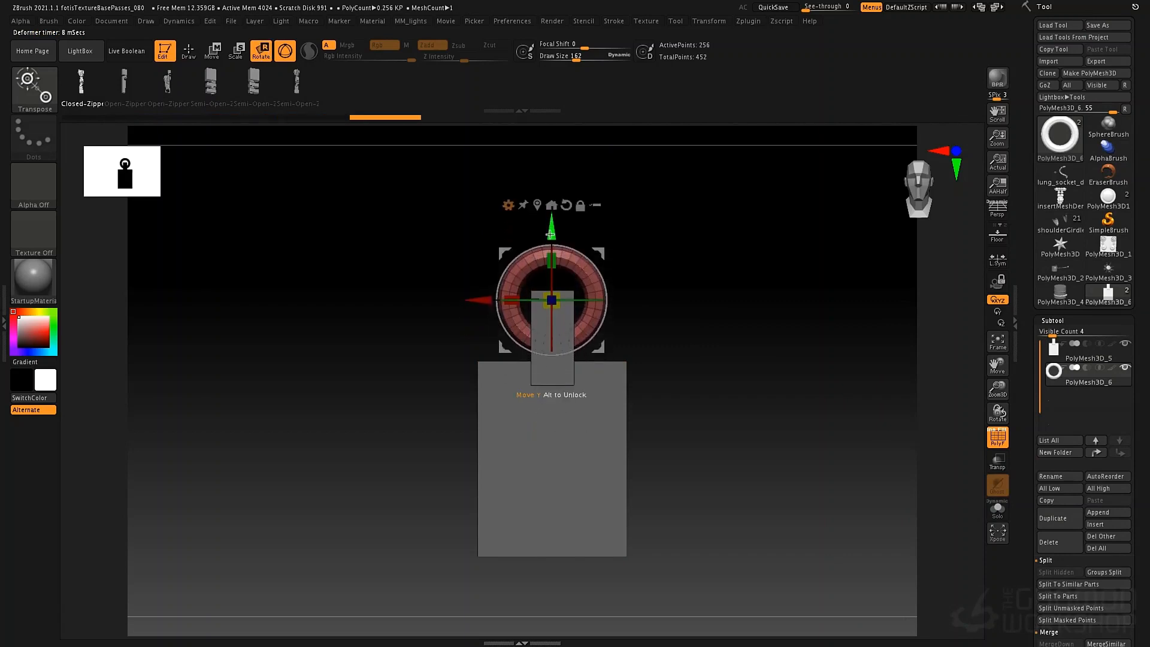
key(q)
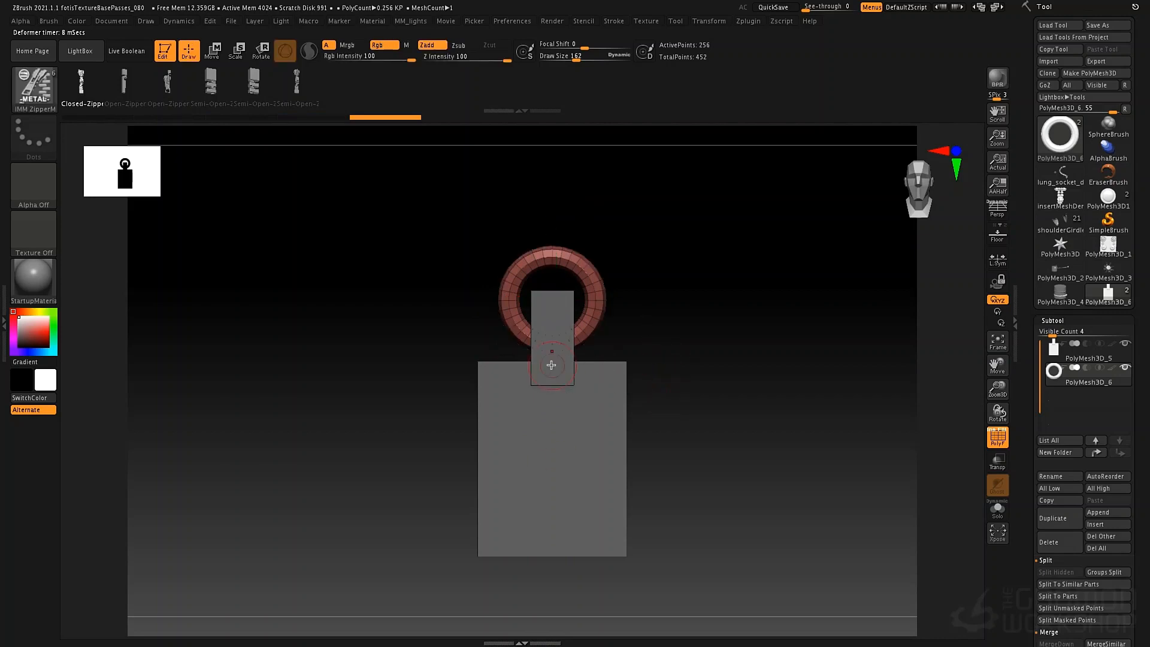
drag(666, 343, 623, 337)
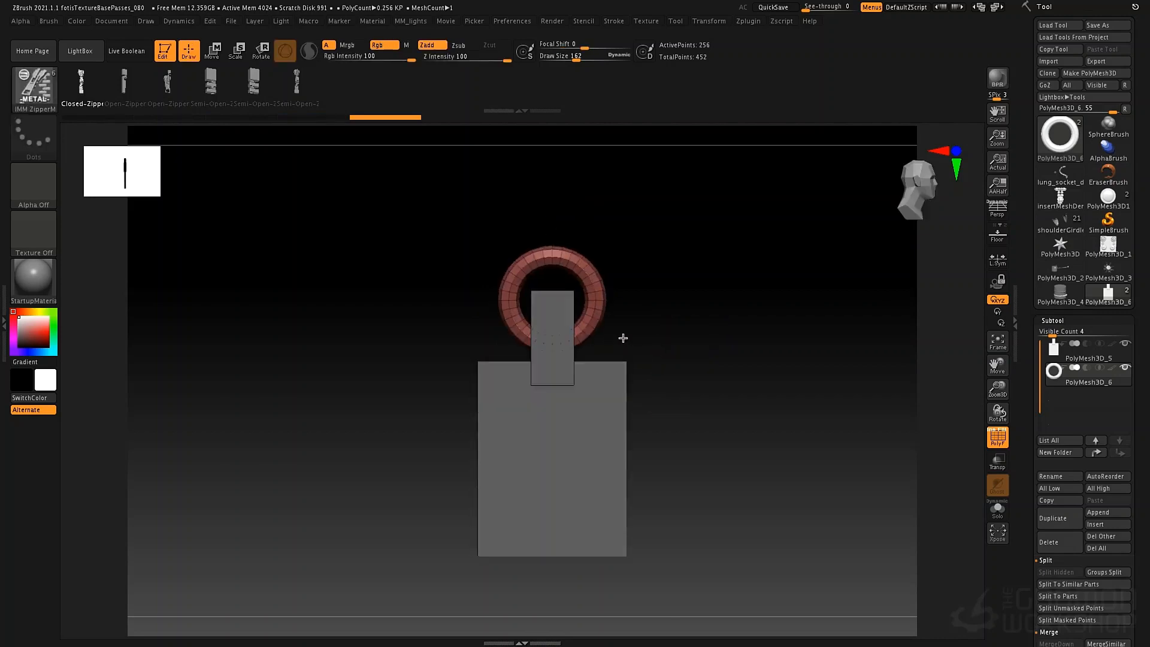
key(r)
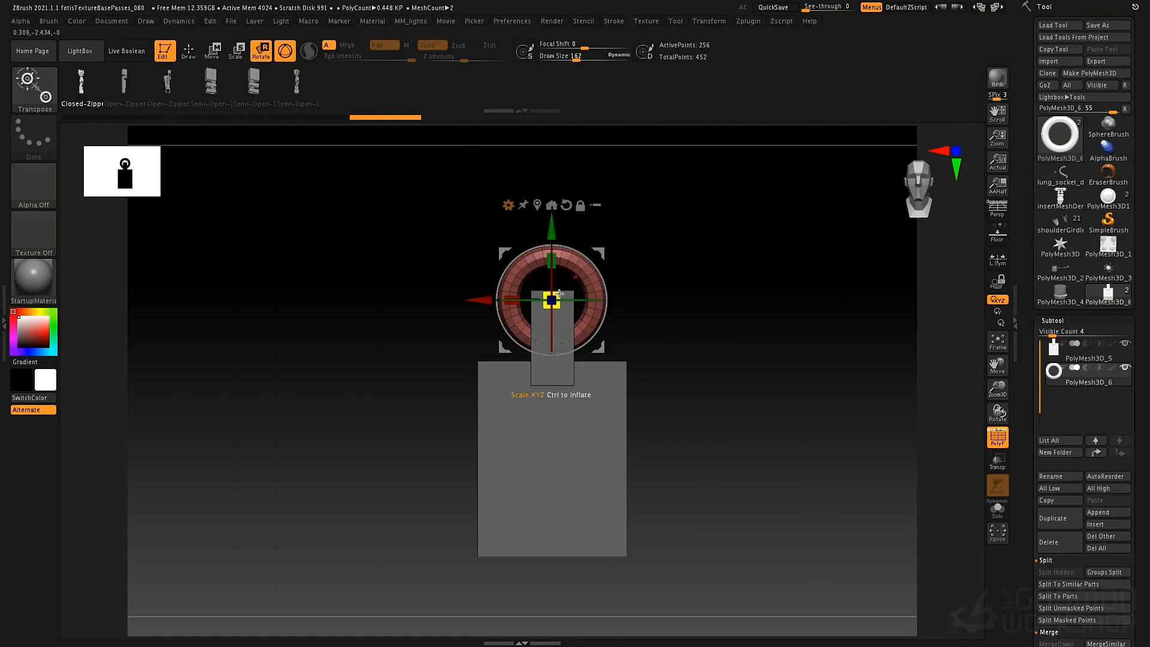
drag(559, 293, 604, 300)
drag(550, 232, 551, 211)
key(q)
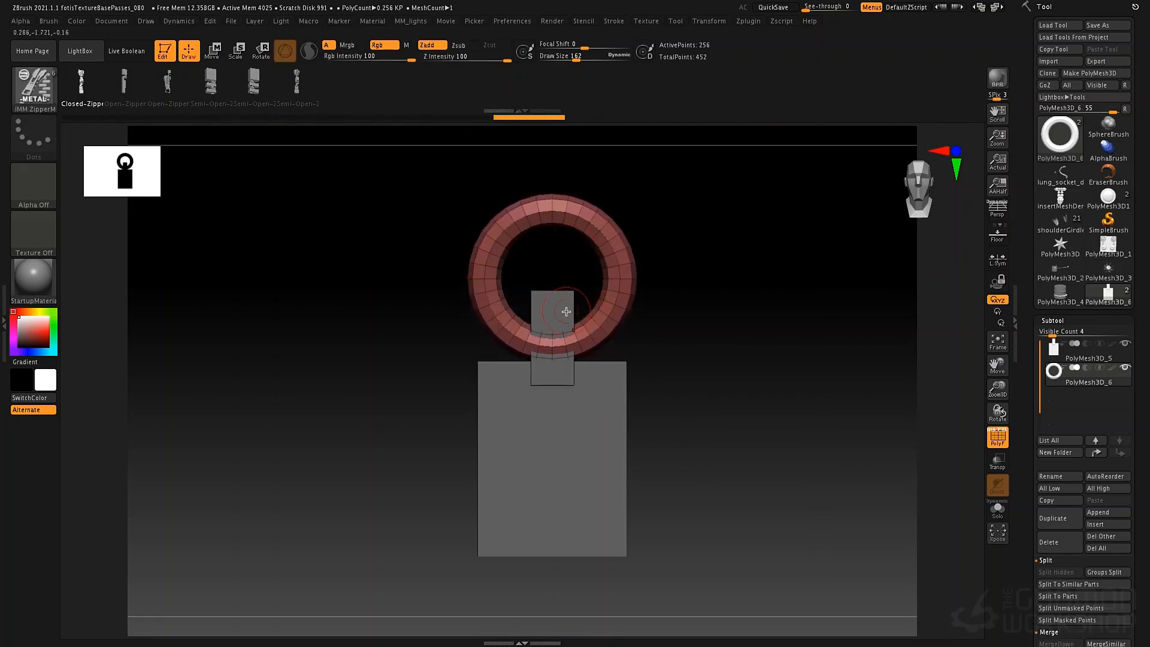
Step: Select the slab-and-tab subtool and apply Auto Groups to give the slab and tab separate polygroups
alt+click(566, 309)
drag(677, 377, 641, 366)
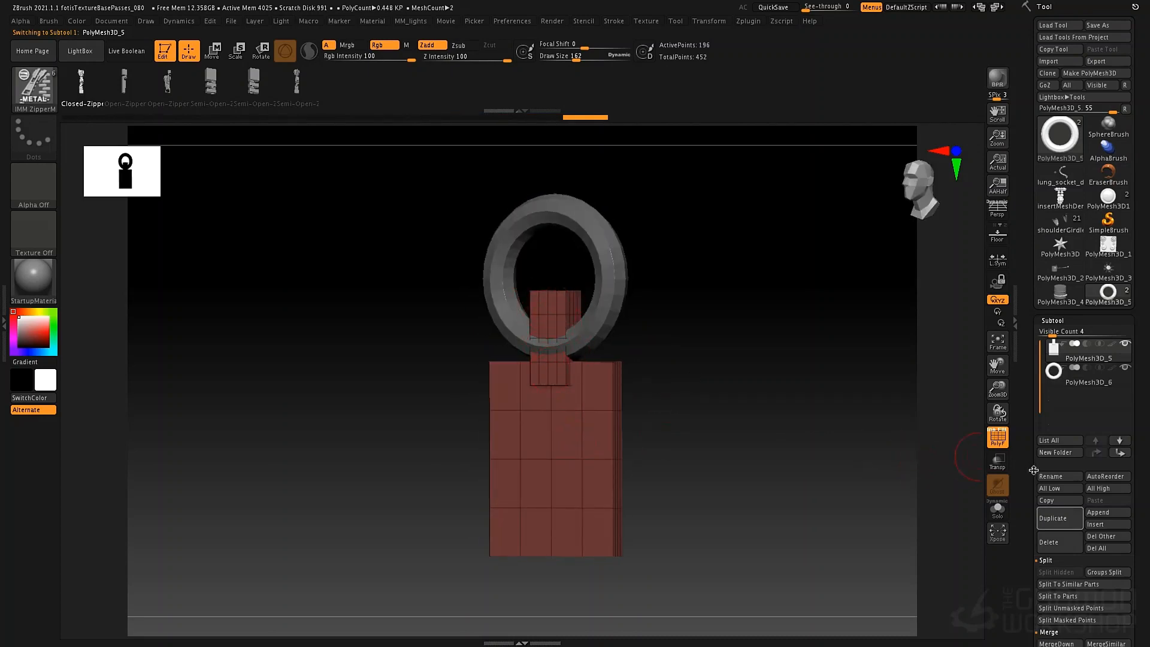
click(1013, 393)
drag(1025, 384, 1024, 231)
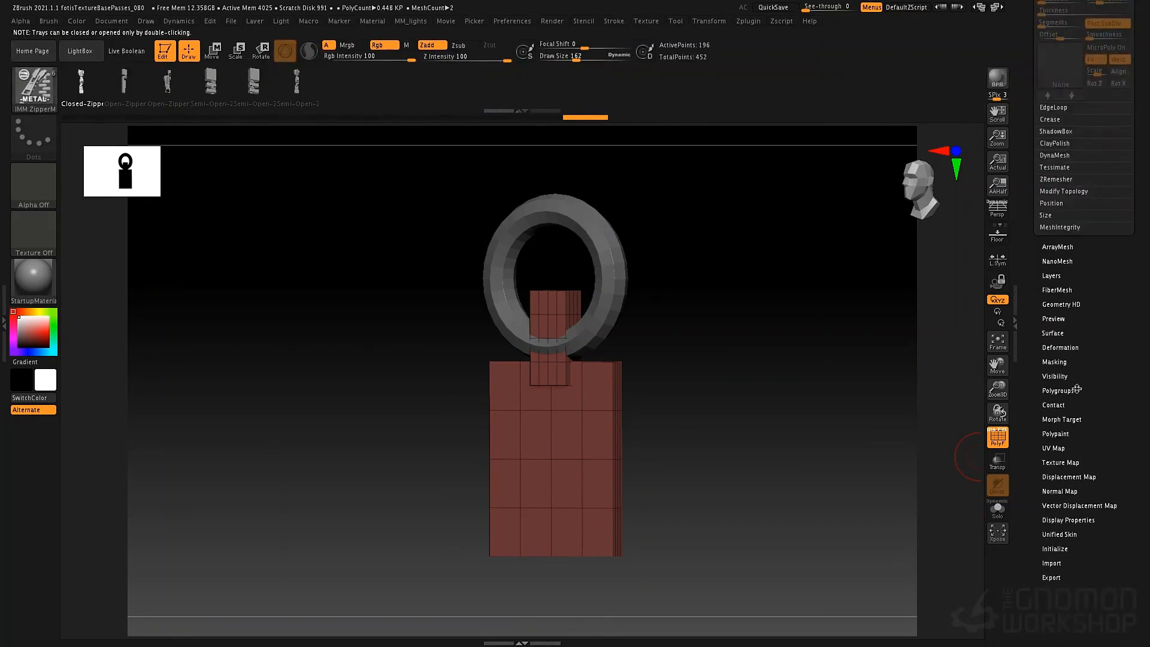
click(1060, 390)
click(1057, 402)
shift+drag(724, 397, 722, 389)
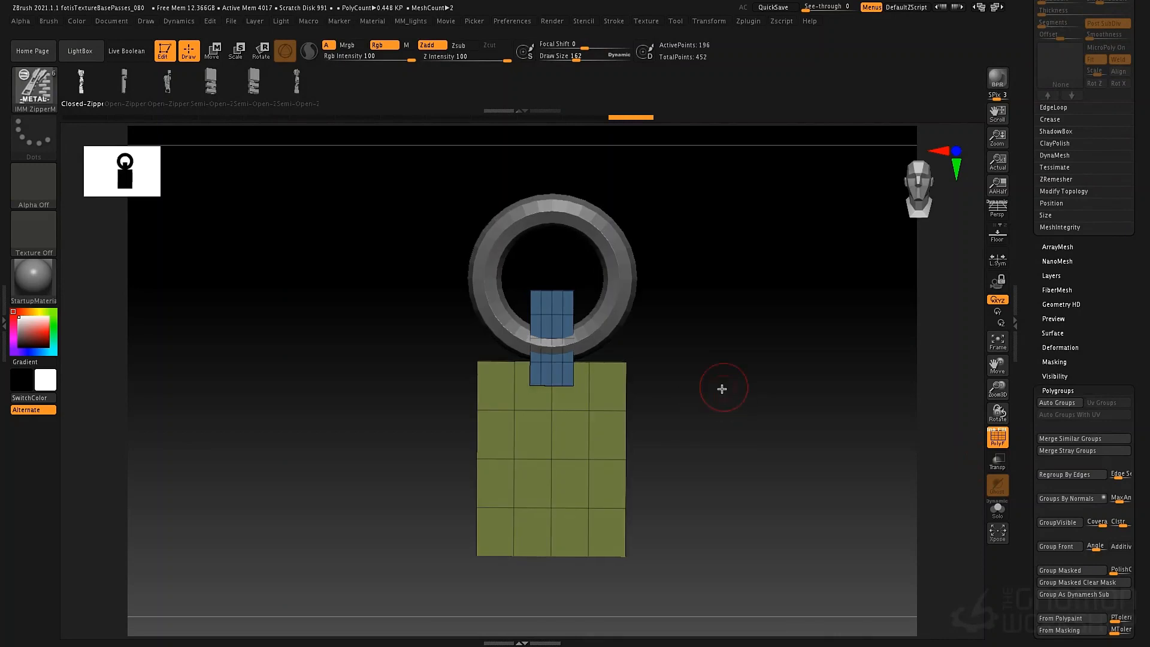
Step: Isolate and mask the tab's polygroup, unhide the slab, and invert the mask so only the tab is editable
ctrl+shift+click(550, 312)
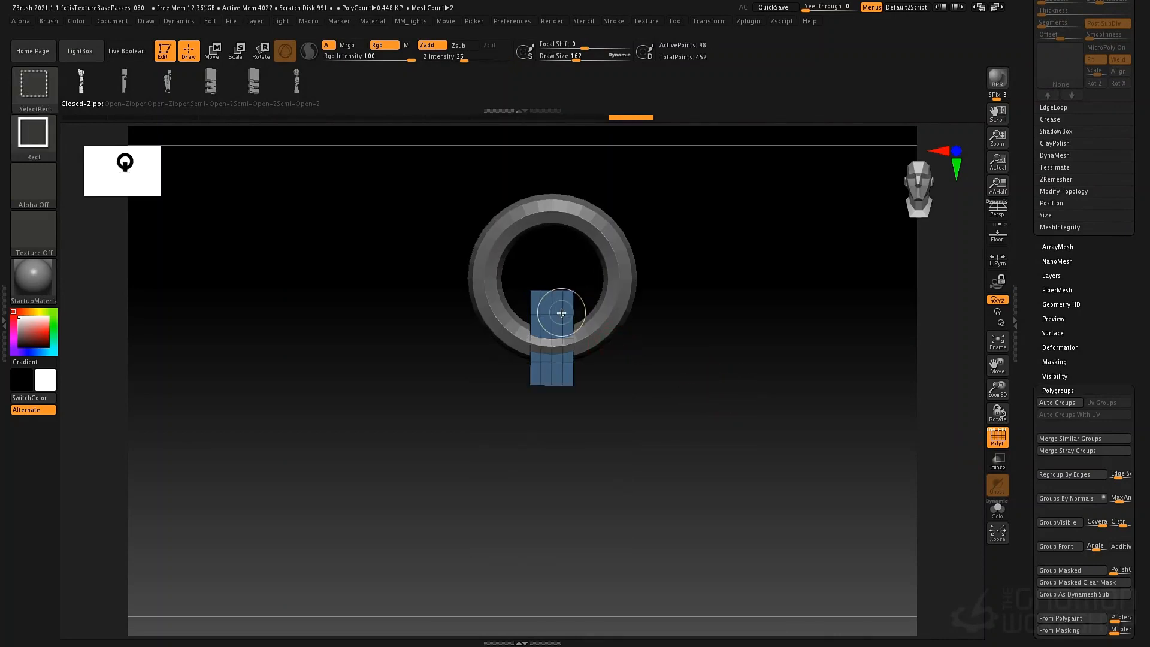
ctrl+click(686, 349)
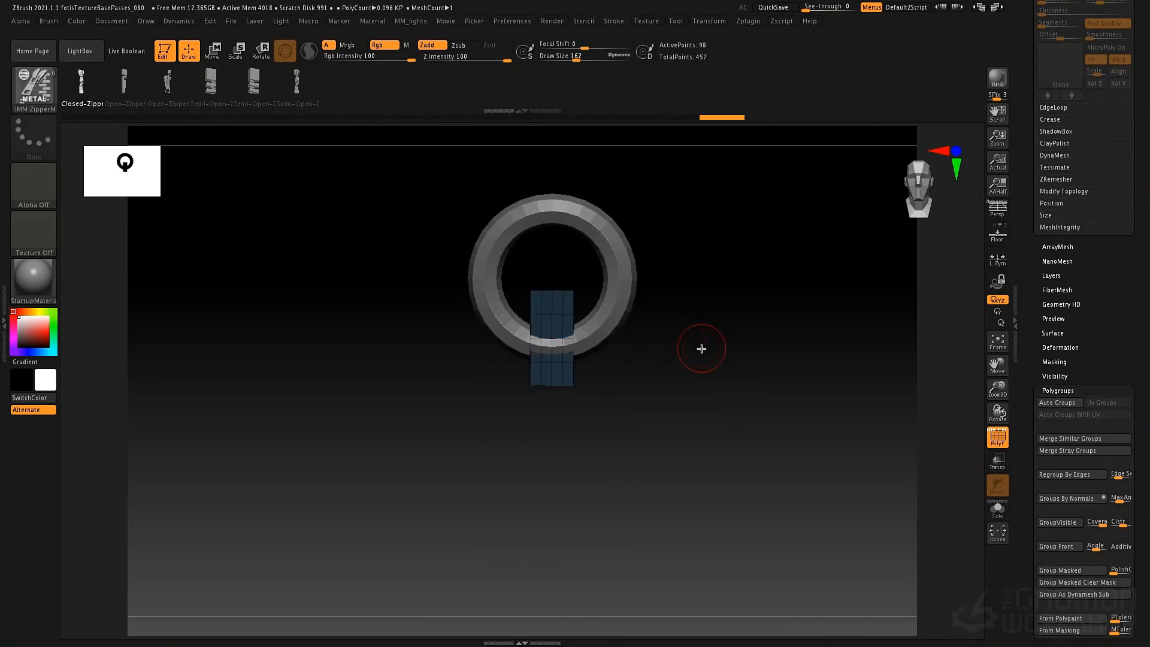
ctrl+shift+click(701, 349)
ctrl+click(701, 344)
alt+drag(696, 336, 697, 348)
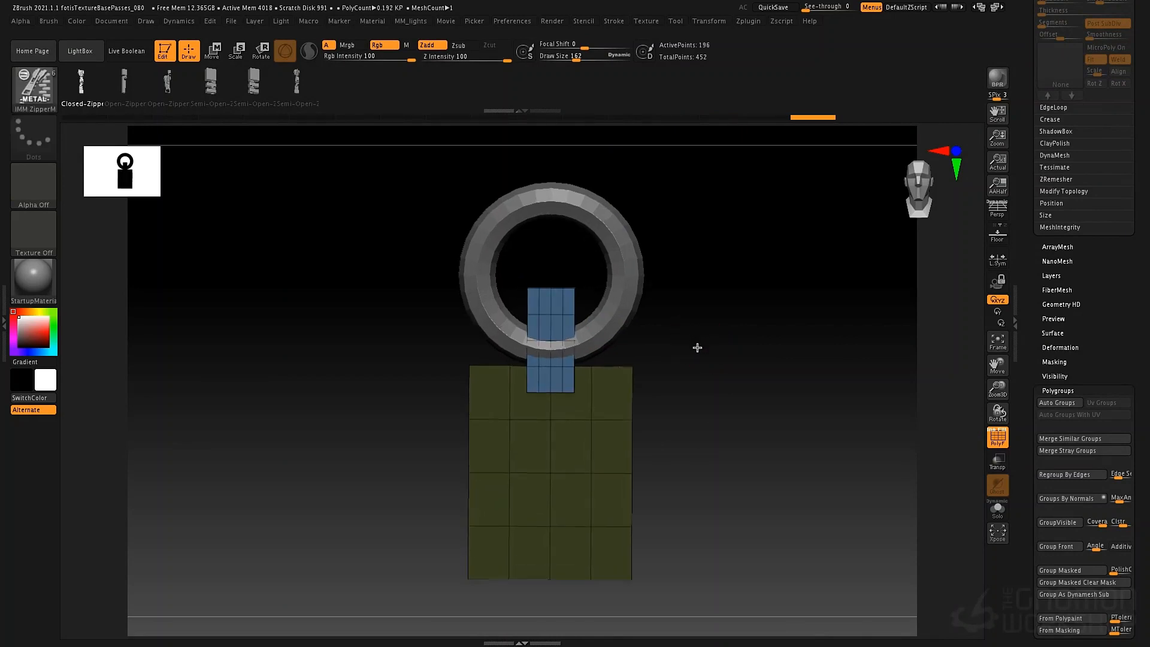
Step: Lower the unmasked tab slightly so its lower end overlaps more of the slab
key(w)
drag(549, 268, 548, 277)
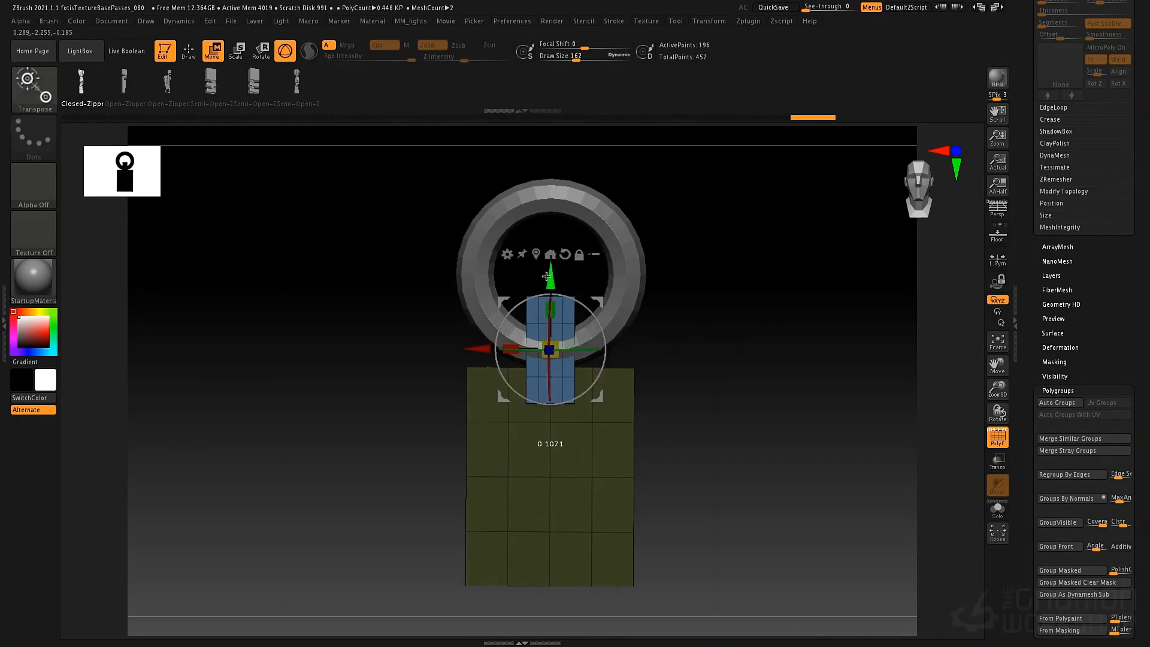
alt+drag(682, 310, 633, 354)
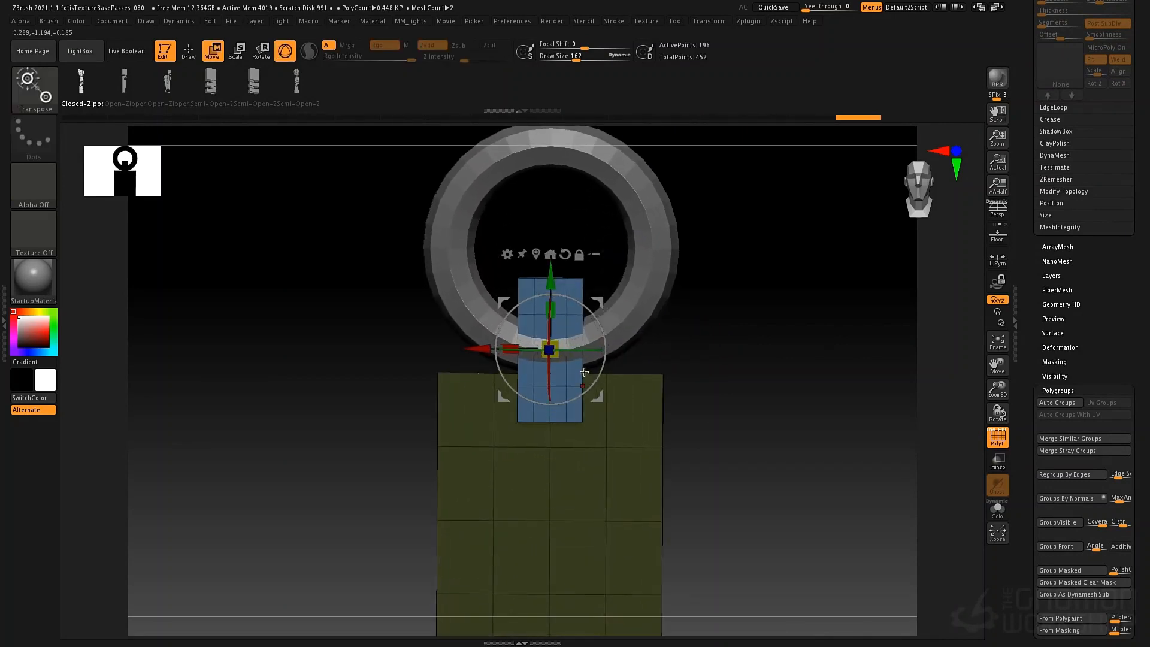
key(q)
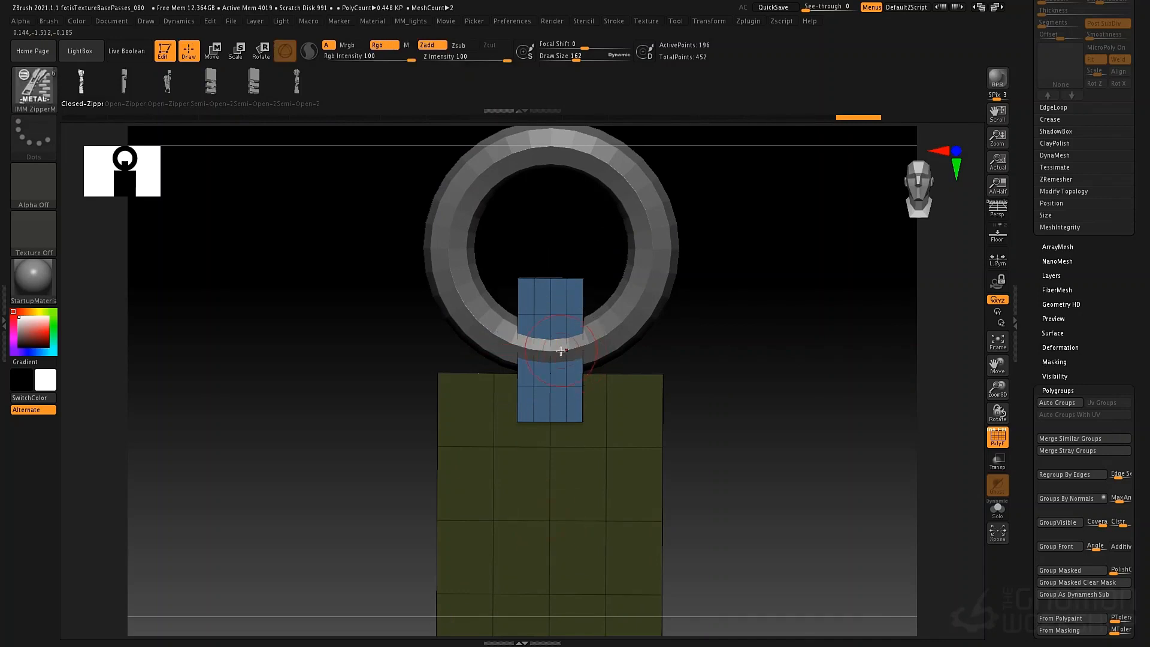
Step: Shape the tab into a flared strap with curved ends using the Move brush at draw size 295, and clear the mask
key(space)
drag(565, 344, 571, 344)
key(b)
key(m)
key(v)
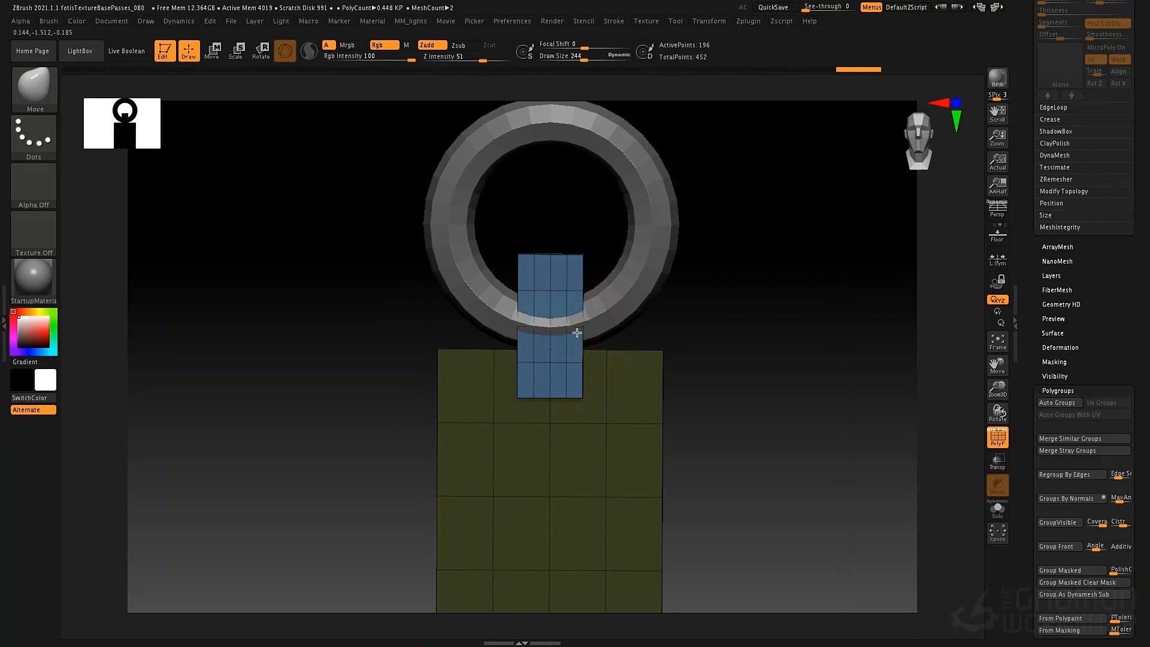
key(space)
mouse_move(537, 253)
mouse_down()
mouse_move(547, 253)
mouse_move(548, 292)
mouse_move(588, 281)
mouse_up()
mouse_move(552, 397)
mouse_down()
mouse_move(522, 395)
mouse_move(542, 410)
mouse_move(586, 403)
mouse_move(545, 414)
mouse_up()
drag(534, 294, 556, 299)
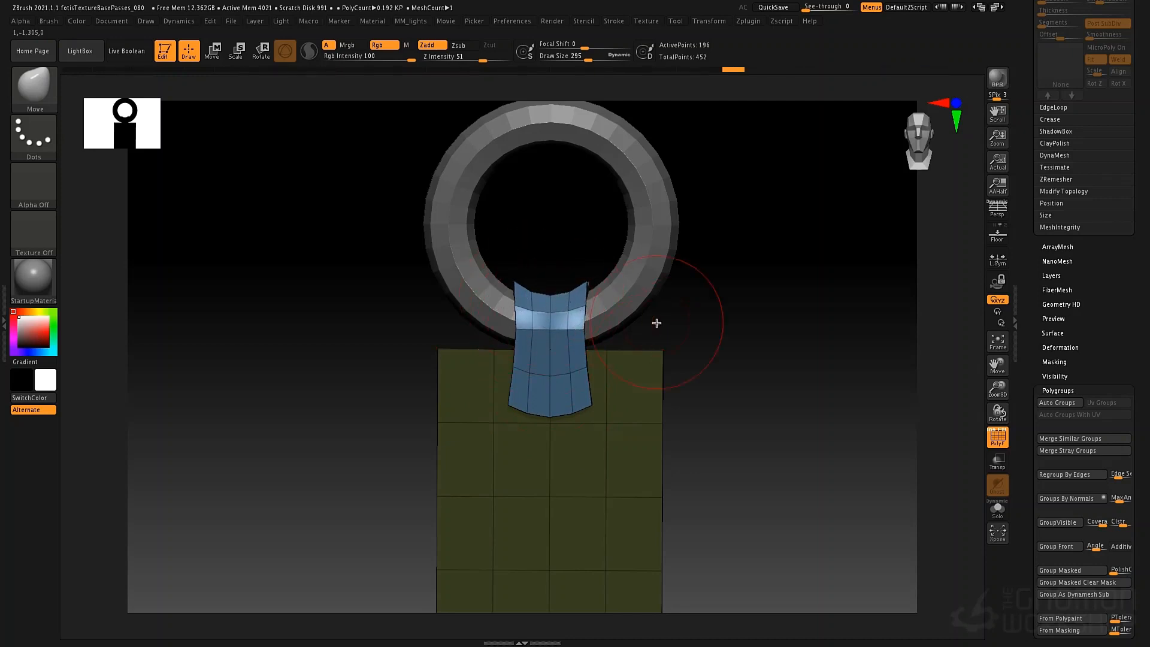
mouse_move(732, 296)
ctrl+mouse_down()
mouse_move(764, 329)
mouse_move(721, 315)
ctrl+mouse_up()
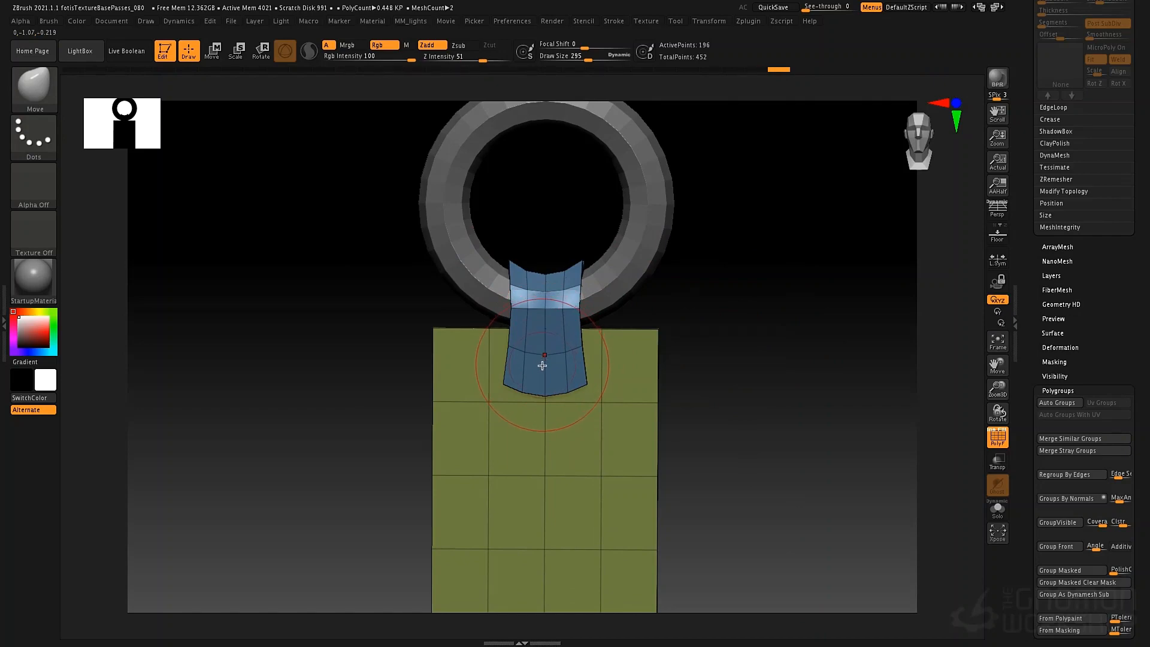
Step: Insert the Fasteners_21 mesh from the IMM ModelKit brush as a rivet on the tab's lower part, and clear the mask
key(b)
key(i)
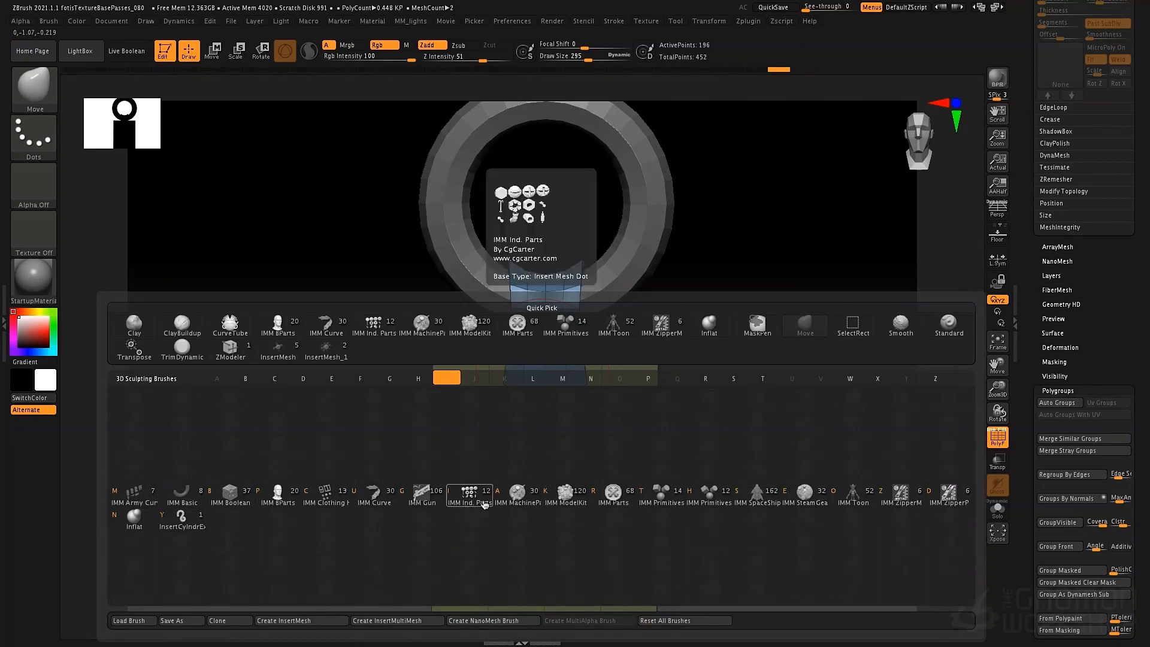
click(567, 493)
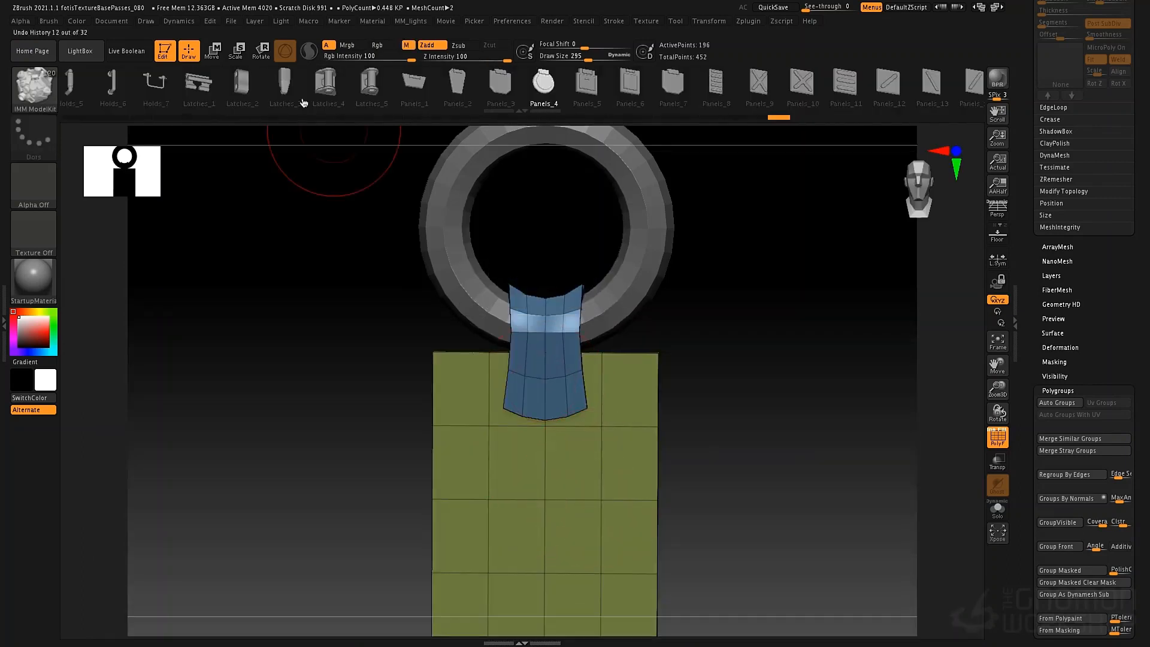
drag(313, 87, 522, 99)
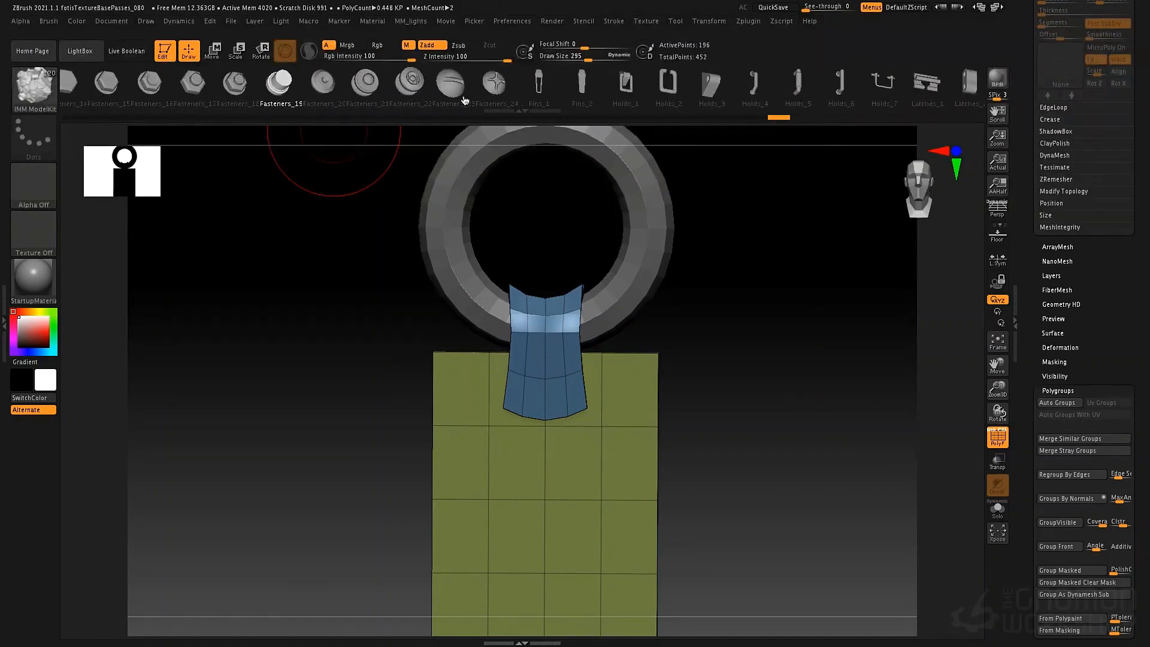
click(363, 85)
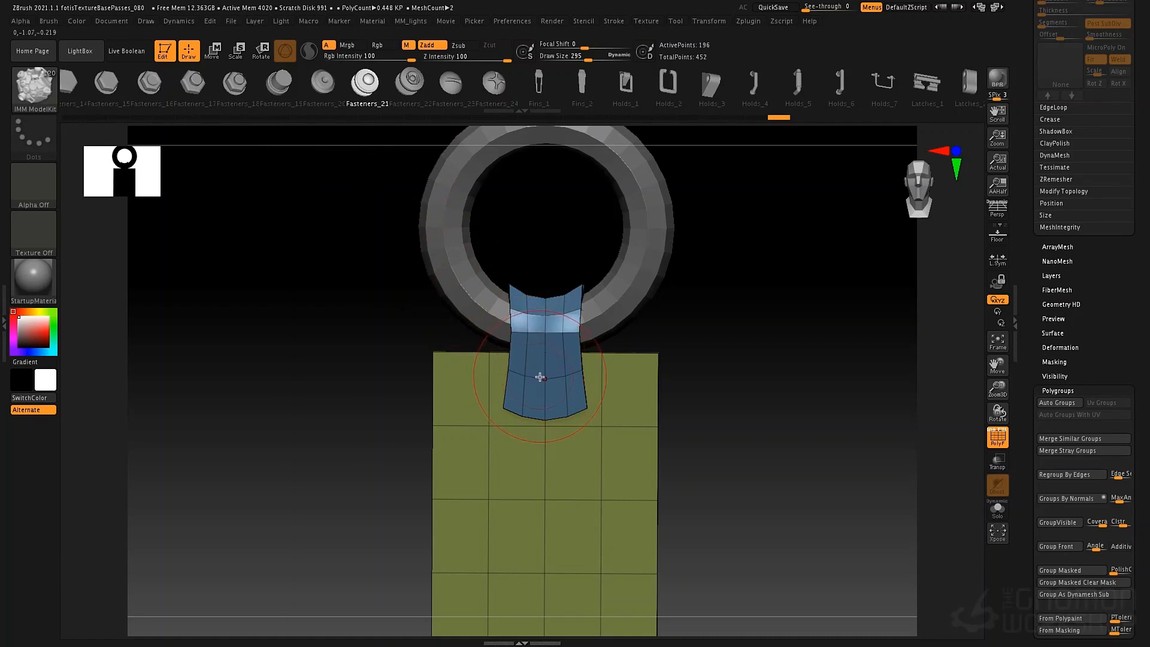
drag(550, 387, 556, 399)
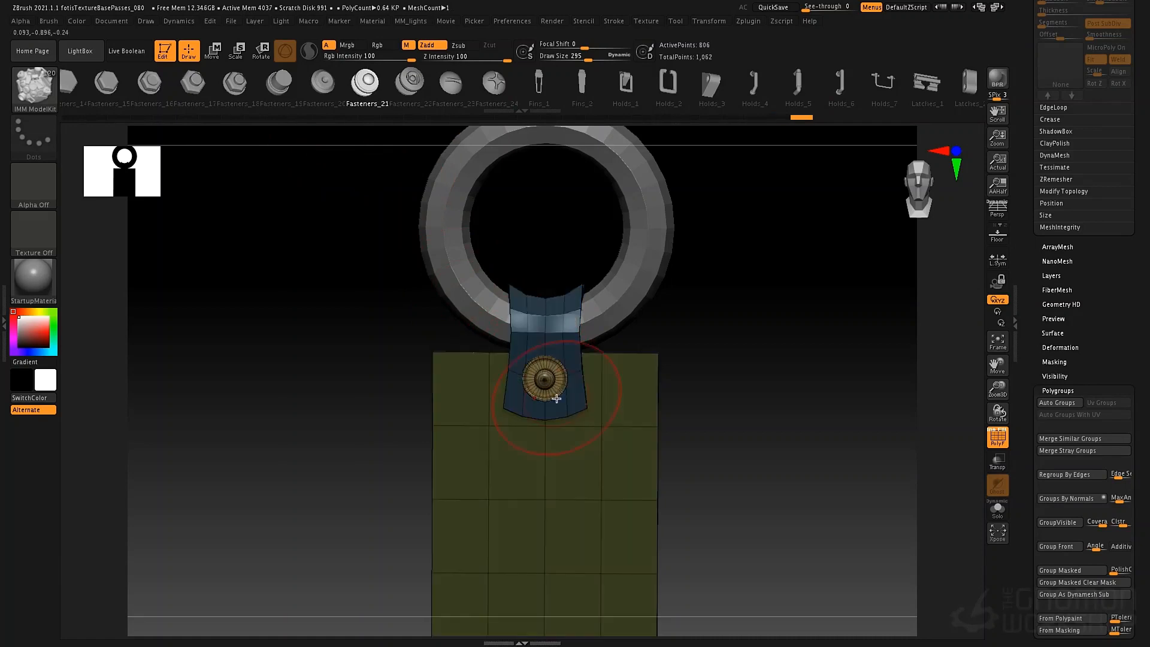
mouse_move(683, 300)
mouse_down()
mouse_move(793, 339)
mouse_move(688, 323)
mouse_move(760, 336)
mouse_move(734, 332)
mouse_up()
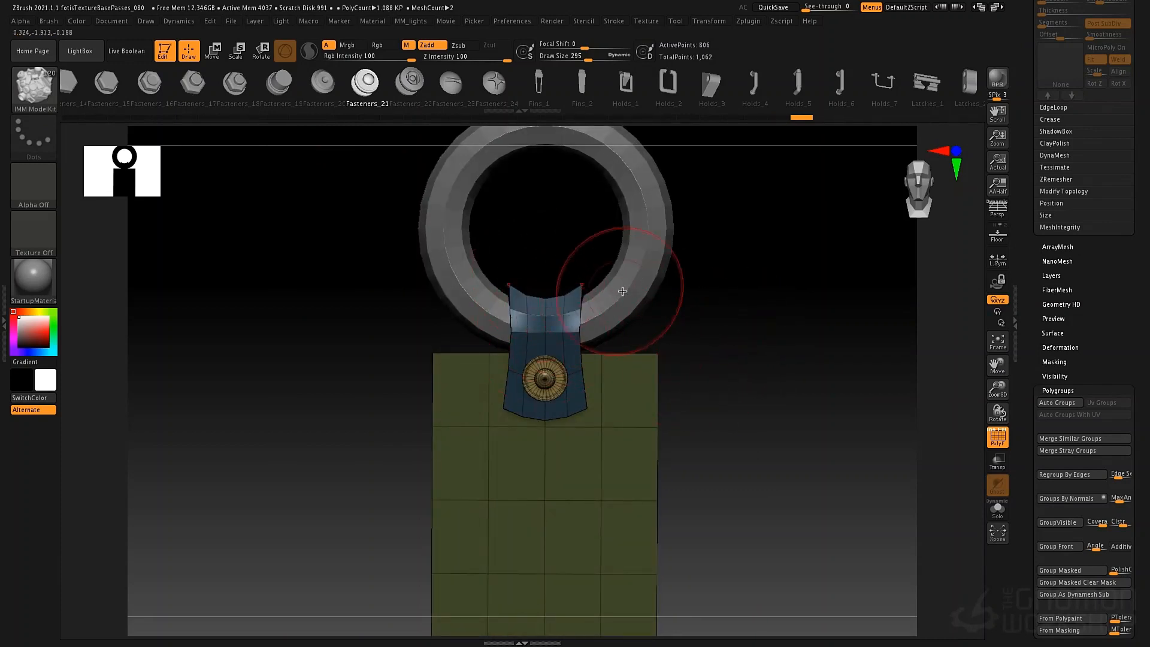
ctrl+click(732, 303)
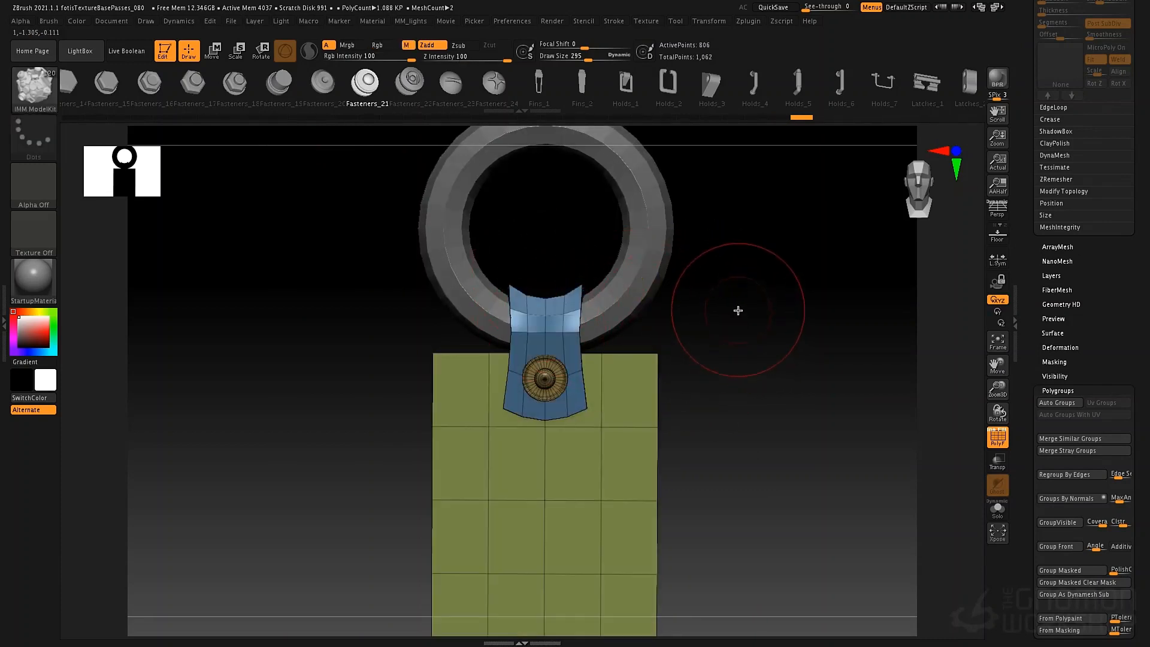
Step: Isolate and mask the slab's polygroup, and unhide the tab and rivet so only they stay editable
alt+drag(742, 303, 734, 276)
alt+drag(737, 357, 728, 316)
key(space)
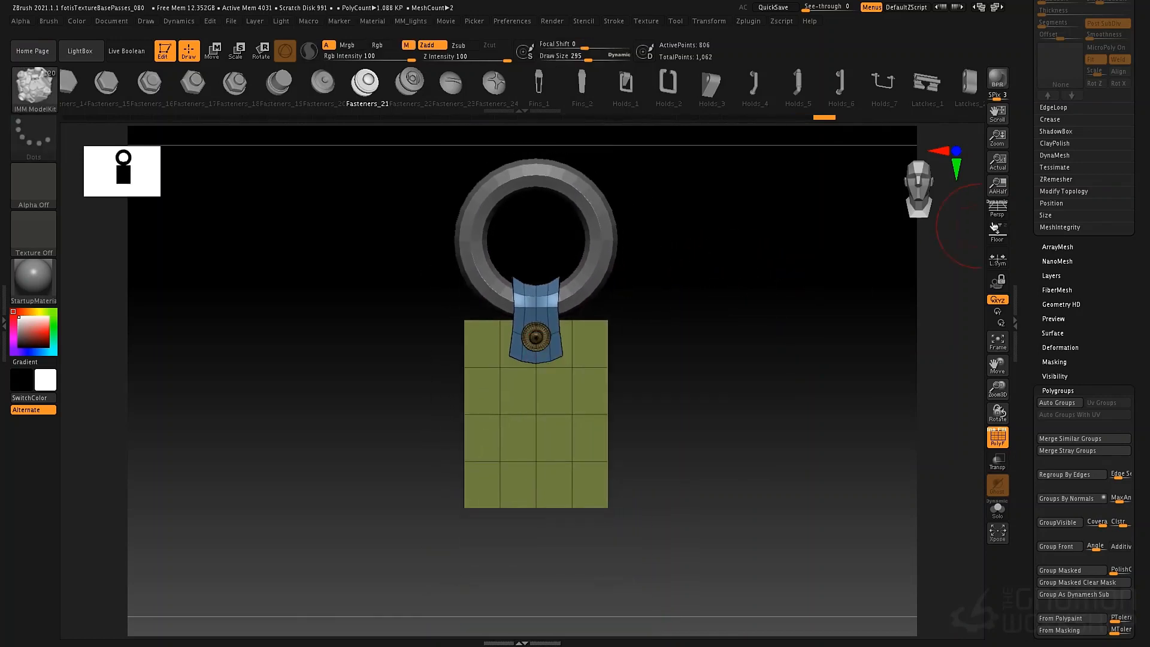
alt+drag(780, 281, 751, 289)
alt+drag(659, 308, 675, 324)
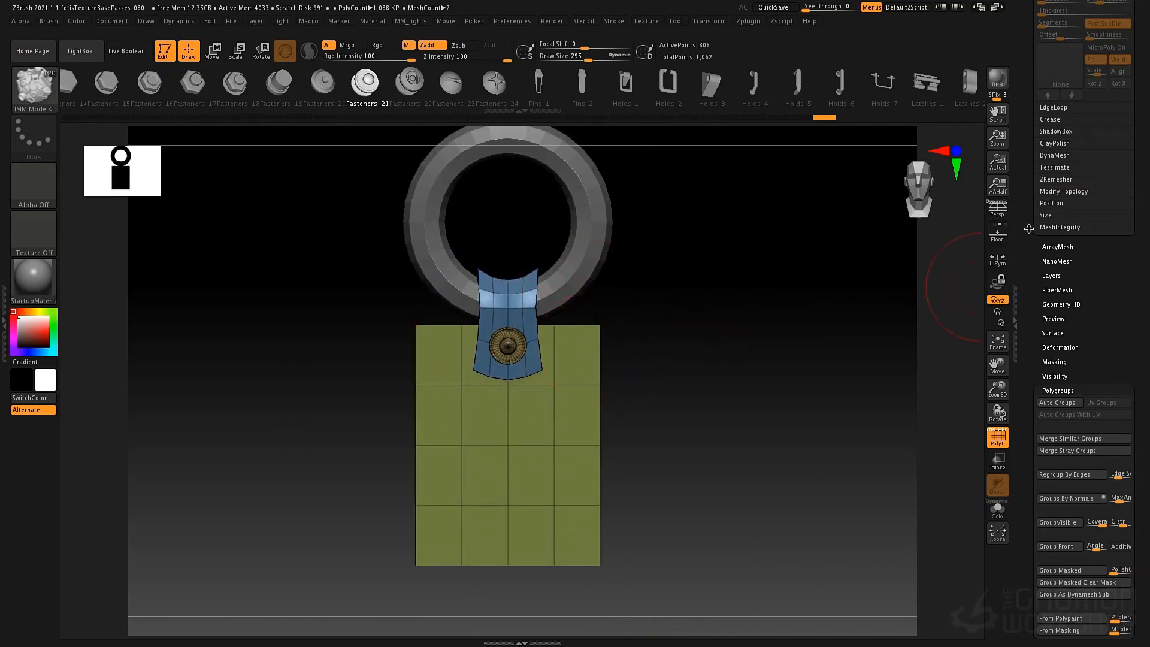
key(ctrl)
ctrl+shift+click(592, 388)
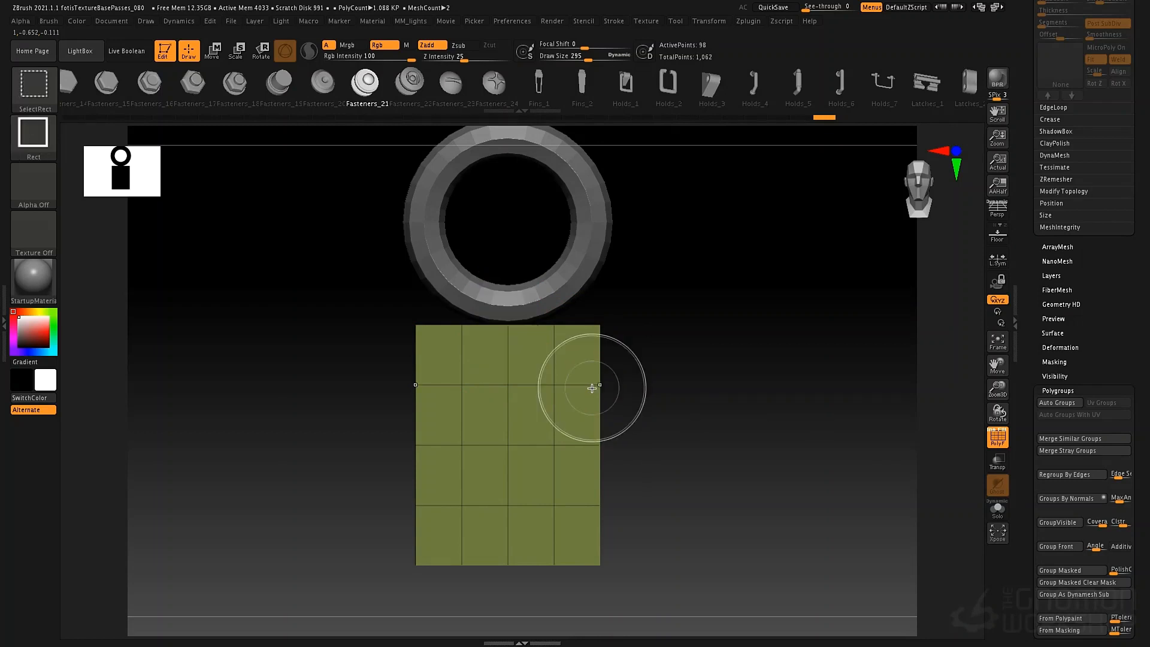
ctrl+click(741, 385)
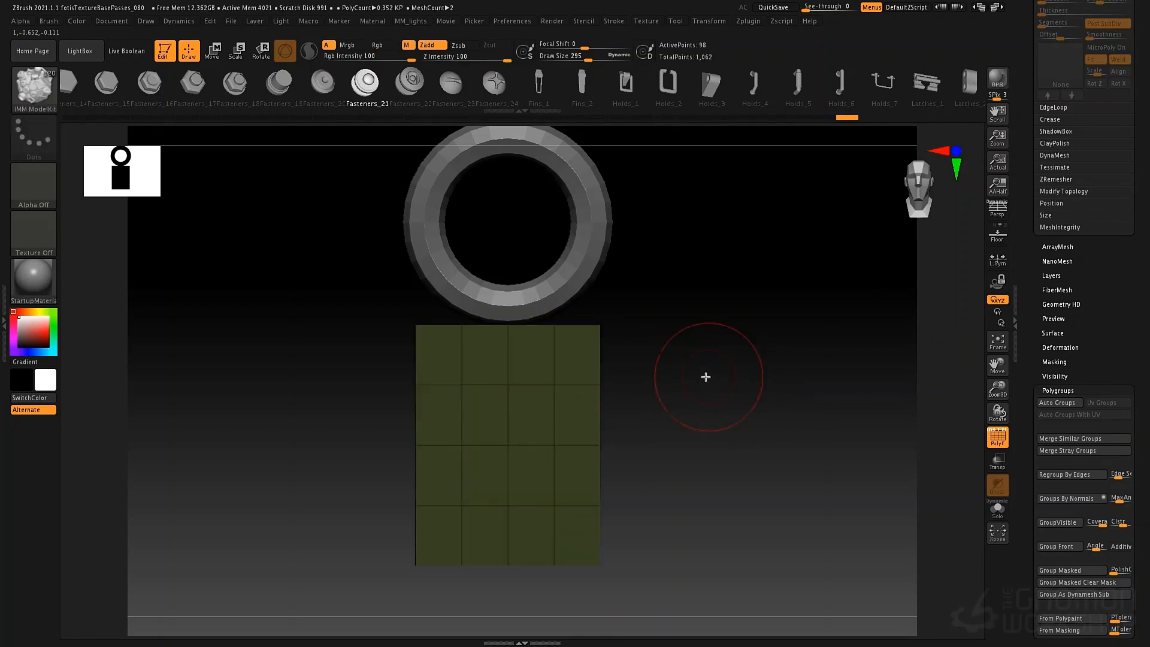
ctrl+shift+click(694, 375)
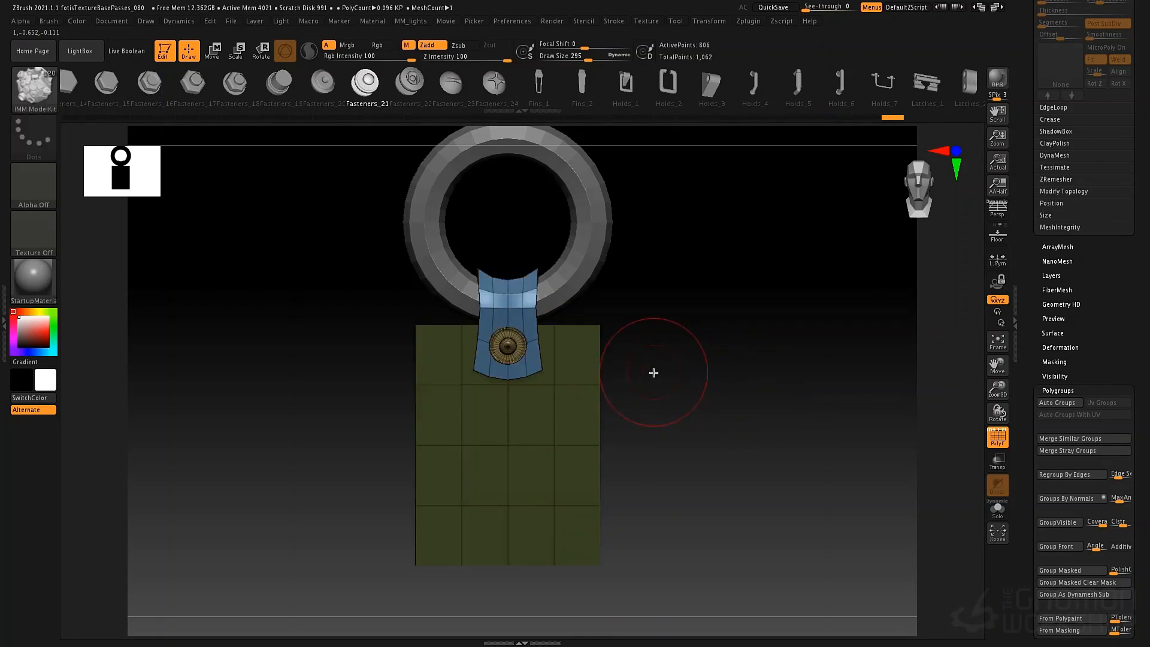
Step: Reset the gizmo orientation and copy the tab and rivet straight down to the slab's lower edge
key(w)
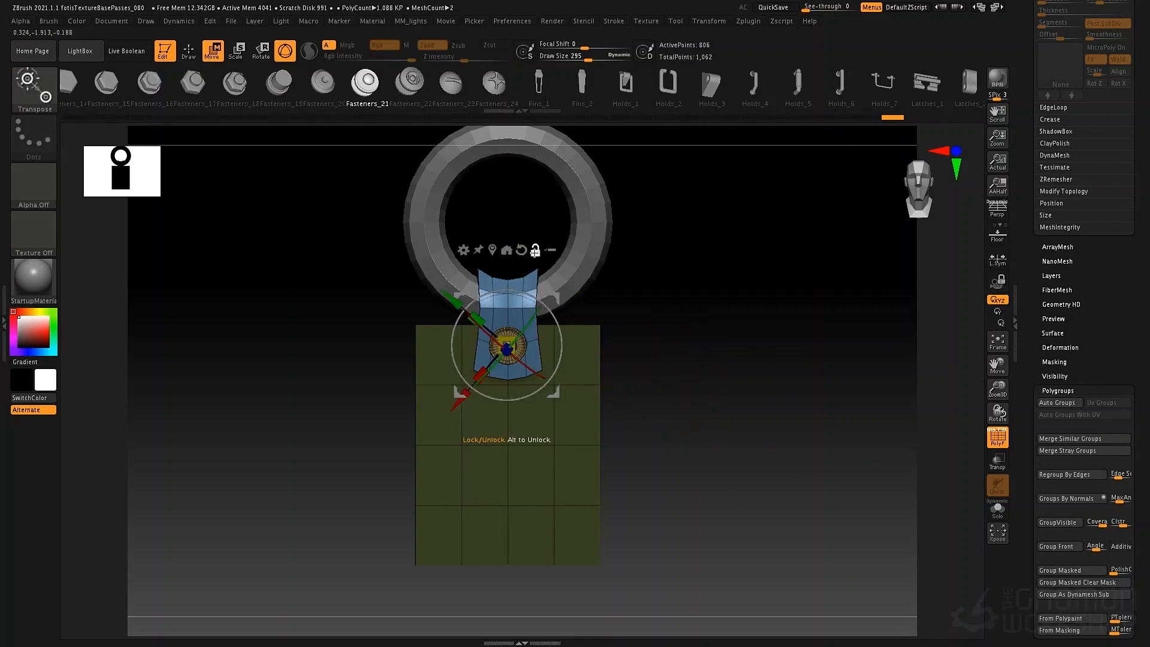
click(521, 250)
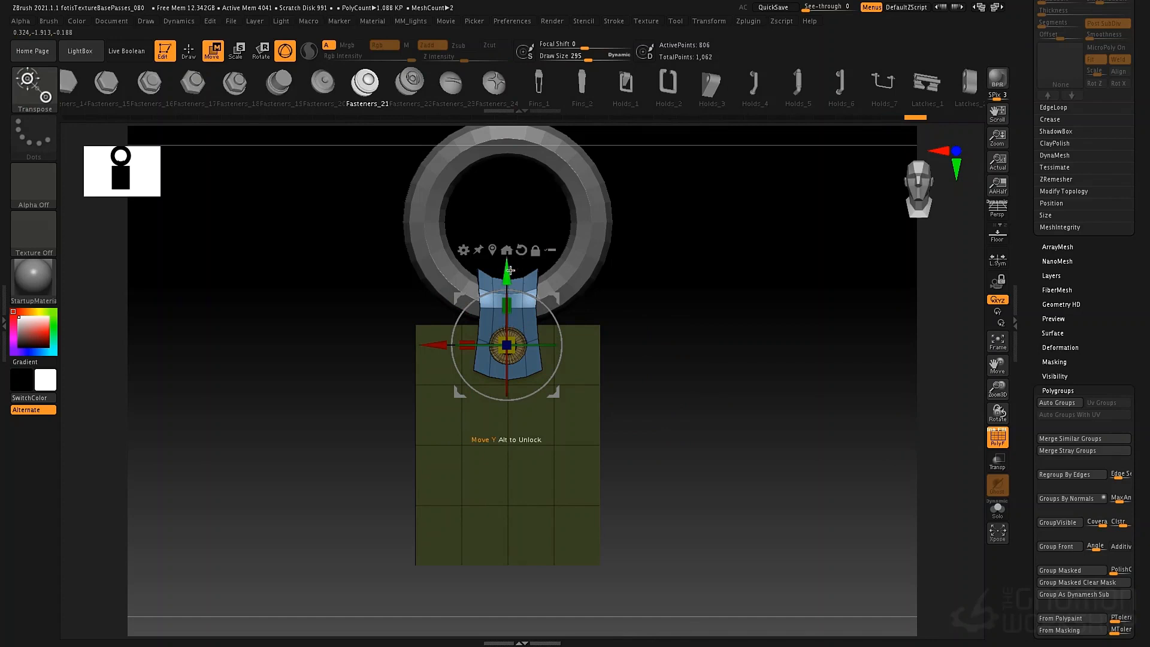
drag(507, 270, 515, 469)
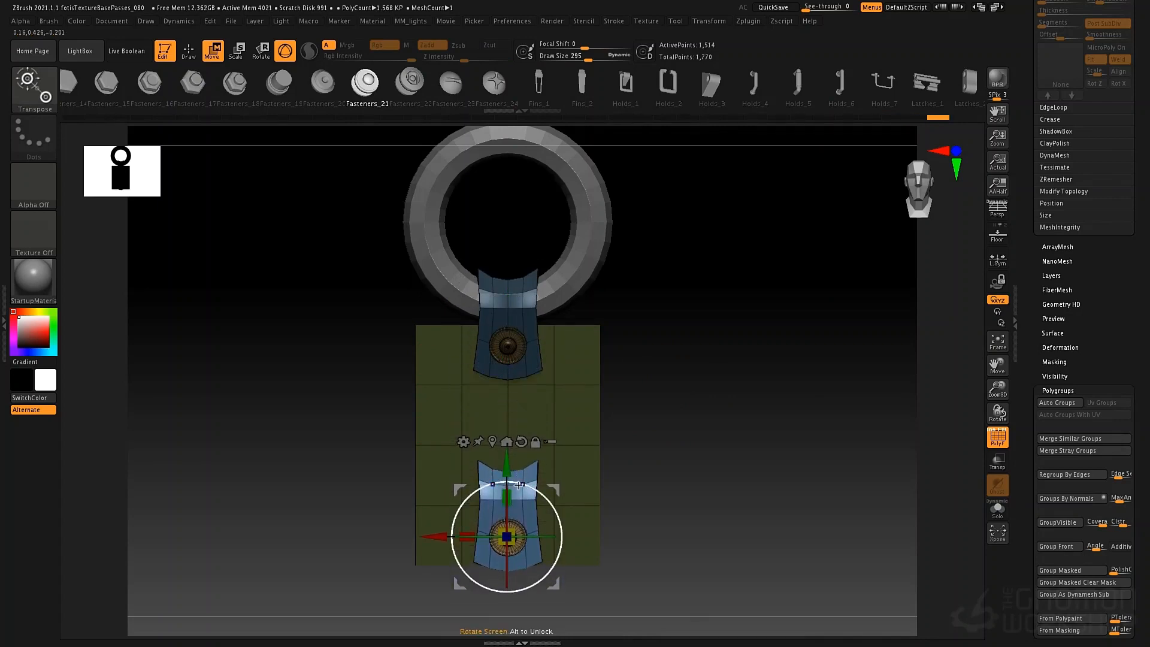
Step: Rotate the copied tab and rivet upside down, position them over the slab's lower edge, and clear the mask
drag(517, 493, 530, 549)
key(ctrl+z)
drag(526, 484, 485, 590)
alt+drag(727, 493, 725, 350)
drag(505, 467, 505, 472)
key(q)
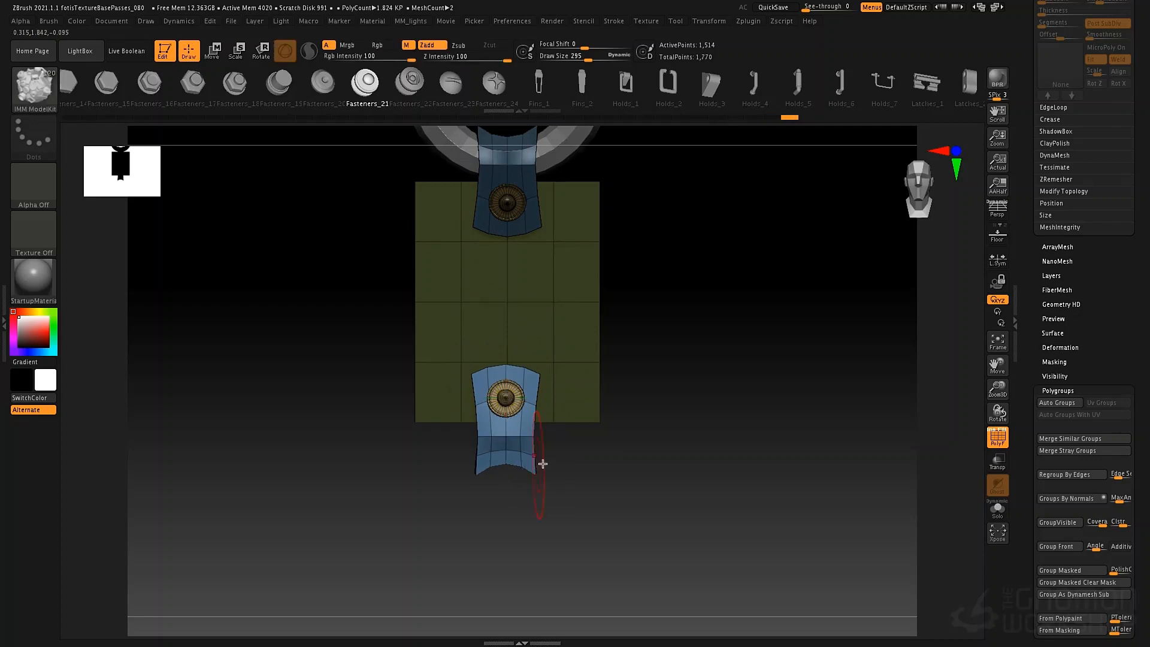
ctrl+drag(669, 375, 651, 291)
alt+drag(650, 291, 647, 360)
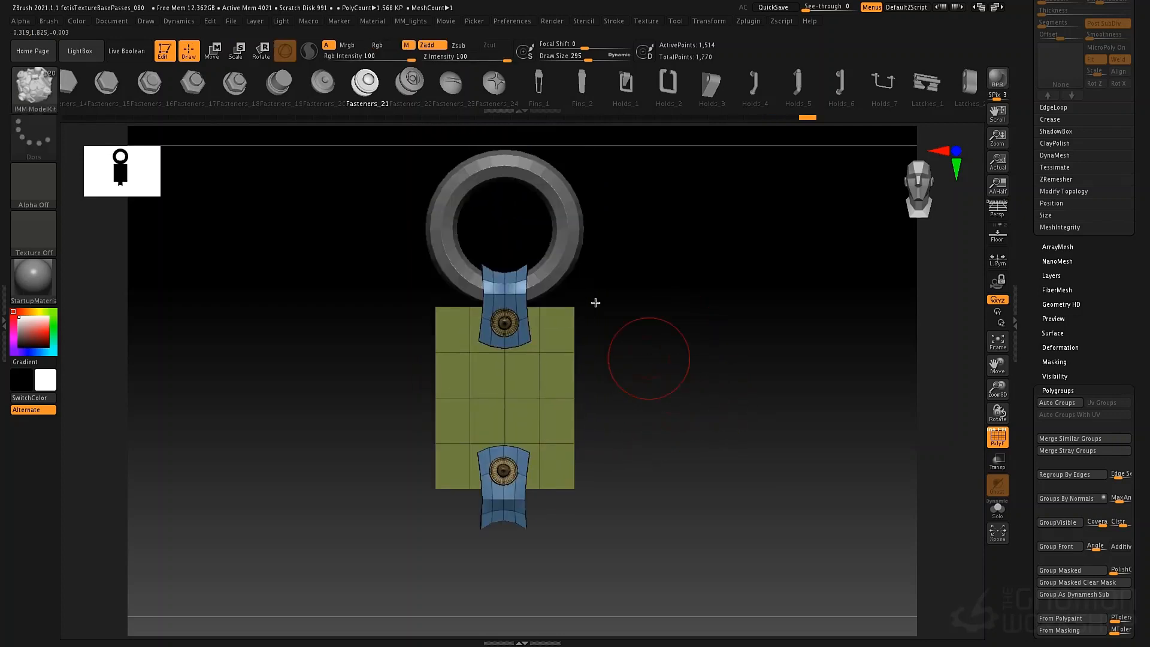
Step: Select the ring subtool and copy the ring straight down so it passes through the lower tab, leaving no mask
alt+click(563, 251)
alt+drag(639, 261, 641, 299)
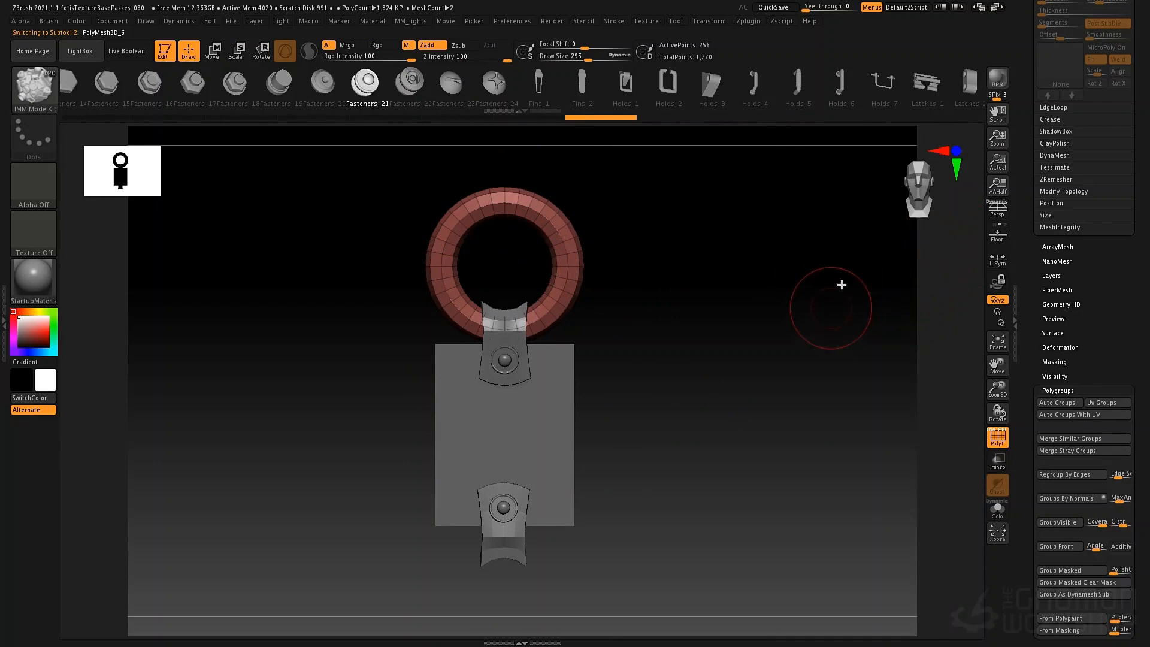
alt+drag(850, 330, 862, 285)
key(w)
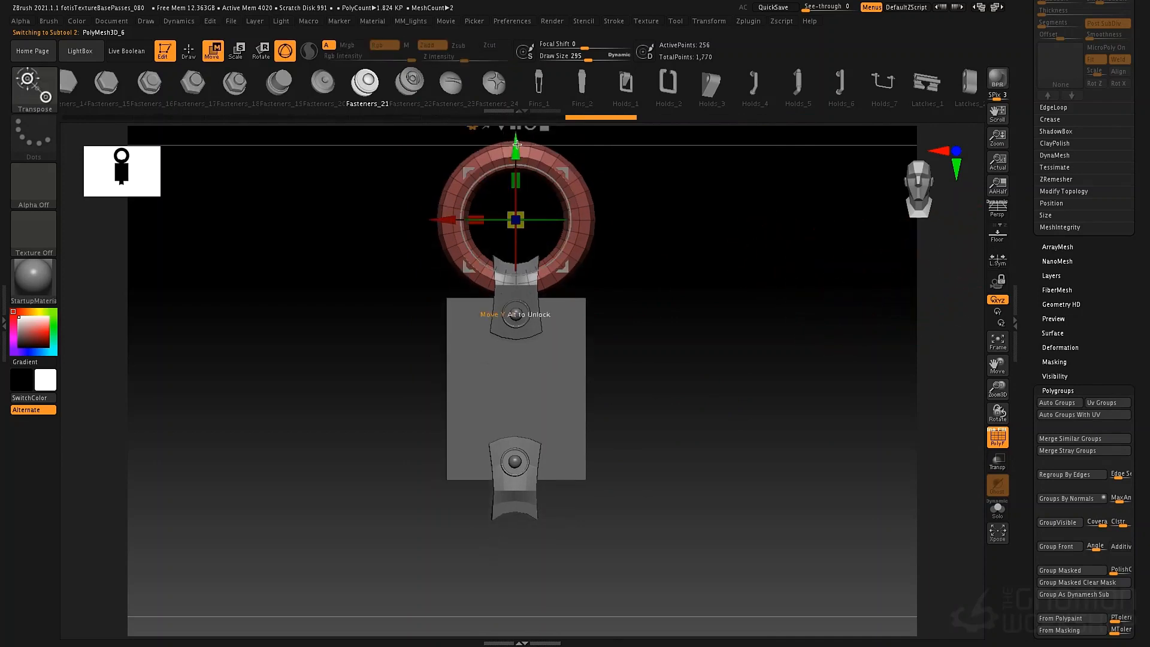
ctrl+drag(517, 146, 517, 480)
key(q)
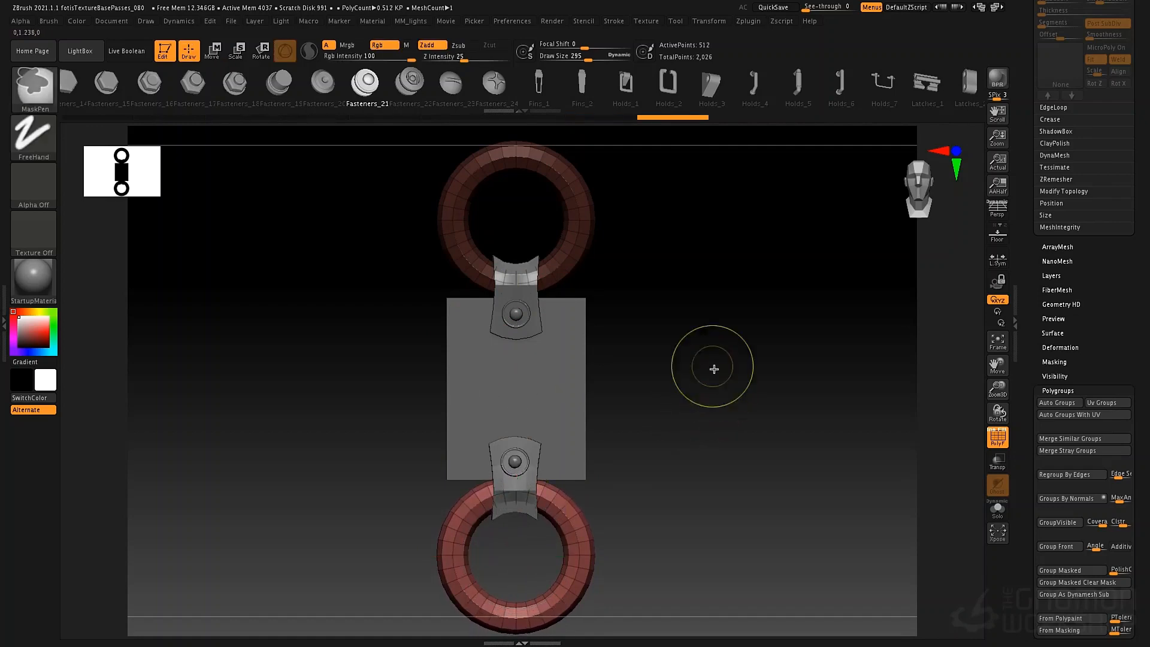
key(f)
Step: Select the slab-and-tabs subtool and merge it down with the rings into a single subtool
drag(1023, 271, 1011, 370)
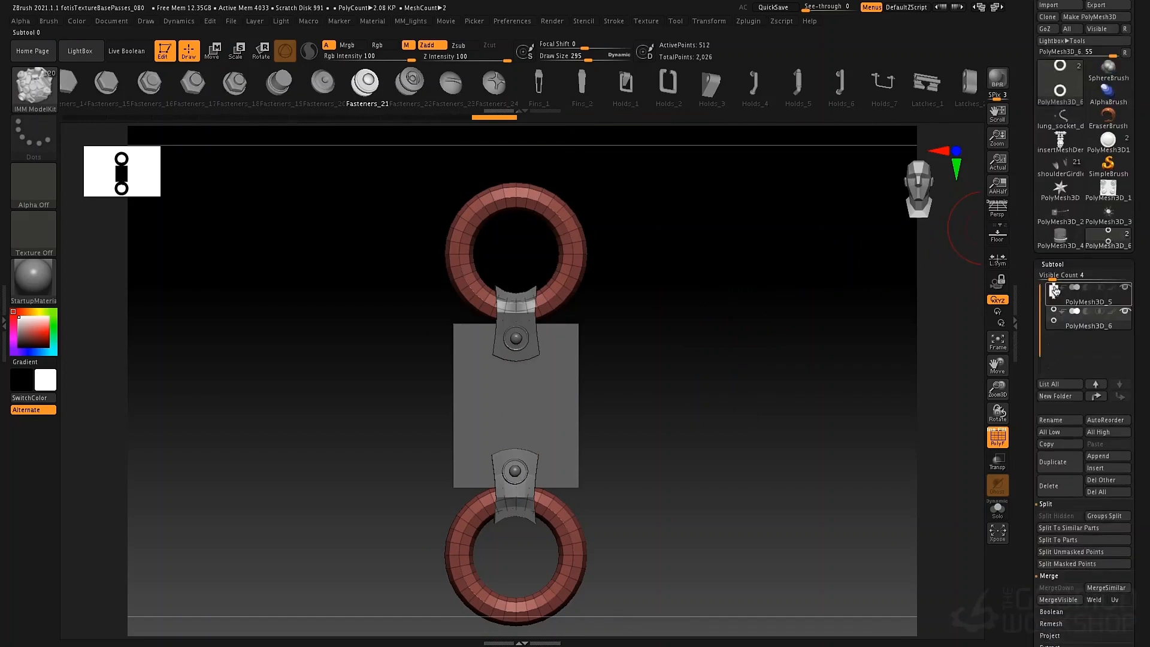
mouse_move(1054, 292)
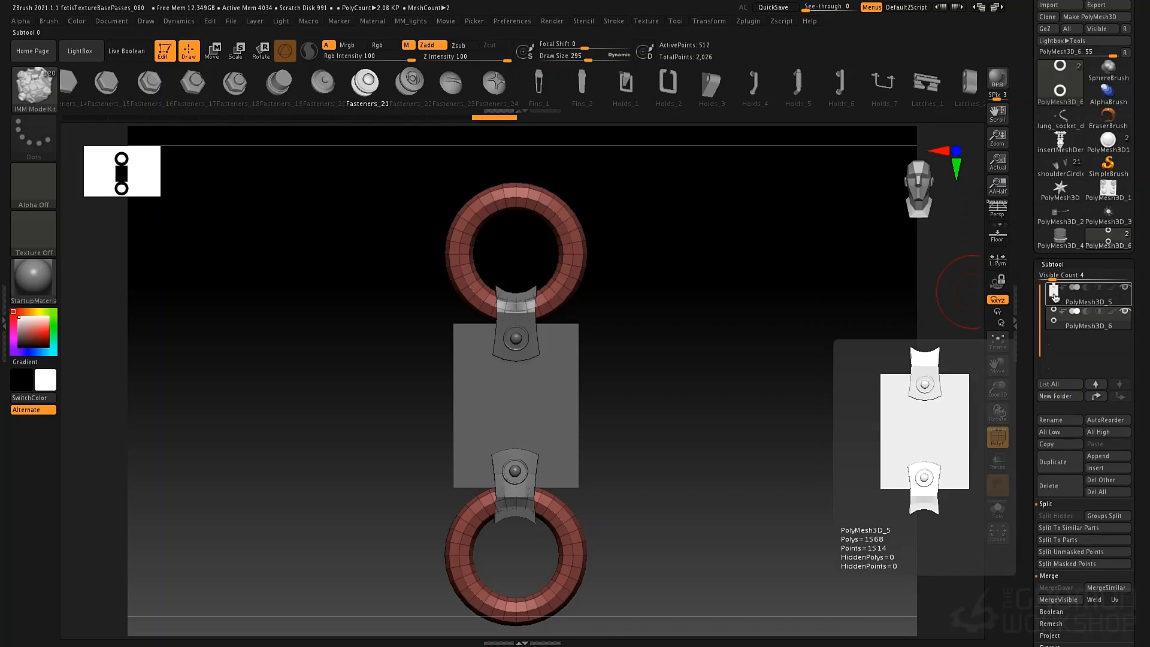
click(1048, 506)
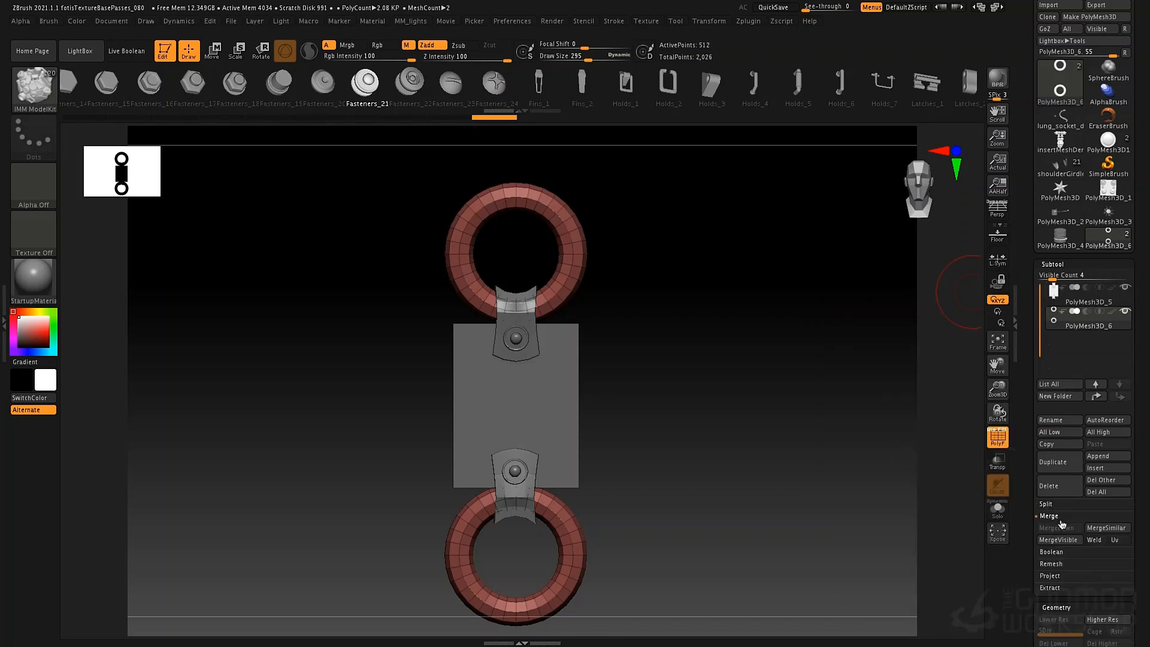
click(1052, 291)
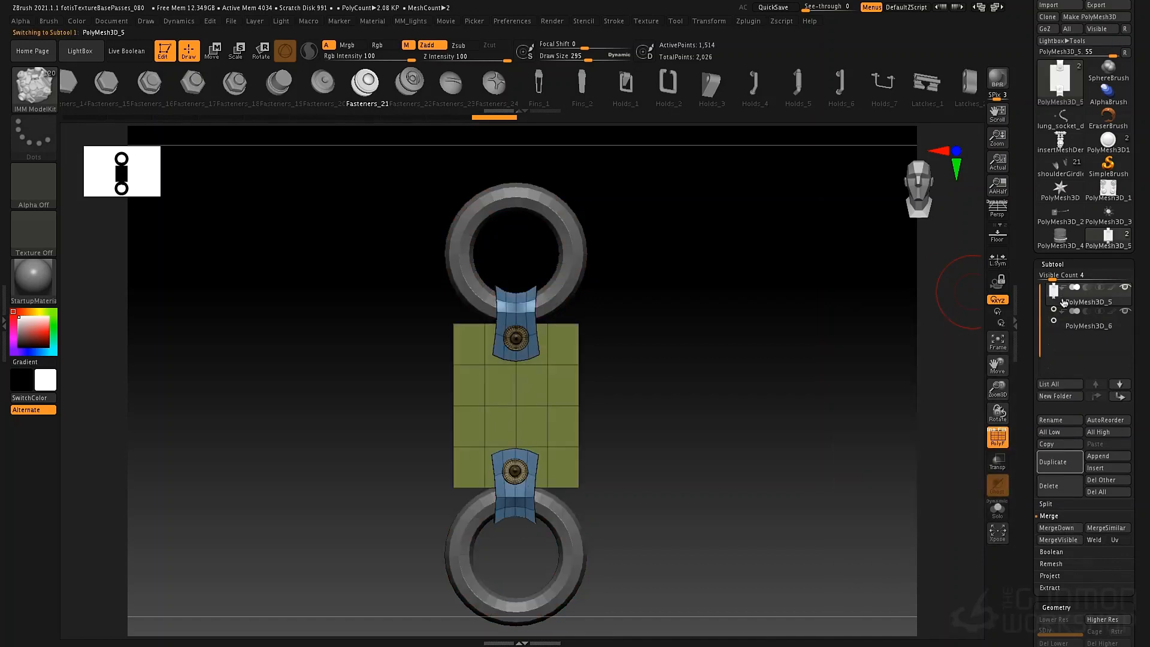
click(1056, 528)
click(946, 556)
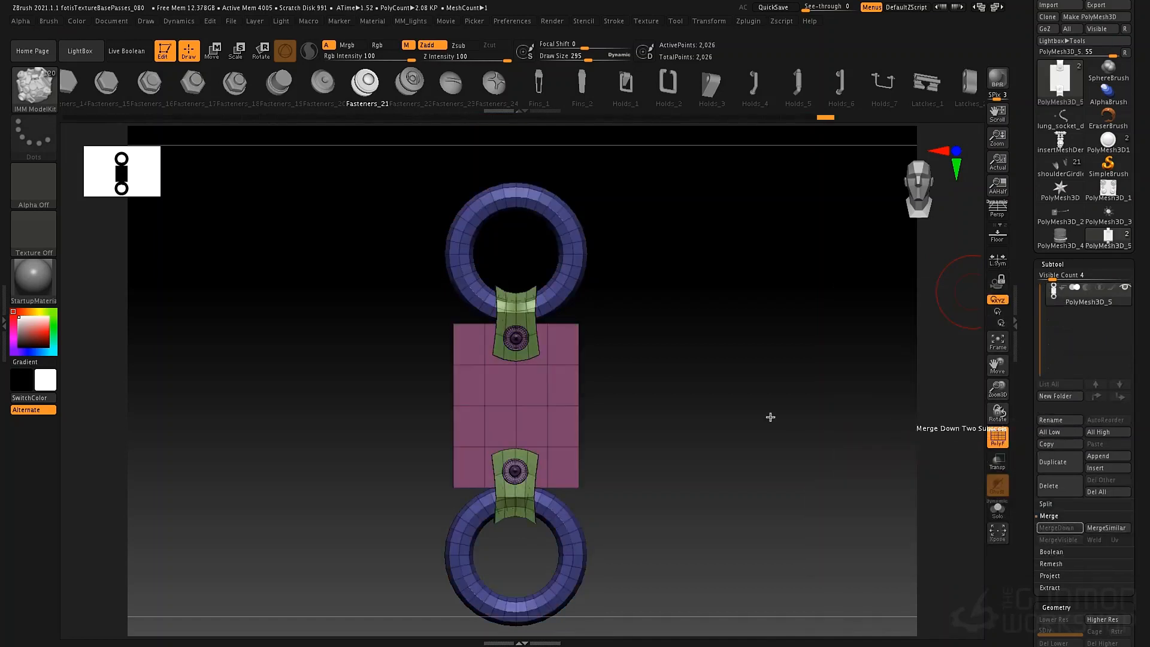
Step: Isolate the upper ring, tab, rivet and the slab's top row, and group them into one polygroup
alt+drag(727, 368, 665, 303)
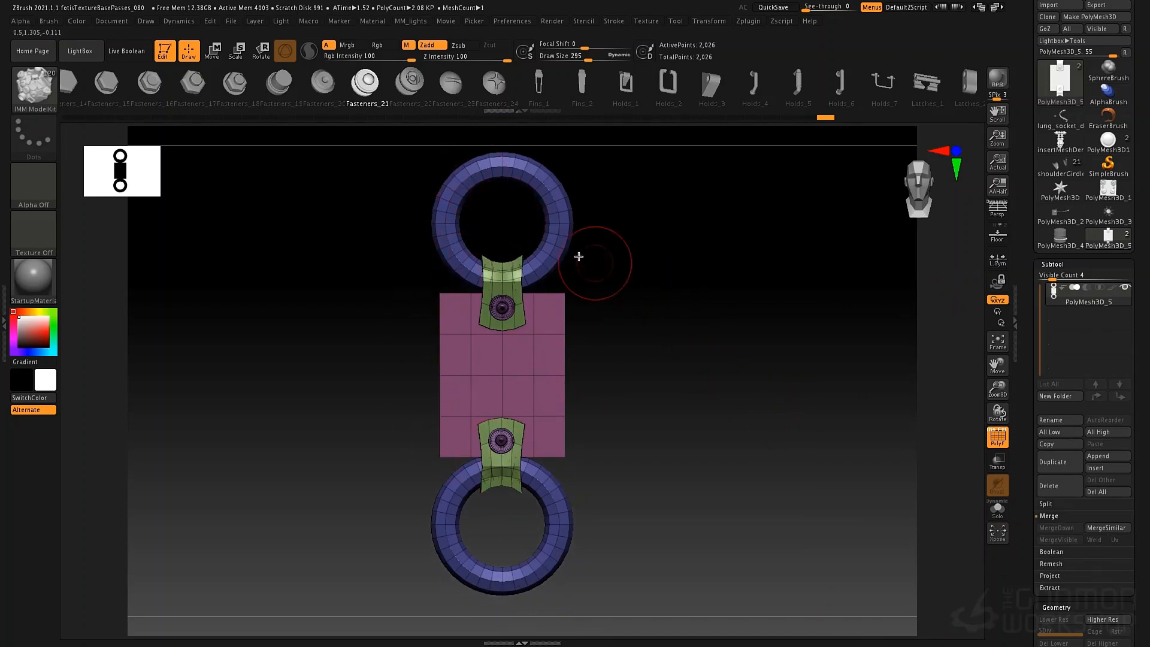
alt+drag(637, 335, 637, 403)
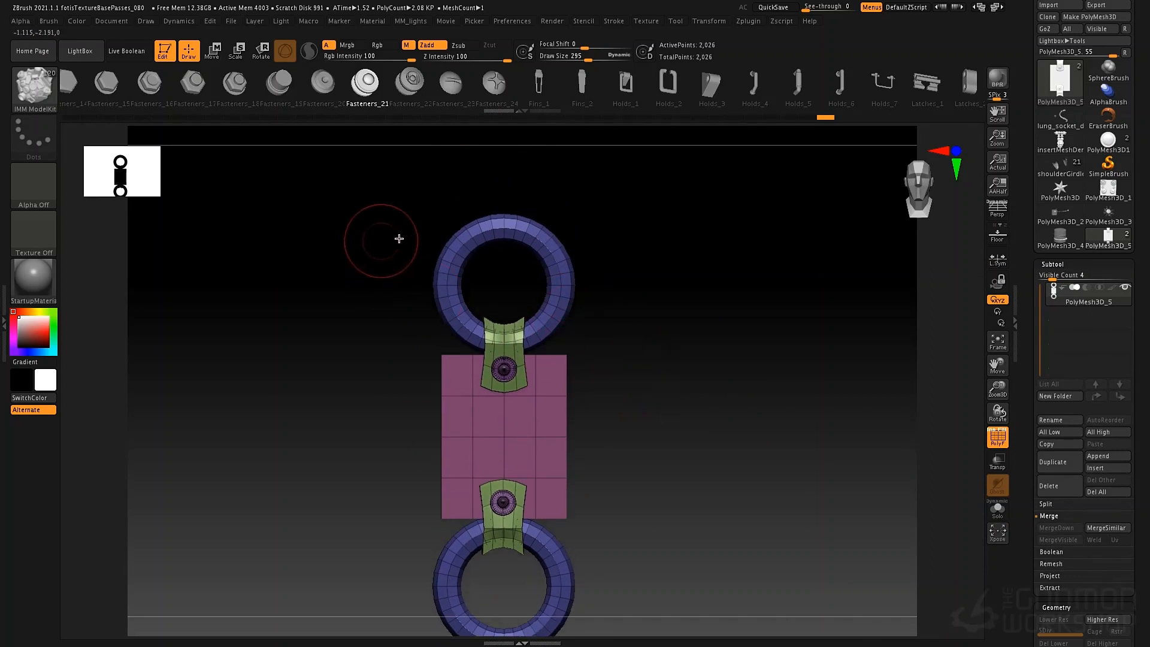
ctrl+shift+drag(356, 172, 684, 407)
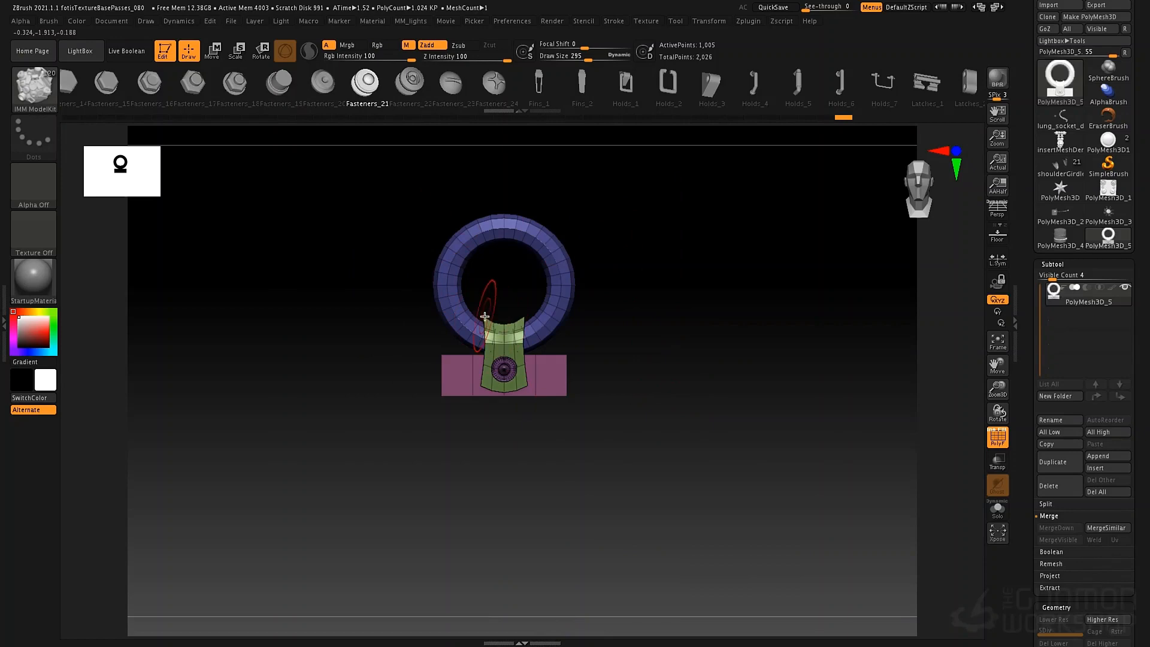
scroll(1024, 419, down, 10)
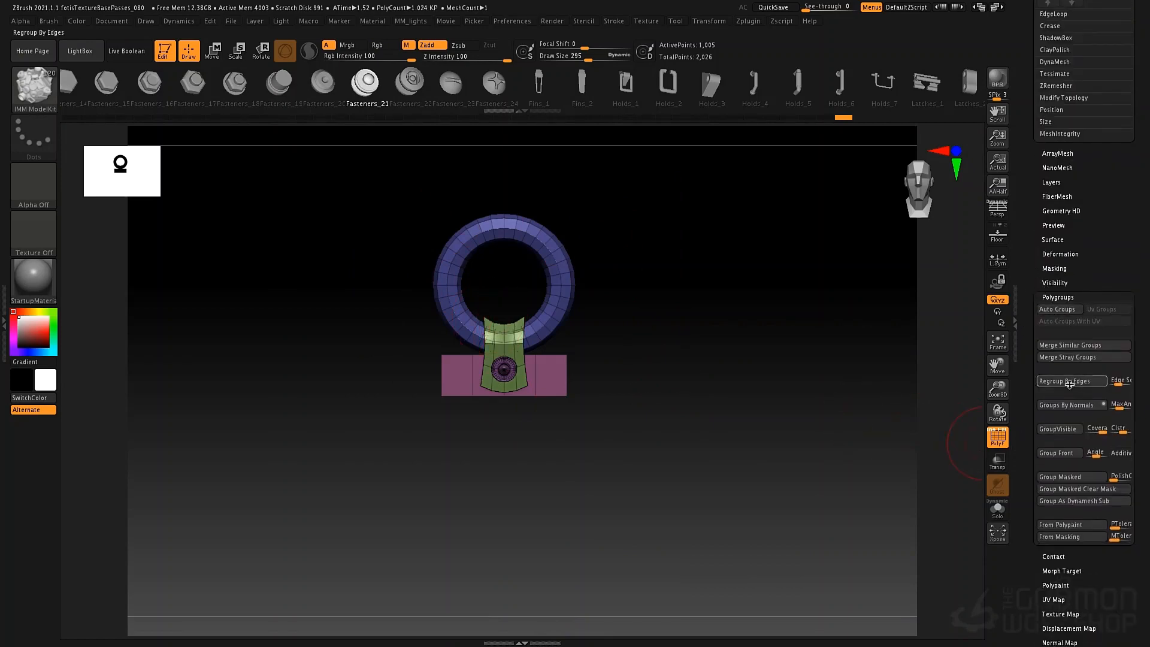
click(1057, 429)
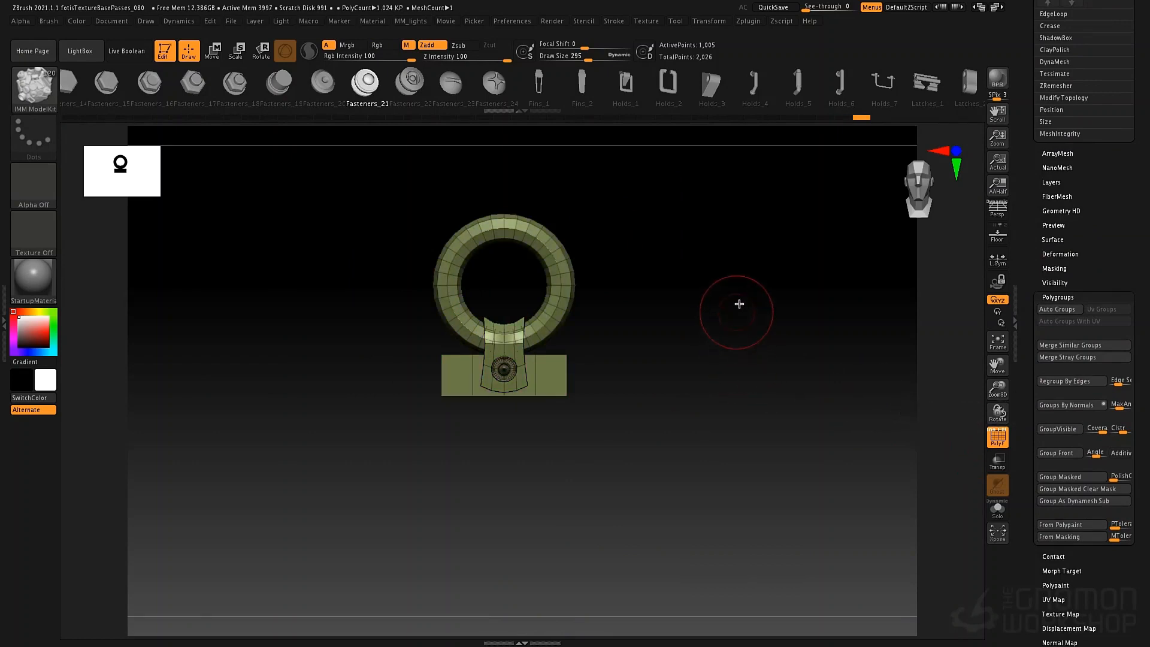
Step: Invert the visibility, isolate the lower ring, tab, rivet and the slab's bottom row, and group them into one polygroup
ctrl+shift+drag(734, 269, 827, 385)
key(f)
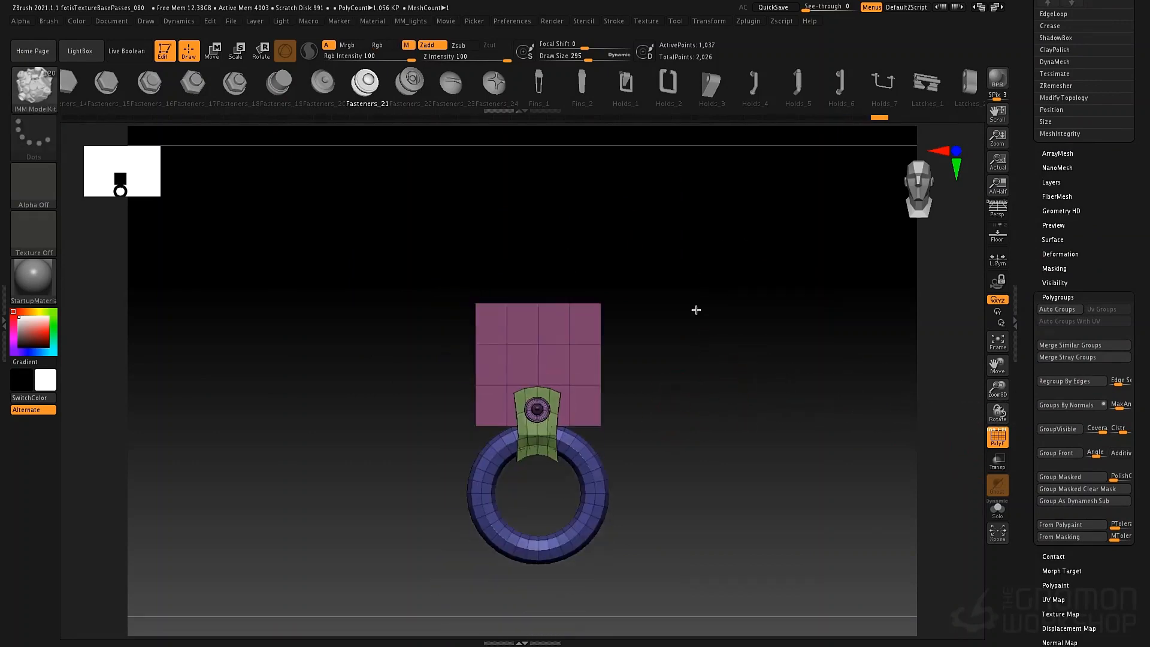
mouse_move(390, 213)
ctrl+shift+mouse_down()
mouse_move(666, 351)
mouse_move(714, 355)
ctrl+shift+mouse_up()
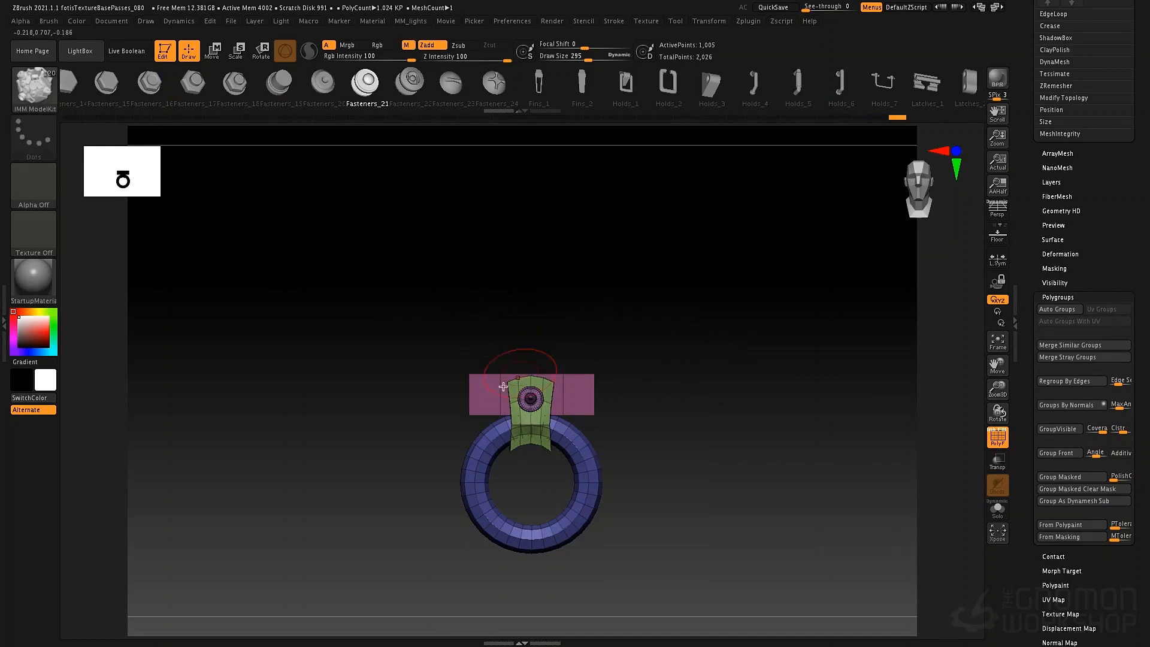
click(1065, 437)
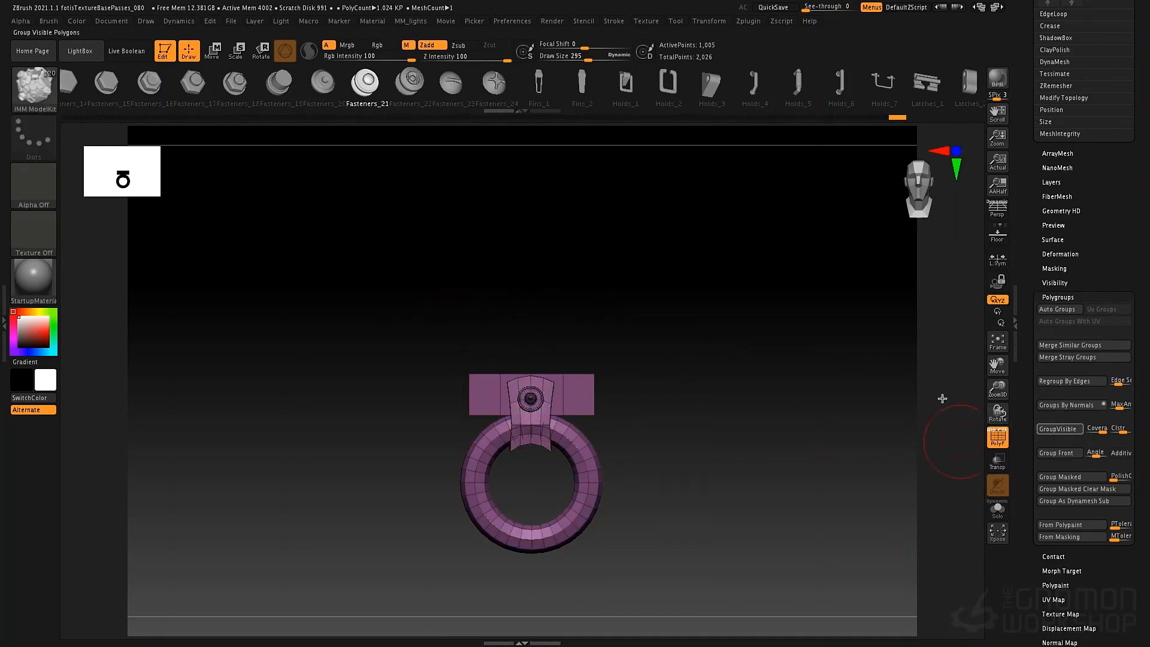
Step: Isolate the slab's two middle rows, assign them their own polygroup, and show the whole model again
ctrl+shift+click(712, 341)
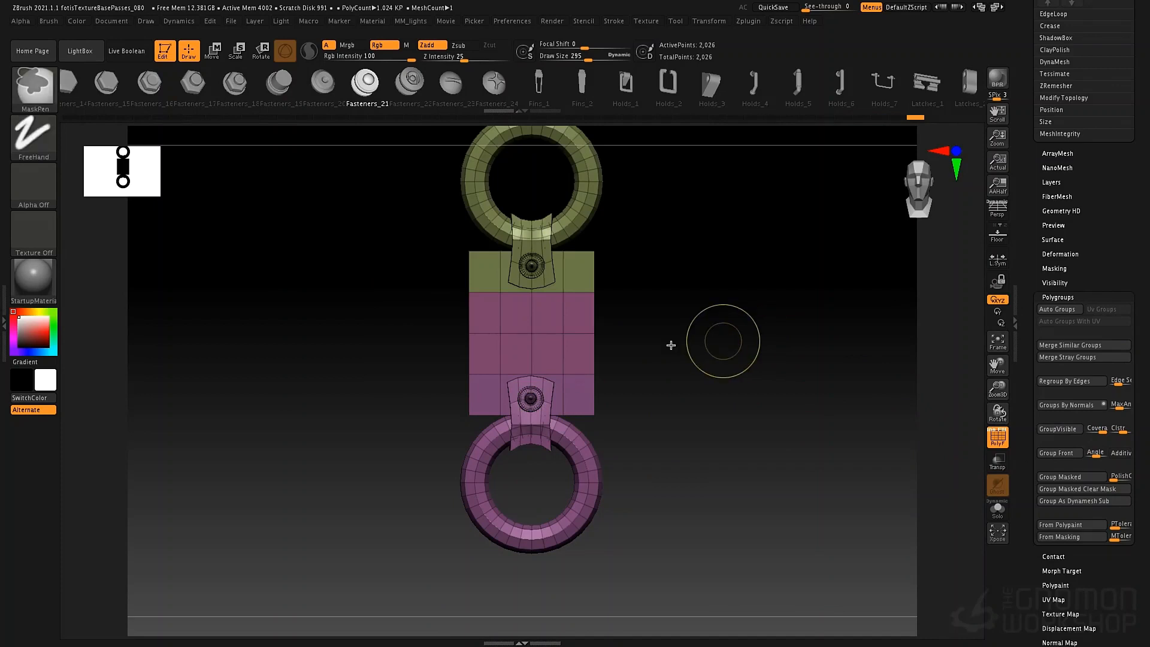
ctrl+shift+click(548, 335)
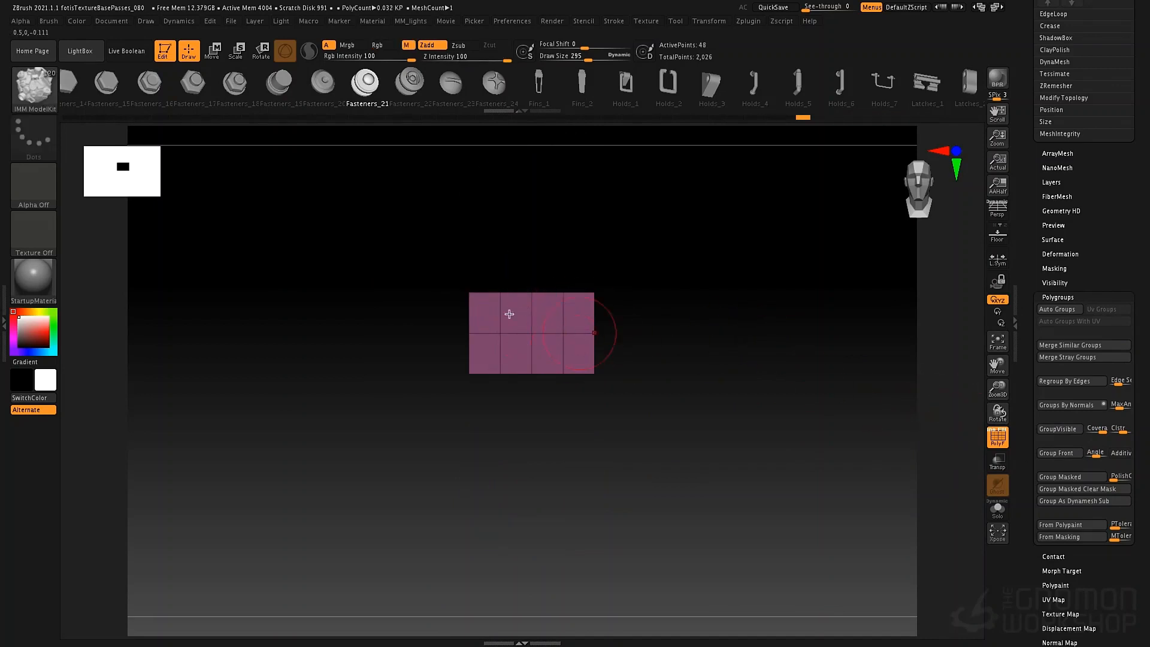
click(1055, 431)
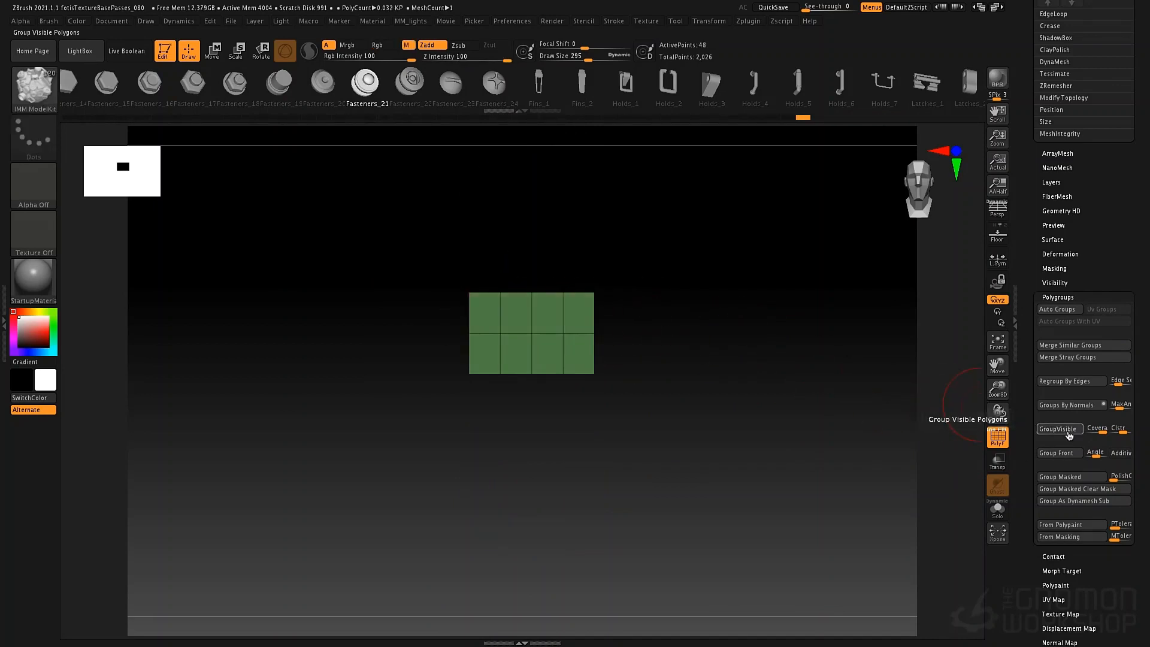
click(1052, 432)
ctrl+shift+click(803, 334)
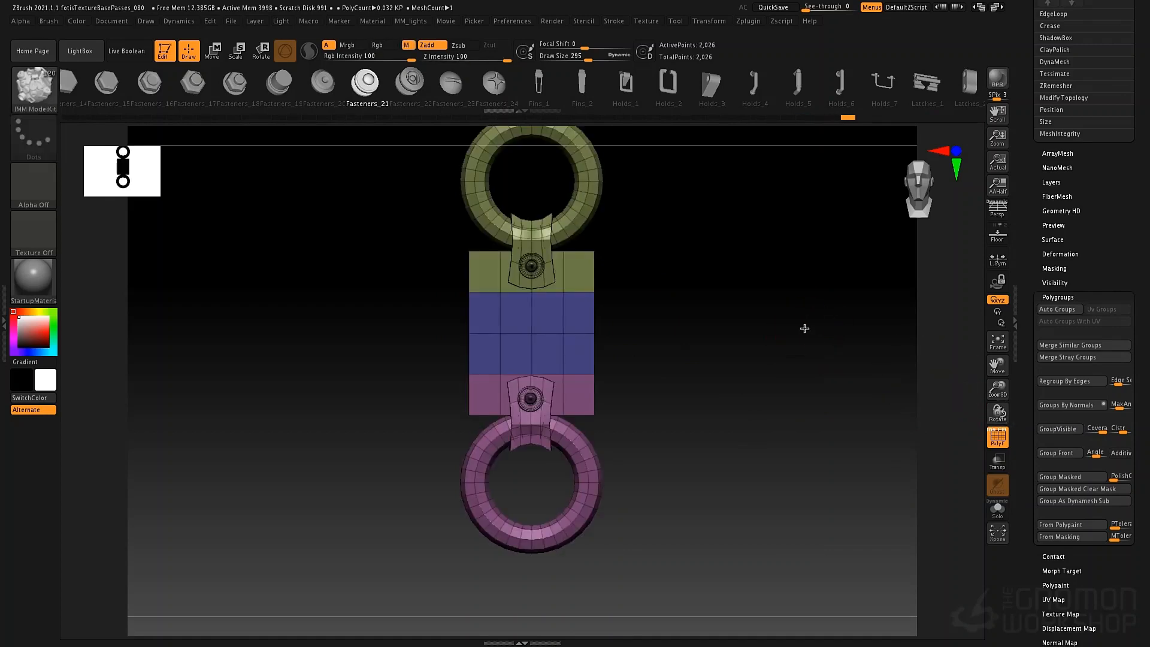
drag(805, 324, 700, 288)
alt+drag(693, 364, 723, 349)
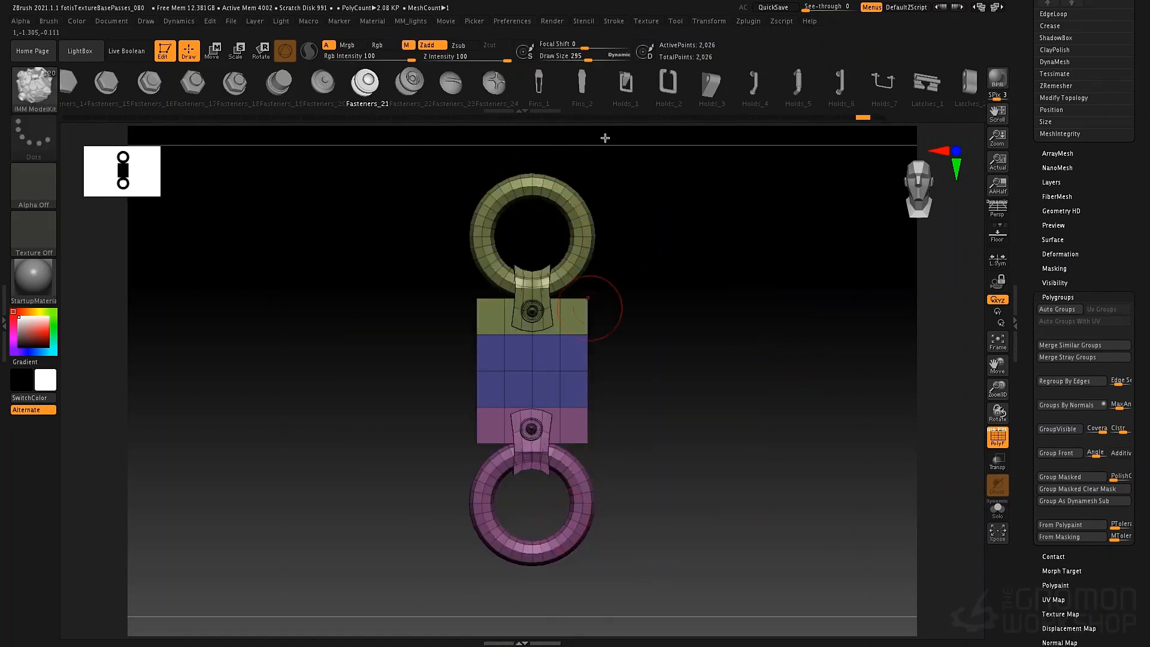
Step: Create a new InsertMesh brush from the slab-and-rings model, leaving no test insertion on the mesh
click(62, 25)
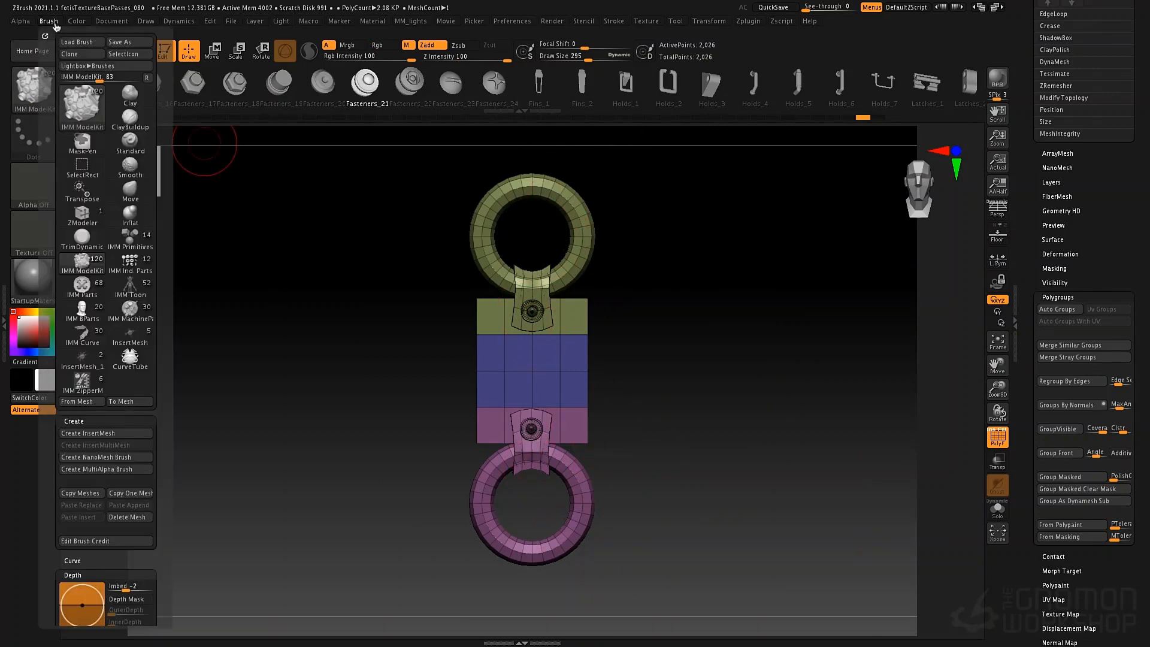
click(85, 437)
click(524, 213)
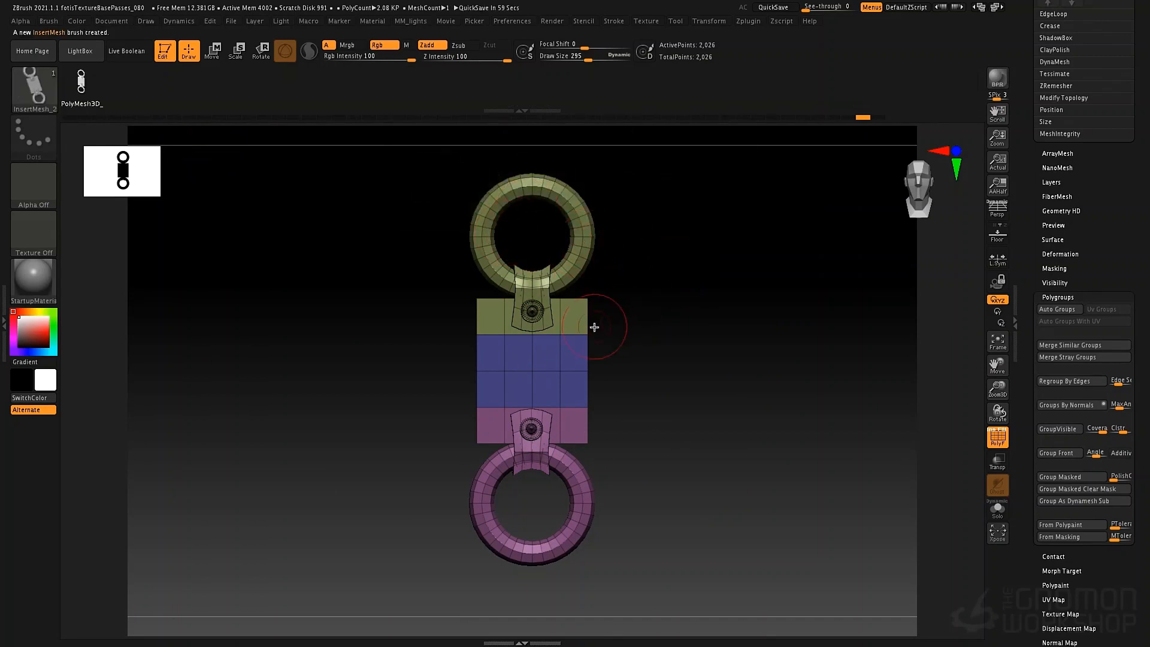
drag(595, 326, 469, 409)
key(ctrl+z)
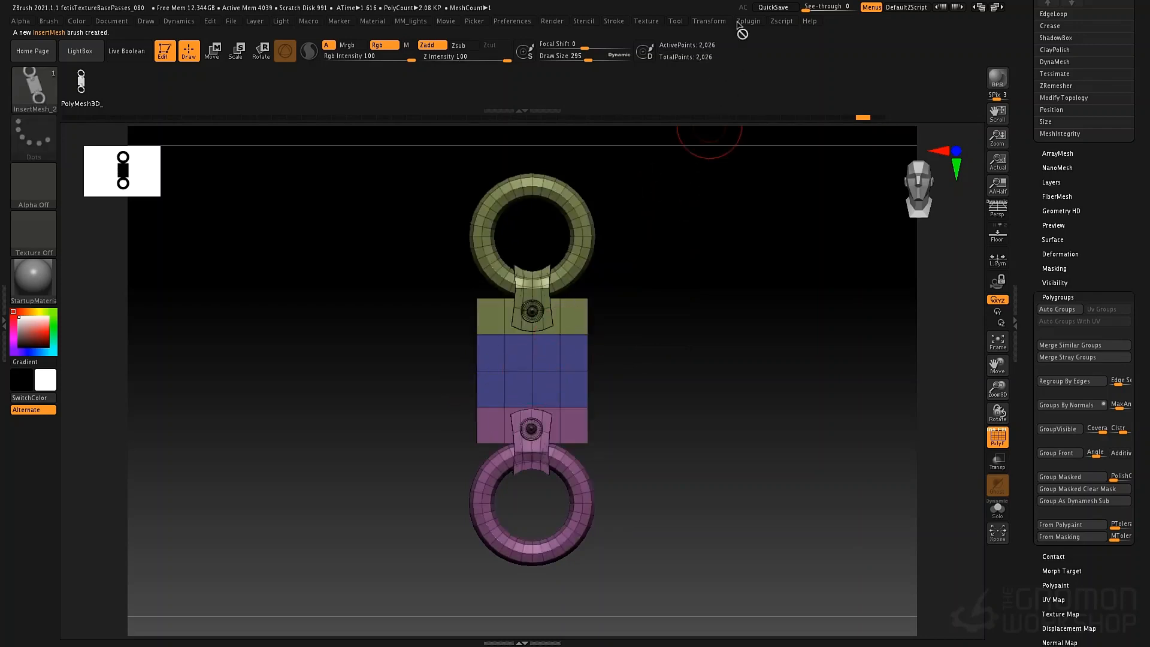
Step: Enable Curve Mode for the new brush and draw an S-shaped strap curve outward from the slab's side
click(614, 22)
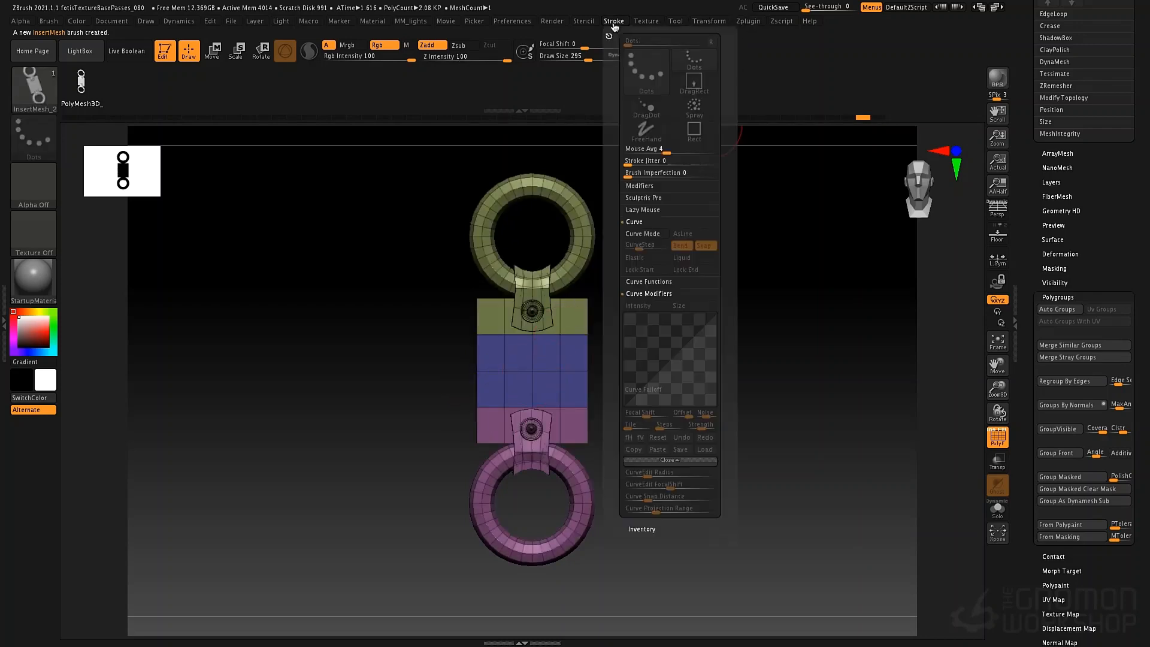
click(643, 235)
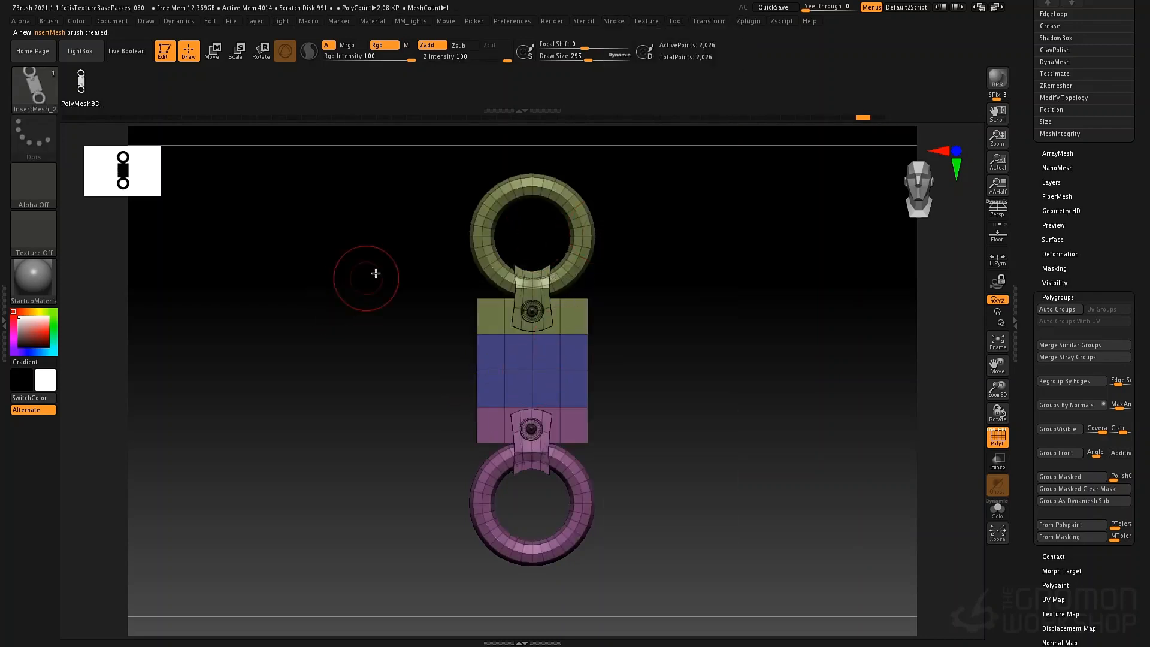
alt+drag(375, 272, 127, 274)
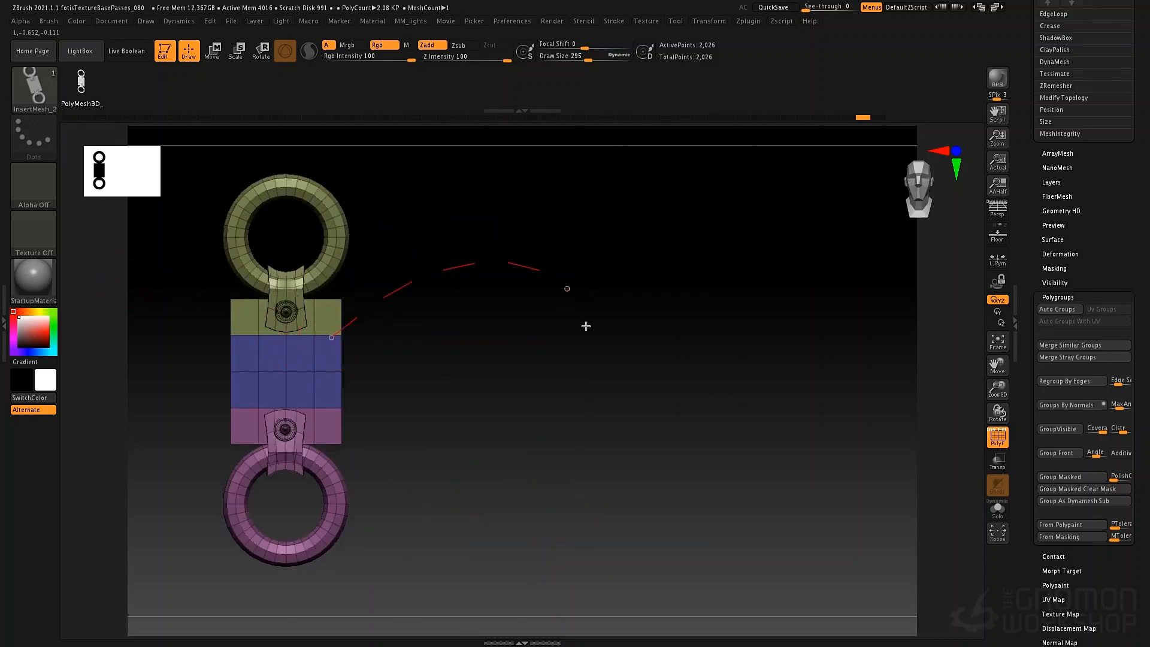
drag(875, 290, 875, 290)
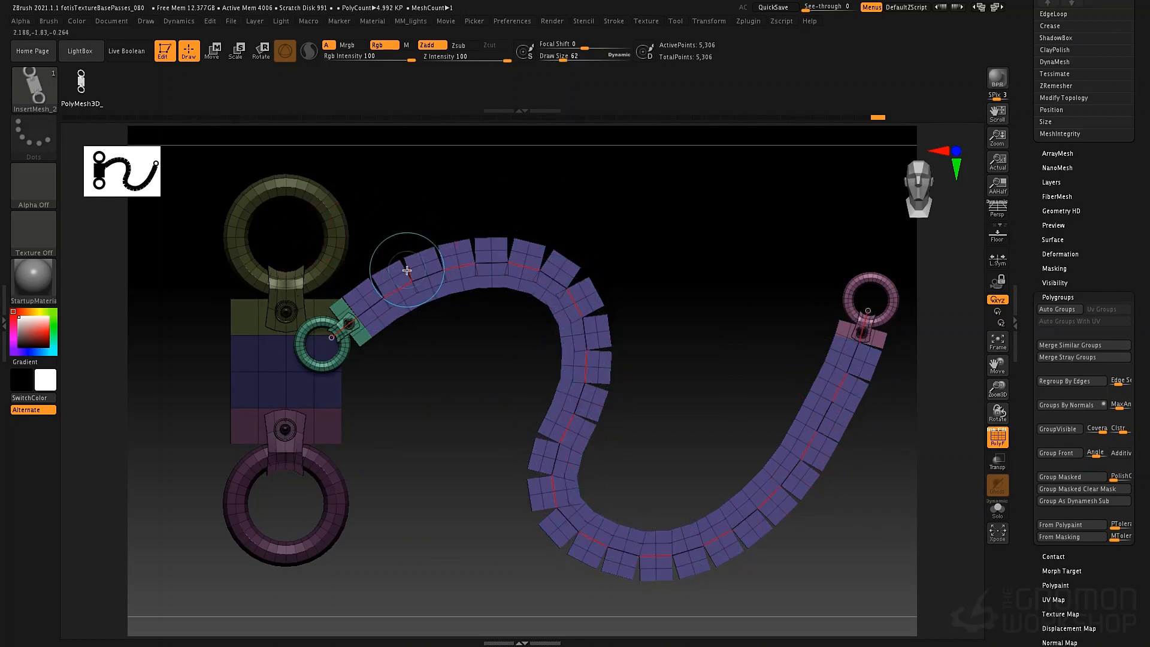
Step: Enable Weld Points in the brush modifiers and update the strap curve so its middle segments join
alt+drag(421, 206, 429, 256)
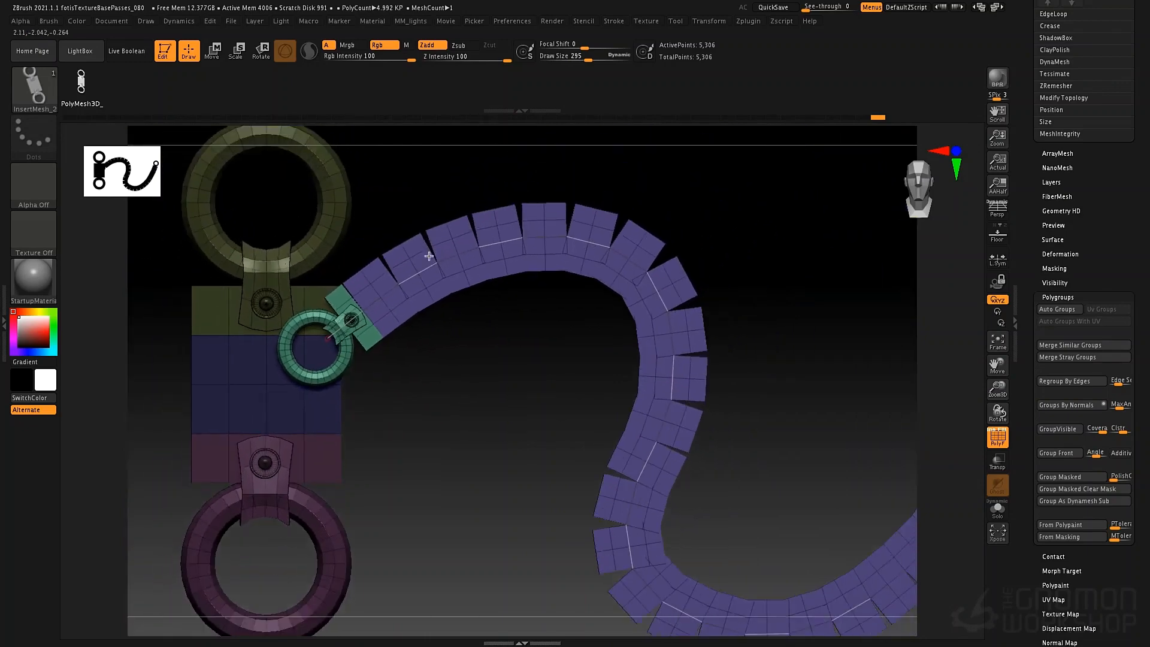
click(49, 21)
scroll(64, 307, down, 5)
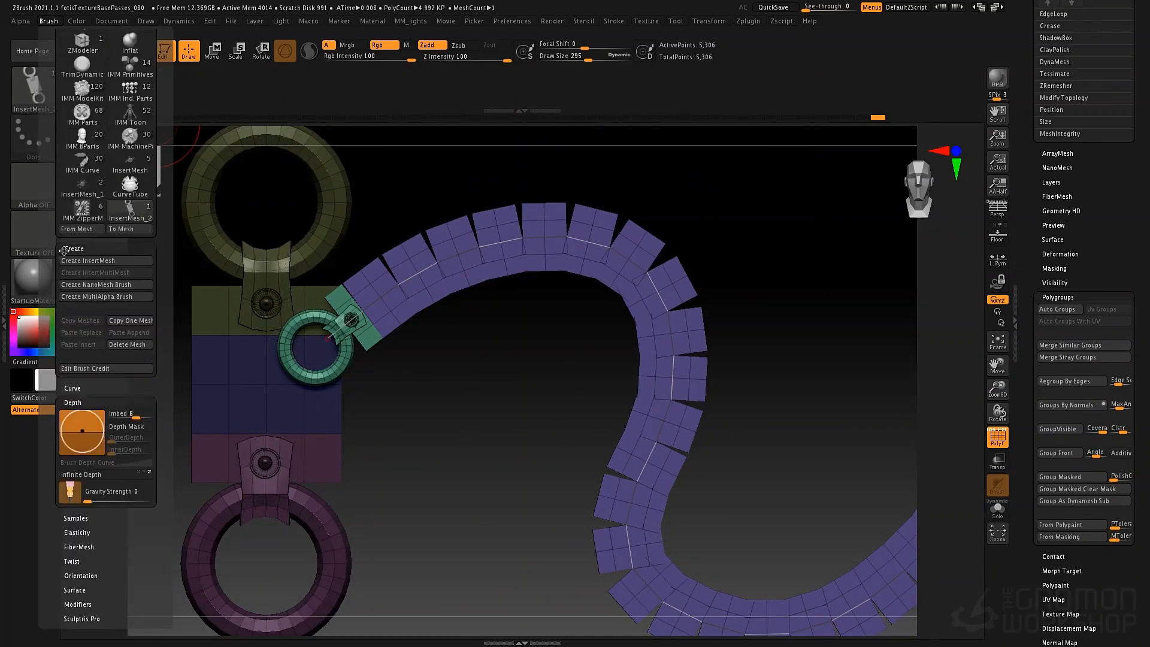
click(72, 323)
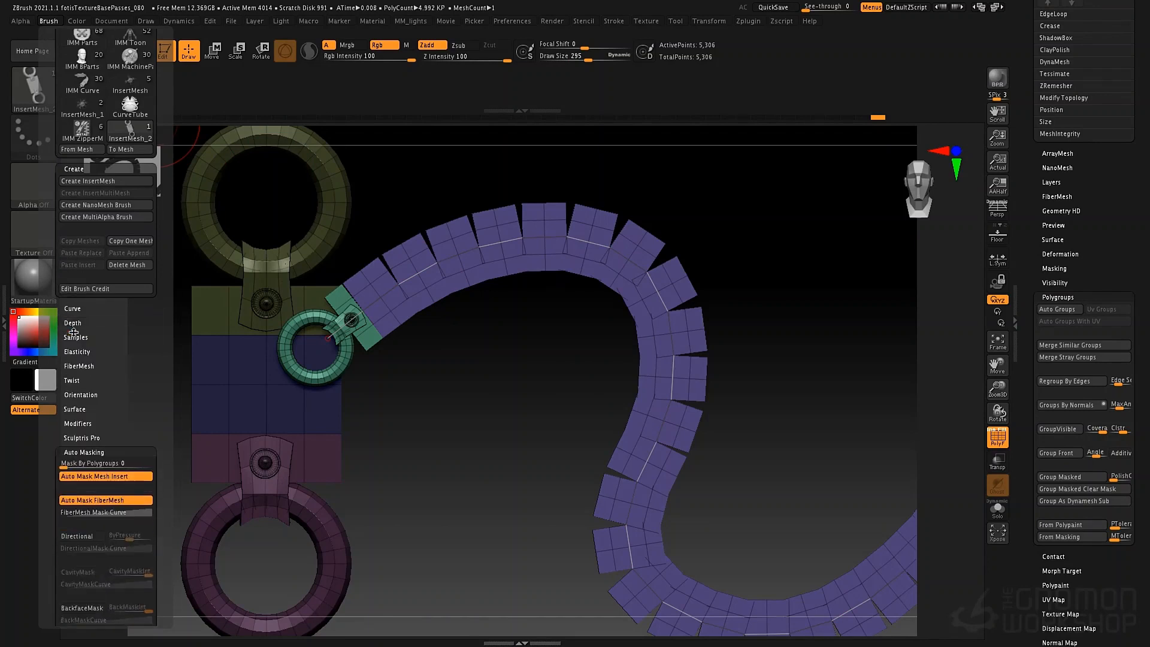
click(81, 451)
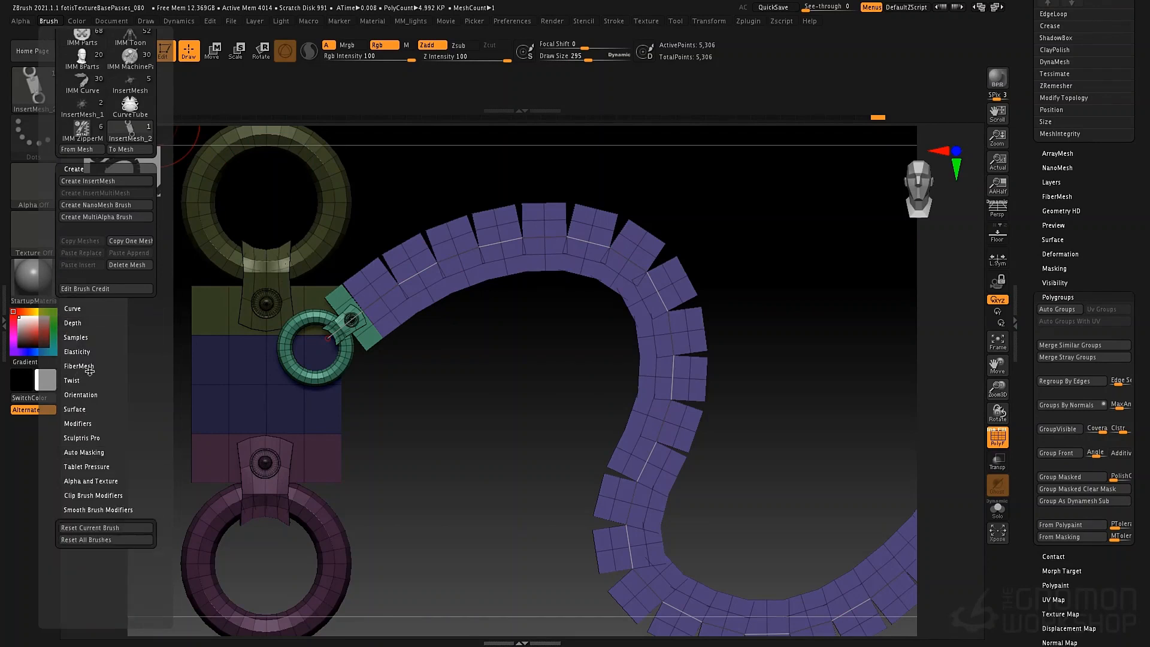
click(76, 337)
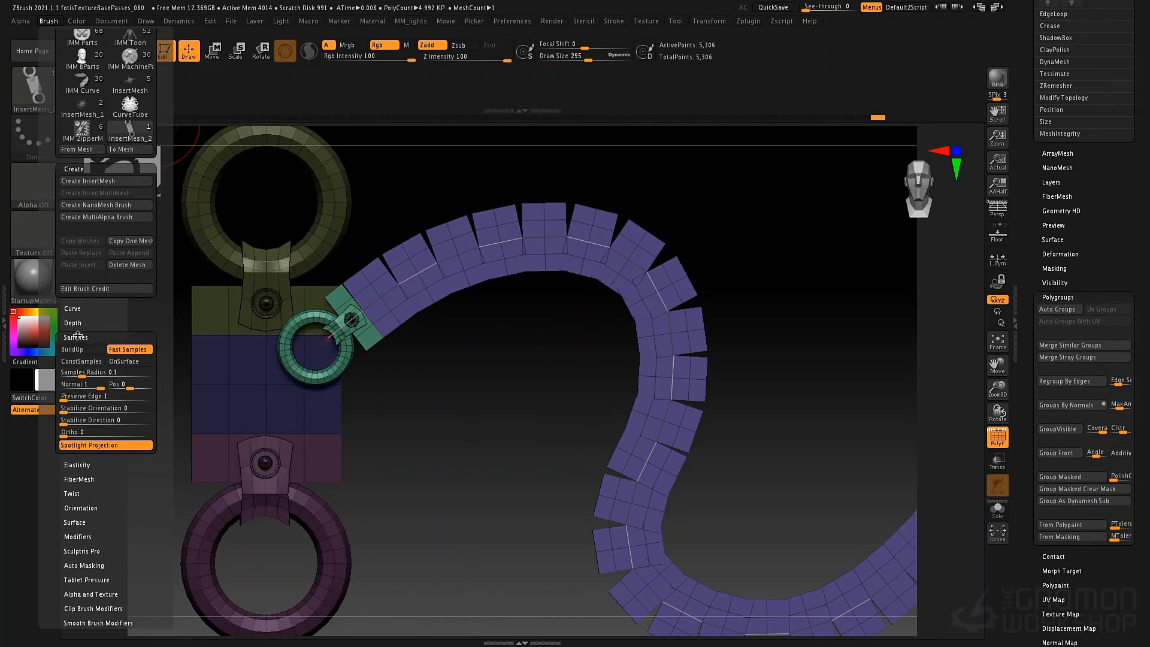
click(77, 337)
click(88, 422)
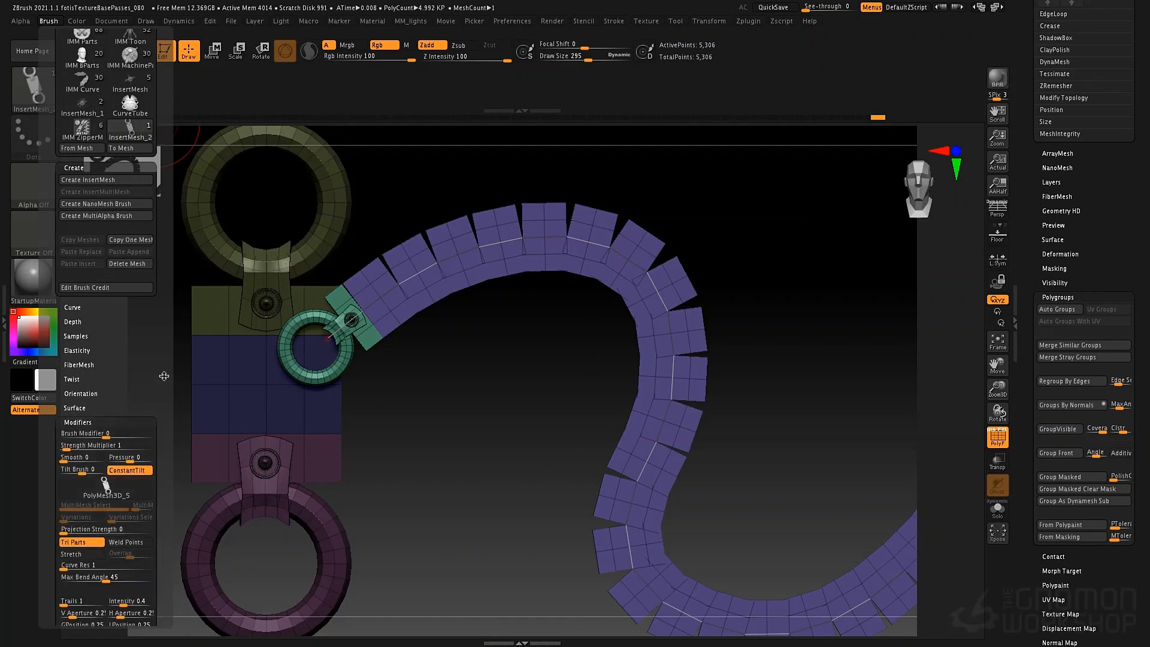
mouse_move(96, 346)
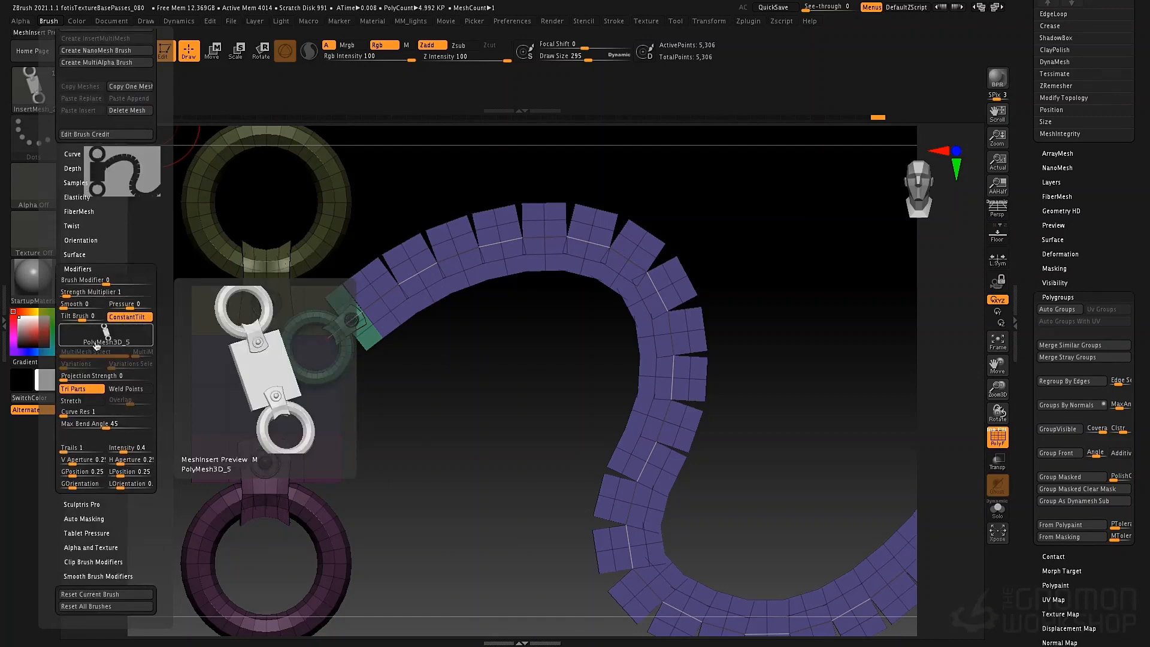
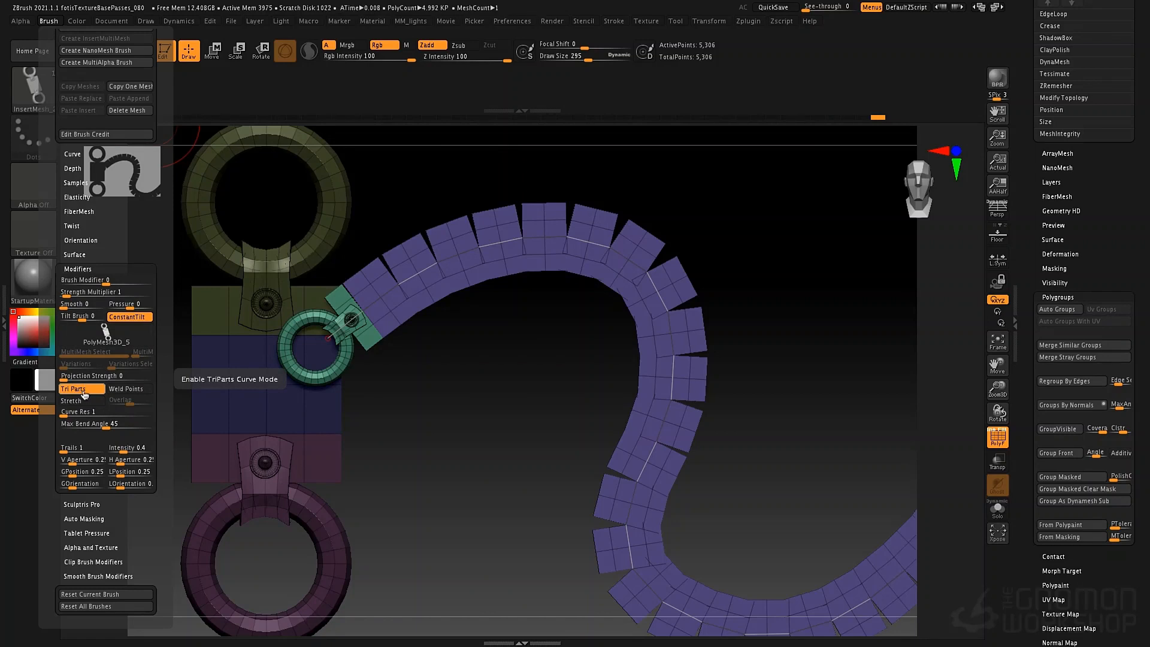
click(127, 390)
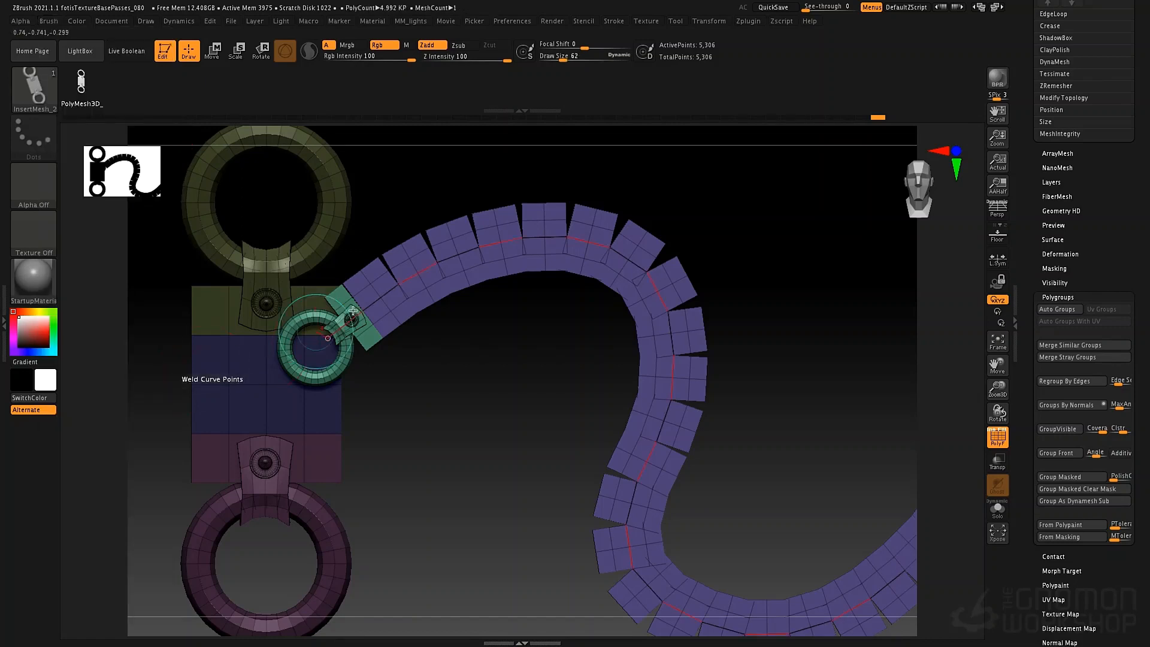
click(431, 269)
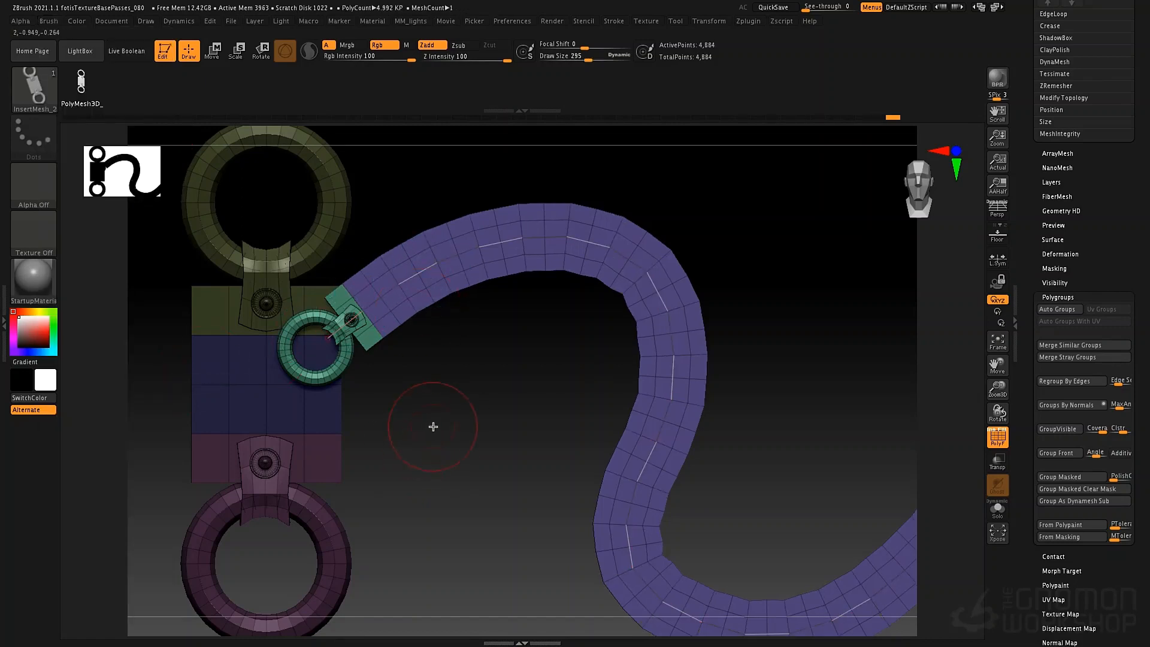
Step: Turn off the polyframe display and extend the strap curve from its far end with another wave
alt+drag(433, 426, 204, 410)
alt+drag(688, 400, 612, 364)
key(shift+f)
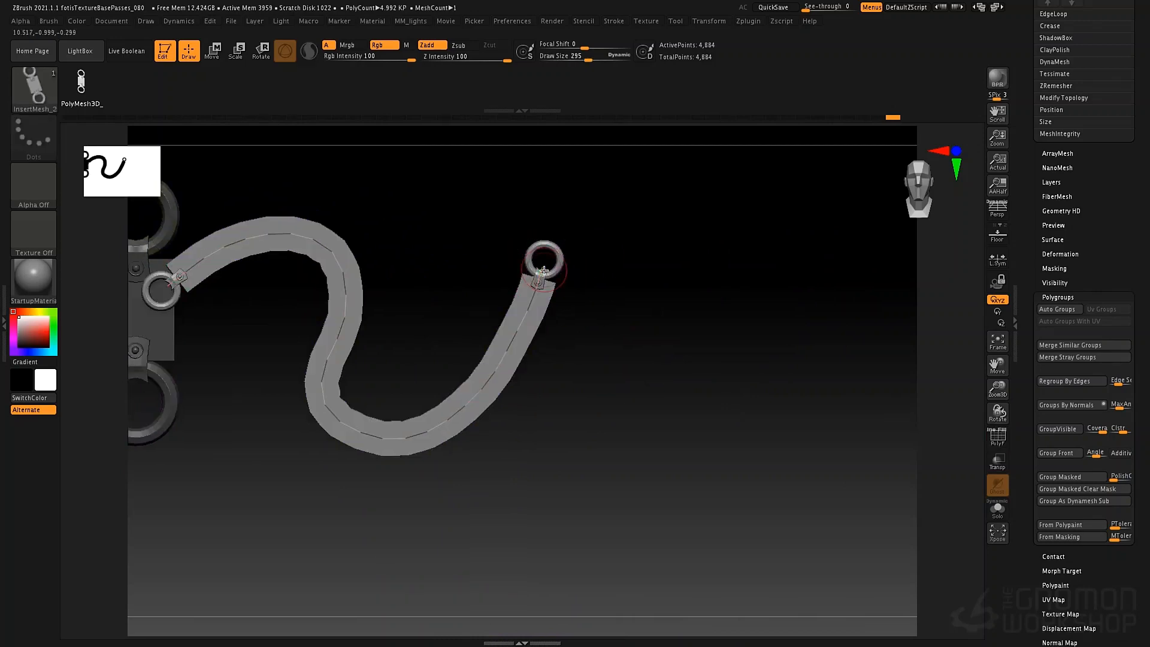
drag(769, 351, 760, 321)
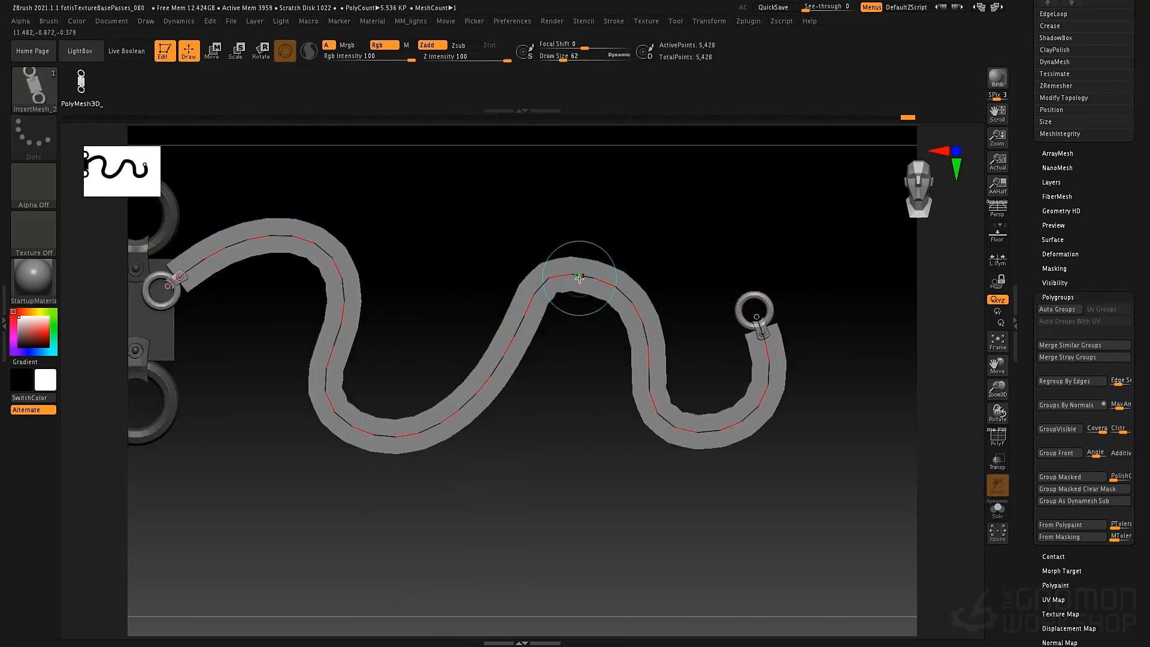
Step: Pull points along the strap curve to reshape it into a compact winding form detached from the slab
drag(578, 274, 312, 535)
drag(342, 328, 590, 287)
drag(433, 271, 264, 272)
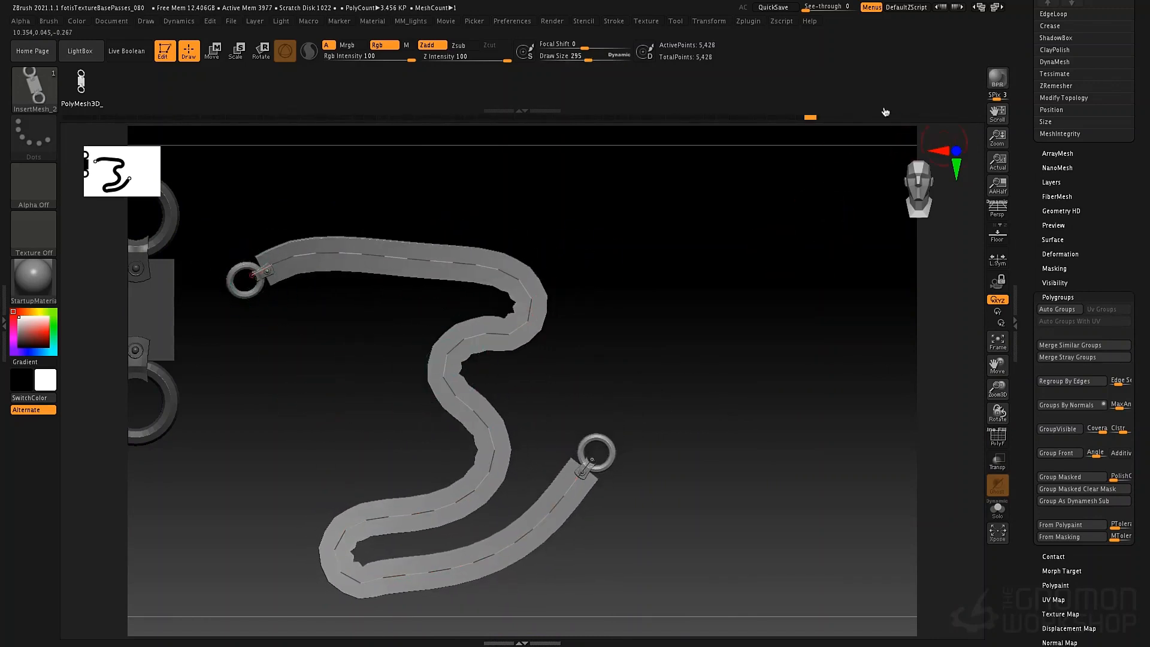
Step: Collapse the curve modifiers and enable Elastic in the strap brush's curve settings
click(614, 22)
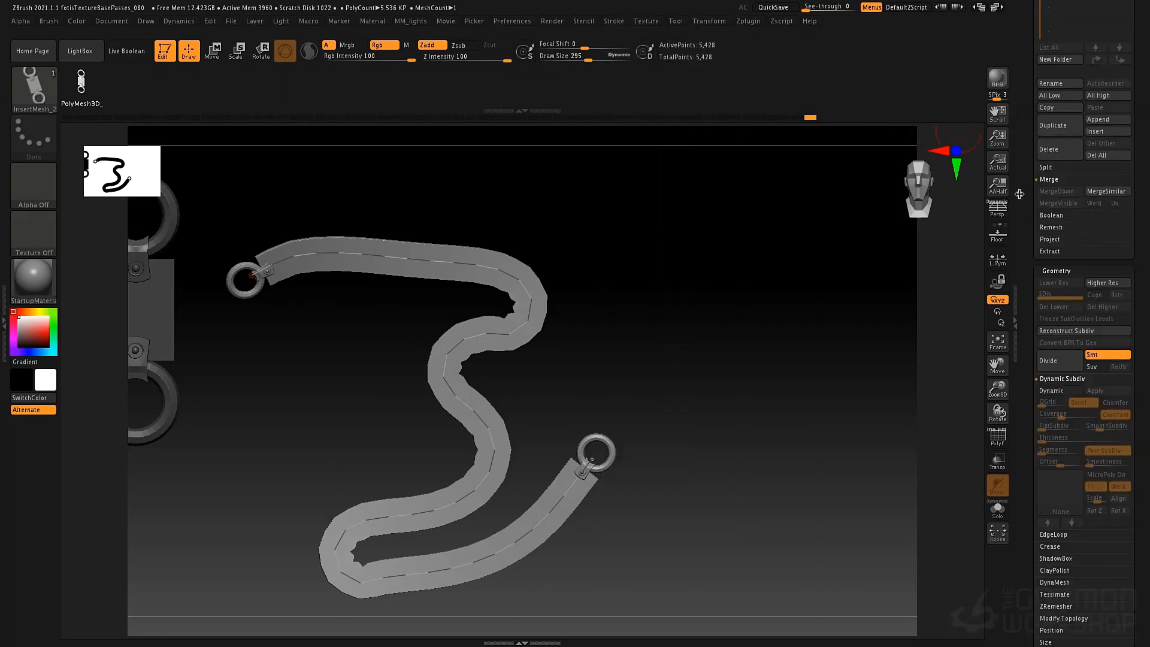
drag(1019, 194, 1022, 390)
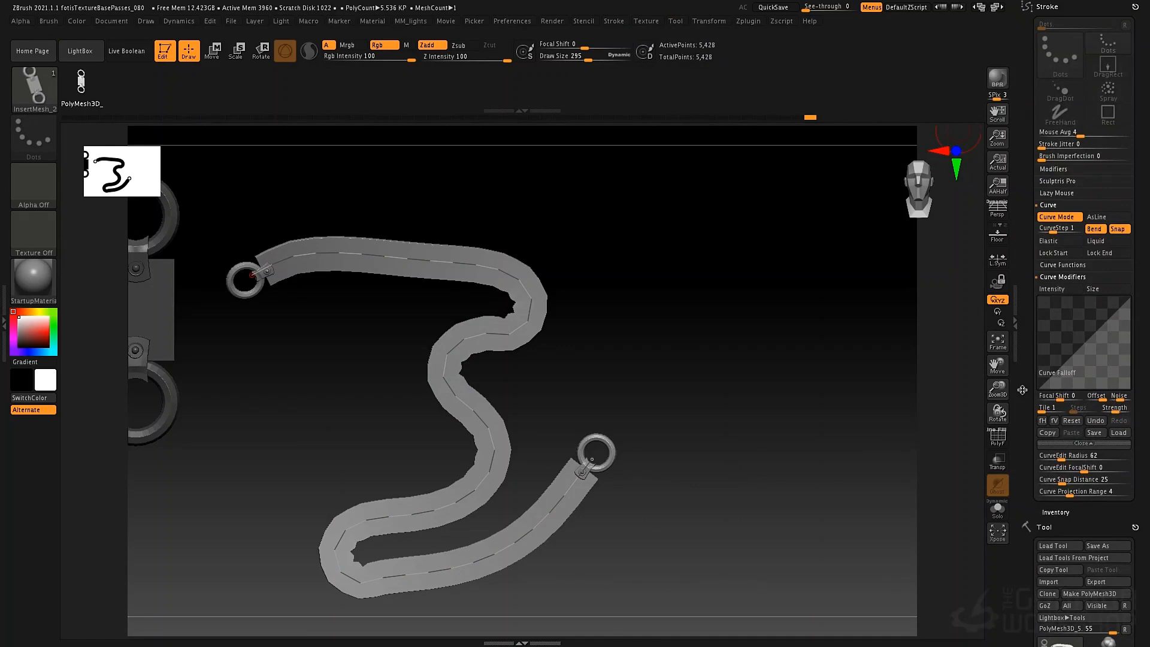
click(1057, 278)
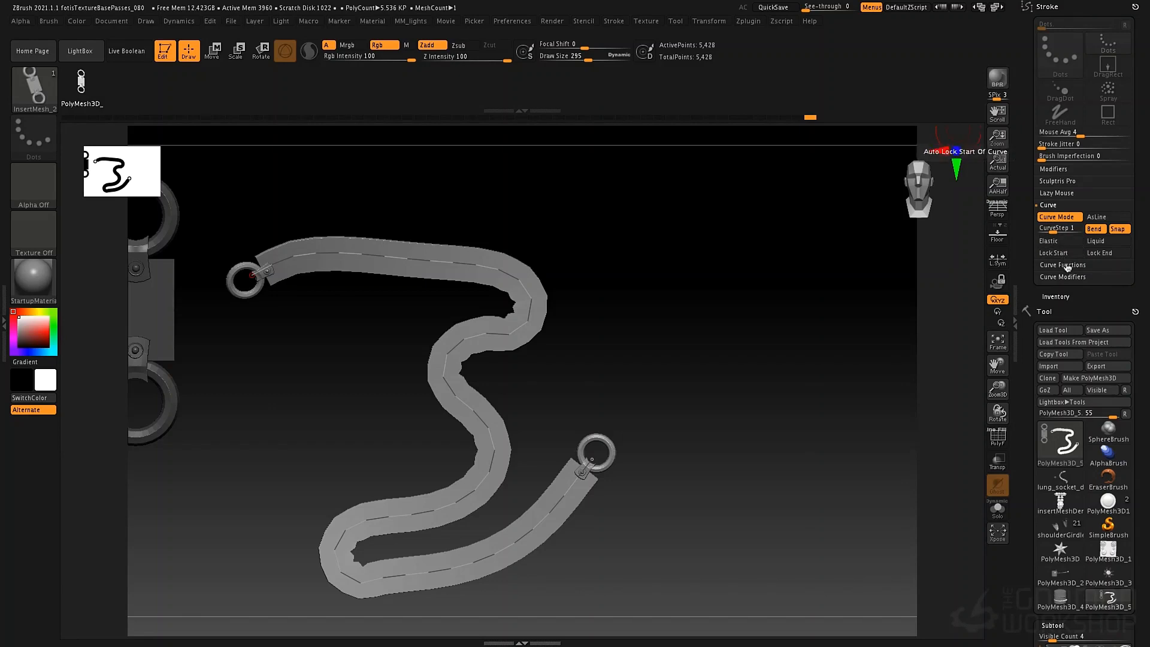
click(1060, 241)
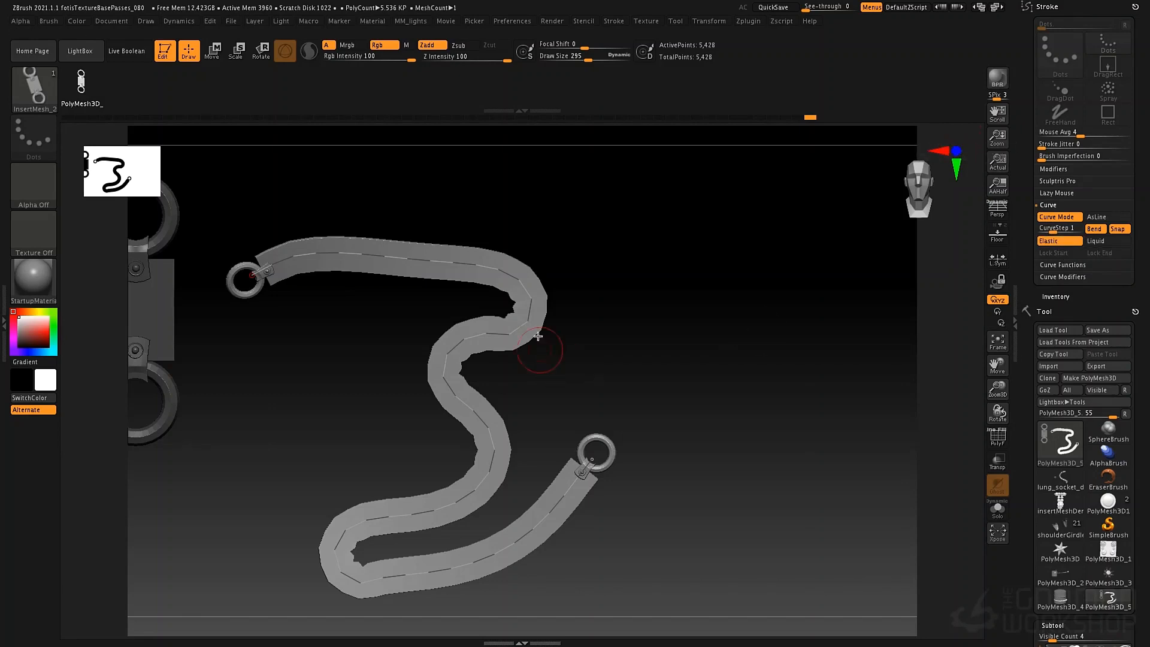
Step: Update the strap curve and pull its upper bend to reshape it with Elastic enabled
key(space)
click(531, 317)
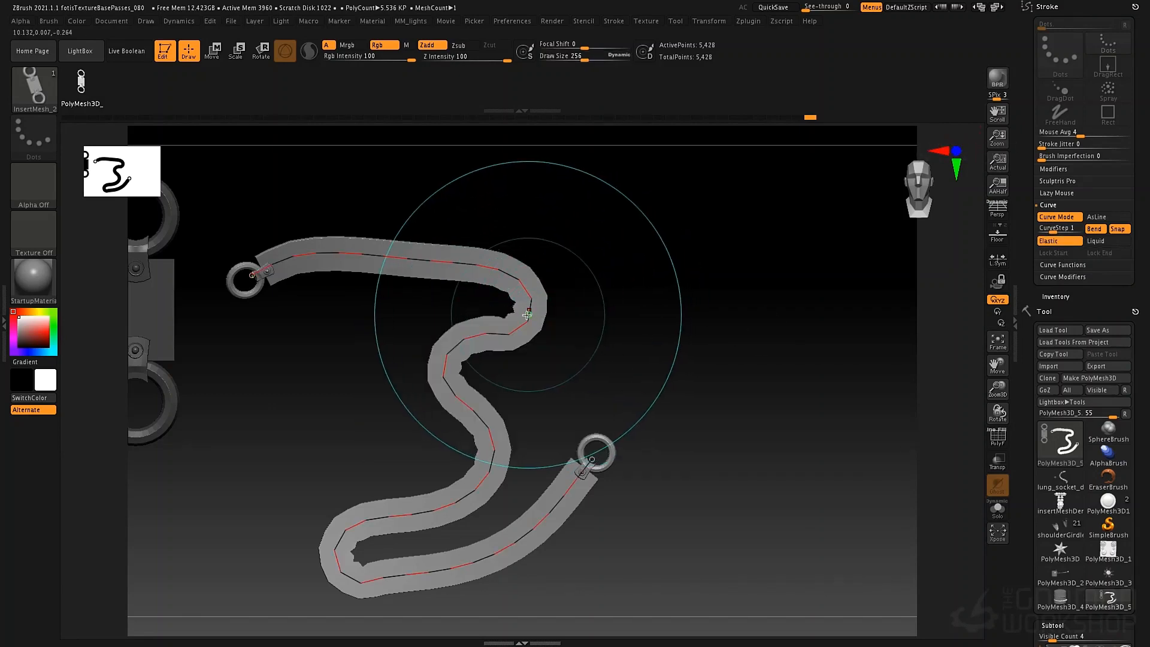
click(526, 315)
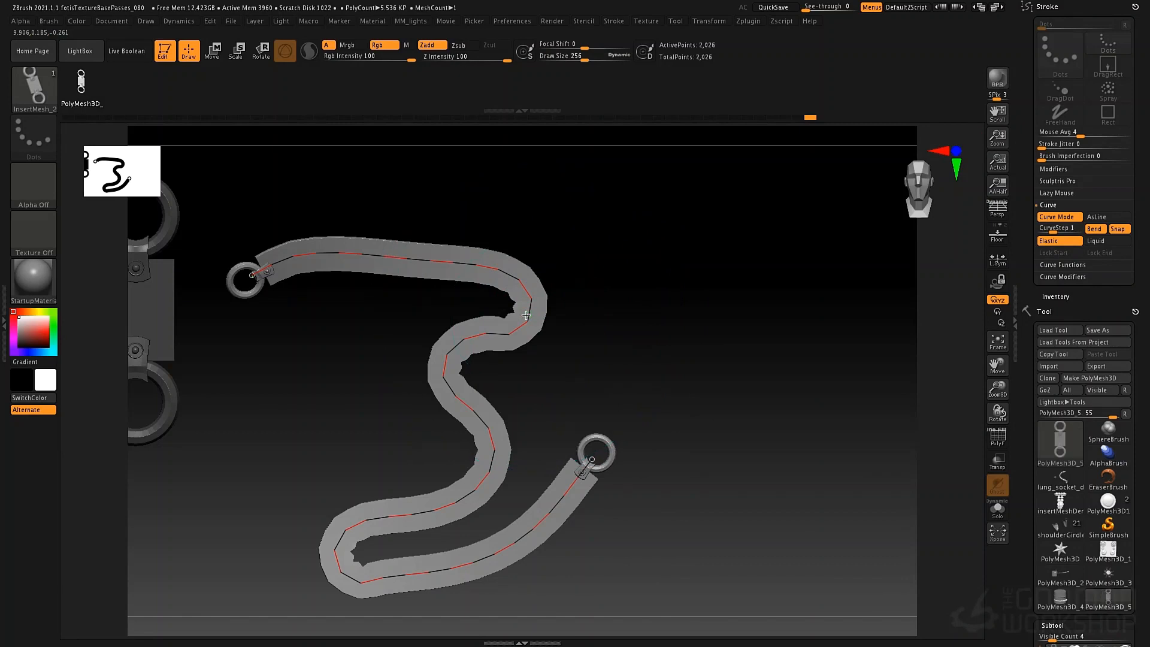
mouse_move(526, 315)
mouse_down()
mouse_move(557, 313)
mouse_move(502, 309)
mouse_move(527, 312)
mouse_up()
mouse_move(546, 315)
mouse_down()
mouse_move(531, 284)
mouse_move(490, 311)
mouse_move(531, 311)
mouse_move(562, 332)
mouse_move(526, 298)
mouse_move(503, 312)
mouse_up()
Step: Pull the strap curve at its lower bend and along the upper straight run to twist the strap
ctrl+drag(477, 487, 457, 479)
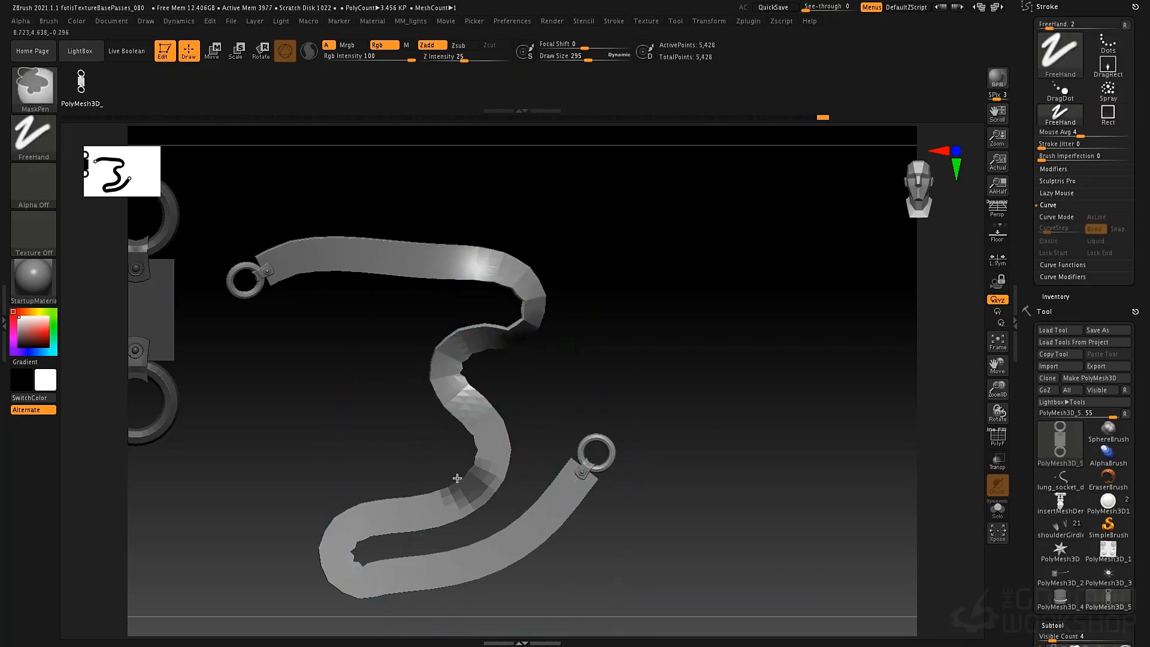
ctrl+drag(403, 433, 409, 446)
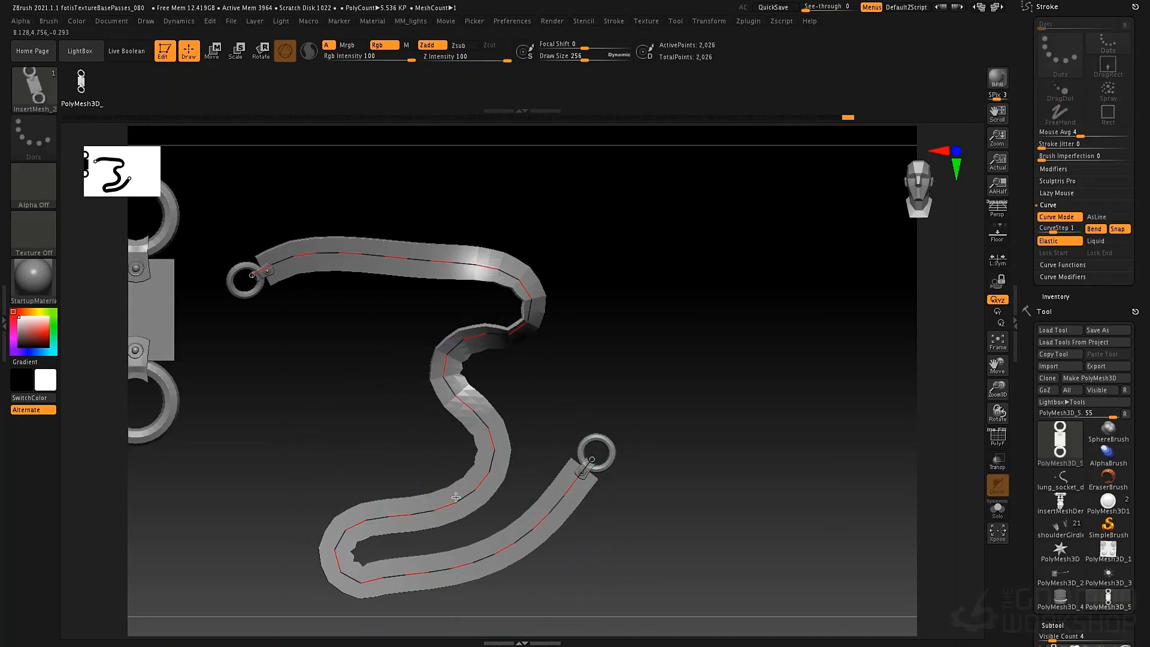
mouse_move(456, 497)
mouse_down()
mouse_move(431, 482)
mouse_move(487, 513)
mouse_move(459, 494)
mouse_up()
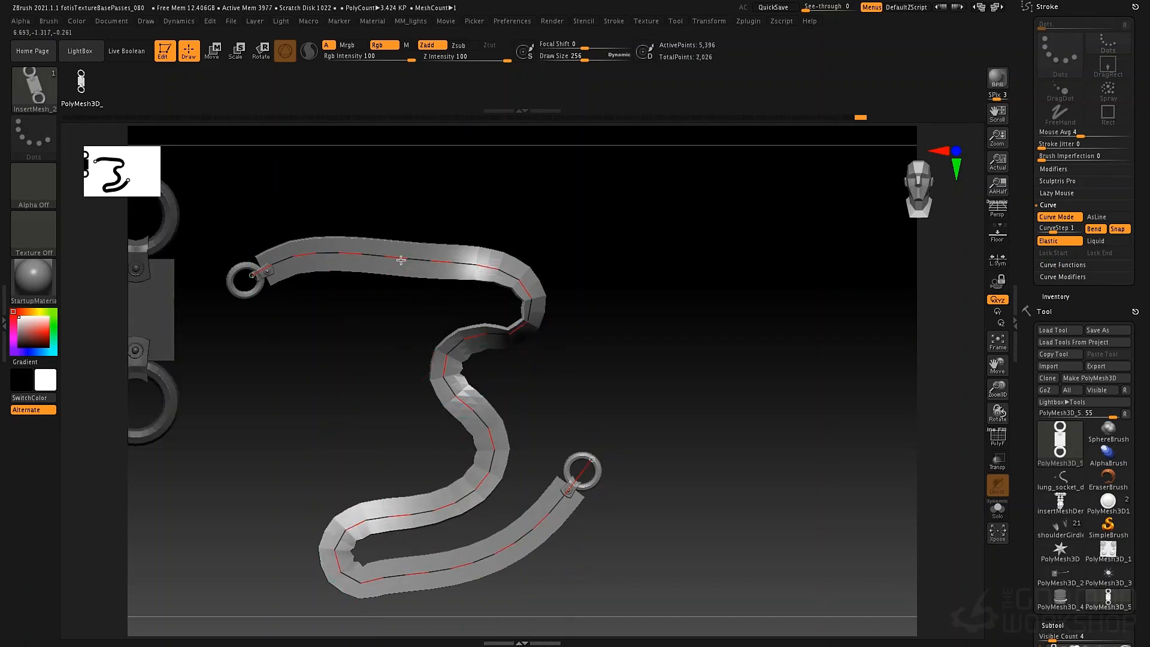
drag(400, 260, 373, 249)
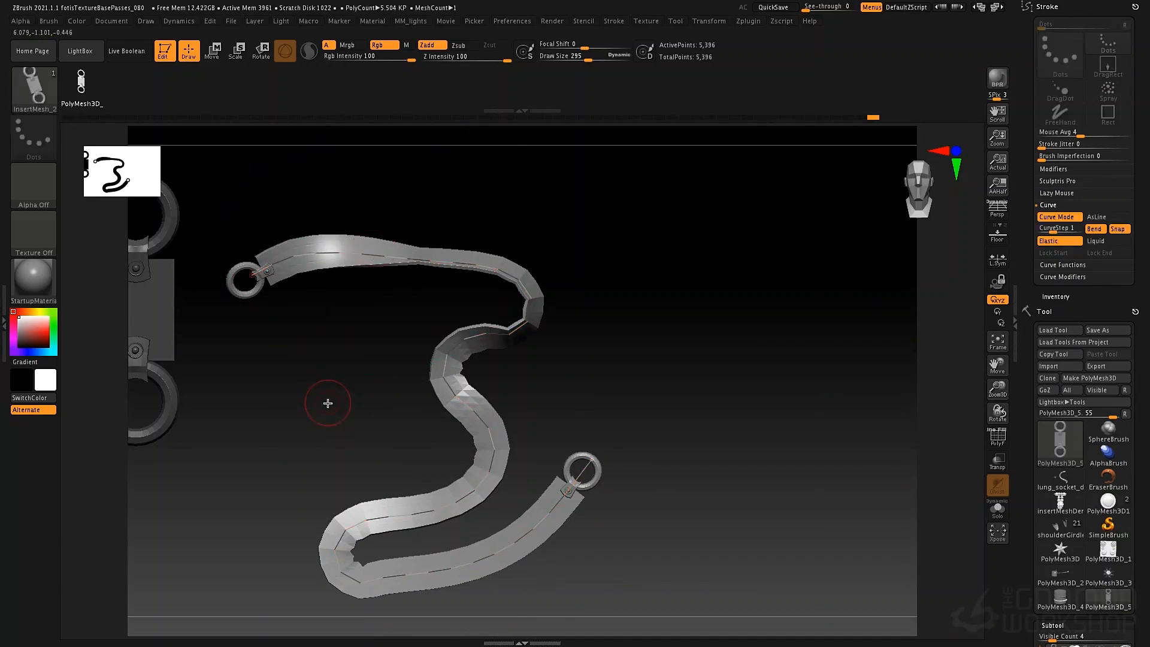
Step: Release the curve from the finished strap and subdivide its mesh once
key(shift+f)
mouse_move(328, 359)
mouse_down()
mouse_move(344, 355)
mouse_move(308, 354)
mouse_move(332, 359)
mouse_up()
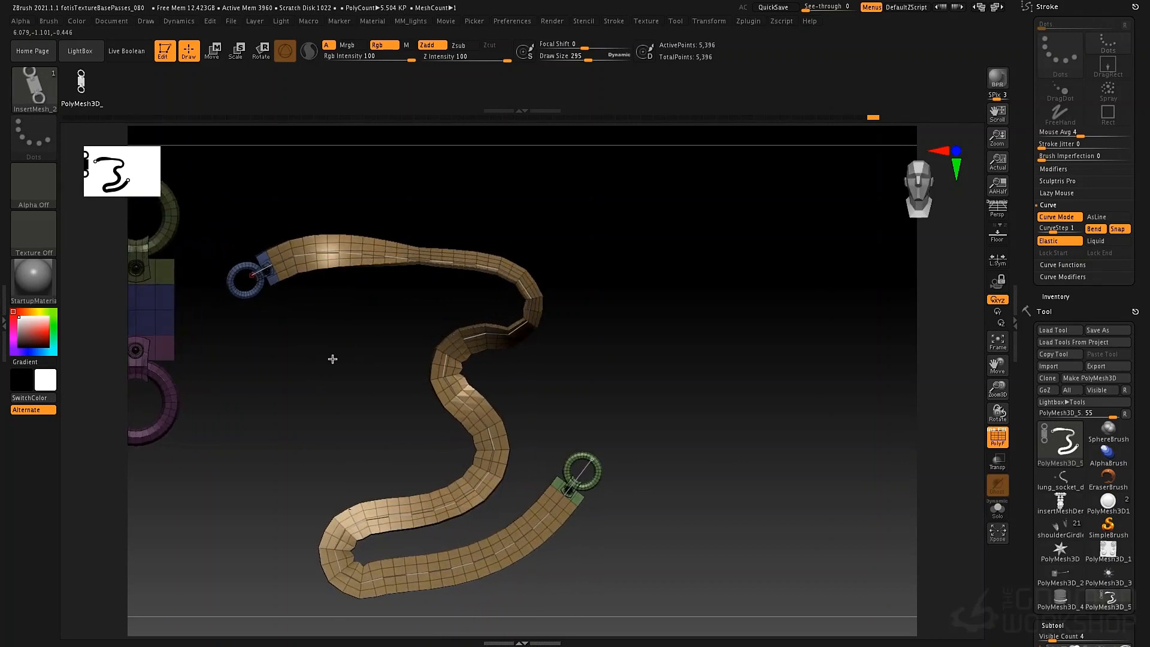
key(shift+f)
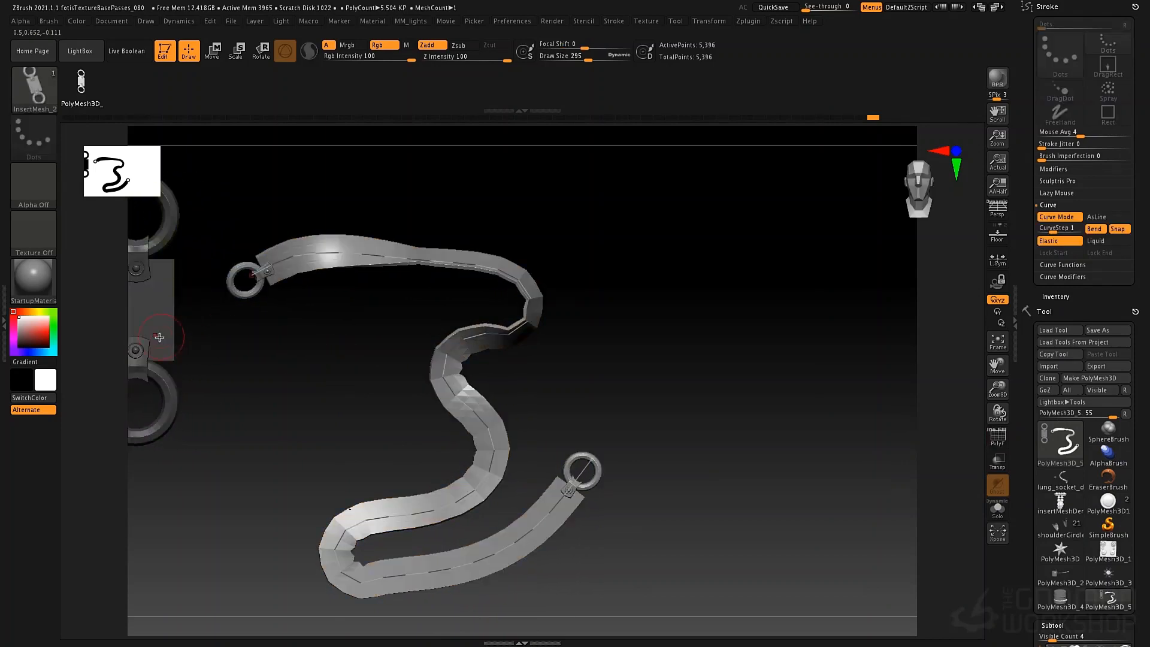
click(227, 345)
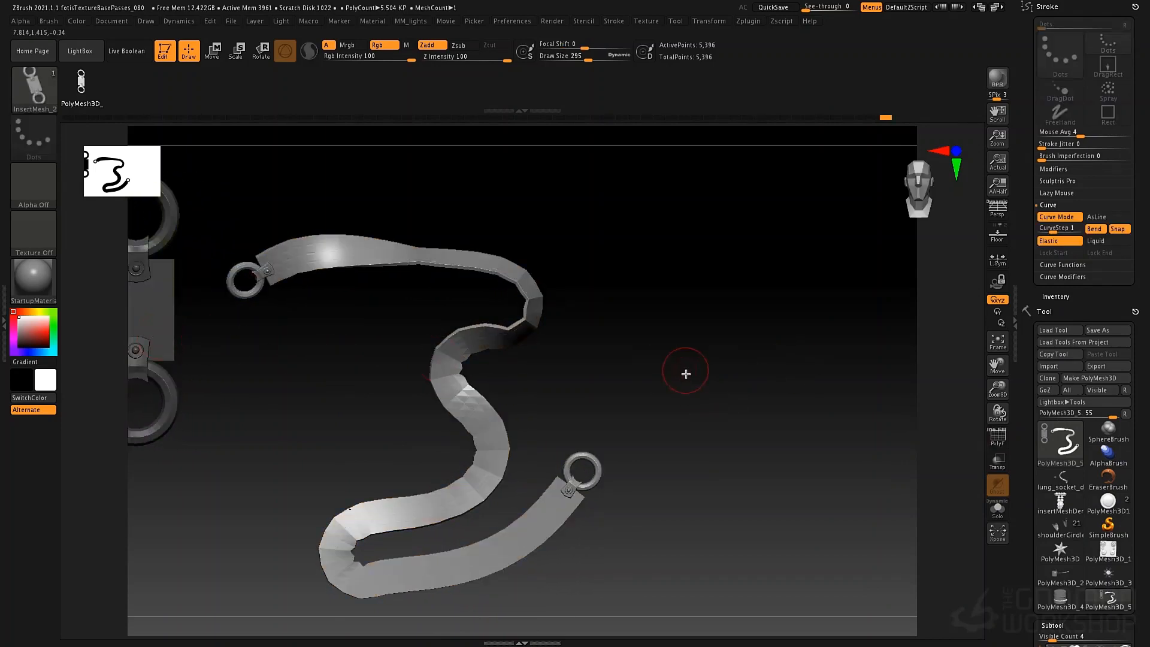
mouse_move(685, 374)
alt+mouse_down()
mouse_move(618, 349)
mouse_move(719, 362)
mouse_move(775, 356)
mouse_move(768, 349)
alt+mouse_up()
key(ctrl)
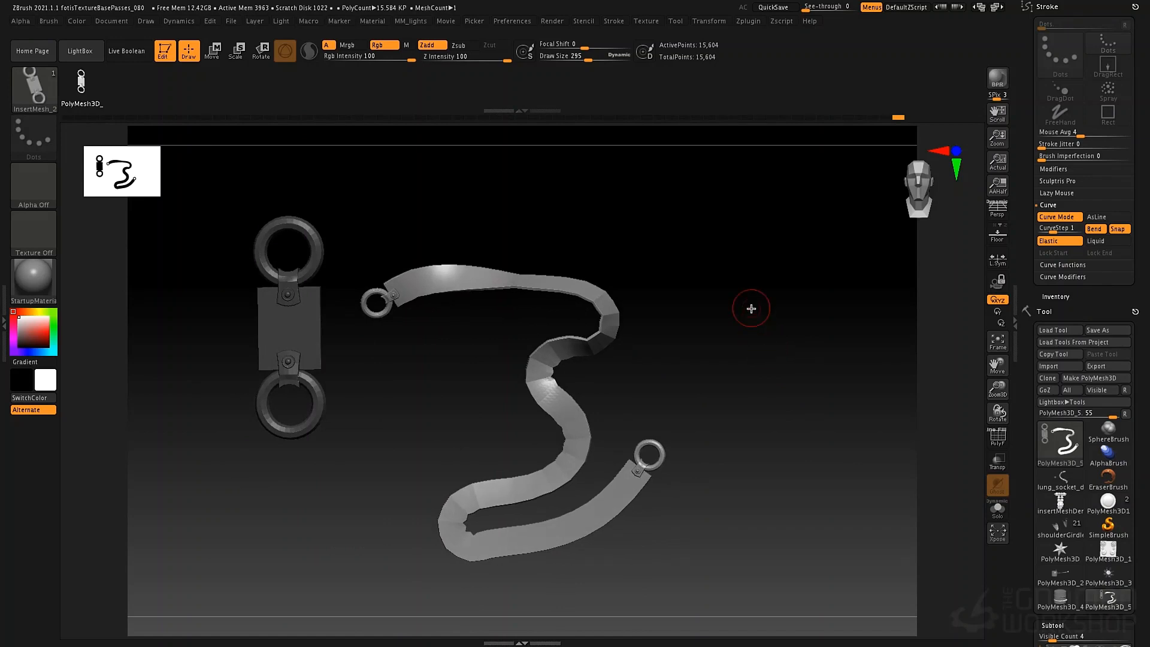
drag(720, 308, 723, 310)
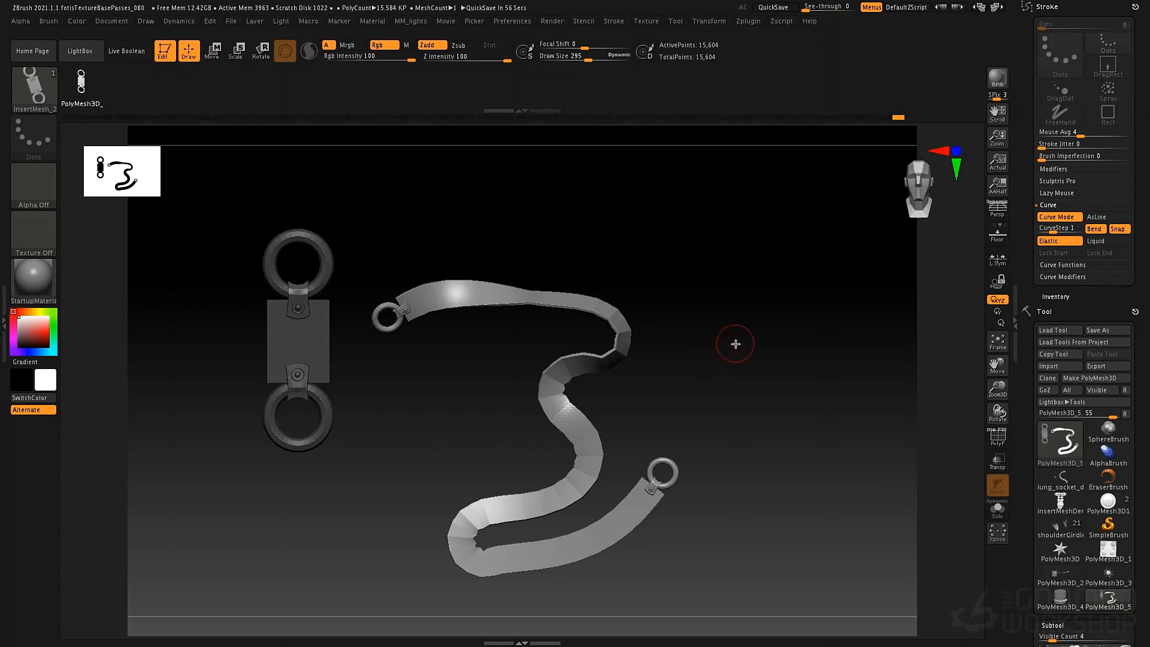
Step: Undo the subdivision, the curve edits and the strap itself until only the original slab with its tabs and rings remains
click(45, 23)
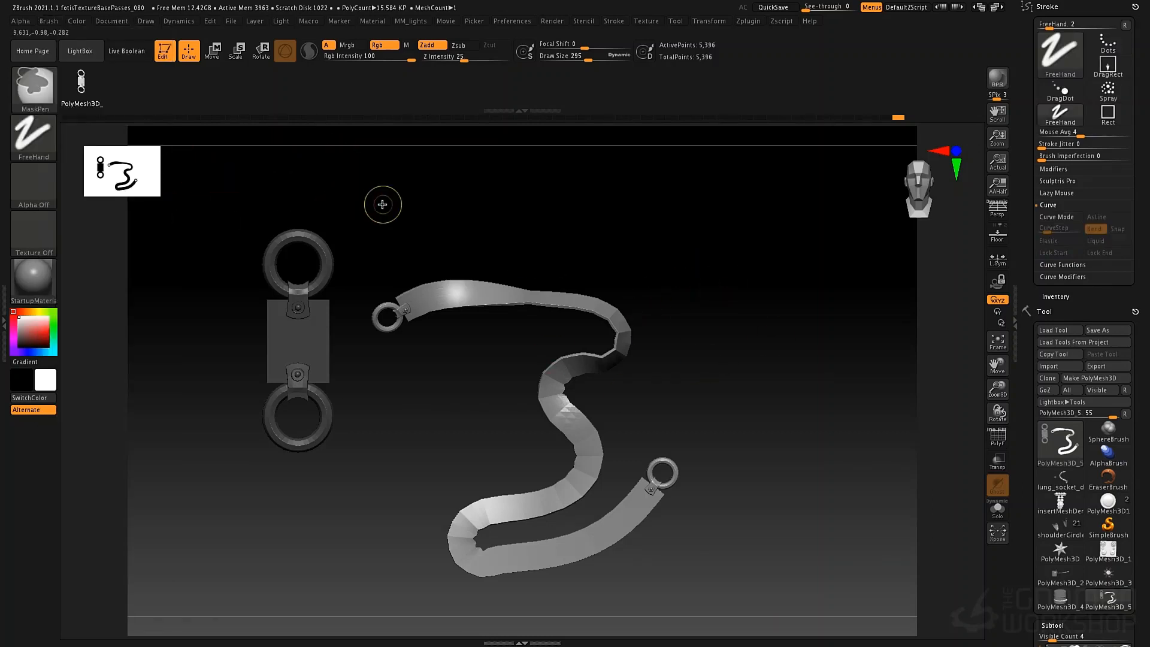
key(ctrl+z)
key(ctrl+z)
key(ctrl+z)
key(ctrl+z)
key(ctrl+z)
key(ctrl+z)
key(ctrl+z)
key(ctrl+z)
key(ctrl+z)
key(ctrl+z)
key(ctrl+z)
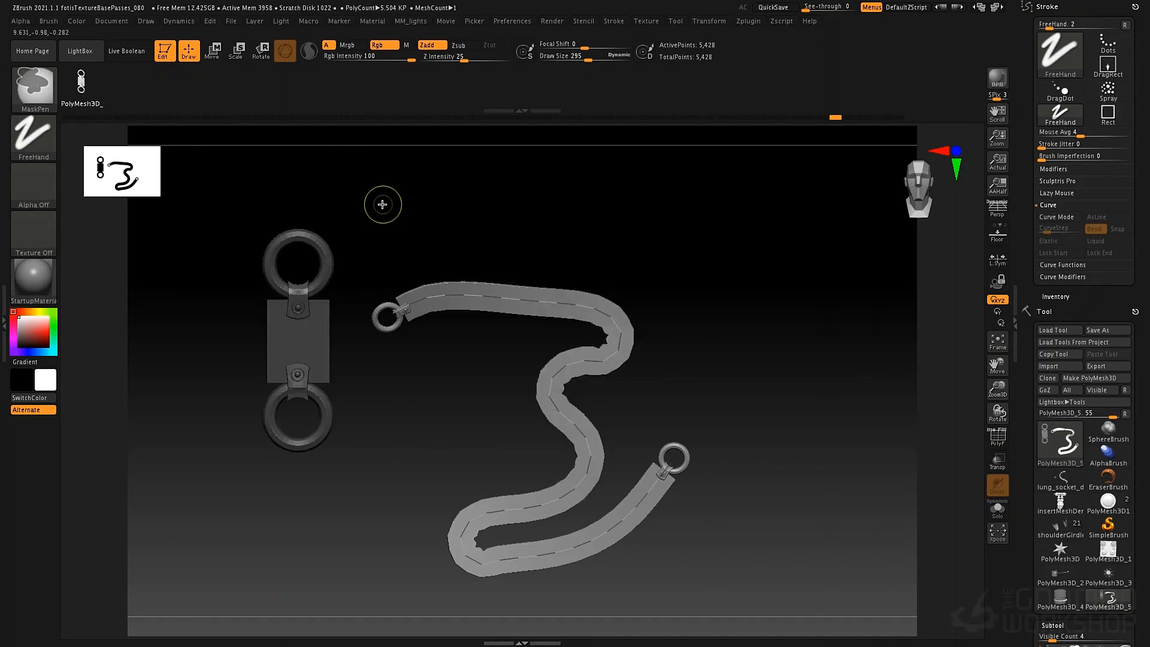
key(ctrl+z)
key(ctrl+z)
key(ctrl+z)
key(ctrl+z)
key(ctrl+z)
key(ctrl+z)
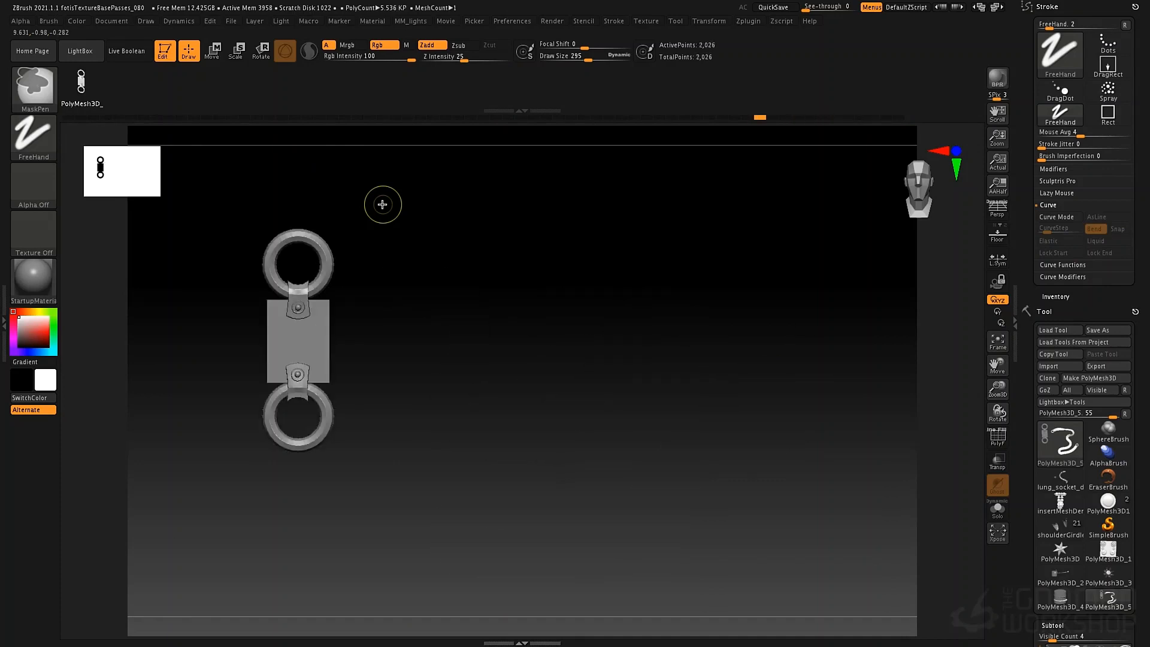
key(ctrl+z)
key(ctrl+z)
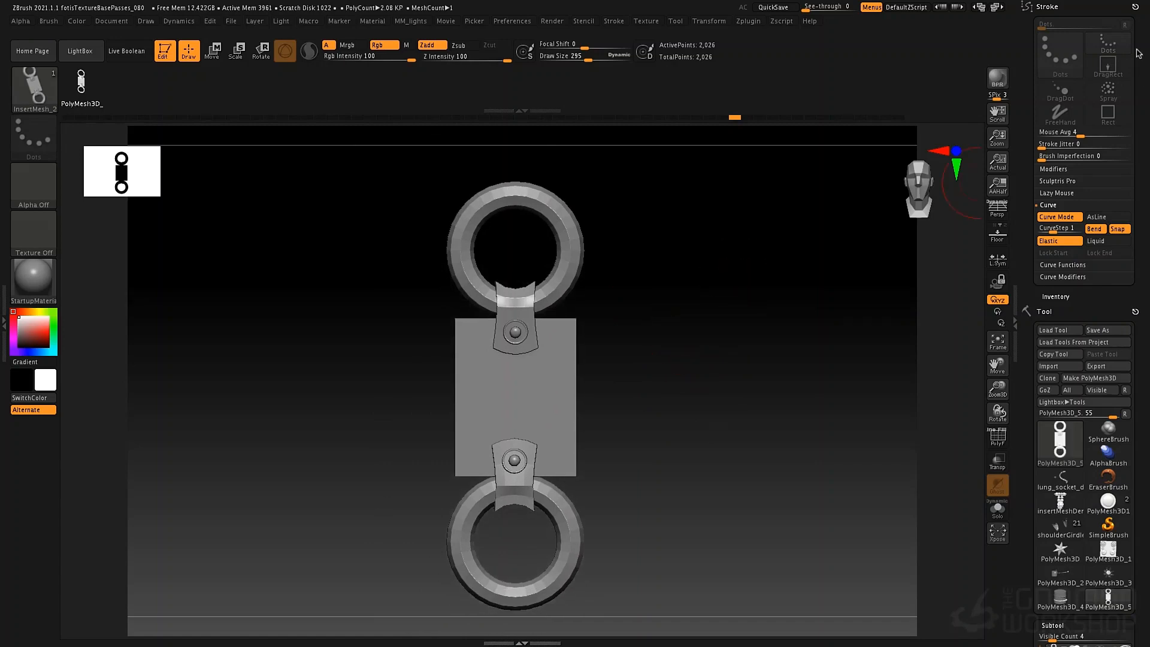
Step: Save the slab tool as beltCurveTool and the strap brush as beltIMM_Curve
click(1134, 8)
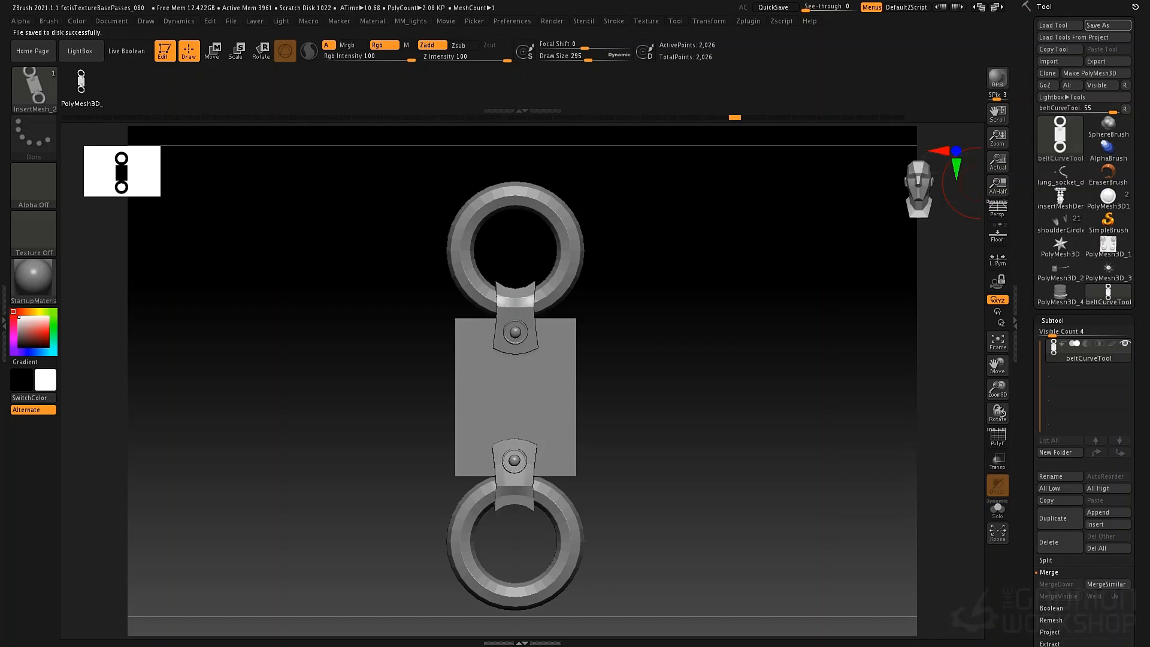
click(51, 23)
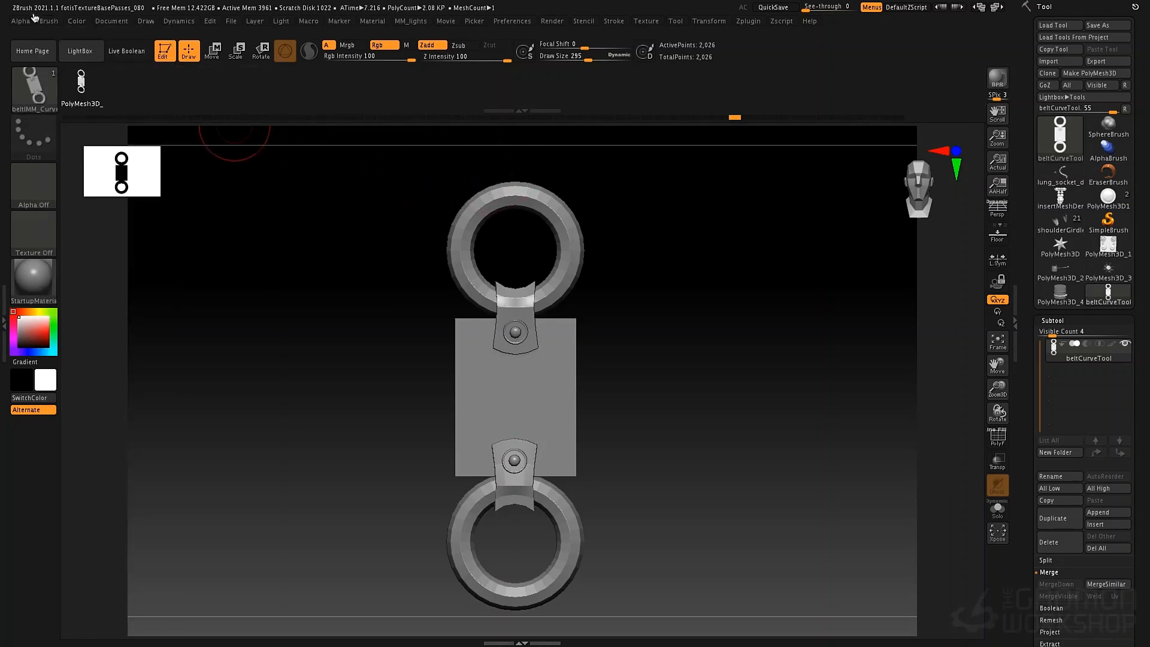
click(51, 24)
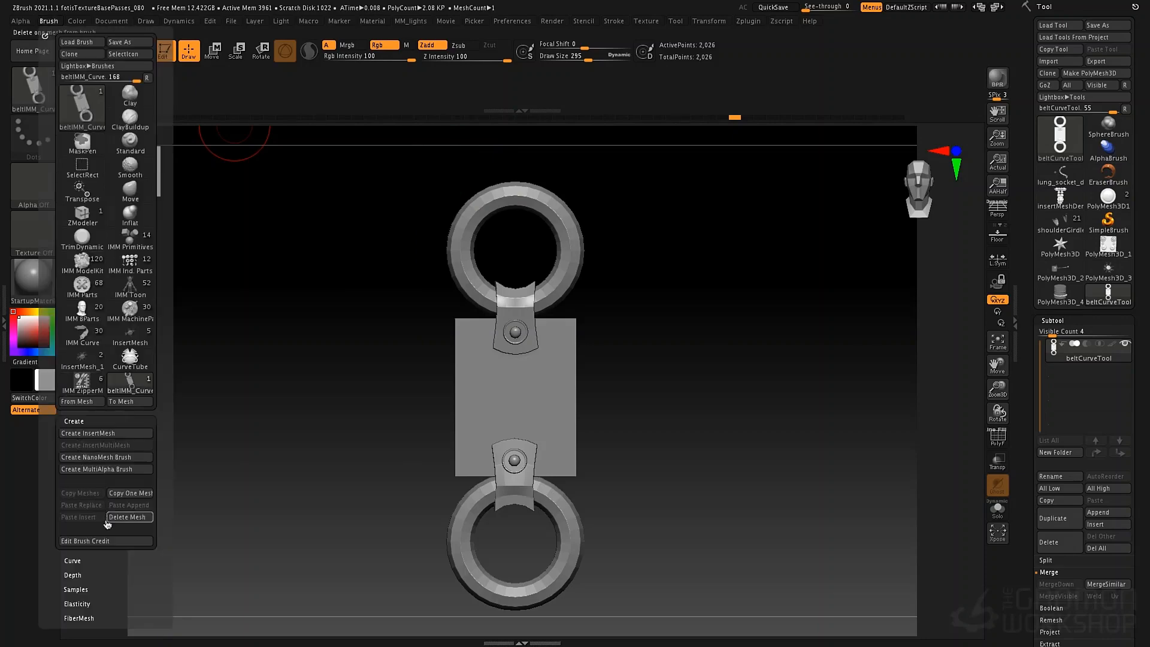
scroll(113, 552, down, 5)
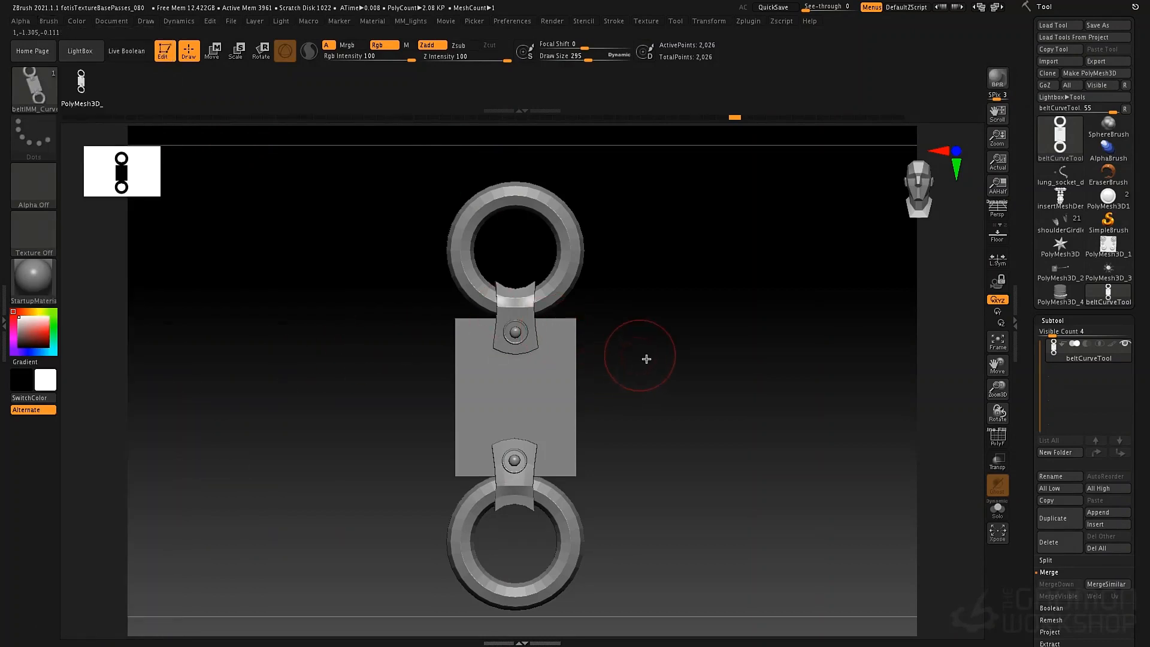
Step: Switch the active tool from the belt slab to the shoulderGirdle_031 skeleton
alt+drag(651, 360, 694, 350)
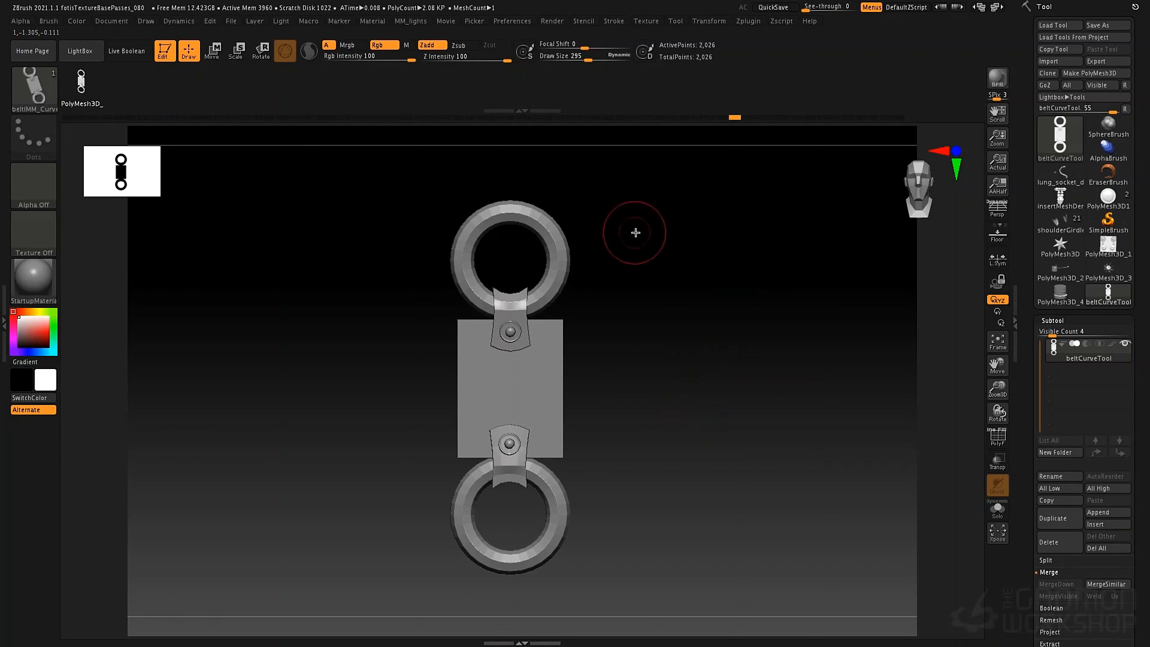
mouse_move(721, 246)
alt+mouse_down()
mouse_move(726, 260)
mouse_move(730, 251)
alt+mouse_up()
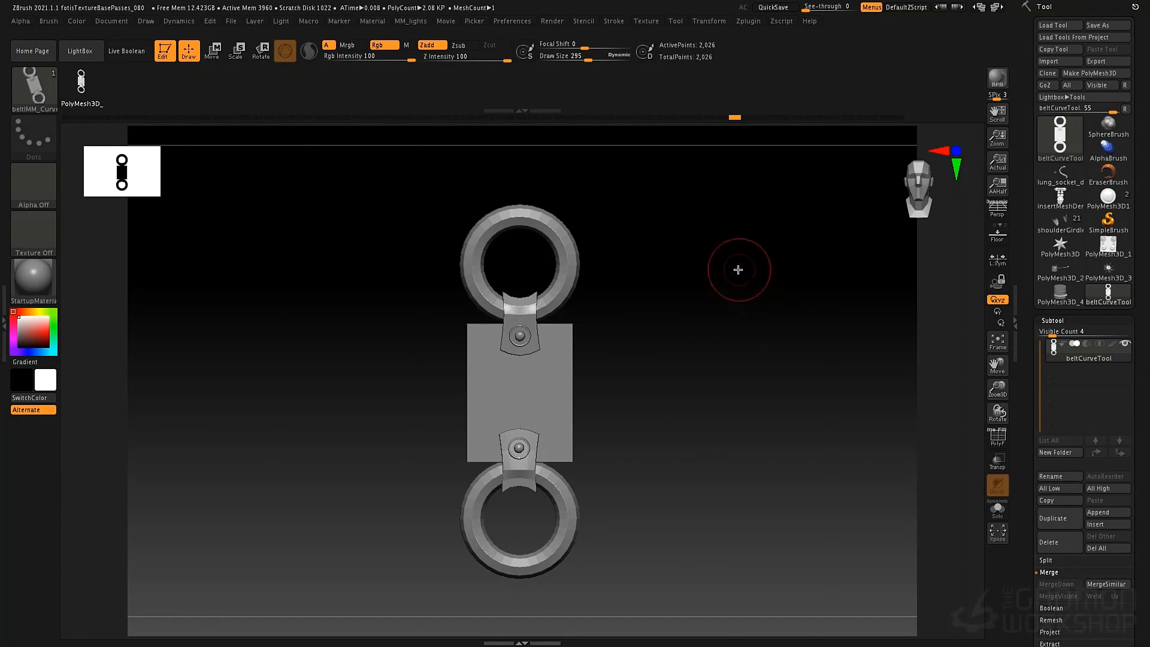
click(1059, 223)
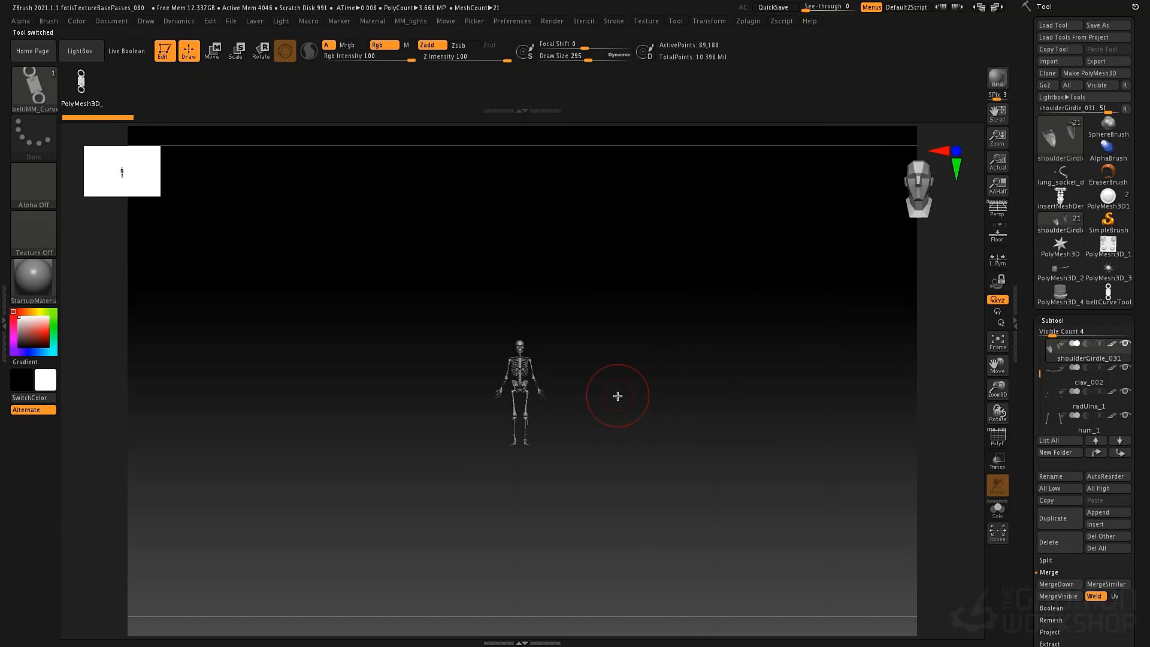
Step: Create an InsertMultiMesh brush from the subtools of the full skeleton
key(f)
key(f)
alt+drag(733, 342, 727, 367)
drag(1040, 373, 1036, 369)
mouse_move(641, 321)
alt+mouse_down()
mouse_move(680, 298)
mouse_move(725, 307)
alt+mouse_up()
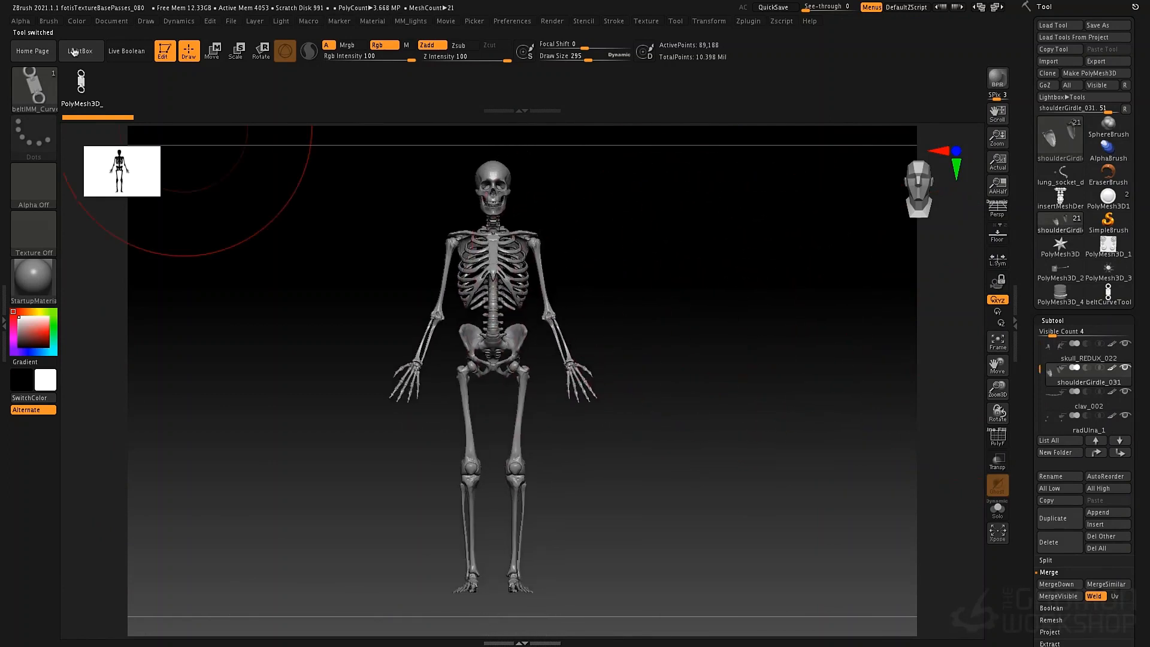
click(53, 23)
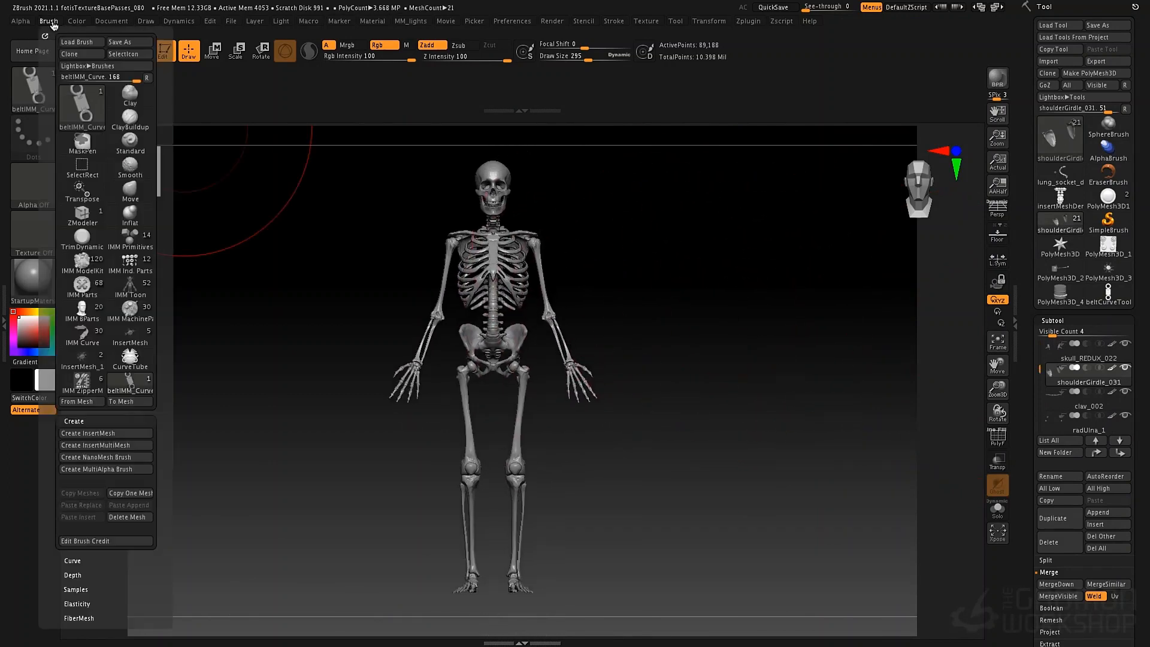
click(110, 446)
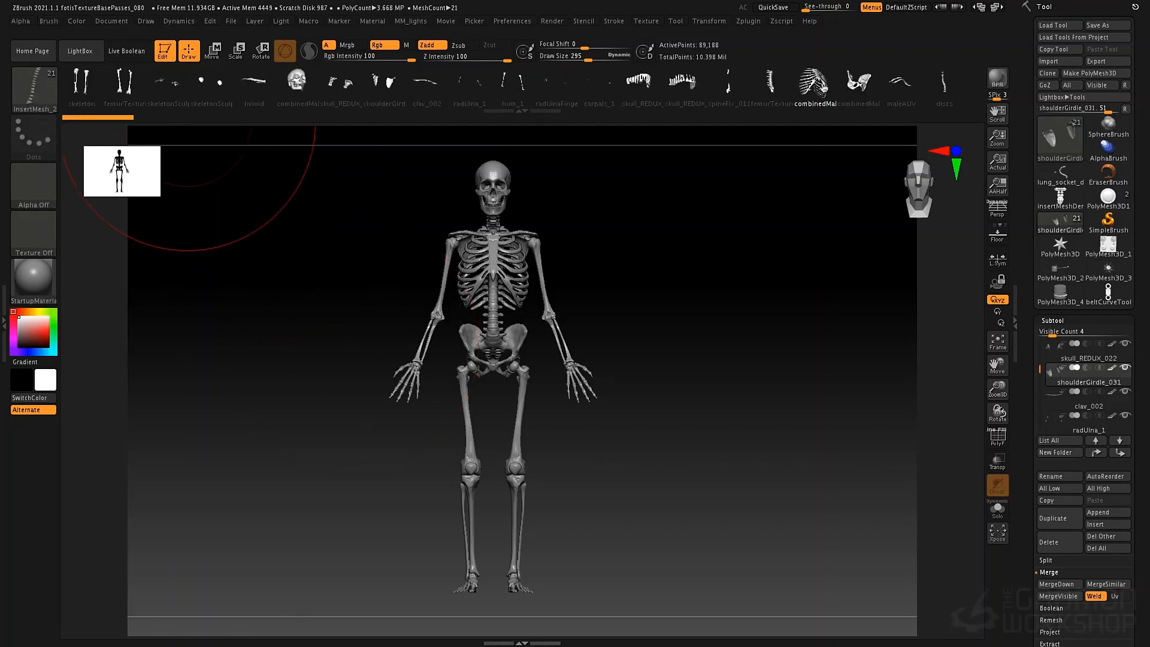
Step: Switch to the PolyMesh3D star and insert the rib cage and the skull onto it with the new brush
click(1060, 246)
drag(497, 374, 520, 514)
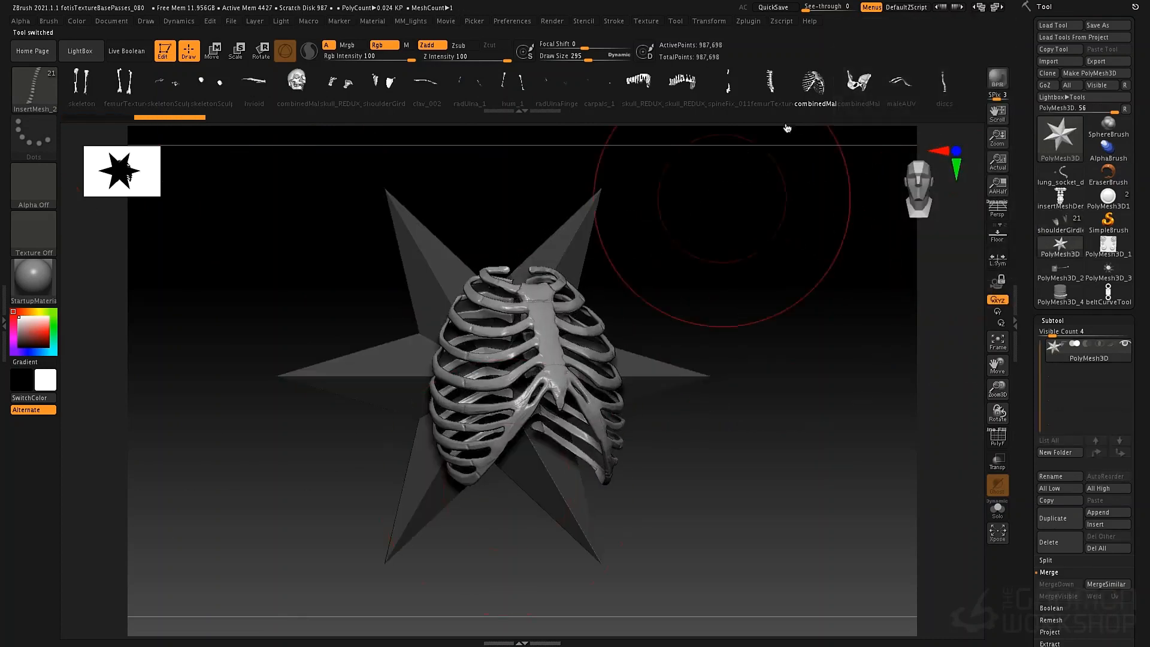
click(297, 81)
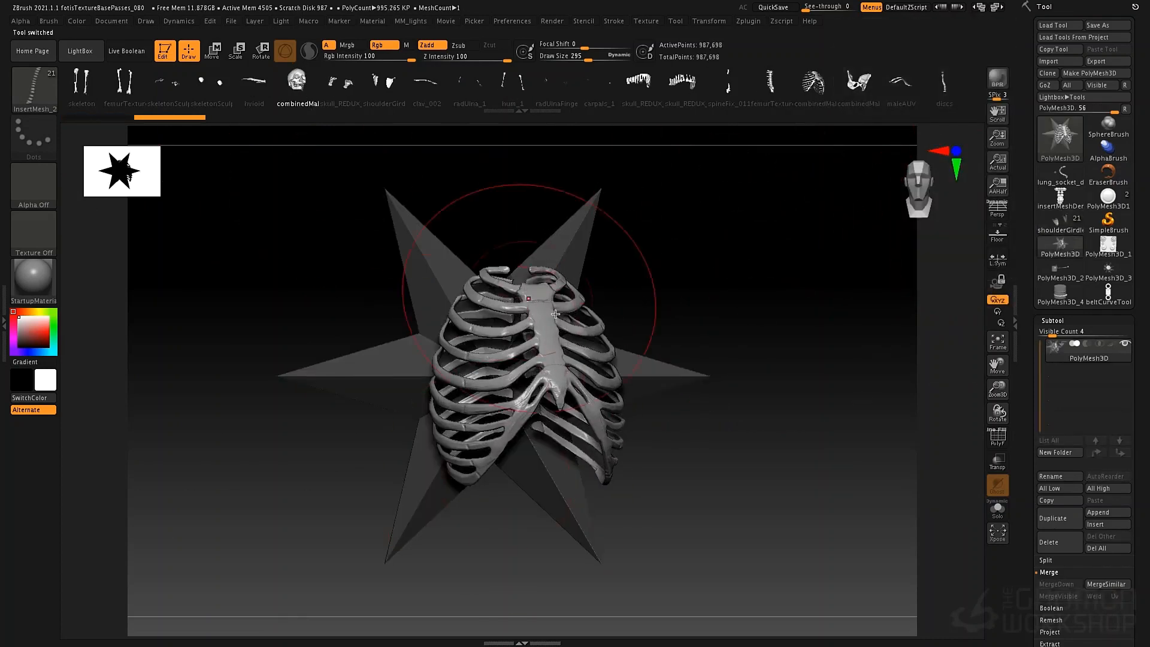
drag(566, 327, 581, 350)
drag(685, 262, 846, 244)
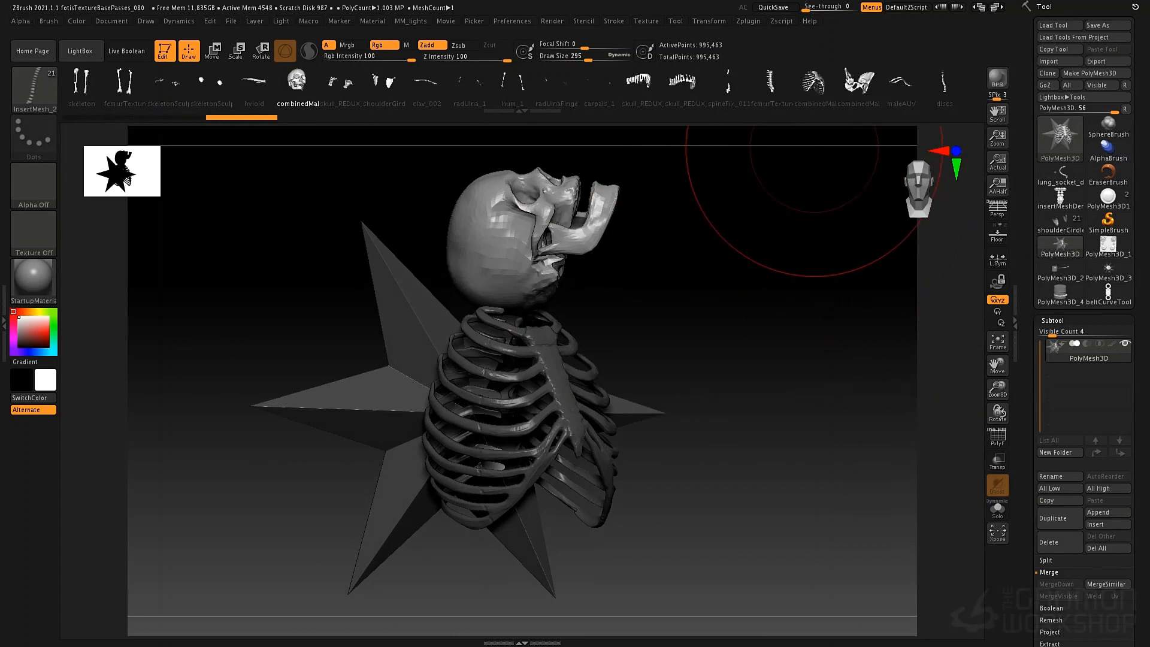
Step: Insert the pelvis, the small rounded skeleton pieces and the spine segment onto the star and rib cage
click(858, 81)
mouse_move(393, 370)
mouse_down()
mouse_move(448, 465)
mouse_move(440, 492)
mouse_up()
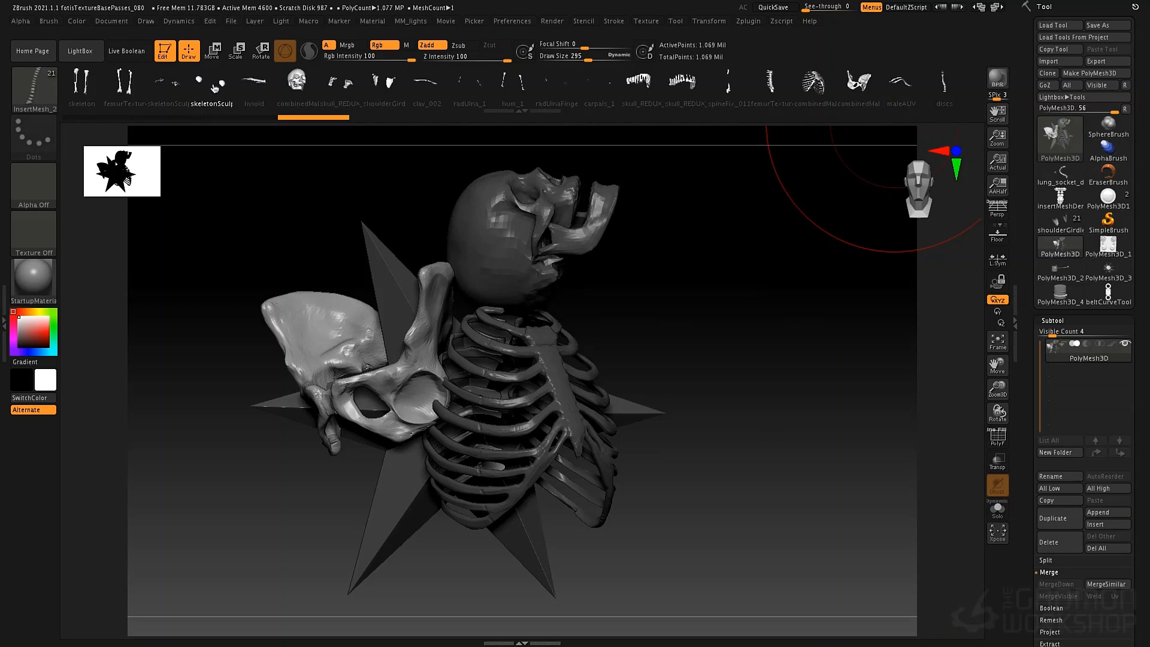
drag(419, 390, 448, 413)
alt+drag(652, 324, 570, 339)
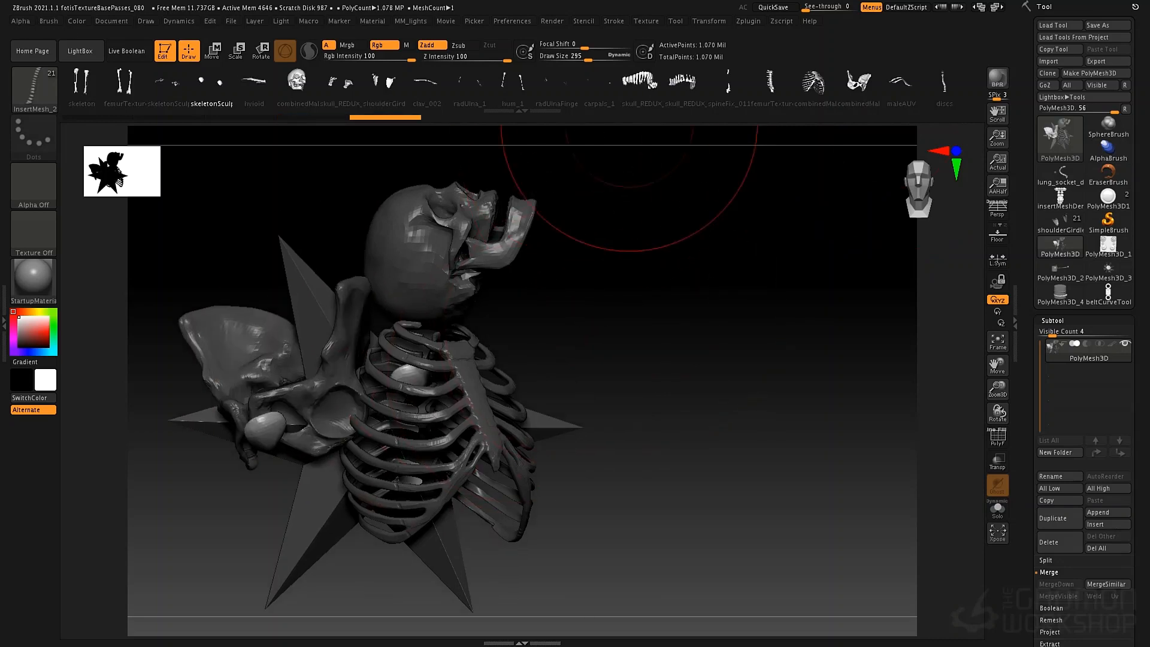
click(636, 85)
drag(411, 344, 407, 395)
drag(540, 360, 559, 304)
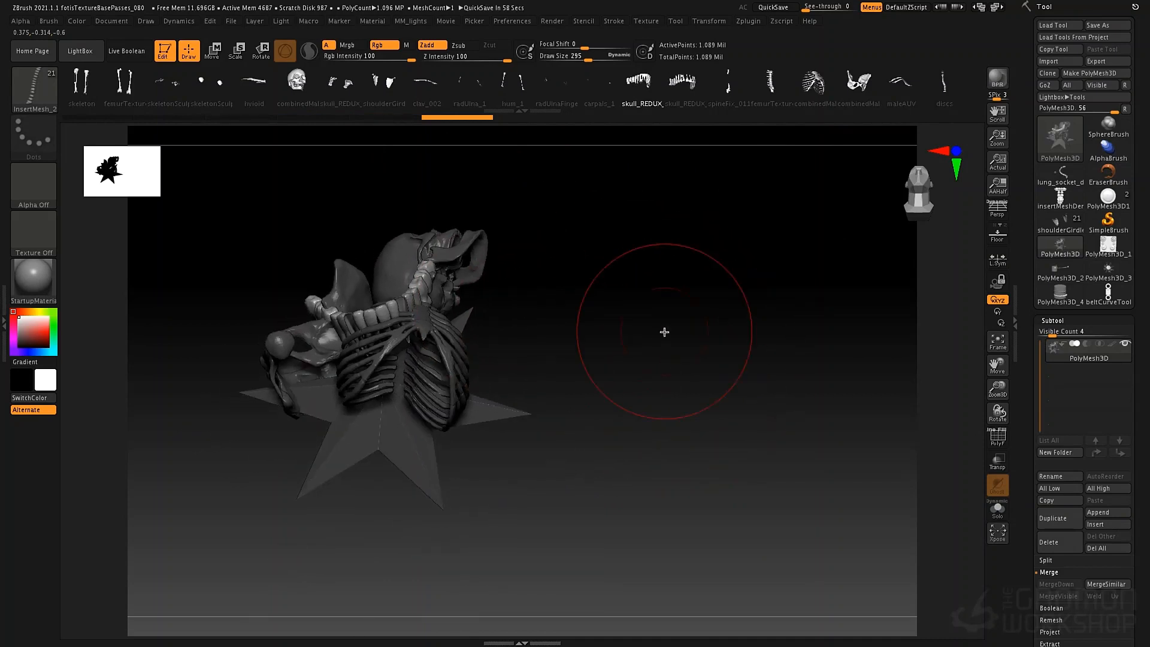
Step: Undo all the inserted bones so that only the star remains
key(ctrl)
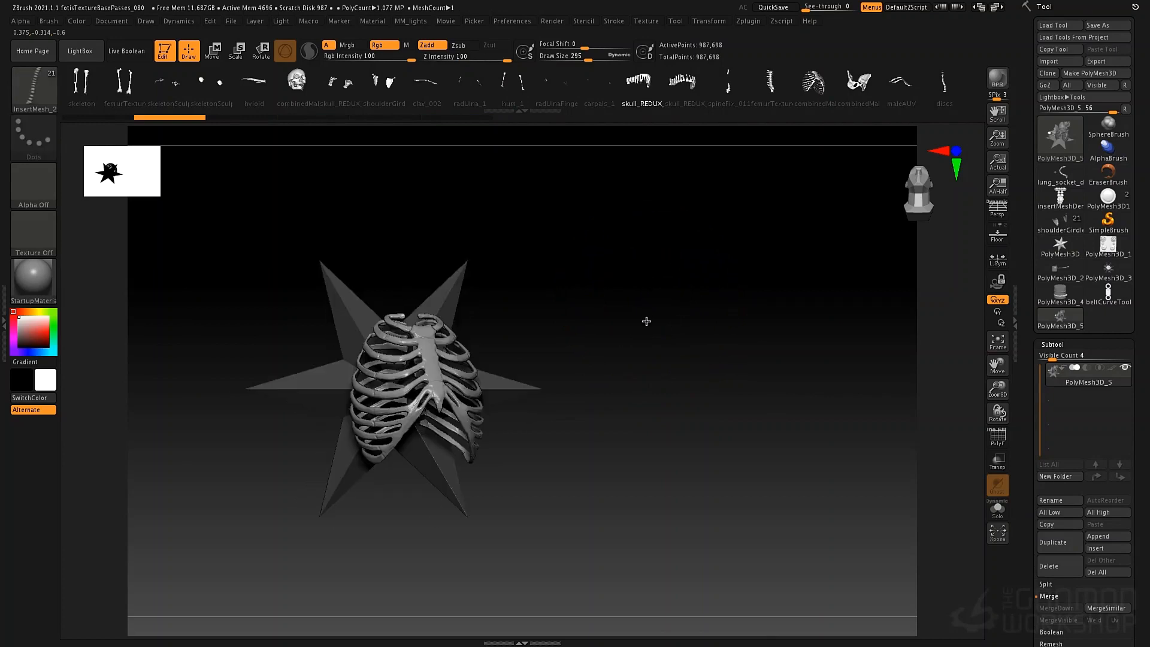
alt+drag(621, 334, 721, 349)
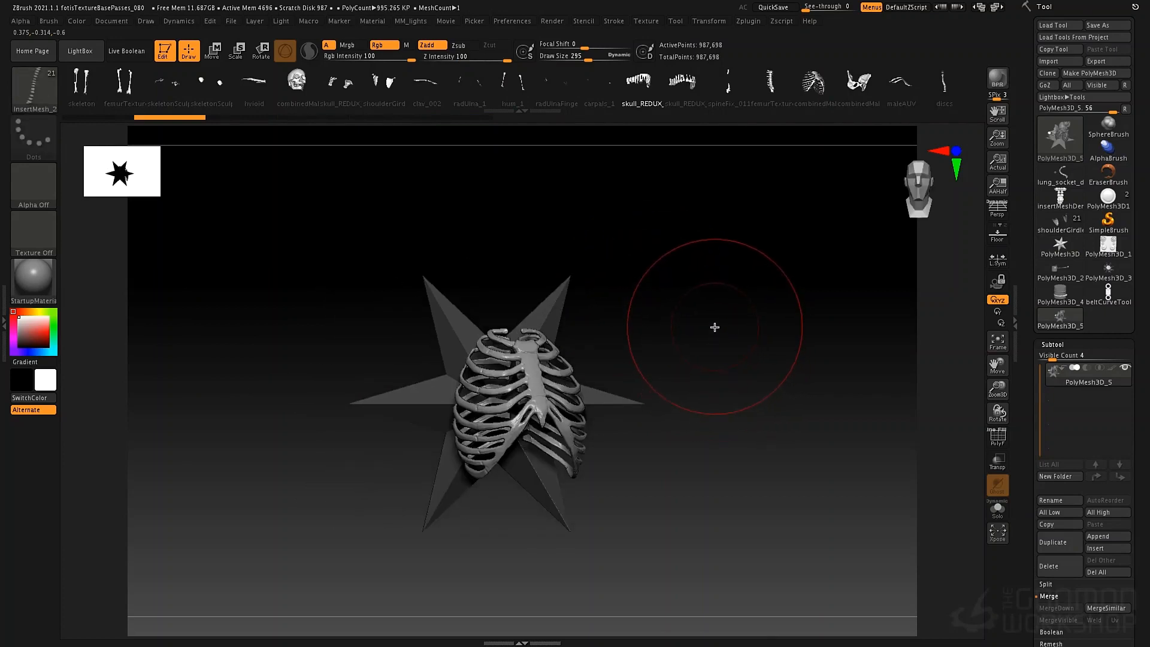
key(ctrl+z)
alt+drag(712, 284, 700, 260)
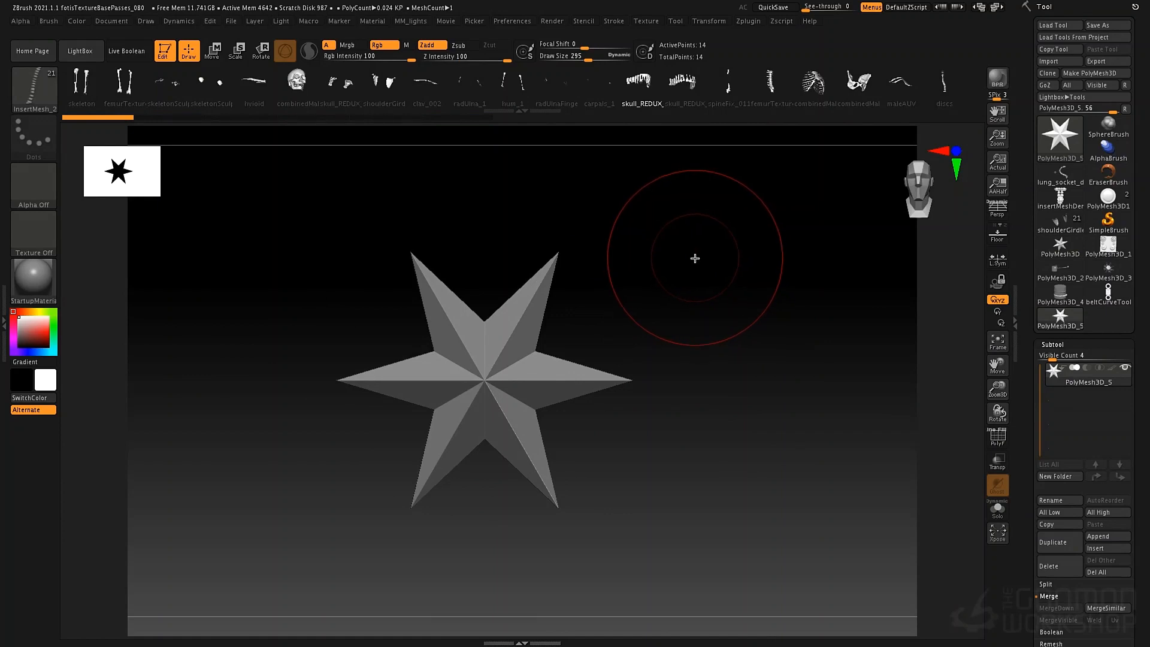
alt+drag(694, 302, 723, 287)
alt+drag(723, 287, 744, 290)
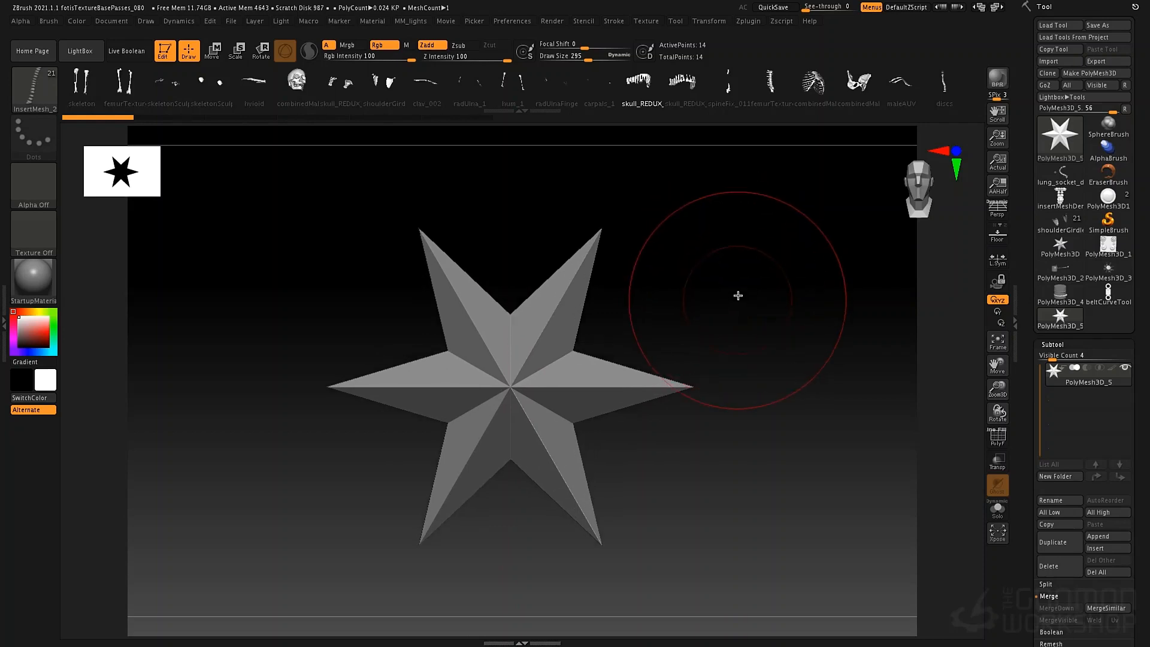
Step: Clear the canvas and reinitialize ZBrush to its default state
key(ctrl+n)
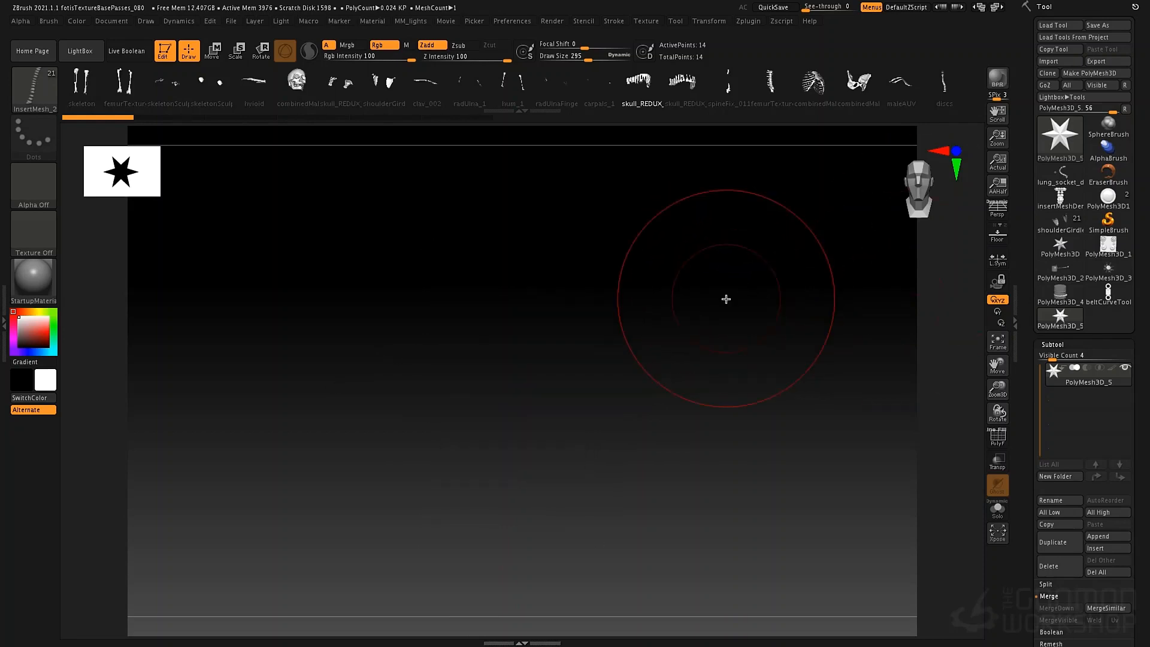
drag(689, 262, 698, 257)
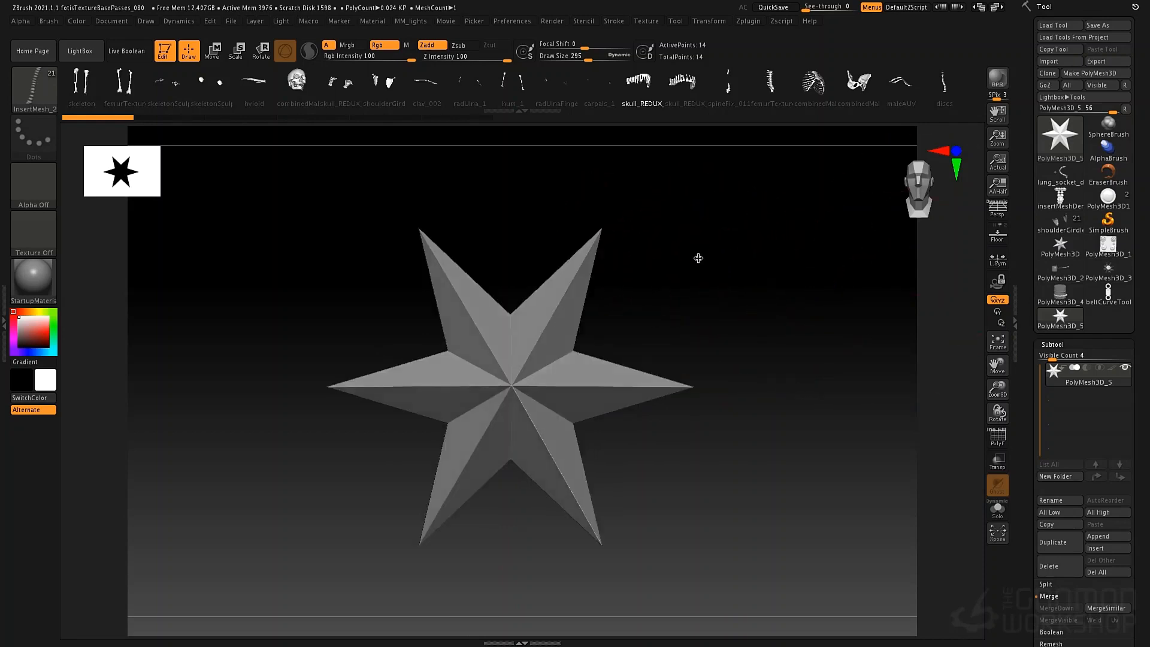
click(518, 24)
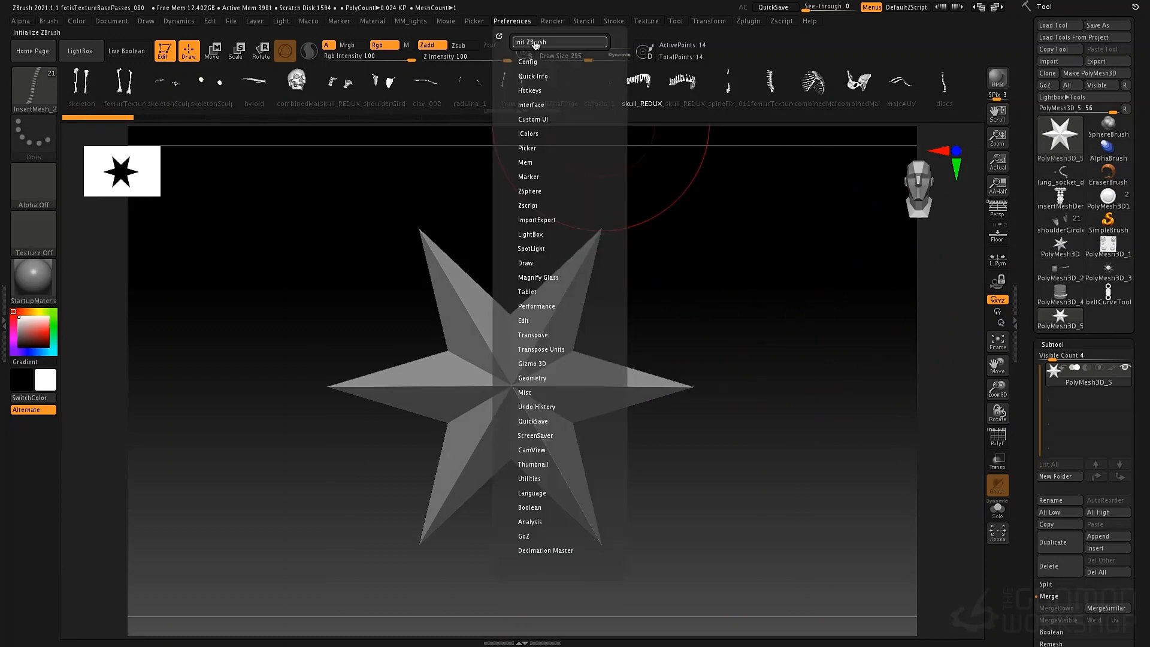
click(535, 43)
click(658, 72)
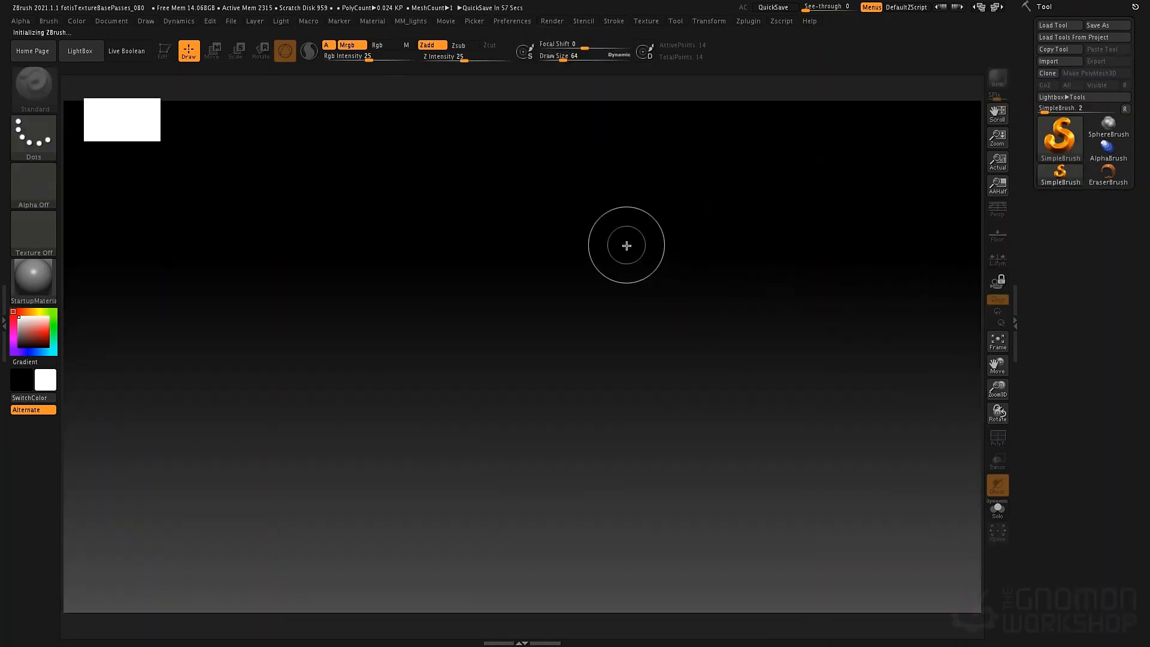
Step: Draw a PolyMesh3D star on the empty canvas, enter Edit mode and show its transform gizmo
click(1059, 139)
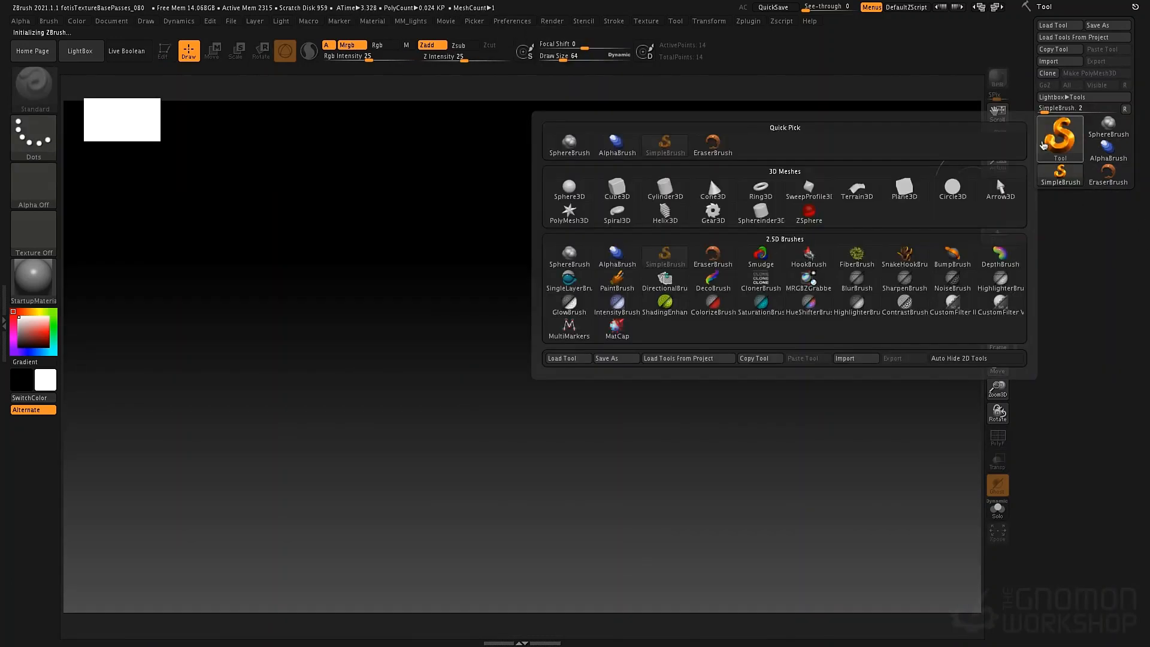
click(583, 222)
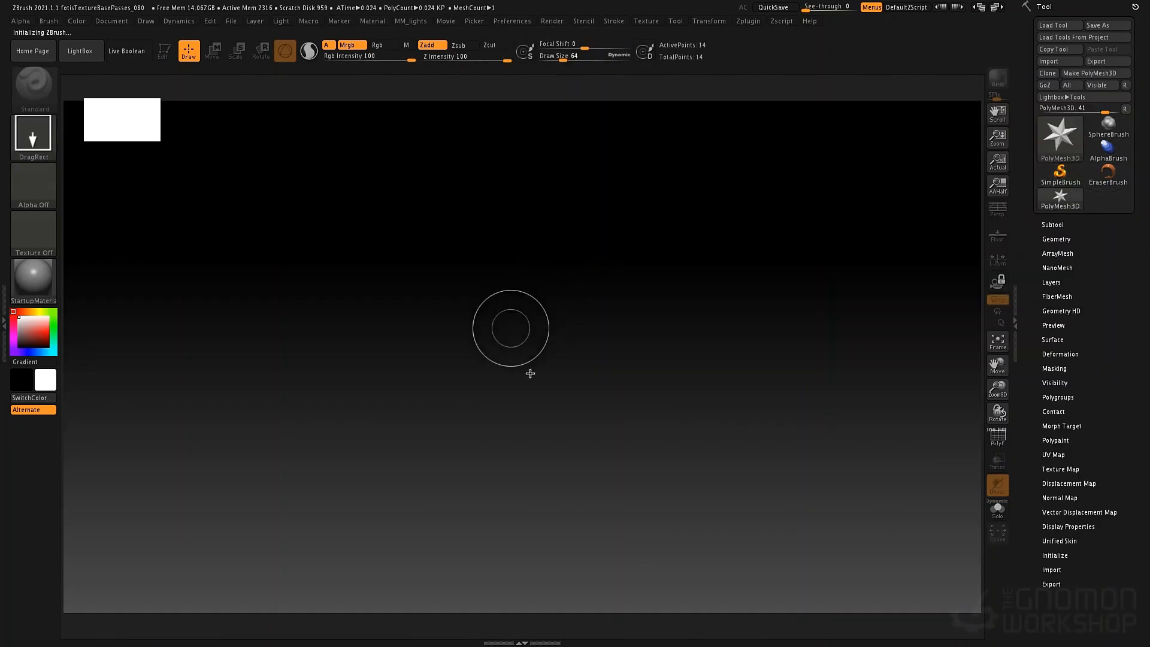
drag(508, 326, 588, 379)
key(t)
key(w)
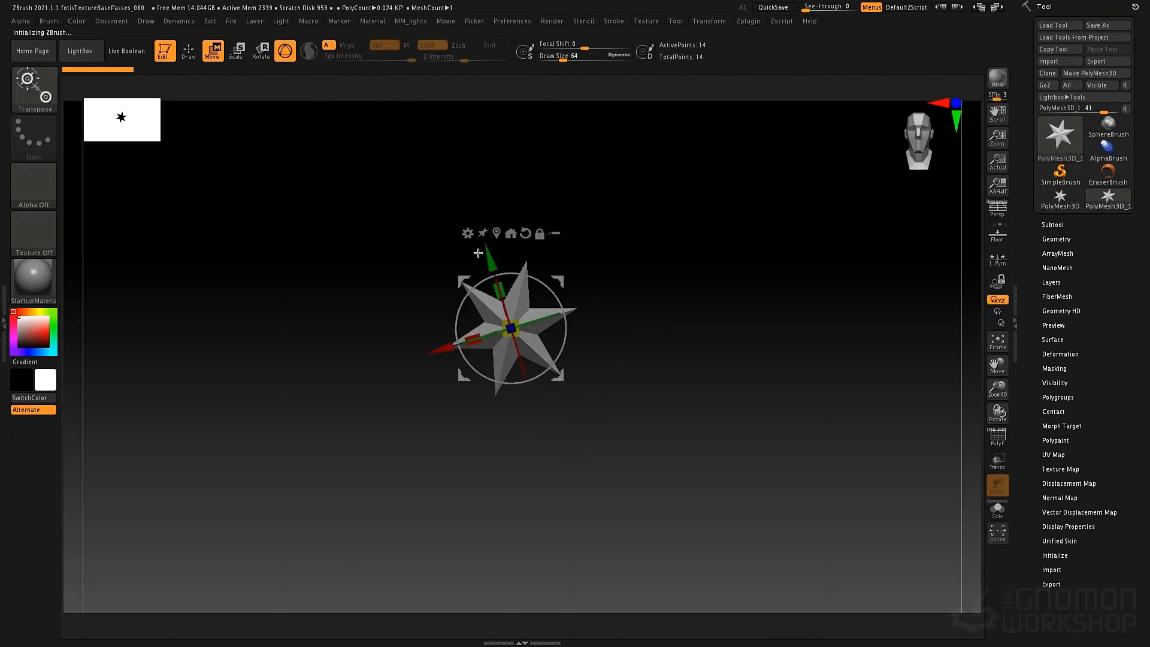
Step: Replace the star with a PolySphere, divide it to subdivision level 3 and return to Draw mode
click(468, 233)
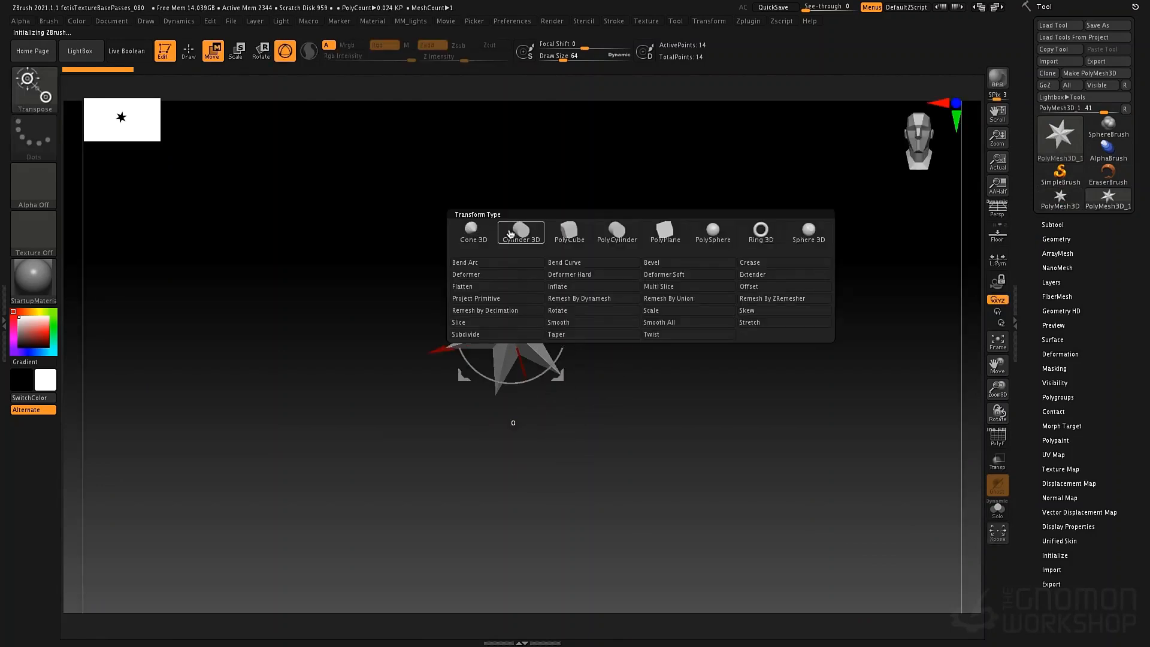
click(712, 230)
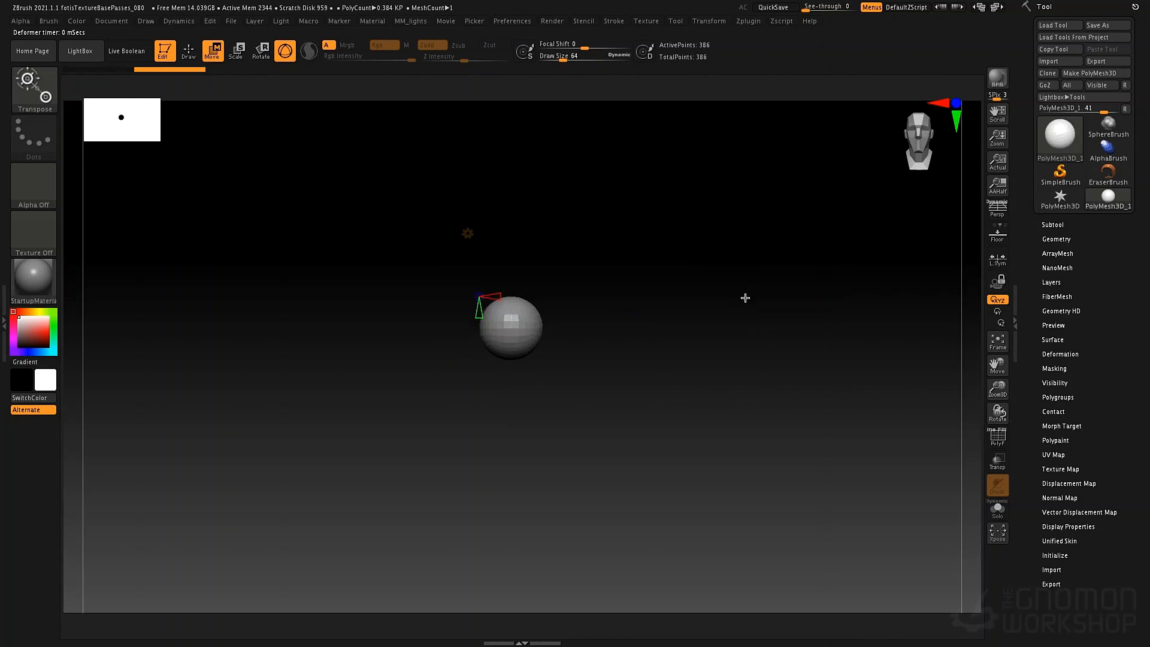
right_click(654, 303)
key(y)
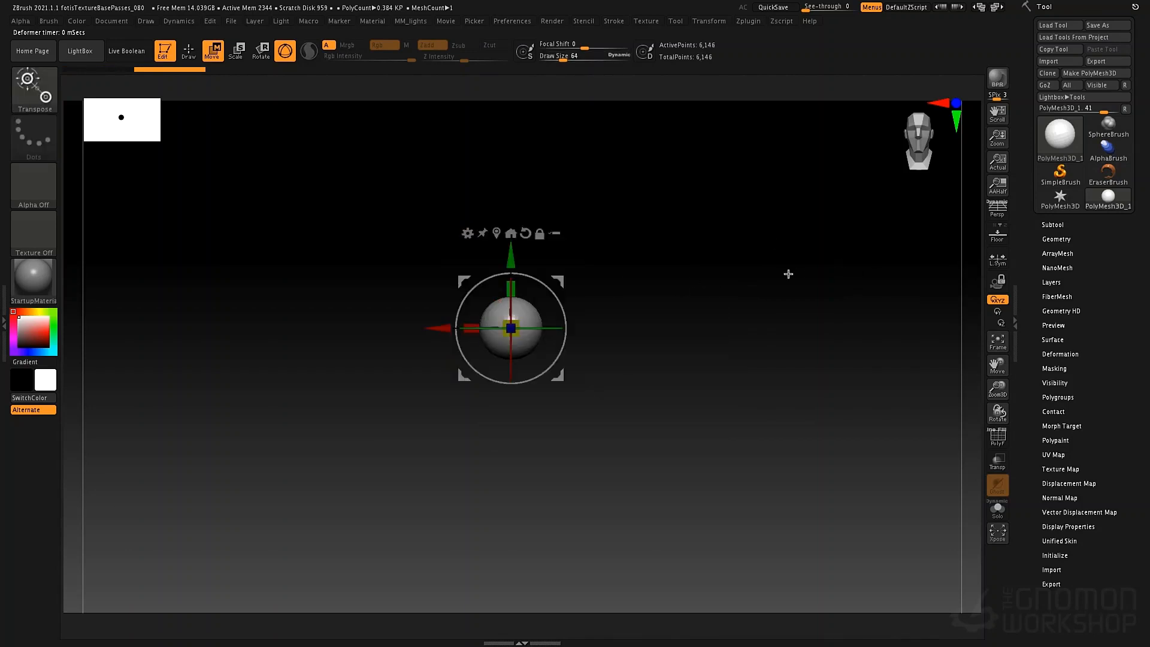
key(q)
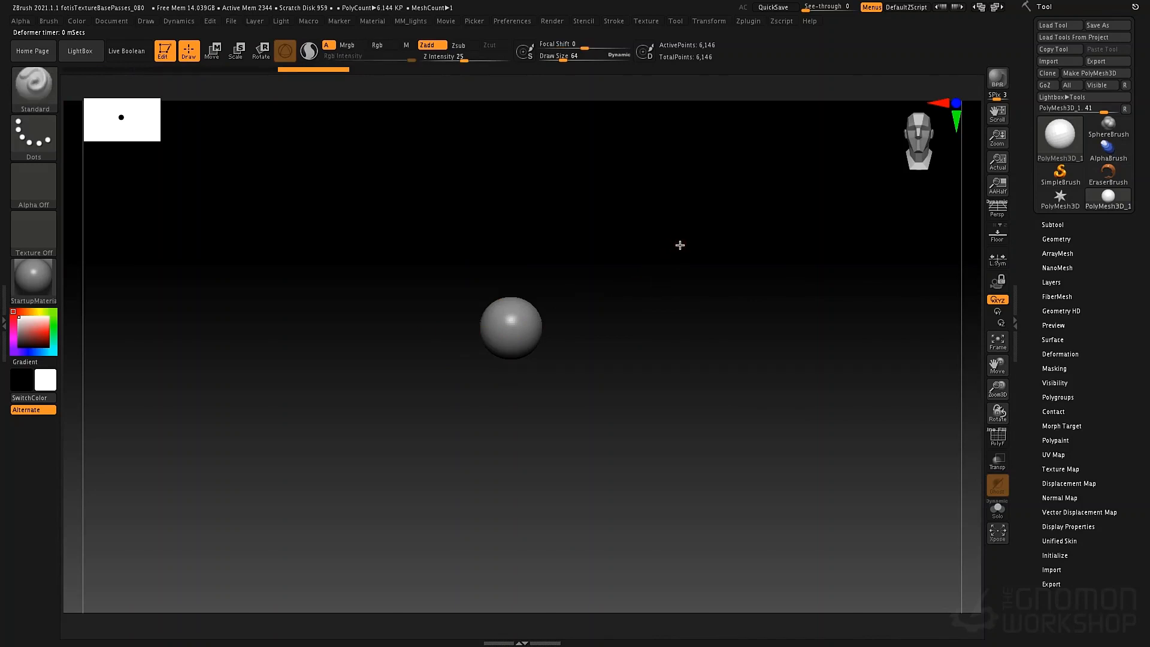
alt+drag(739, 229, 777, 315)
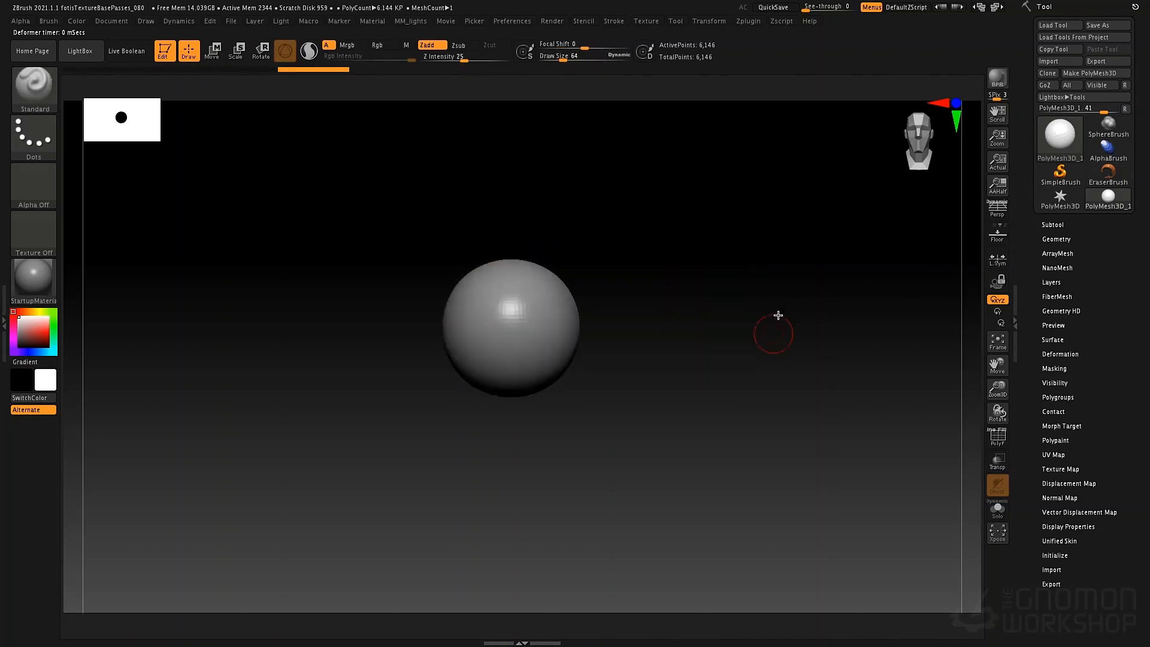
Step: Convert the sphere to a DynaMesh at resolution 304 without freezing its subdivision levels, and display its polyframe
click(1060, 234)
click(1044, 347)
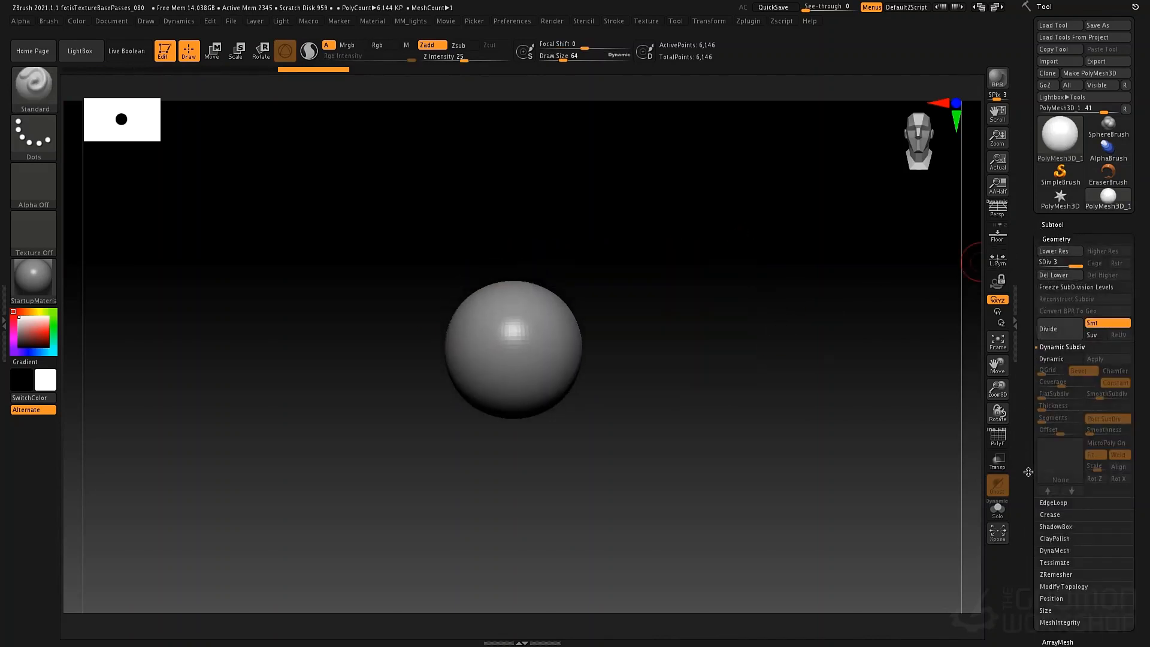
scroll(1027, 488, down, 5)
click(1052, 468)
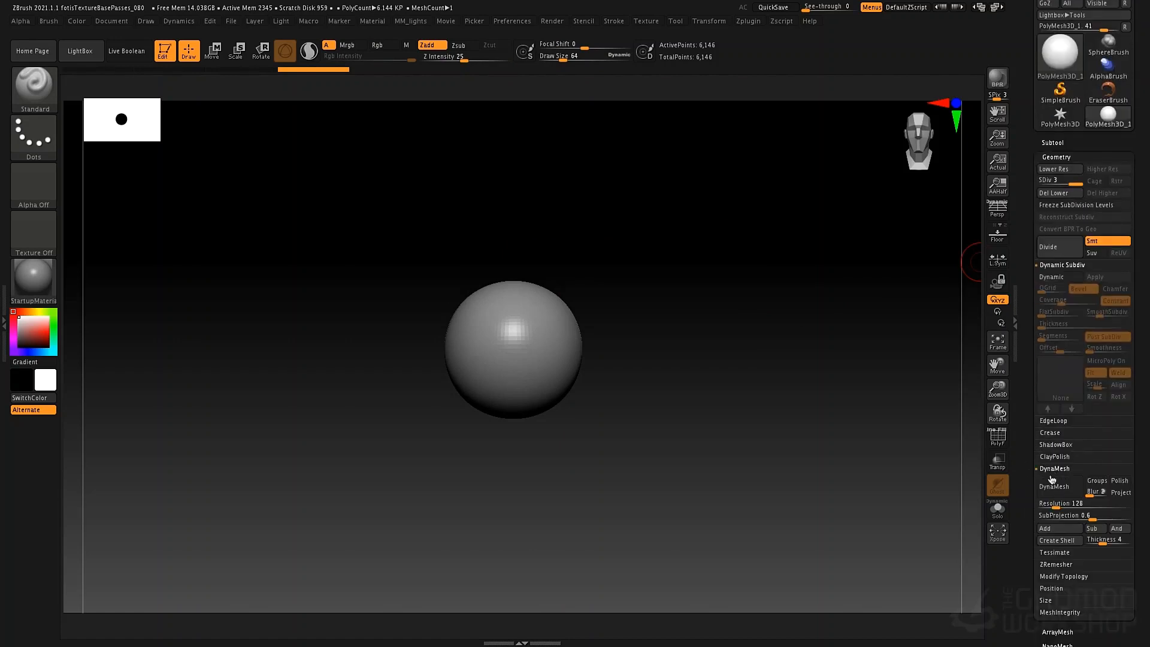
click(1054, 487)
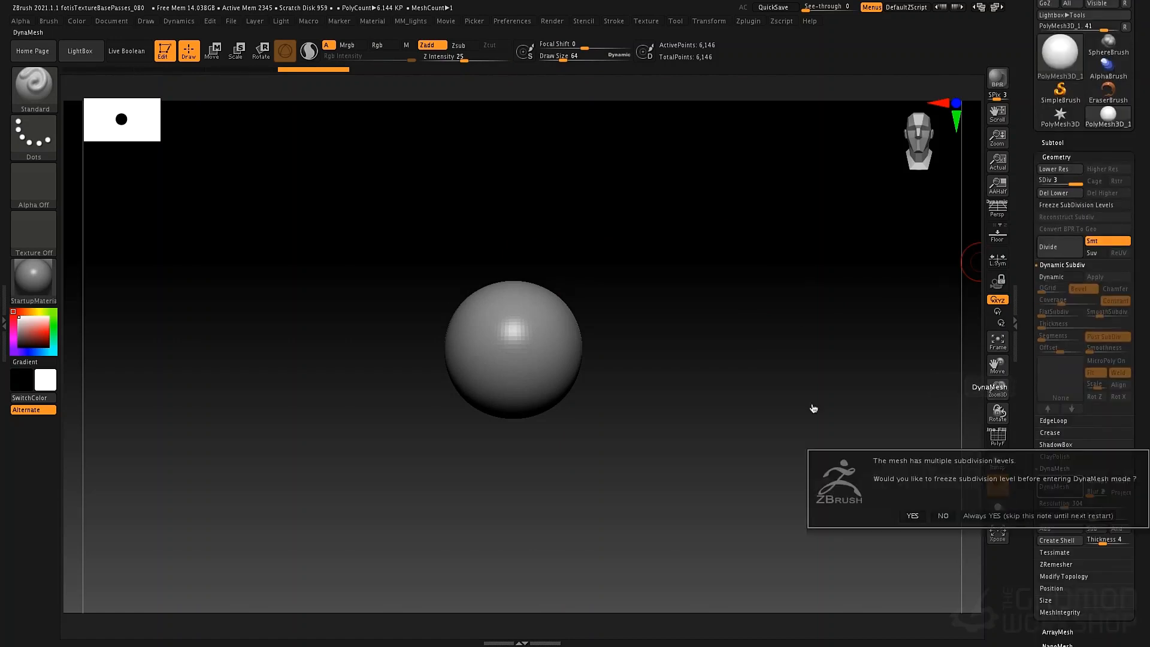
click(943, 516)
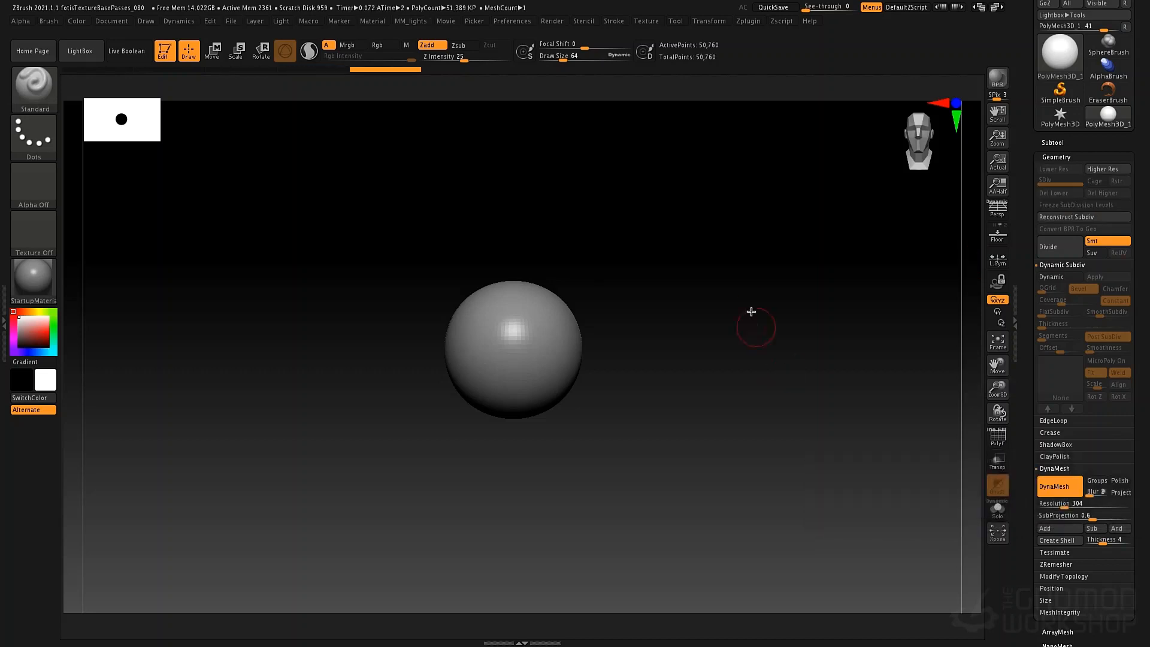
key(shift+f)
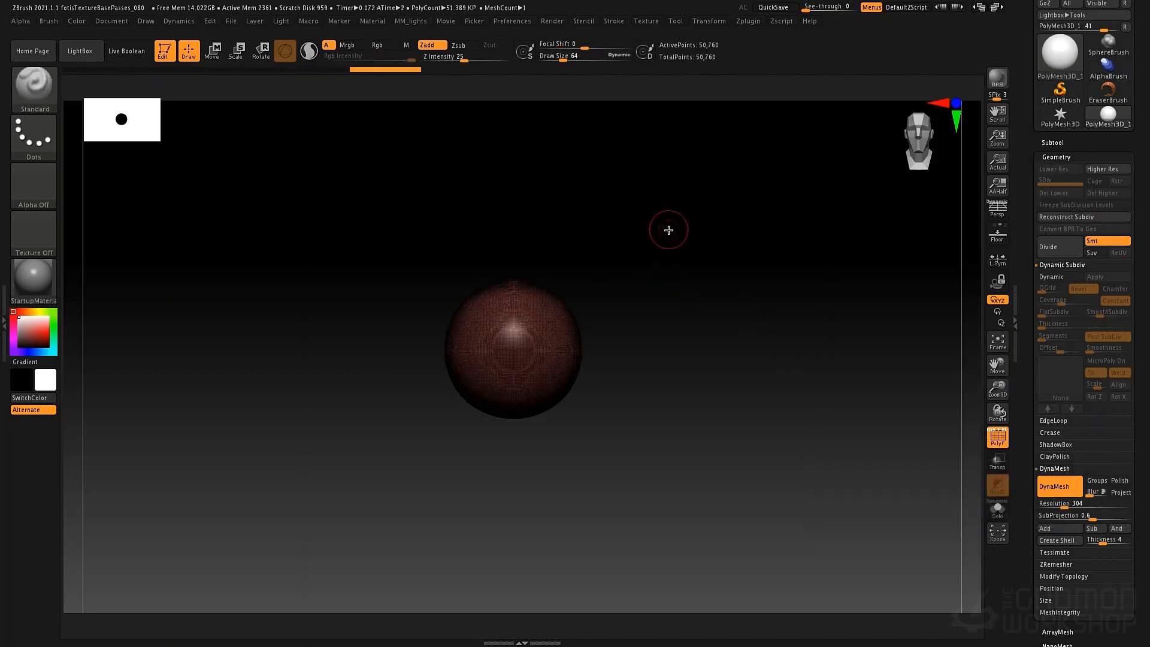
alt+drag(668, 230, 708, 288)
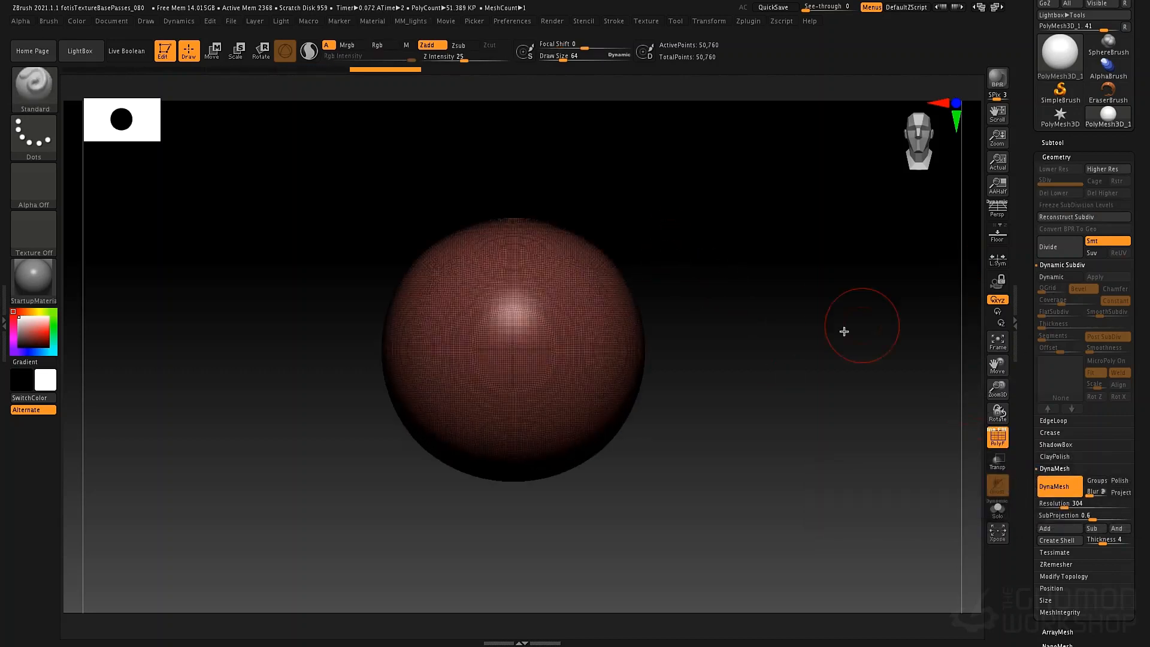
alt+drag(765, 393, 754, 377)
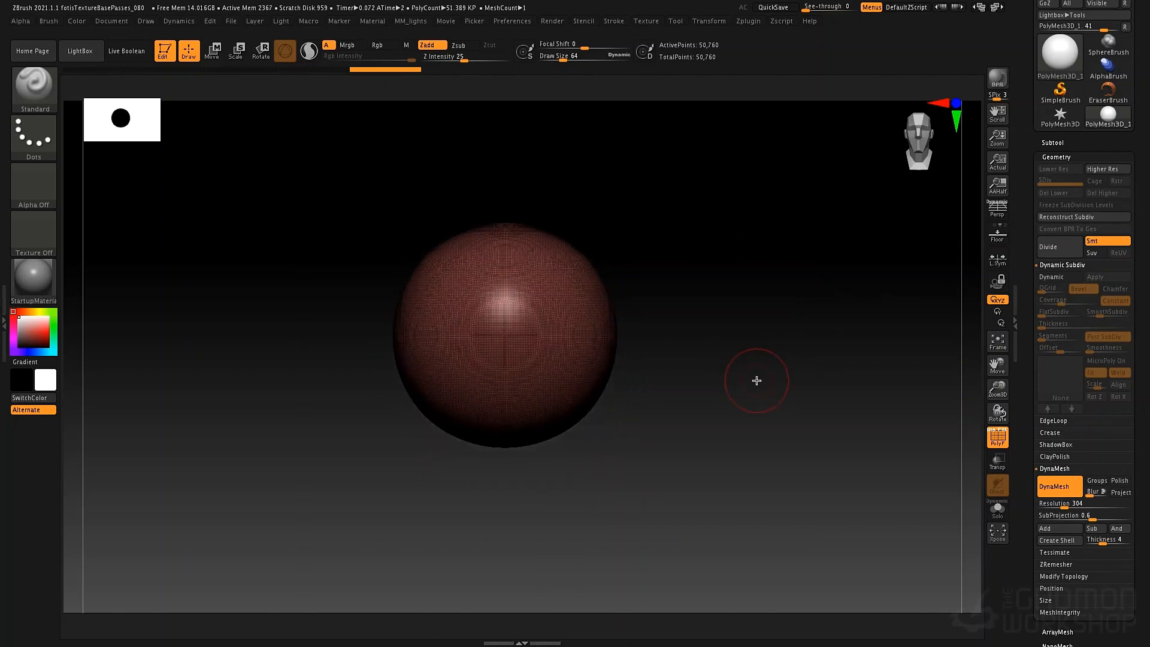
Step: Choose the IMM BParts insert brush and hide the polyframe on the sphere
key(b)
key(i)
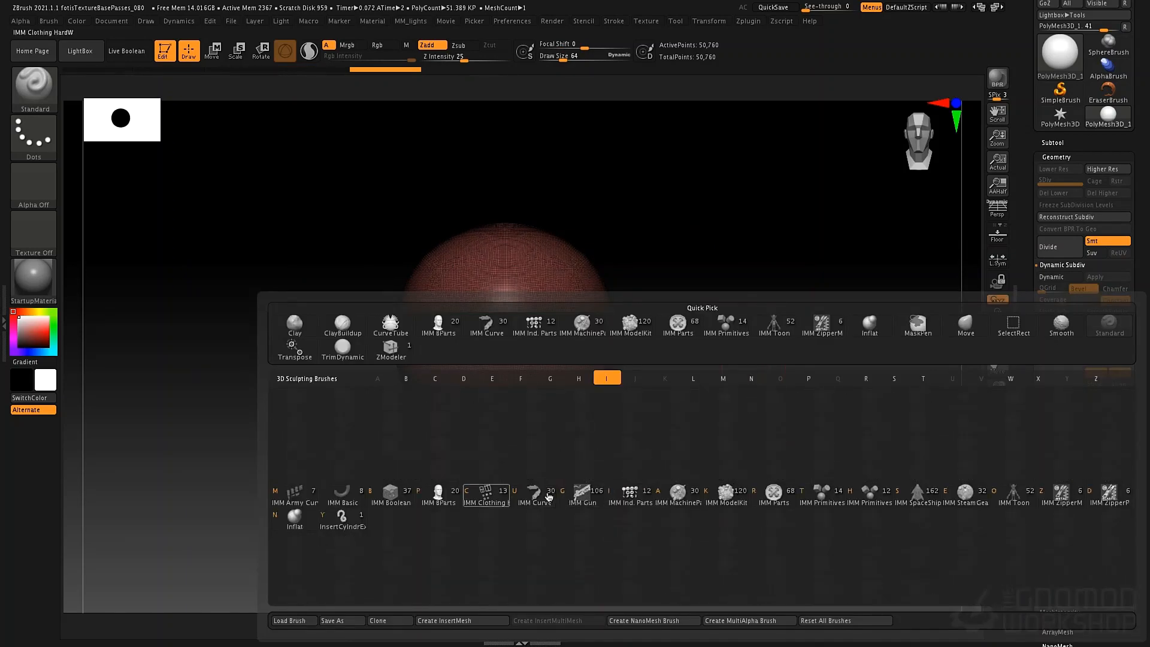
click(439, 496)
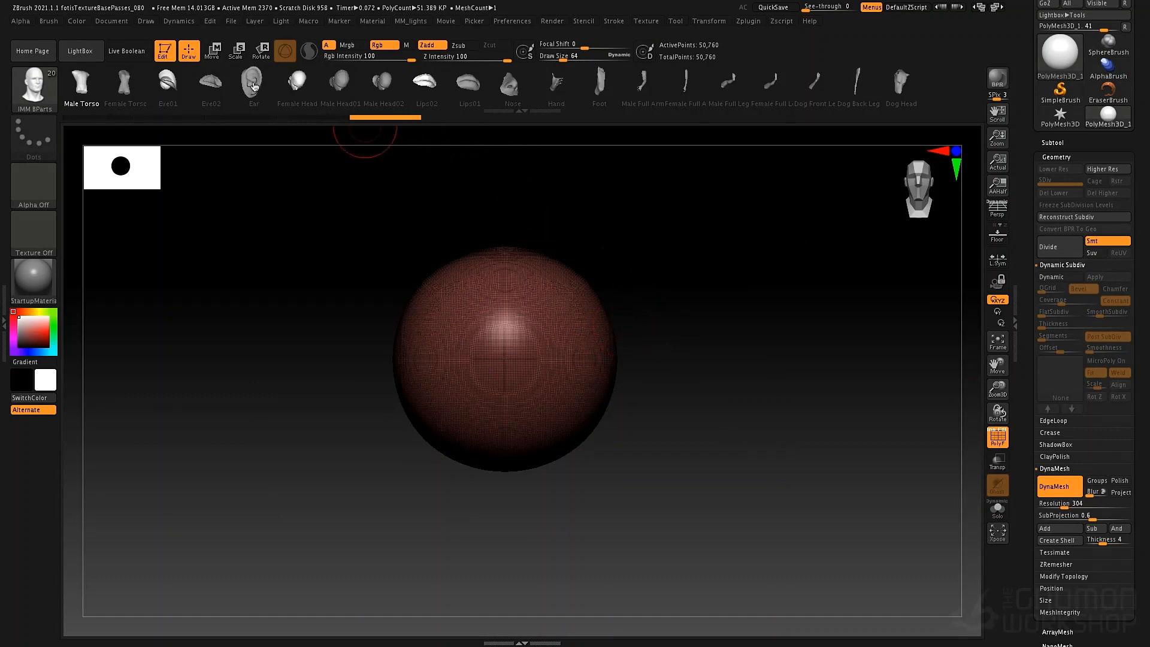
mouse_move(601, 226)
alt+mouse_down()
mouse_move(602, 202)
mouse_move(627, 221)
alt+mouse_up()
key(shift)
key(shift+f)
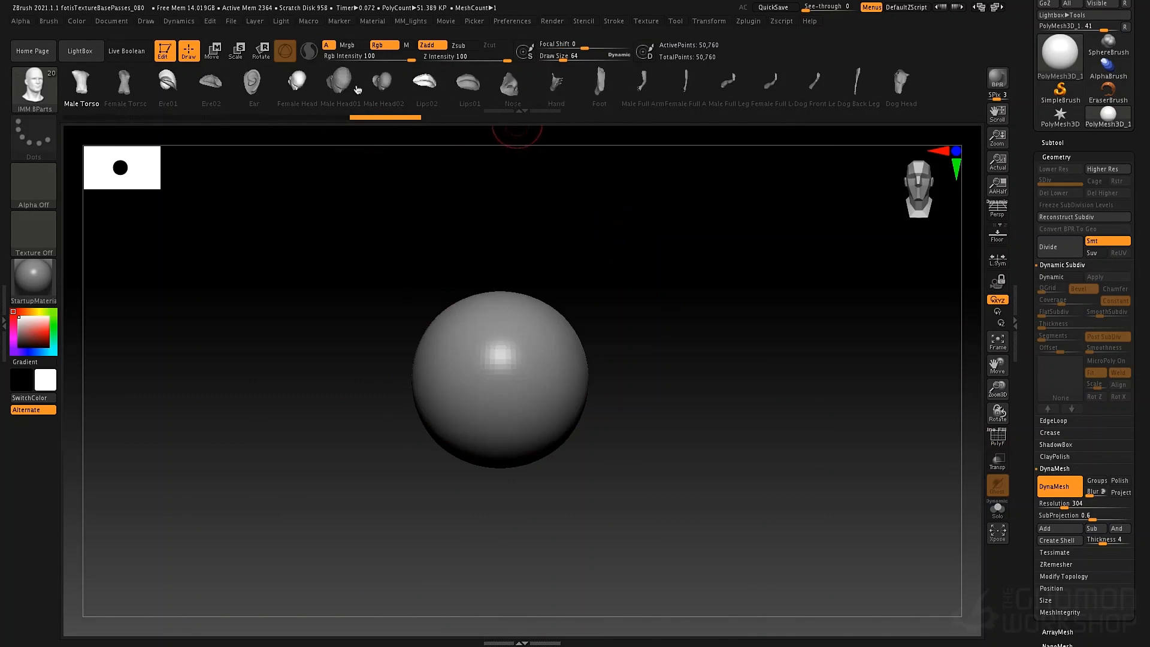
Step: Insert the Ear part symmetrically on the sides of the DynaMesh sphere and display the polyframe
click(250, 84)
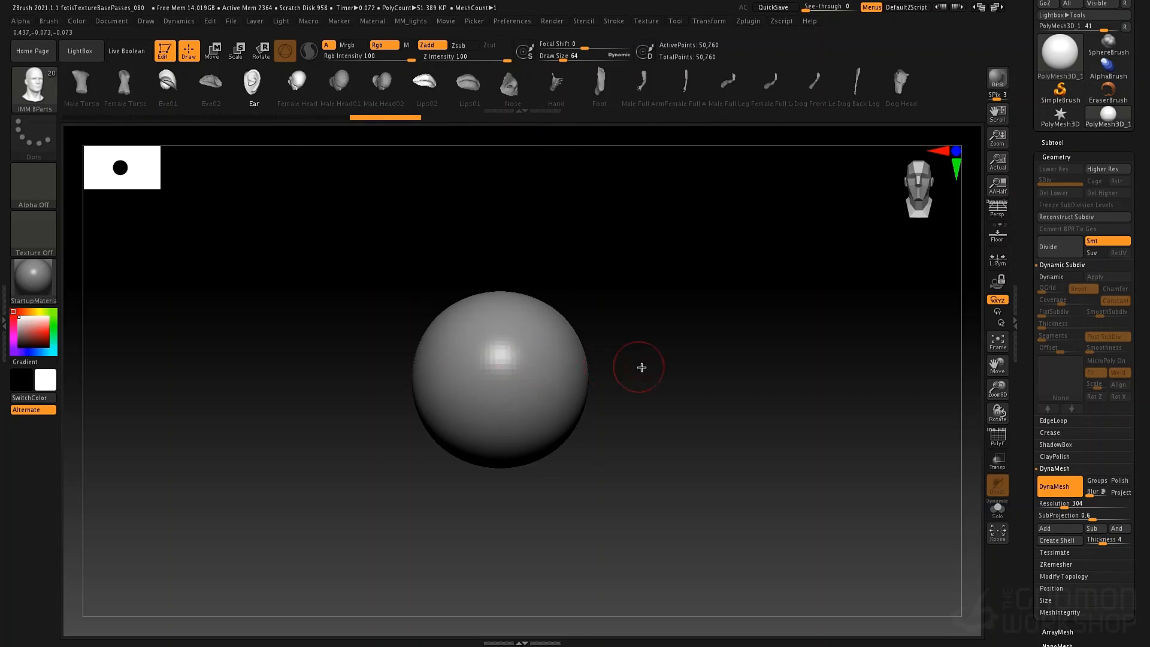
mouse_move(552, 364)
mouse_down()
mouse_move(659, 305)
mouse_move(693, 301)
mouse_move(701, 275)
mouse_move(659, 267)
mouse_move(721, 275)
mouse_move(685, 269)
mouse_move(702, 274)
mouse_up()
key(shift+f)
Step: Reposition the inserted ears with the transform gizmo, return to Draw mode and invert the mask so the ears are protected
key(w)
drag(600, 412, 581, 407)
mouse_move(721, 357)
alt+mouse_down()
mouse_move(742, 401)
mouse_move(742, 379)
alt+mouse_up()
key(q)
ctrl+right_click(763, 338)
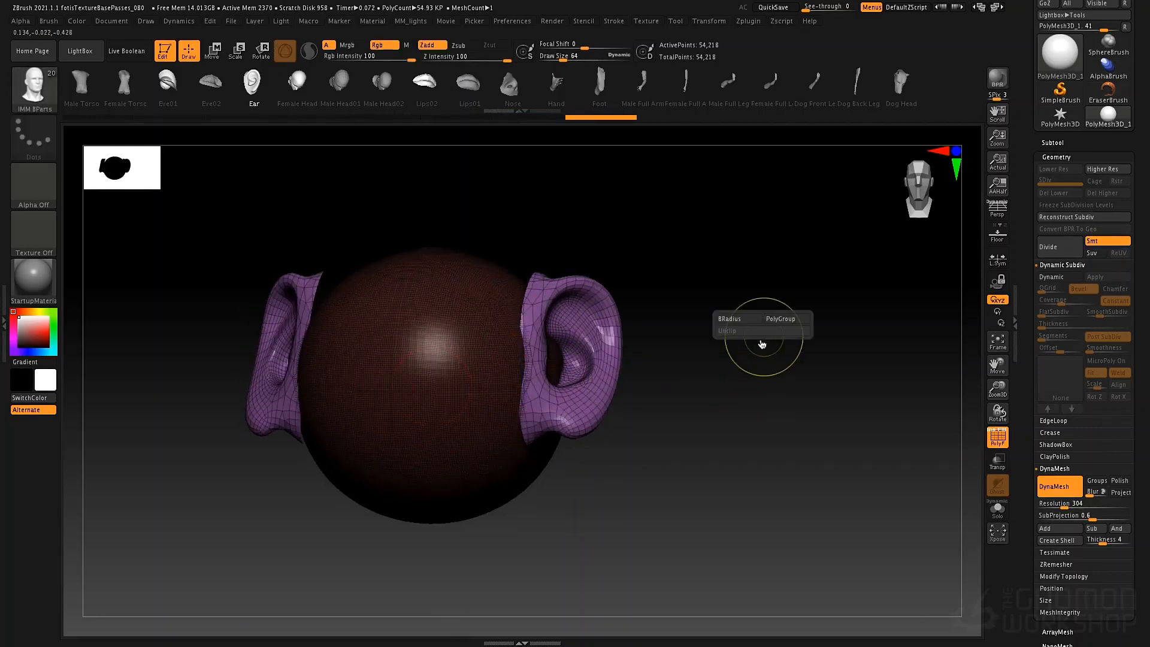
ctrl+click(659, 253)
Step: Use the Move brush at draw size 106 to pull the sphere's surface toward the masked ears, and reduce the draw size to 52
mouse_move(707, 257)
mouse_down()
mouse_move(618, 256)
mouse_move(598, 275)
mouse_move(556, 279)
mouse_up()
key(b)
key(m)
key(v)
key(space)
right_drag(563, 354, 556, 235)
mouse_move(566, 228)
mouse_down()
mouse_move(554, 200)
mouse_move(539, 207)
mouse_up()
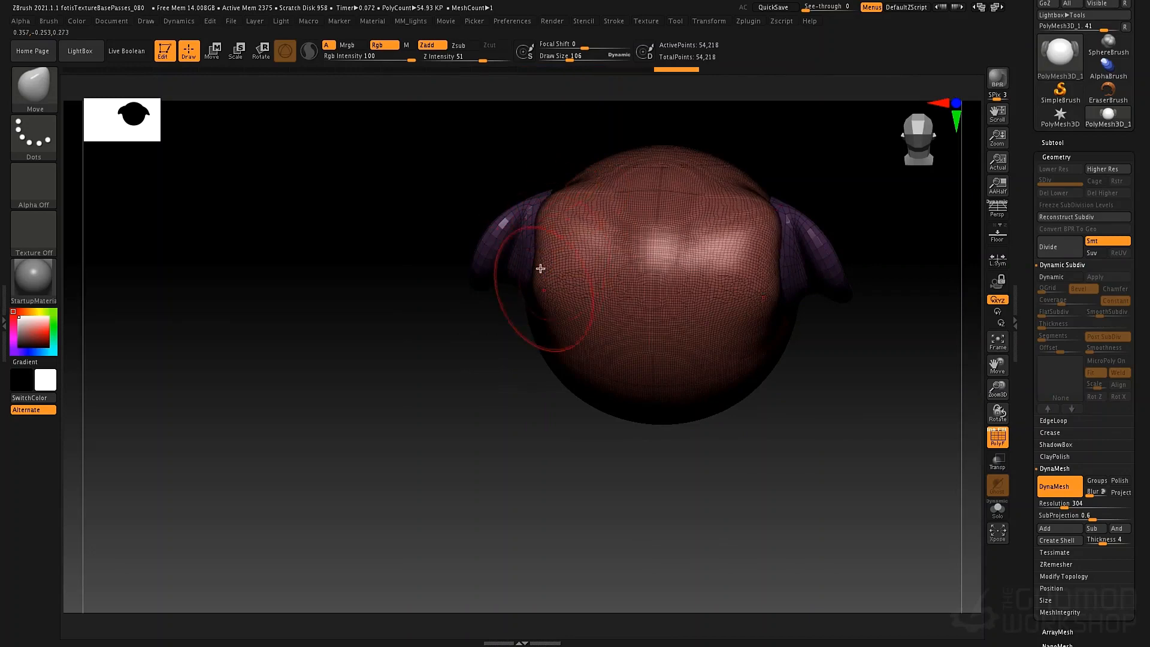
drag(543, 268, 537, 270)
right_drag(537, 323, 501, 346)
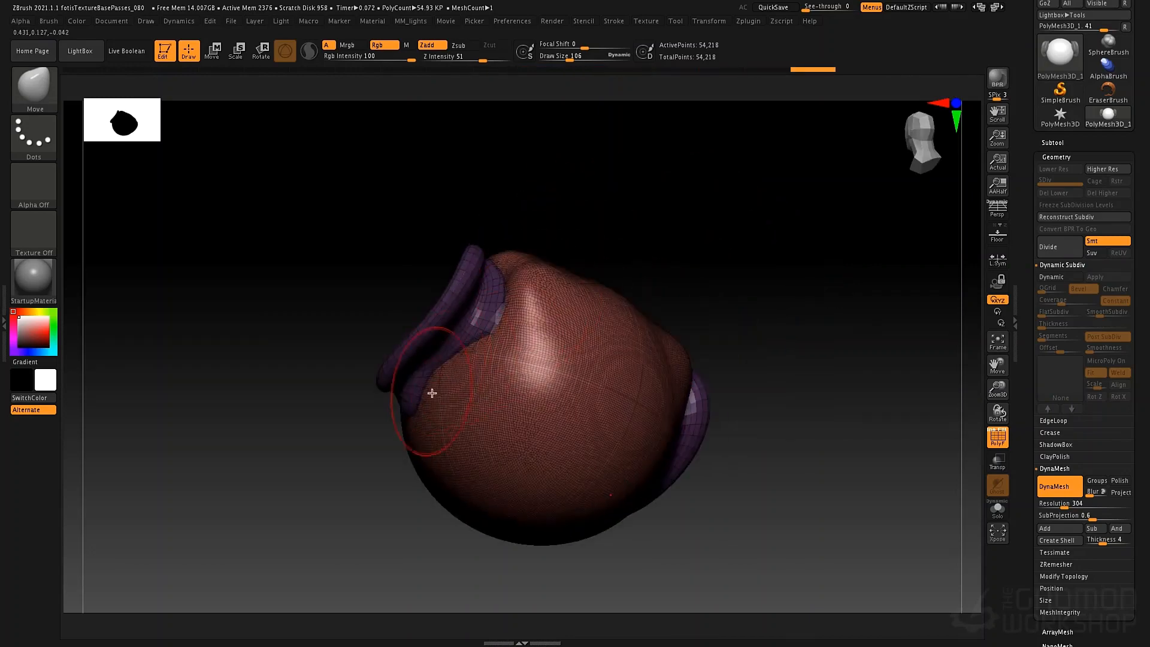
mouse_move(429, 415)
right_down()
mouse_move(477, 431)
mouse_move(451, 415)
mouse_move(412, 421)
mouse_move(644, 321)
right_up()
key(space)
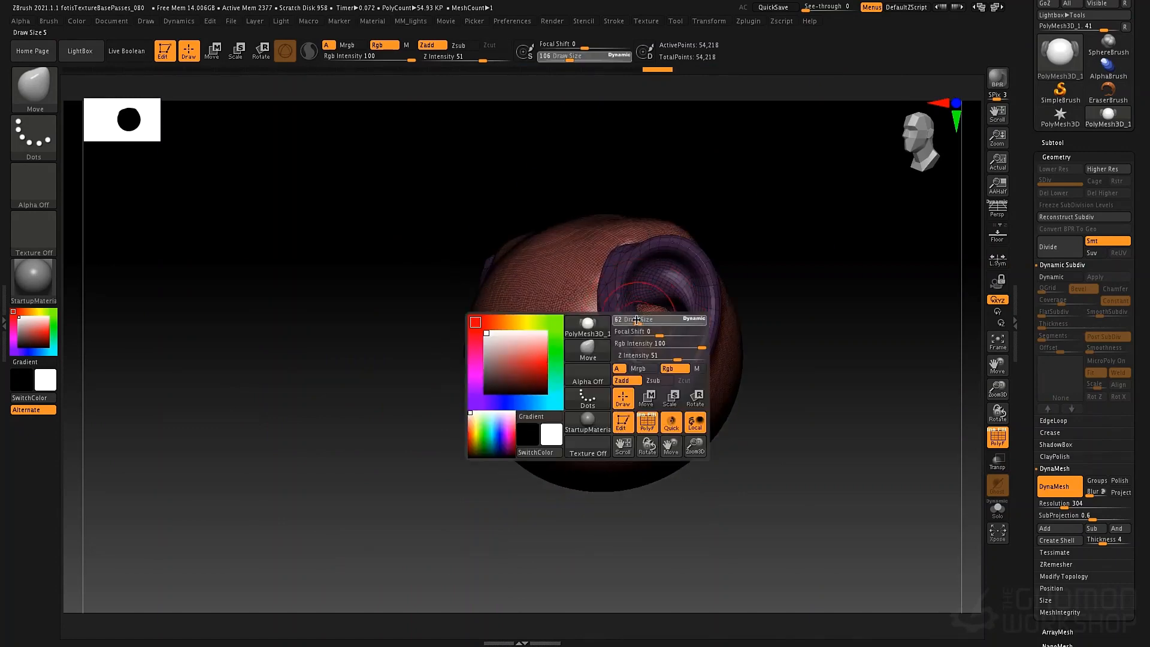
drag(636, 320, 639, 348)
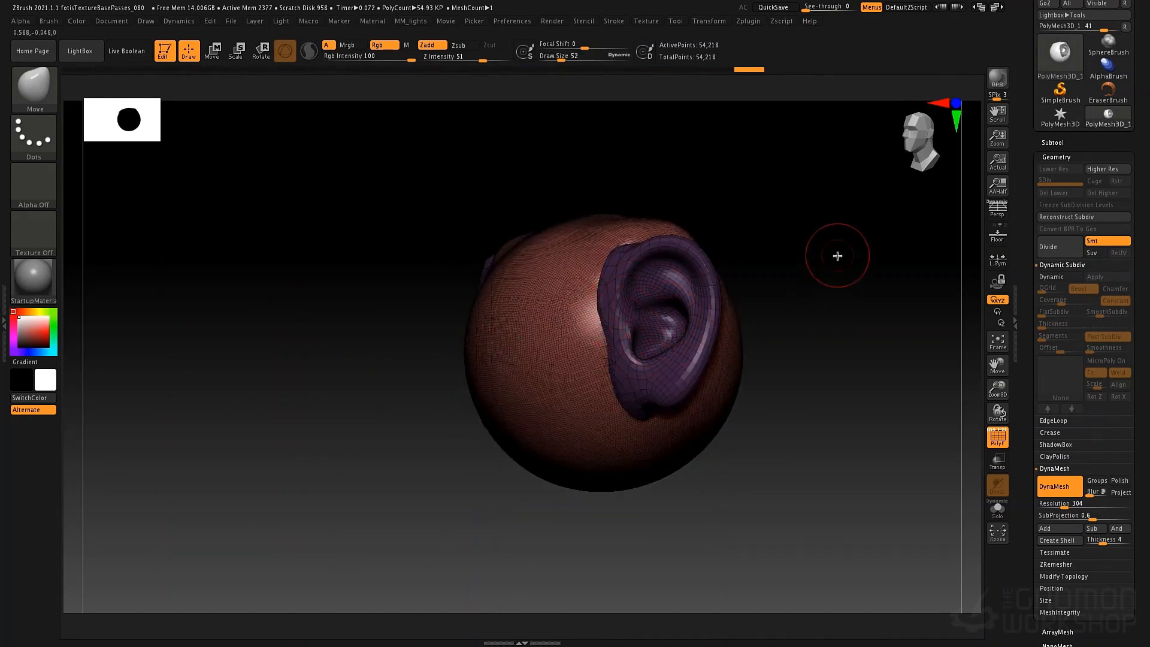
Step: Clear the mask and update the DynaMesh to fuse the ears, smooth the seam beside them and hide the polyframe
ctrl+drag(820, 267, 865, 296)
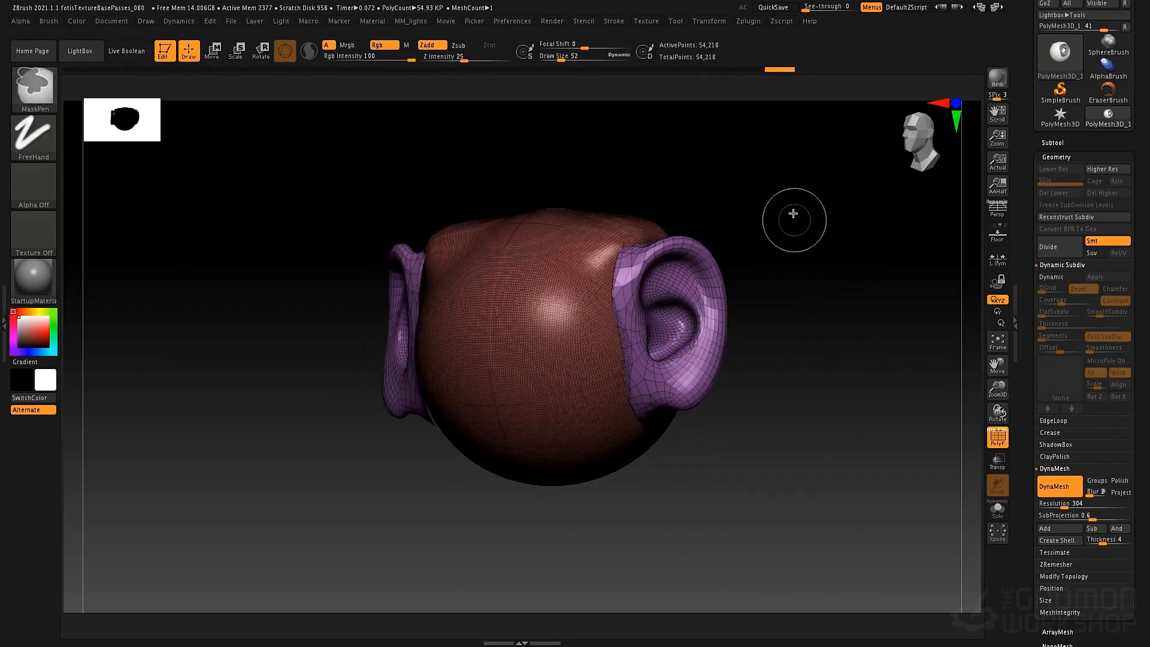
ctrl+drag(794, 213, 874, 322)
drag(782, 322, 810, 324)
mouse_move(610, 279)
shift+mouse_down()
mouse_move(610, 295)
mouse_move(613, 233)
mouse_move(558, 223)
mouse_move(553, 286)
shift+mouse_up()
key(shift+f)
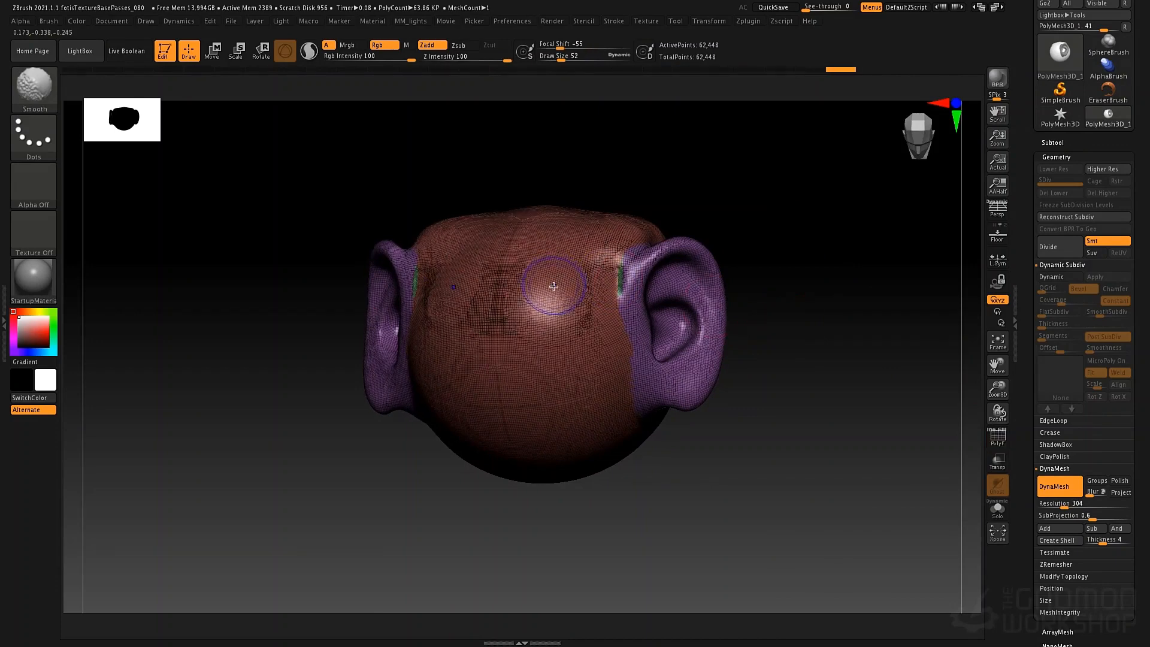
Step: Pull the lower part of the sphere down into a chin and jaw with the Move brush at draw size 223
shift+drag(840, 311, 677, 304)
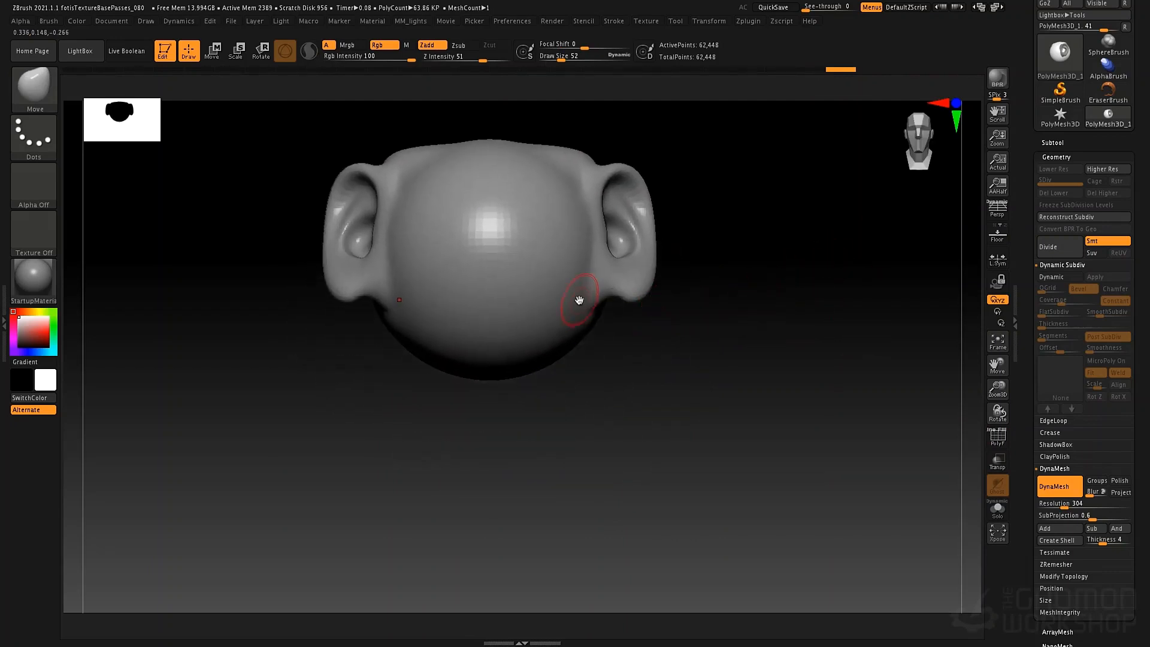
key(space)
drag(579, 300, 600, 300)
drag(509, 370, 502, 442)
mouse_move(417, 377)
mouse_down()
mouse_move(382, 393)
mouse_move(439, 410)
mouse_move(430, 423)
mouse_up()
mouse_move(755, 425)
mouse_down()
mouse_move(656, 431)
mouse_move(557, 413)
mouse_up()
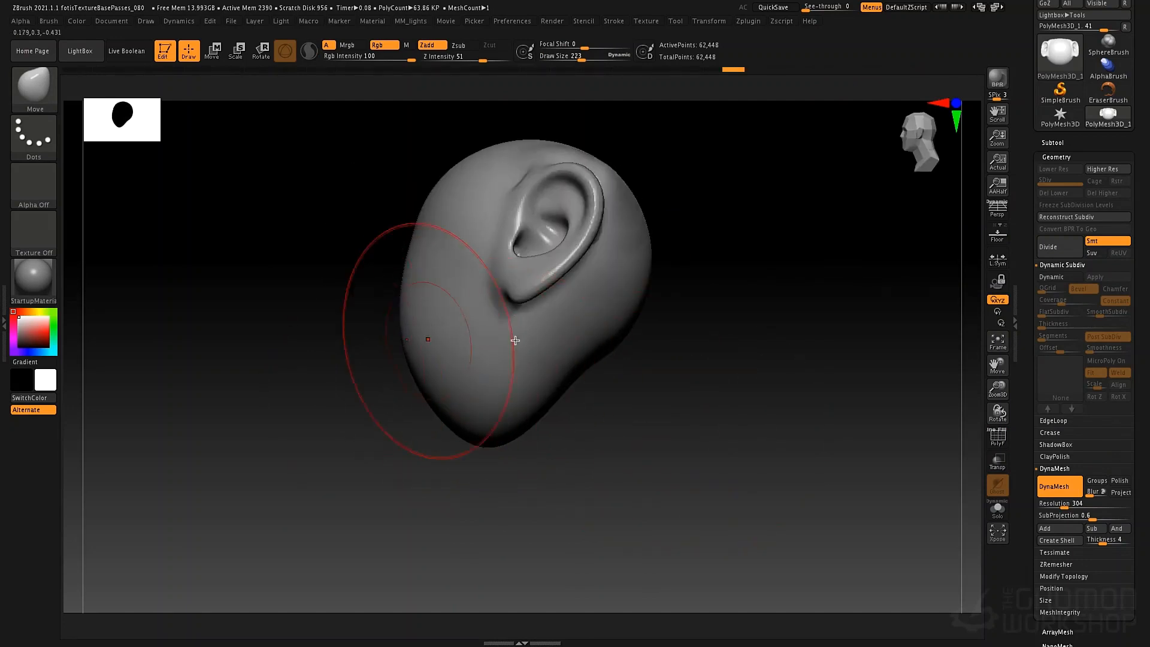
shift+drag(668, 373, 763, 385)
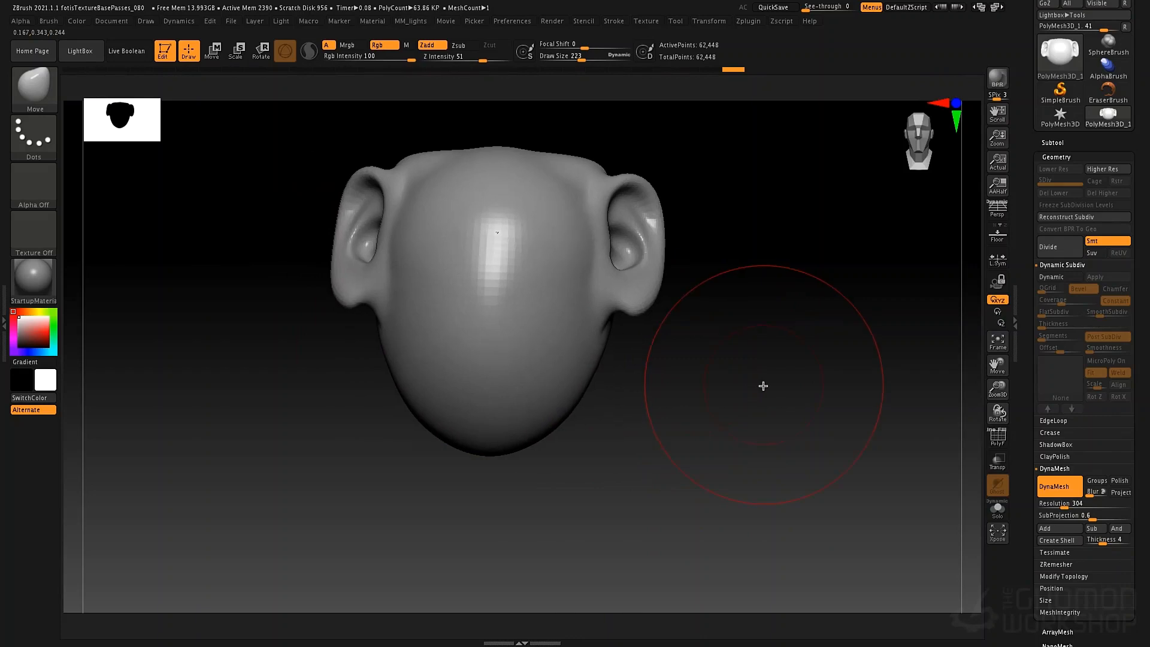
Step: Choose the IMM BParts brush and insert the Lips02 part on the lower front of the head
key(b)
key(i)
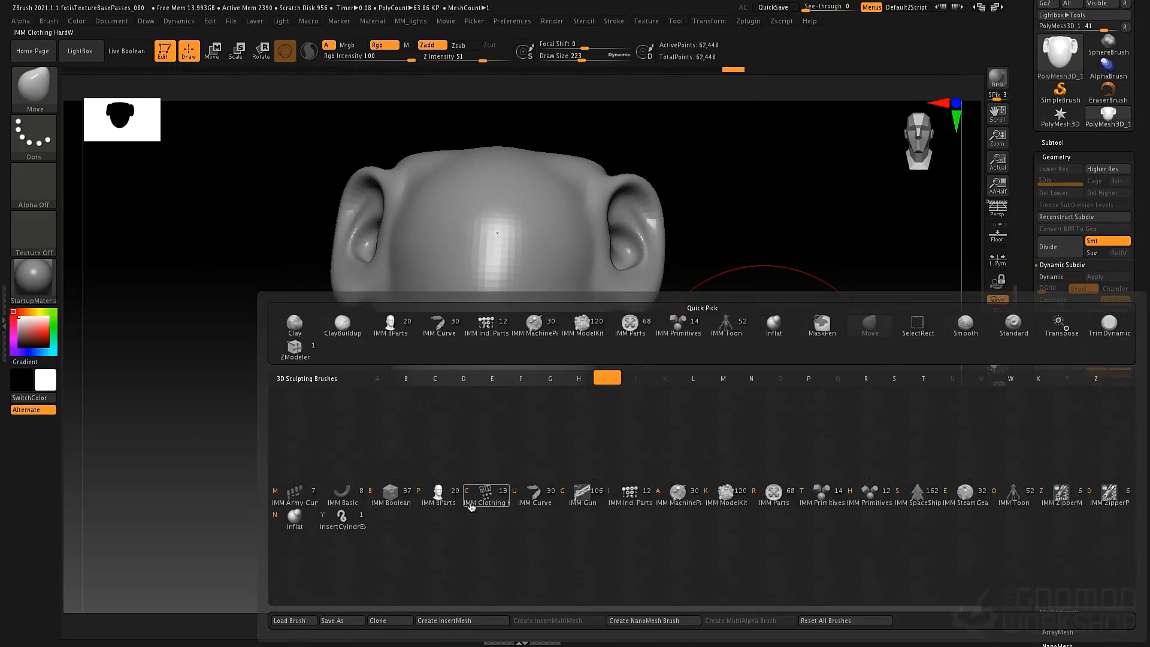
click(432, 494)
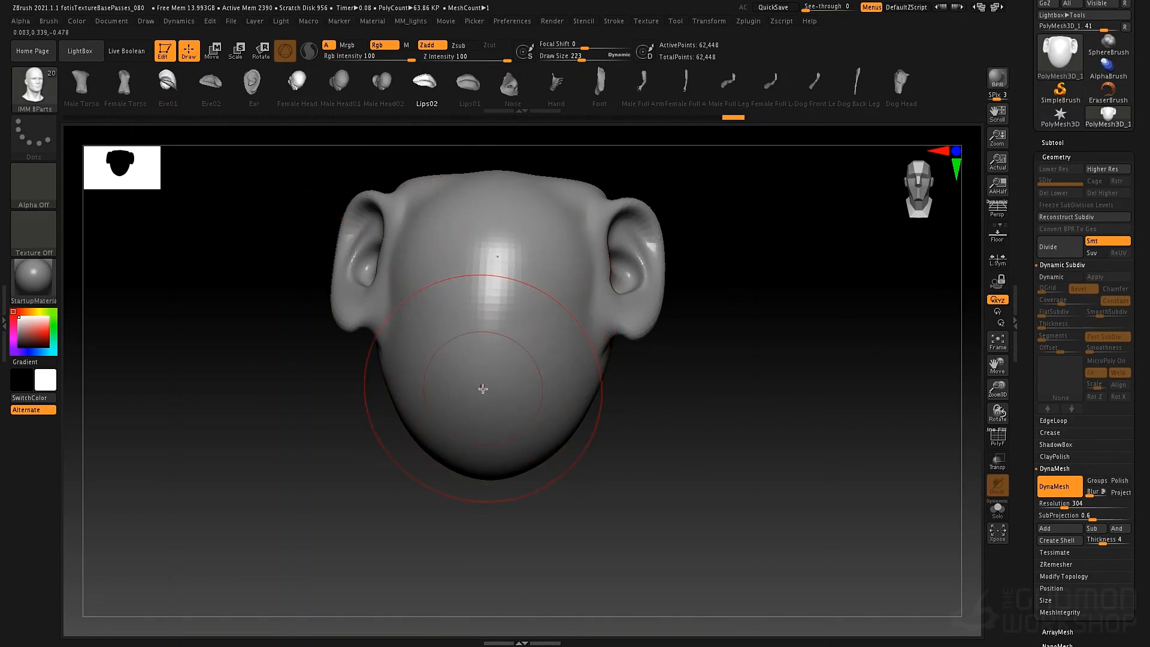
drag(484, 398, 485, 464)
drag(715, 443, 657, 436)
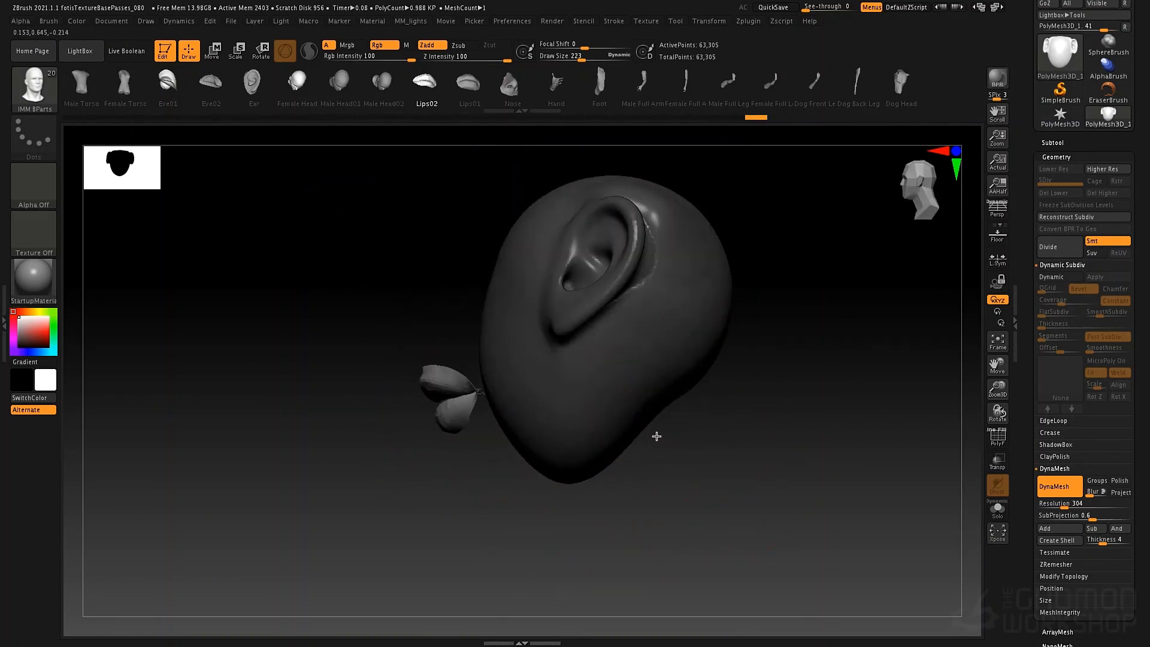
Step: Push the inserted lips back into the face and tilt them slightly with the transform gizmo, returning to Draw mode
key(w)
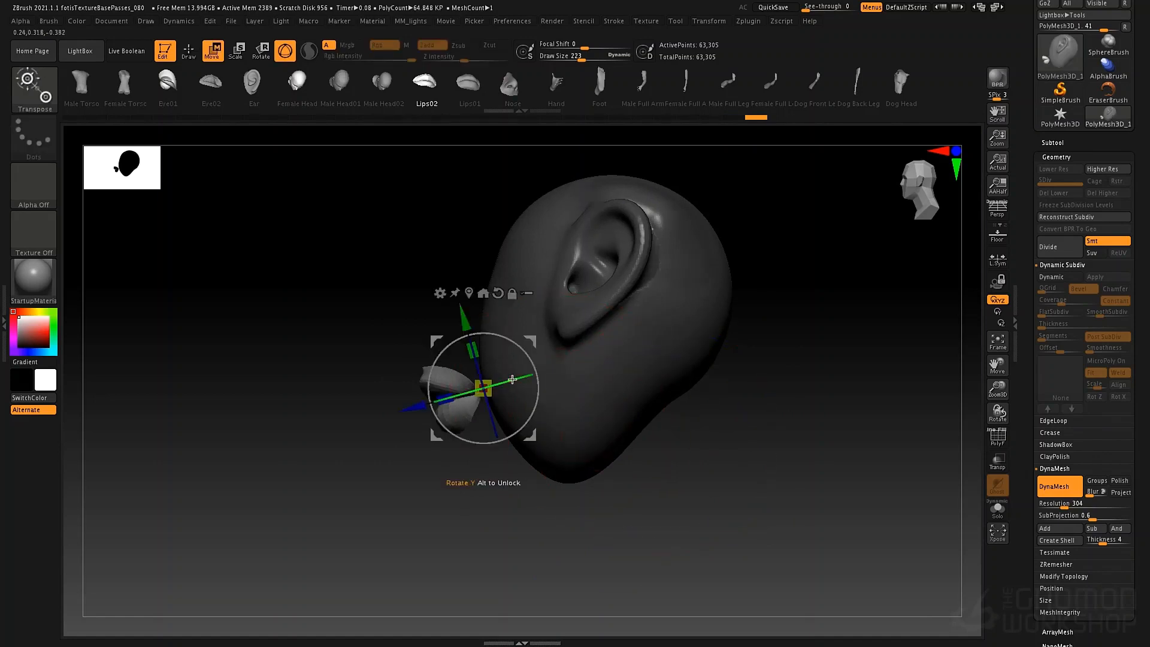
drag(415, 407, 463, 405)
drag(522, 429, 524, 430)
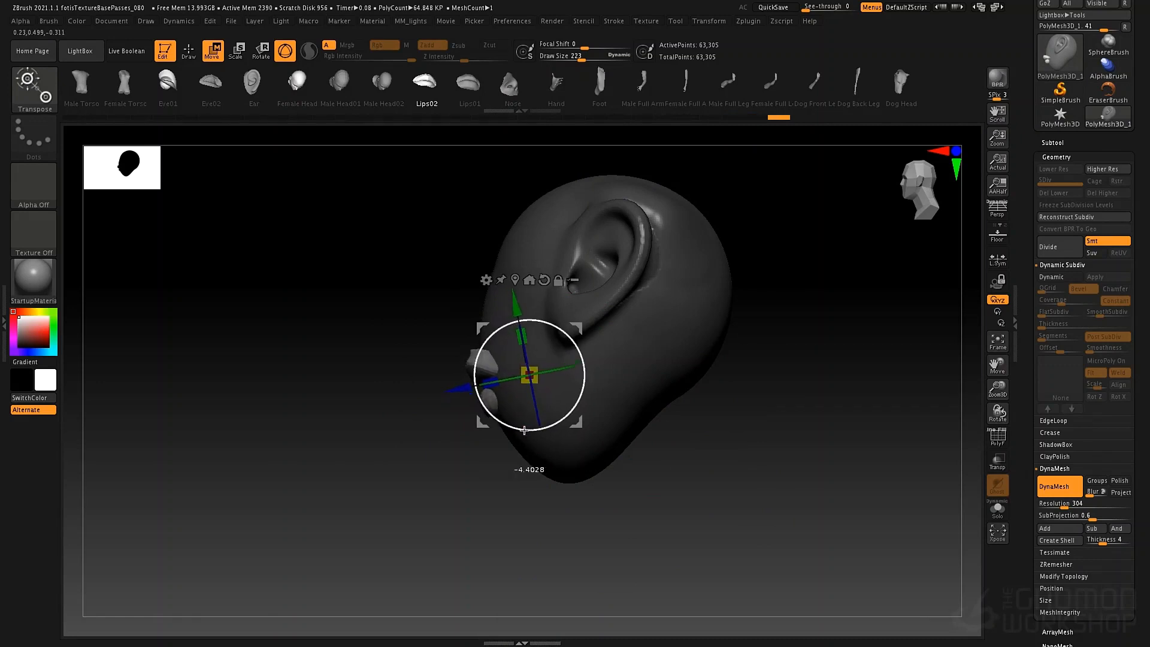
key(q)
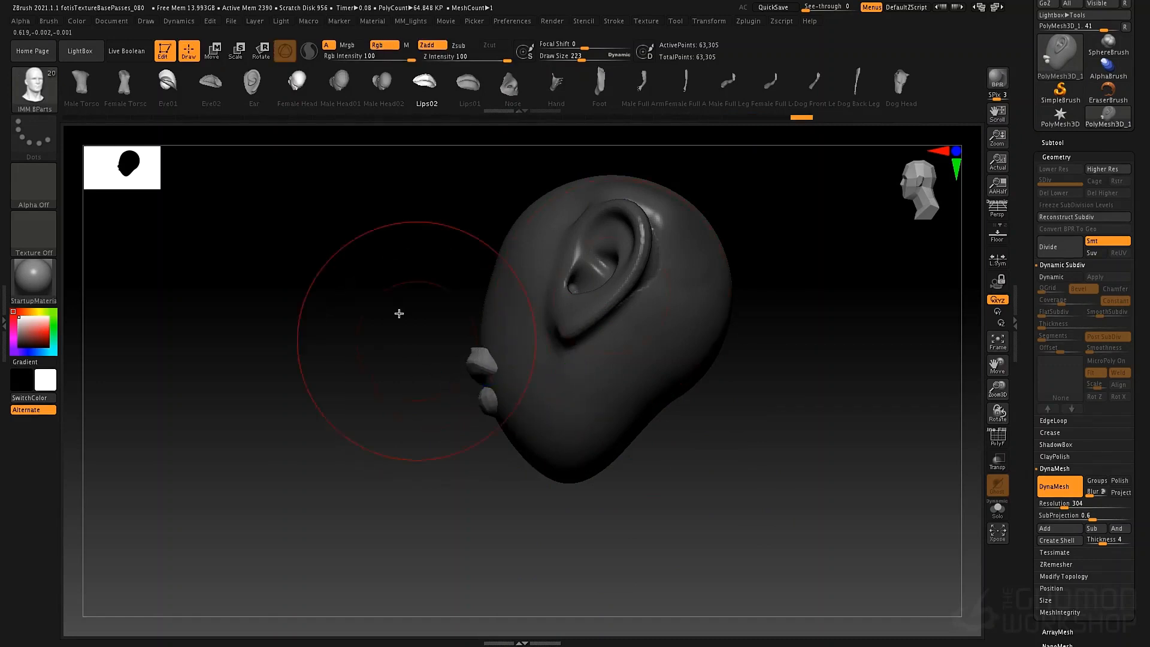
Step: Invert the mask to protect the lips and pull the face surface around the mouth corners with the Move brush at draw size 101
mouse_move(398, 313)
mouse_down()
mouse_move(380, 277)
mouse_move(516, 309)
mouse_move(467, 305)
mouse_up()
key(space)
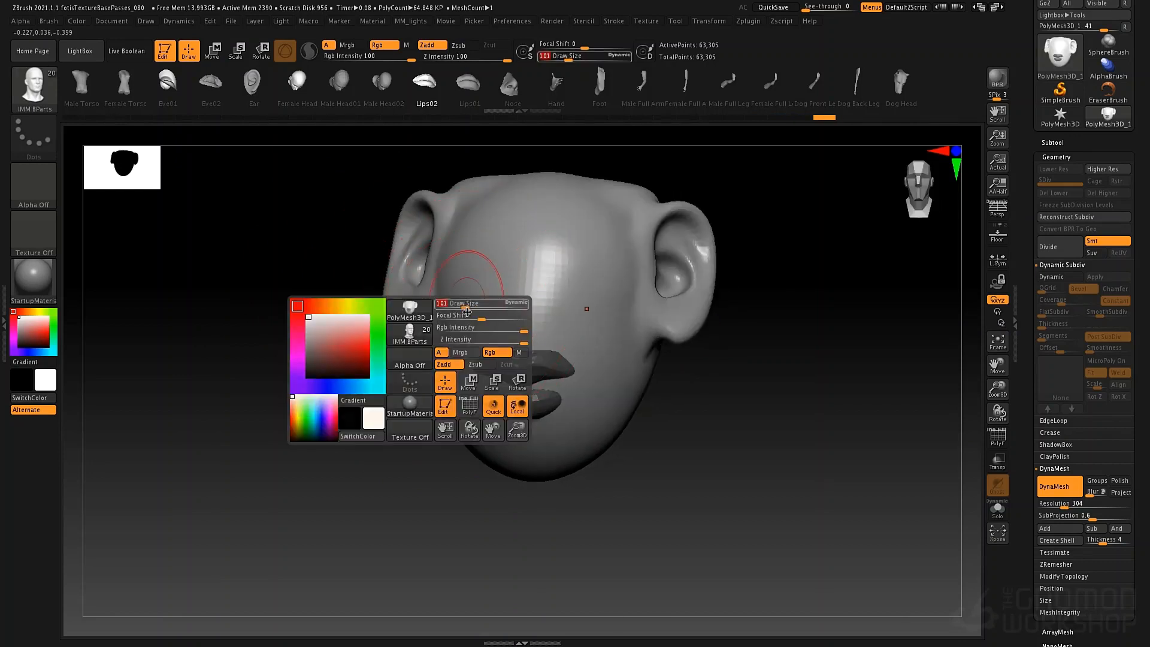
key(b)
key(m)
key(v)
drag(497, 367, 470, 365)
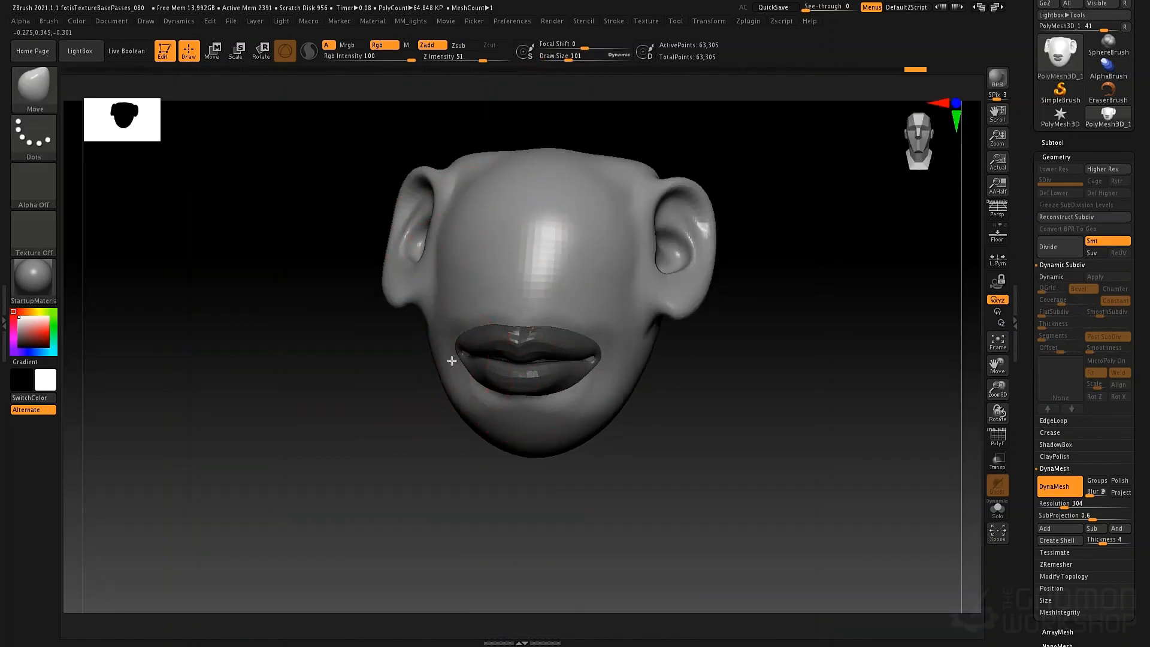
drag(429, 355, 510, 327)
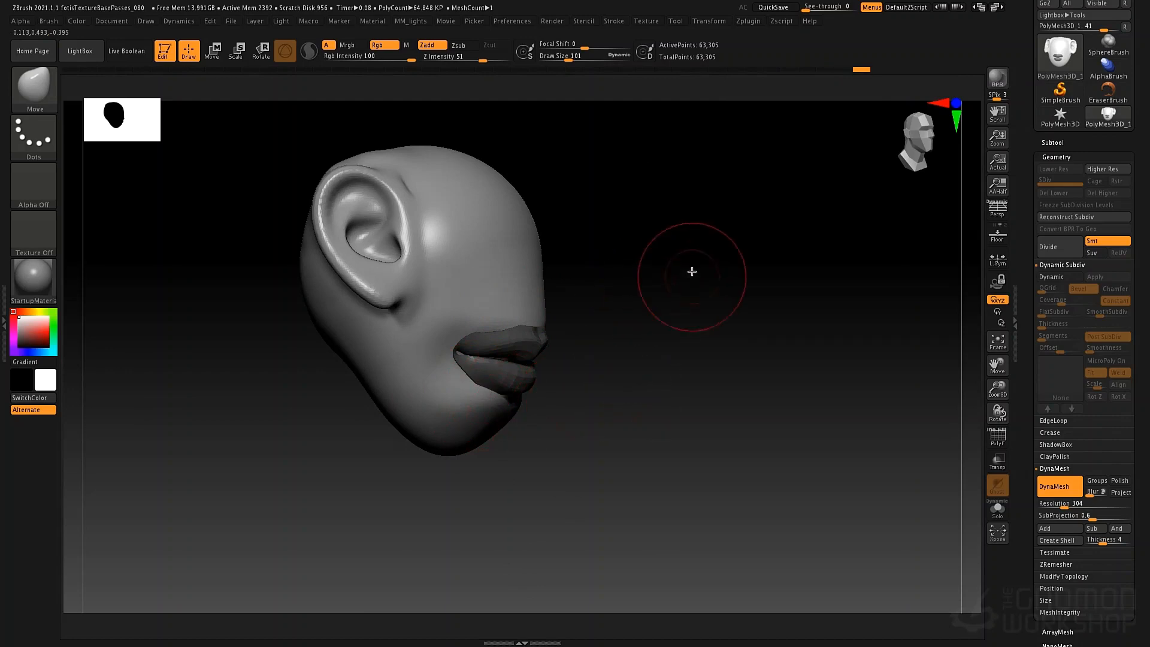
Step: Clear the mask, update the DynaMesh to merge the lips, and smooth the seam at the mouth corners with draw size 49
ctrl+drag(688, 258, 731, 392)
key(space)
drag(562, 290, 549, 290)
key(shift)
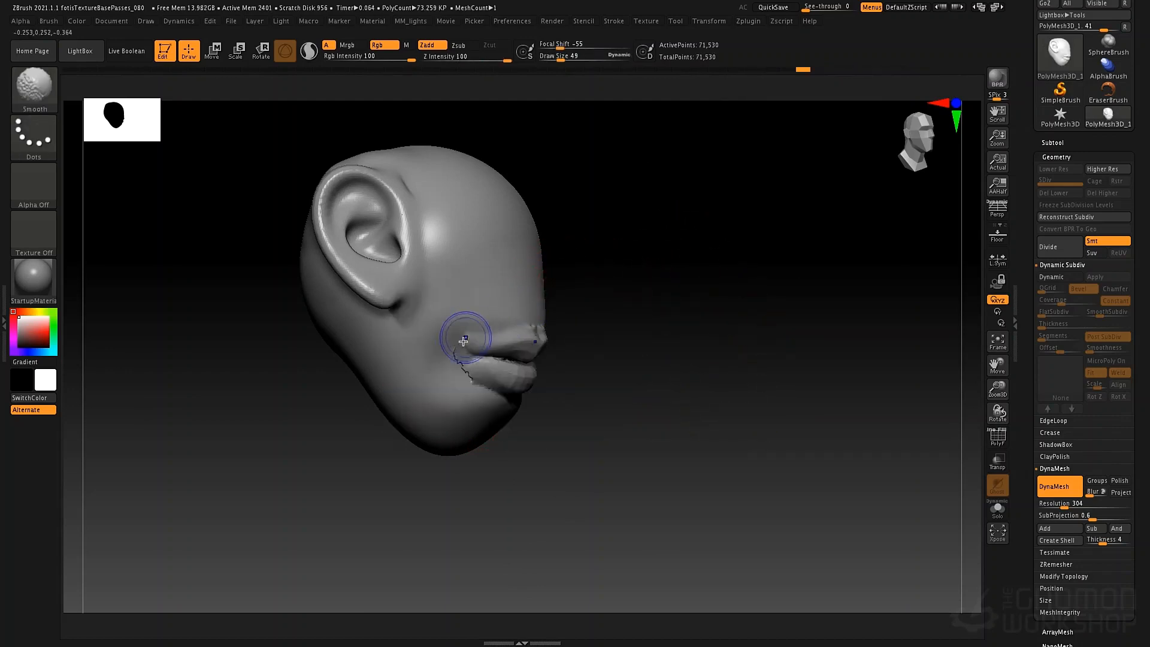
shift+drag(464, 386, 470, 374)
Step: Fill the jagged seams at the mouth corners using the ClayTubes brush with no alpha and focal shift -2
mouse_move(740, 386)
mouse_down()
mouse_move(616, 385)
mouse_move(634, 334)
mouse_move(638, 382)
mouse_up()
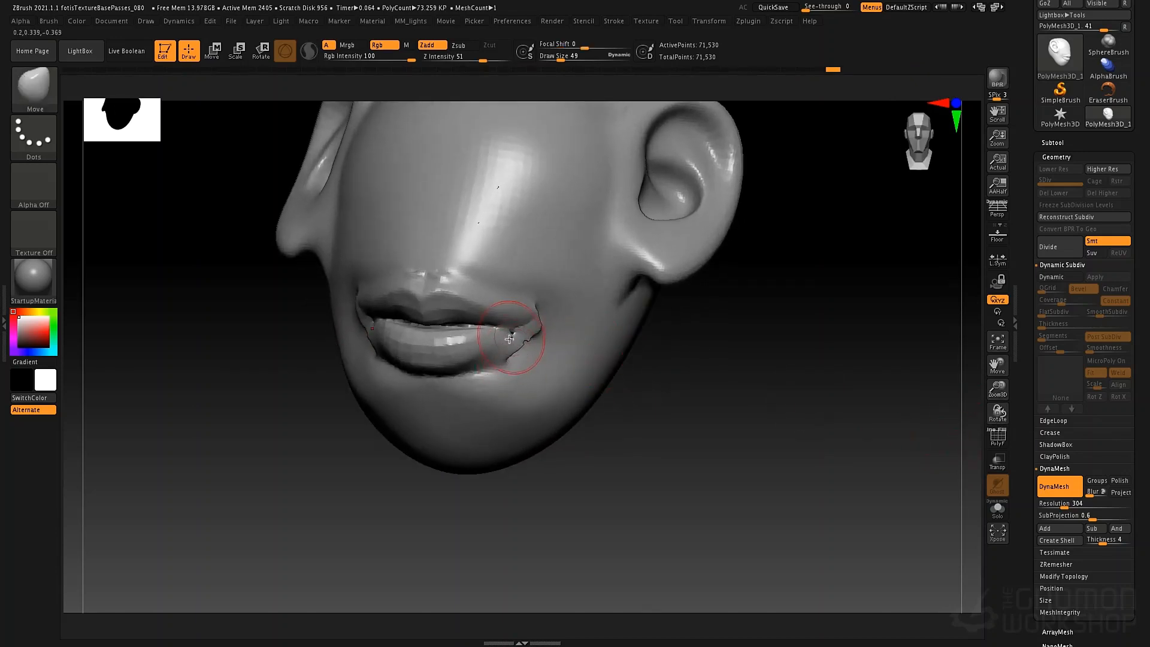
key(b)
key(c)
key(t)
click(32, 187)
click(93, 197)
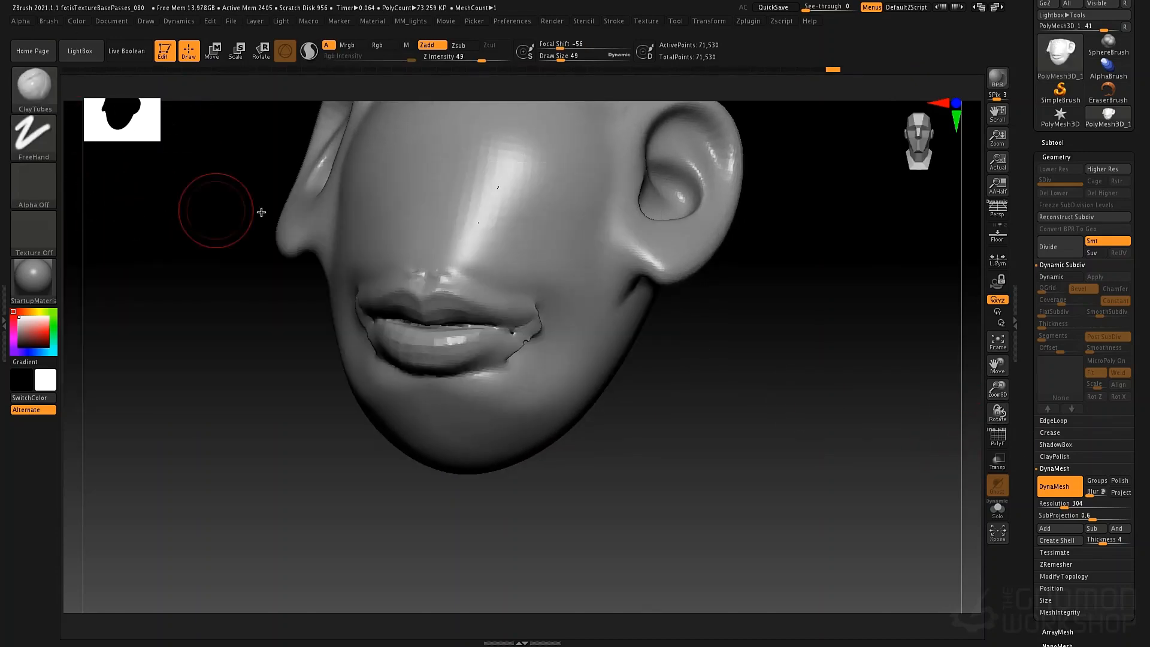
key(space)
drag(261, 223, 282, 224)
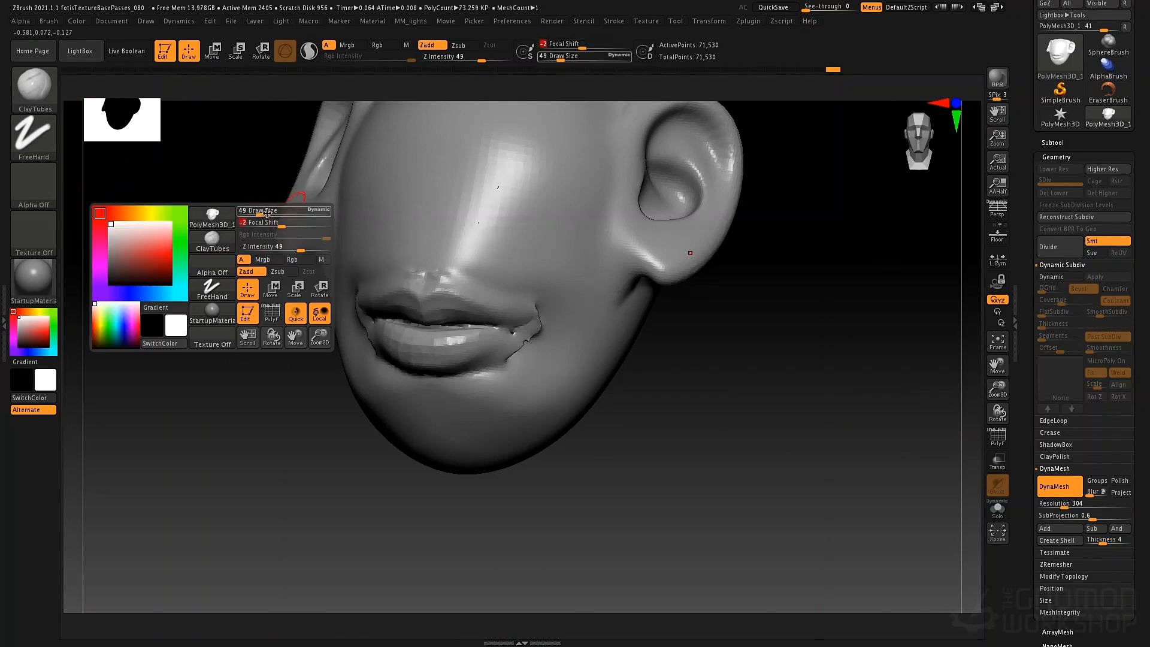
mouse_move(536, 340)
mouse_down()
mouse_move(537, 312)
mouse_move(554, 321)
mouse_up()
key(shift)
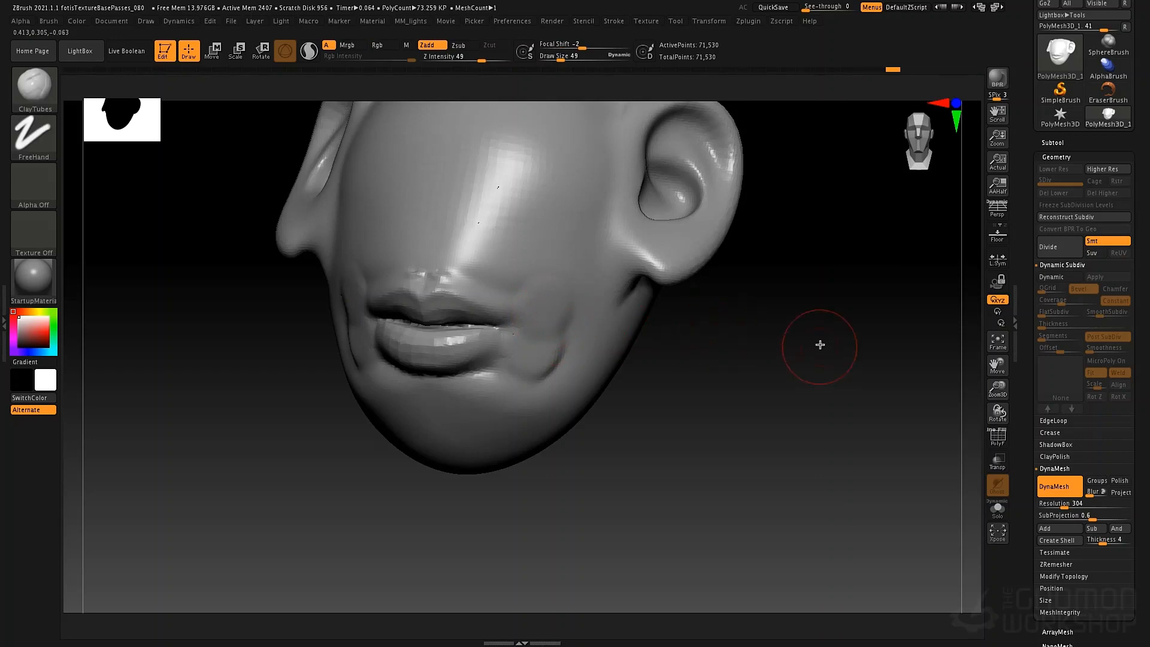
Step: Update the DynaMesh, smooth the filled mouth corners, and soften the lips with the Smooth brush at Z intensity 7
ctrl+drag(820, 345, 878, 372)
mouse_move(542, 359)
shift+mouse_down()
mouse_move(513, 360)
mouse_move(521, 372)
shift+mouse_up()
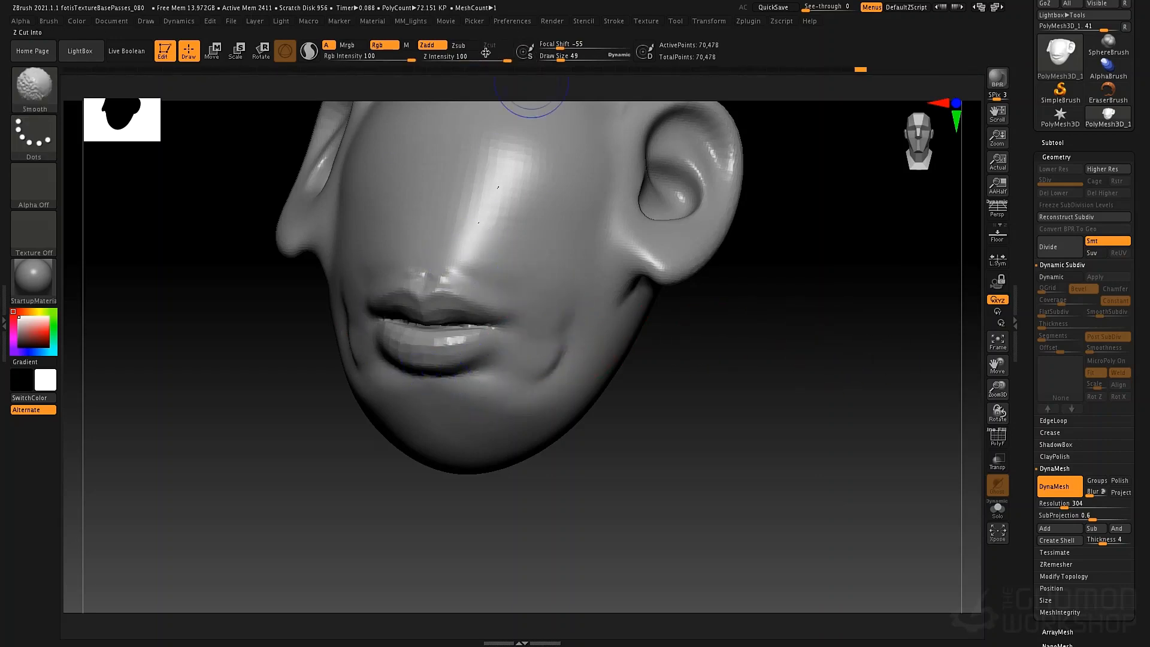
drag(485, 54, 443, 58)
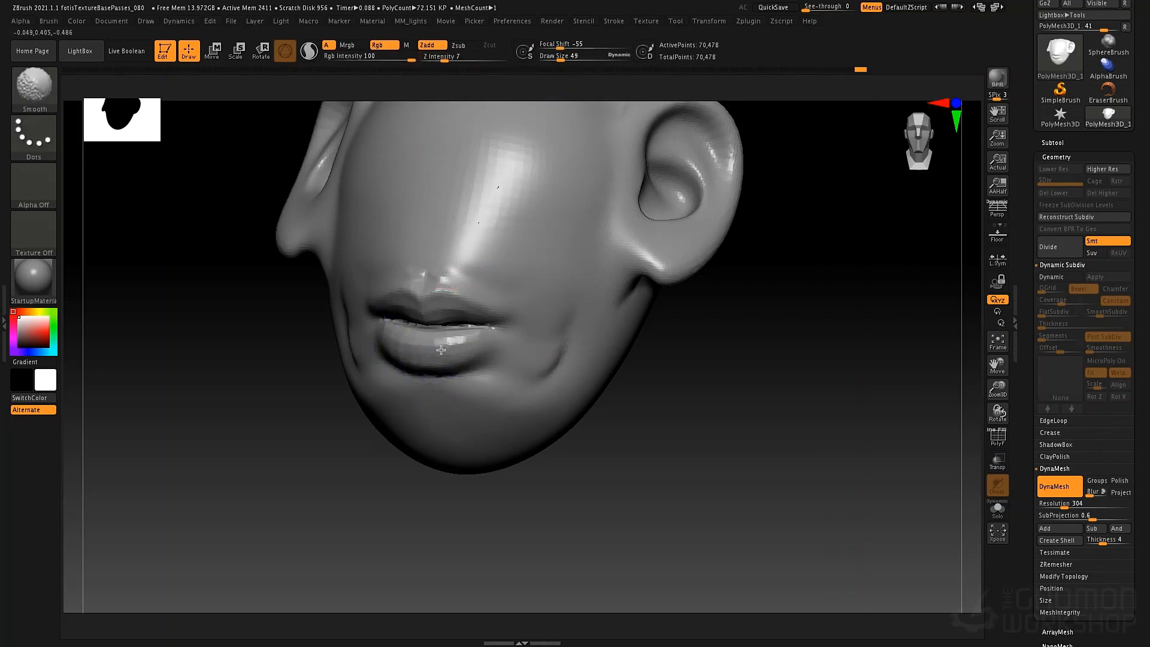
shift+drag(438, 308, 475, 290)
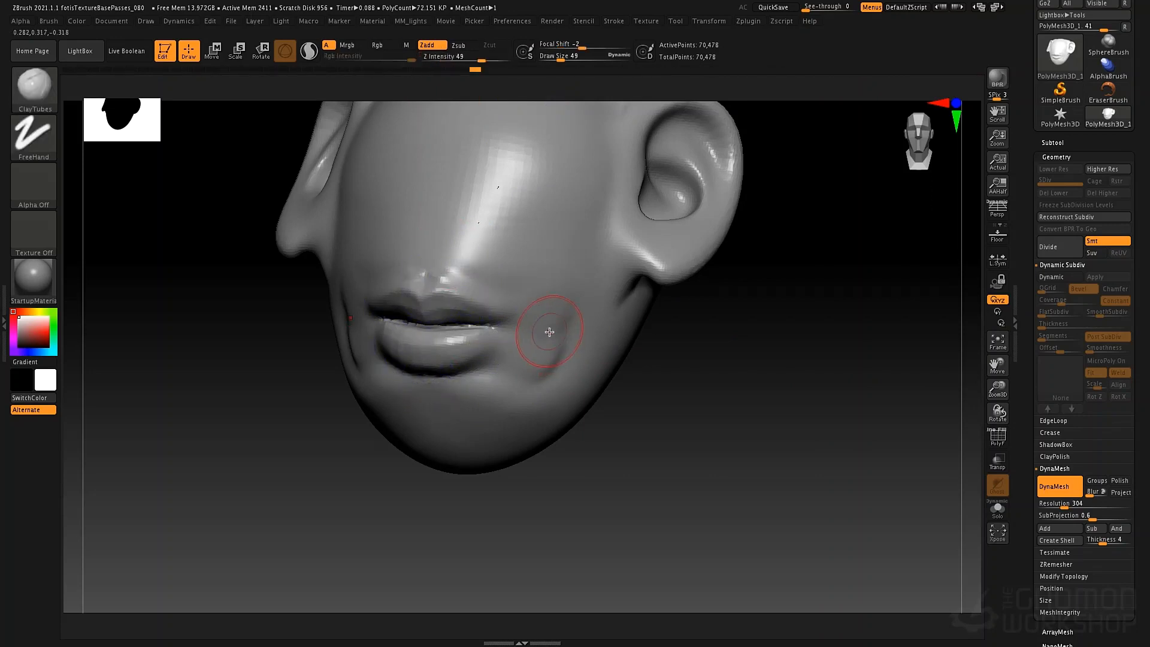
Step: Carve the crease at the mouth corners with the DamStandard brush at draw size 30 and lightly smooth around it
key(b)
key(d)
key(s)
key(space)
drag(539, 331, 533, 331)
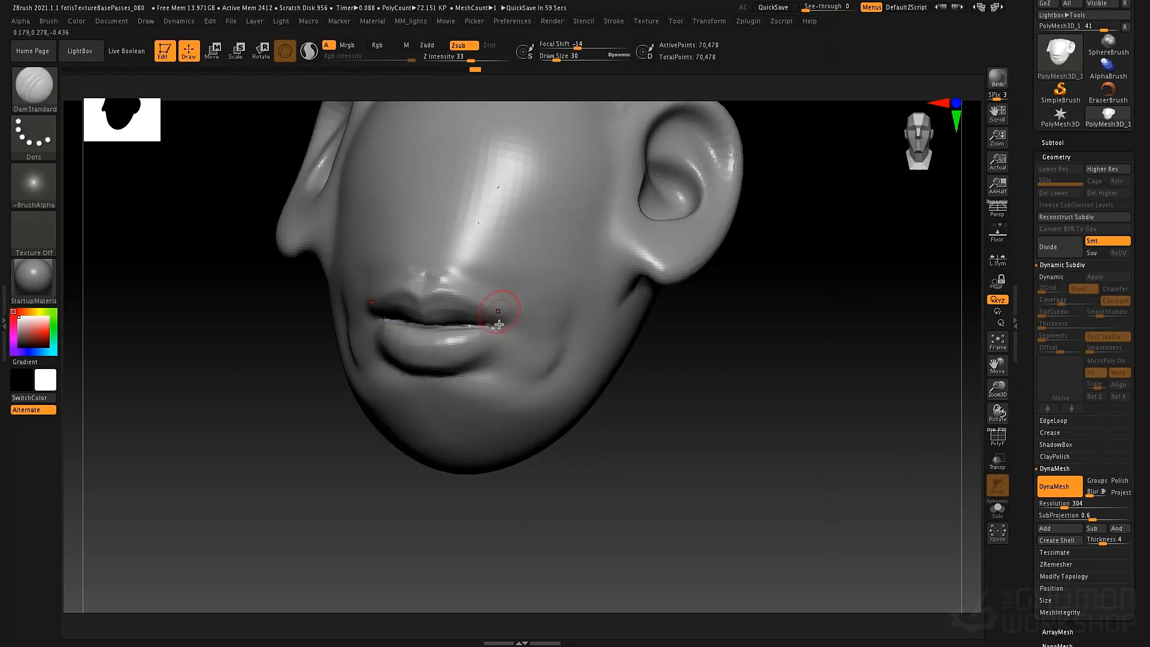
right_drag(512, 283, 547, 275)
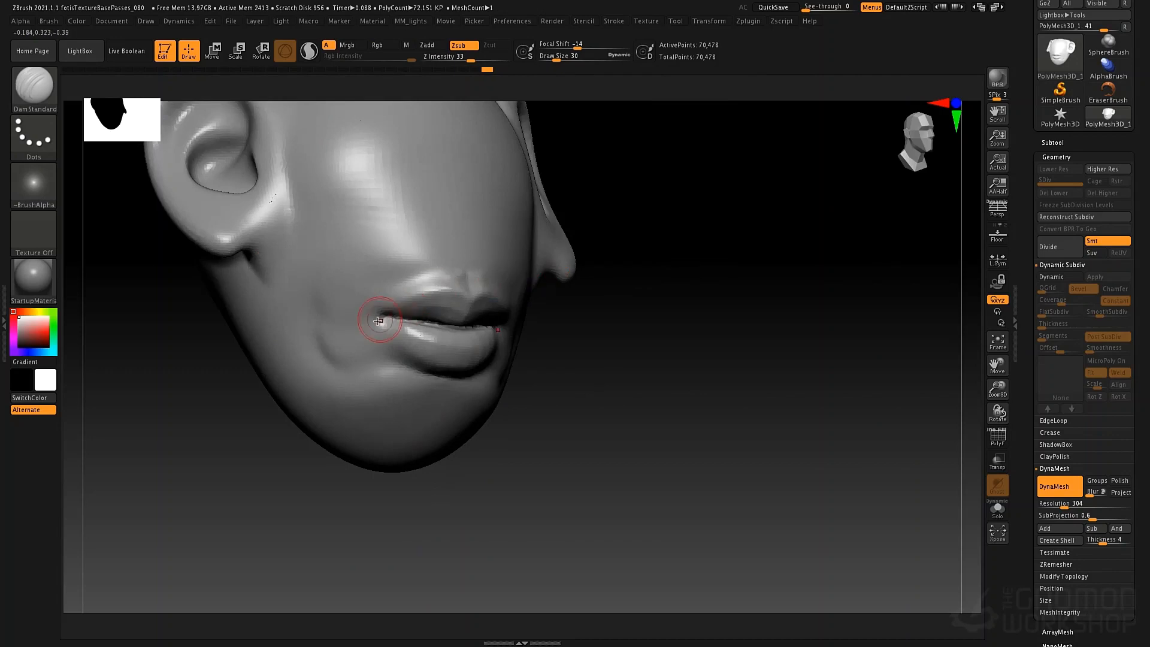
key(shift)
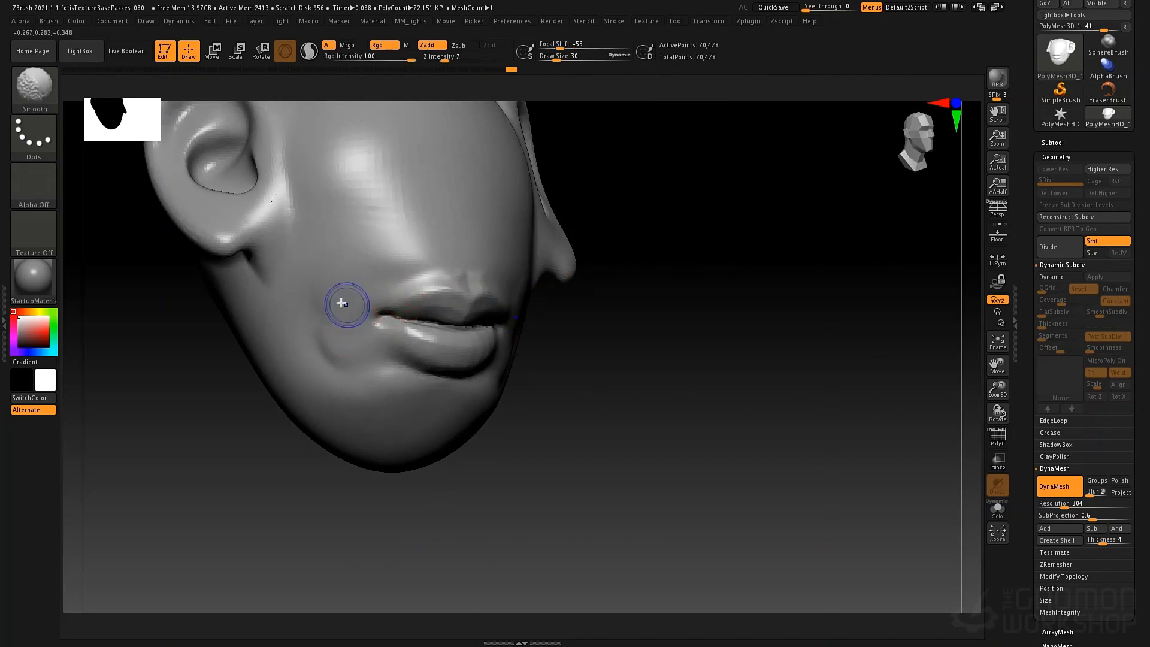
Step: Build up volume around the mouth corners with the ClayTubes brush at draw size 58
key(b)
key(c)
key(t)
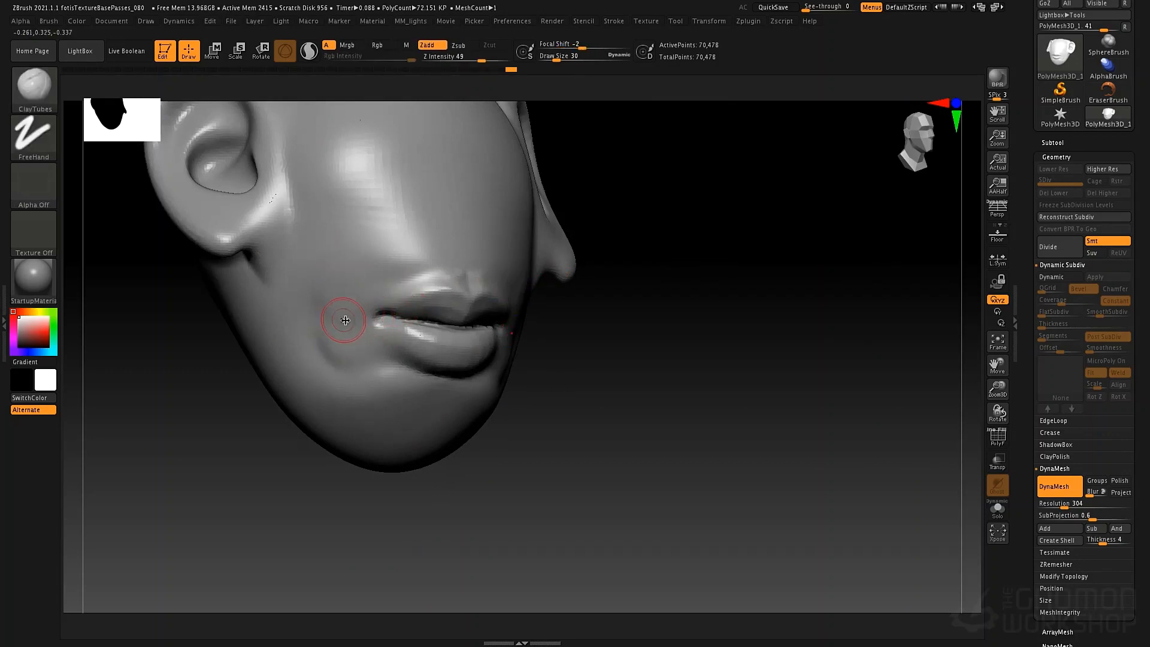
key(space)
mouse_move(341, 319)
mouse_down()
mouse_move(358, 314)
mouse_move(351, 346)
mouse_up()
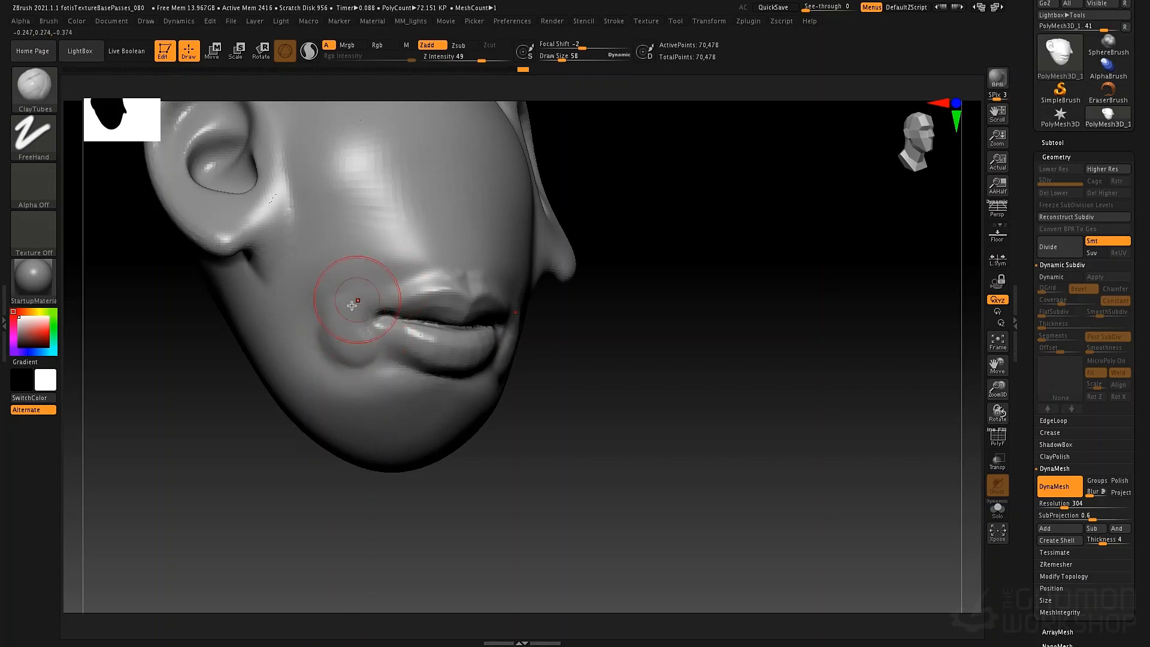
drag(357, 302, 345, 362)
Step: Set the Smooth brush's Z intensity to 21 and blend the built-up areas beside the mouth, finishing in front view
key(shift)
shift+click(461, 58)
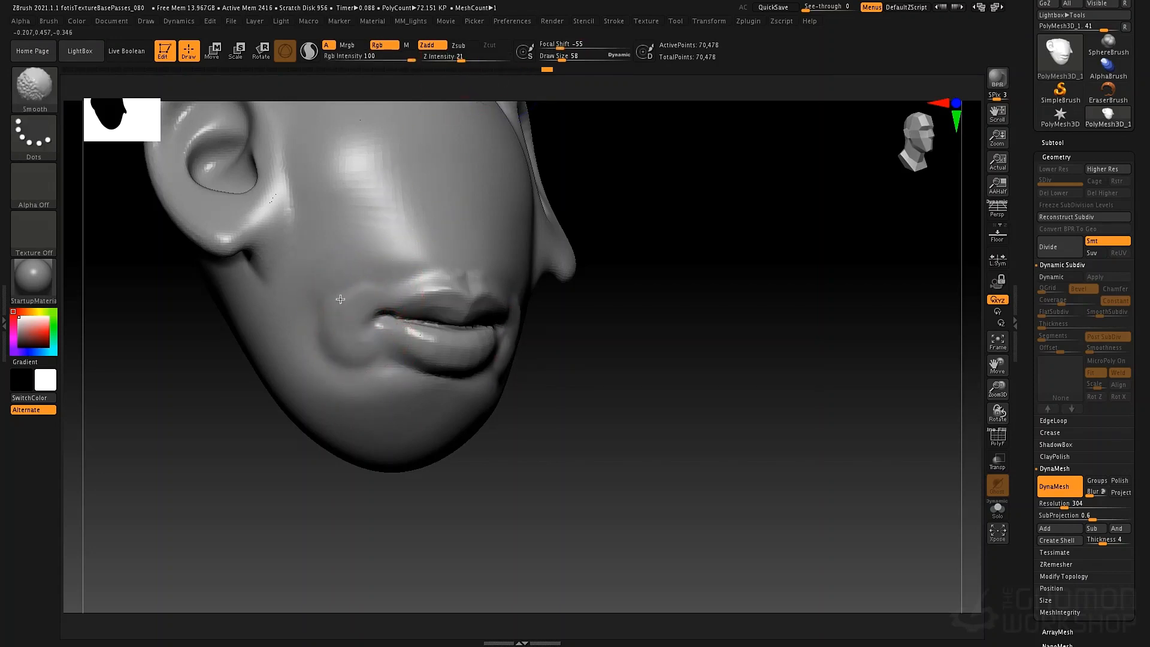
drag(591, 269, 491, 267)
mouse_move(710, 421)
mouse_down()
mouse_move(673, 393)
mouse_move(643, 397)
mouse_move(677, 437)
mouse_up()
key(shift)
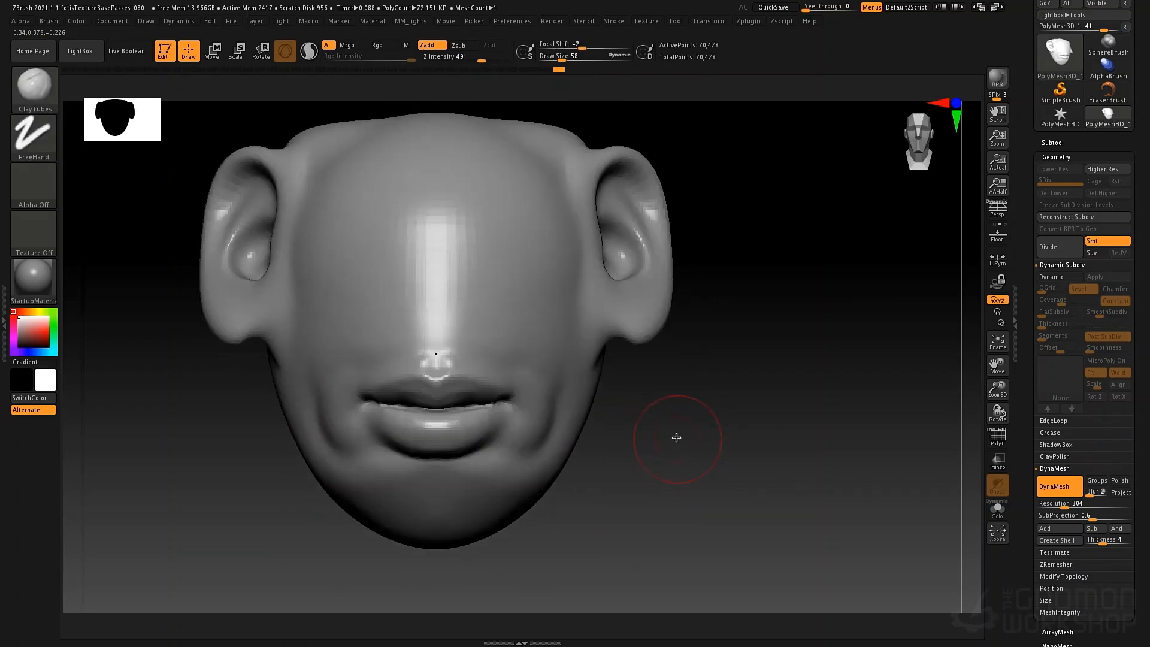
Step: Insert the Nose mesh from the IMM BParts brush at the centre of the face above the lips
key(b)
key(i)
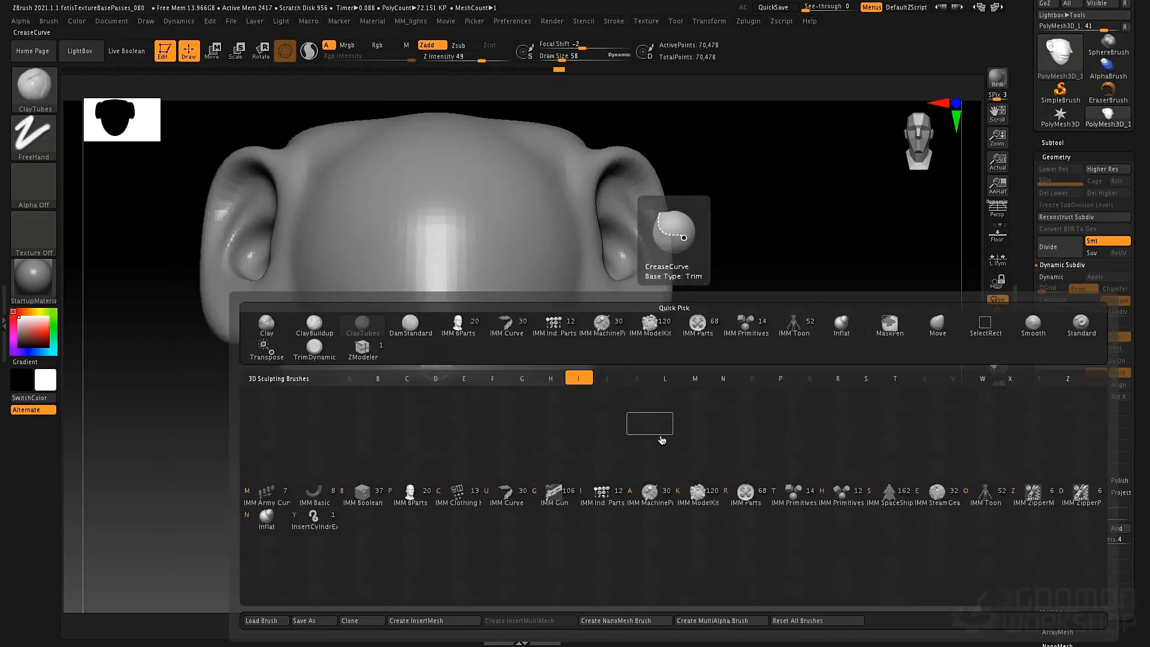
click(410, 497)
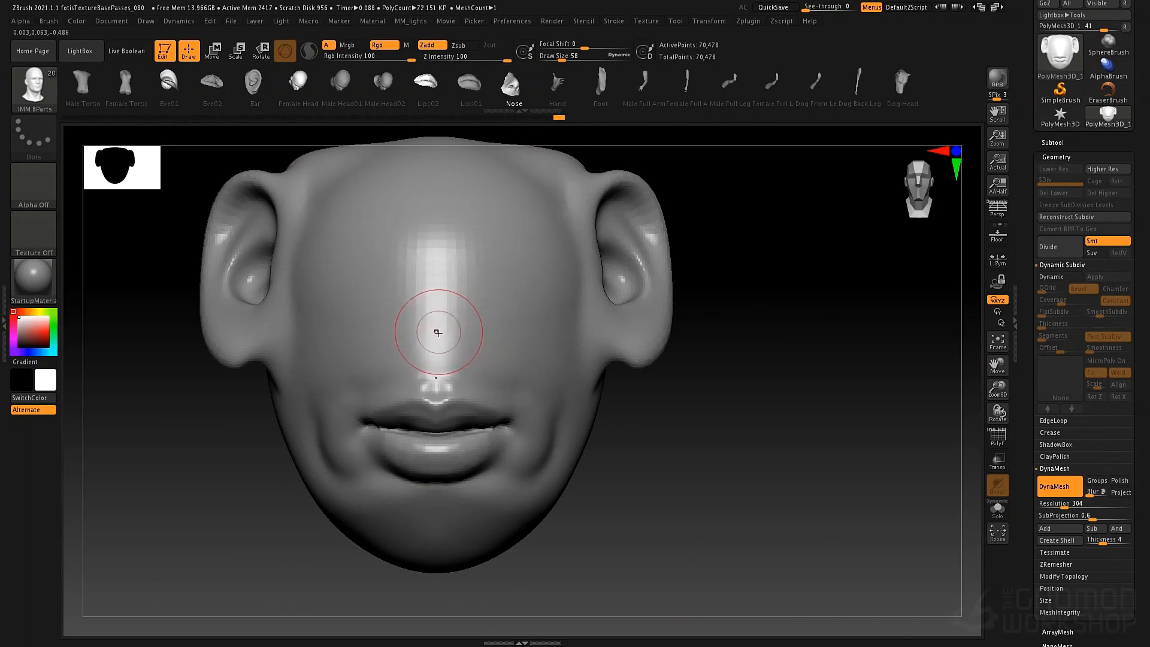
drag(441, 363, 451, 437)
Step: In side view, move the inserted nose up and back into the face and rotate it upright
mouse_move(816, 328)
mouse_down()
mouse_move(756, 341)
mouse_move(759, 362)
mouse_up()
drag(829, 270, 823, 281)
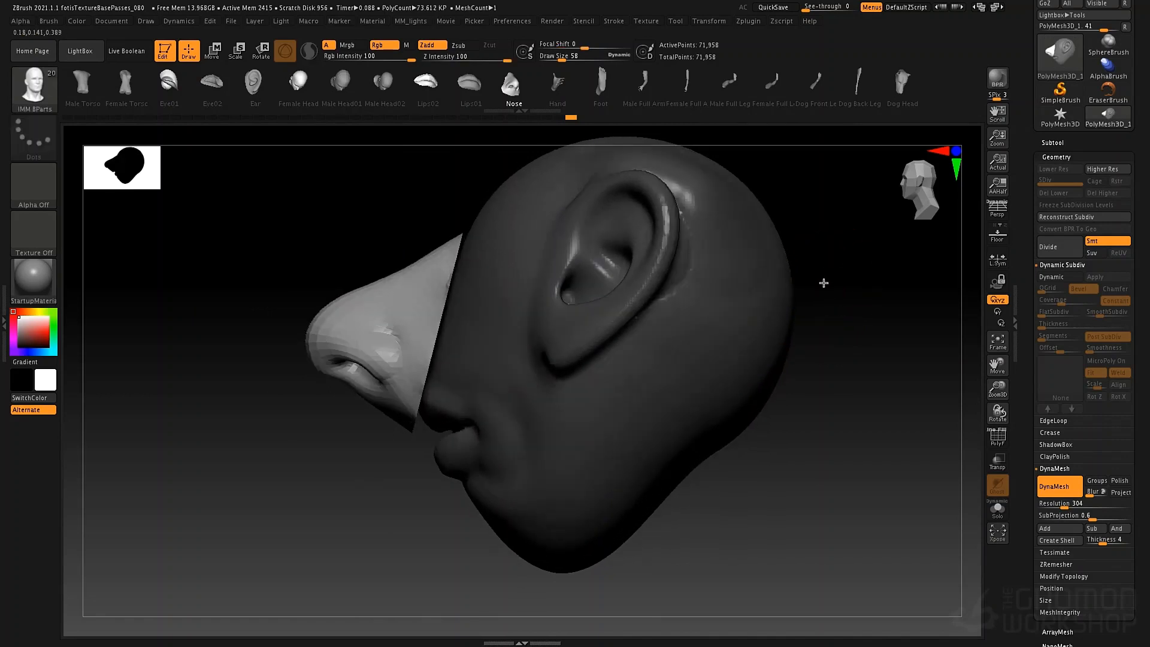
key(w)
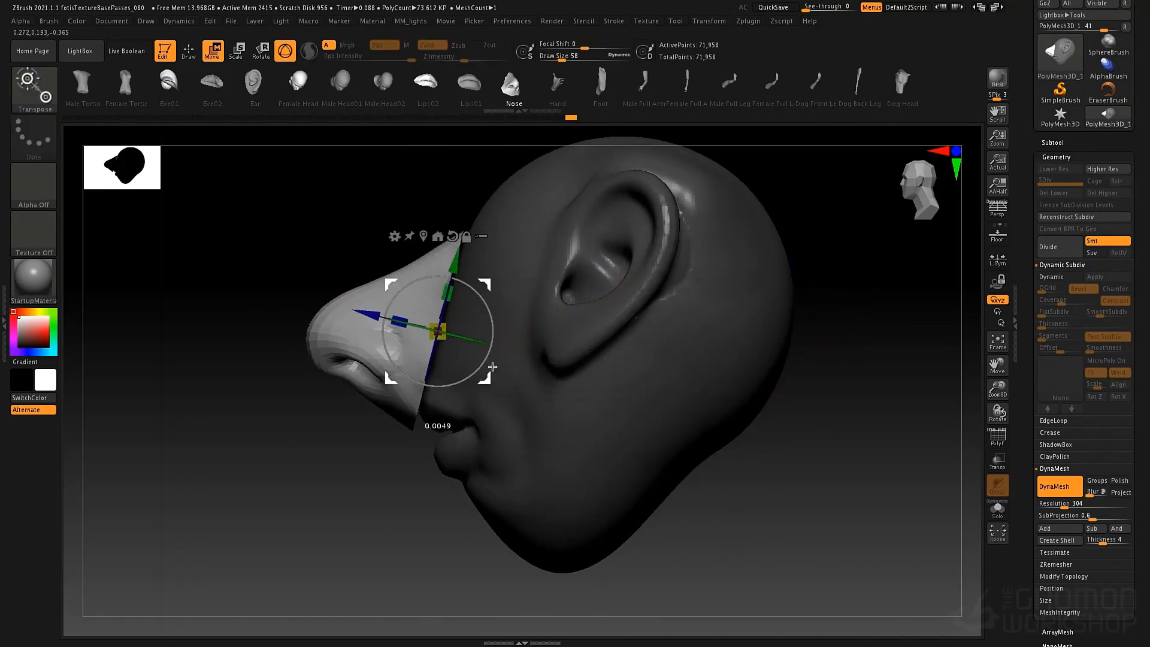
drag(482, 377, 522, 354)
drag(525, 296, 523, 291)
drag(522, 352, 522, 339)
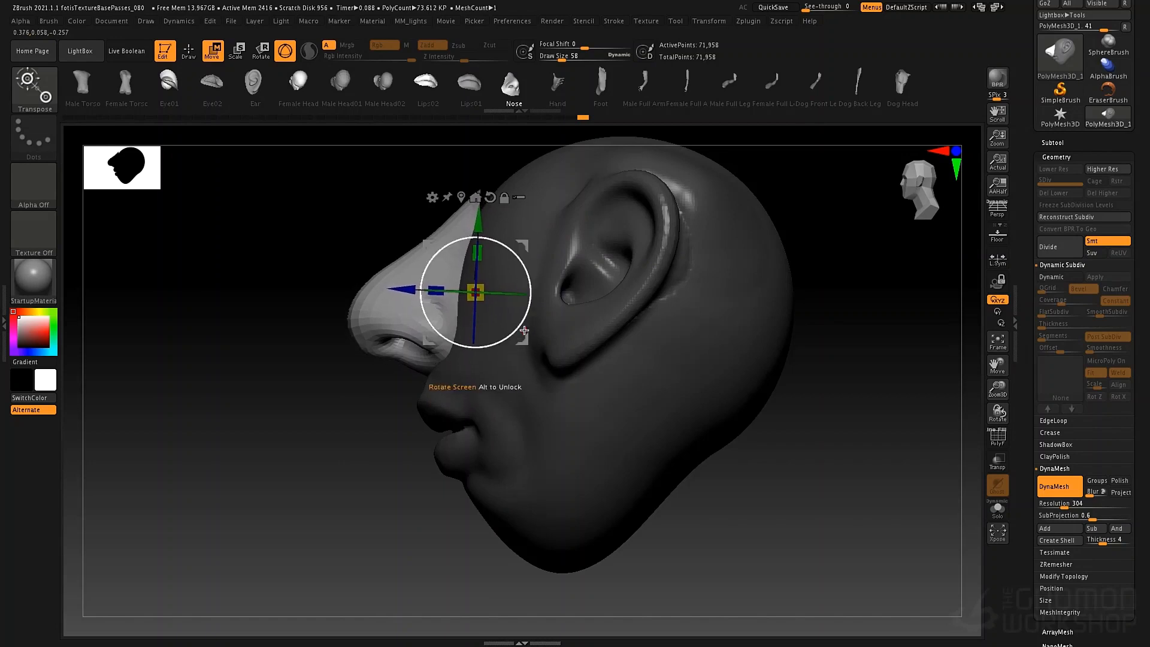
Step: Reshape the top of the nose bridge with an enlarged Move brush so it meets the forehead
key(q)
key(b)
key(m)
key(v)
key(space)
drag(491, 187, 506, 188)
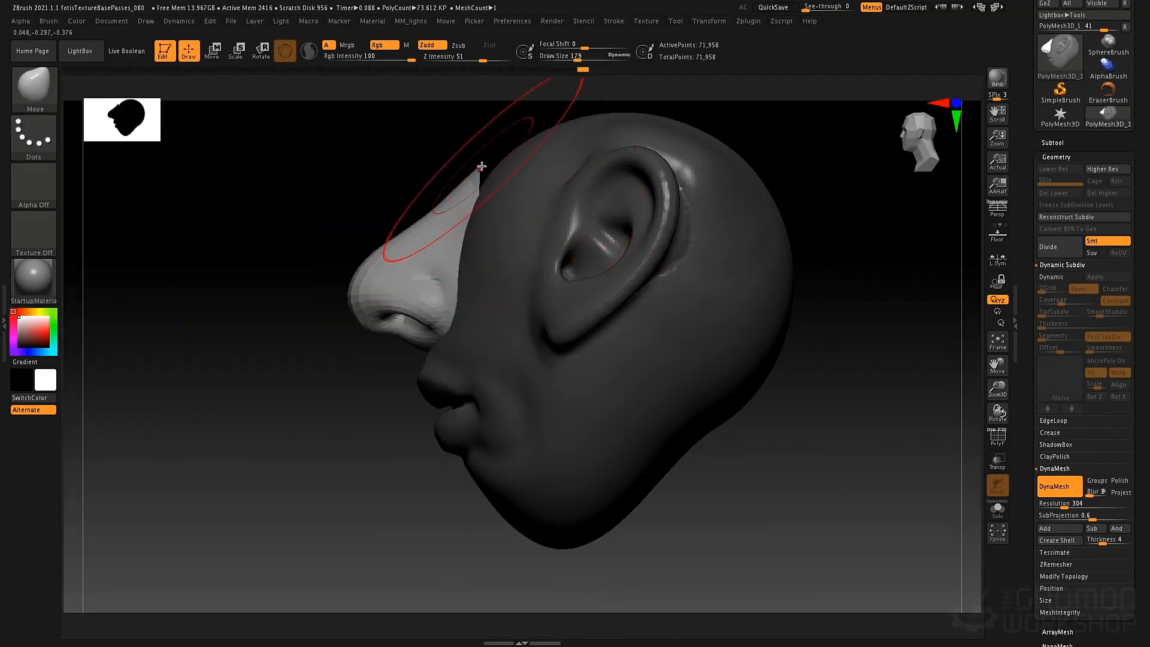
drag(461, 154, 574, 171)
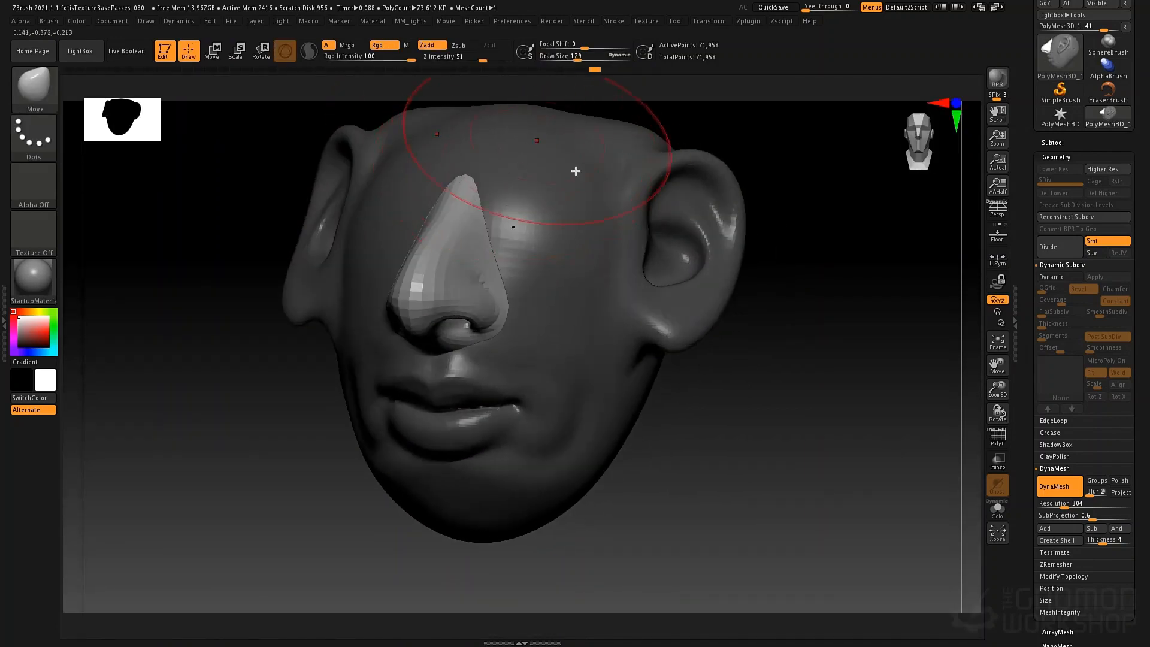
mouse_move(683, 432)
mouse_down()
mouse_move(674, 437)
mouse_move(711, 423)
mouse_up()
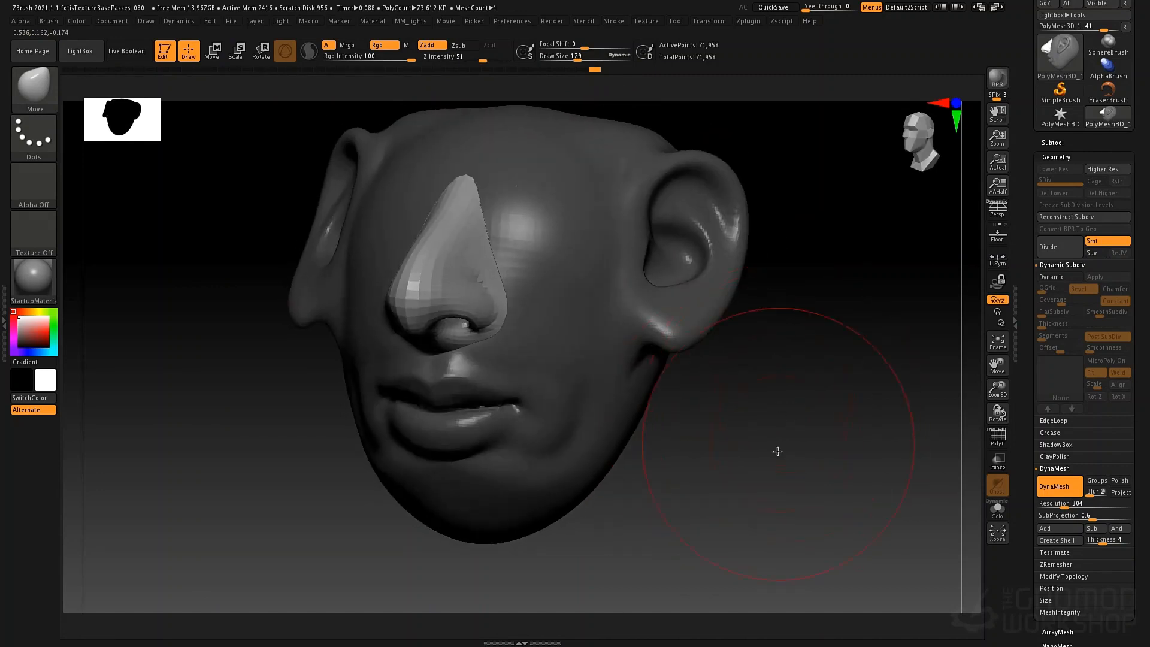
Step: Update the DynaMesh to fuse the nose with the head and smooth its side seams at draw size 62
key(ctrl)
ctrl+drag(800, 375, 821, 459)
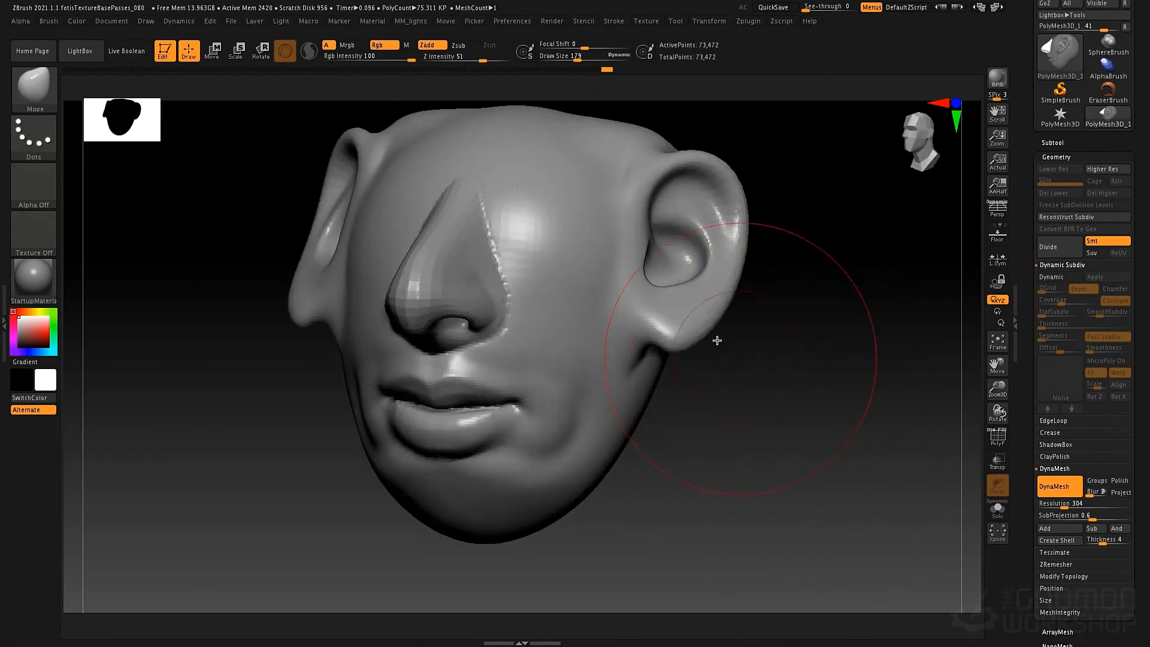
key(space)
drag(662, 328, 656, 328)
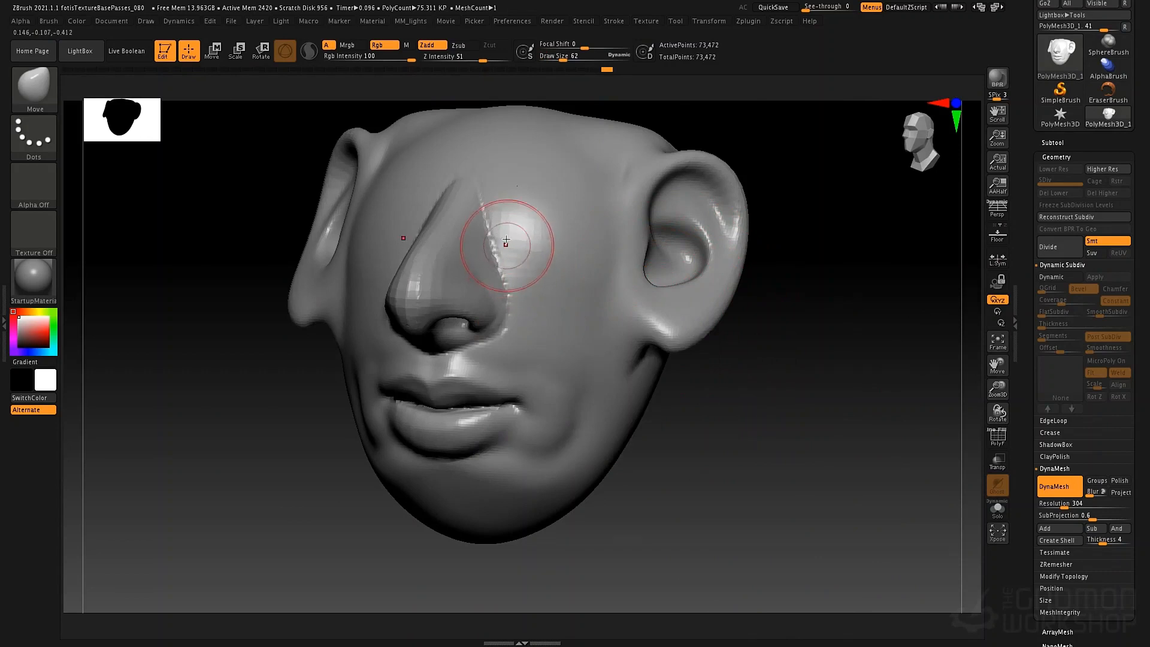
shift+drag(505, 234, 497, 238)
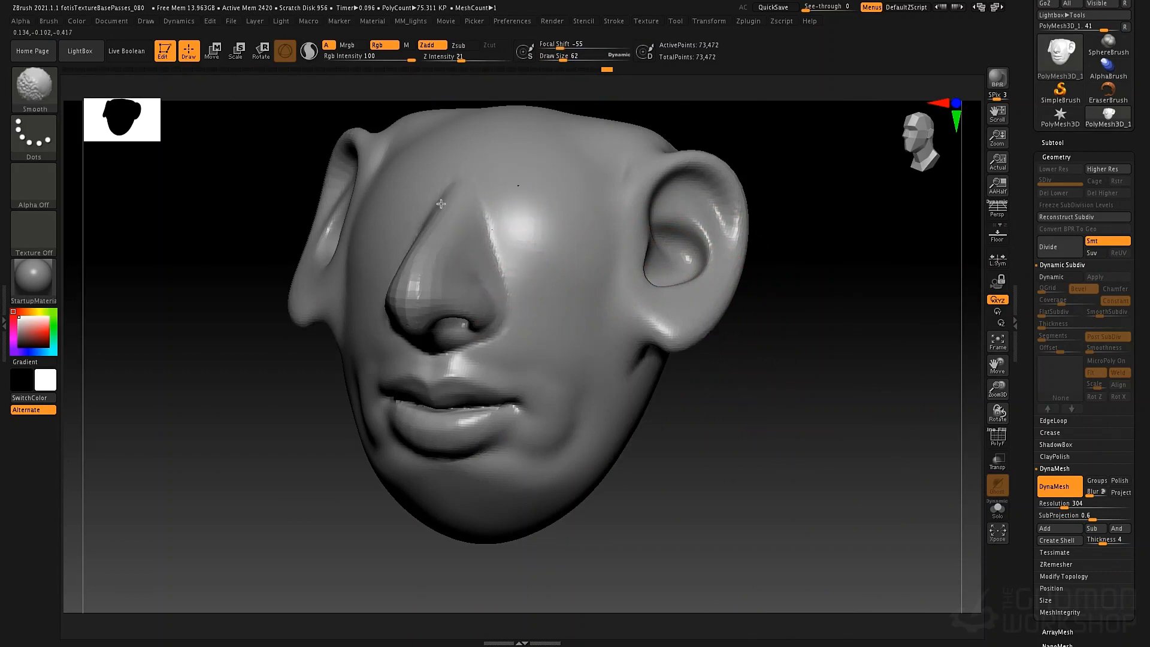
shift+drag(441, 204, 452, 191)
Step: Insert mirrored subtractive spheres at the eye positions using Insert Sphere from the IMM Primitives brush
mouse_move(706, 388)
mouse_down()
mouse_move(763, 356)
mouse_move(657, 444)
mouse_move(446, 401)
mouse_up()
mouse_move(745, 371)
mouse_down()
mouse_move(667, 349)
mouse_move(627, 400)
mouse_up()
key(b)
key(i)
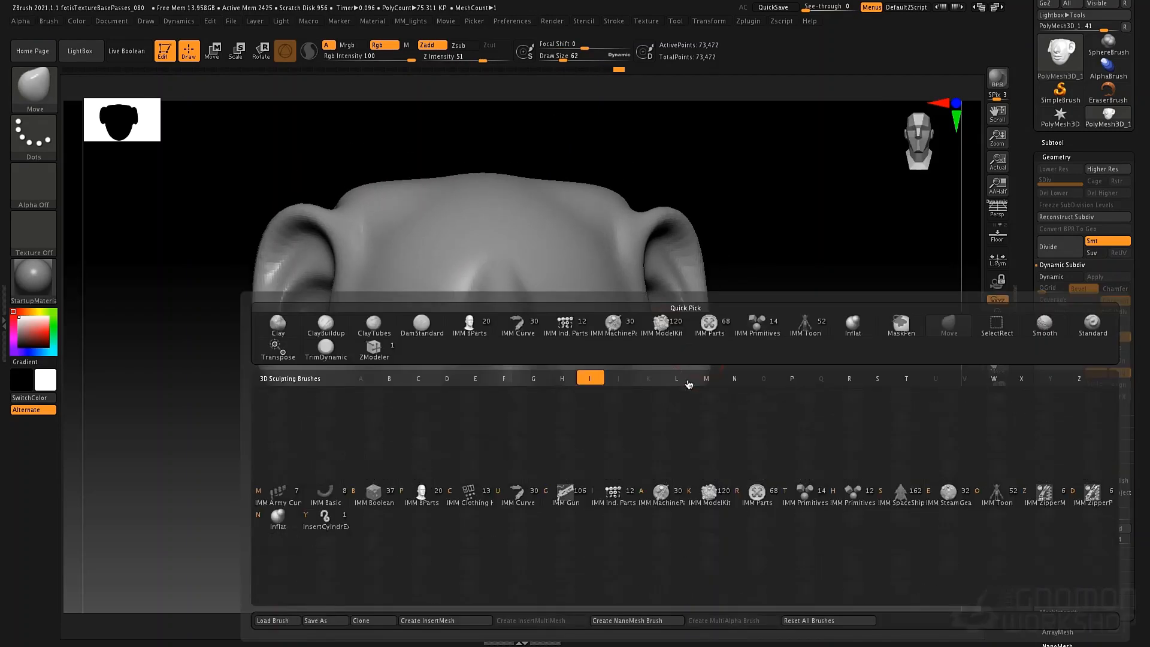
click(806, 502)
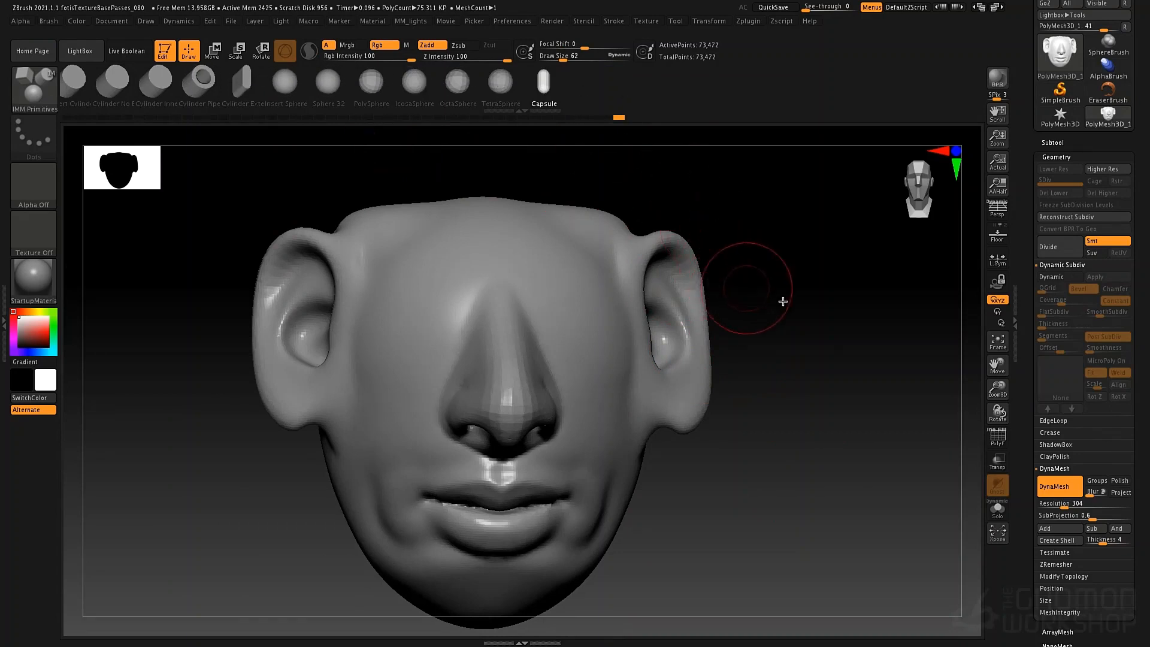
drag(820, 374, 841, 345)
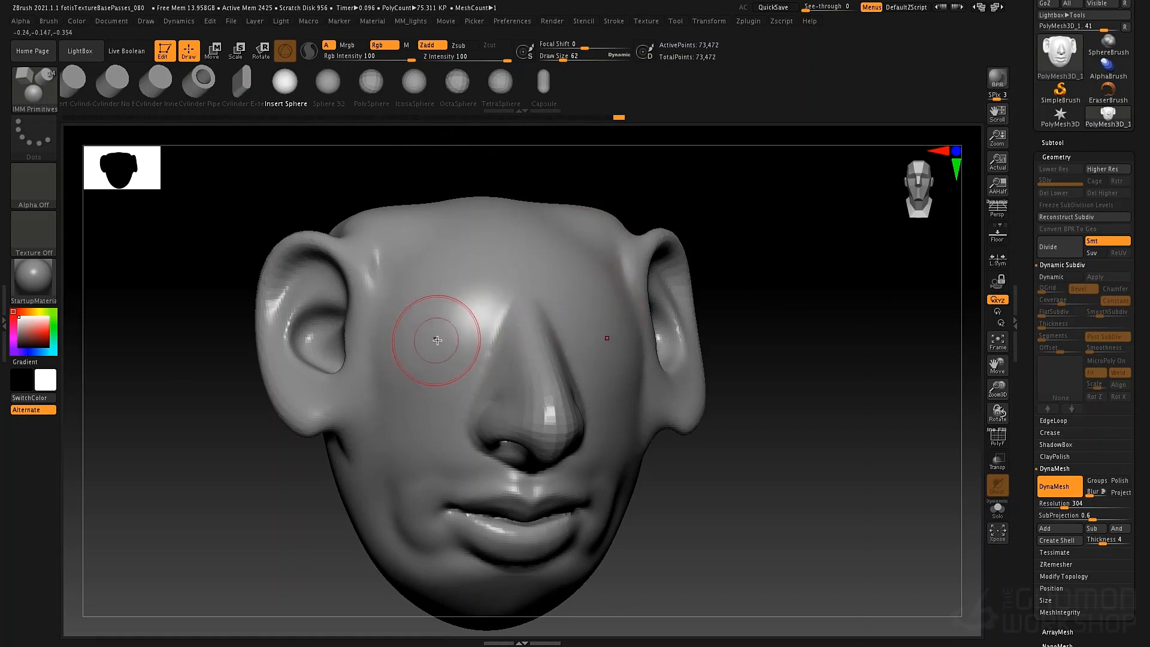
drag(436, 335, 451, 377)
Step: Move the subtractive spheres up and forward so they cut into the face beside the nose bridge
drag(785, 344, 830, 349)
key(w)
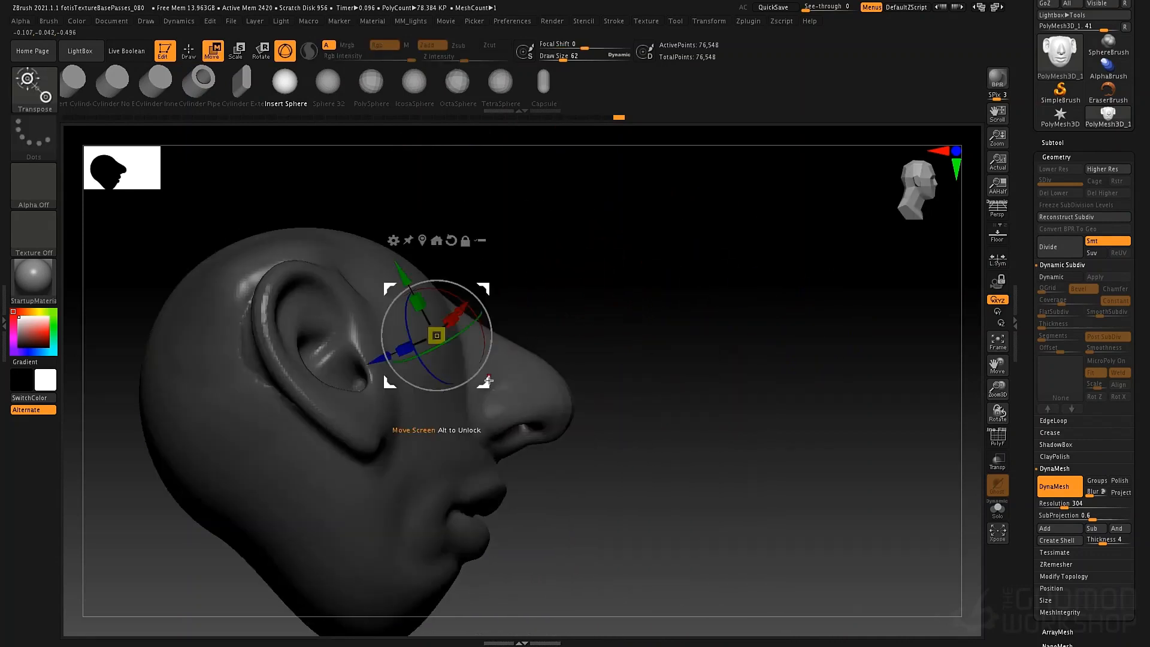
drag(486, 382, 518, 365)
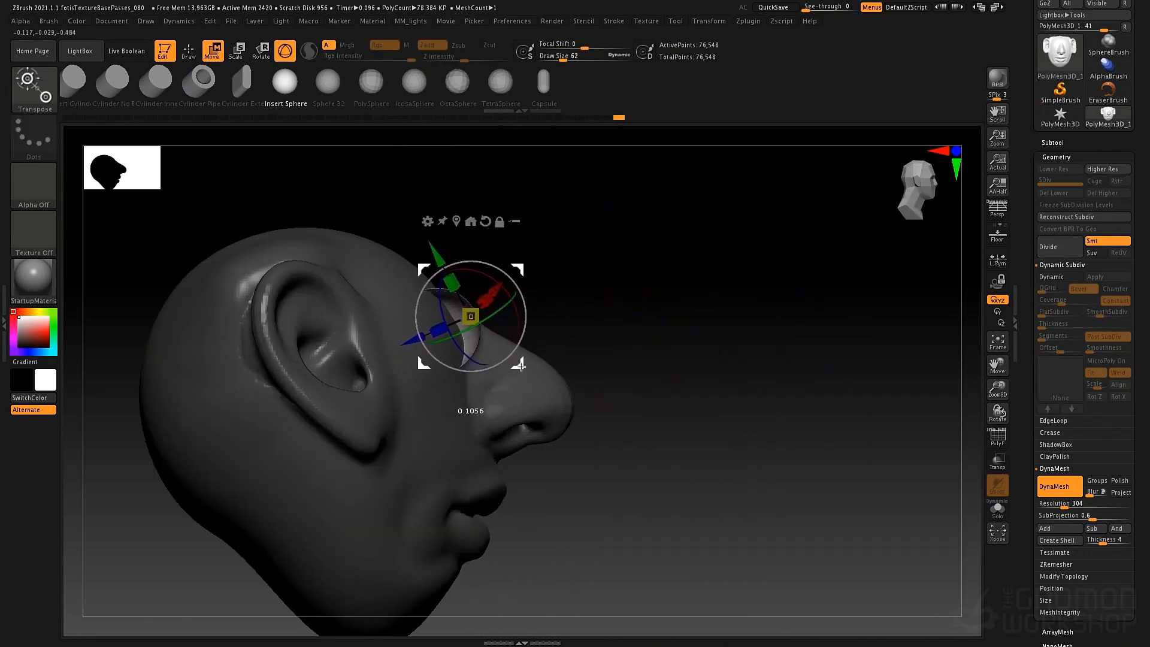
drag(717, 328, 522, 363)
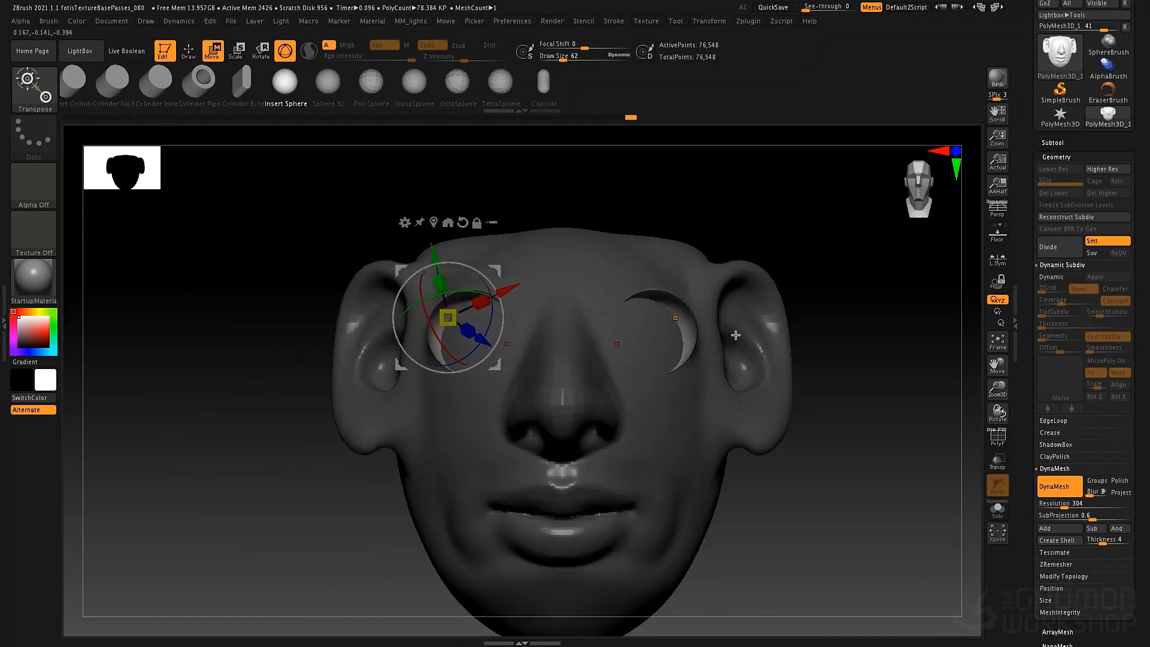
drag(731, 336, 881, 343)
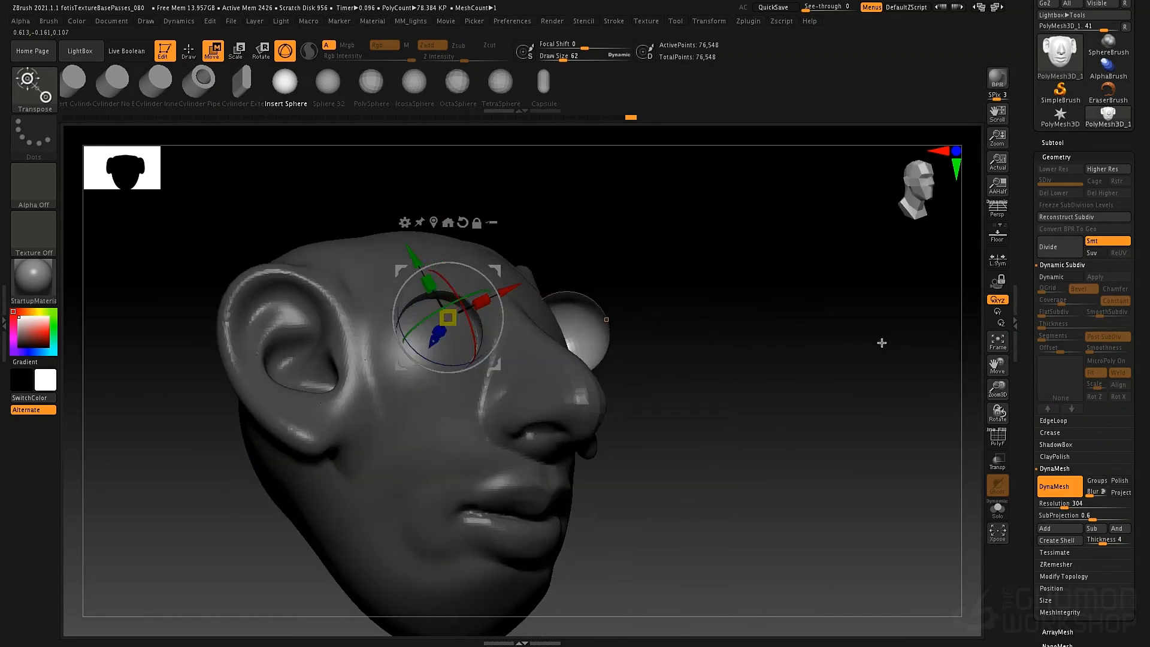
Step: Clear the mask and update the DynaMesh to carve the eye sockets out of the head
click(591, 305)
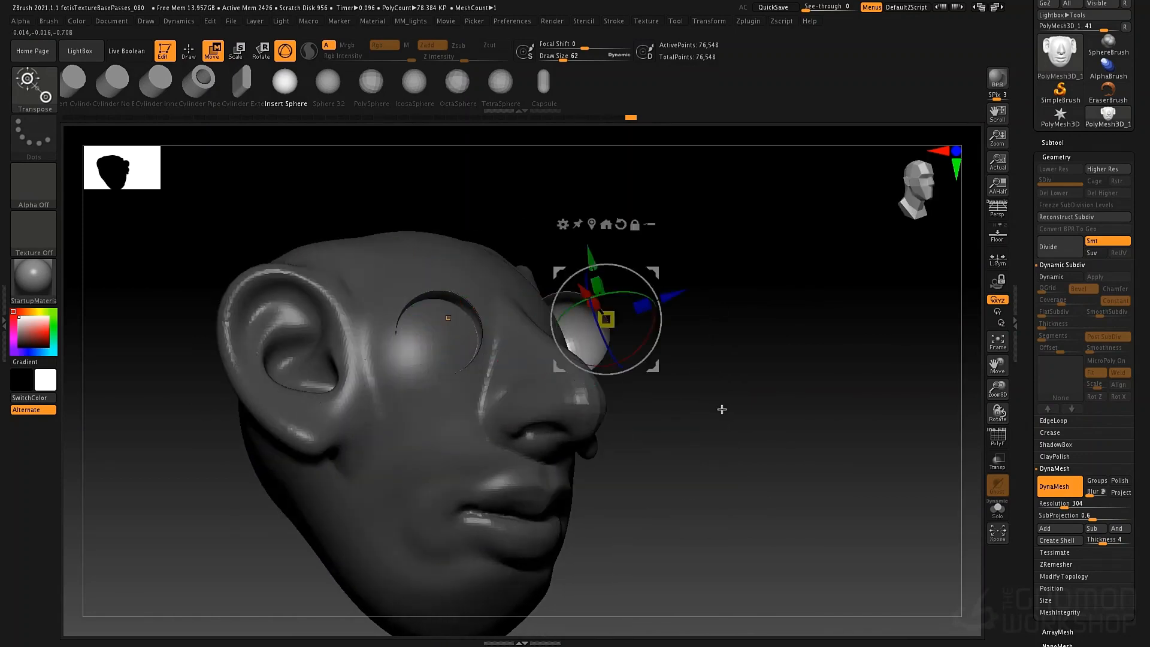
key(q)
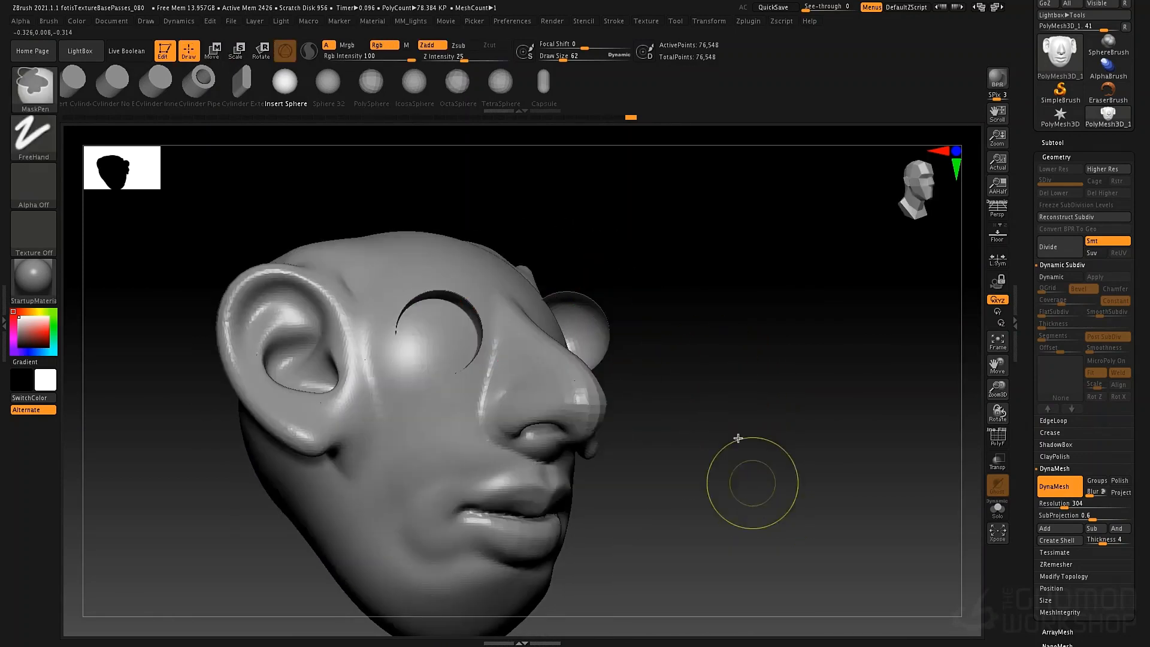
key(ctrl+z)
Step: Insert a mirrored pair of eyeball spheres in the sockets and push them back into the head
mouse_move(791, 300)
mouse_down()
mouse_move(774, 361)
mouse_move(624, 329)
mouse_up()
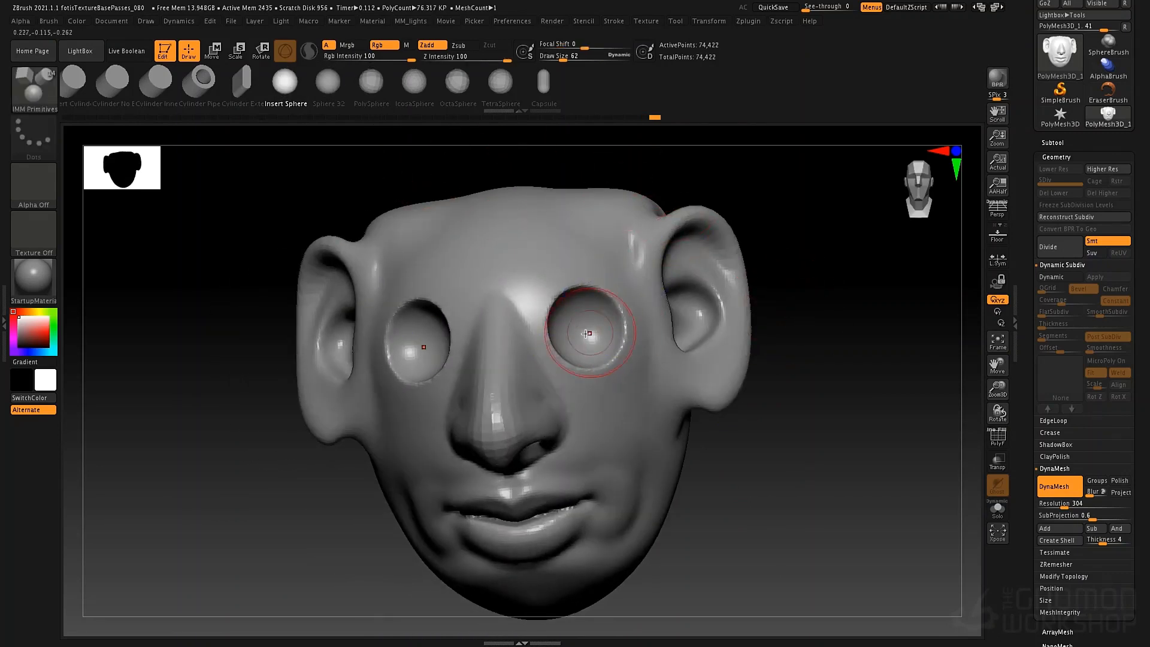
drag(588, 344, 631, 353)
drag(838, 373, 697, 280)
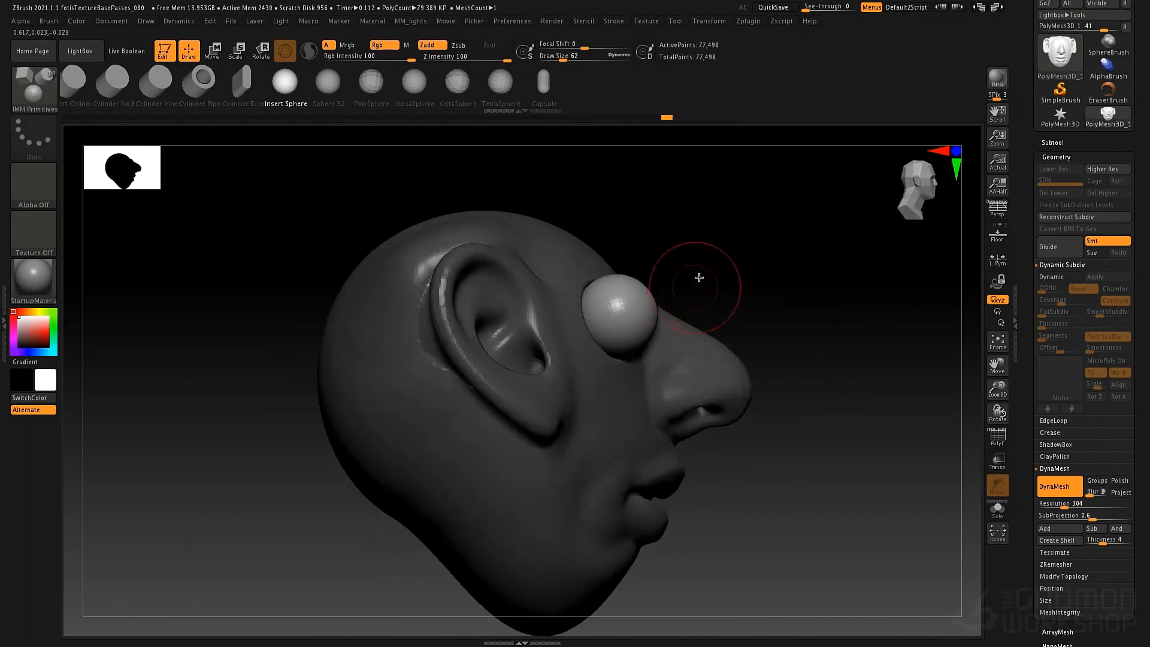
key(w)
drag(640, 303, 614, 319)
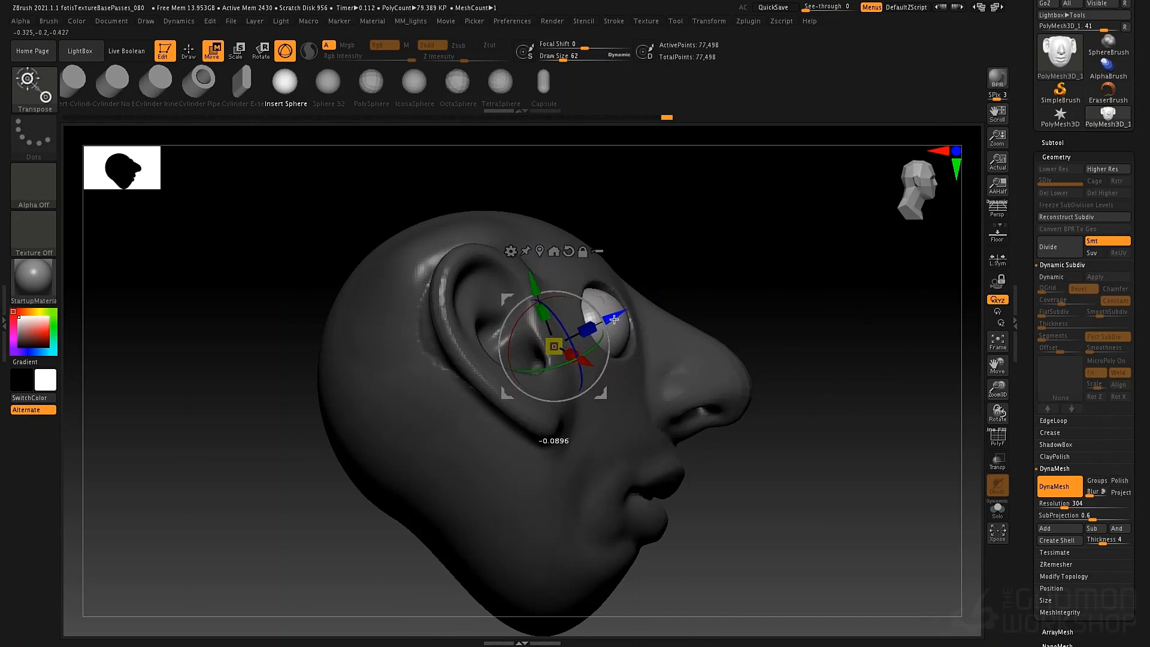
Step: Update the DynaMesh to merge the eyeballs with the head
key(q)
ctrl+drag(789, 269, 824, 328)
mouse_move(792, 289)
ctrl+mouse_down()
mouse_move(825, 308)
mouse_move(811, 275)
mouse_move(763, 272)
mouse_move(784, 268)
ctrl+mouse_up()
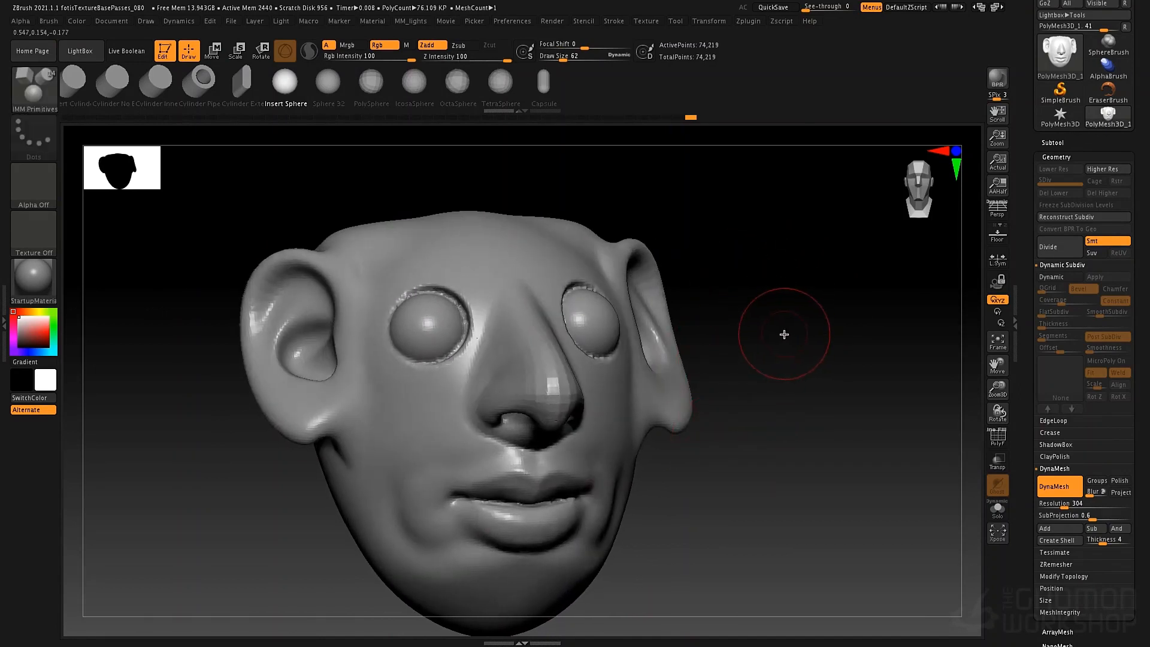
Step: Insert a smaller mirrored sphere on the front of each eyeball and push it partly into the eyeball
mouse_move(783, 329)
mouse_down()
mouse_move(788, 354)
mouse_move(789, 339)
mouse_up()
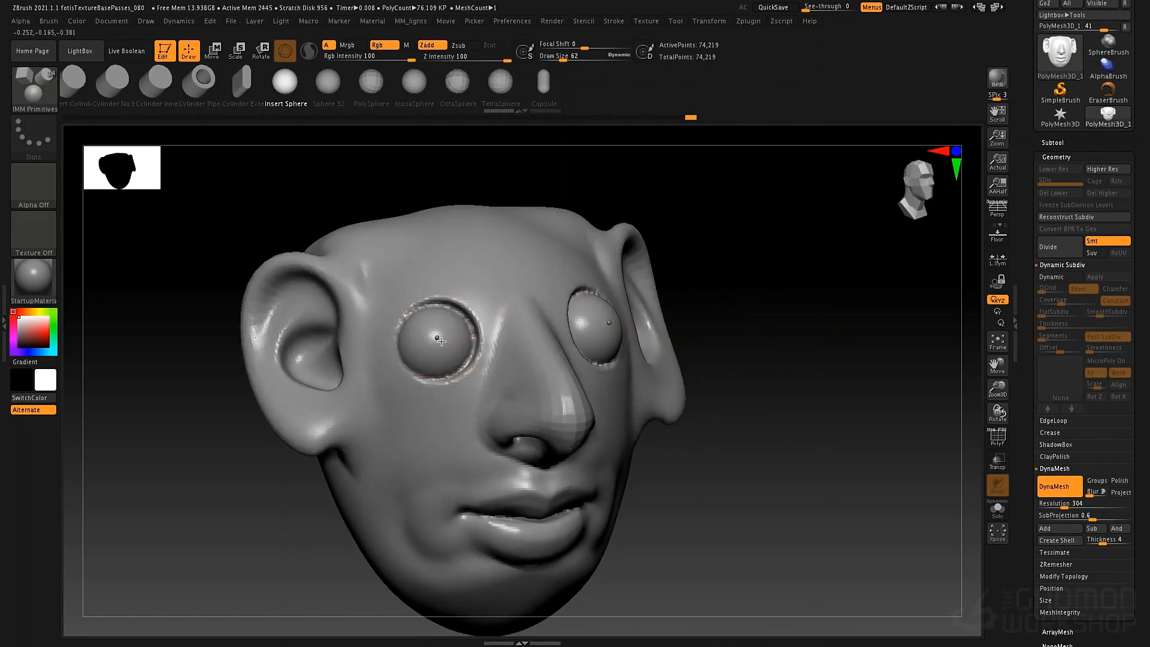
drag(441, 340, 462, 354)
drag(797, 373, 795, 331)
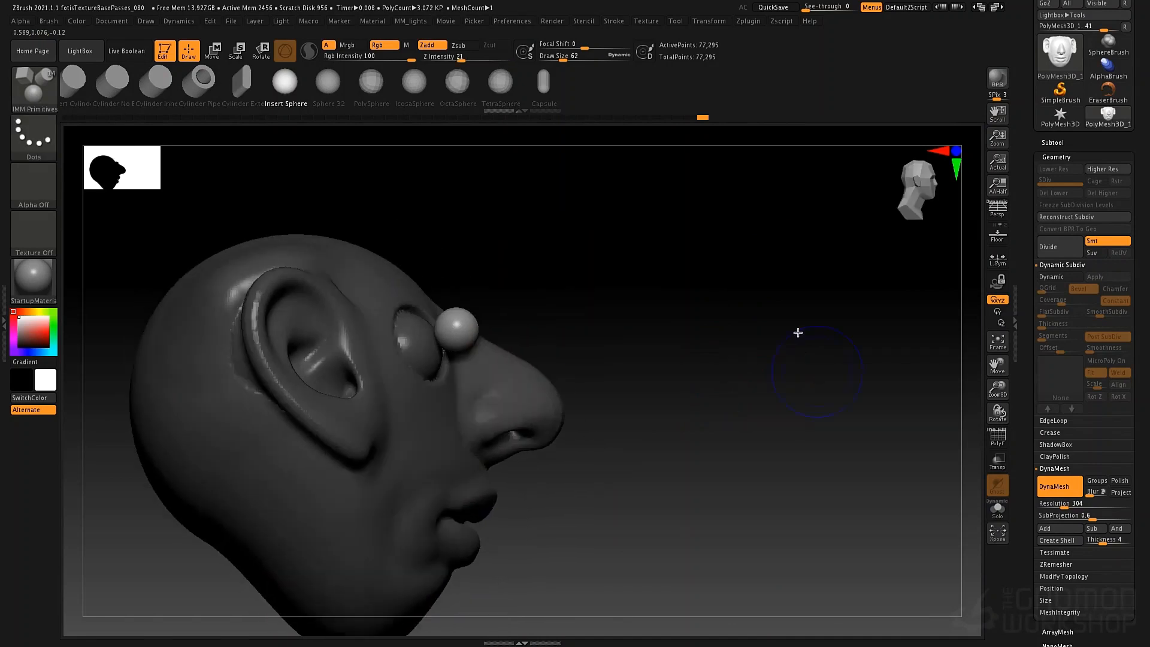
key(w)
drag(488, 317, 465, 325)
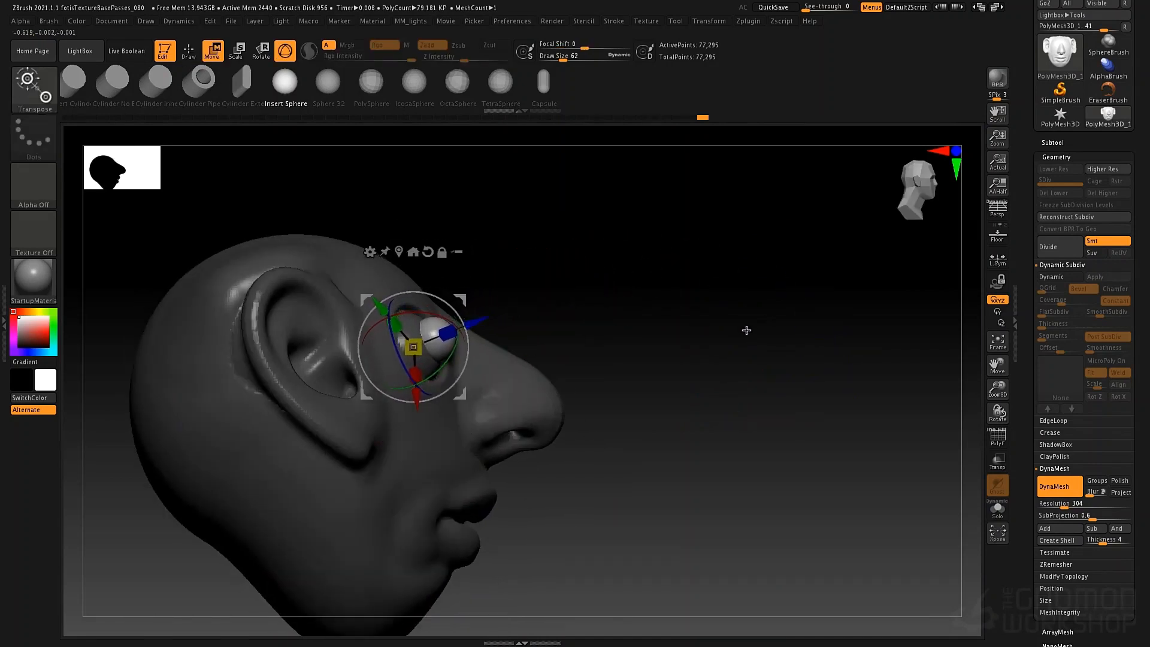
drag(746, 330, 722, 337)
key(q)
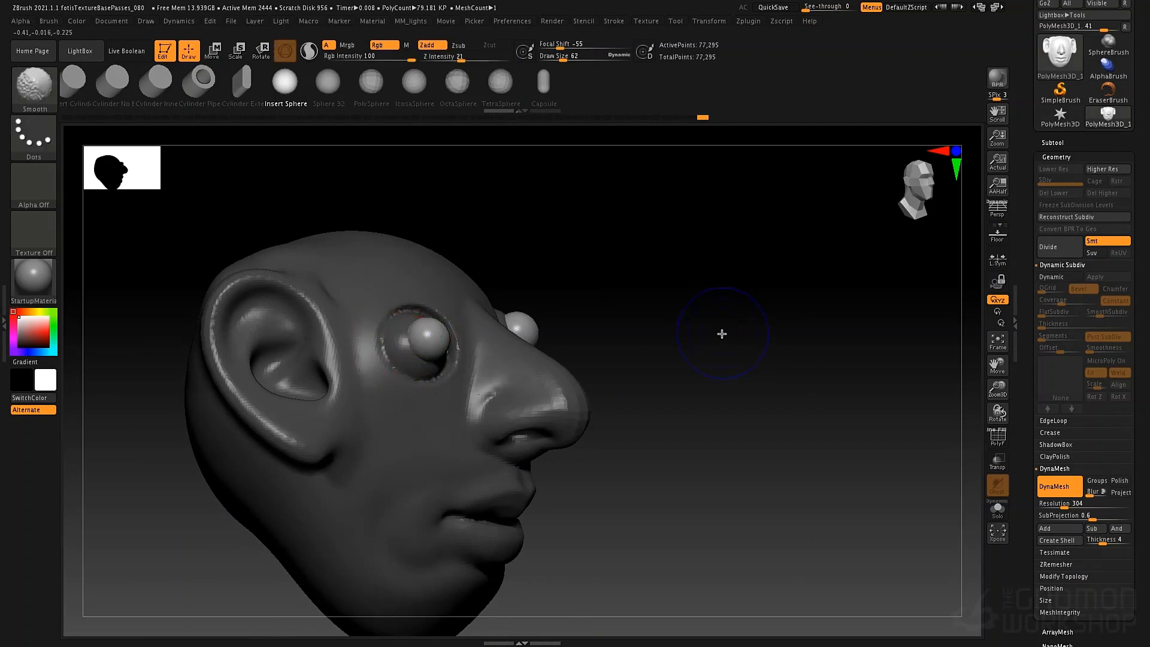
Step: Turn on the polyframe display and isolate the polygroup of the two small eye spheres
key(shift+f)
mouse_move(739, 384)
mouse_down()
mouse_move(687, 389)
mouse_move(721, 382)
mouse_move(681, 303)
mouse_up()
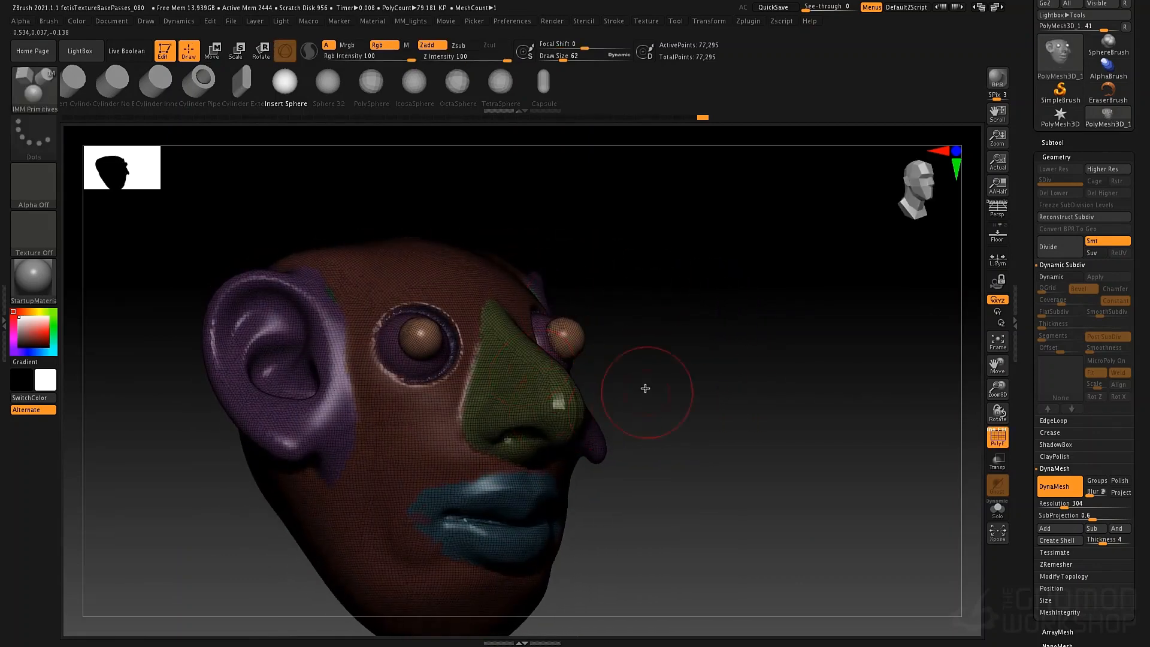
ctrl+shift+click(570, 329)
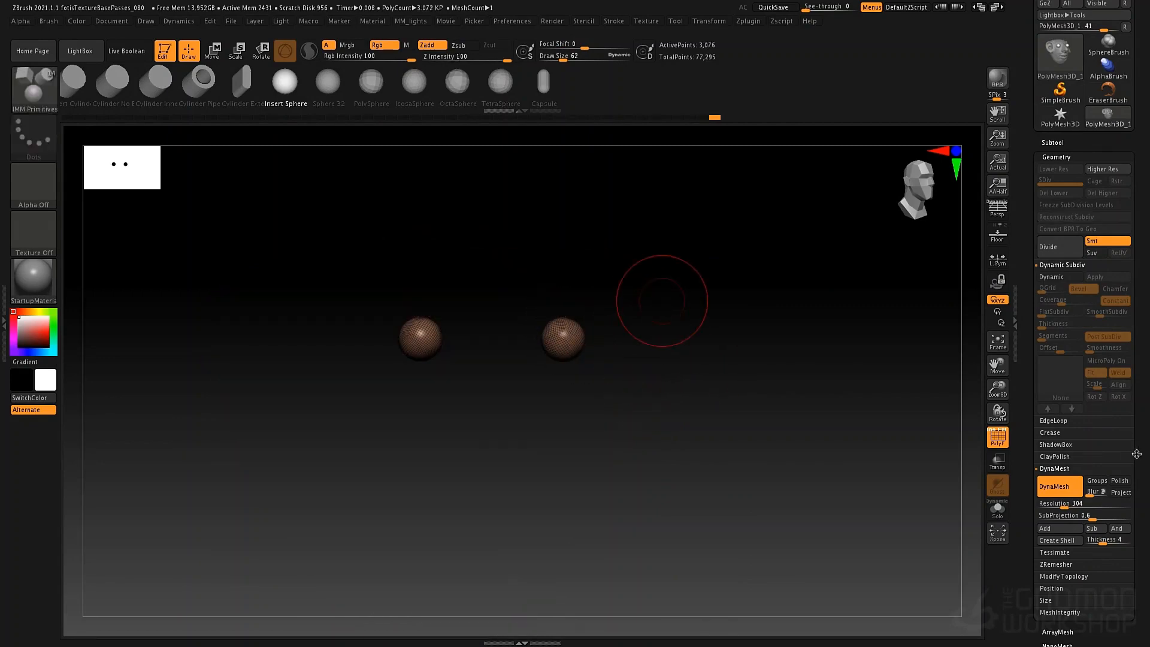
Step: Group the isolated spheres as DynaMesh Sub and update the DynaMesh of the whole head to carve them out of the eyeballs
drag(1136, 453, 1119, 425)
drag(1128, 312, 1094, 260)
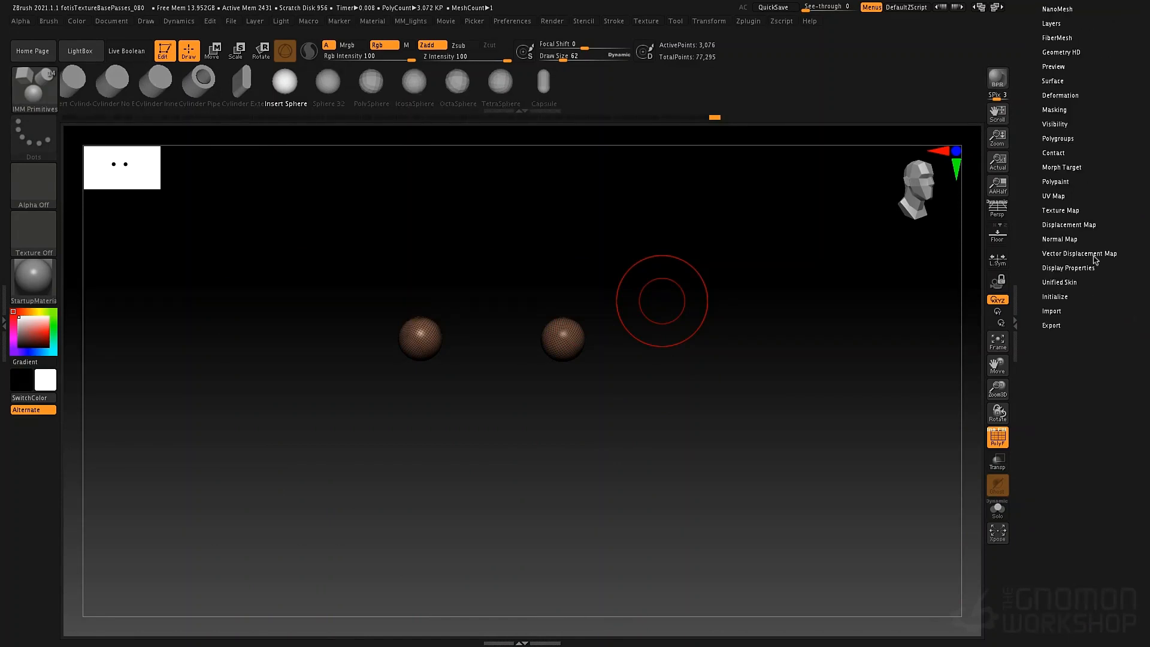
click(1058, 138)
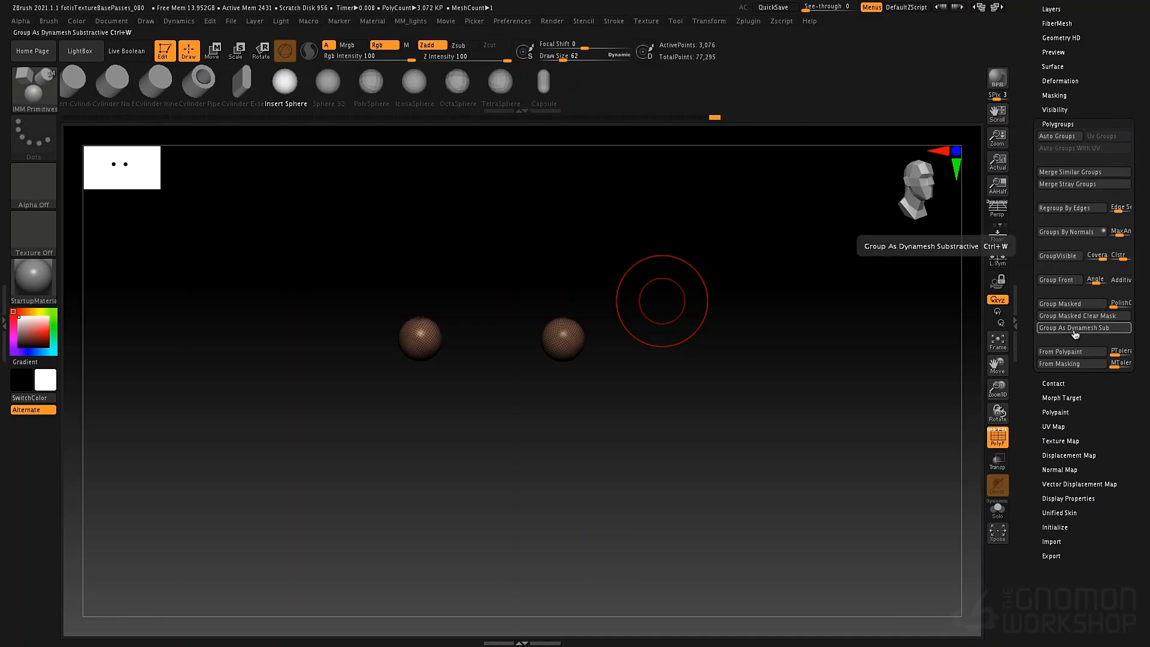
click(1076, 329)
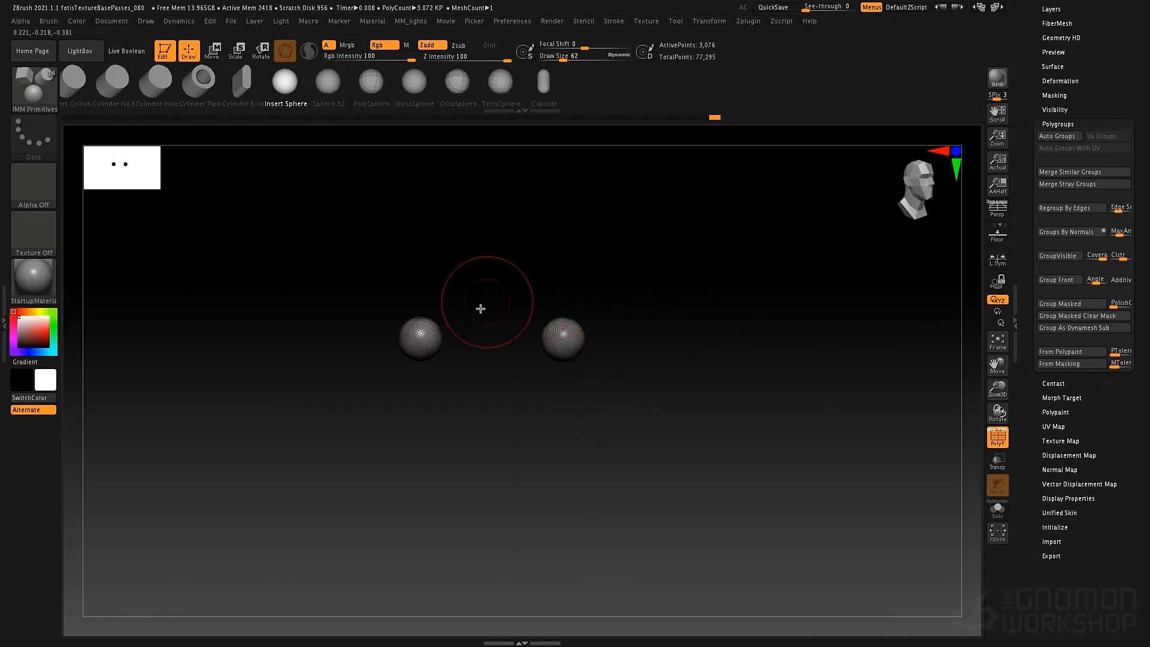
ctrl+shift+click(715, 309)
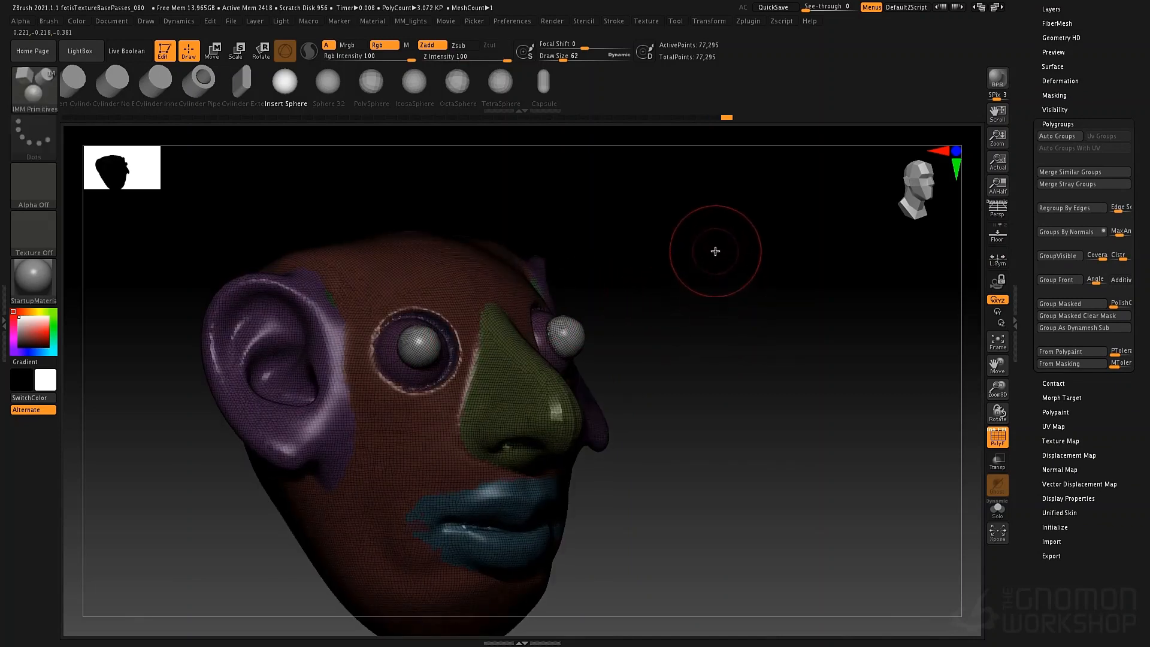
ctrl+drag(713, 262, 682, 334)
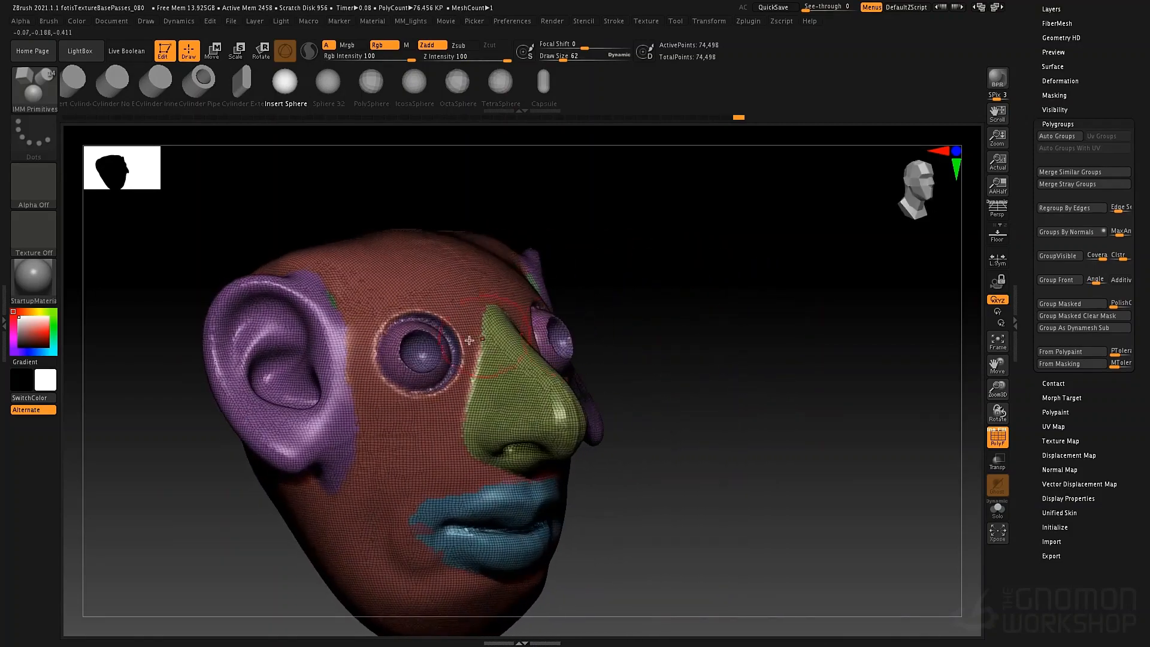
Step: Turn off the polyframe display of the head
key(shift)
key(shift+f)
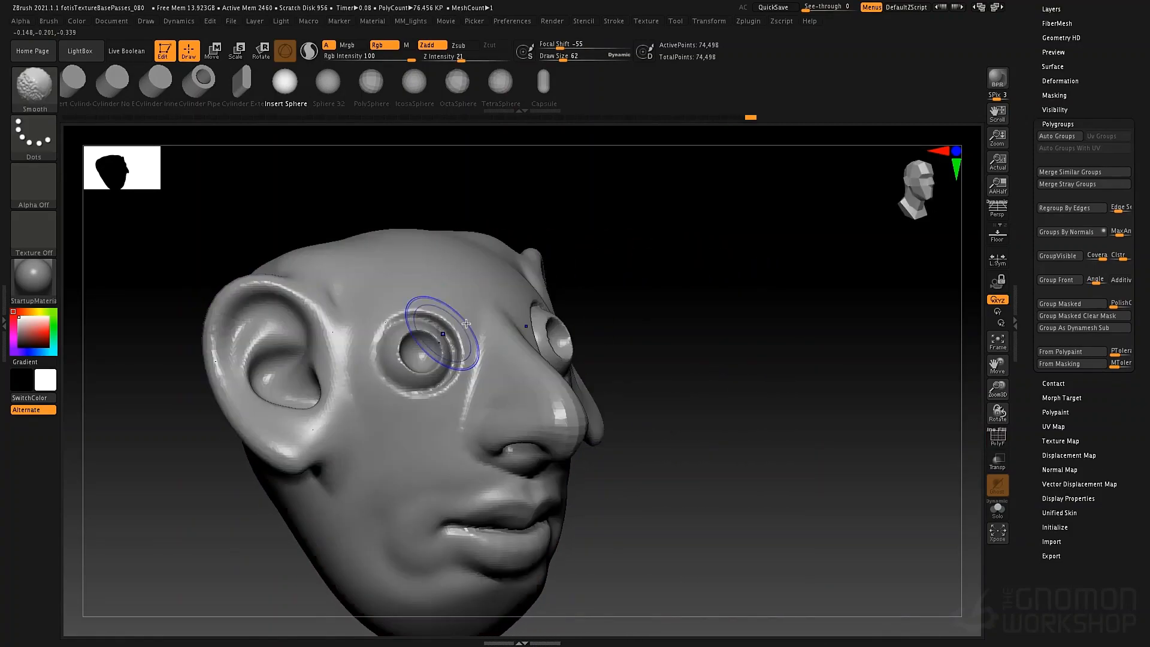
mouse_move(677, 308)
mouse_down()
mouse_move(667, 310)
mouse_move(719, 243)
mouse_move(731, 275)
mouse_move(723, 297)
mouse_move(688, 308)
mouse_move(646, 297)
mouse_up()
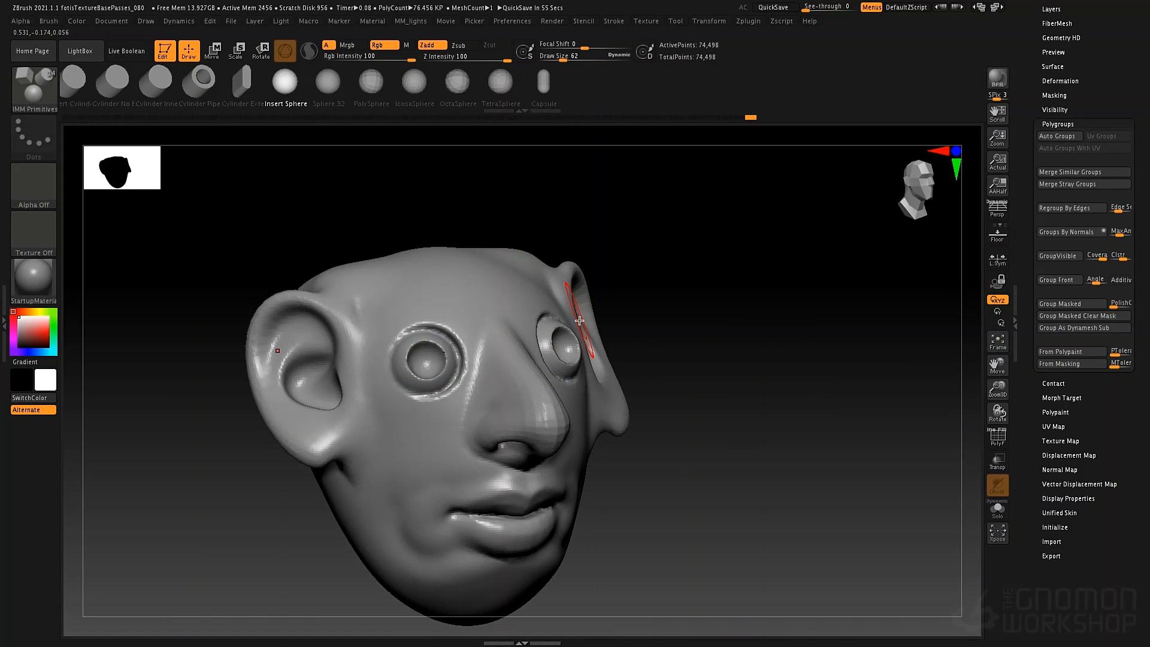
Step: Insert a large sphere behind the head and move it into the back of the skull
drag(649, 387, 450, 423)
drag(366, 426, 449, 495)
drag(605, 455, 716, 372)
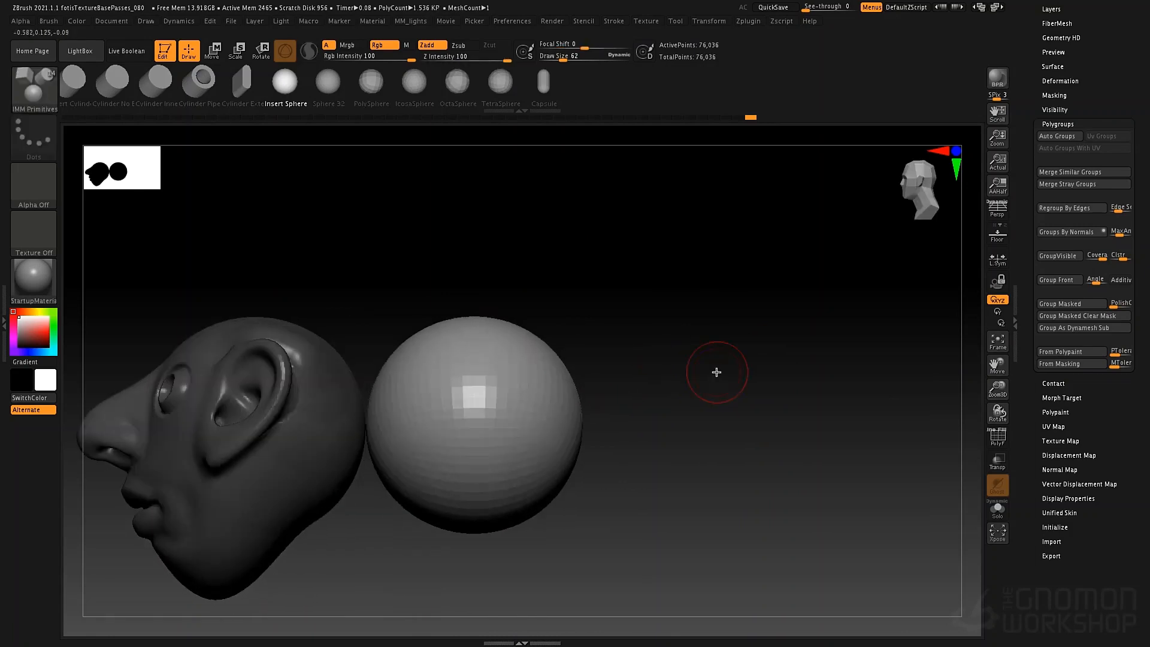
key(w)
drag(449, 427, 292, 426)
Step: Reshape the top and sides of the skull sphere to fit the head, using the Move brush at draw size 258
key(b)
key(m)
key(v)
key(space)
mouse_move(346, 316)
mouse_down()
mouse_move(366, 314)
mouse_move(291, 281)
mouse_up()
mouse_move(448, 300)
mouse_down()
mouse_move(392, 304)
mouse_move(468, 278)
mouse_move(403, 273)
mouse_up()
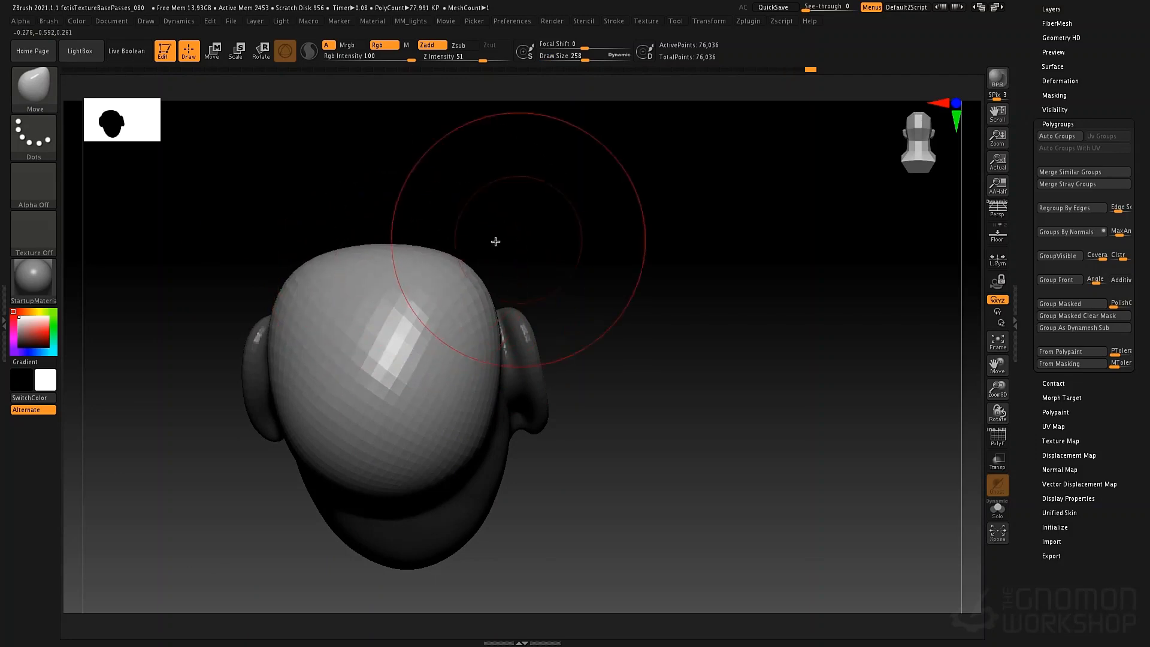
shift+drag(495, 241, 440, 255)
drag(368, 340, 324, 315)
drag(451, 491, 457, 468)
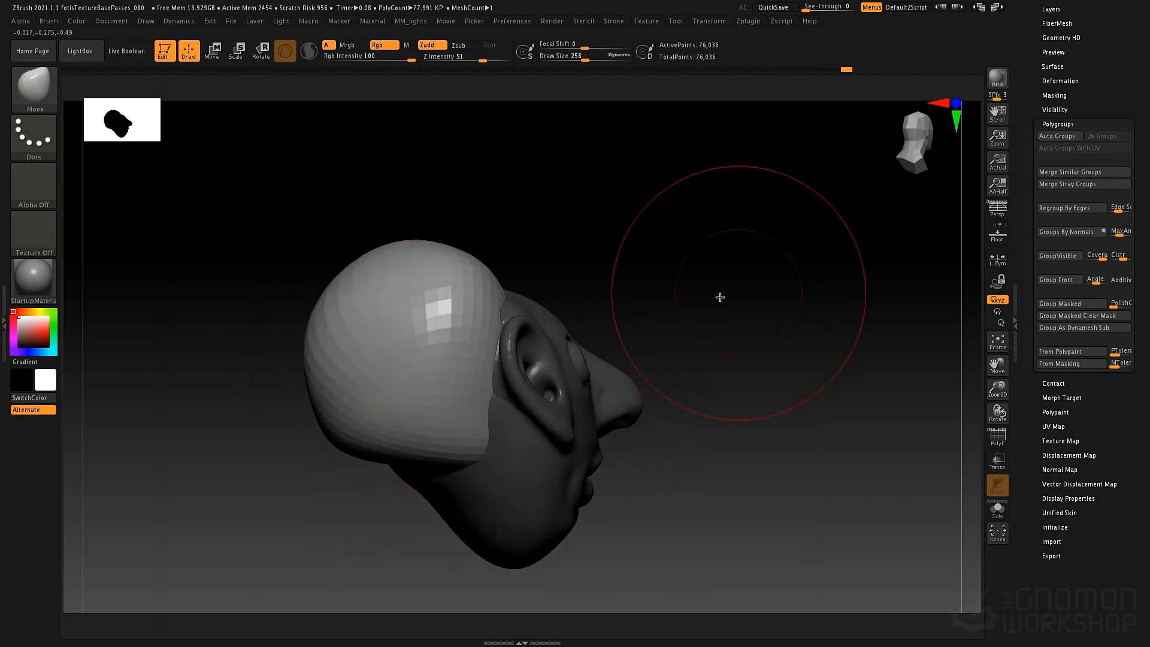
Step: Flatten the rear top of the skull sphere, set the Smooth brush's Z Intensity to 54 and smooth the back of the sphere
drag(720, 297, 527, 275)
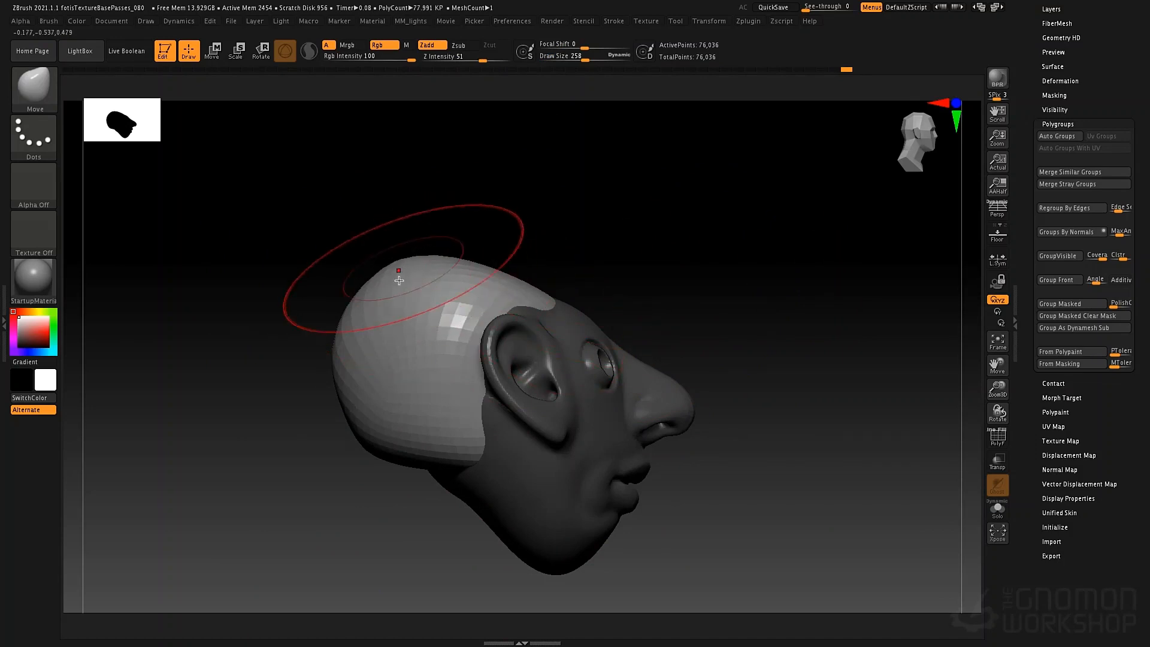
drag(399, 280, 400, 304)
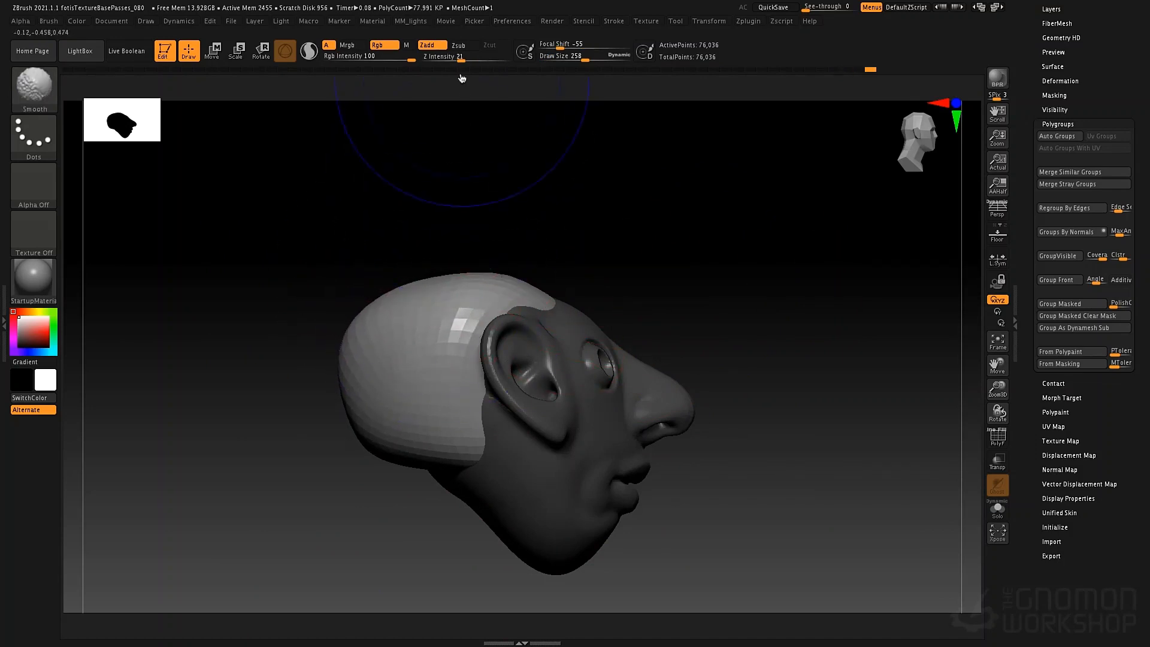
shift+click(484, 56)
mouse_move(392, 409)
shift+mouse_down()
mouse_move(369, 413)
mouse_move(383, 405)
shift+mouse_up()
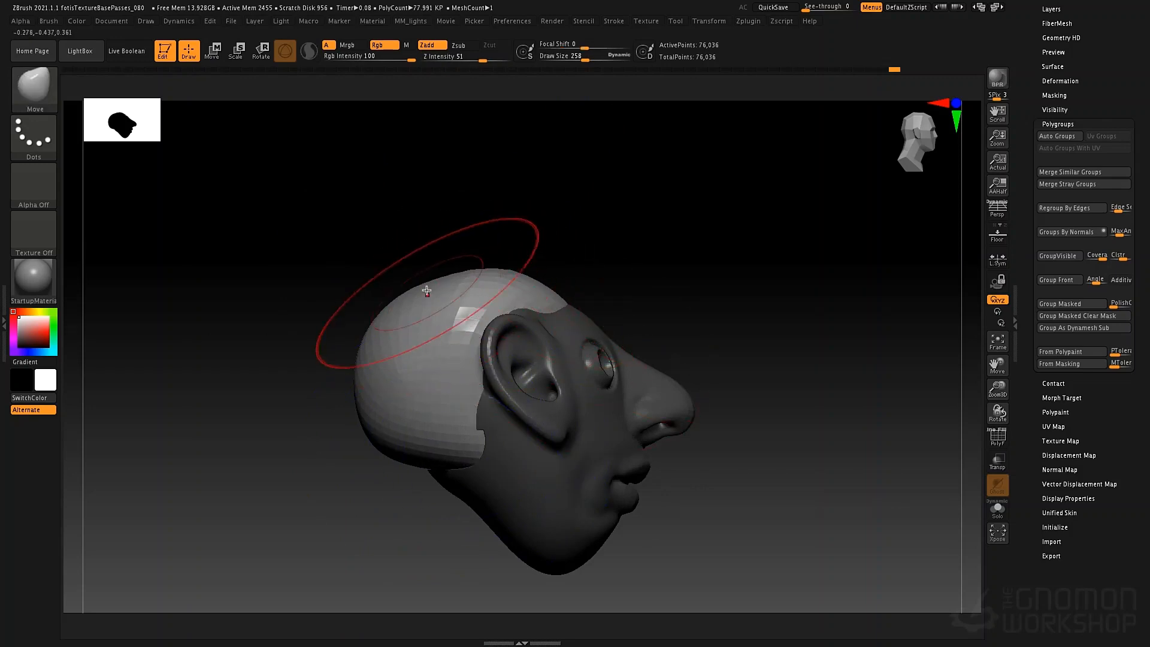
Step: Adjust the skull sphere's outline from above with the Move brush and smooth its top and rear side
drag(603, 264, 577, 364)
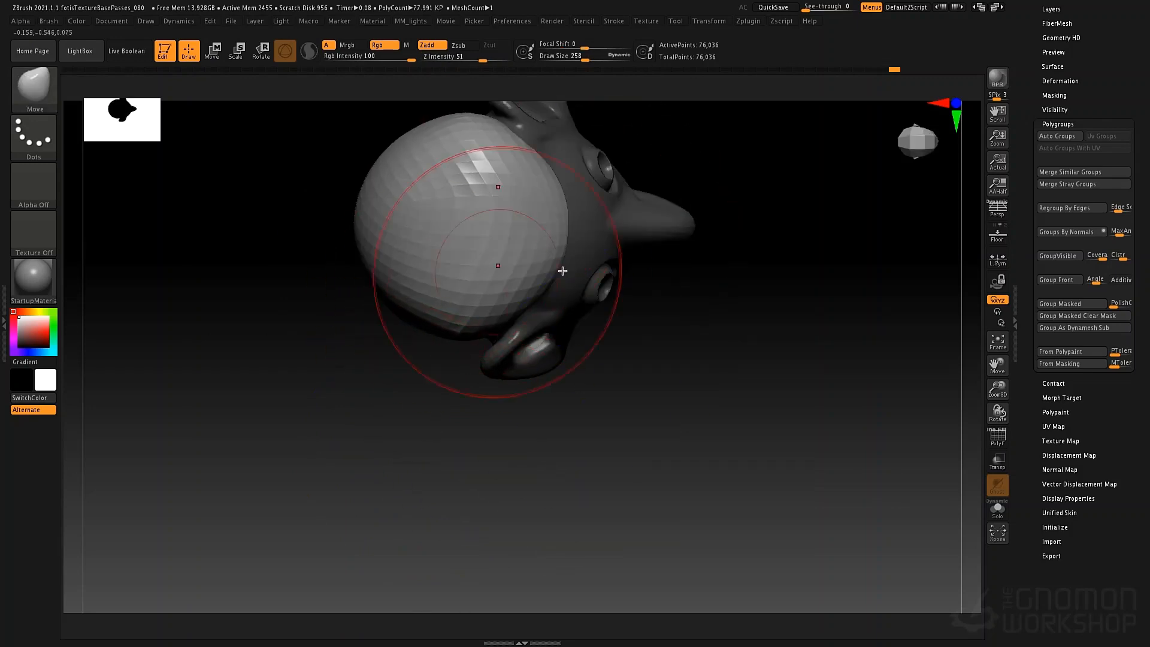
key(p)
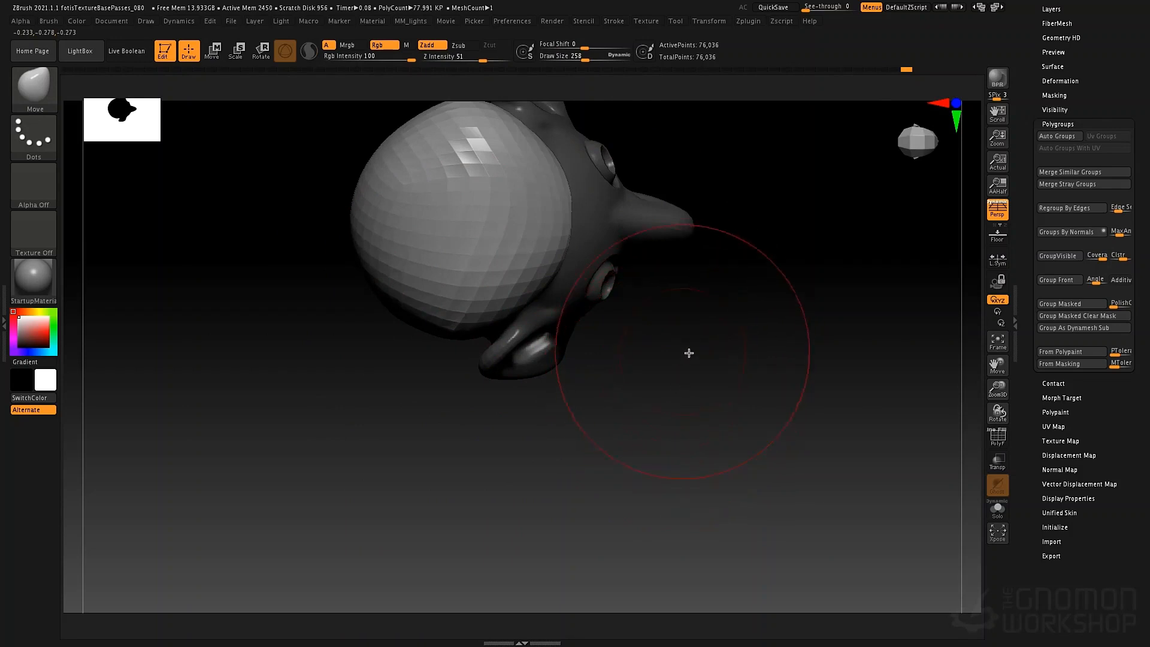
drag(689, 353, 761, 476)
key(p)
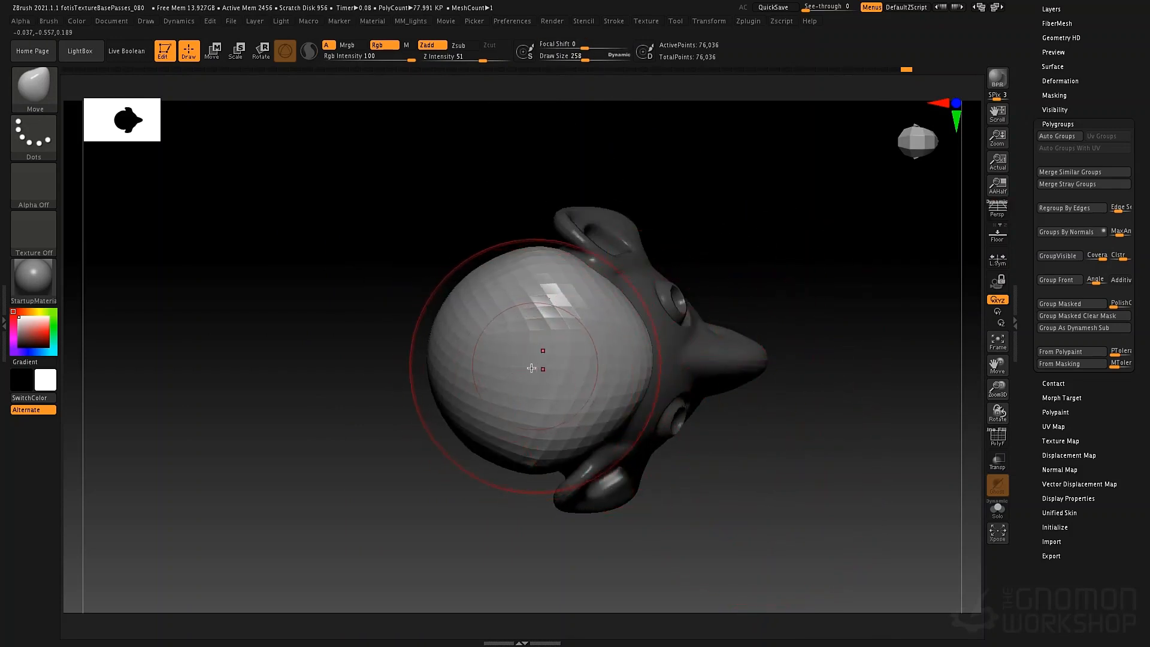
drag(531, 368, 513, 367)
mouse_move(515, 364)
right_down()
mouse_move(587, 285)
mouse_move(611, 347)
right_up()
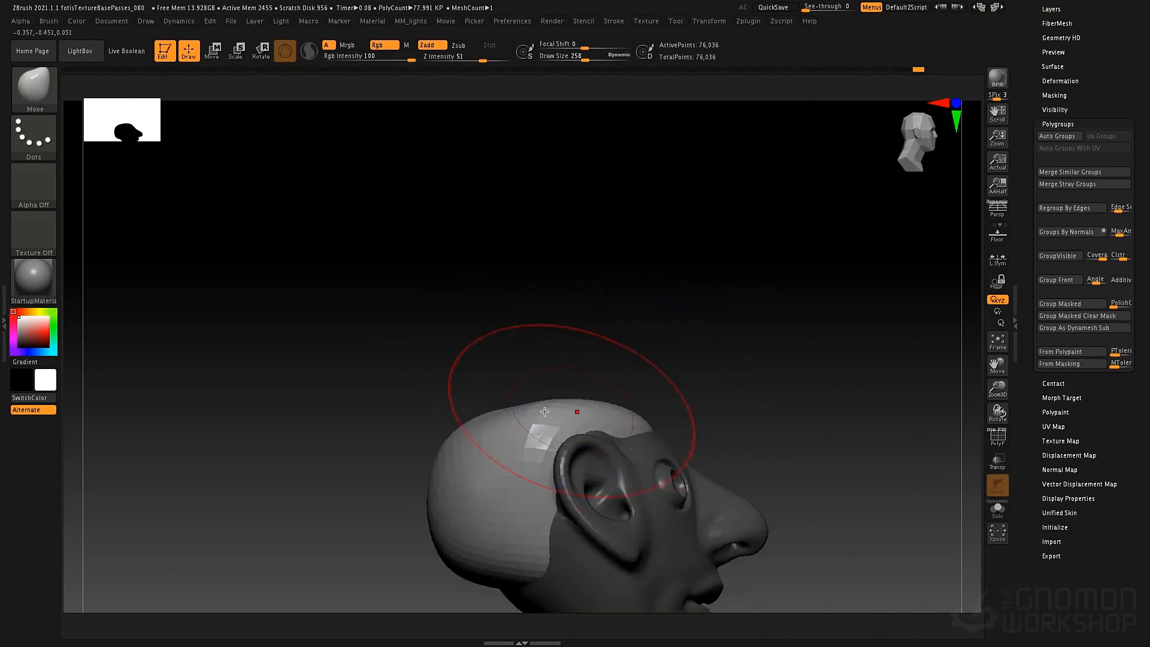
shift+drag(526, 424, 497, 536)
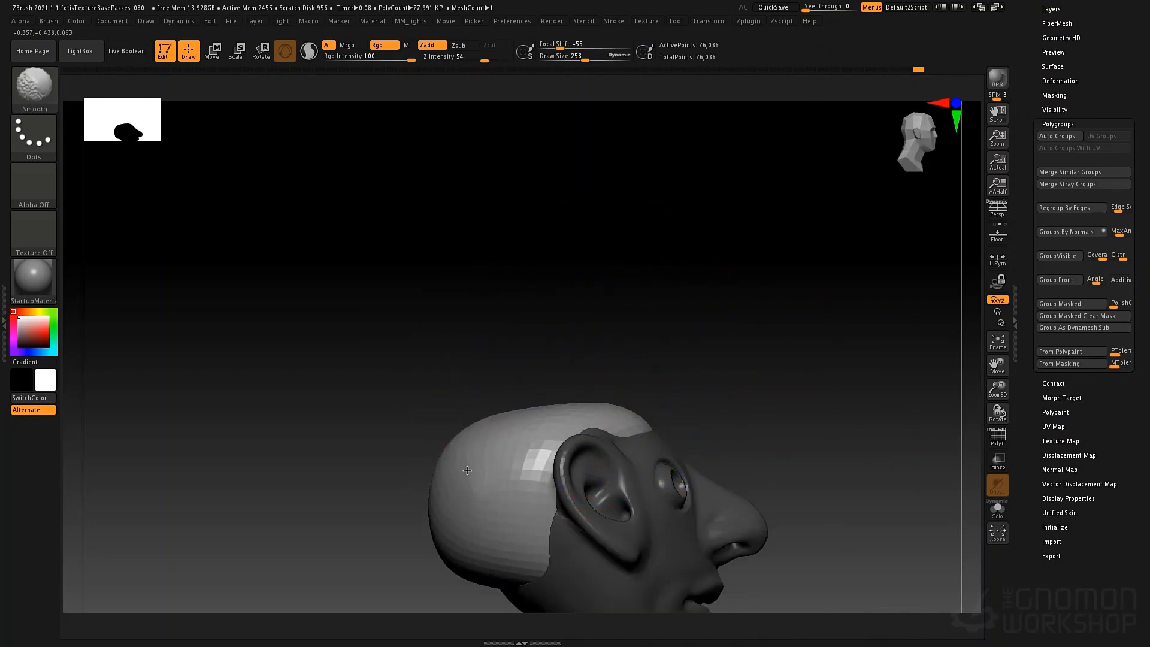
mouse_move(667, 310)
right_down()
mouse_move(651, 202)
mouse_move(485, 454)
mouse_move(484, 488)
right_up()
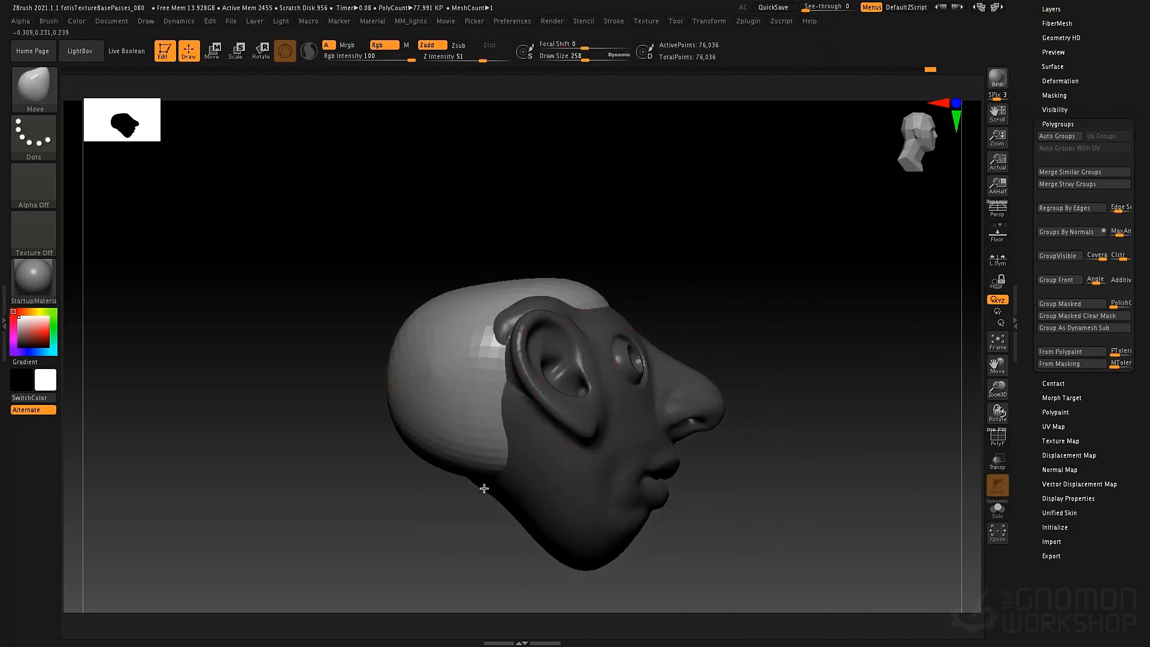
Step: Clear the mask, update the DynaMesh to merge the skull with the head, and smooth the skull at draw size 97
ctrl+drag(763, 347, 840, 508)
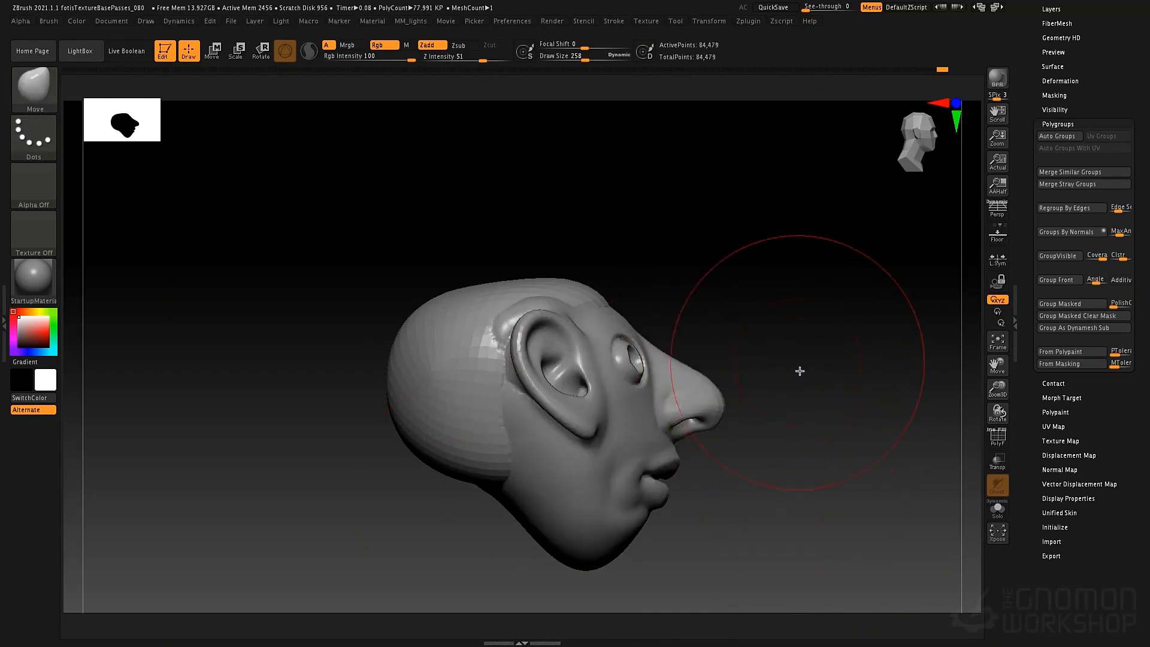
key(space)
drag(620, 297, 595, 282)
key(shift)
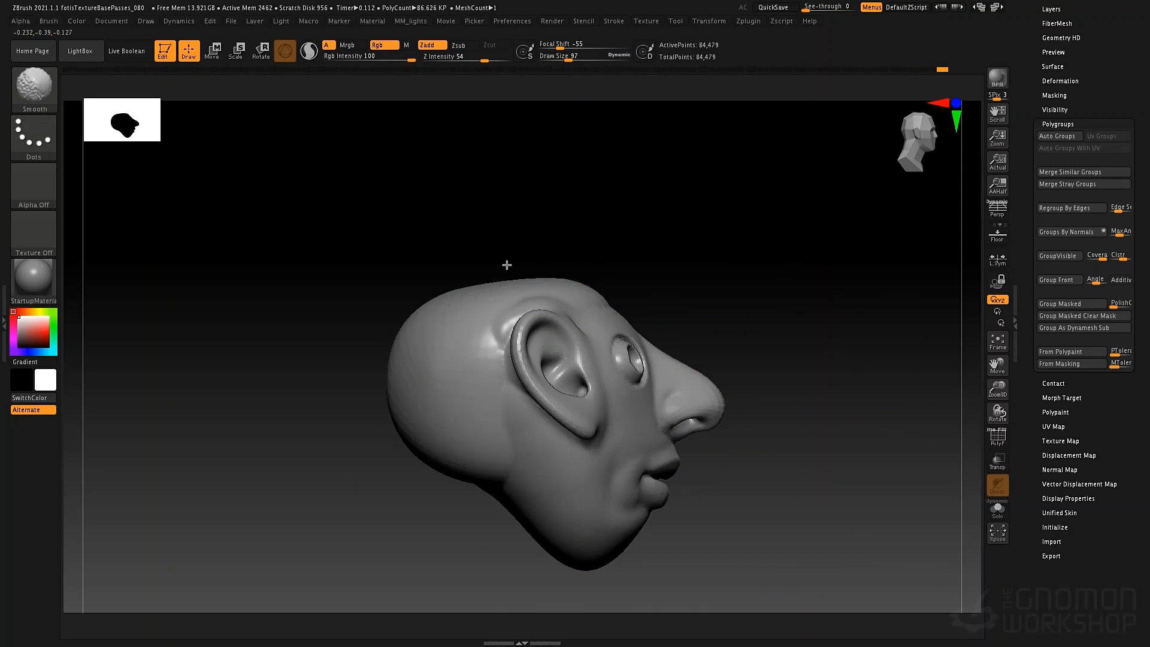
Step: Insert the Male Torso from the IMM BParts brush at the chin
right_drag(705, 257, 654, 264)
alt+right_drag(783, 386, 657, 354)
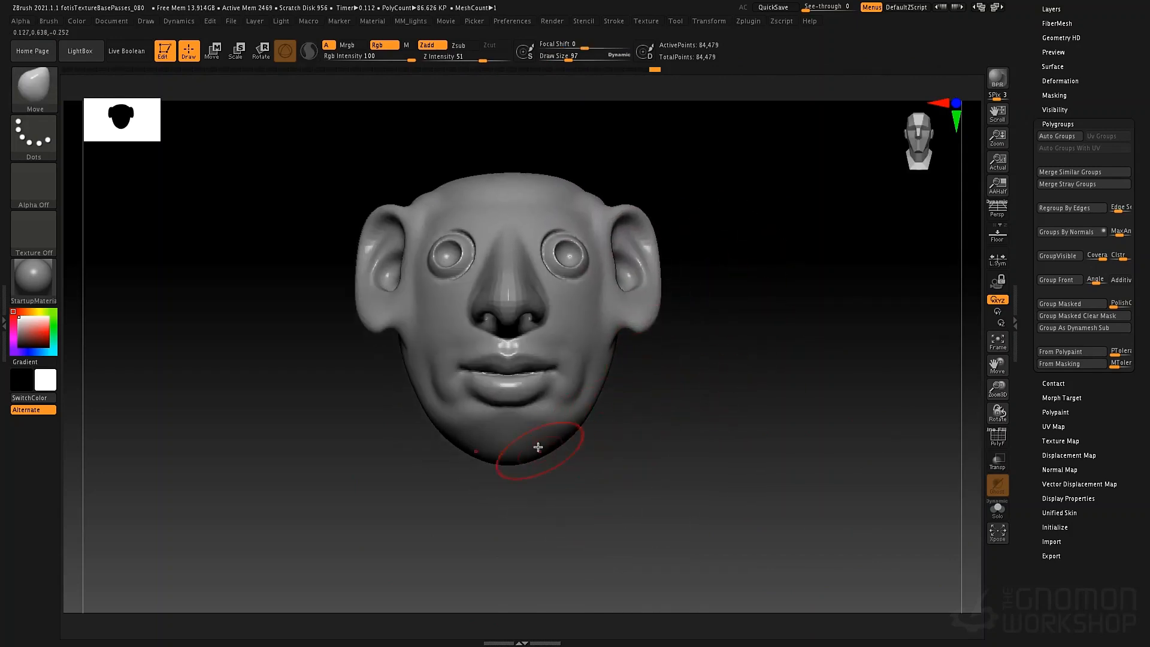
alt+right_drag(668, 429, 659, 398)
key(b)
key(i)
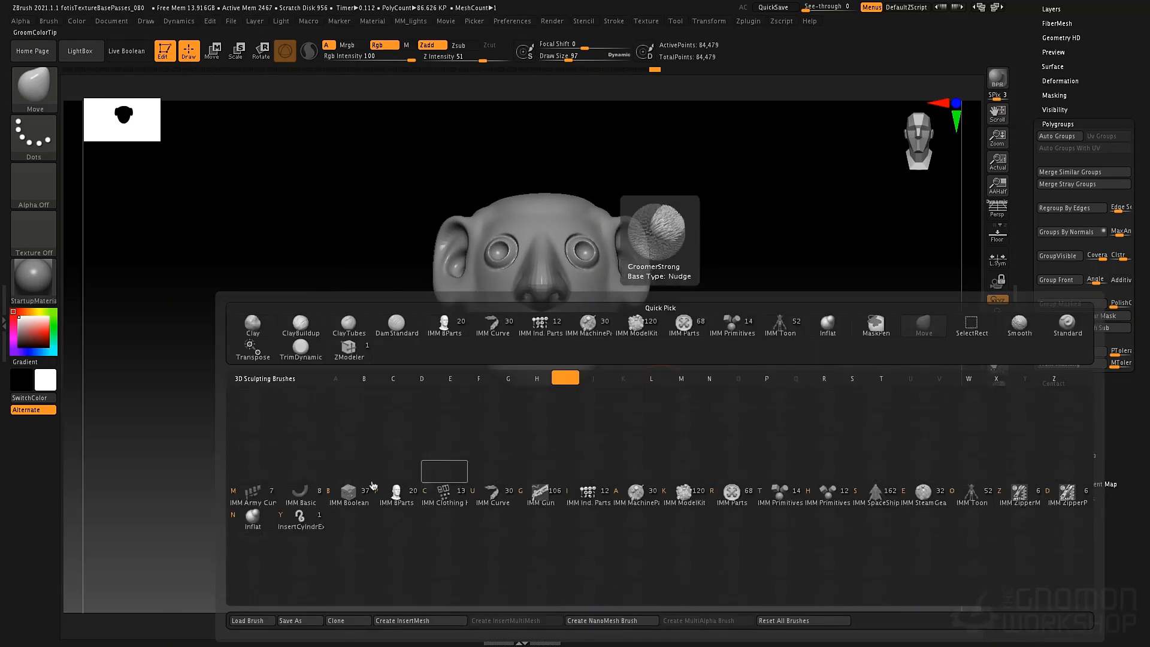
click(403, 502)
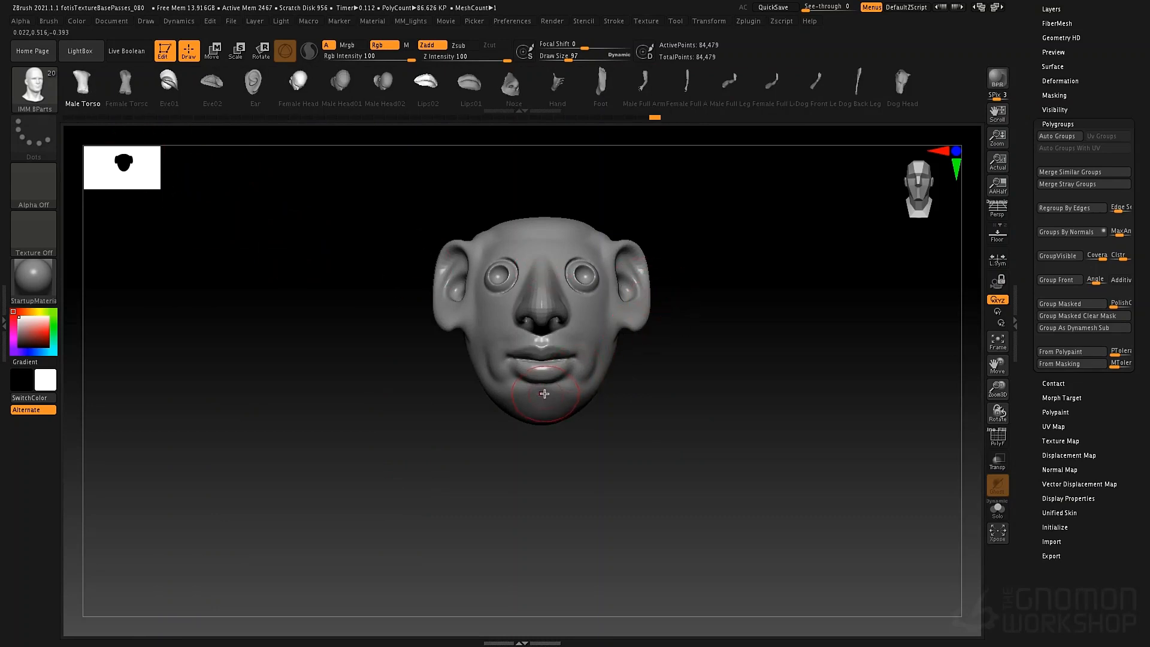
drag(544, 393, 546, 467)
Step: Move, rotate and scale the torso so that it stands upright beneath the head
drag(796, 418, 743, 432)
key(w)
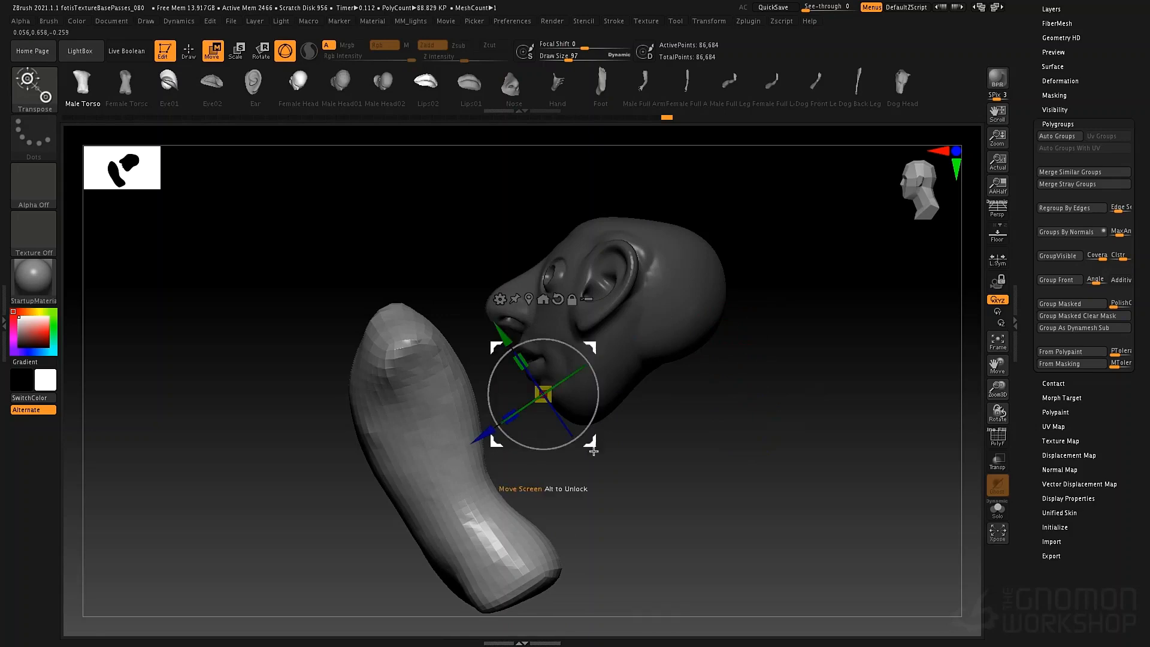
drag(592, 446, 824, 518)
drag(828, 454, 826, 480)
drag(825, 519, 812, 600)
alt+drag(823, 388, 808, 369)
click(691, 330)
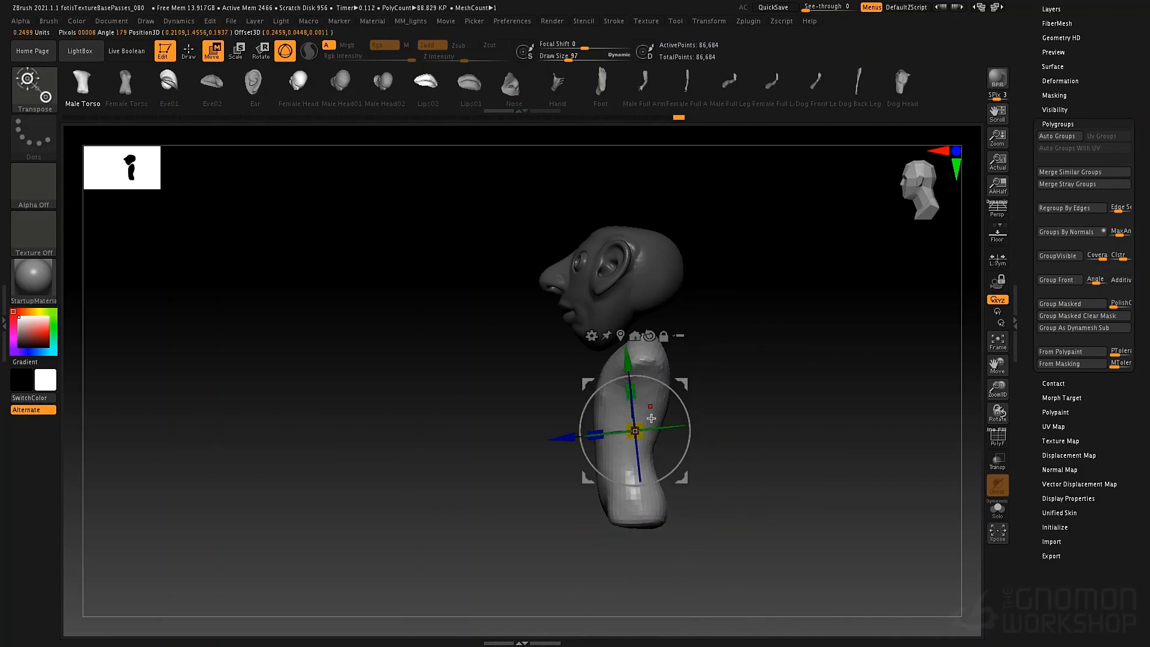
drag(640, 428, 687, 532)
key(q)
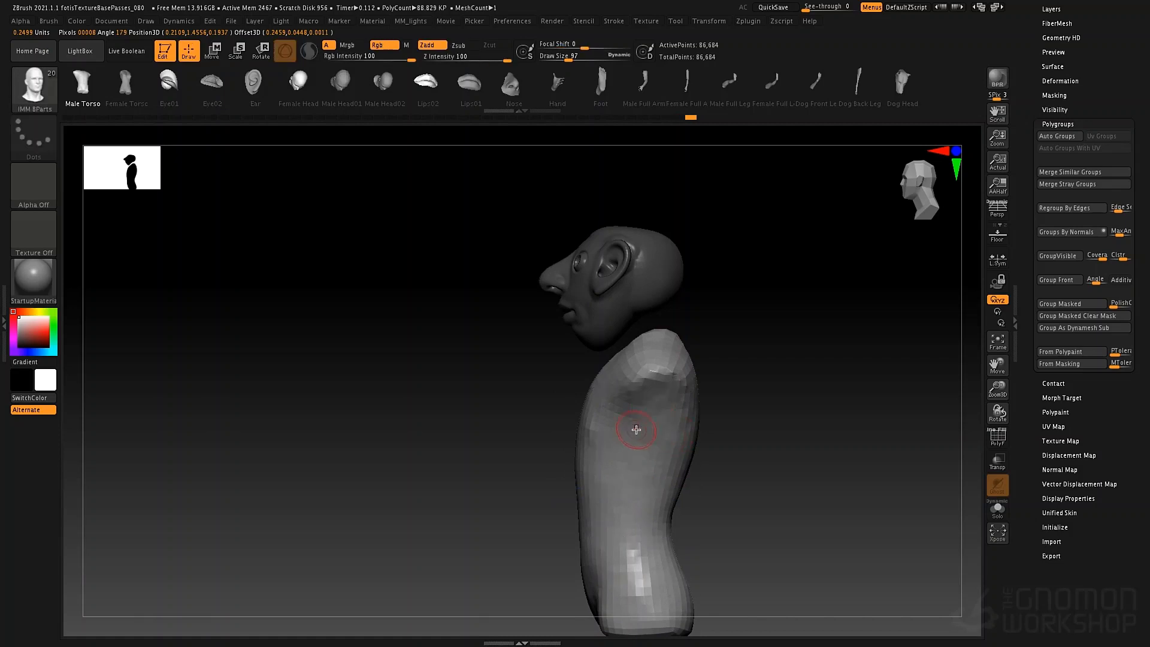
Step: Update the DynaMesh to include the torso and smooth its chest, shoulders and back at draw size 287
key(space)
drag(648, 429, 734, 336)
key(ctrl+d)
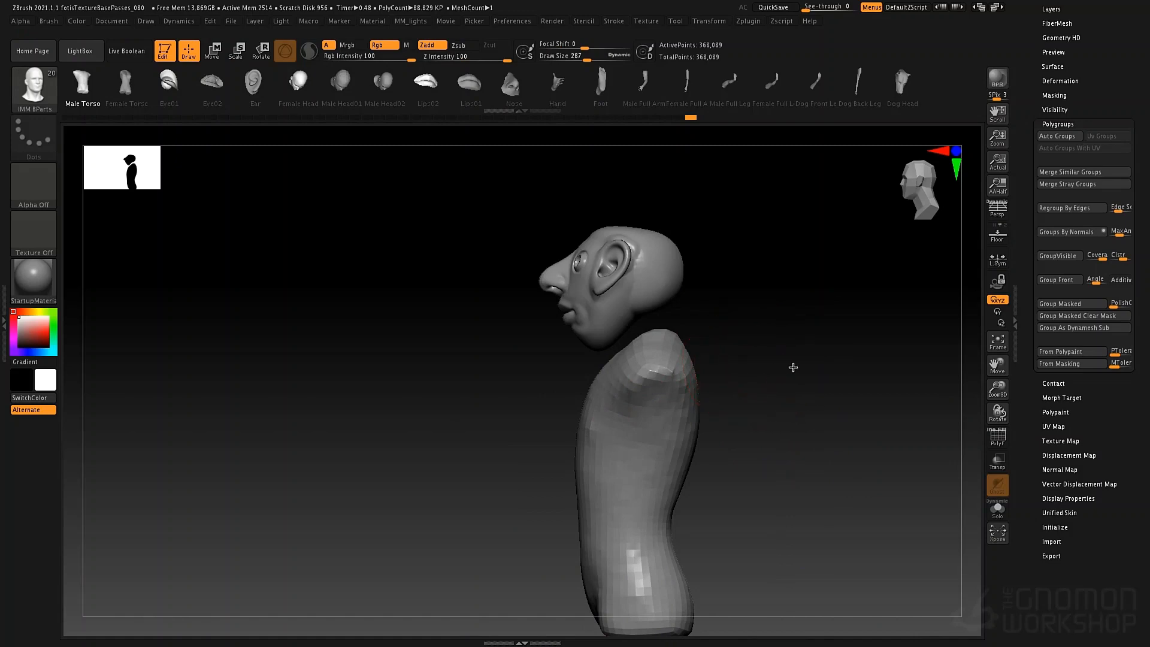
drag(811, 341, 719, 359)
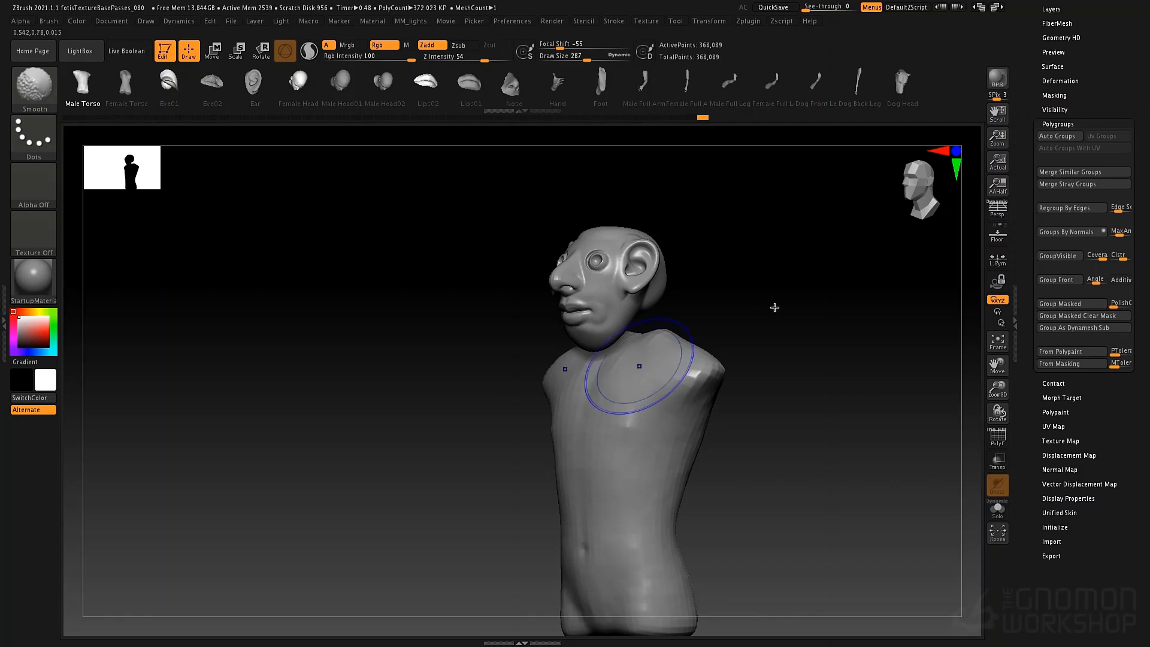
mouse_move(775, 307)
mouse_down()
mouse_move(671, 311)
mouse_move(776, 311)
mouse_up()
right_drag(717, 321, 706, 323)
shift+drag(733, 344, 722, 357)
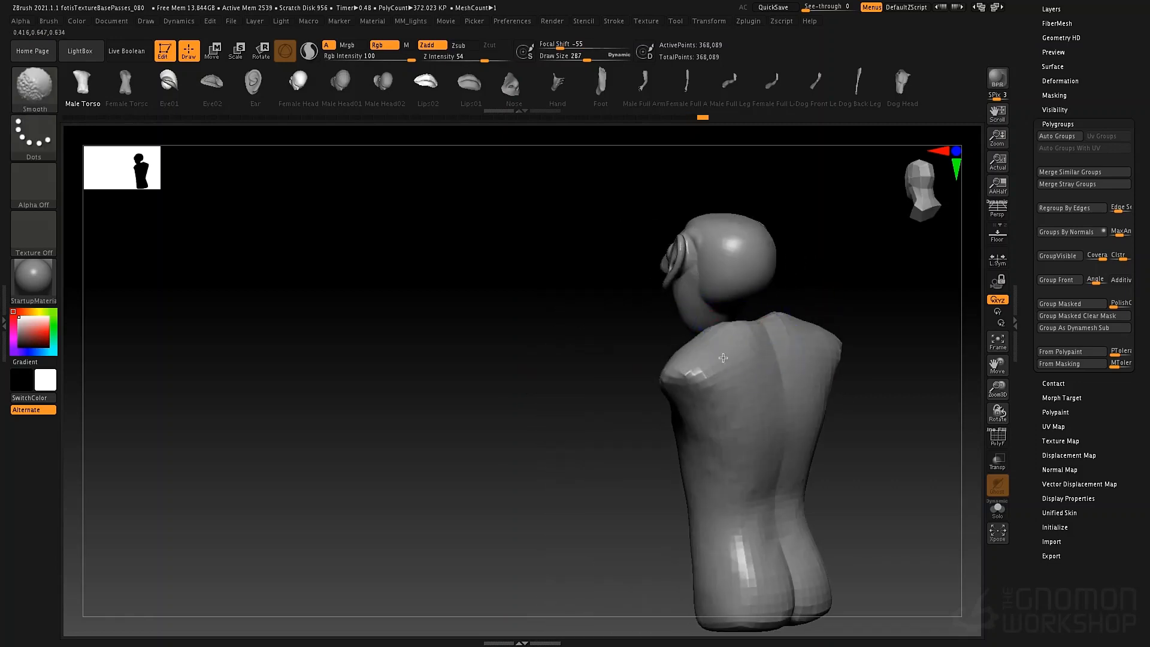
alt+right_drag(554, 449, 467, 470)
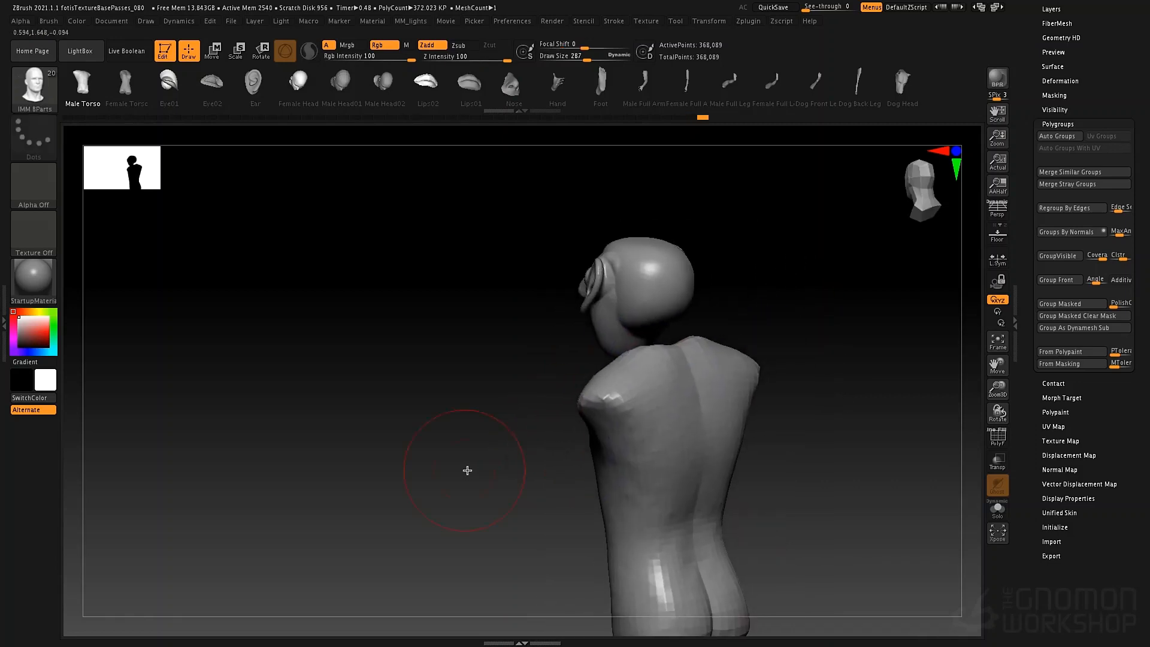
Step: Insert a sphere from IMM Primitives at the top of the torso and move it between the head and shoulders as a neck
key(b)
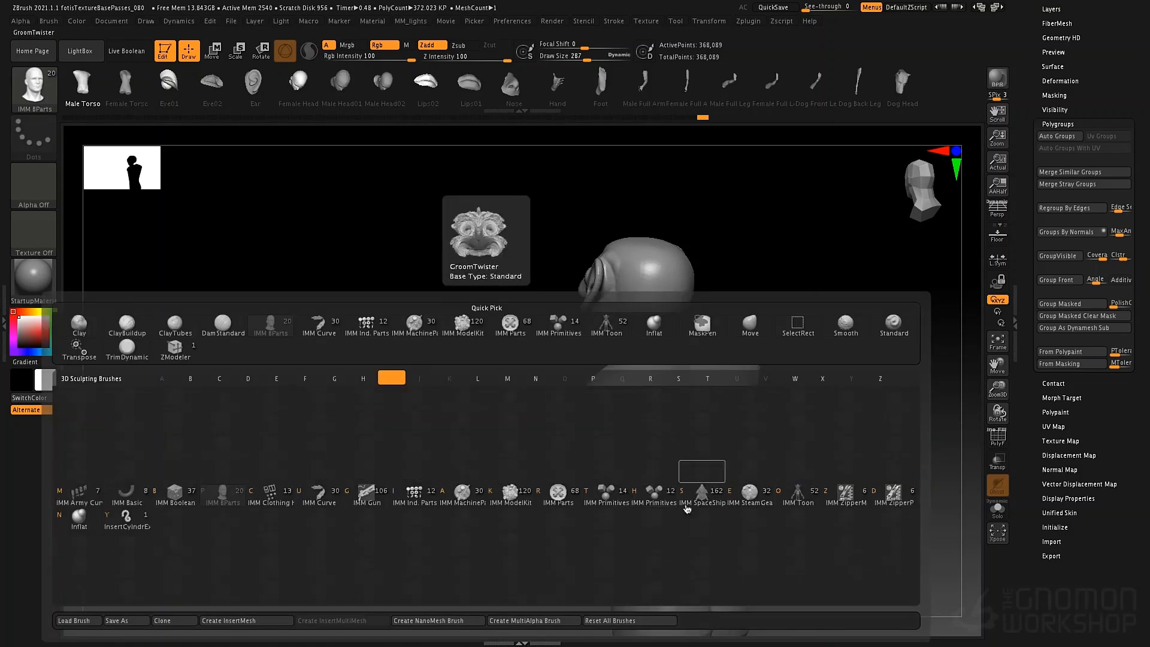
click(615, 503)
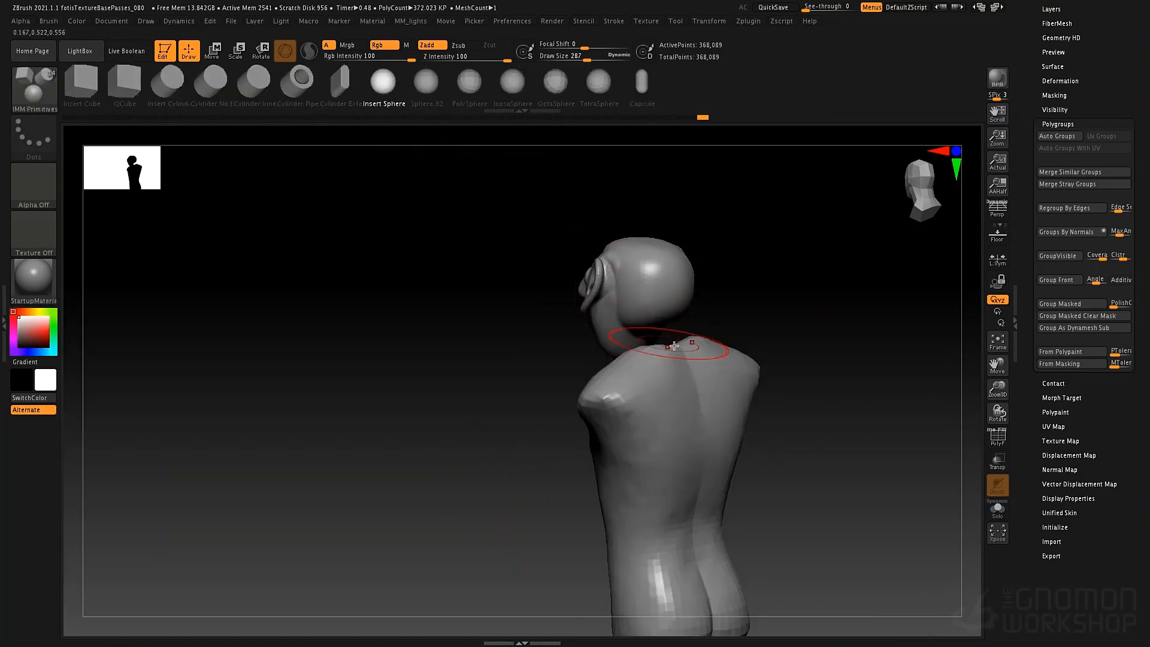
drag(686, 364, 694, 396)
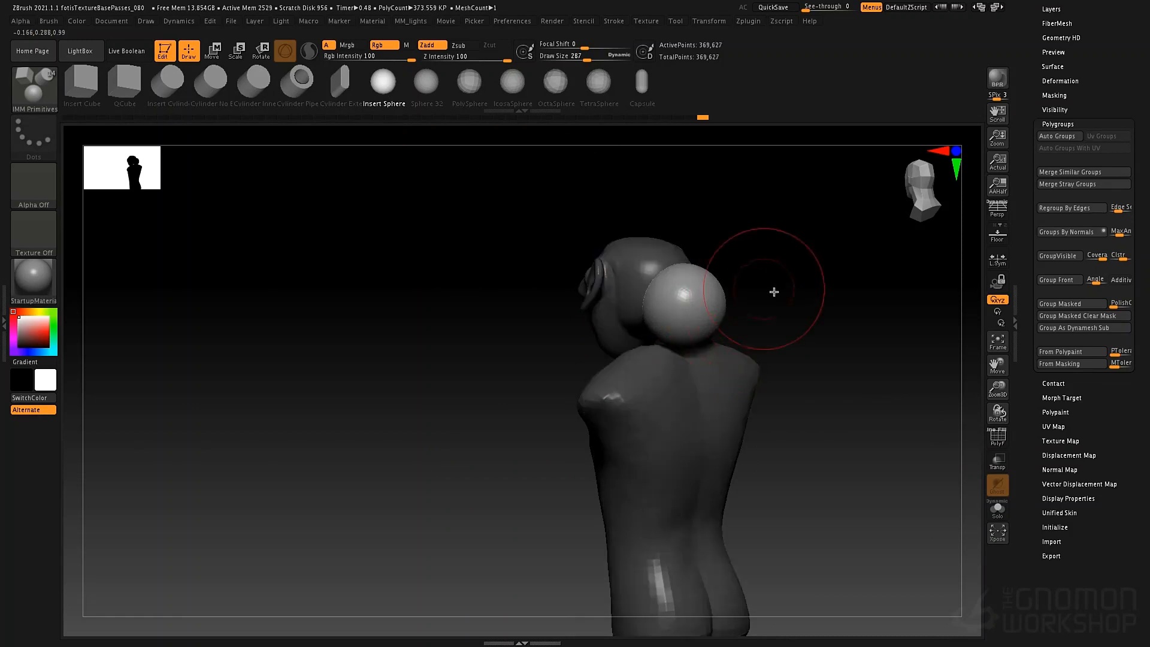
shift+right_drag(772, 290, 811, 275)
key(w)
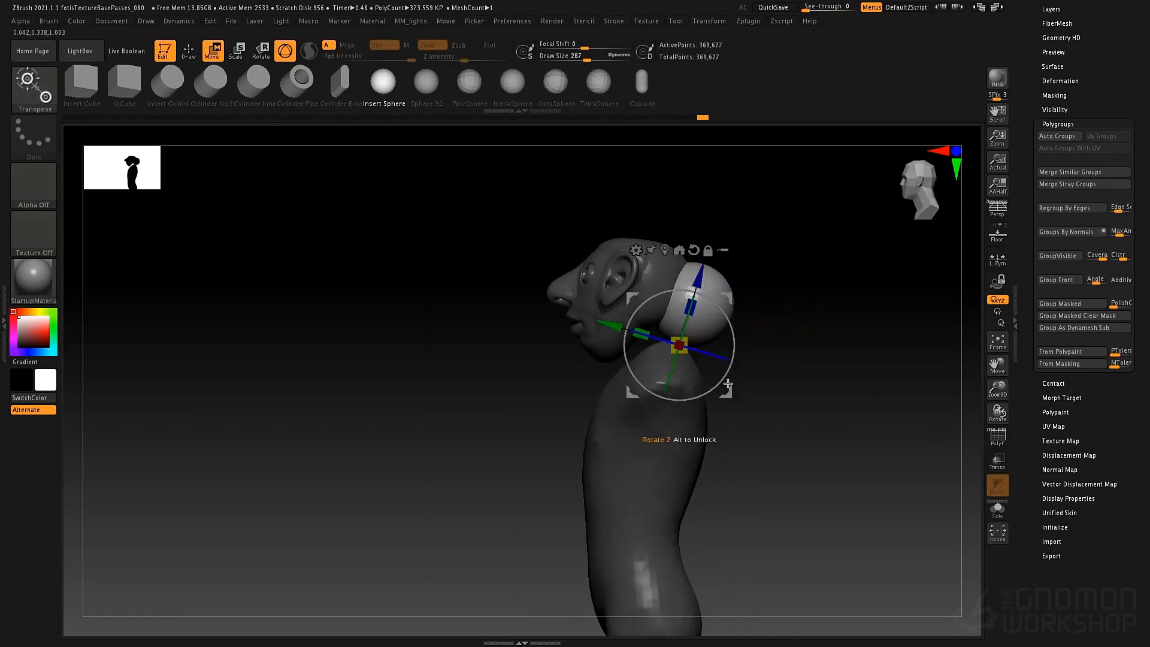
drag(728, 391, 684, 434)
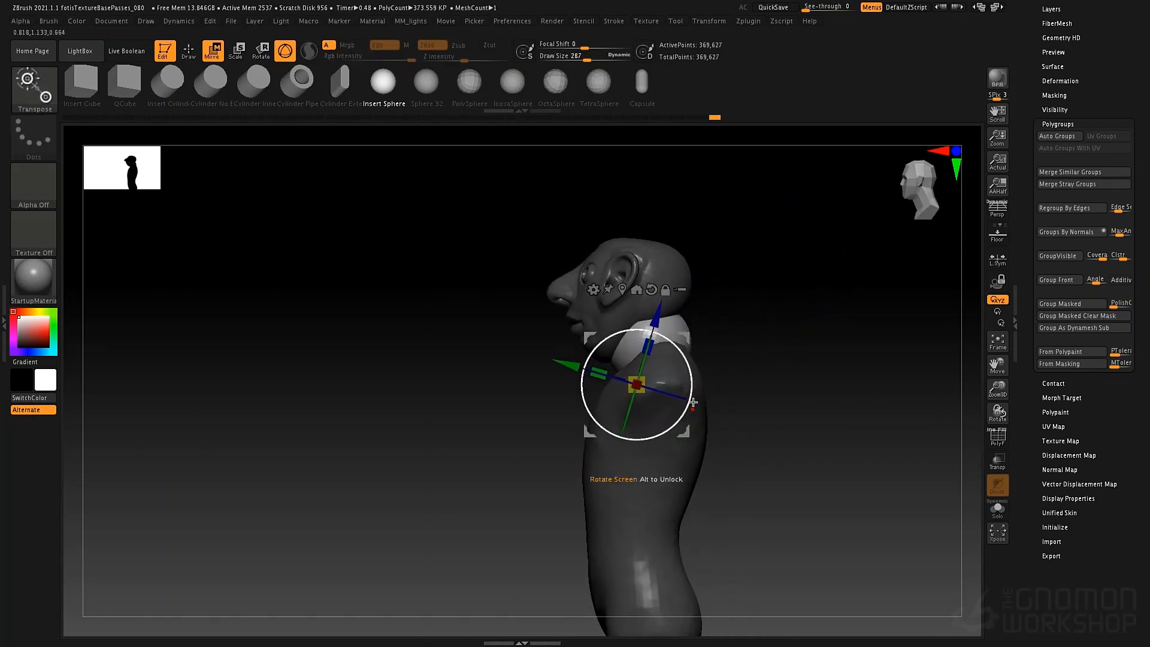
key(q)
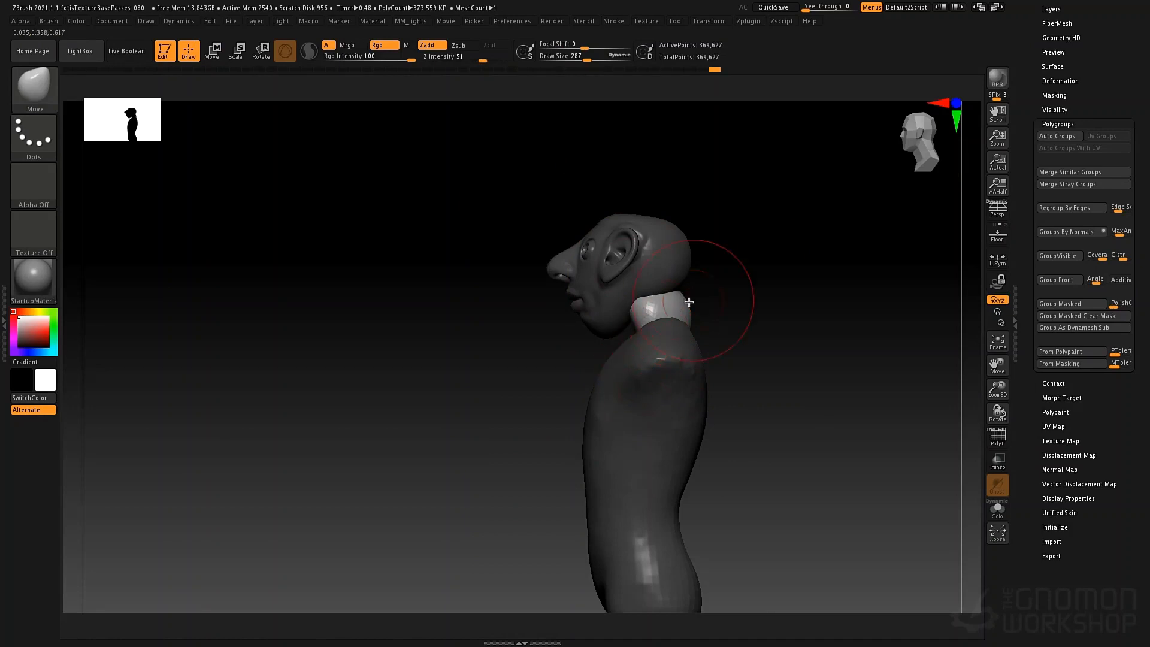
Step: Shape the neck sphere with the Move brush so it joins the head and torso, and clear the mask
drag(674, 303, 682, 301)
mouse_move(727, 304)
mouse_down()
mouse_move(671, 312)
mouse_move(694, 325)
mouse_up()
mouse_move(629, 317)
mouse_down()
mouse_move(693, 326)
mouse_move(693, 296)
mouse_move(650, 303)
mouse_up()
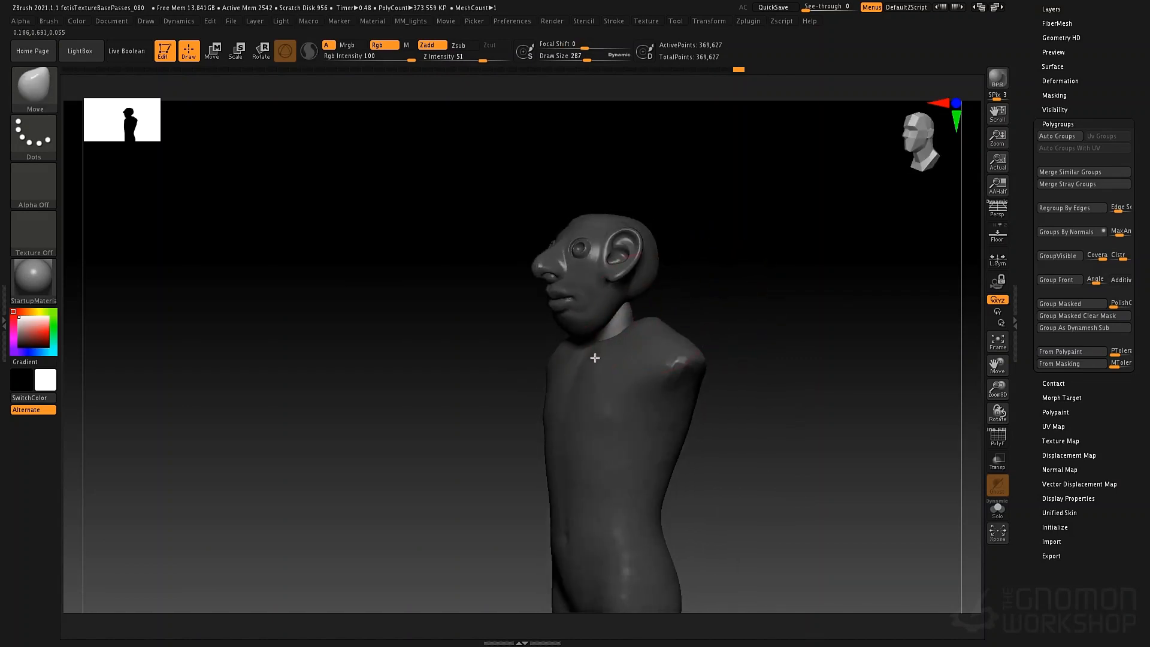
mouse_move(603, 370)
mouse_down()
mouse_move(679, 300)
mouse_move(649, 312)
mouse_up()
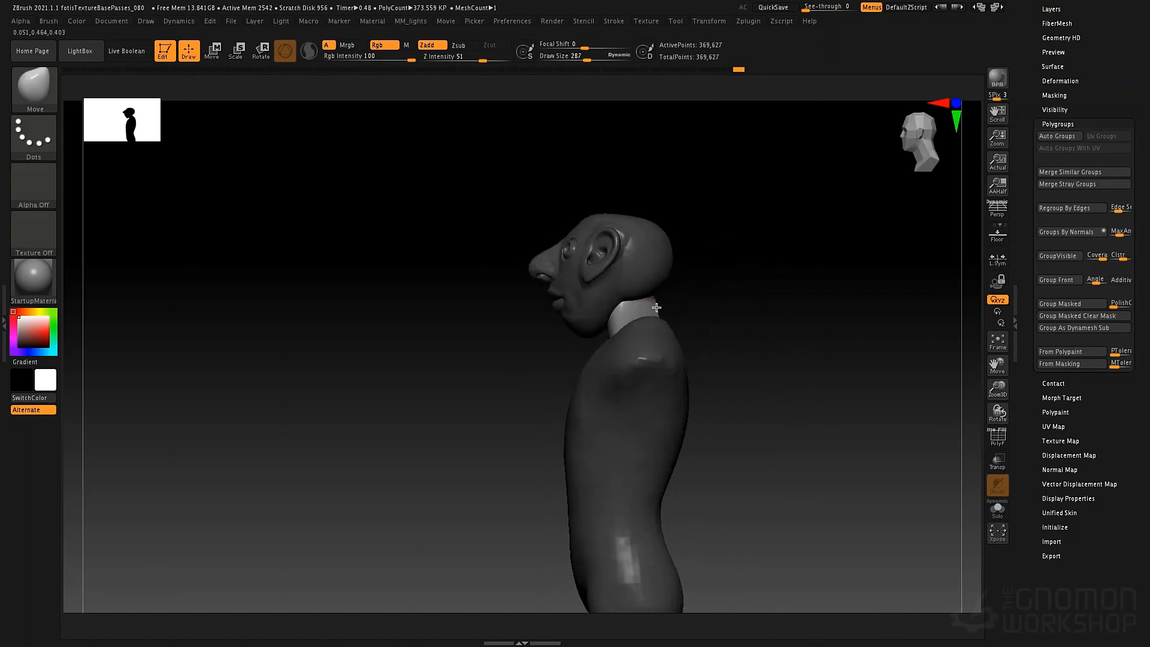
ctrl+drag(793, 331, 812, 457)
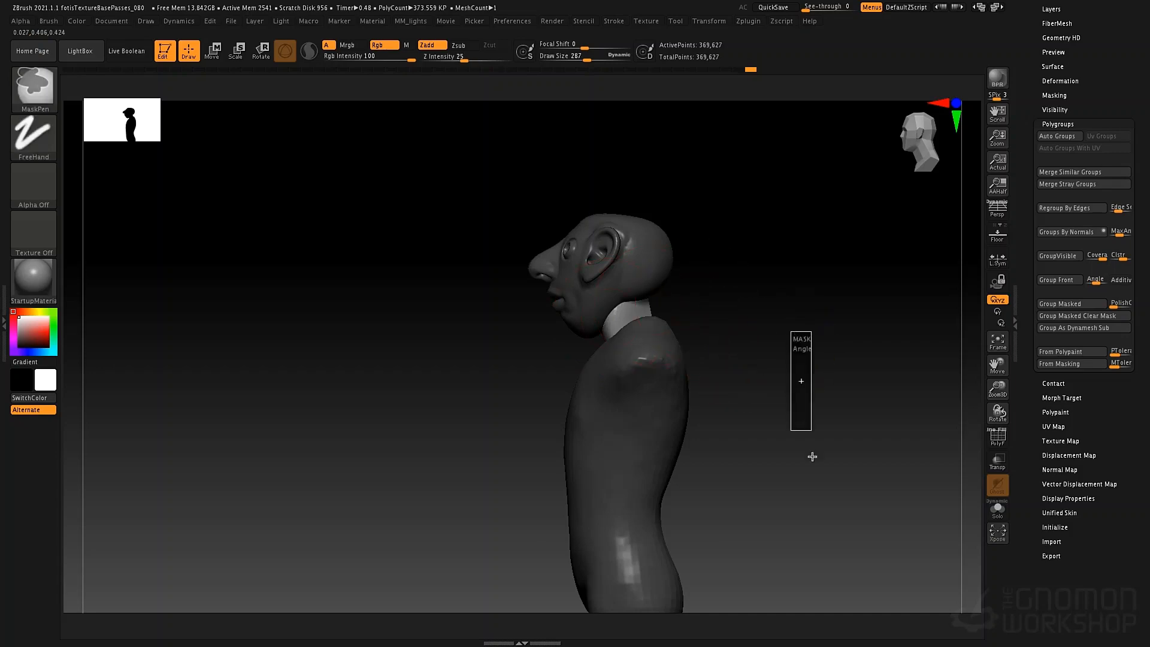
Step: Update the DynaMesh to merge the neck with the head and torso, and set the draw size to 223
ctrl+drag(783, 362, 801, 484)
key(space)
drag(661, 307, 654, 302)
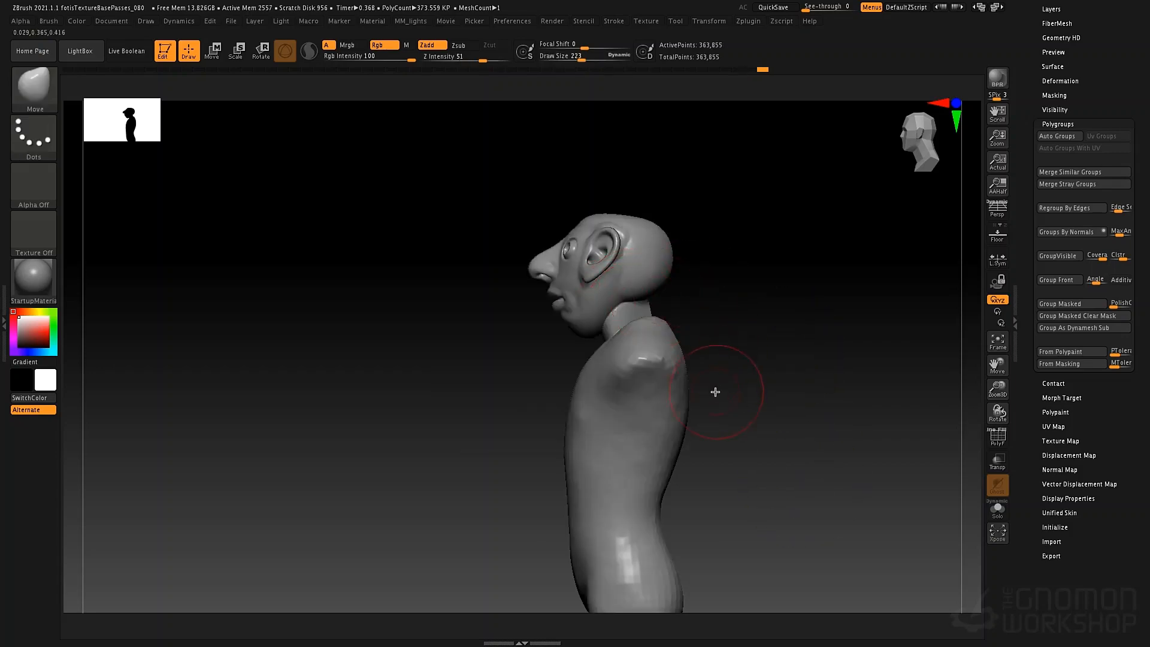
Step: Examine the polygroups of the merged head, neck and torso with PolyFrame from the side and front, and turn PolyFrame off
key(shift+f)
alt+drag(778, 375, 650, 324)
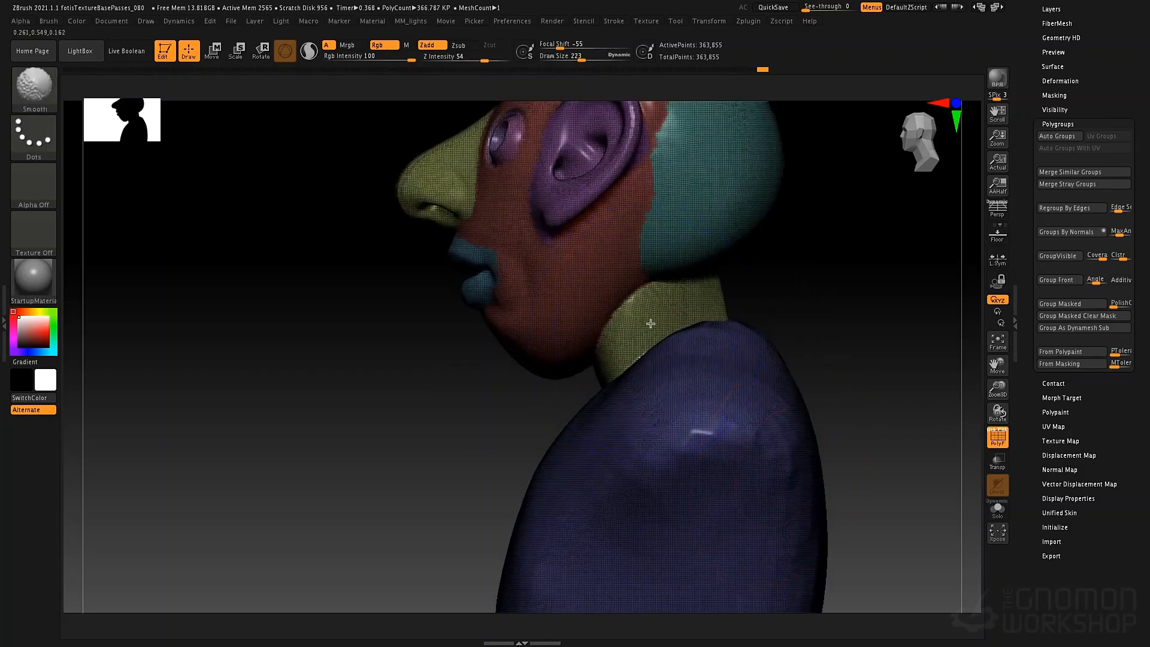
drag(753, 257, 880, 267)
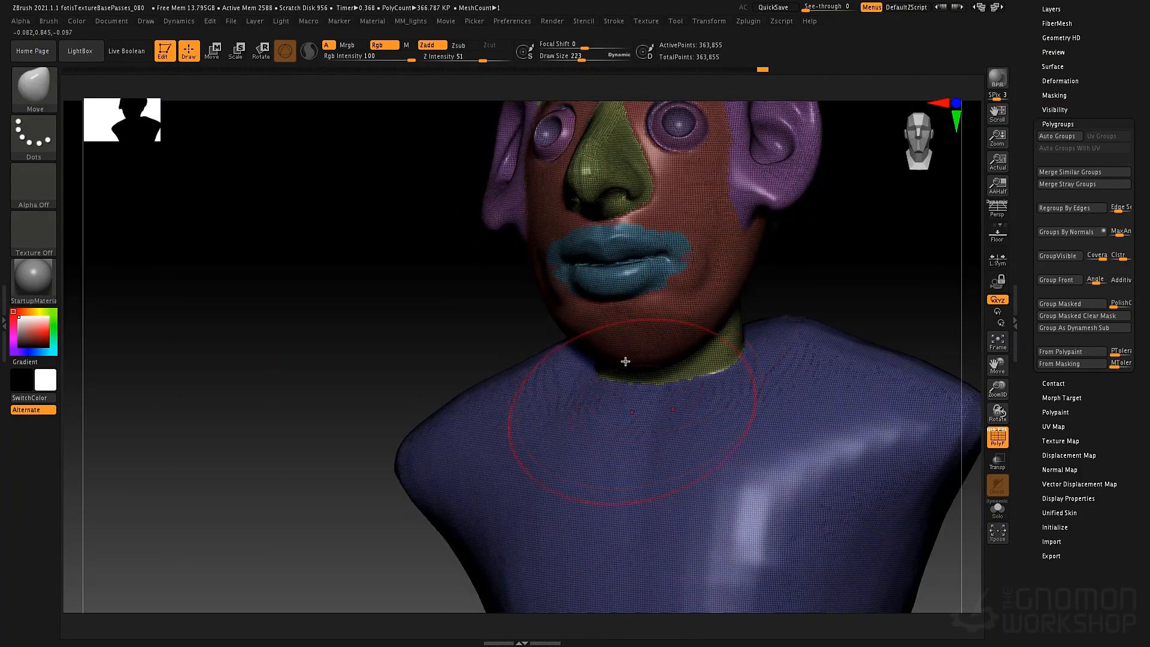
mouse_move(625, 362)
ctrl+right_down()
mouse_move(575, 397)
mouse_move(508, 421)
mouse_move(646, 365)
ctrl+right_up()
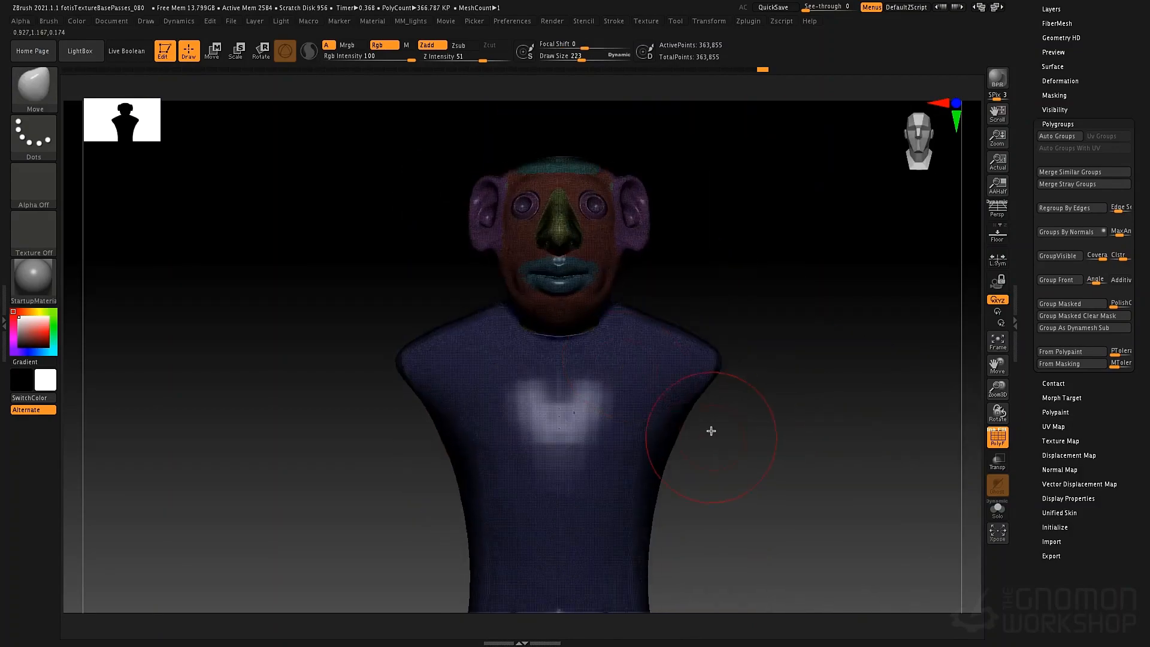
alt+drag(710, 430, 675, 417)
key(shift+f)
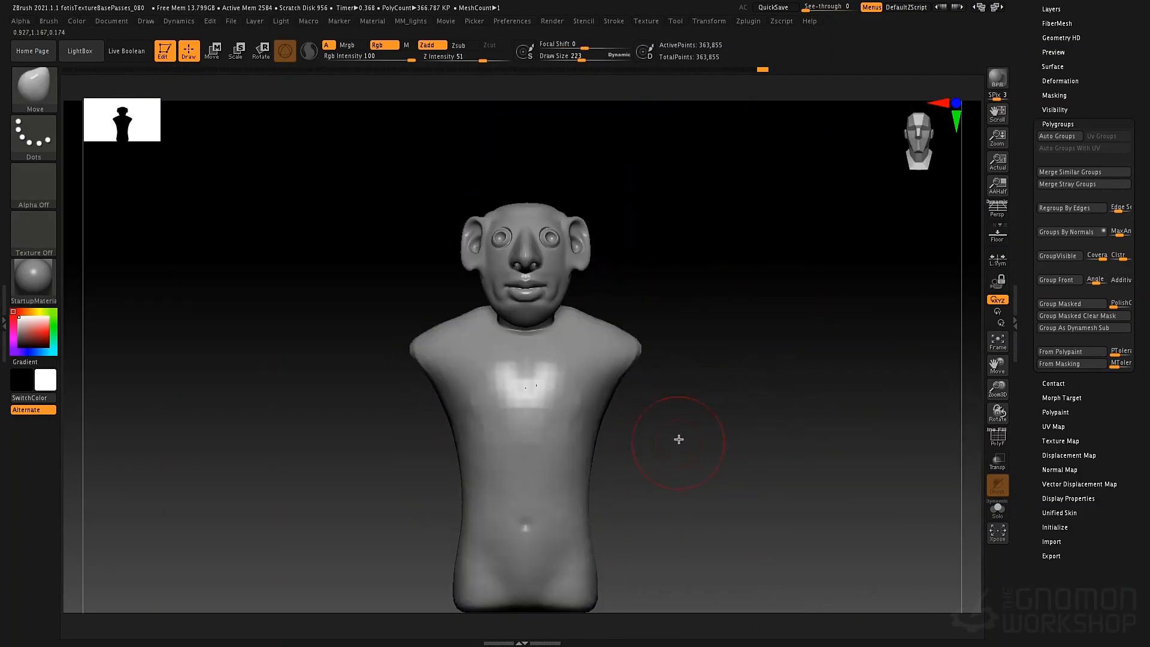
alt+drag(683, 464, 670, 381)
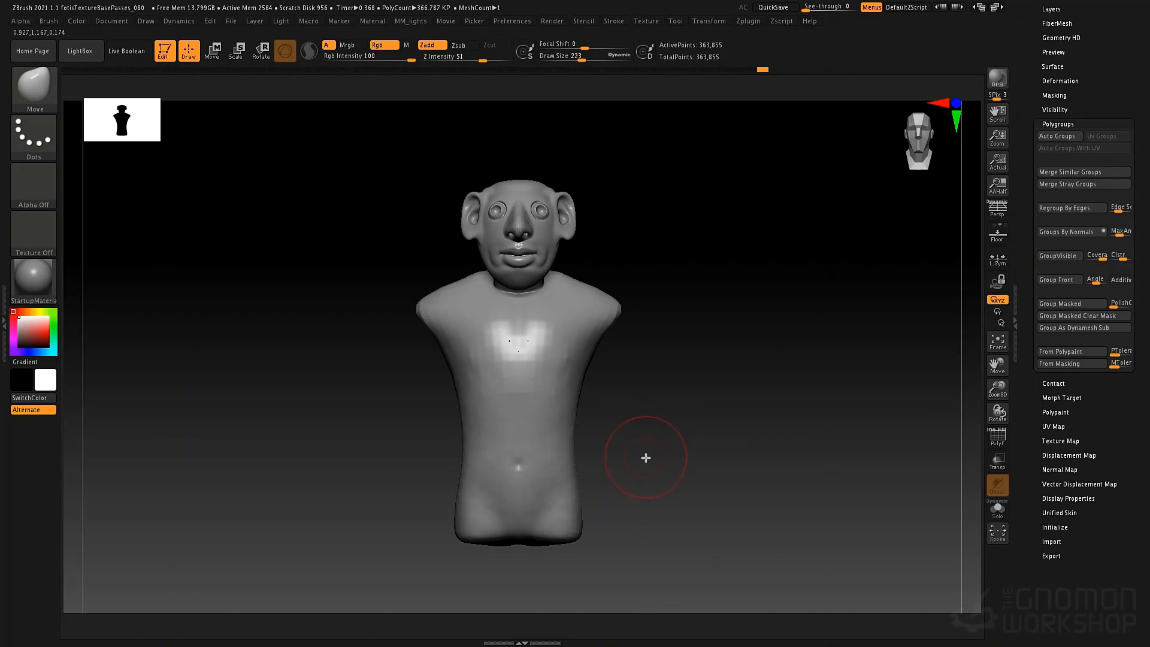
Step: Choose the SelectLasso brush and hide the lower torso and outer shoulders, leaving only the head and a tapered chest
key(b)
key(s)
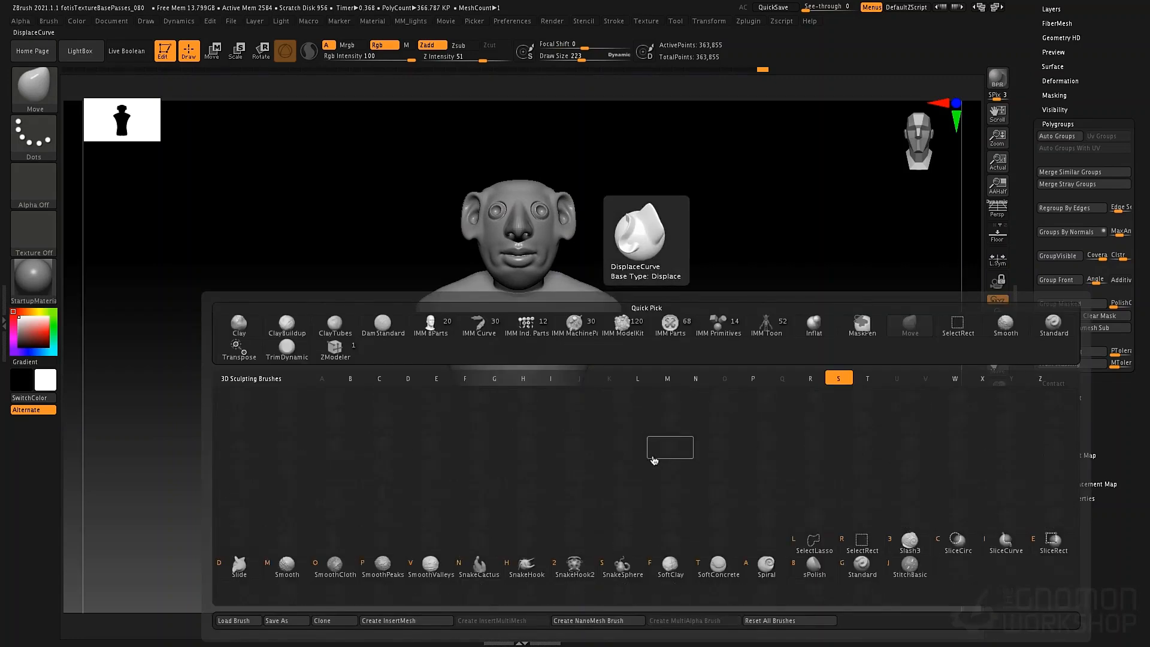
click(813, 543)
click(784, 570)
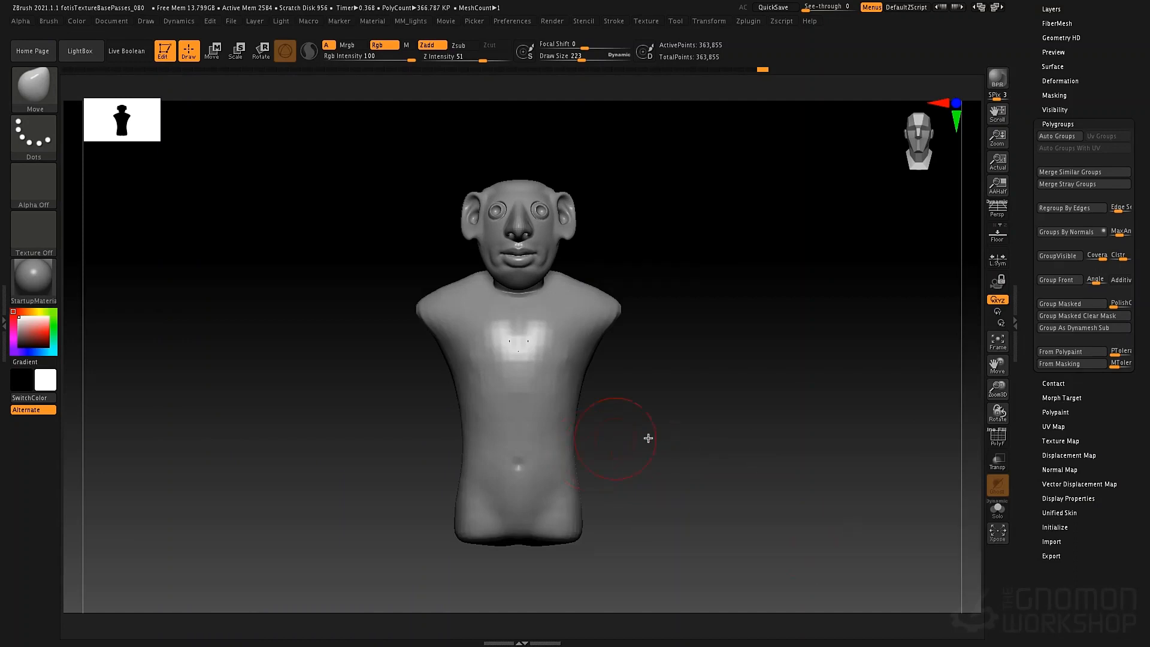
mouse_move(779, 413)
ctrl+shift+mouse_down()
mouse_move(641, 259)
mouse_move(605, 288)
mouse_move(551, 377)
mouse_move(450, 404)
mouse_move(599, 596)
ctrl+shift+mouse_up()
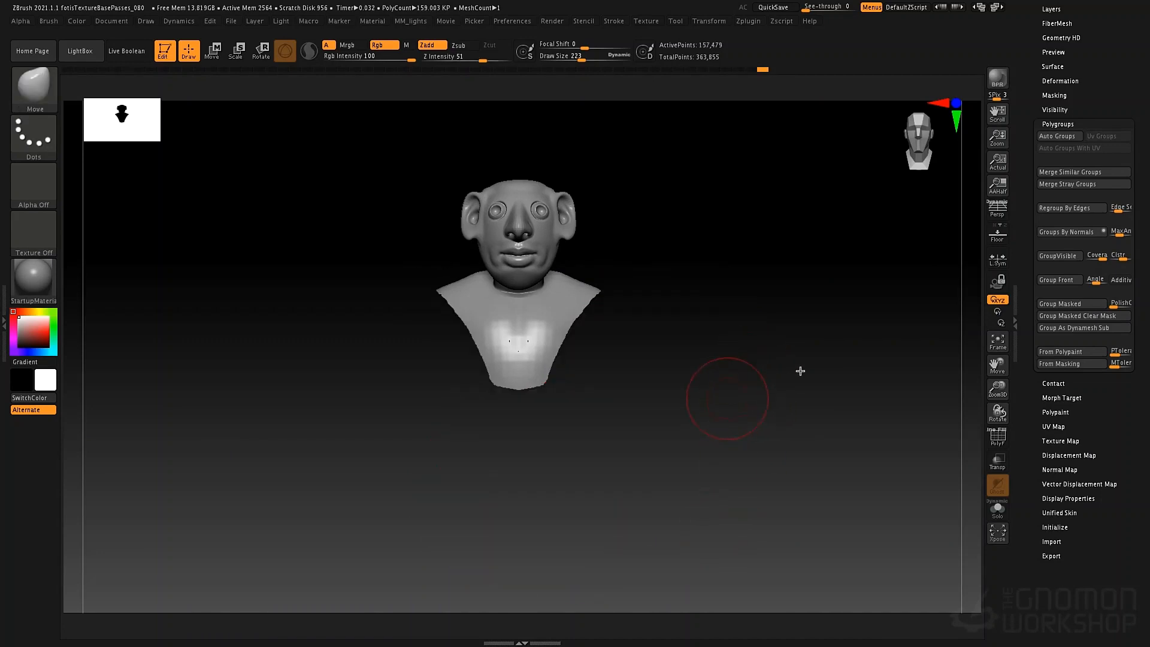
Step: Delete the hidden parts of the mesh with Del Hidden so only the open bust remains
click(1086, 124)
drag(1106, 88, 1104, 183)
click(1065, 179)
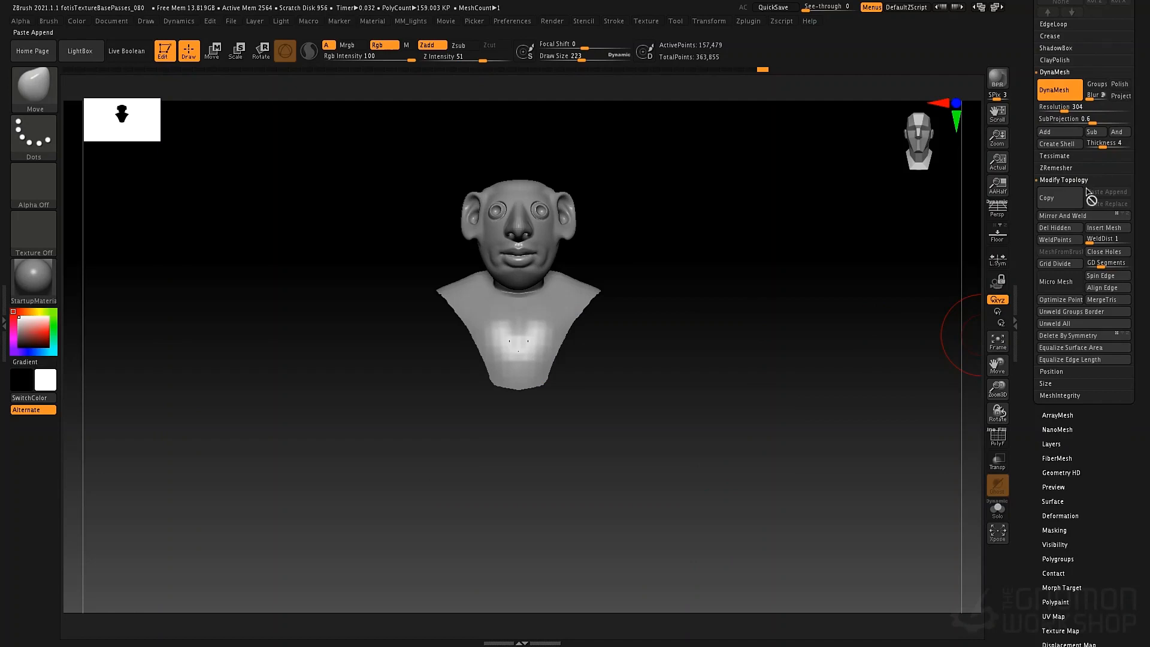
click(1073, 231)
drag(690, 362, 745, 453)
mouse_move(716, 336)
mouse_down()
mouse_move(679, 316)
mouse_move(680, 326)
mouse_move(701, 244)
mouse_move(589, 345)
mouse_move(696, 413)
mouse_move(700, 325)
mouse_up()
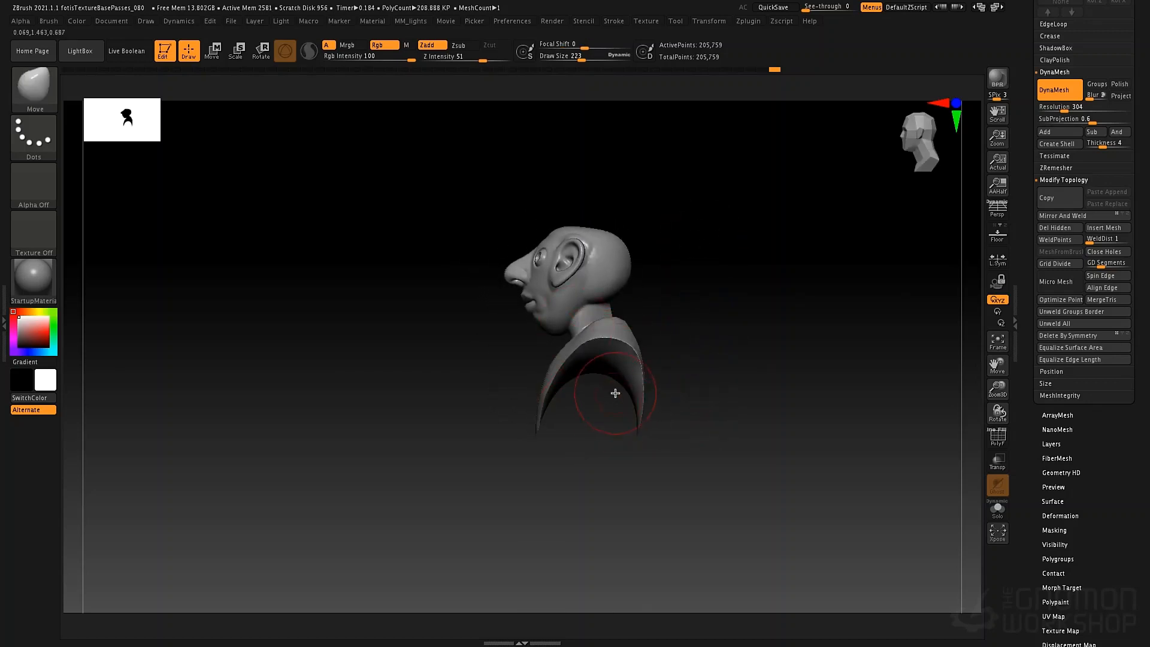
Step: Insert a large sphere from IMM Primitives at the open underside of the bust
key(b)
key(i)
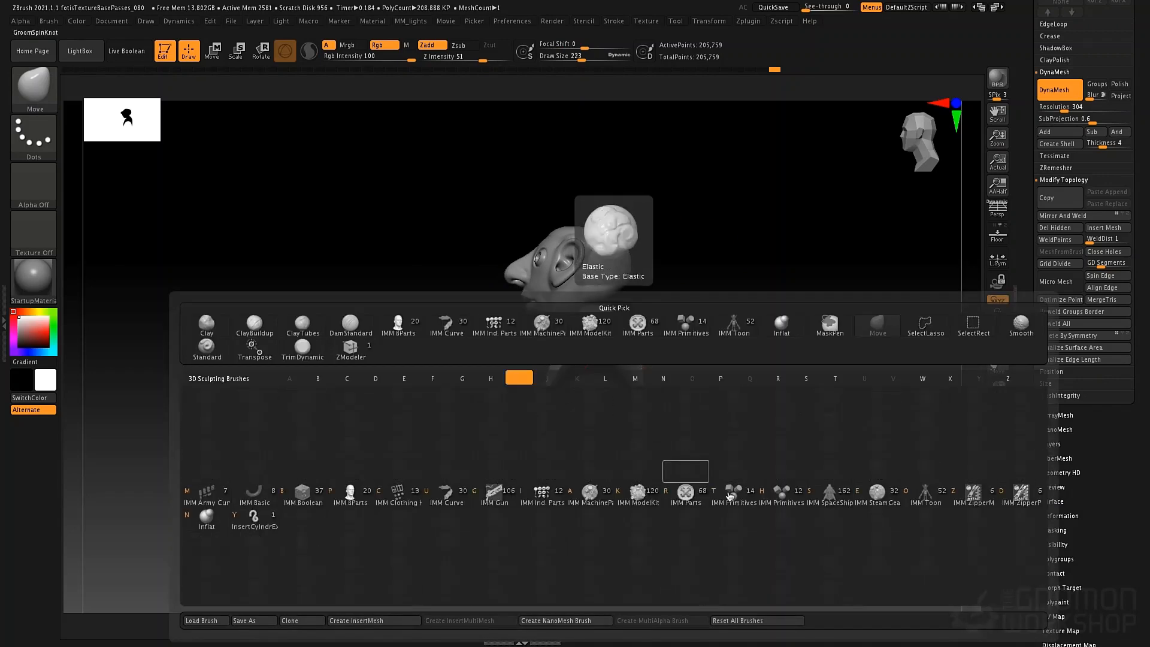
click(742, 500)
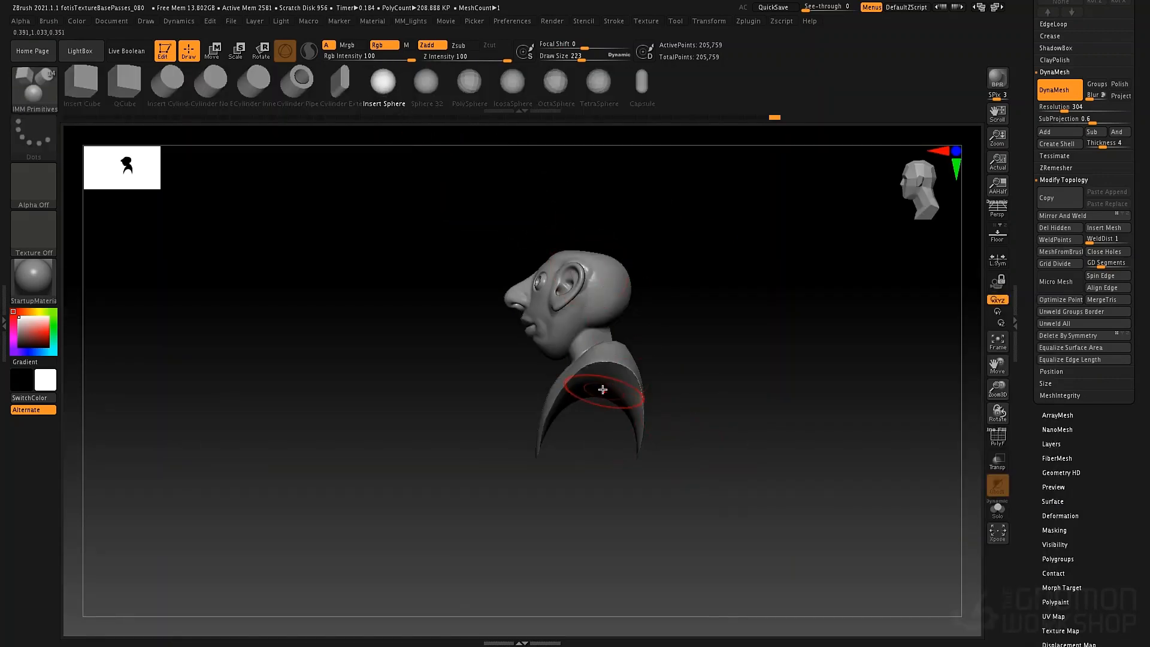
right_drag(603, 390, 587, 421)
drag(597, 440, 630, 513)
right_drag(721, 294, 710, 403)
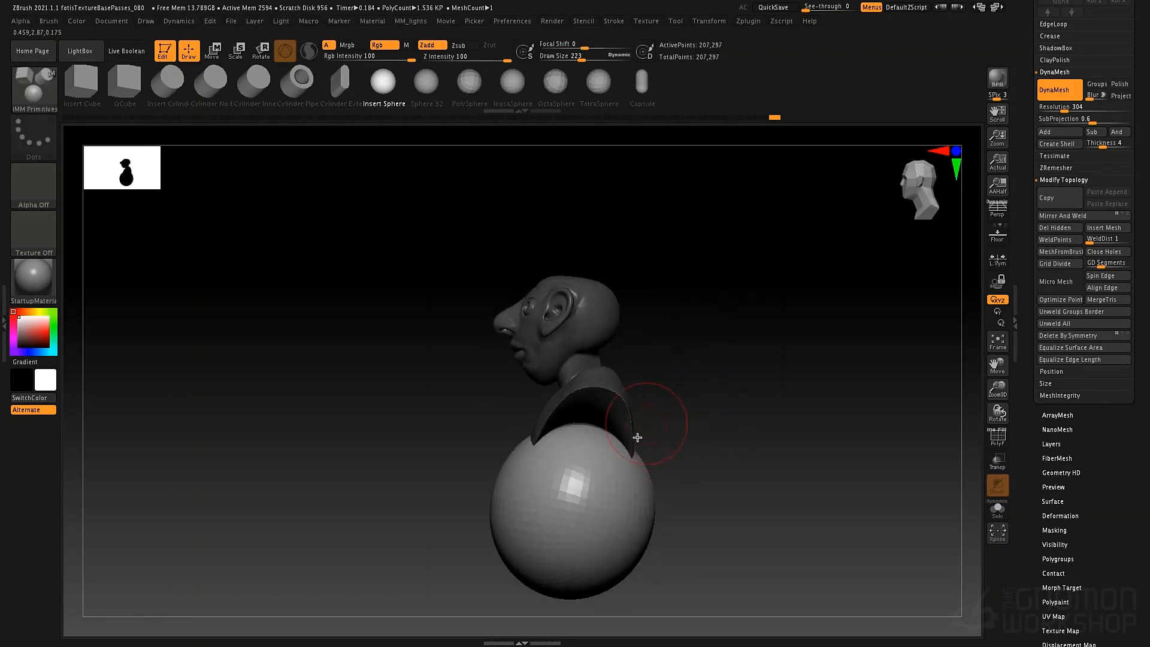
Step: Move and scale the inserted sphere so that it sits inside the hollow bust
key(w)
drag(577, 473, 588, 435)
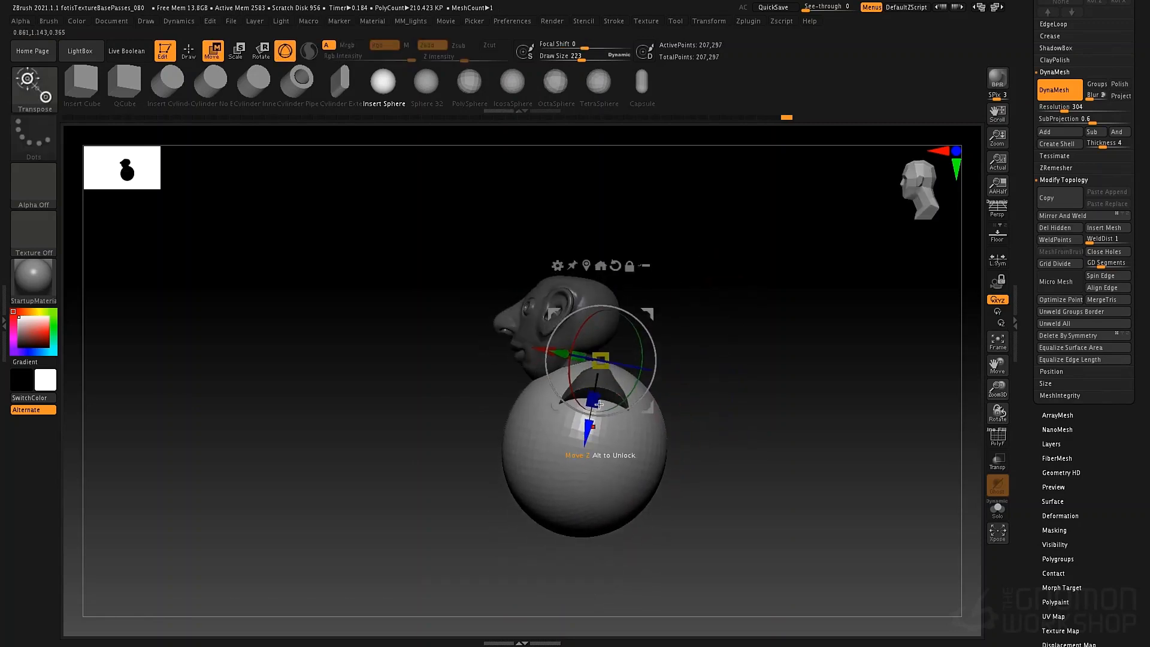
drag(581, 354, 635, 376)
key(q)
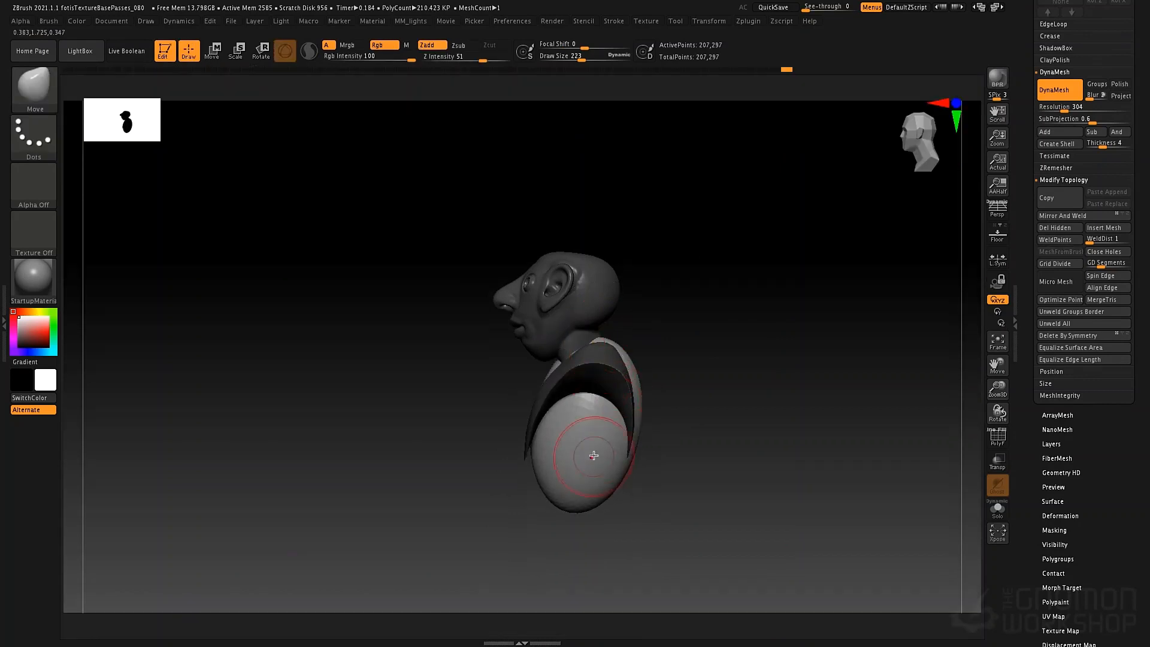
Step: Reshape the sphere with the Move brush at draw size 411, flattening its underside and fitting it to the bust opening
key(space)
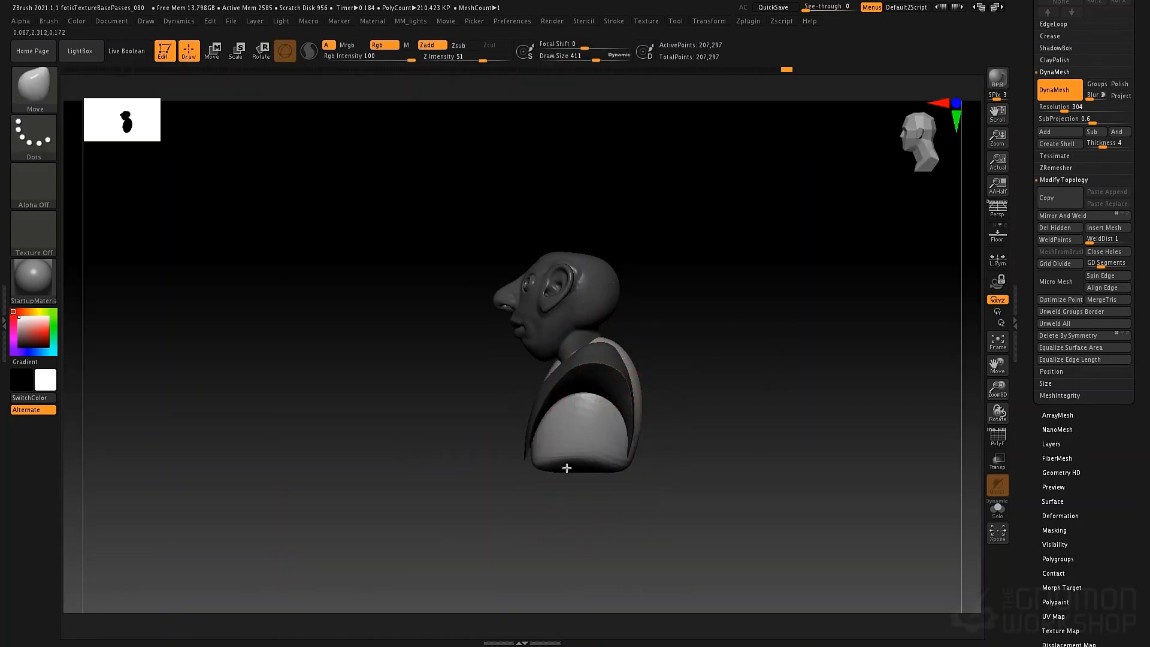
mouse_move(614, 468)
mouse_down()
mouse_move(675, 398)
mouse_move(575, 364)
mouse_move(591, 383)
mouse_move(623, 362)
mouse_move(603, 361)
mouse_move(669, 347)
mouse_move(572, 372)
mouse_move(611, 374)
mouse_move(598, 365)
mouse_up()
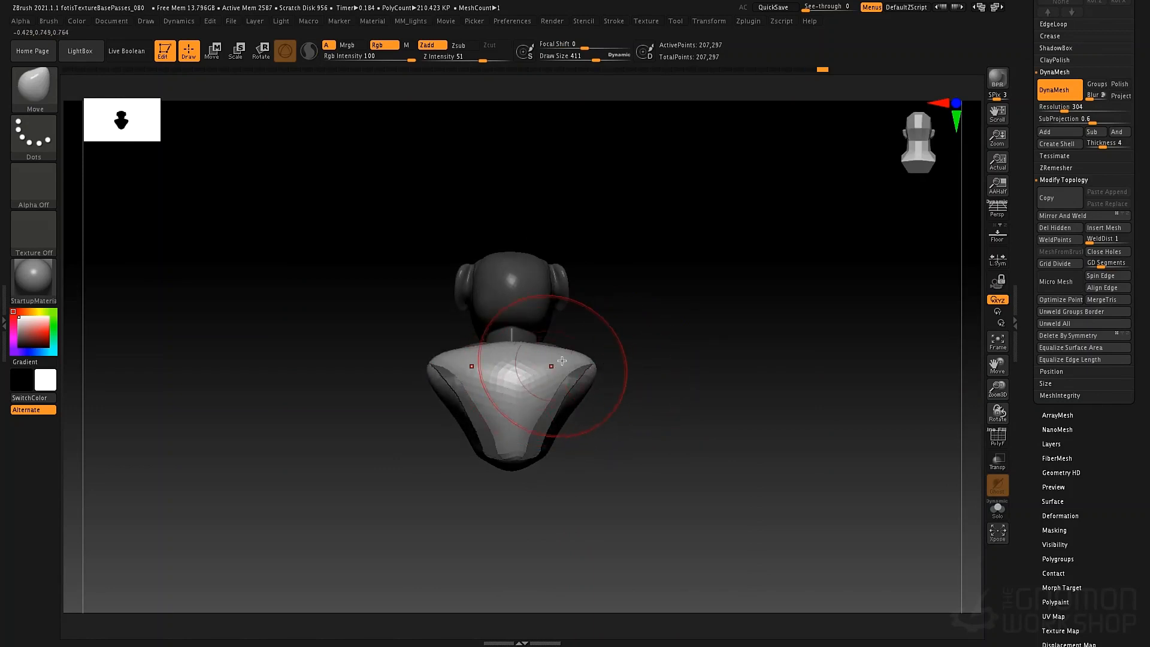
ctrl+drag(647, 295, 629, 318)
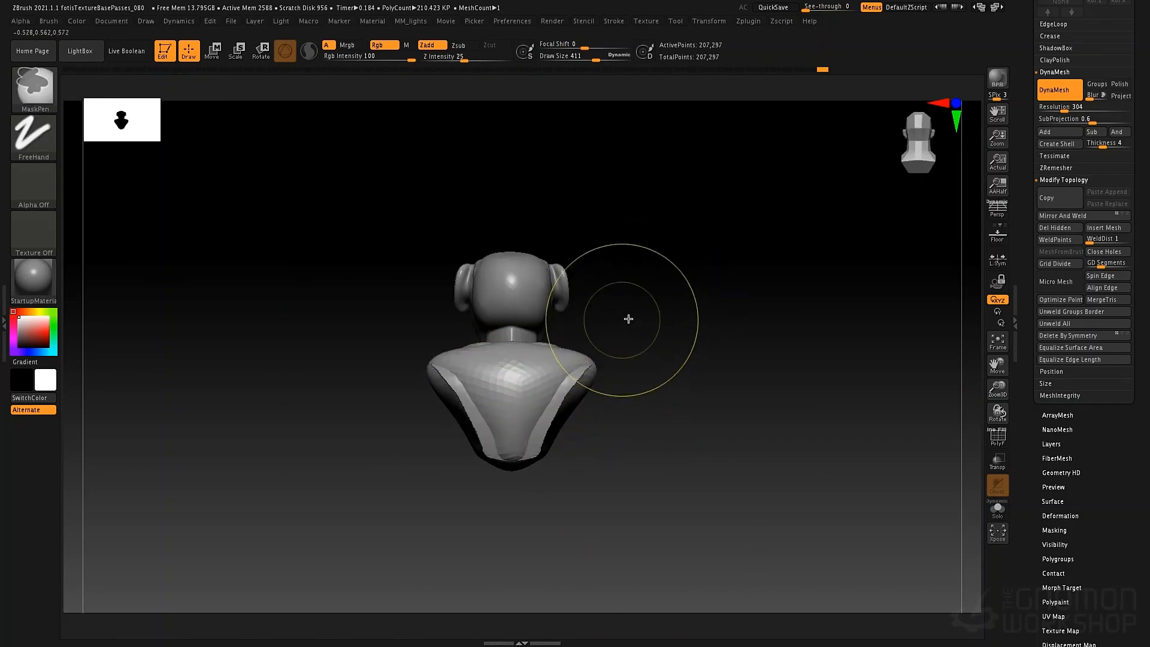
ctrl+click(609, 392)
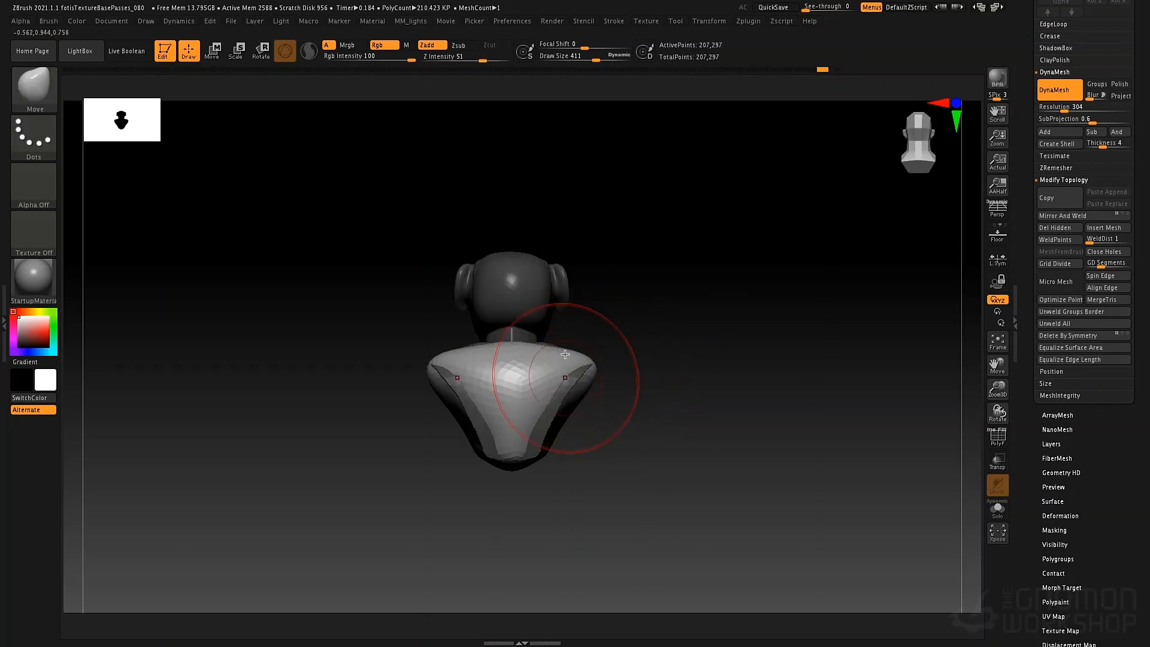
Step: Flatten the filler sphere across the back and arm cuts of the bust with the TrimDynamic brush
key(b)
key(t)
key(d)
drag(527, 378, 510, 432)
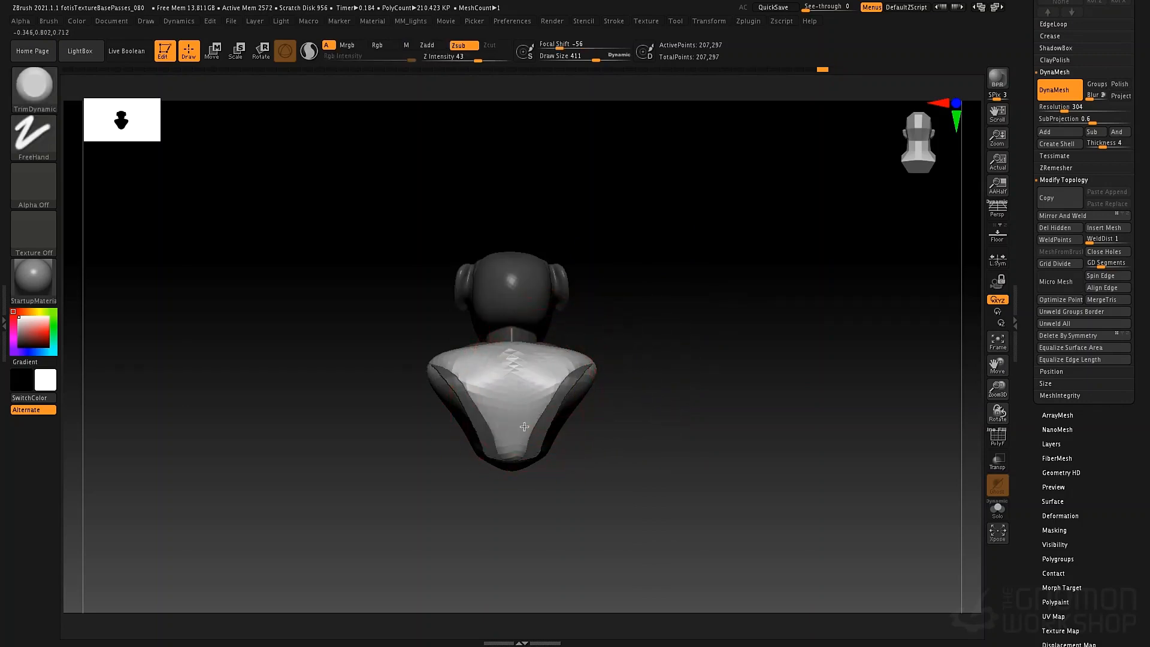
mouse_move(524, 427)
right_down()
mouse_move(544, 406)
mouse_move(532, 350)
mouse_move(568, 348)
right_up()
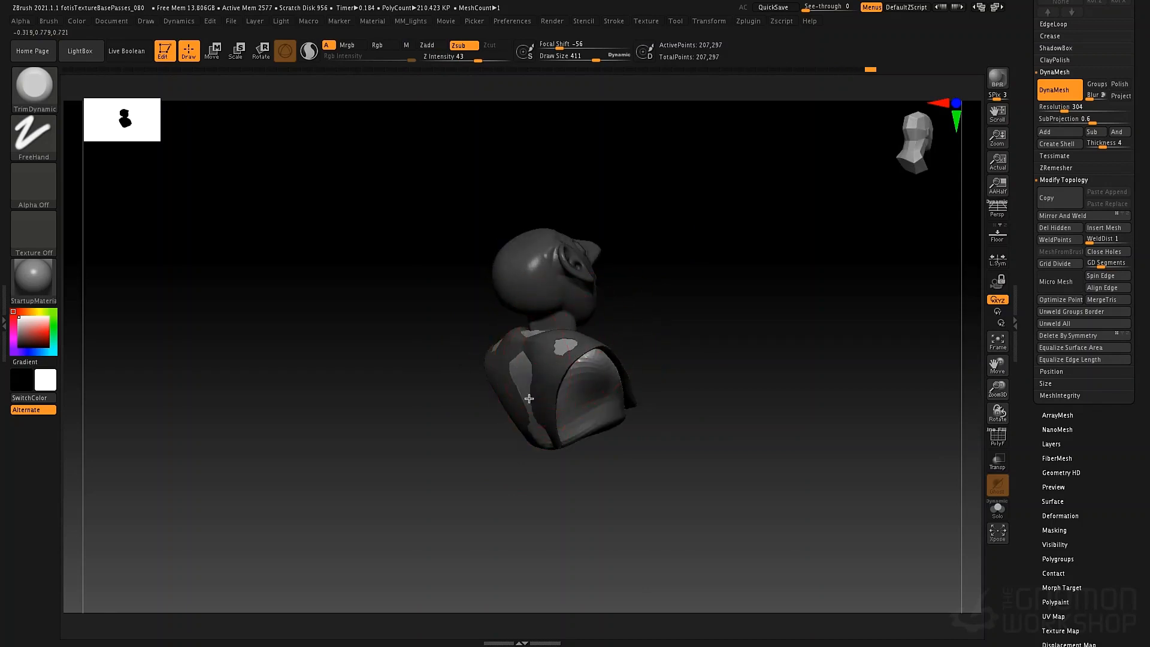
right_drag(539, 386, 596, 363)
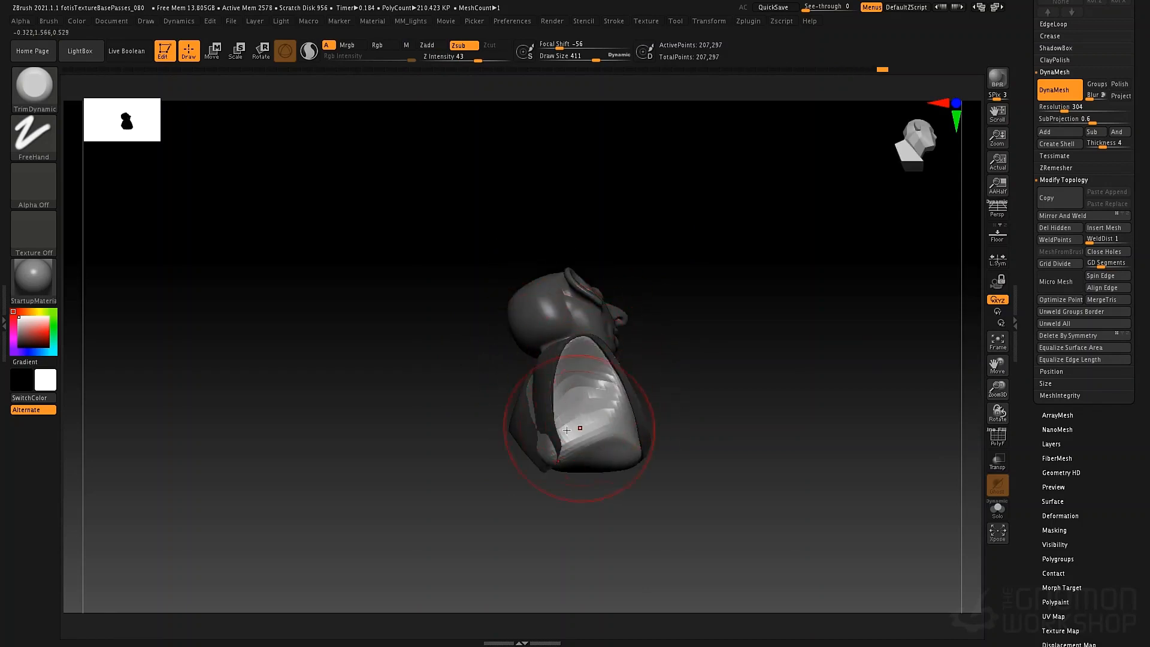
mouse_move(567, 429)
right_down()
mouse_move(600, 333)
mouse_move(596, 368)
right_up()
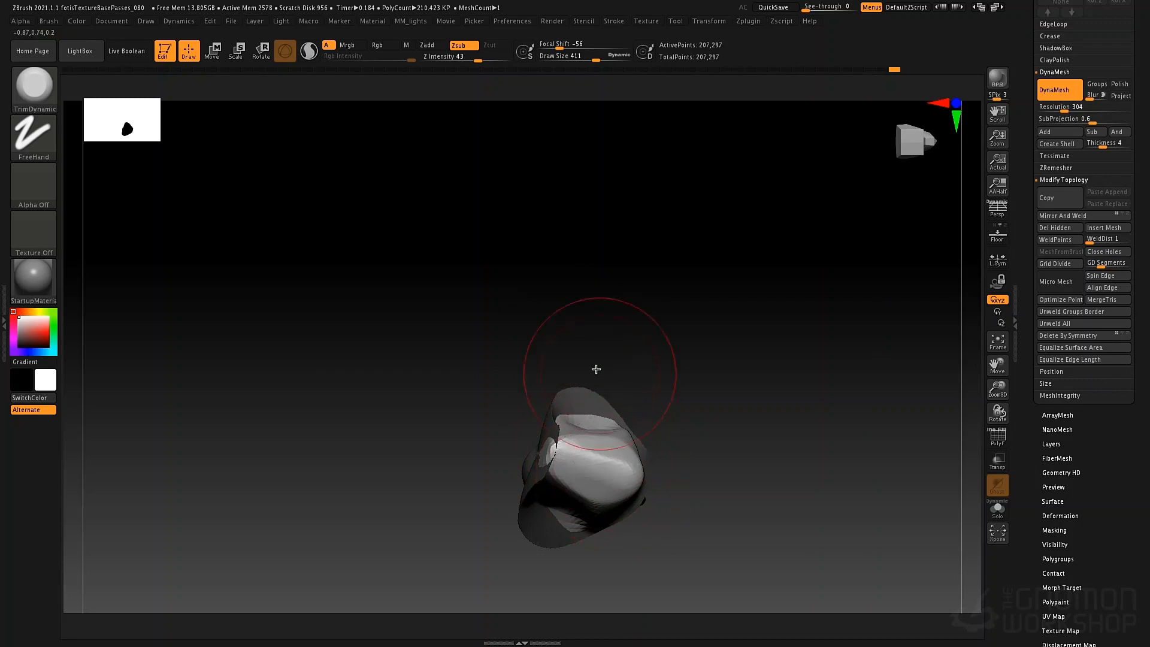
Step: Pull the filler sphere's edges out with the Move brush so that it fills the bust's side and bottom openings
key(b)
key(m)
key(v)
drag(593, 420, 592, 392)
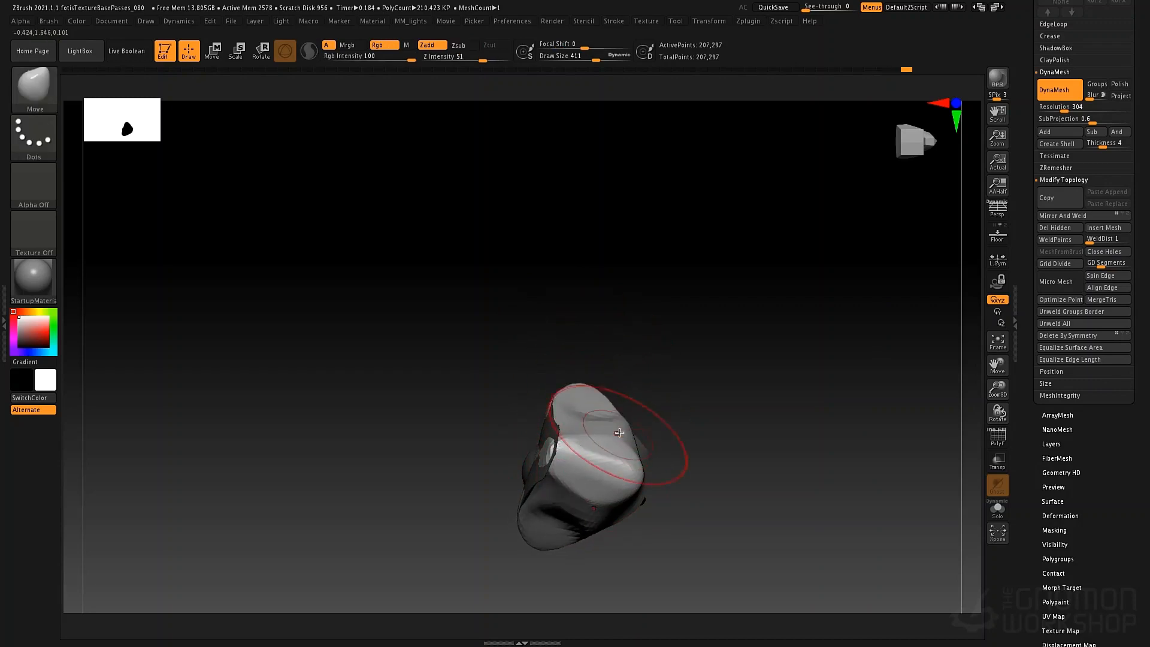
mouse_move(620, 433)
right_down()
mouse_move(662, 413)
mouse_move(650, 451)
right_up()
drag(644, 469, 647, 480)
right_drag(647, 479, 649, 475)
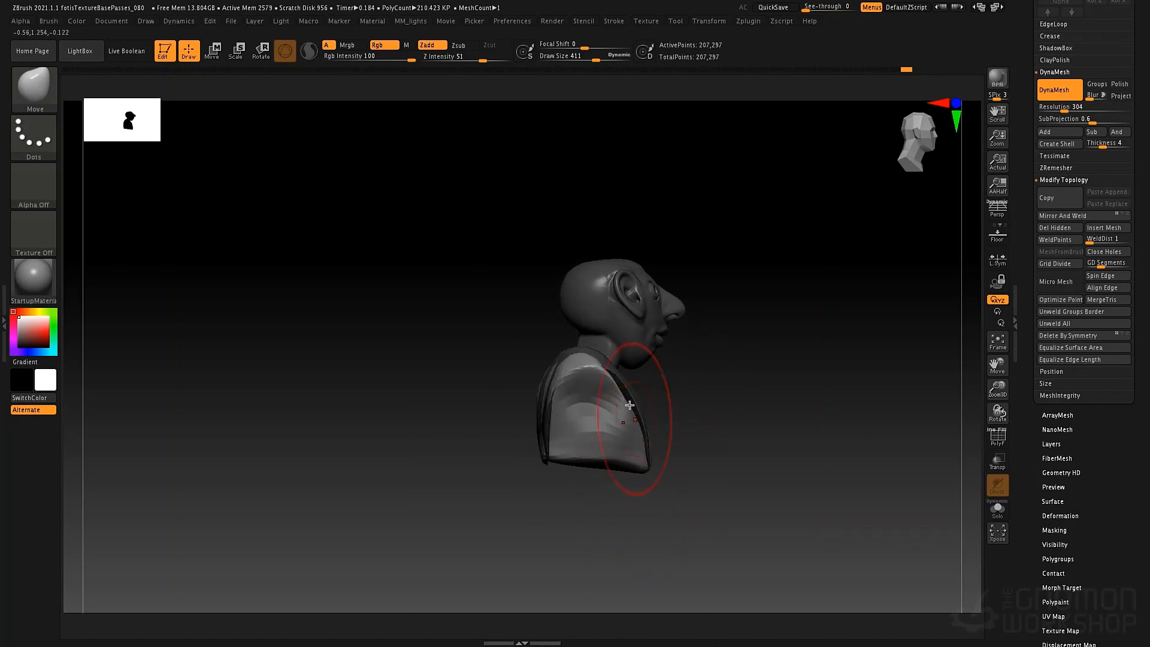
Step: Clear the mask and update the DynaMesh to fuse the filler sphere with the bust
right_drag(758, 413, 723, 403)
ctrl+drag(783, 368, 803, 478)
ctrl+drag(801, 388, 821, 466)
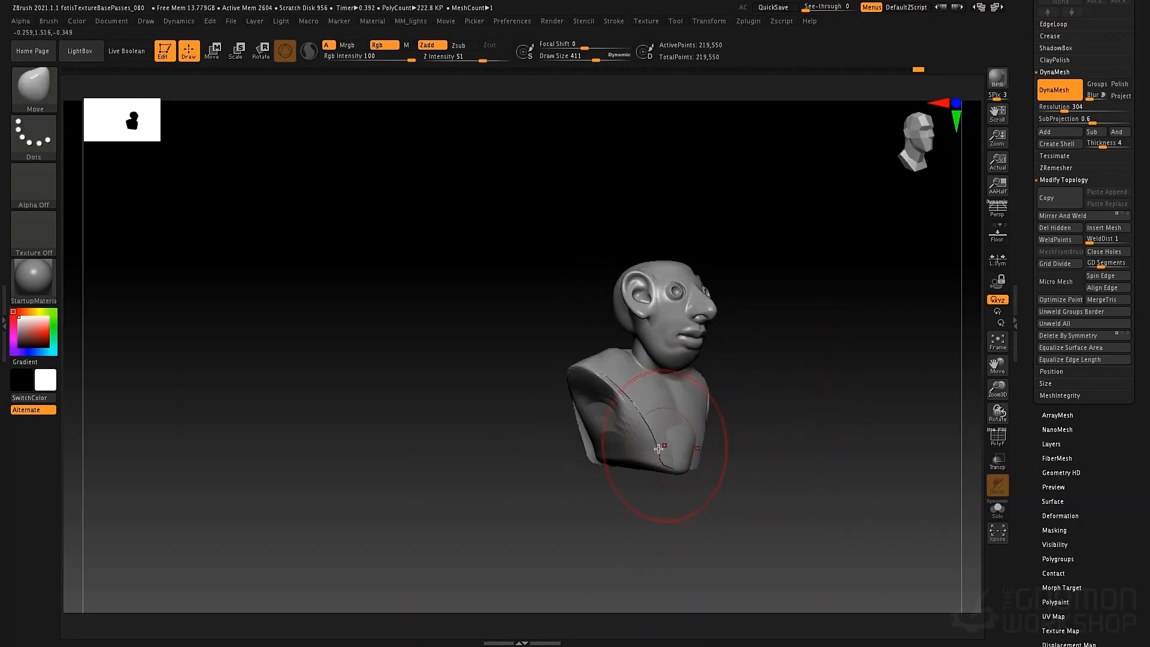
Step: Smooth the bust's arm cut and flatten its side and underside with the TrimDynamic brush at draw size 351
mouse_move(660, 447)
right_down()
mouse_move(695, 398)
mouse_move(689, 404)
right_up()
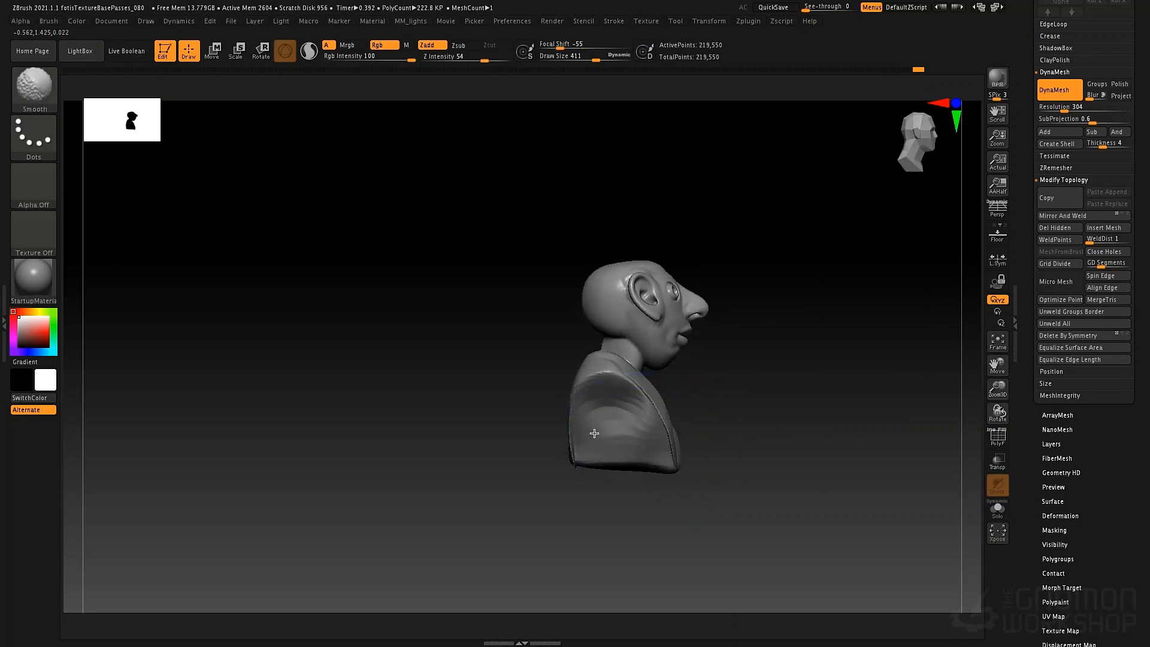
key(b)
key(t)
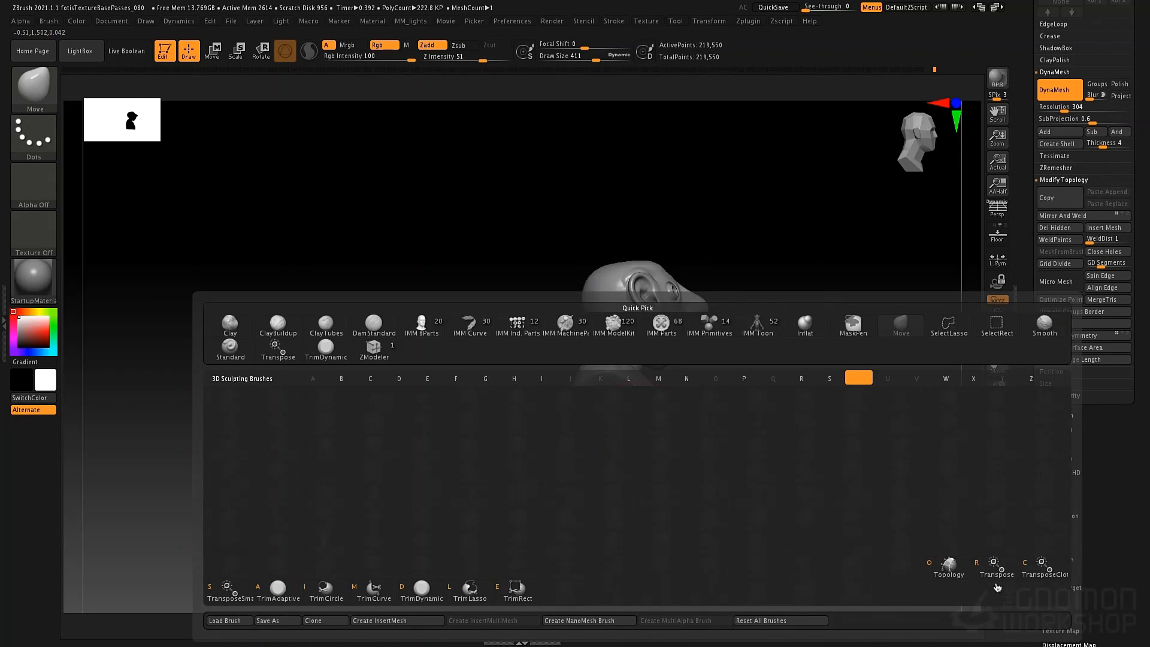
click(424, 591)
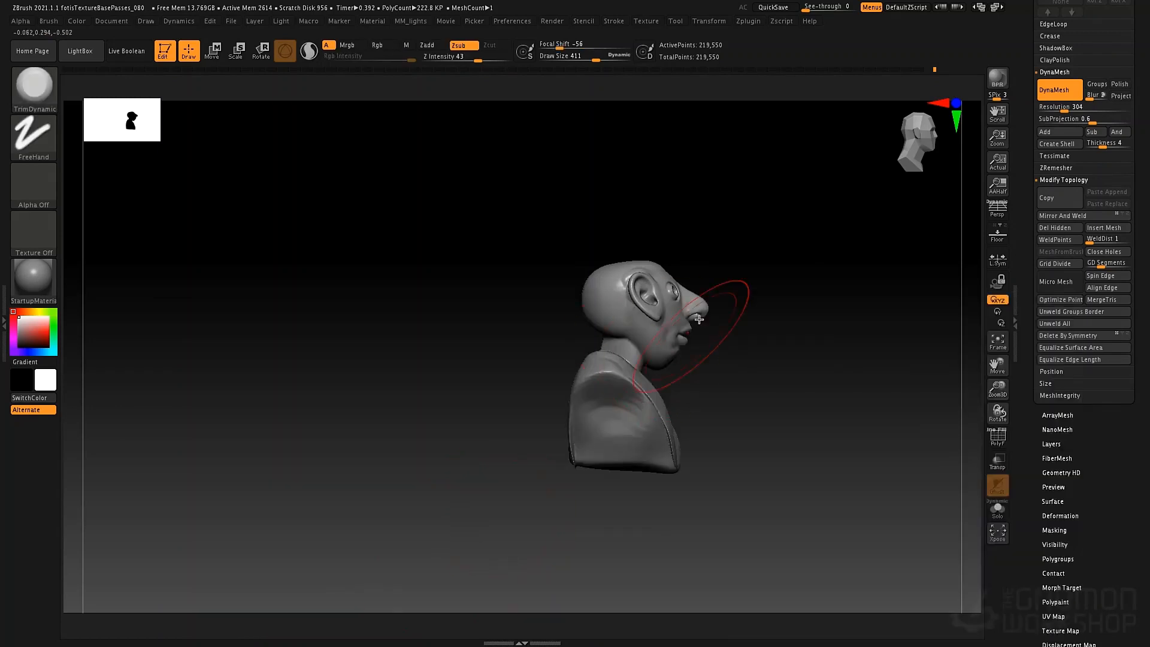
right_drag(698, 319, 726, 322)
key(space)
drag(618, 415, 660, 451)
right_drag(675, 390, 679, 328)
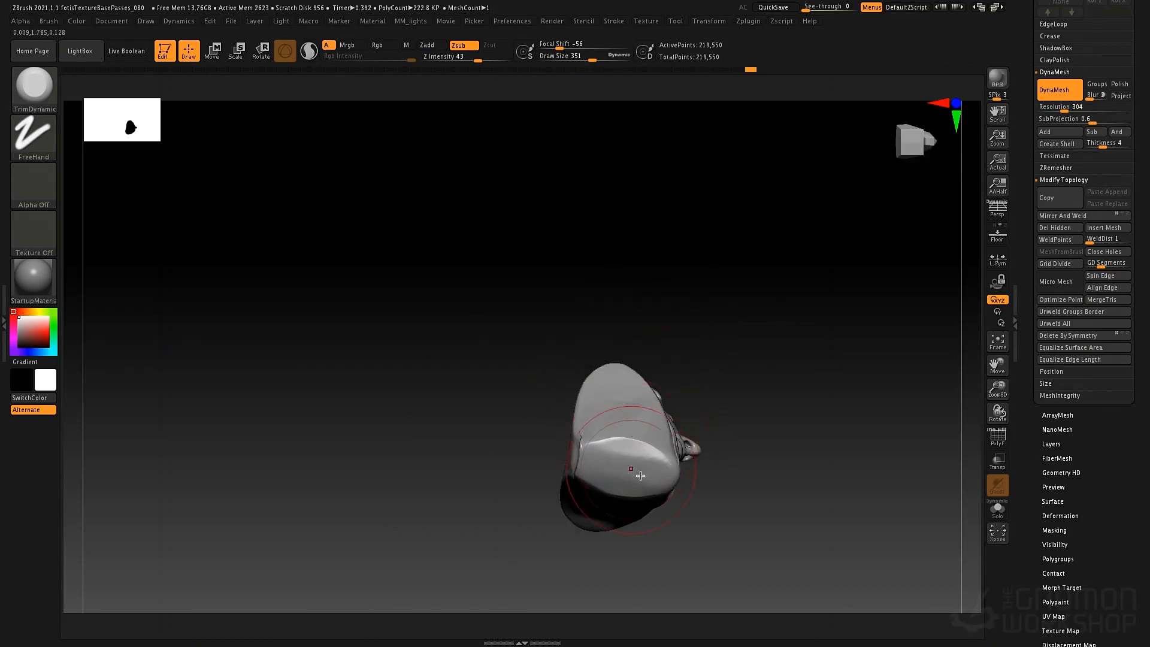
mouse_move(636, 470)
mouse_down()
mouse_move(585, 467)
mouse_move(619, 466)
mouse_up()
Step: Smooth the seams along the shoulder cuts and flatten the chest with the TrimDynamic brush at draw size 258
mouse_move(699, 402)
right_down()
mouse_move(705, 391)
mouse_move(695, 457)
mouse_move(703, 382)
mouse_move(727, 457)
mouse_move(767, 501)
mouse_move(649, 264)
right_up()
mouse_move(649, 263)
ctrl+right_down()
mouse_move(618, 308)
mouse_move(595, 417)
ctrl+right_up()
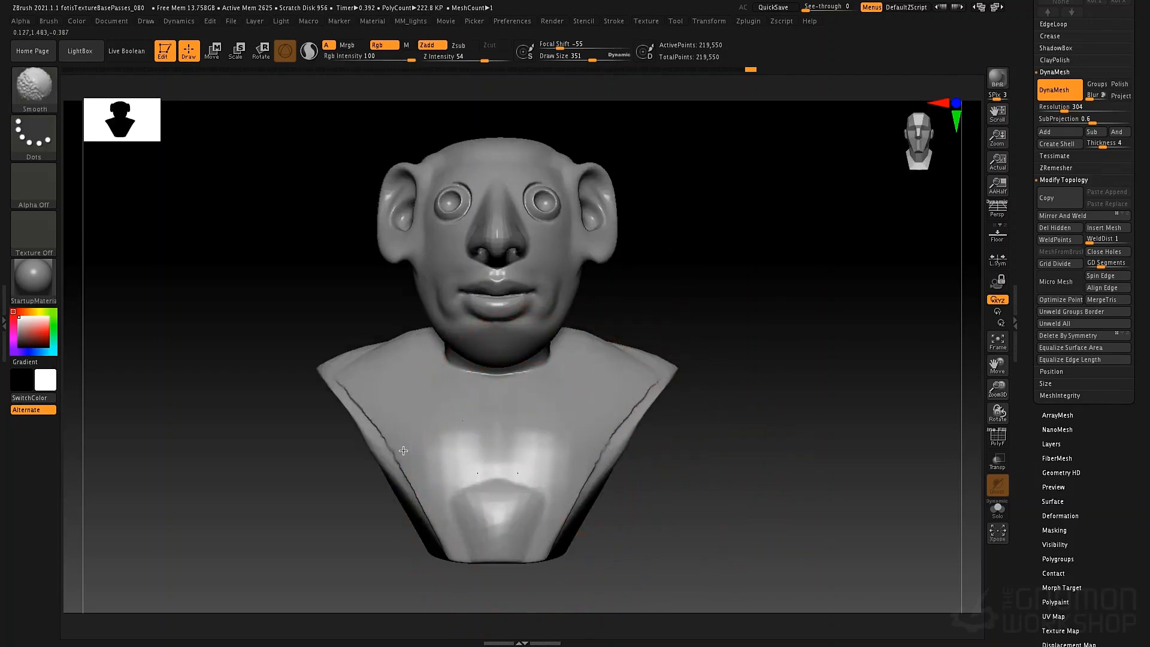
key(space)
drag(546, 467, 539, 471)
mouse_move(533, 516)
mouse_down()
mouse_move(569, 480)
mouse_move(499, 530)
mouse_up()
drag(586, 457, 503, 522)
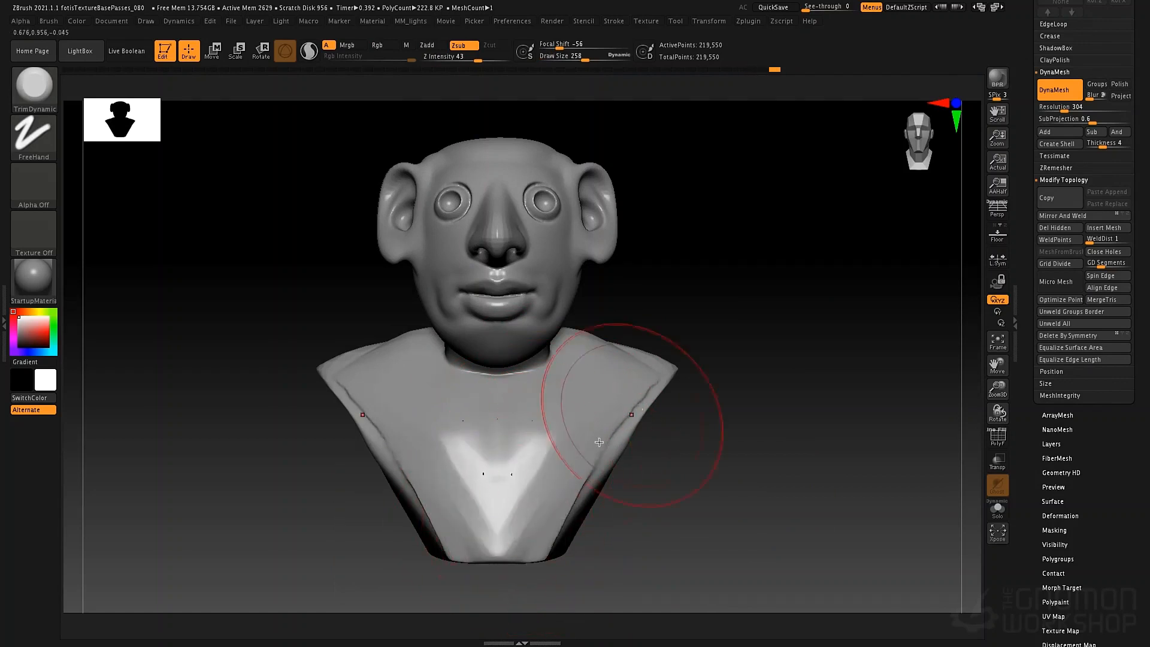
drag(561, 498, 506, 526)
Step: Insert a mirrored pair of Male Full Arm meshes at the bust's shoulder cuts with the IMM BParts brush
mouse_move(712, 492)
right_down()
mouse_move(696, 459)
mouse_move(752, 391)
mouse_move(645, 419)
mouse_move(721, 370)
mouse_move(693, 397)
mouse_move(726, 362)
mouse_move(609, 359)
mouse_move(689, 344)
mouse_move(629, 377)
right_up()
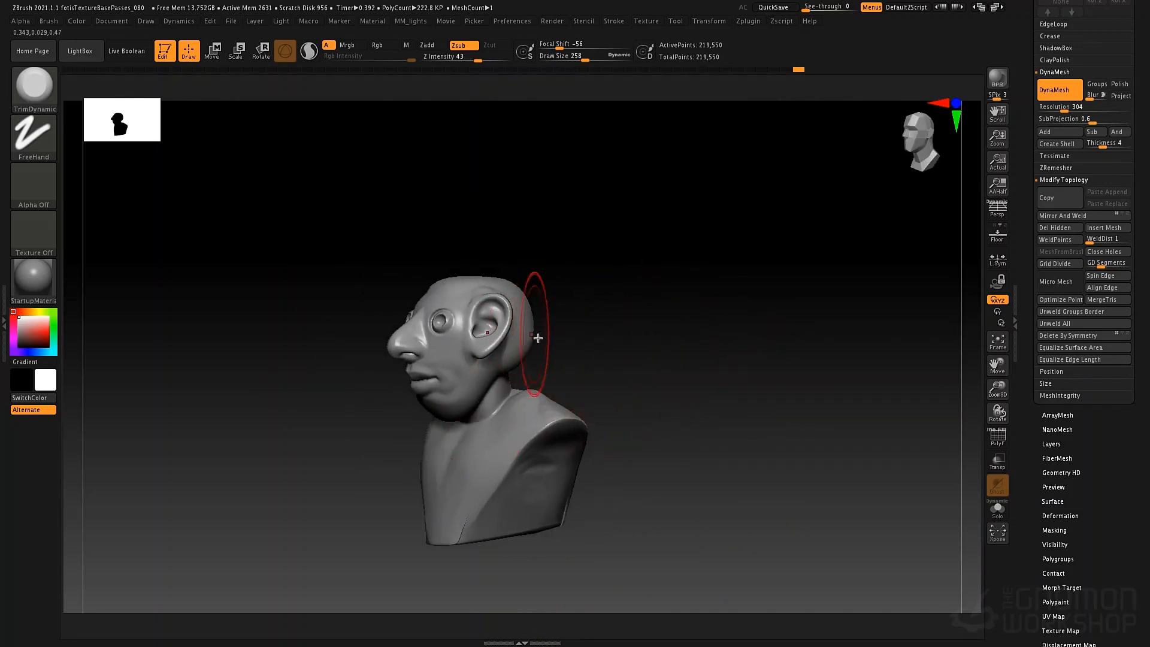
key(b)
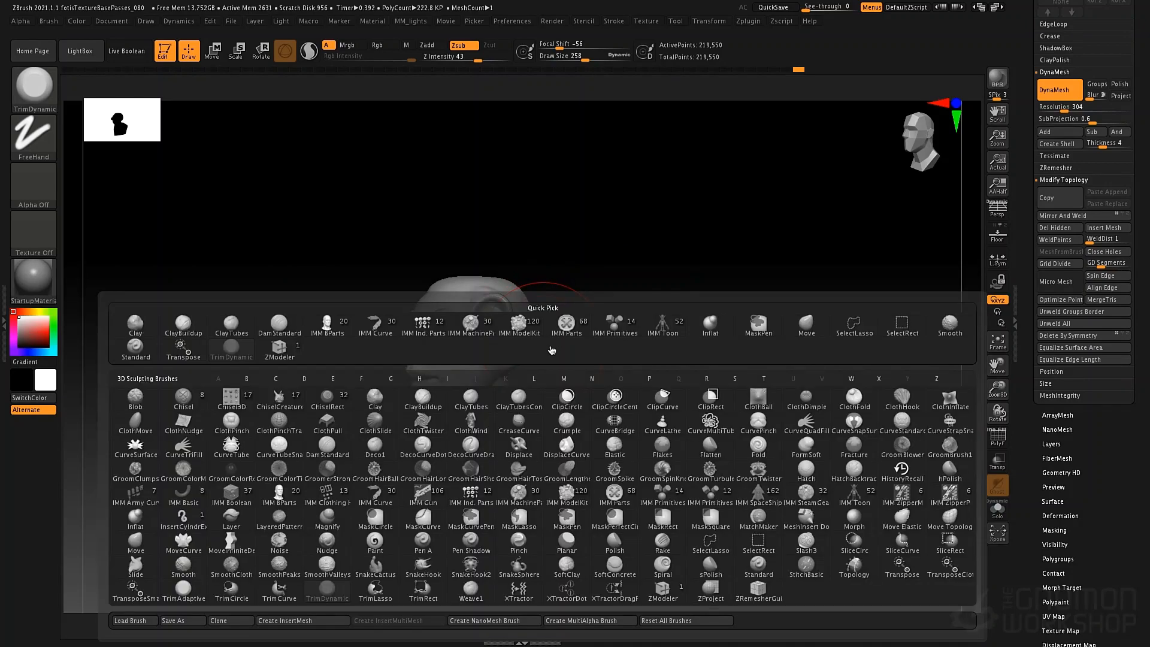
key(i)
click(275, 506)
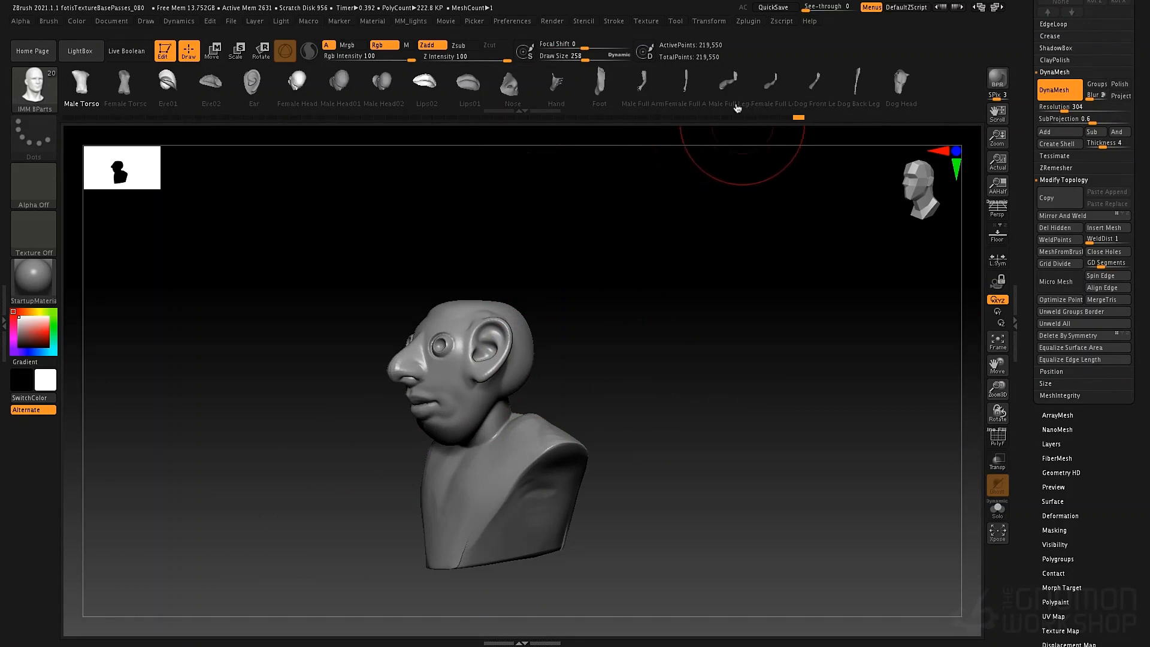
drag(564, 484, 658, 619)
drag(752, 382, 777, 375)
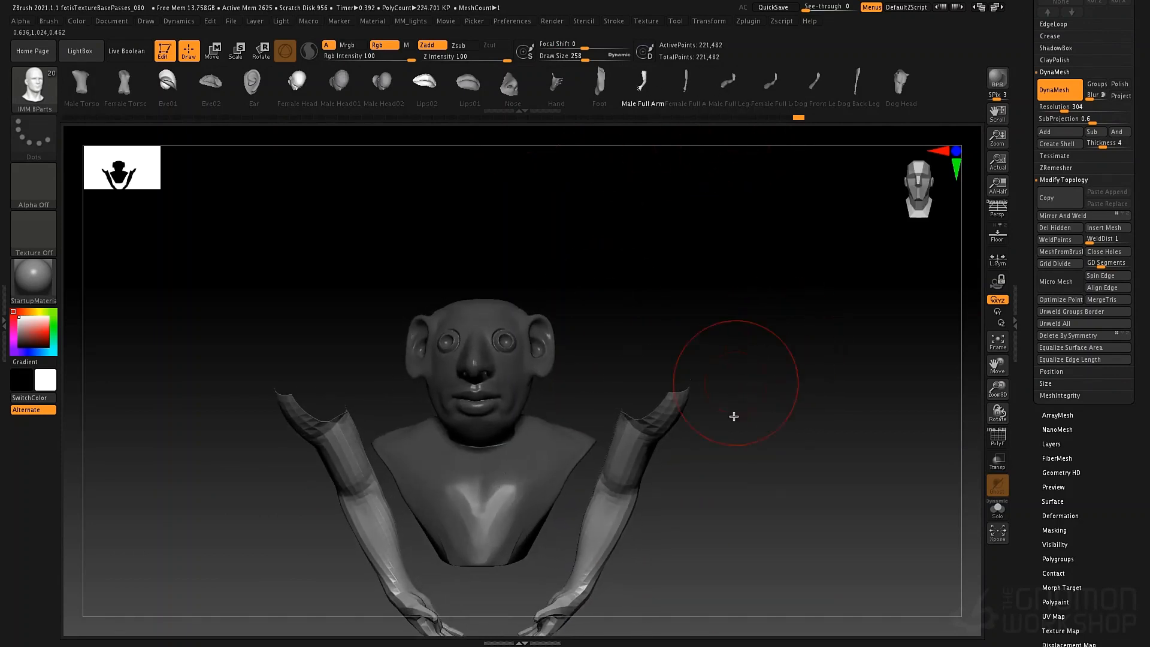
Step: Rotate, move and scale the inserted arms with the gizmo so that their upper ends fit into the bust's shoulder cuts
key(e)
mouse_move(596, 520)
mouse_down()
mouse_move(646, 459)
mouse_move(616, 614)
mouse_move(645, 612)
mouse_up()
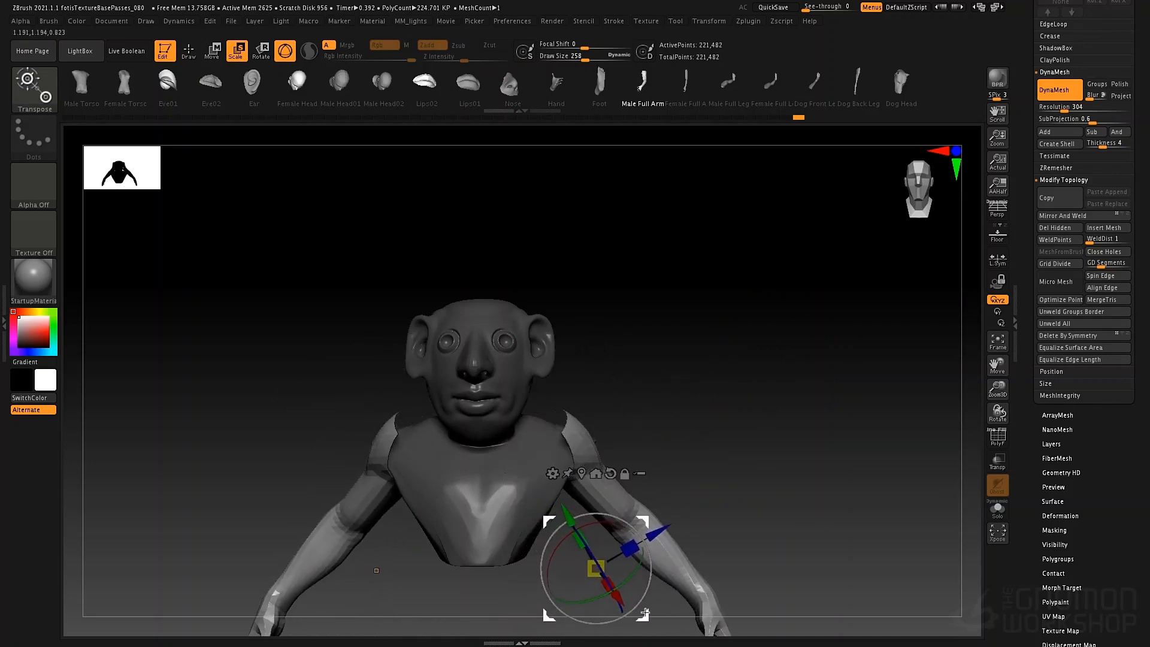
drag(704, 448, 654, 457)
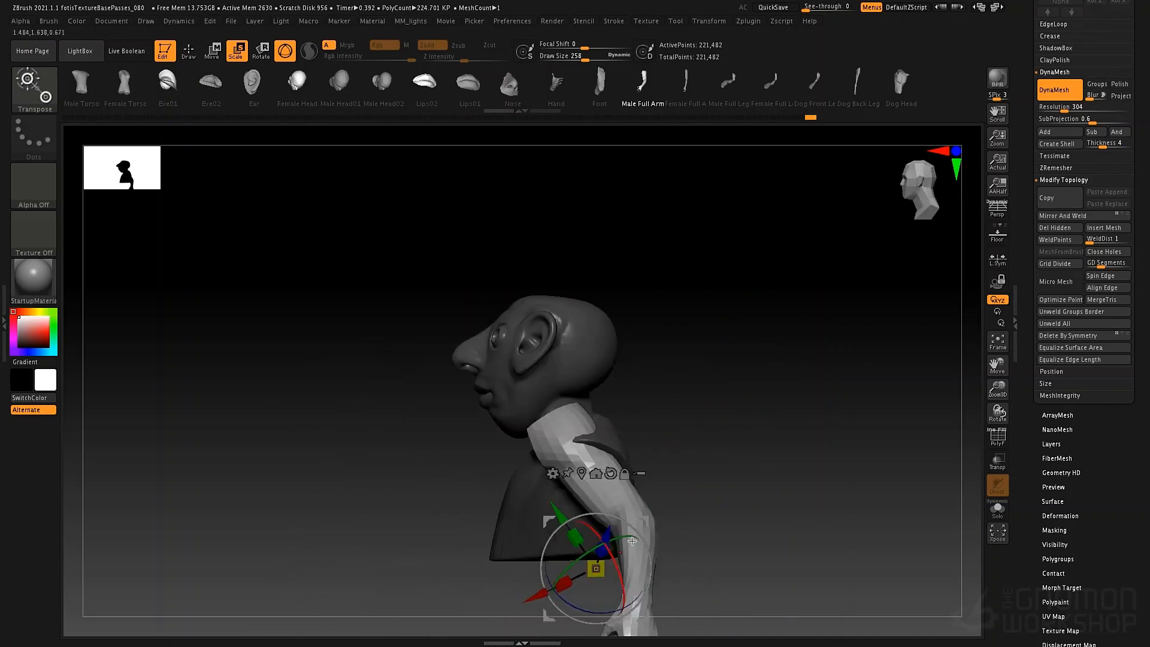
alt+drag(641, 609, 578, 477)
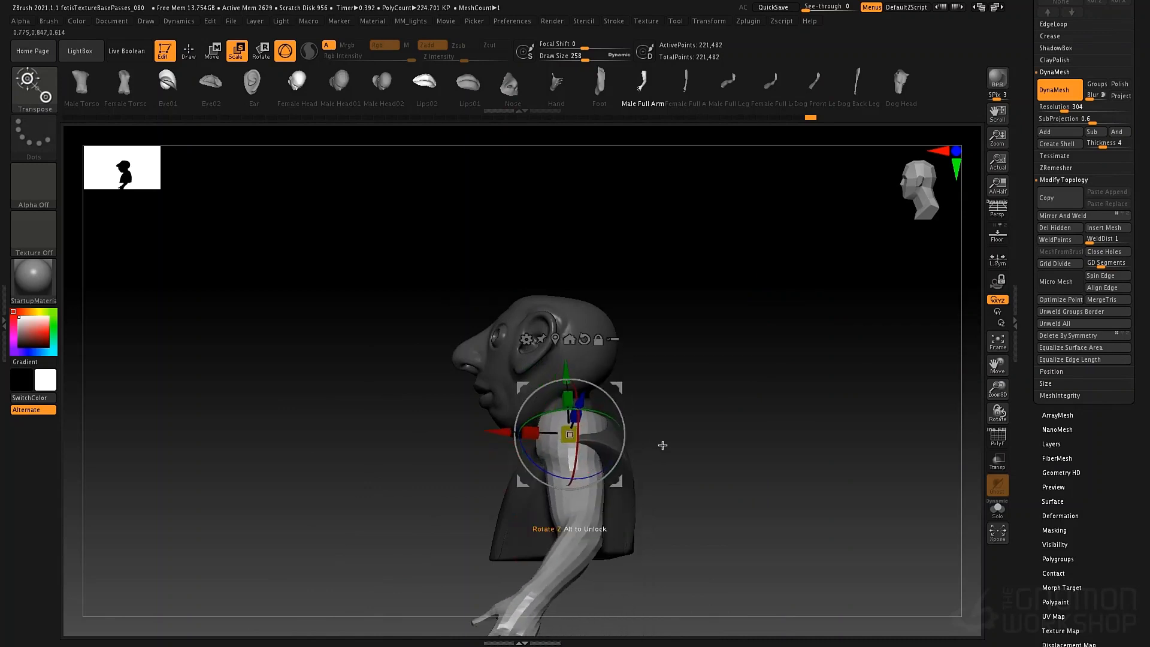
drag(662, 444, 734, 448)
drag(623, 486, 639, 513)
drag(681, 458, 635, 471)
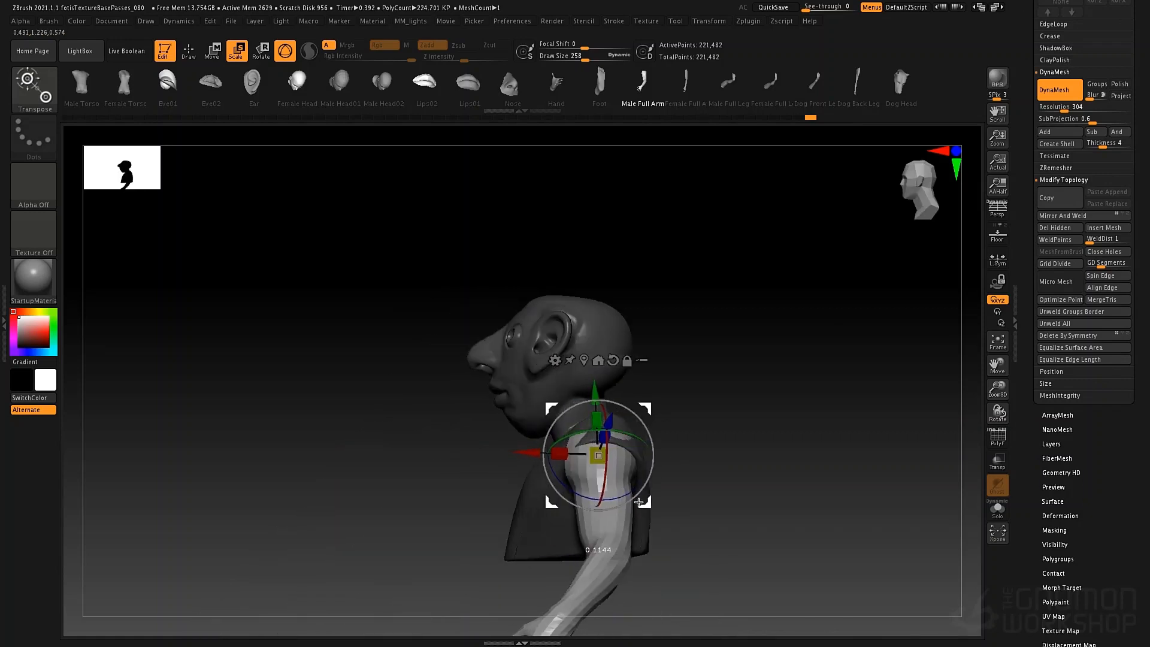
Step: Try to fuse the arms with the bust by clearing the mask and updating the DynaMesh, and undo the fusion
key(q)
drag(731, 424, 778, 419)
ctrl+drag(724, 400, 787, 482)
key(w)
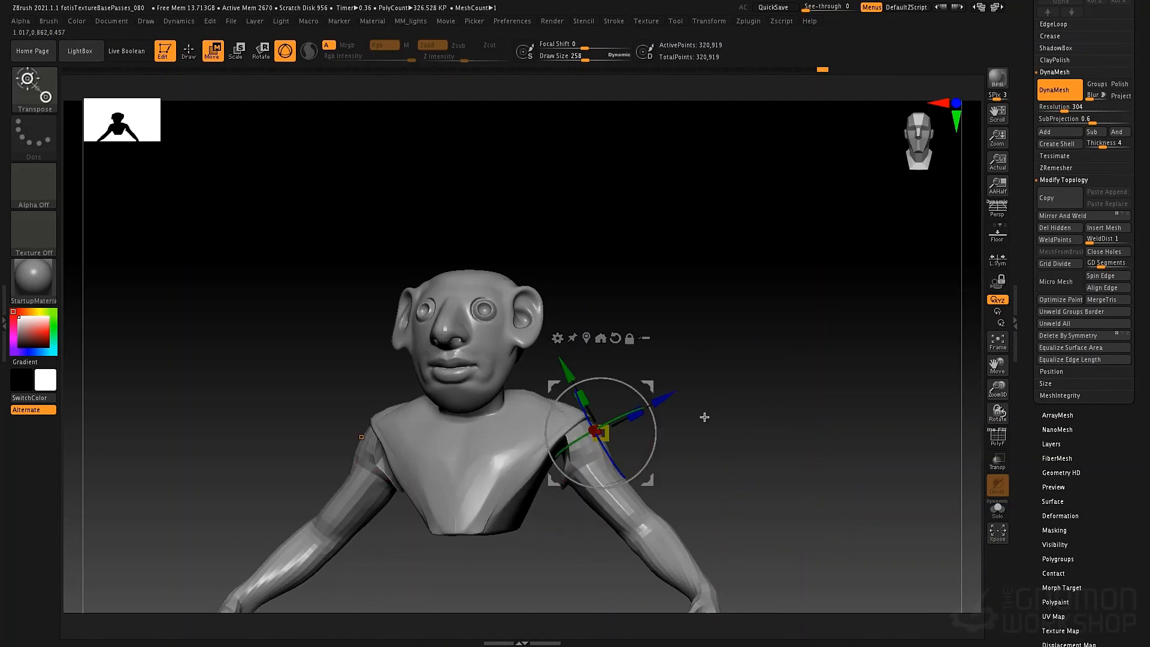
key(space)
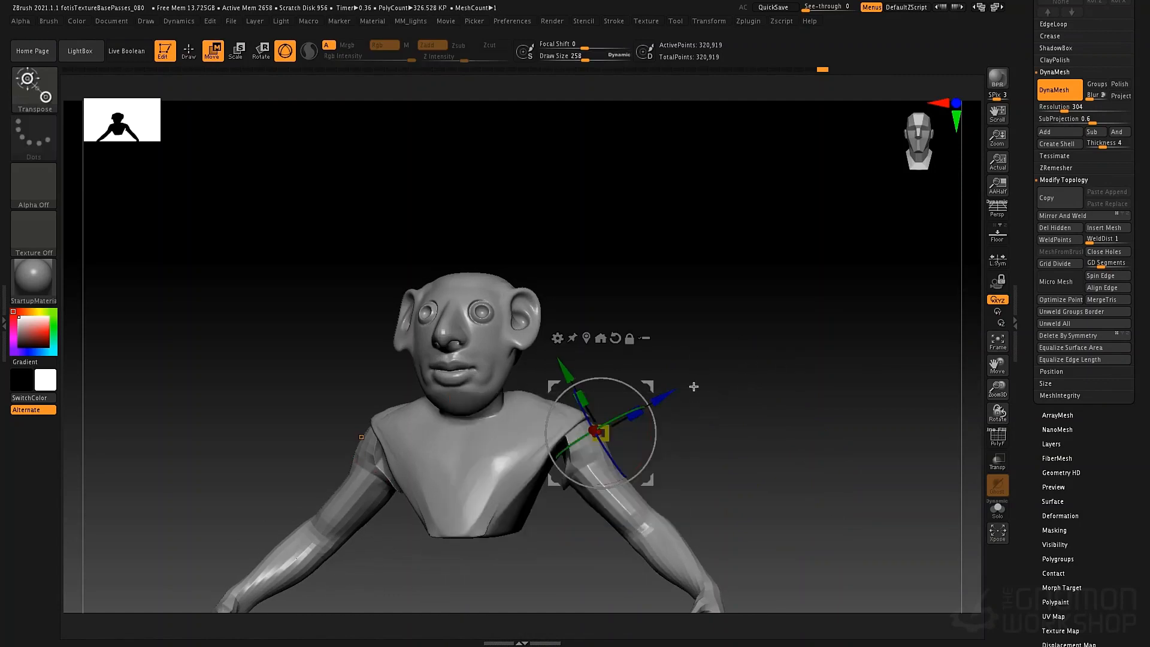
key(q)
key(space)
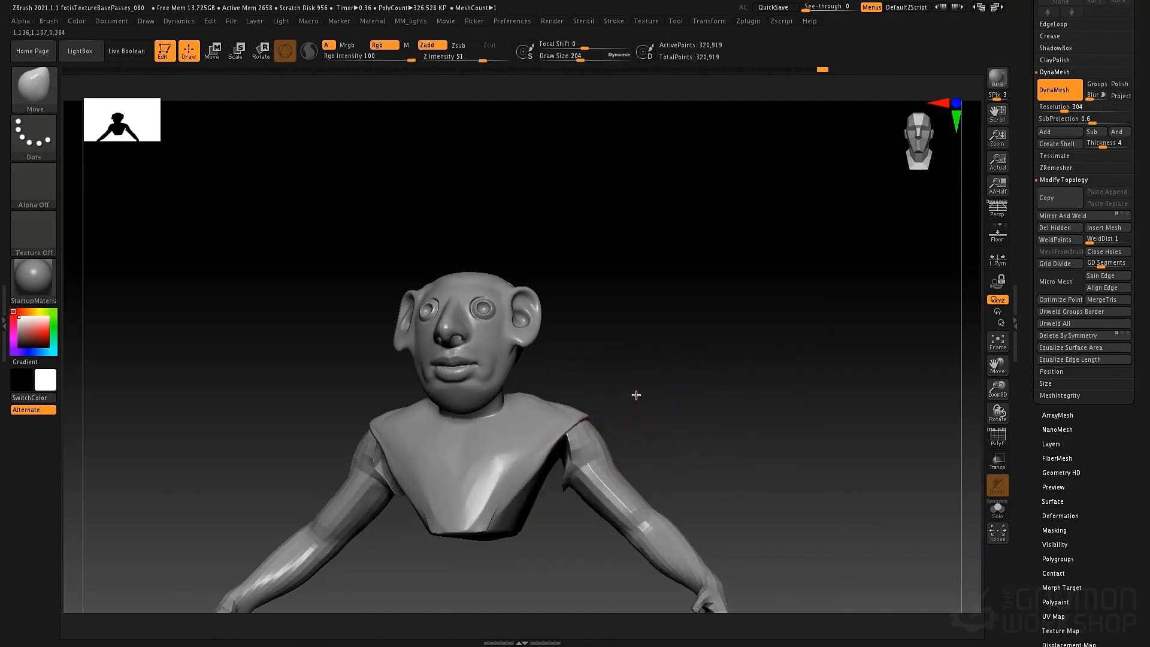
drag(636, 394, 555, 457)
mouse_move(698, 403)
mouse_down()
mouse_move(685, 418)
mouse_move(695, 410)
mouse_up()
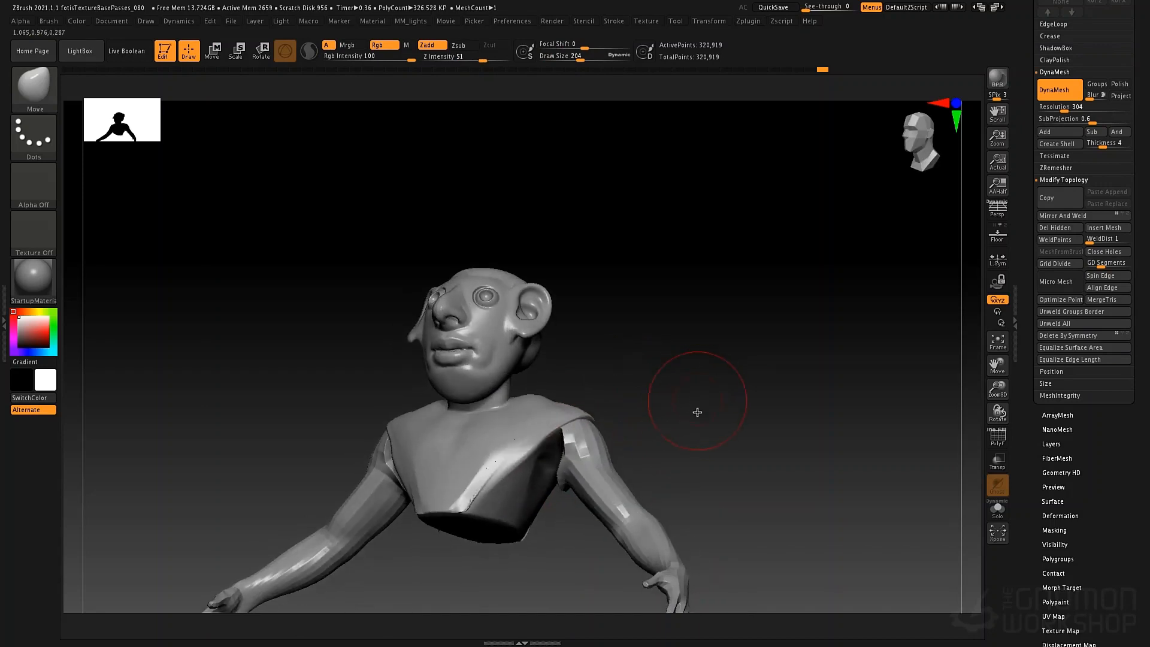
key(ctrl+z)
Step: Invert the mask to protect the arms and swell the bust's shoulder cuts towards them with the Inflat brush at draw size 204
ctrl+click(611, 424)
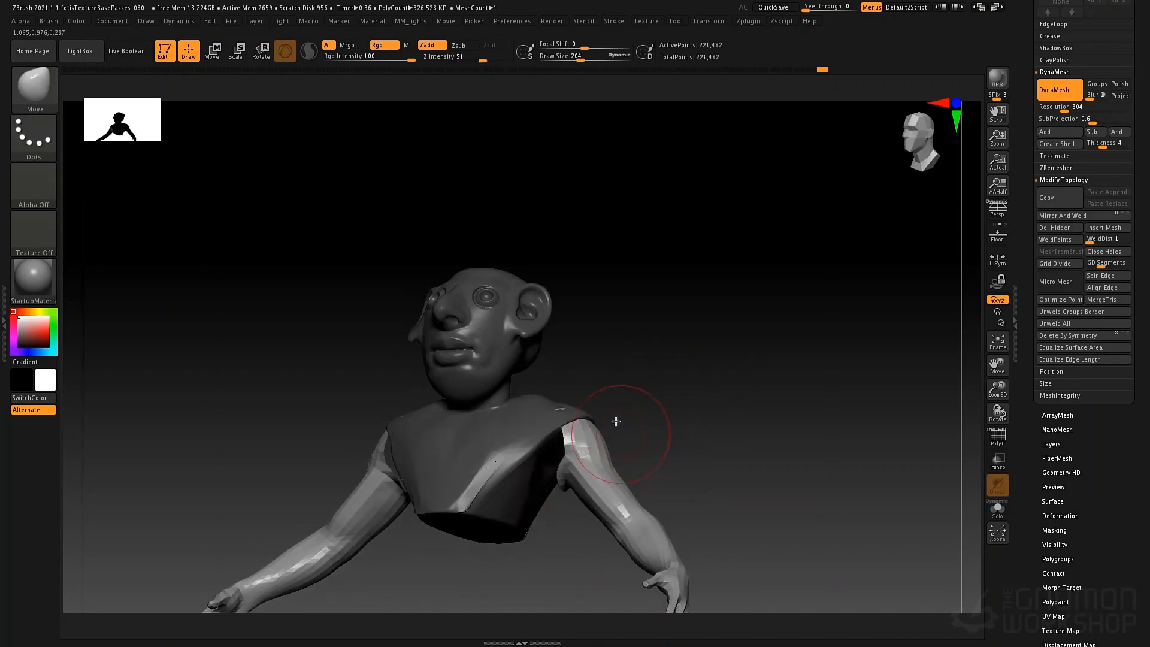
ctrl+click(683, 413)
mouse_move(683, 412)
mouse_down()
mouse_move(678, 389)
mouse_move(551, 386)
mouse_up()
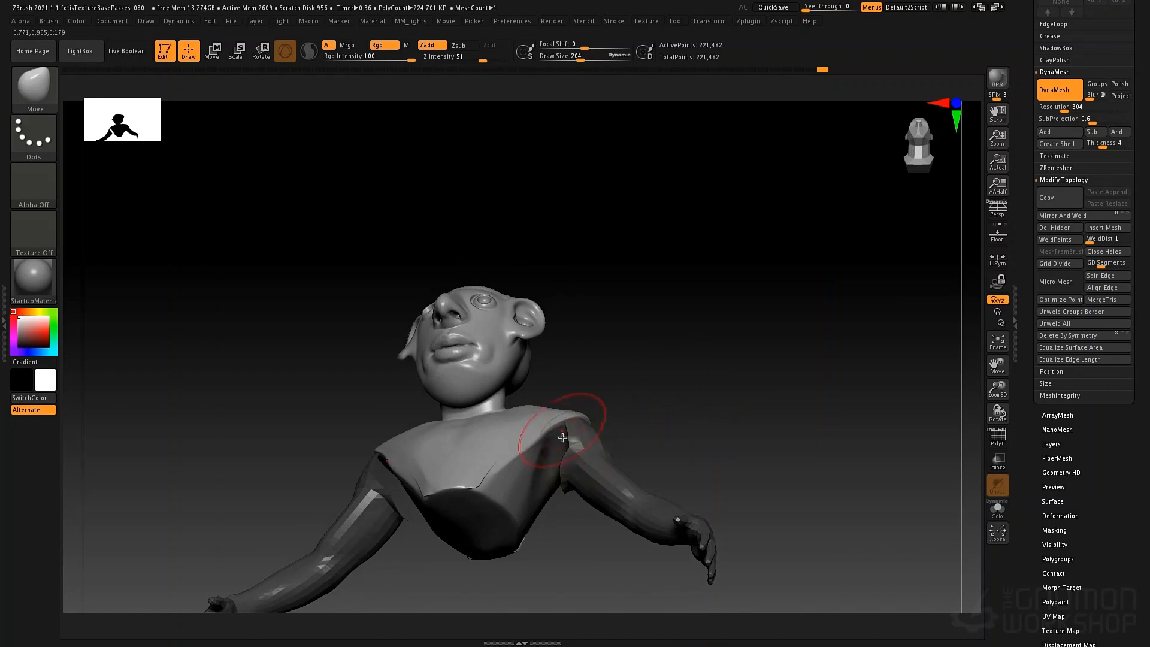
key(b)
key(i)
key(n)
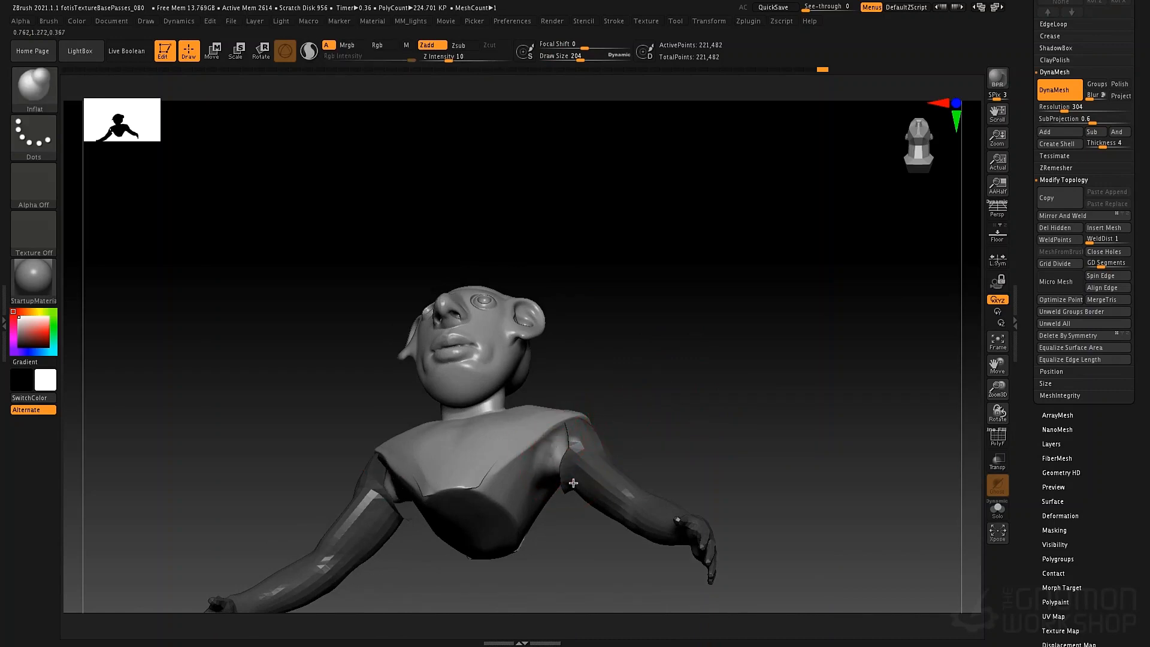
drag(573, 483, 565, 442)
mouse_move(603, 394)
mouse_down()
mouse_move(567, 419)
mouse_move(568, 508)
mouse_move(562, 479)
mouse_move(611, 462)
mouse_up()
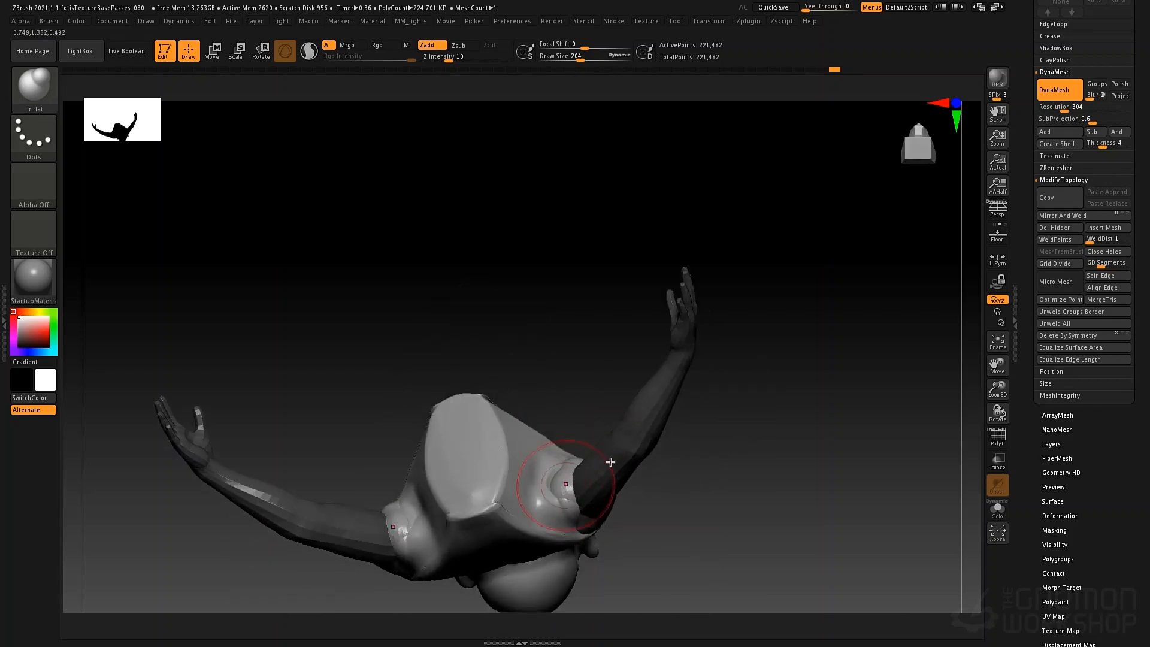
Step: Clear the mask, update the DynaMesh to fuse the arms with the bust, and smooth the armpit seams
ctrl+drag(784, 369, 840, 507)
mouse_move(798, 393)
ctrl+mouse_down()
mouse_move(829, 524)
mouse_move(831, 509)
ctrl+mouse_up()
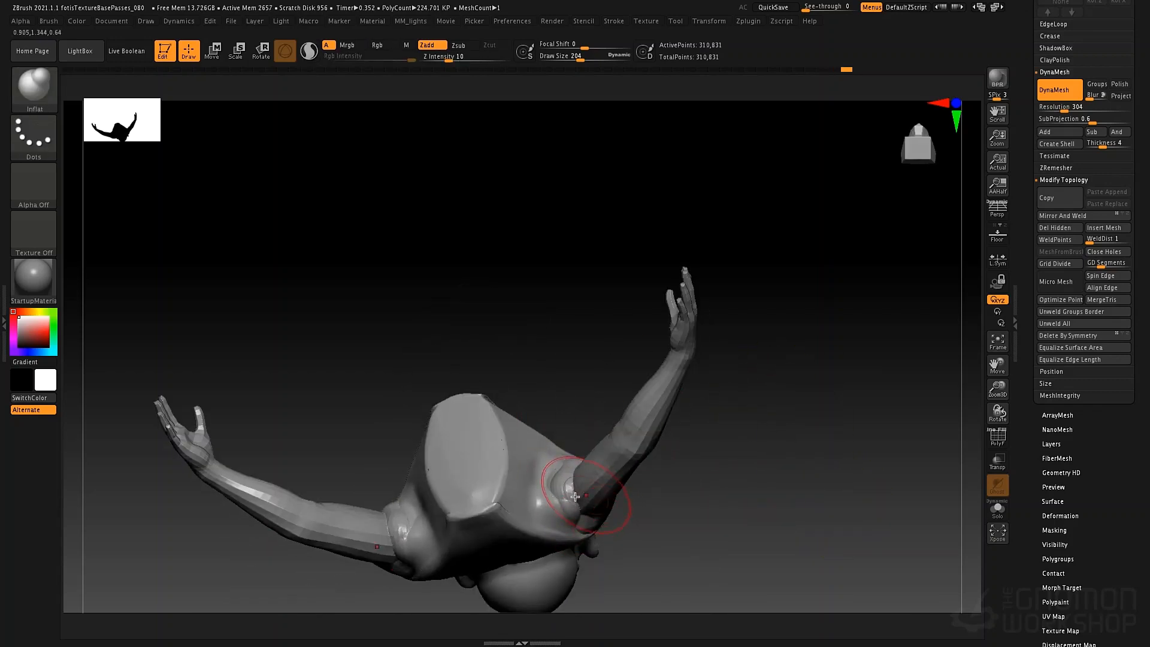
shift+drag(576, 487, 579, 499)
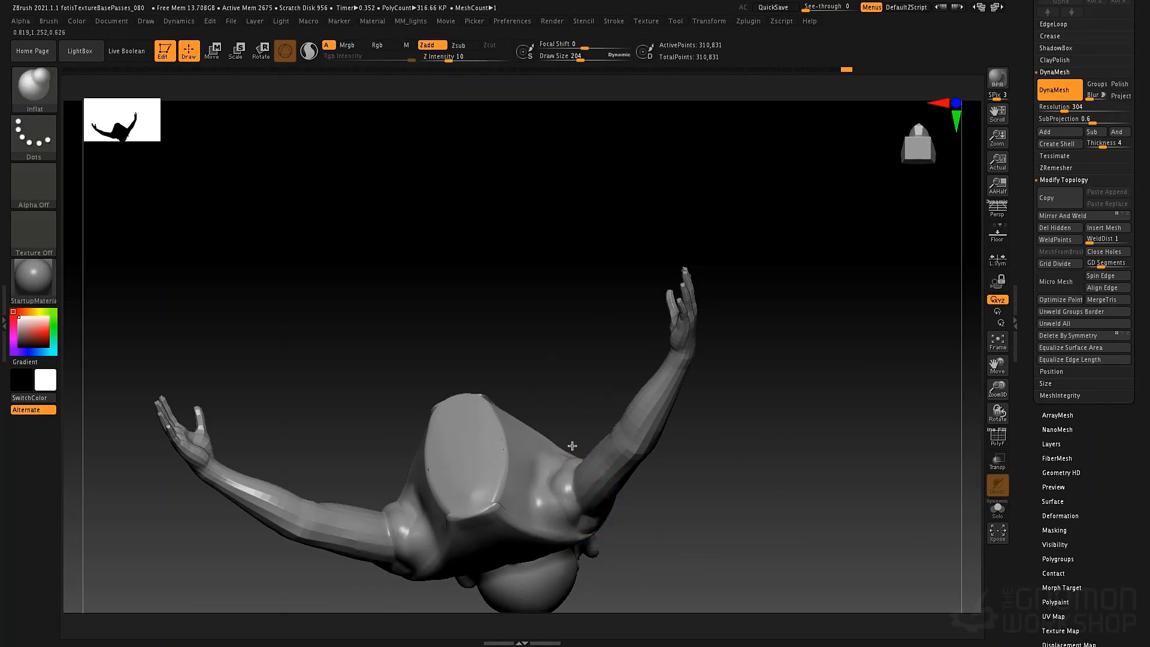
Step: Reshape the armpits and shoulder joints with the Move brush at draw size 162 and smooth the upper back
drag(572, 446, 569, 526)
key(b)
key(m)
key(v)
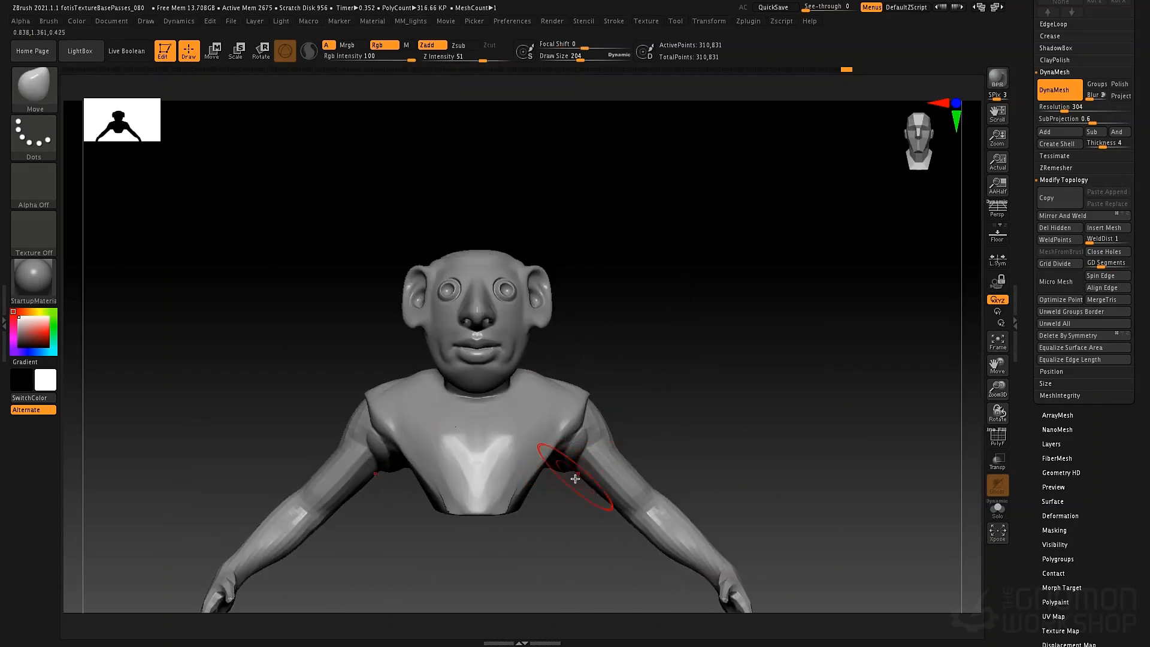
key(space)
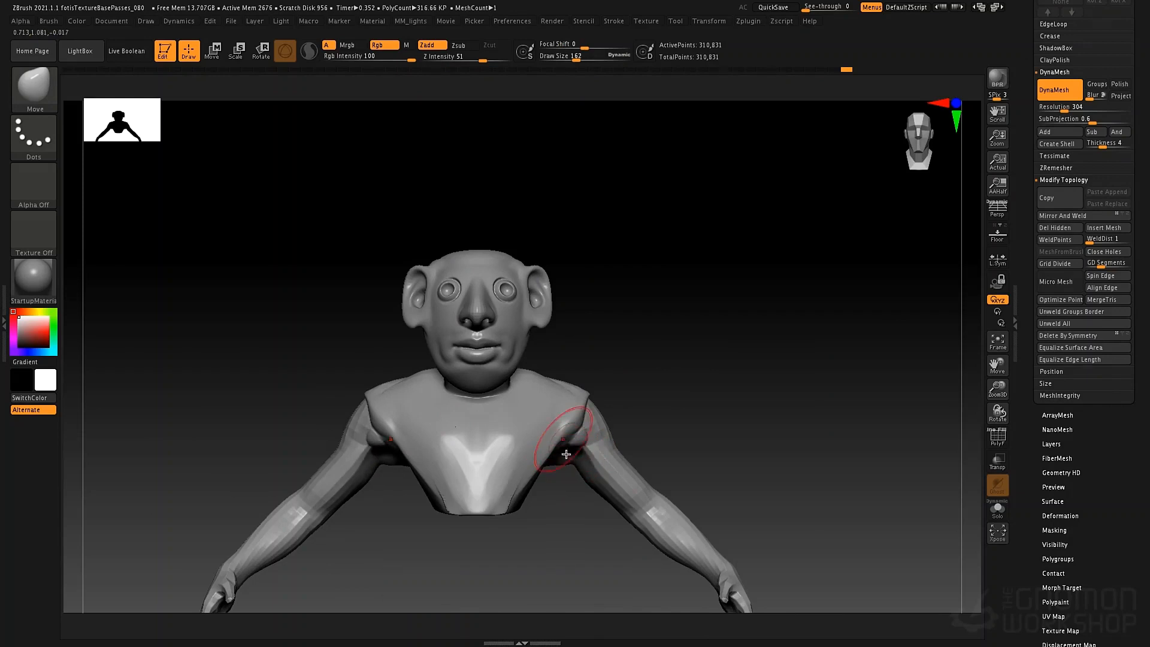
mouse_move(566, 443)
mouse_down()
mouse_move(564, 434)
mouse_move(464, 472)
mouse_up()
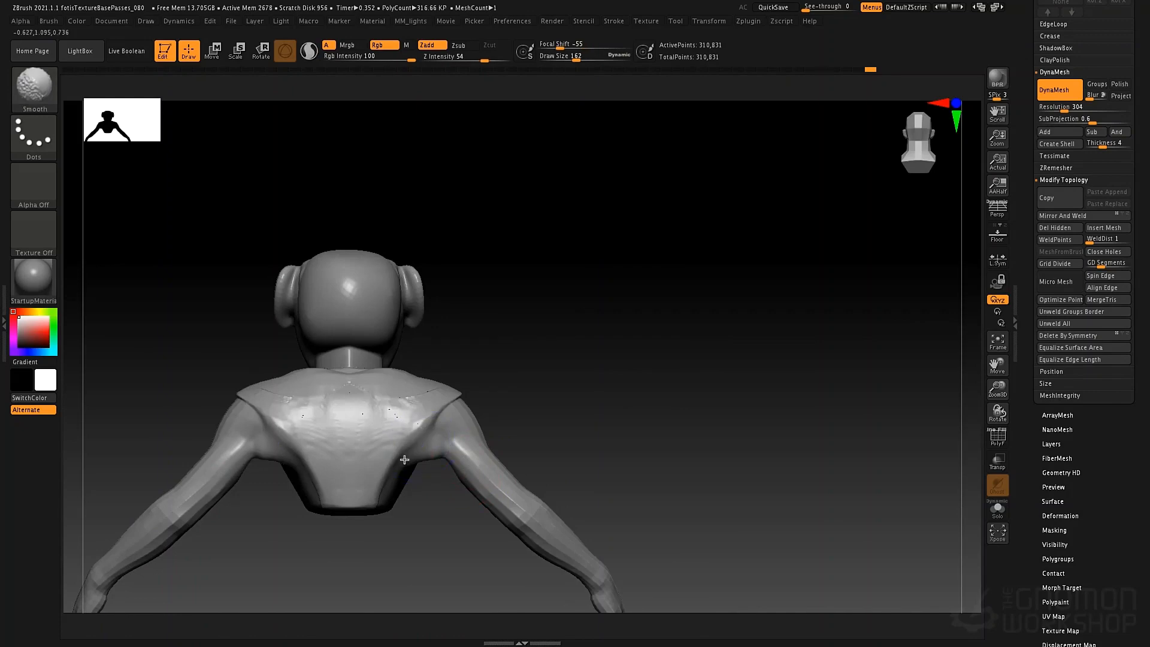
Step: Insert a mirrored pair of spheres at the shoulder blades with the IMM Primitives brush
key(b)
key(i)
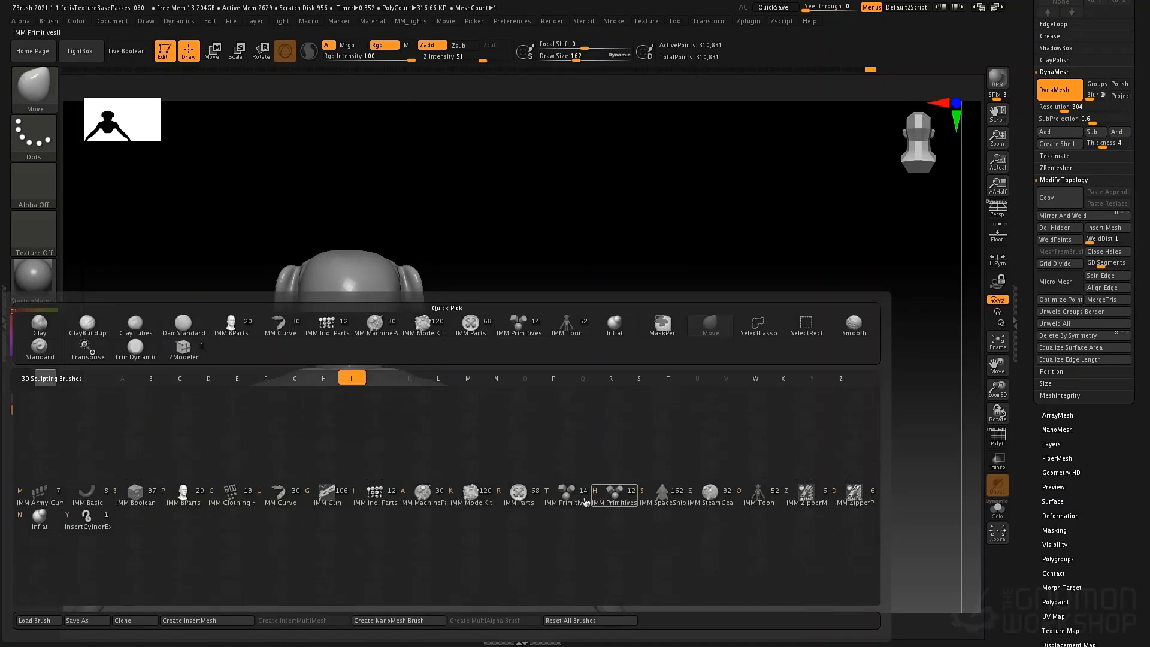
click(585, 500)
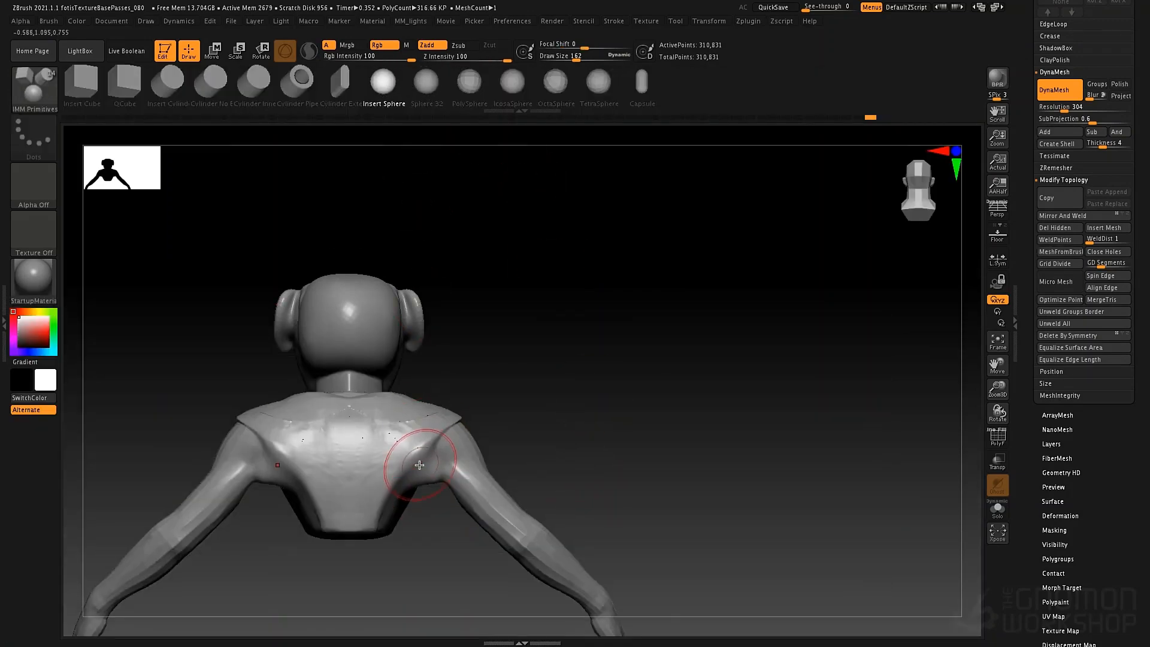
drag(422, 482, 430, 508)
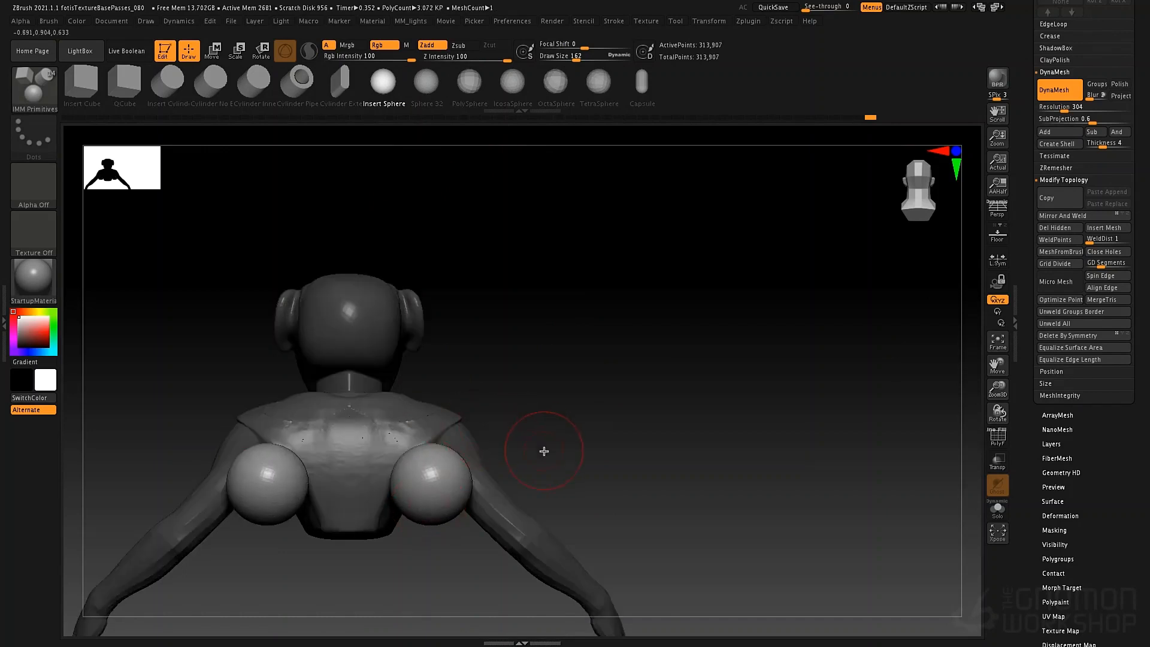
Step: Deform the inserted spheres into flattened shoulder blade shapes with the Move brush at draw size 244
key(b)
key(m)
key(v)
key(space)
mouse_move(442, 426)
mouse_down()
mouse_move(420, 433)
mouse_move(455, 414)
mouse_move(391, 419)
mouse_up()
mouse_move(403, 462)
mouse_down()
mouse_move(466, 475)
mouse_move(447, 441)
mouse_up()
mouse_move(445, 481)
mouse_down()
mouse_move(435, 487)
mouse_move(442, 469)
mouse_move(431, 462)
mouse_up()
drag(575, 367, 473, 390)
Step: Move and rotate the shoulder blade pieces with the gizmo so that they sink into the upper back
key(w)
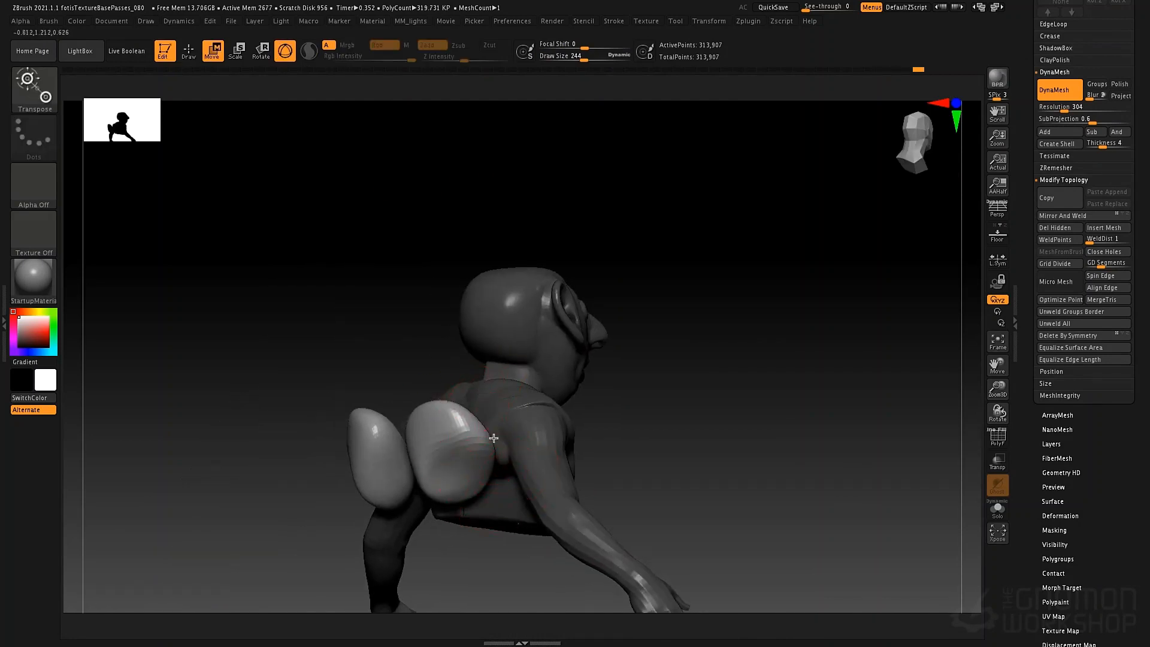
right_drag(506, 467, 466, 468)
drag(468, 464, 514, 444)
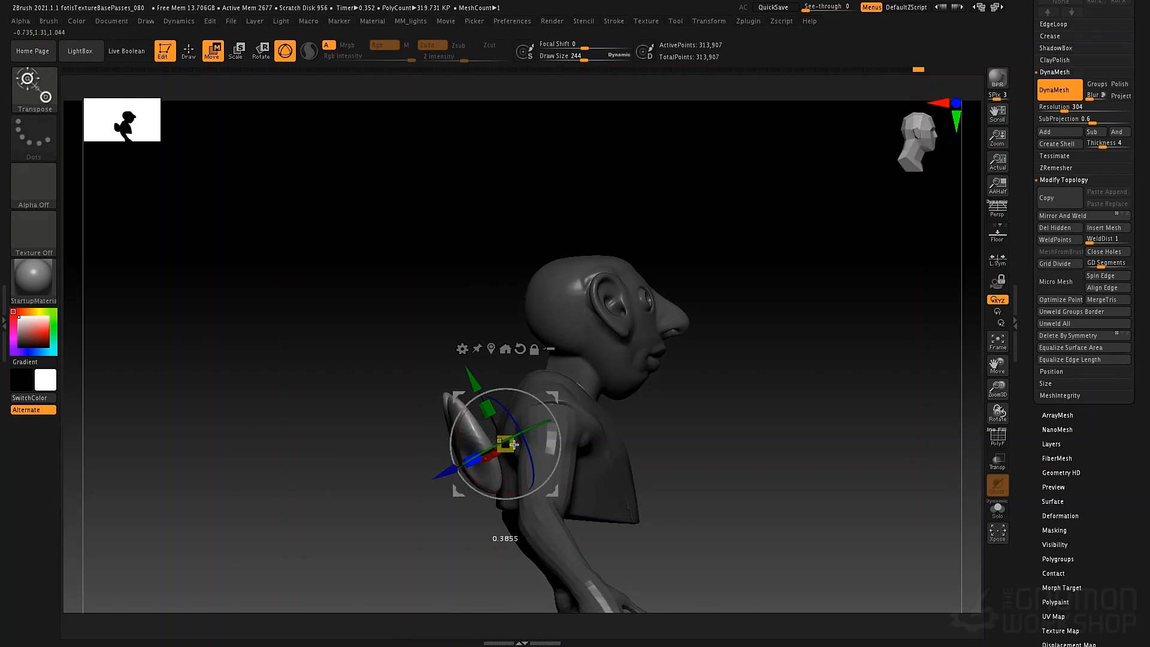
right_drag(592, 392, 571, 402)
drag(559, 445, 588, 501)
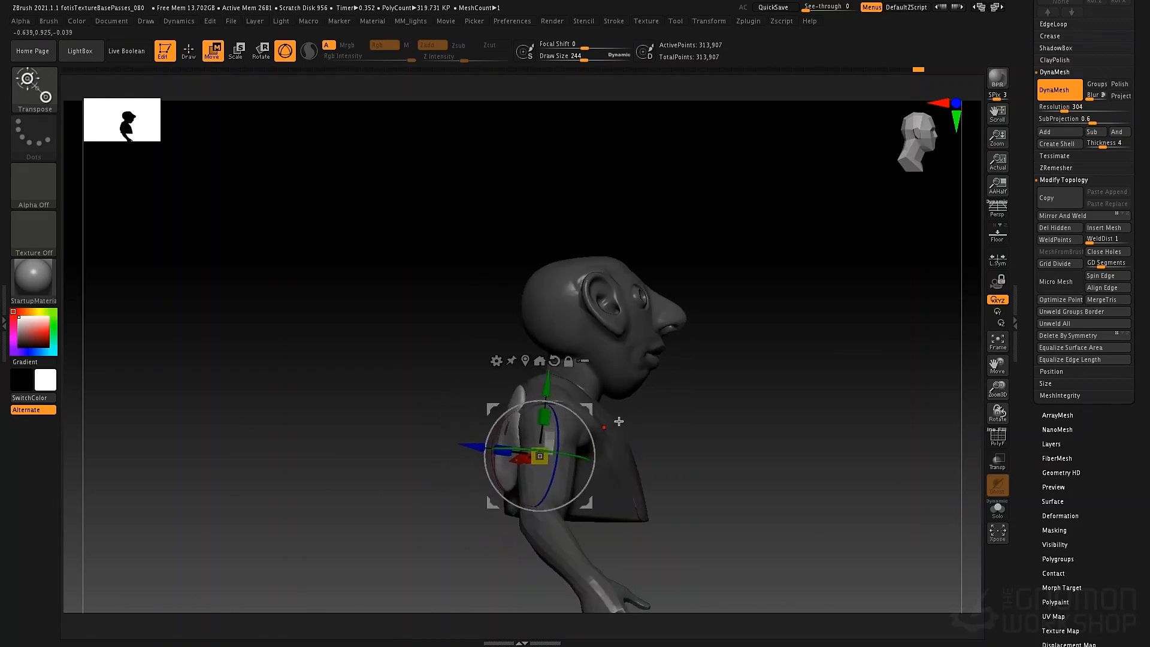
right_drag(619, 421, 670, 419)
Step: Refine the shoulder blades' outline with the Move brush and flatten their surface with the TrimDynamic brush at draw size 244
key(q)
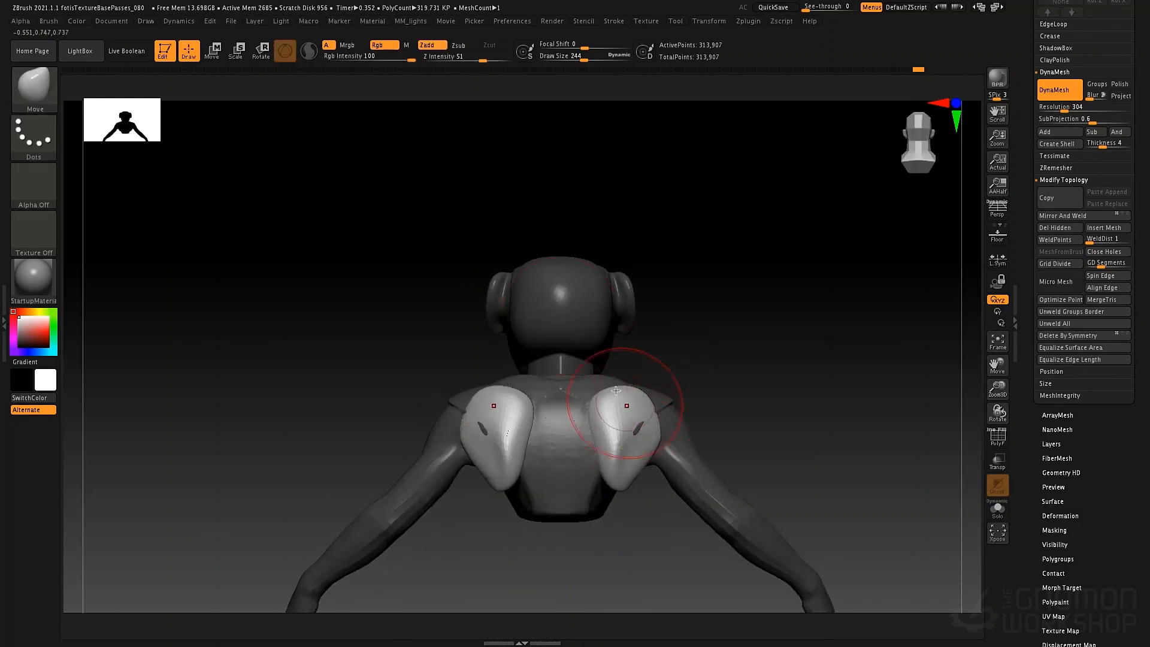
drag(619, 409, 621, 403)
mouse_move(636, 472)
mouse_down()
mouse_move(623, 458)
mouse_move(606, 470)
mouse_move(642, 452)
mouse_move(673, 458)
mouse_move(613, 483)
mouse_move(617, 428)
mouse_move(657, 440)
mouse_move(629, 428)
mouse_move(671, 406)
mouse_up()
key(b)
key(t)
key(d)
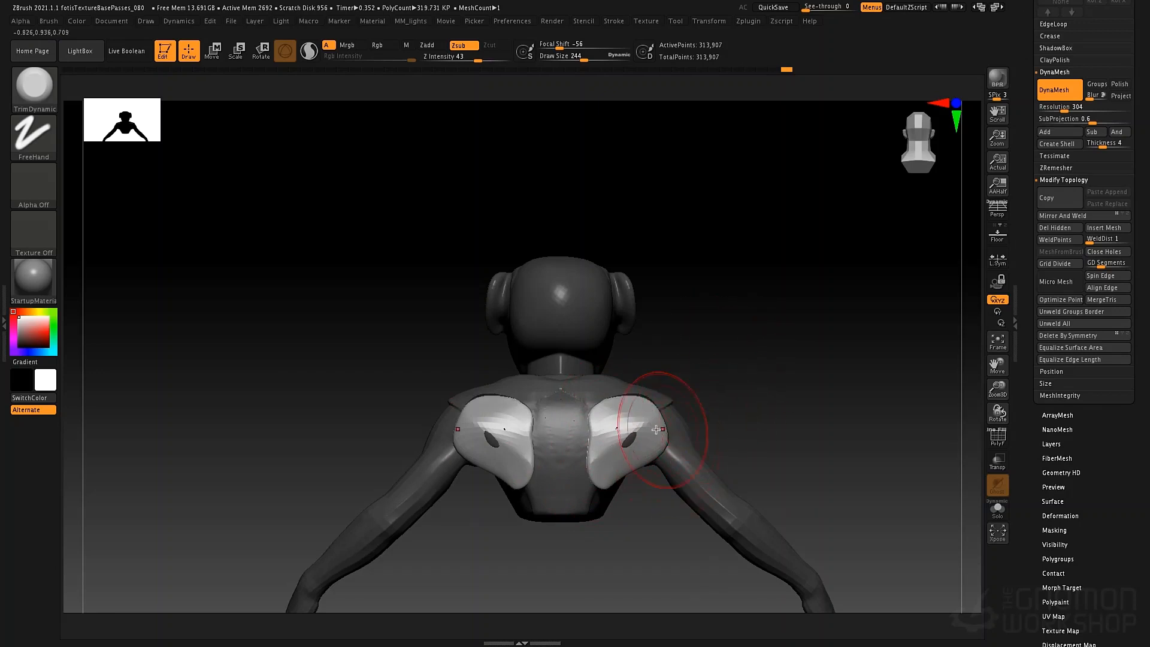
Step: Adjust the outer and lower edges of the shoulder blades with the Move brush
key(b)
key(m)
key(v)
drag(656, 445, 665, 441)
drag(597, 488, 593, 494)
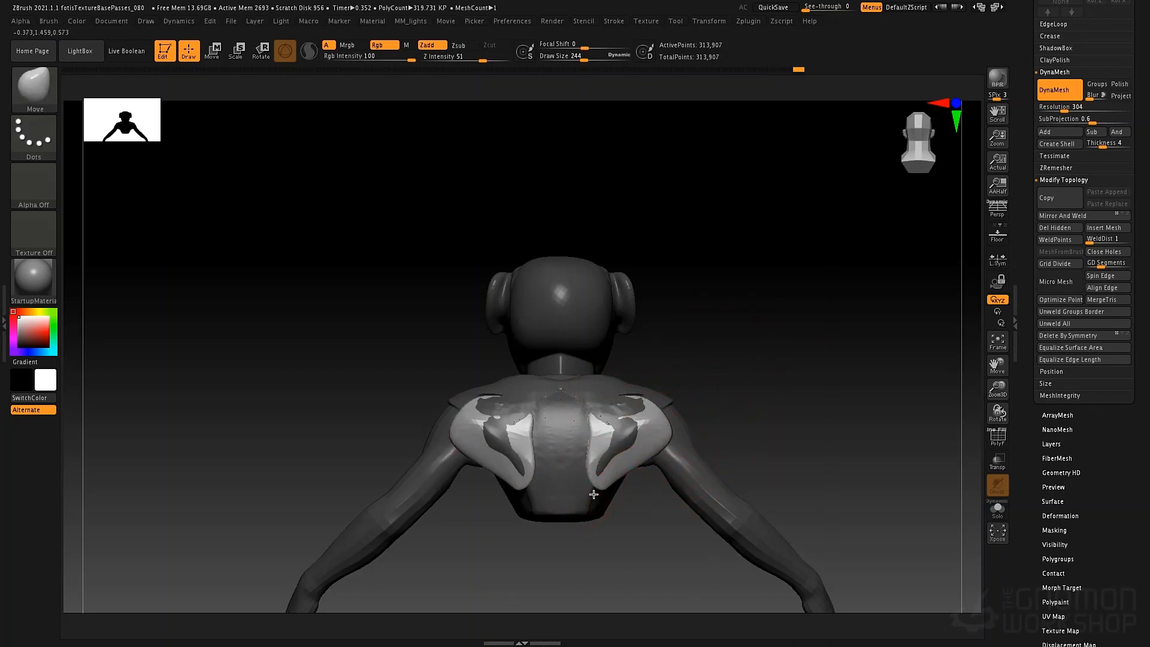
Step: Clear the mask, update the DynaMesh to fuse the shoulder blades with the back, and smooth their seams
ctrl+drag(755, 342, 769, 404)
ctrl+drag(752, 354, 779, 456)
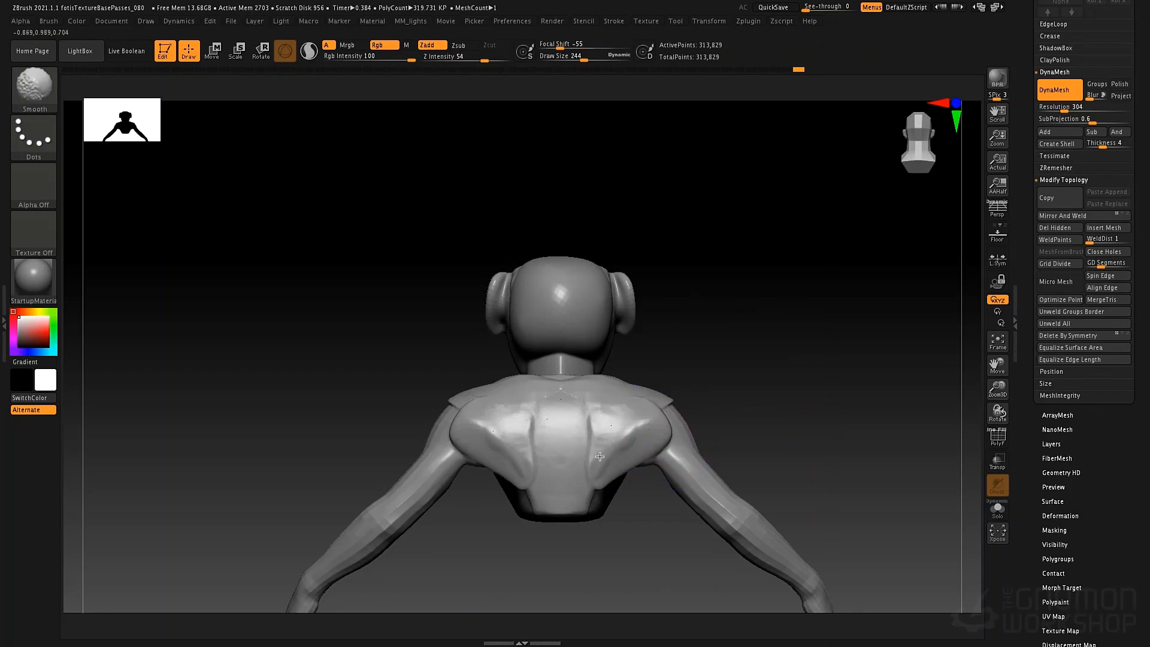
drag(797, 371, 713, 389)
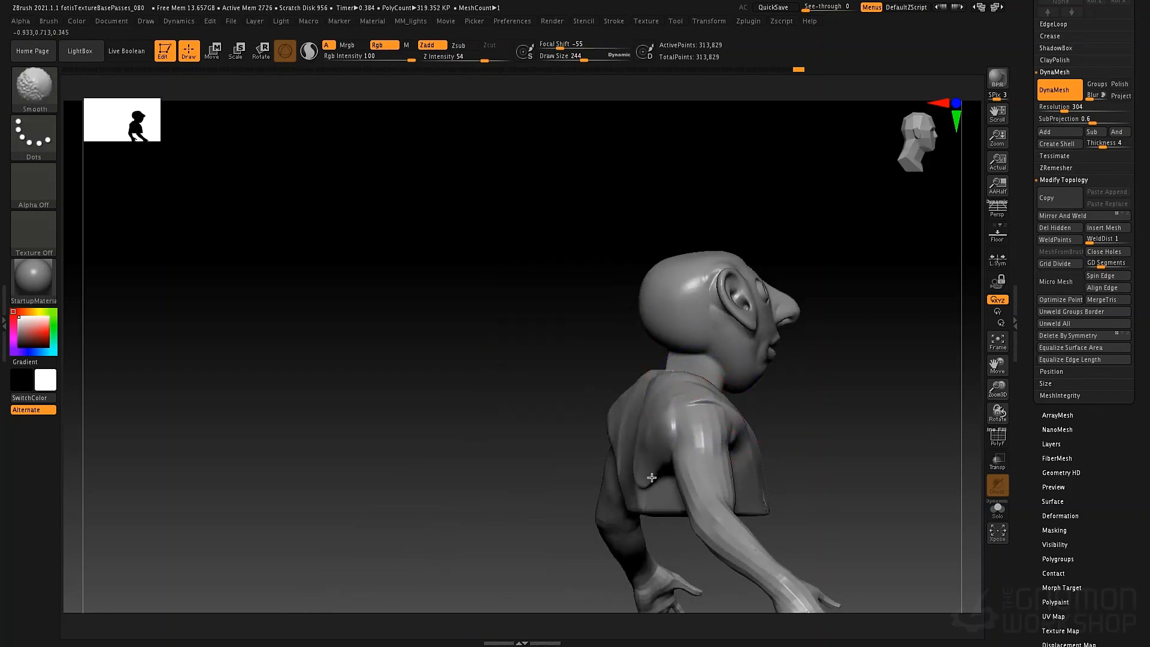
mouse_move(640, 447)
shift+mouse_down()
mouse_move(536, 403)
mouse_move(634, 439)
mouse_move(593, 408)
shift+mouse_up()
Step: Pull the front edge of the armpits into shape with the Move brush at draw size 244
ctrl+right_drag(593, 407, 606, 387)
drag(605, 387, 575, 343)
right_drag(533, 377, 599, 353)
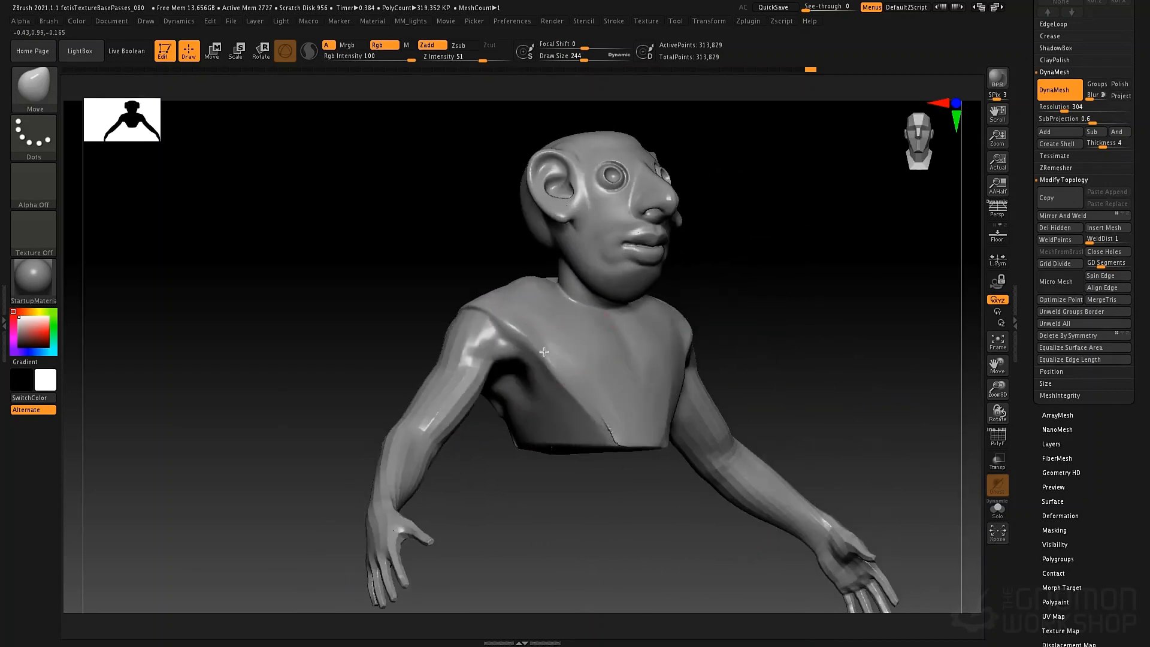
drag(508, 359, 528, 358)
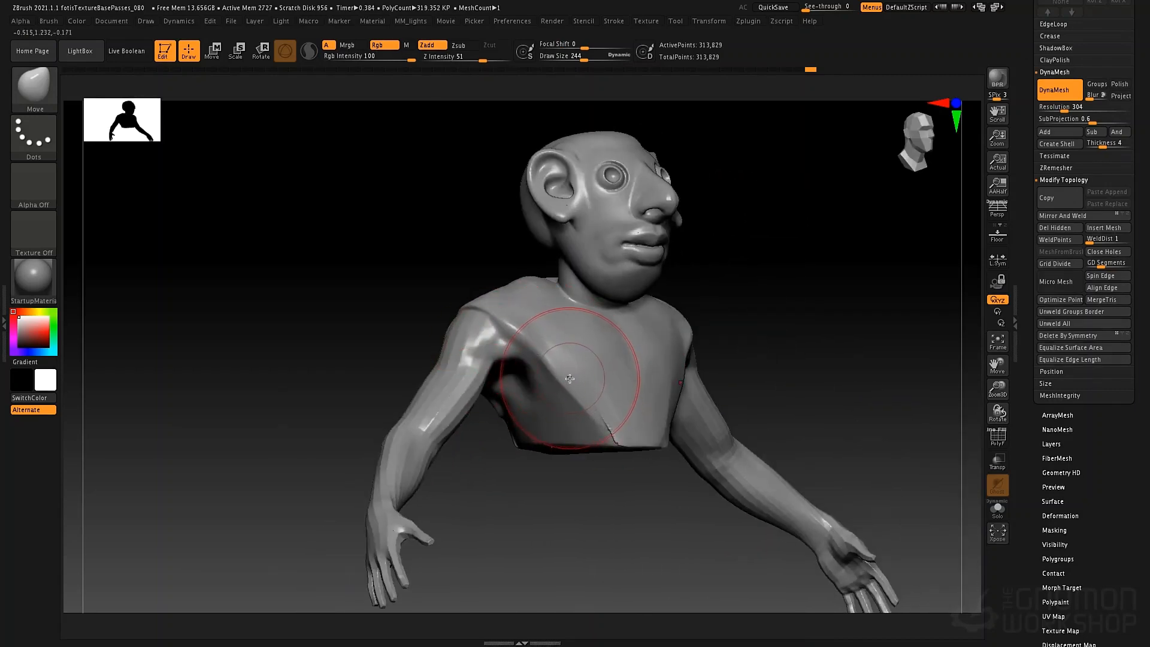
Step: Insert mirrored spheres at the armpits of the bust using the IMM Primitives brush
key(b)
key(i)
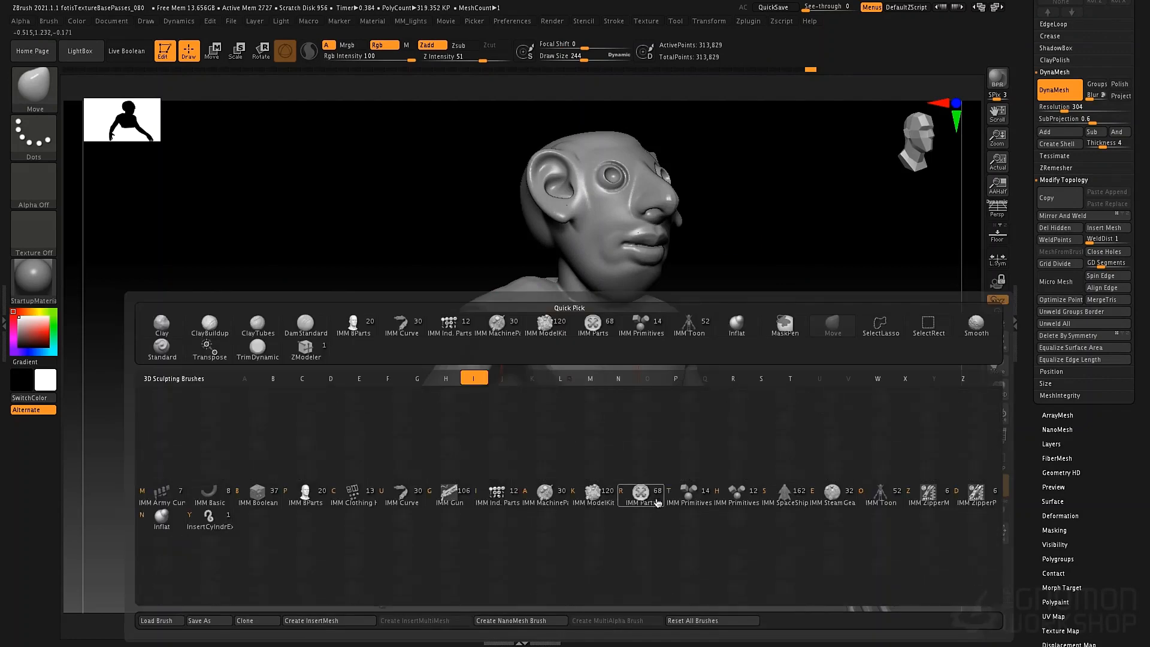
click(690, 502)
click(383, 80)
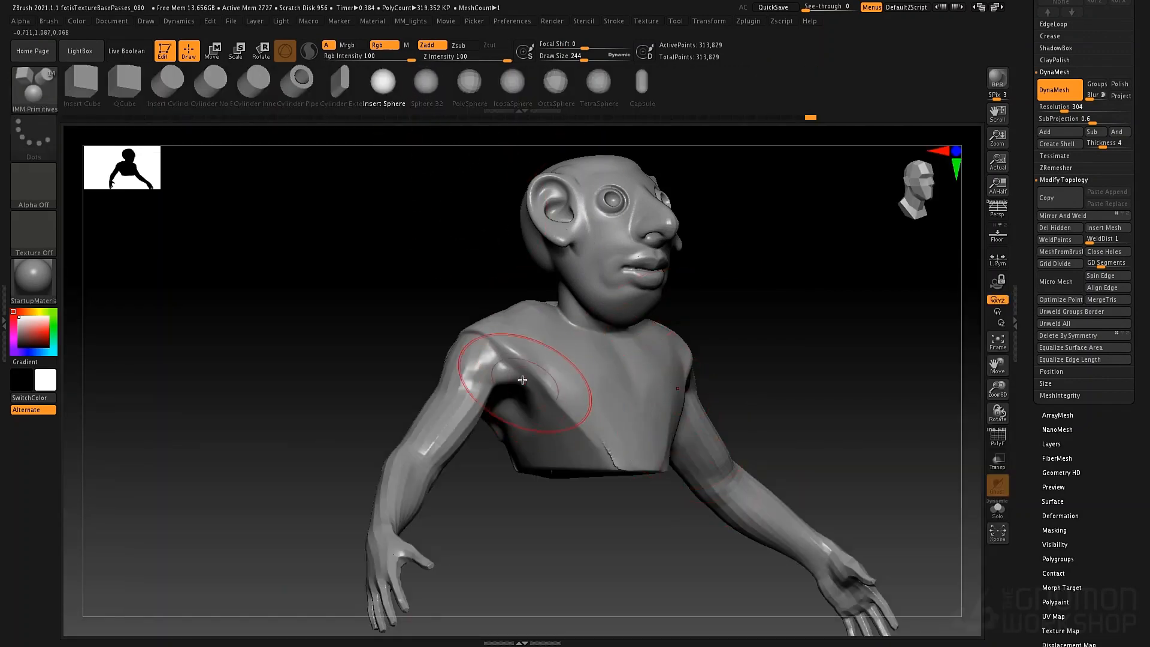
drag(516, 397, 544, 421)
Step: Move the inserted spheres to the front of the shoulders and stretch them sideways into chest muscle masses
key(w)
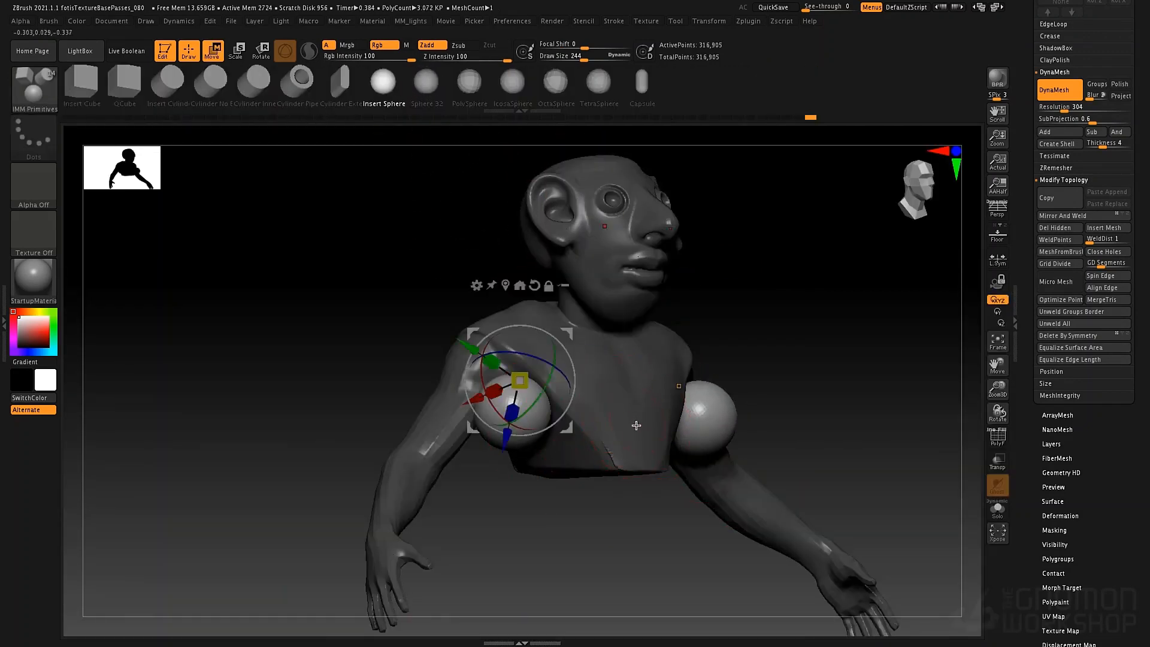
drag(611, 480, 664, 481)
right_drag(702, 387, 742, 386)
drag(607, 396, 672, 384)
drag(693, 434, 701, 406)
right_drag(744, 367, 700, 377)
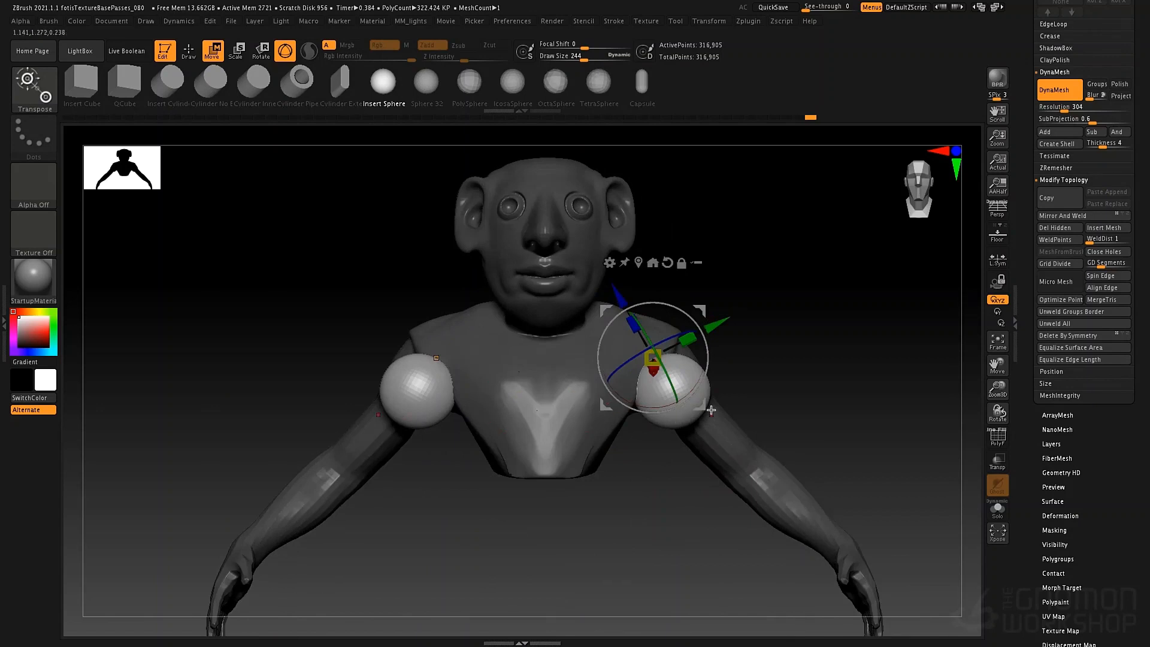
drag(697, 408, 661, 410)
Step: Shape the inserted spheres into pectoral muscles that follow the chest and armpits with the Move brush
key(q)
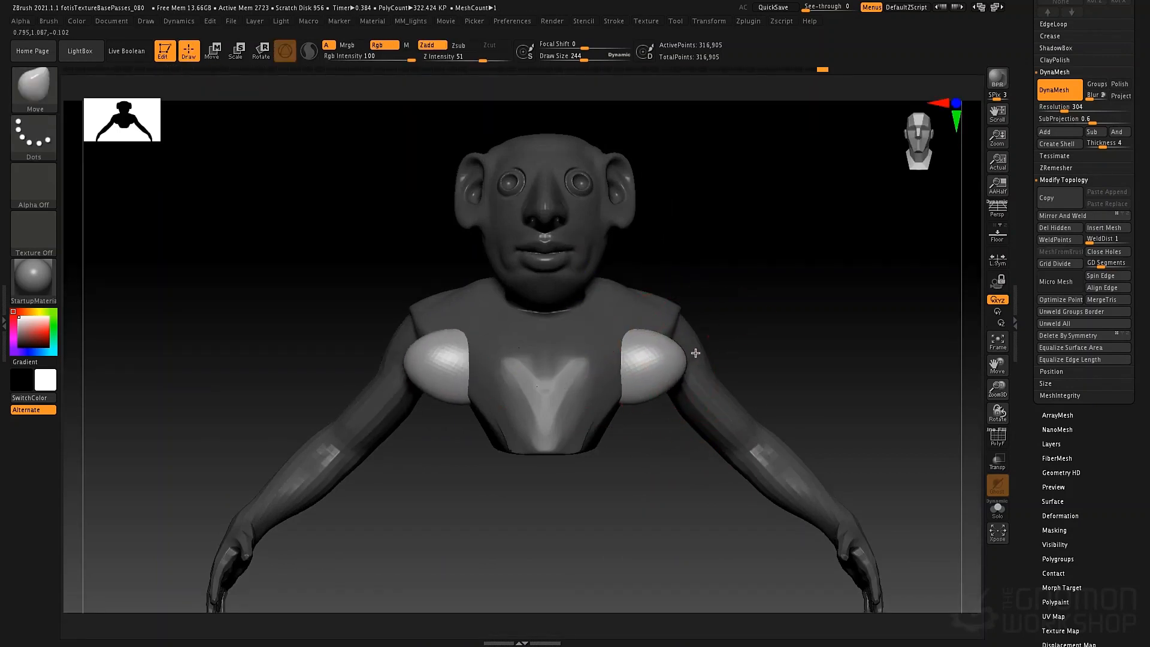
right_drag(713, 334, 744, 393)
mouse_move(739, 354)
mouse_down()
mouse_move(695, 348)
mouse_move(629, 385)
mouse_up()
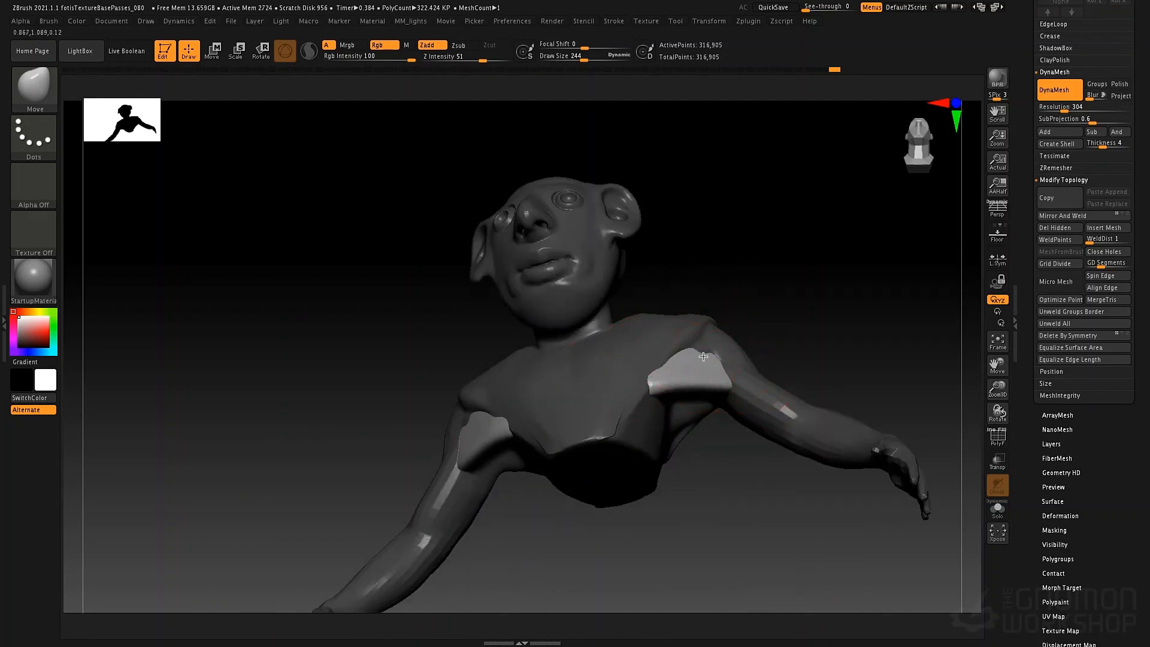
shift+right_drag(703, 357, 711, 341)
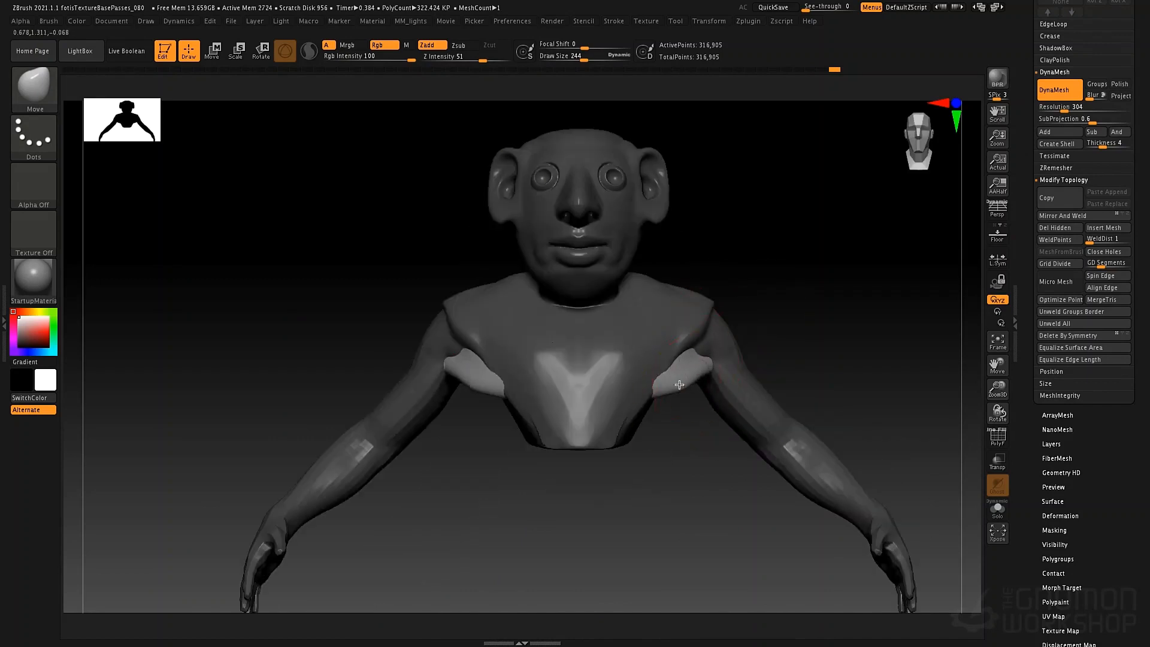
mouse_move(679, 385)
mouse_down()
mouse_move(682, 317)
mouse_move(685, 340)
mouse_up()
Step: Inflate the pectorals with the Inflat brush, then clear the mask and update the DynaMesh to fuse them
key(b)
key(i)
key(n)
key(space)
mouse_move(474, 361)
mouse_down()
mouse_move(474, 349)
mouse_move(516, 360)
mouse_up()
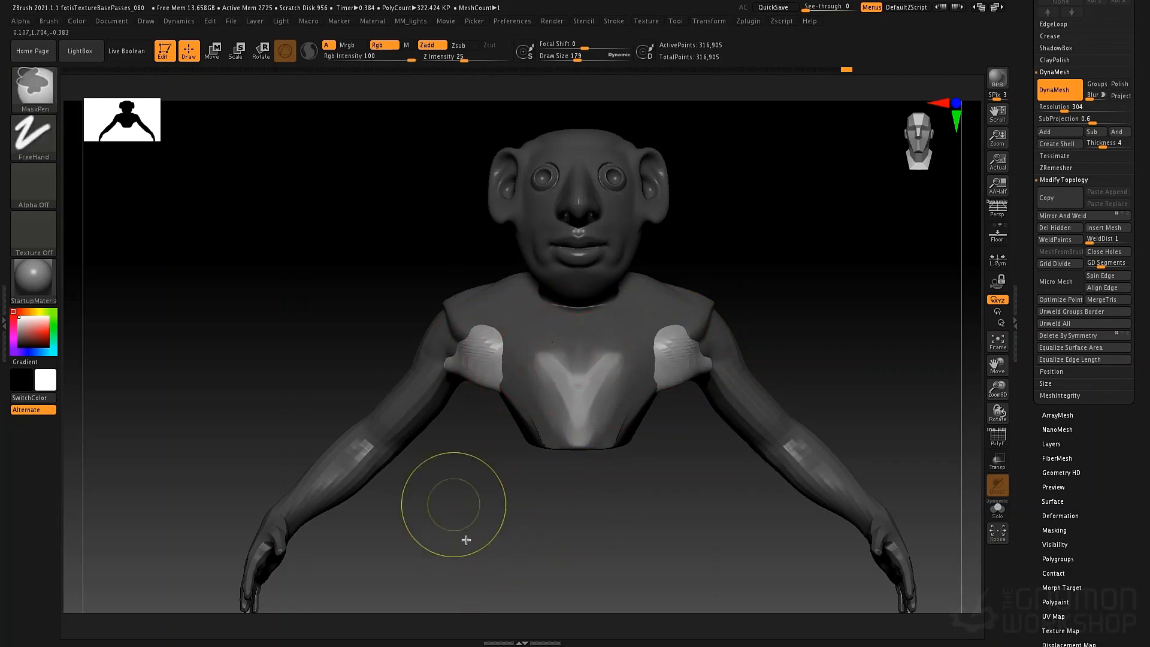
ctrl+drag(493, 548, 670, 403)
Step: Smooth the pectorals' seams with the Smooth brush at Z intensity 100 and flatten the chest with TrimDynamic
shift+drag(672, 352, 690, 341)
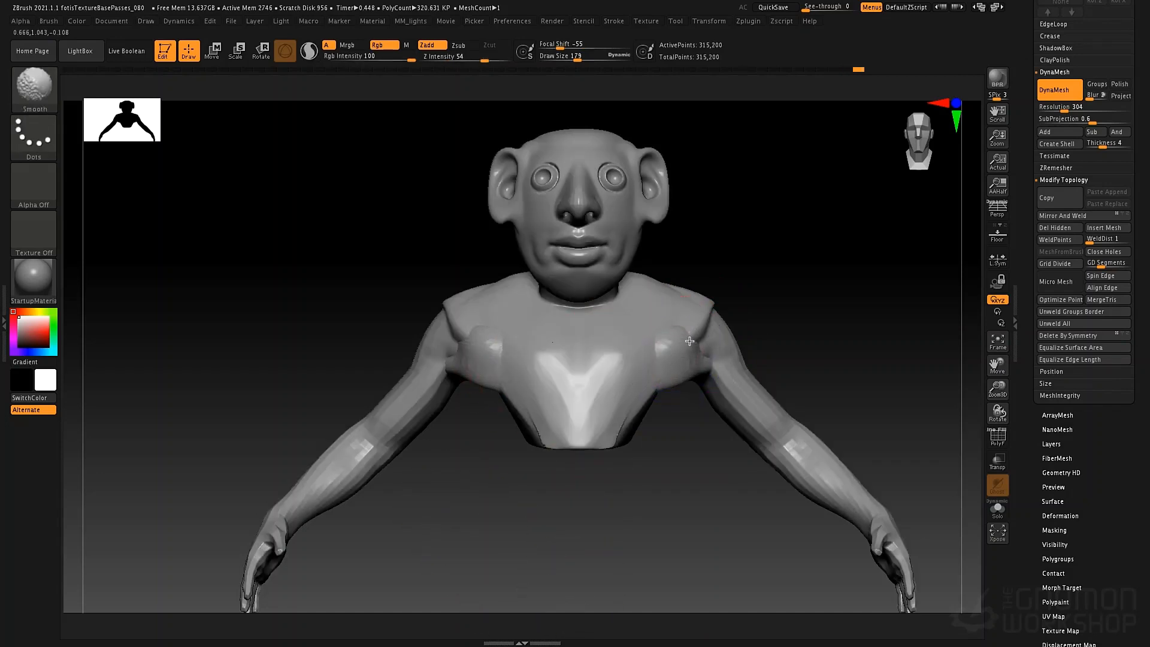
shift+drag(499, 58, 509, 58)
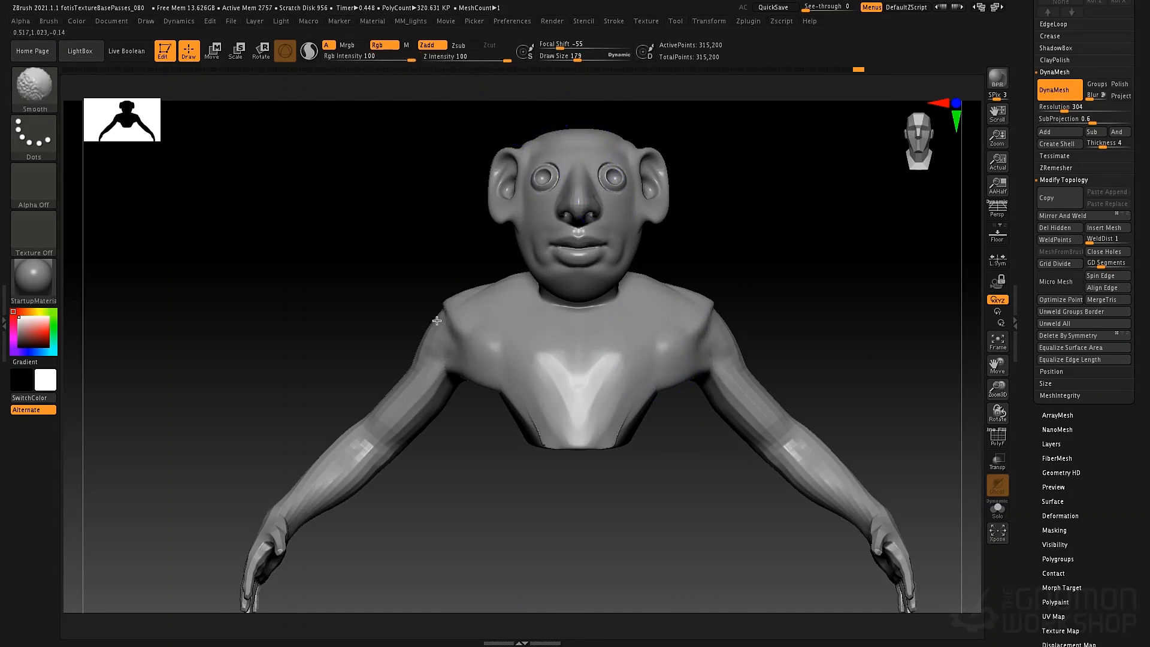
mouse_move(809, 273)
mouse_down()
mouse_move(658, 350)
mouse_move(680, 329)
mouse_up()
drag(729, 299, 612, 350)
mouse_move(671, 312)
mouse_down()
mouse_move(606, 339)
mouse_move(626, 347)
mouse_move(669, 317)
mouse_move(629, 353)
mouse_up()
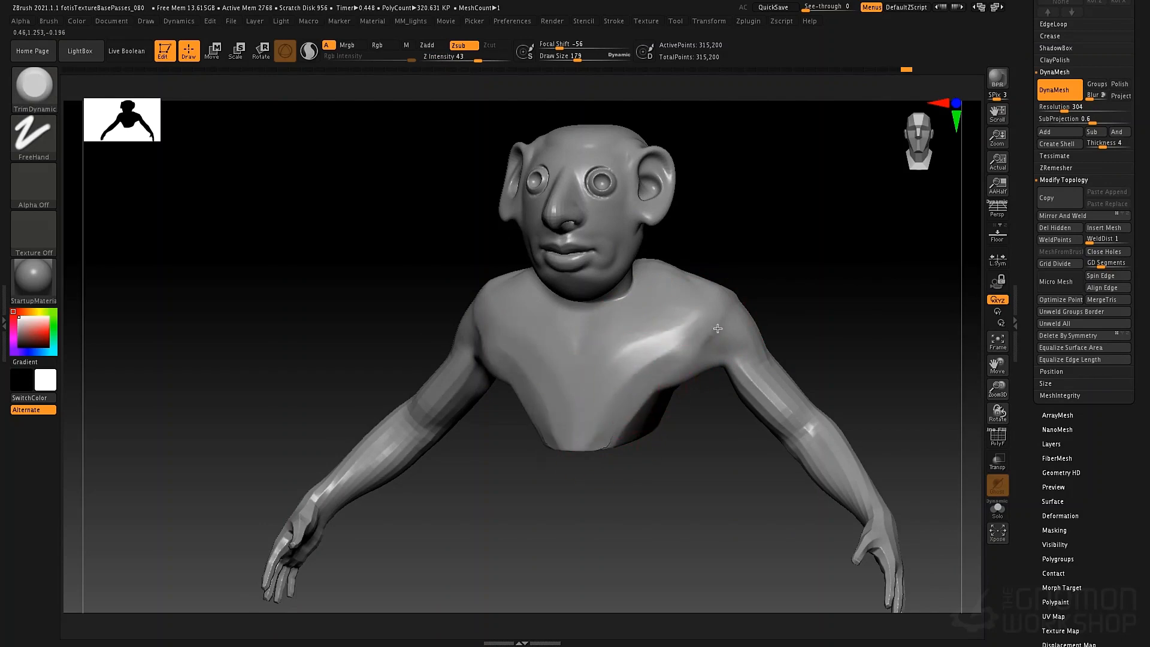
Step: Flatten the front of the shoulders and the pectorals down the chest with TrimDynamic at draw size 130
drag(717, 328, 743, 312)
drag(775, 317, 710, 287)
key(space)
drag(711, 364, 628, 392)
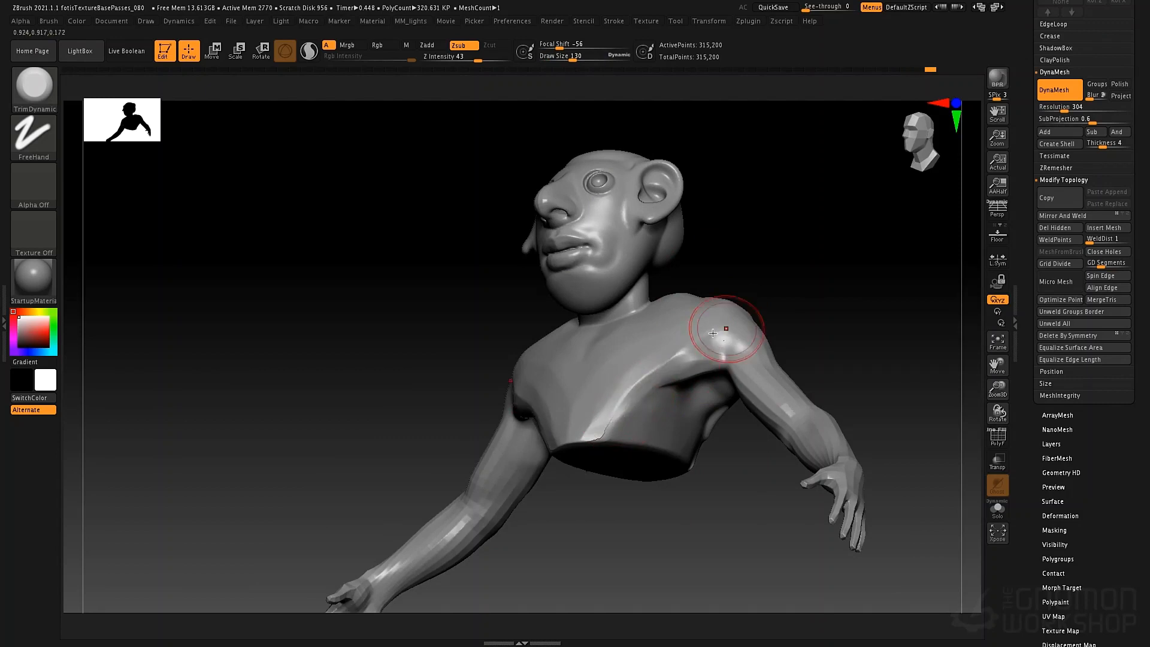
mouse_move(727, 335)
mouse_down()
mouse_move(650, 369)
mouse_move(651, 385)
mouse_move(590, 422)
mouse_up()
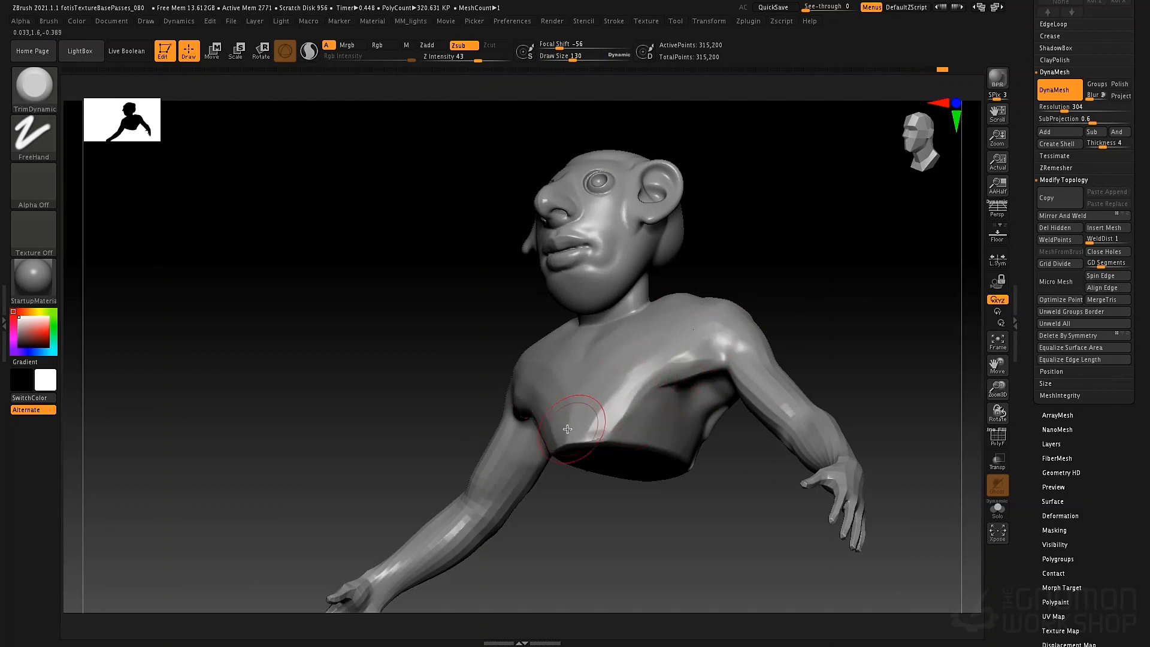
drag(636, 369, 589, 429)
Step: Refine the back of the shoulders and the base of the neck with the TrimDynamic brush
right_drag(647, 353, 679, 398)
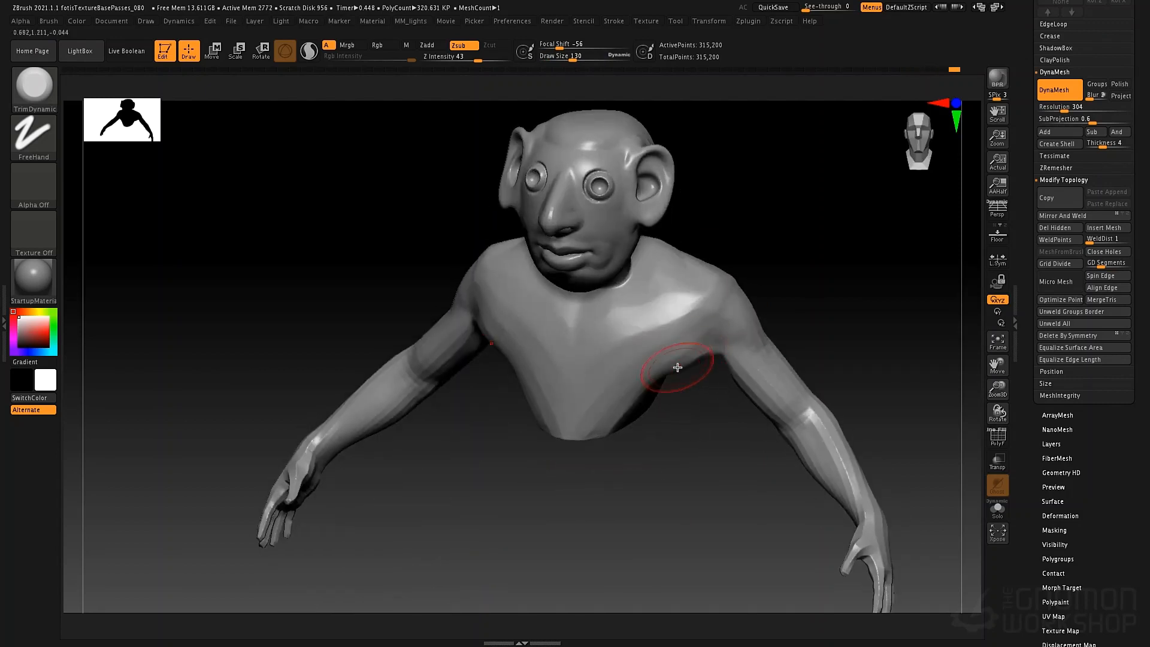
mouse_move(748, 348)
right_down()
mouse_move(744, 293)
mouse_move(760, 286)
mouse_move(792, 315)
mouse_move(758, 384)
right_up()
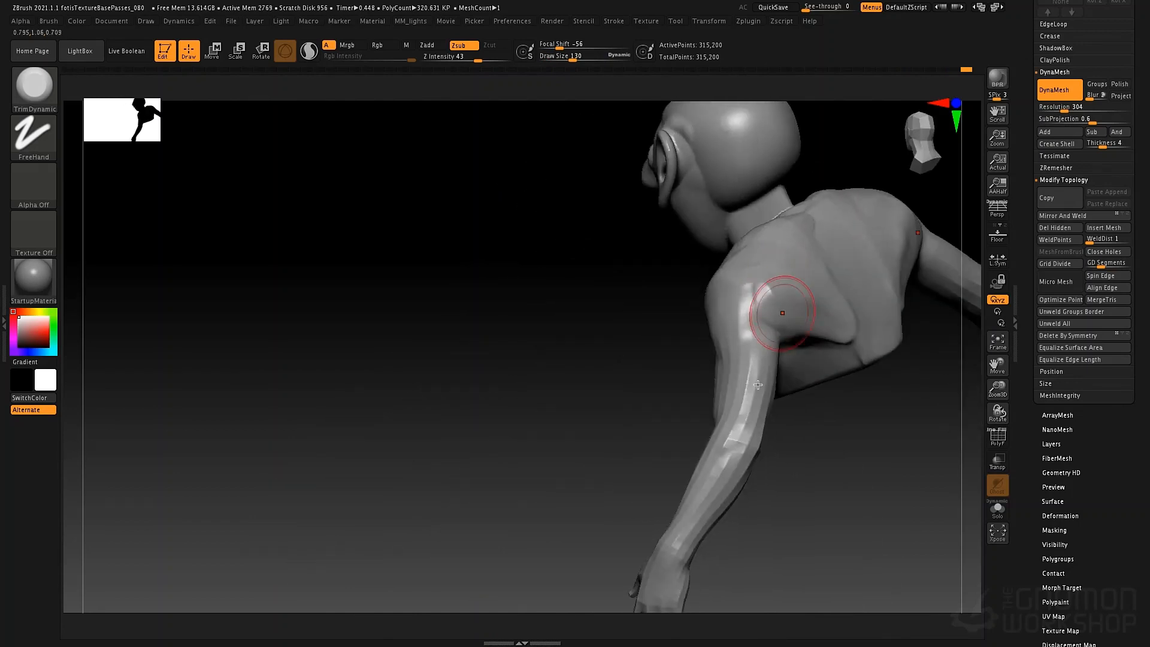
right_drag(553, 431, 502, 409)
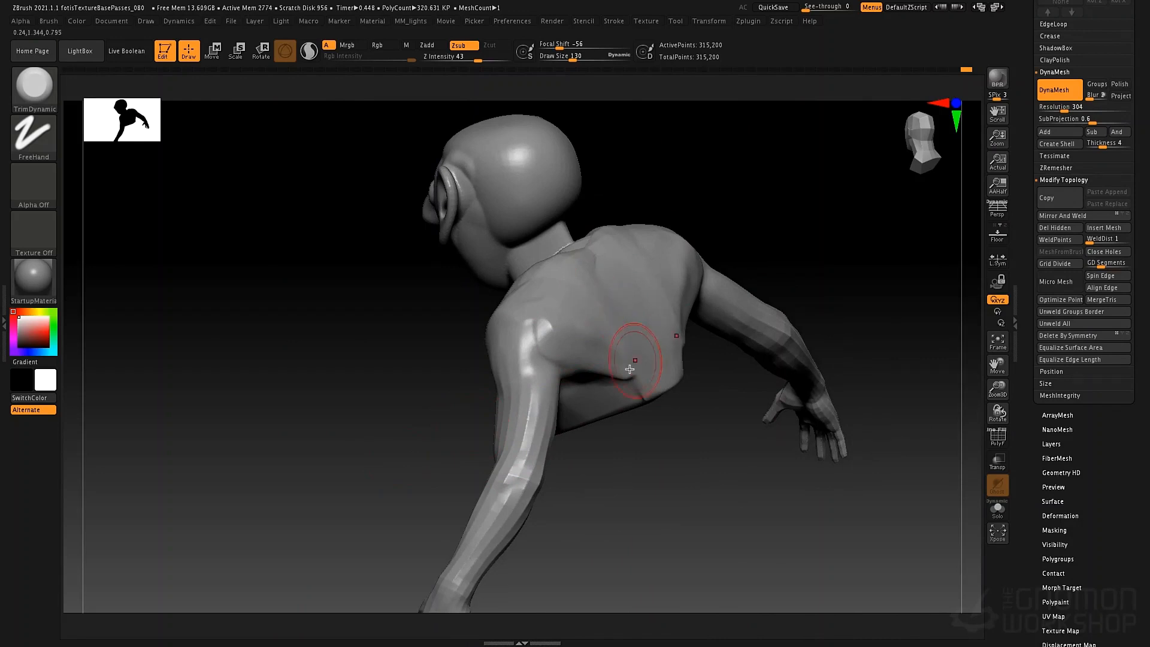
mouse_move(585, 267)
right_down()
mouse_move(569, 231)
mouse_move(575, 246)
right_up()
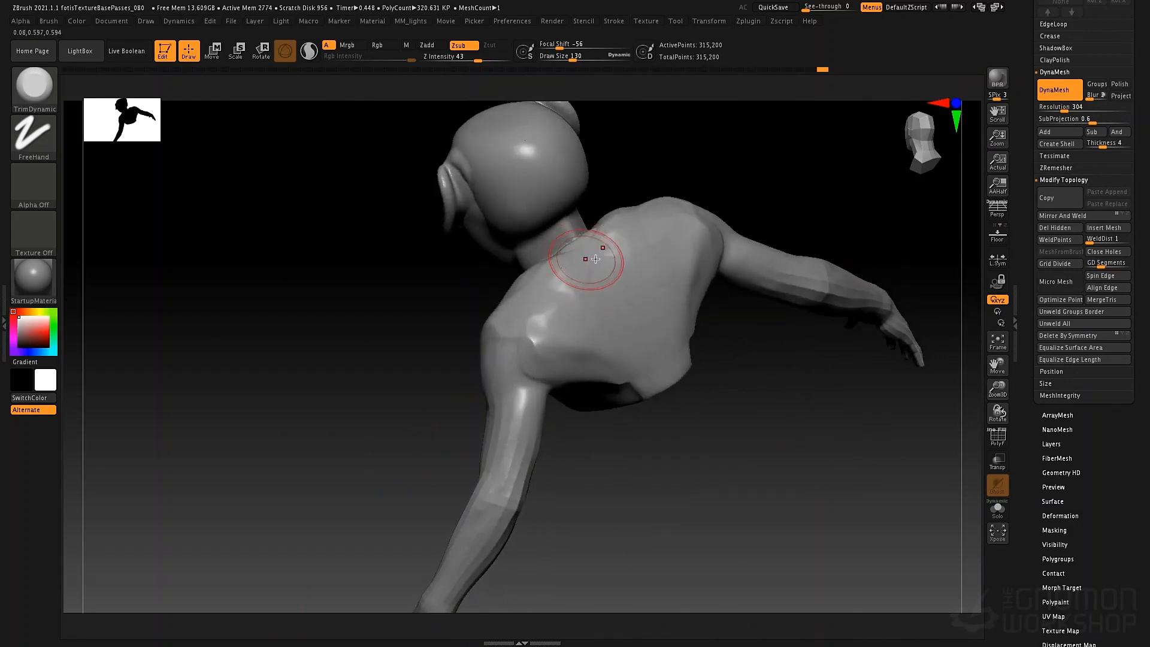
drag(585, 256, 595, 259)
Step: Build up the seam between the back of the neck and the shoulders with the ClayTubes brush
key(b)
key(c)
key(t)
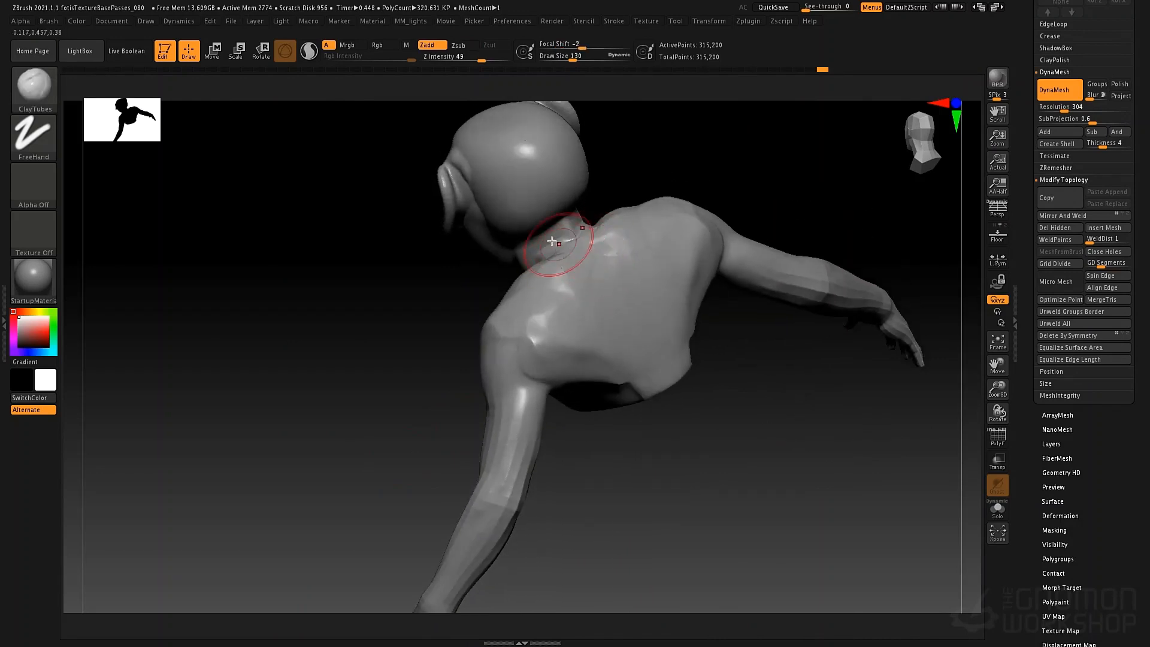
right_drag(573, 258, 605, 263)
mouse_move(547, 259)
mouse_down()
mouse_move(559, 251)
mouse_move(535, 259)
mouse_up()
mouse_move(663, 488)
right_down()
mouse_move(641, 441)
mouse_move(735, 411)
right_up()
mouse_move(618, 394)
right_down()
mouse_move(647, 485)
mouse_move(620, 437)
mouse_move(662, 434)
right_up()
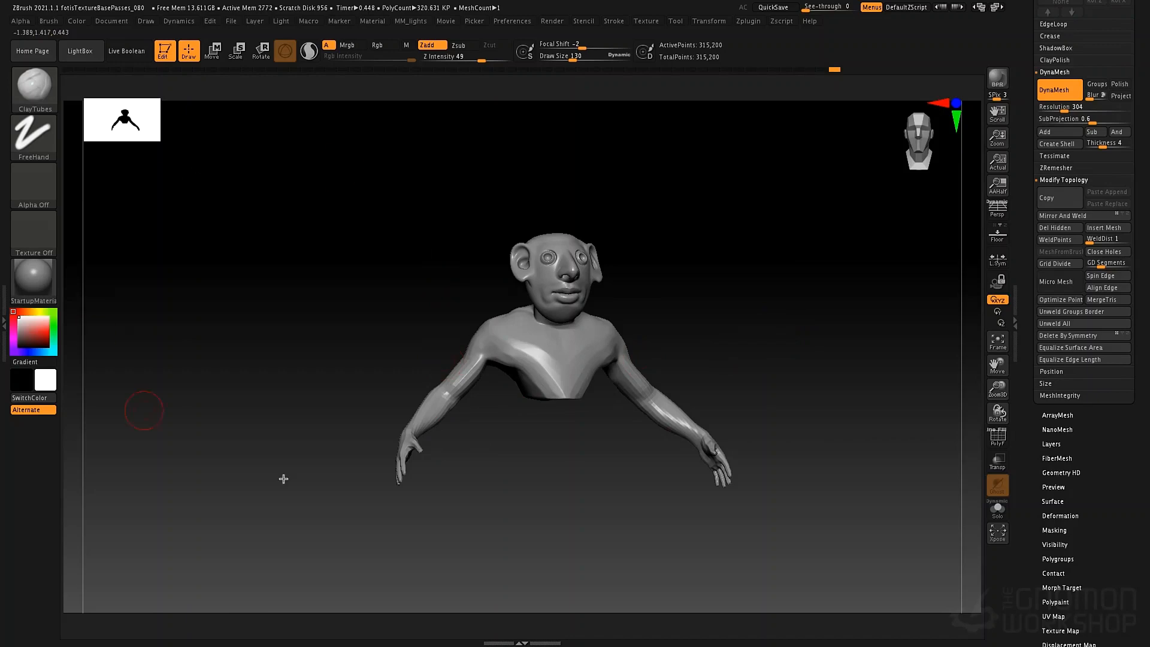
mouse_move(486, 468)
right_down()
mouse_move(788, 415)
mouse_move(921, 321)
right_up()
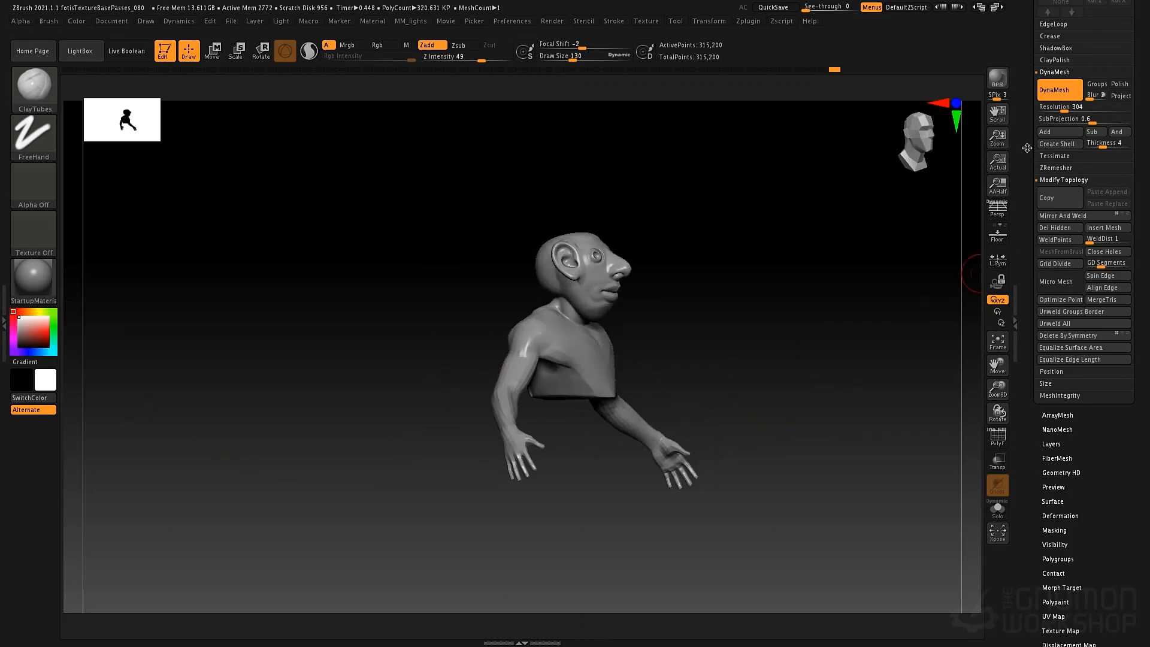
scroll(1042, 276, up, 8)
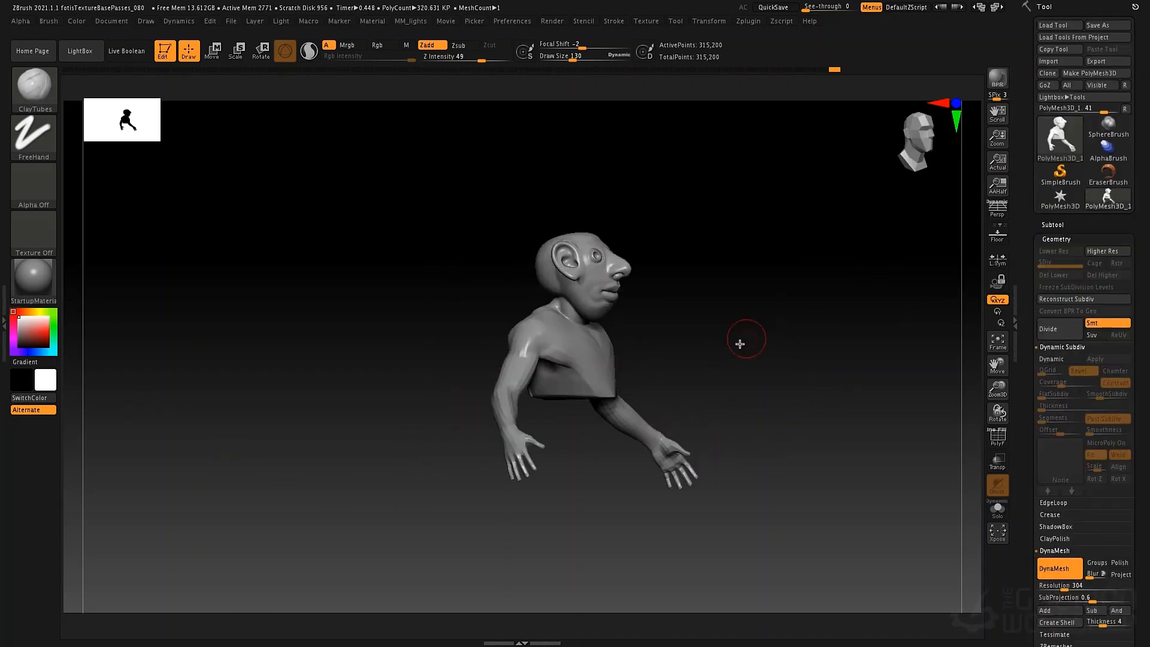
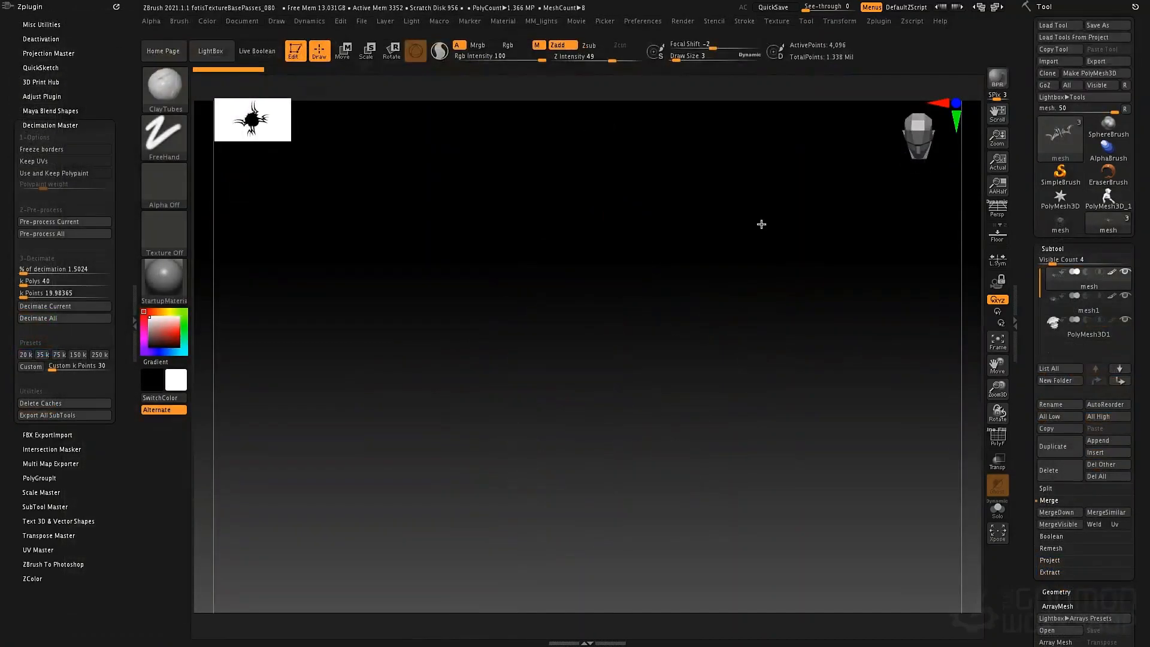
Step: Isolate the curved blades subtool of the spiked model and examine its topology with the polyframe display
key(space)
mouse_move(742, 185)
mouse_down()
mouse_move(797, 189)
mouse_move(731, 189)
mouse_up()
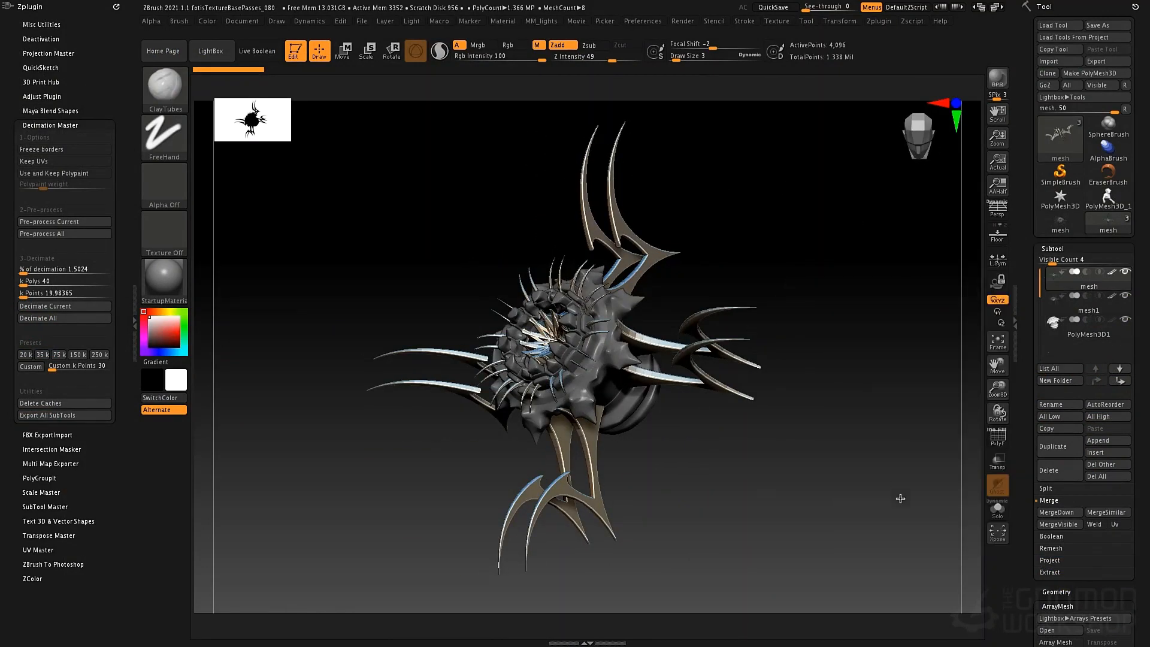
click(995, 509)
drag(863, 370, 813, 356)
key(shift+f)
drag(744, 458, 675, 346)
drag(554, 244, 568, 318)
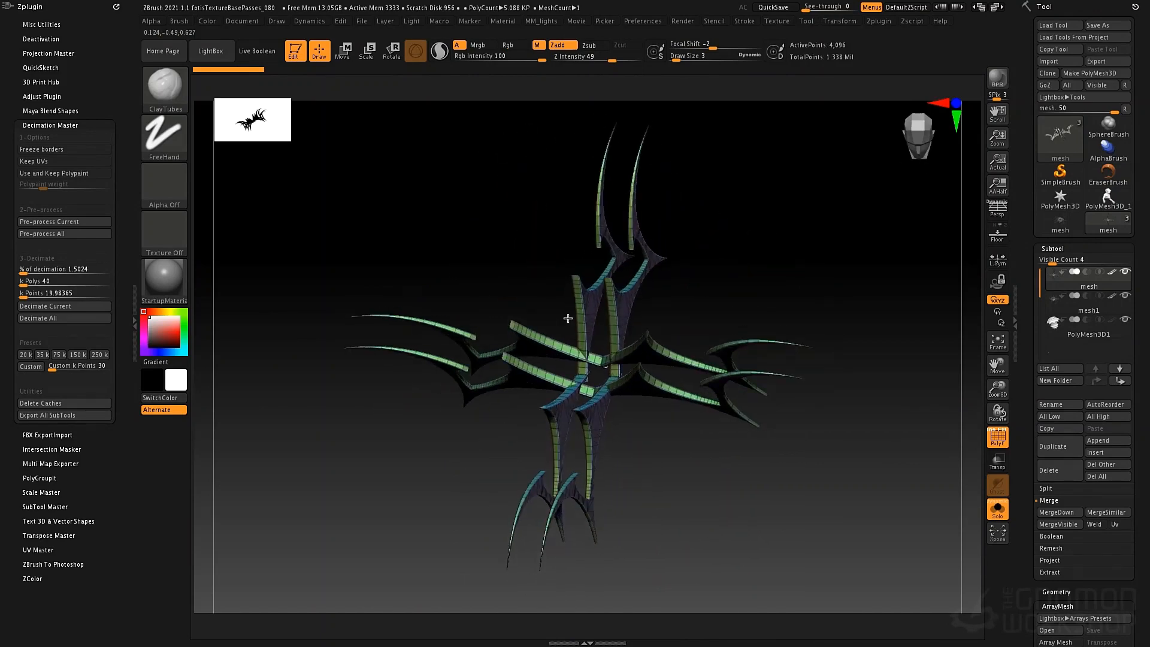
key(shift+f)
drag(722, 302, 730, 302)
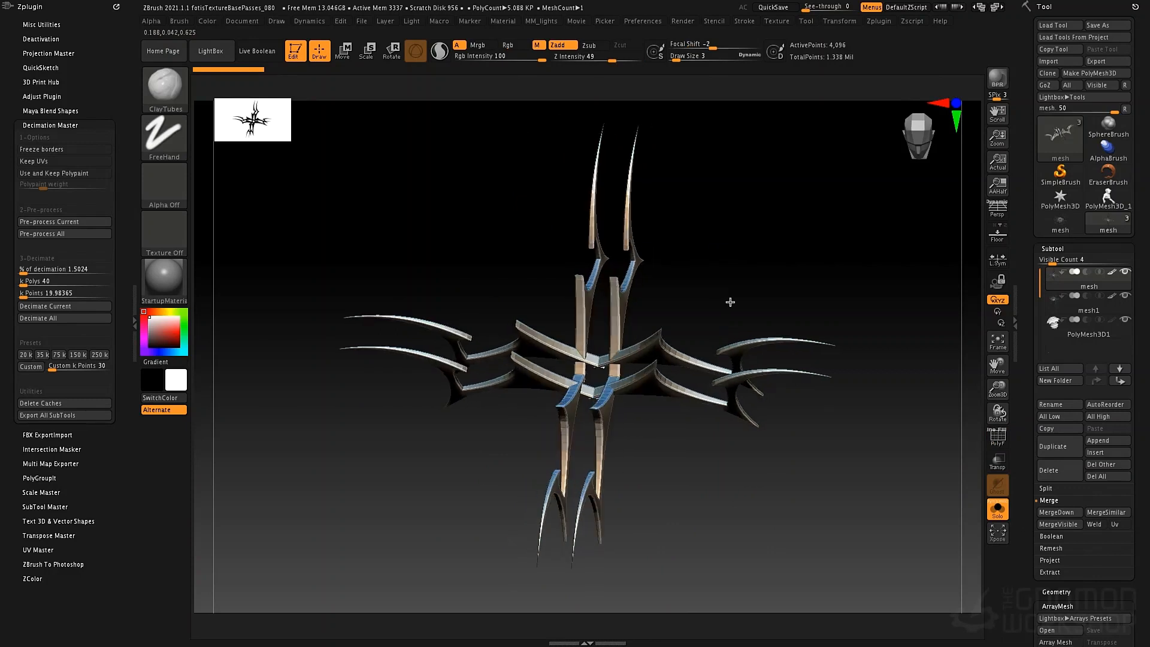
Step: Select the mesh1 subtool, check its radial spikes in isolation, and show all the subtools again
click(1055, 592)
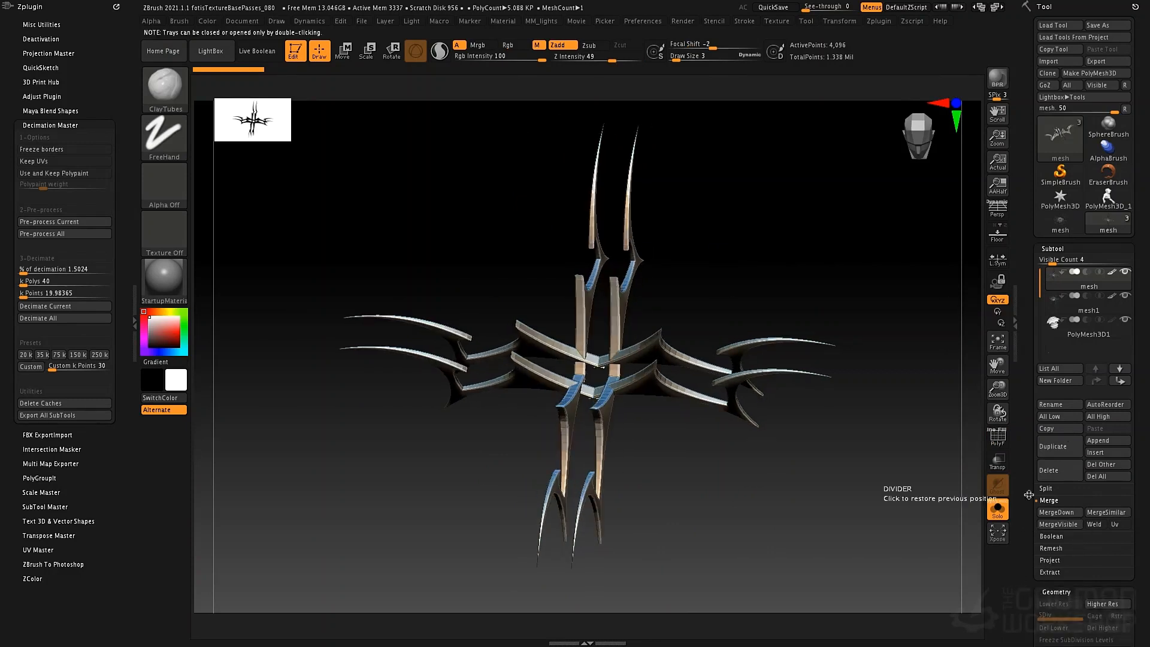
drag(685, 365, 658, 293)
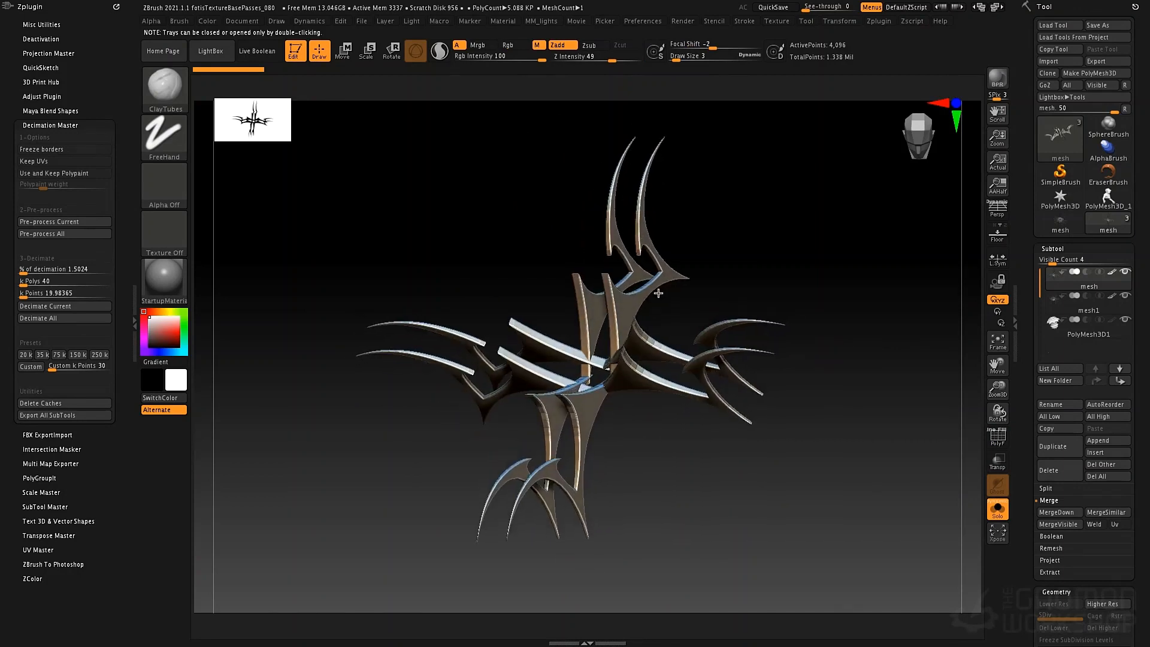
click(1060, 306)
drag(667, 323, 538, 328)
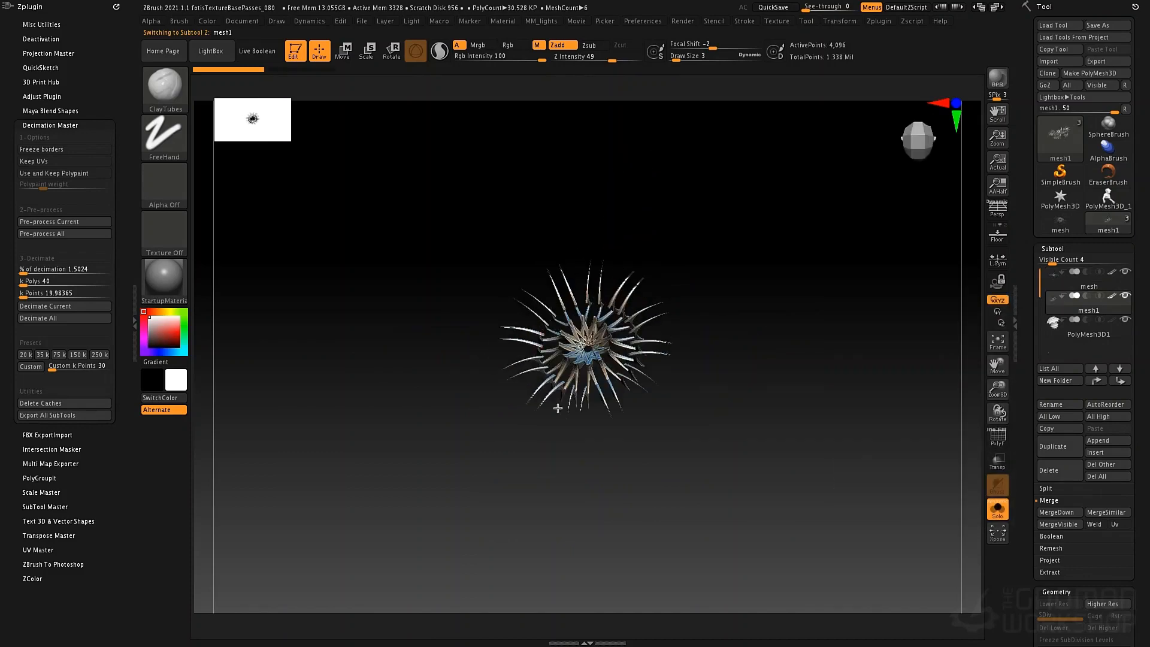
click(996, 511)
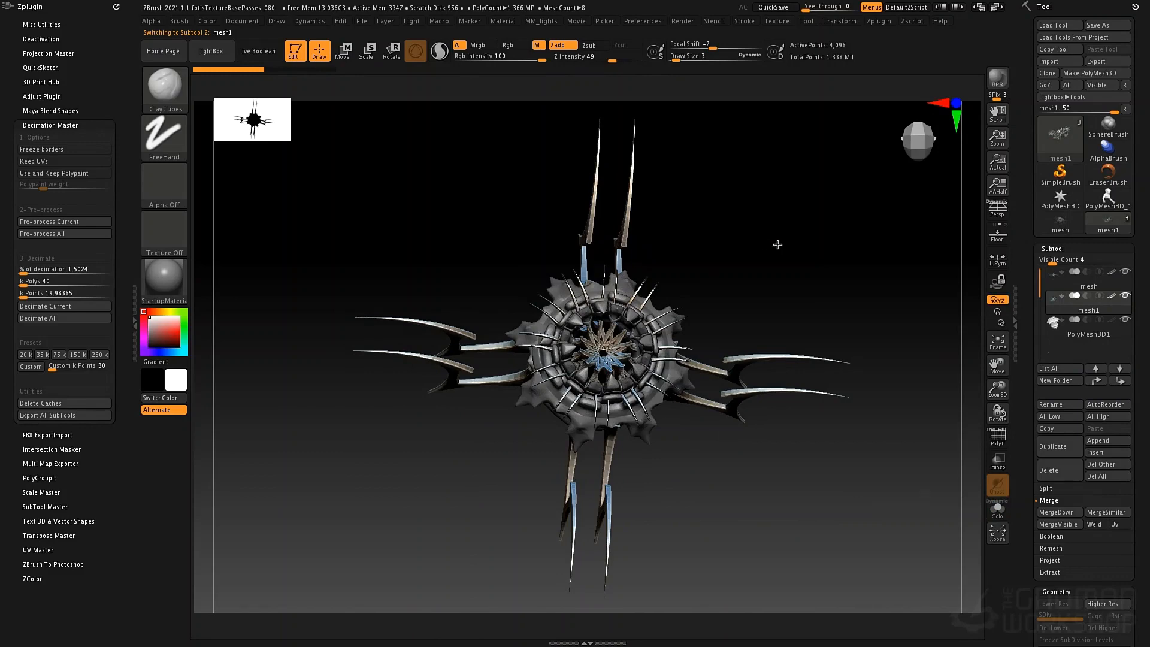
mouse_move(777, 245)
alt+mouse_down()
mouse_move(790, 280)
mouse_move(774, 256)
alt+mouse_up()
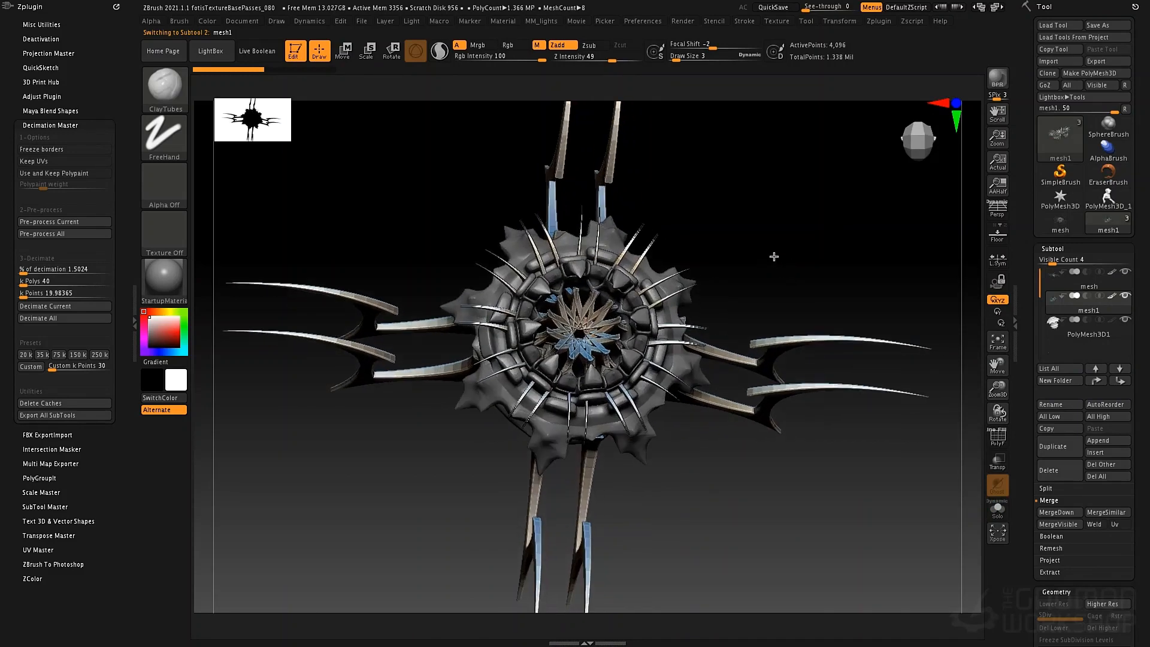
Step: Open the ArrayMesh settings of the spikes subtool and turn off its Array Mesh
click(1052, 246)
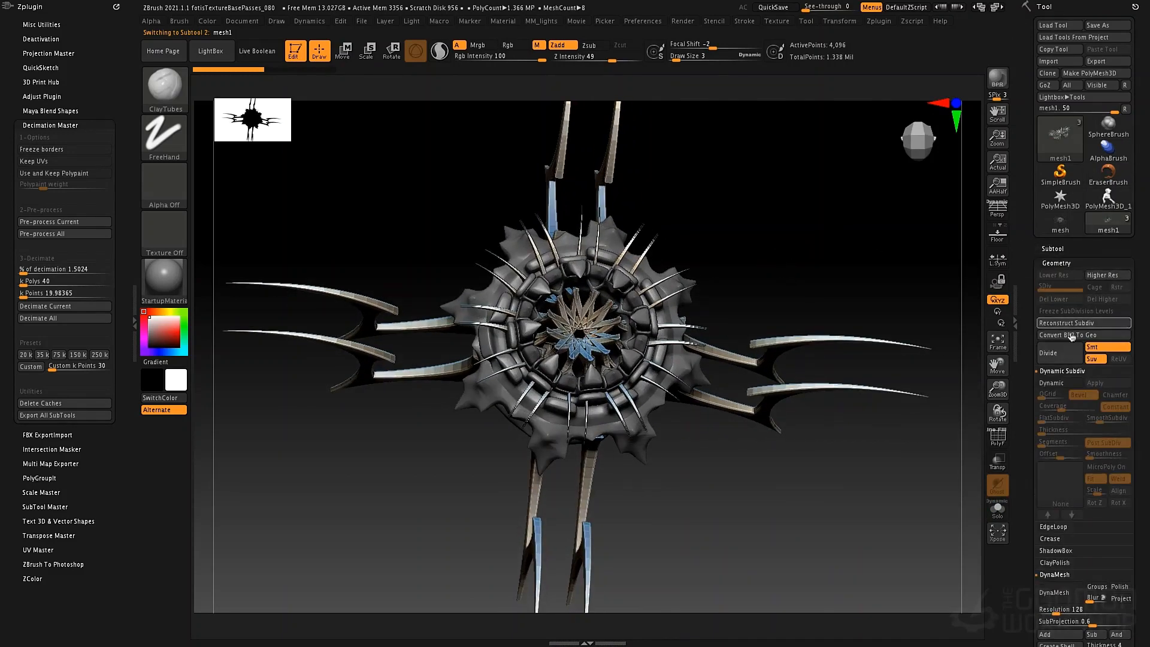
click(1058, 372)
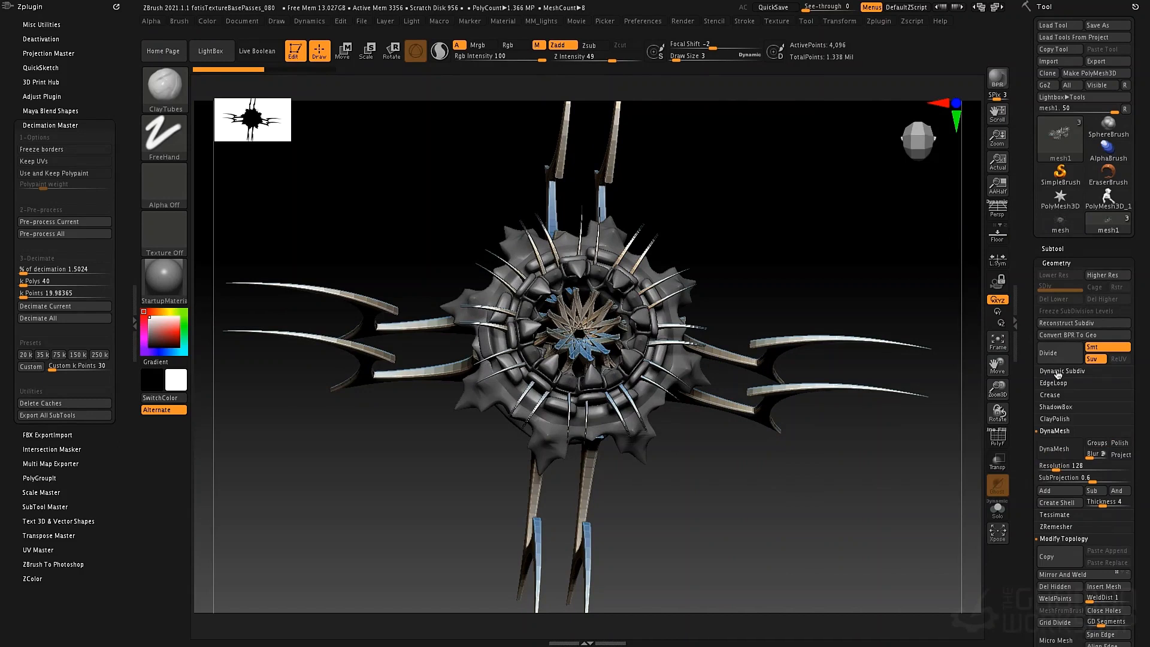
click(1057, 263)
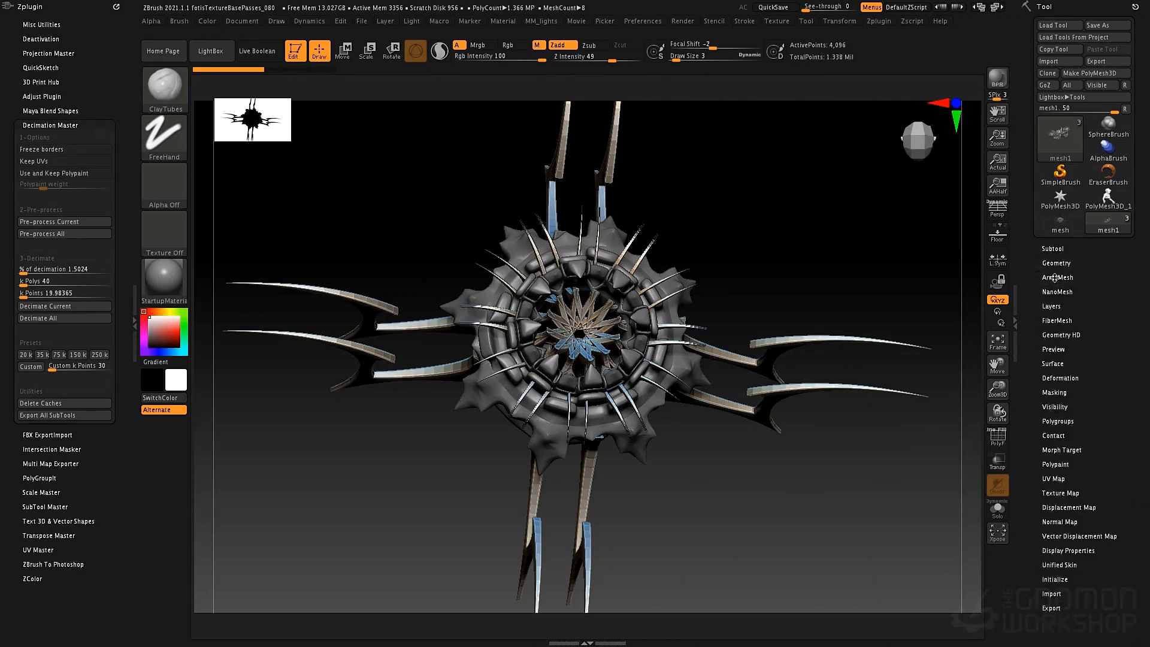
click(1056, 277)
drag(729, 257, 758, 259)
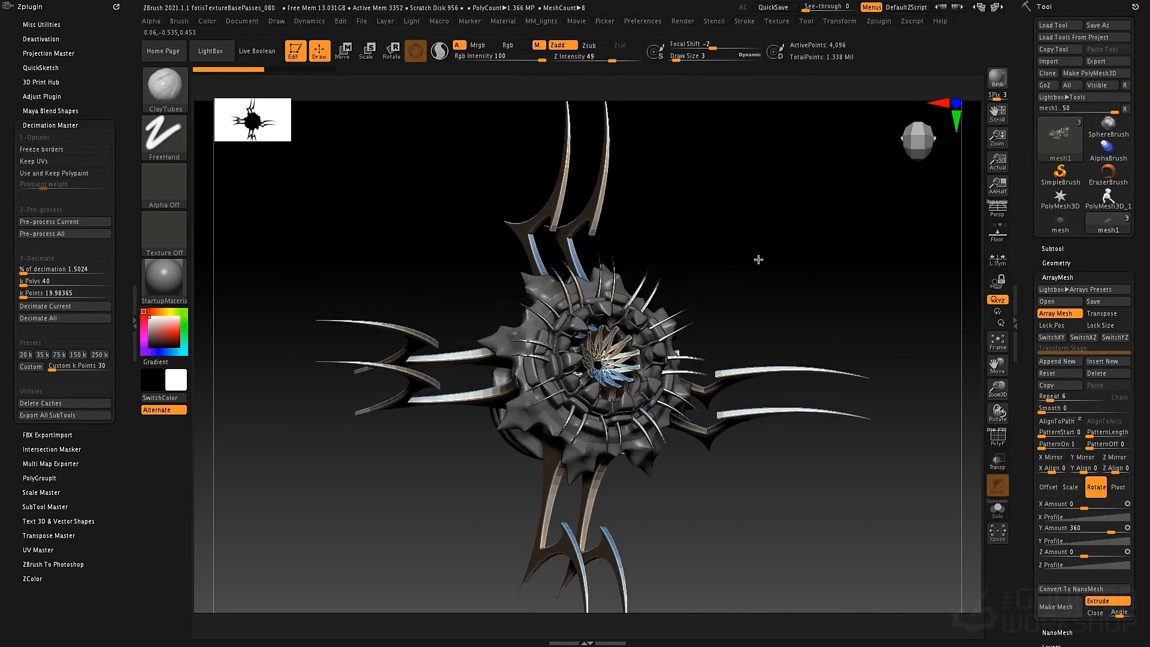
click(1056, 313)
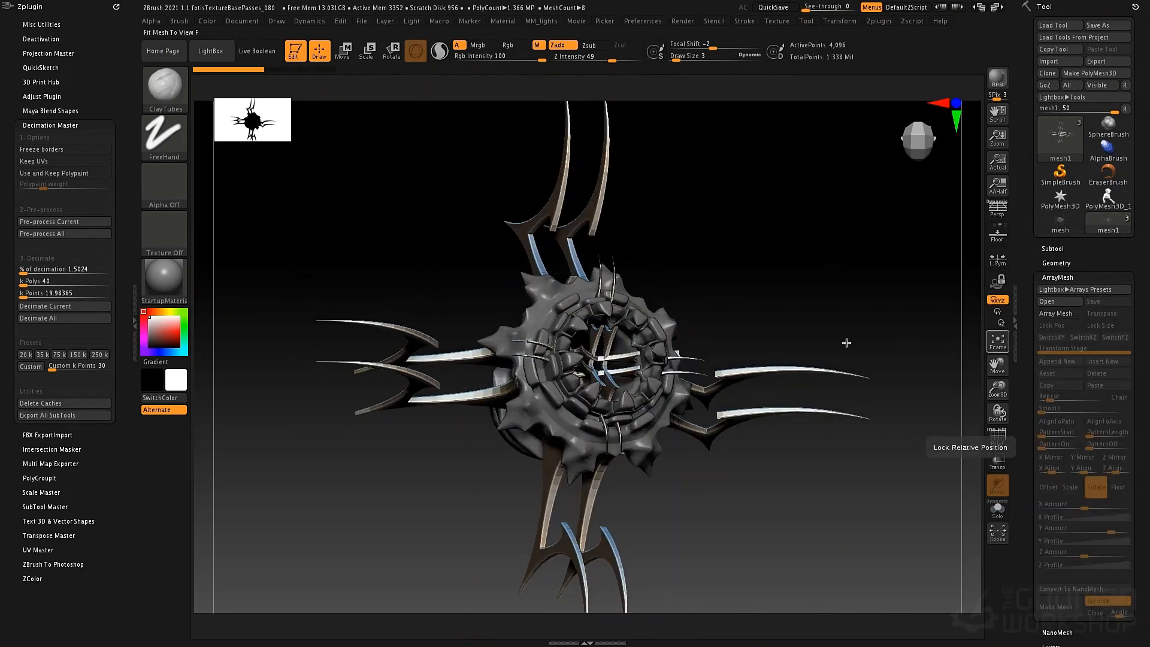
Step: Isolate the curved spikes subtool, turn its Array Mesh back on, and set the Repeat count to 6
click(996, 518)
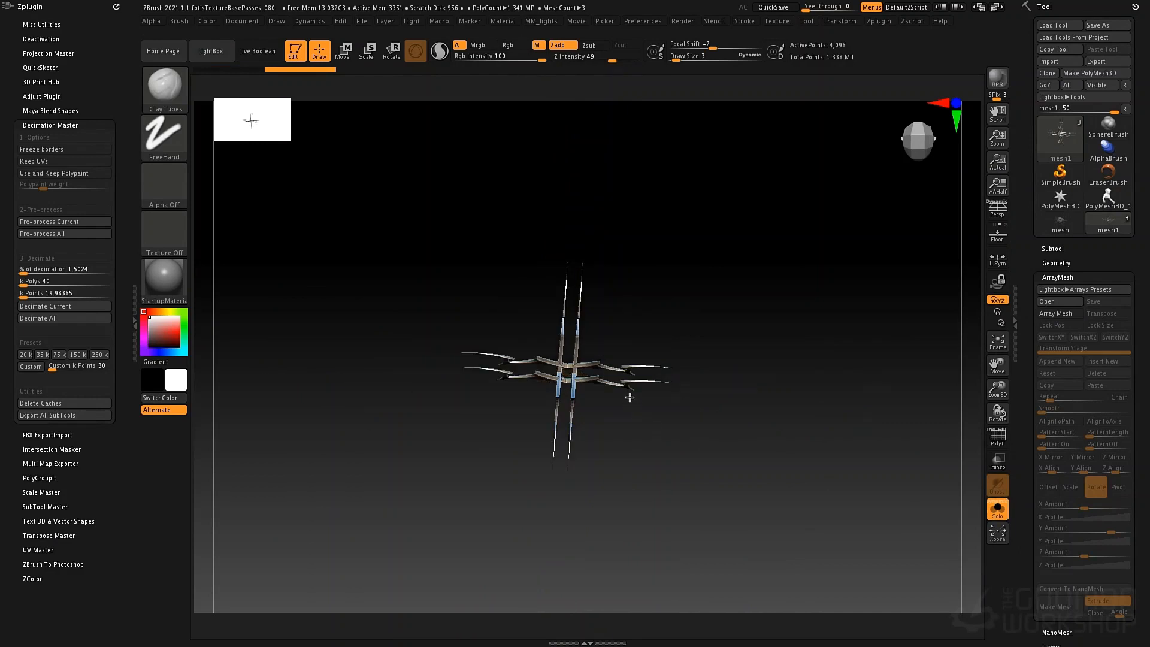
drag(626, 395, 628, 409)
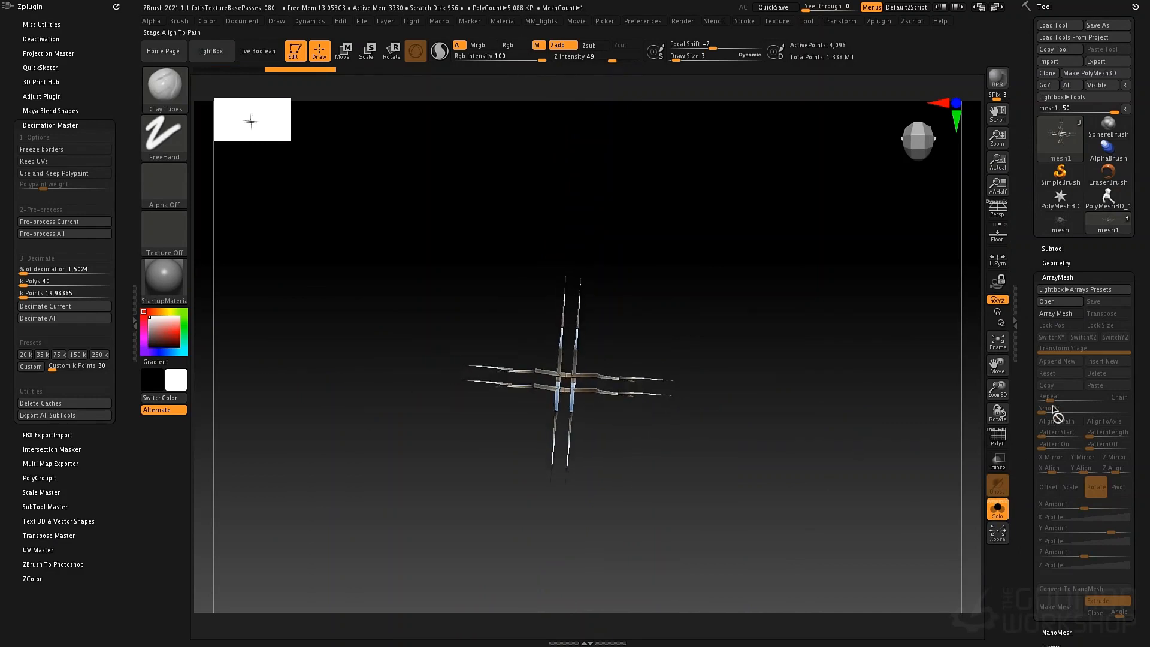
click(1056, 313)
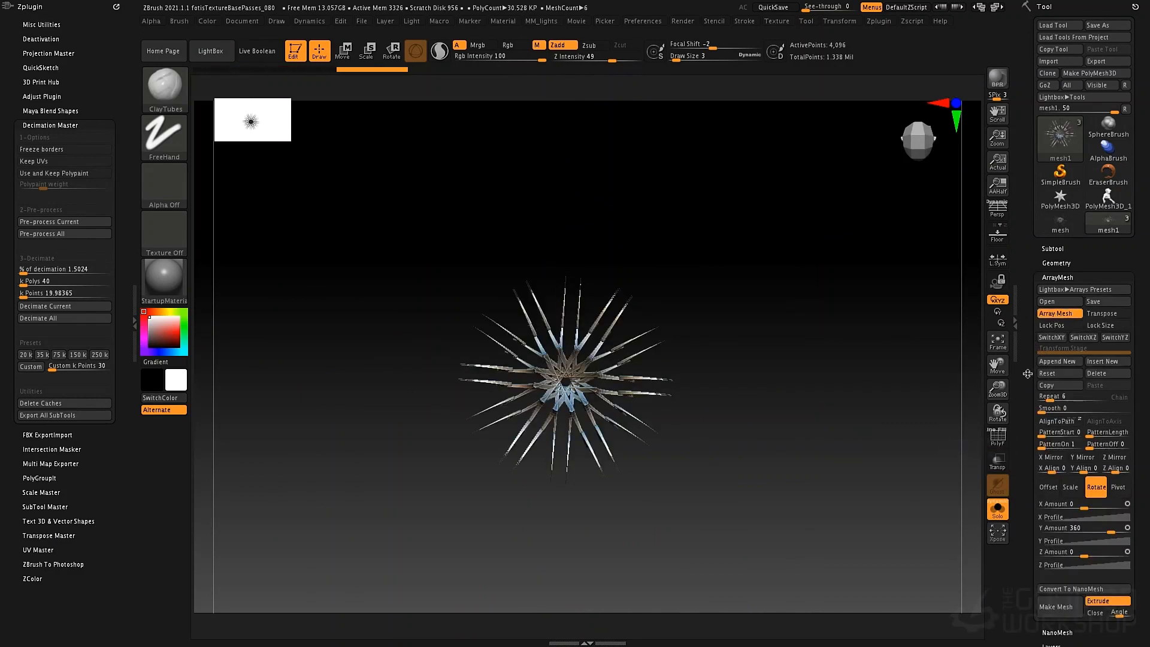
scroll(1028, 374, down, 5)
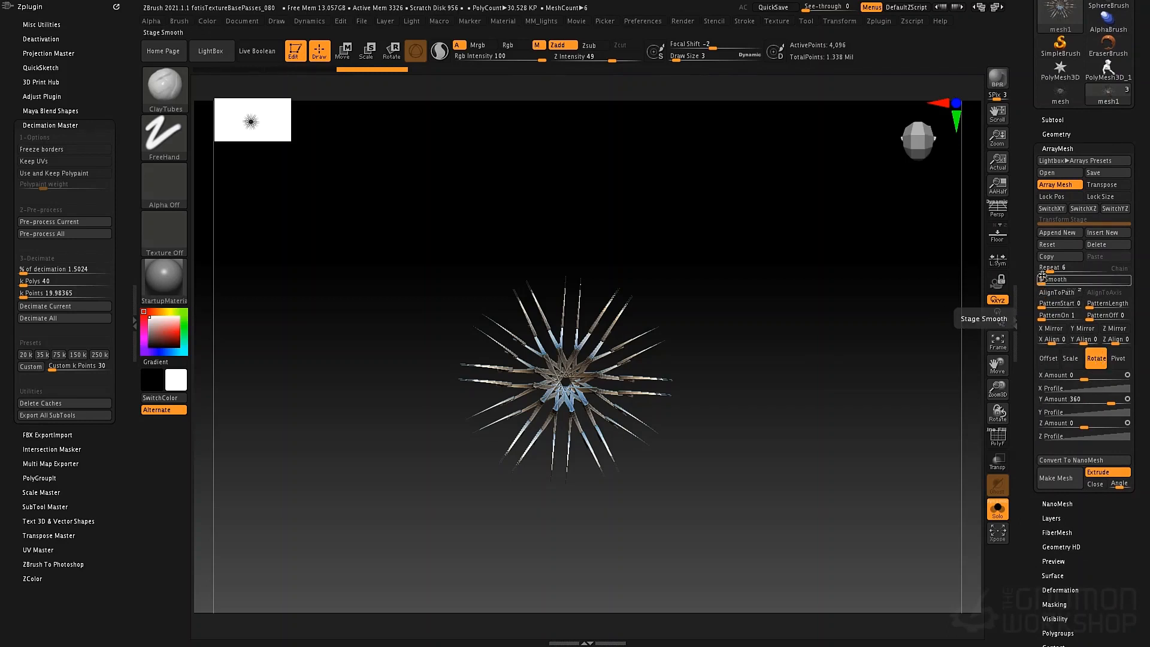
drag(1048, 269, 1049, 270)
key(Return)
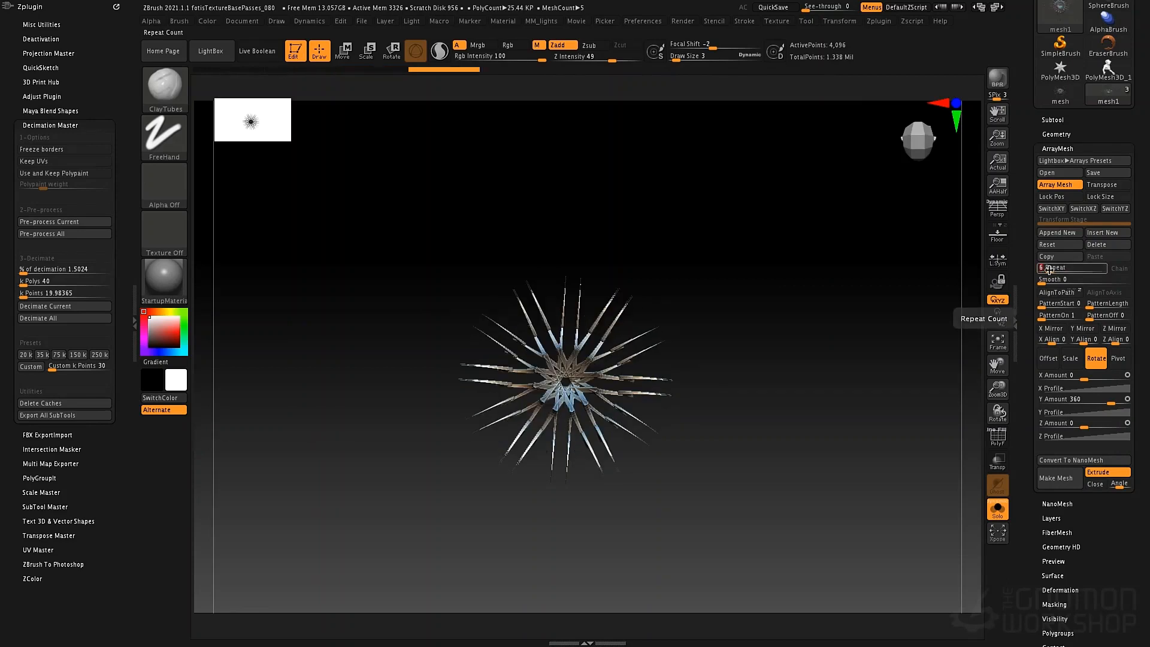
mouse_move(761, 360)
mouse_down()
mouse_move(797, 360)
mouse_move(752, 352)
mouse_up()
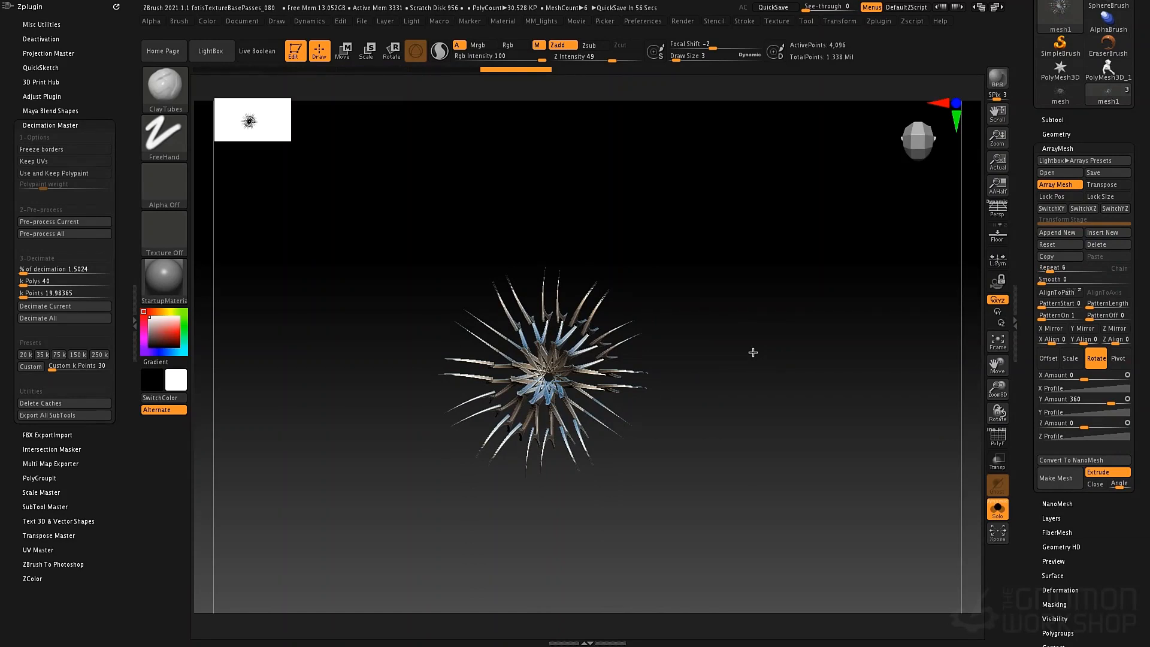
Step: Try to bake the six-repeat spike array into real geometry with Make Mesh, and undo the conversion
click(1056, 478)
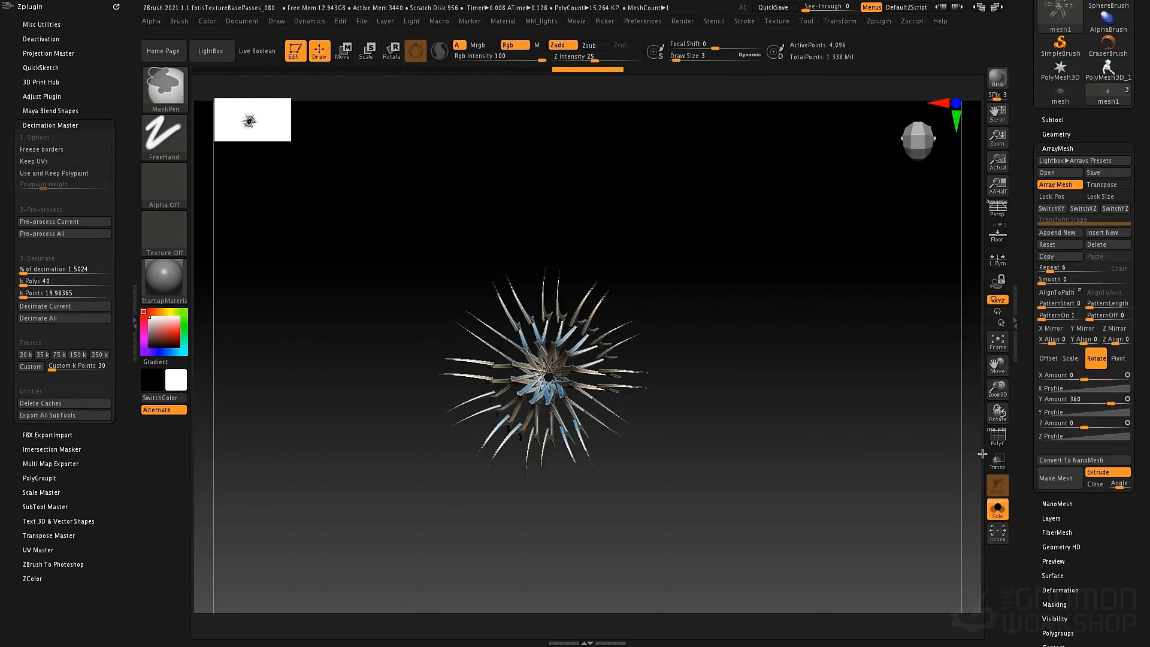
key(ctrl+z)
key(ctrl+z)
key(ctrl+z)
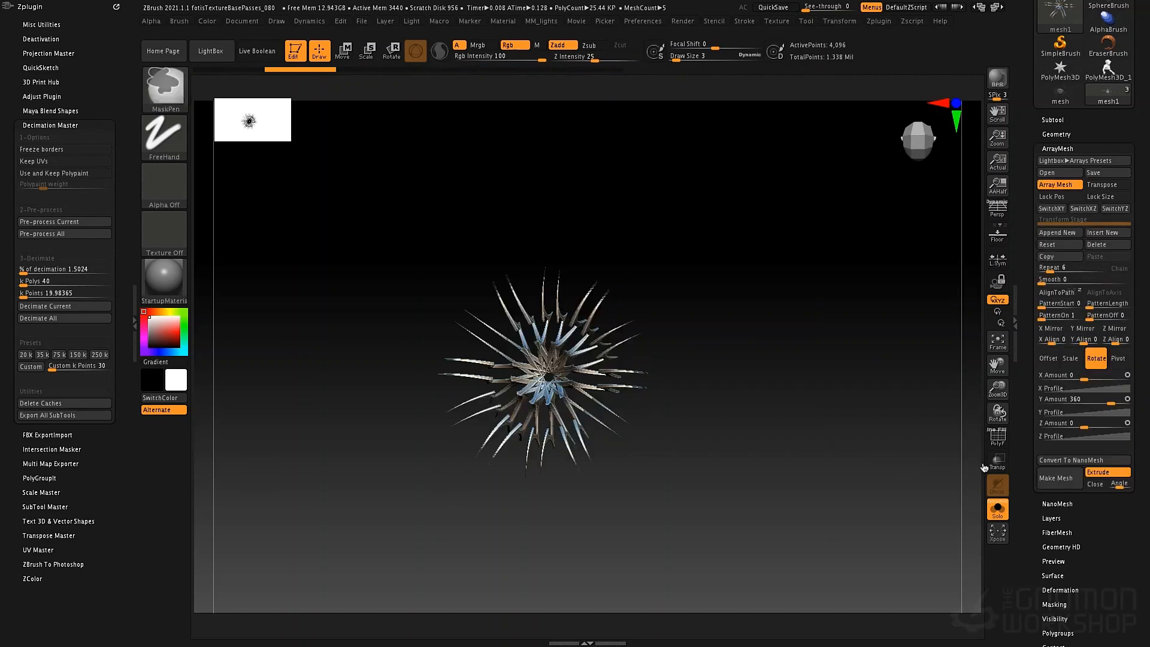
click(1052, 480)
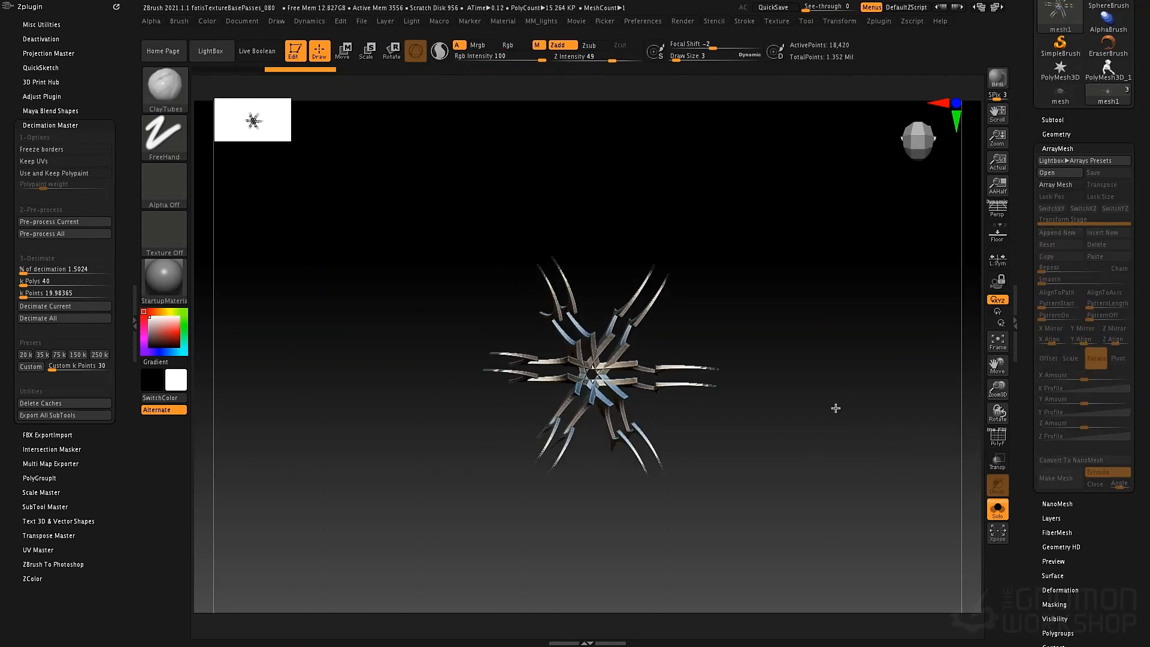
key(ctrl+z)
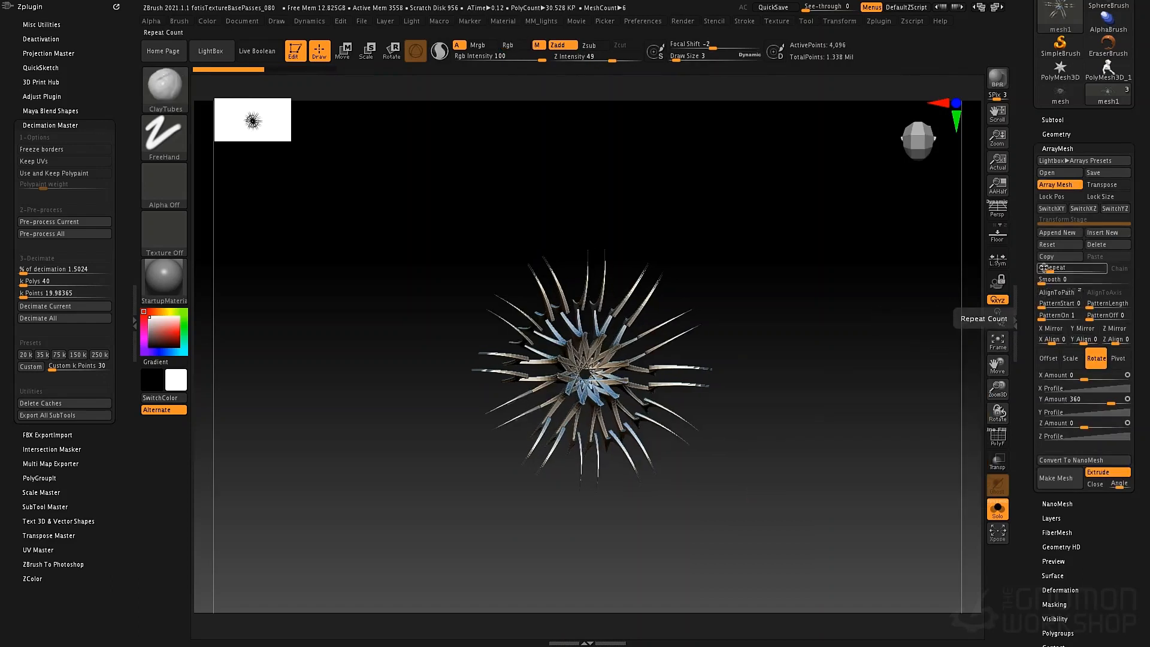
Step: Set the spike array's Repeat to 10, turn off Extrude, and convert it to real geometry with Make Mesh
drag(1051, 268, 1052, 269)
click(1069, 478)
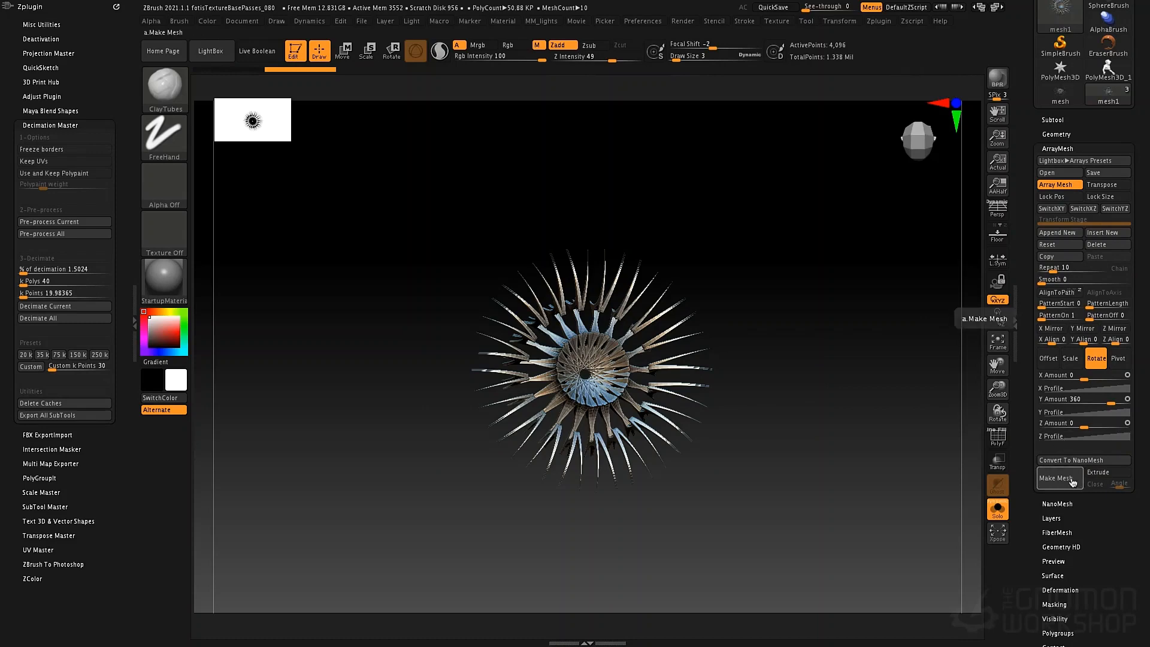
click(1072, 479)
Step: Examine the baked radial spikes from several angles, using the polyframe display to check their topology and overlaps
drag(793, 351, 775, 336)
key(f)
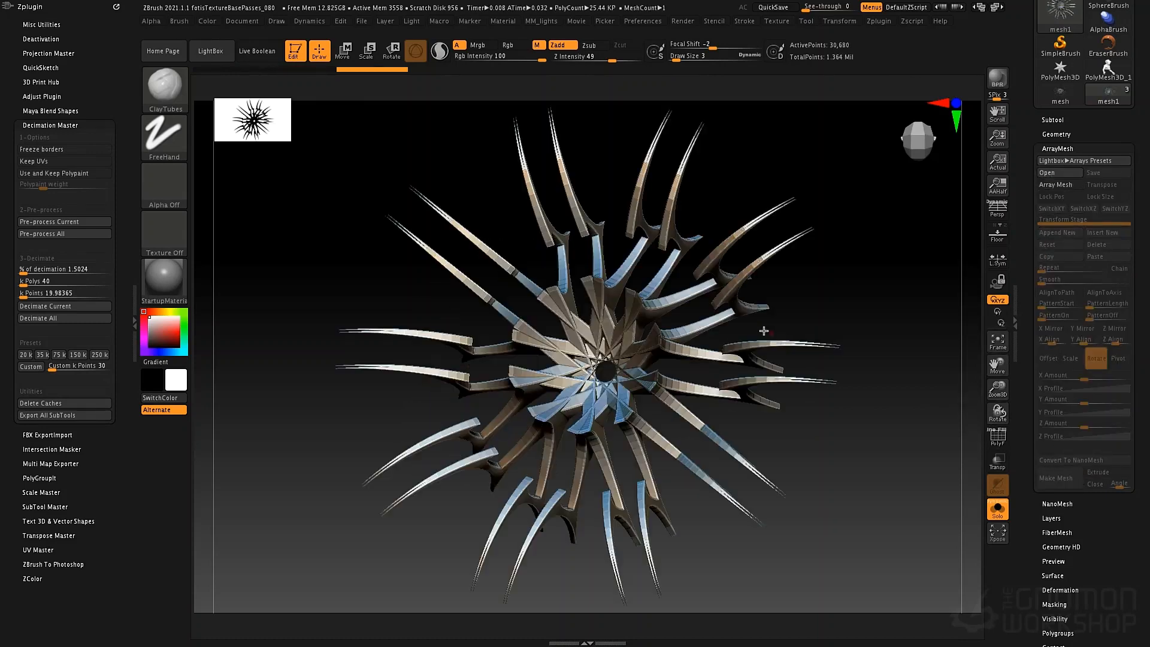
key(f)
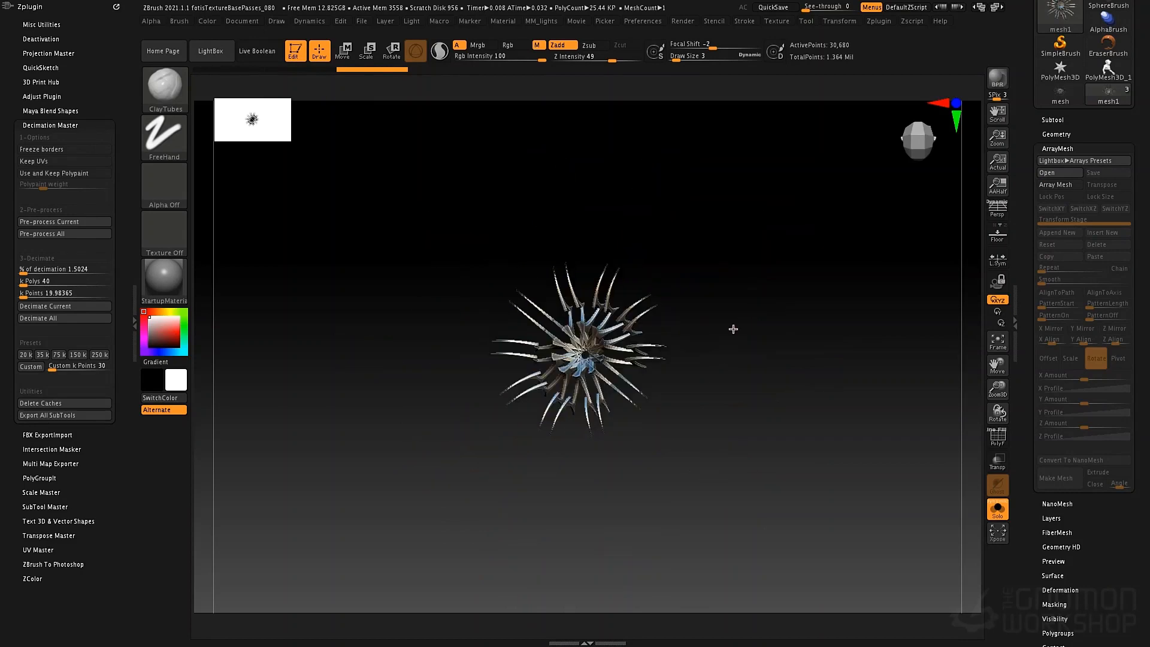
key(shift+f)
mouse_move(733, 328)
mouse_down()
mouse_move(721, 321)
mouse_move(717, 268)
mouse_up()
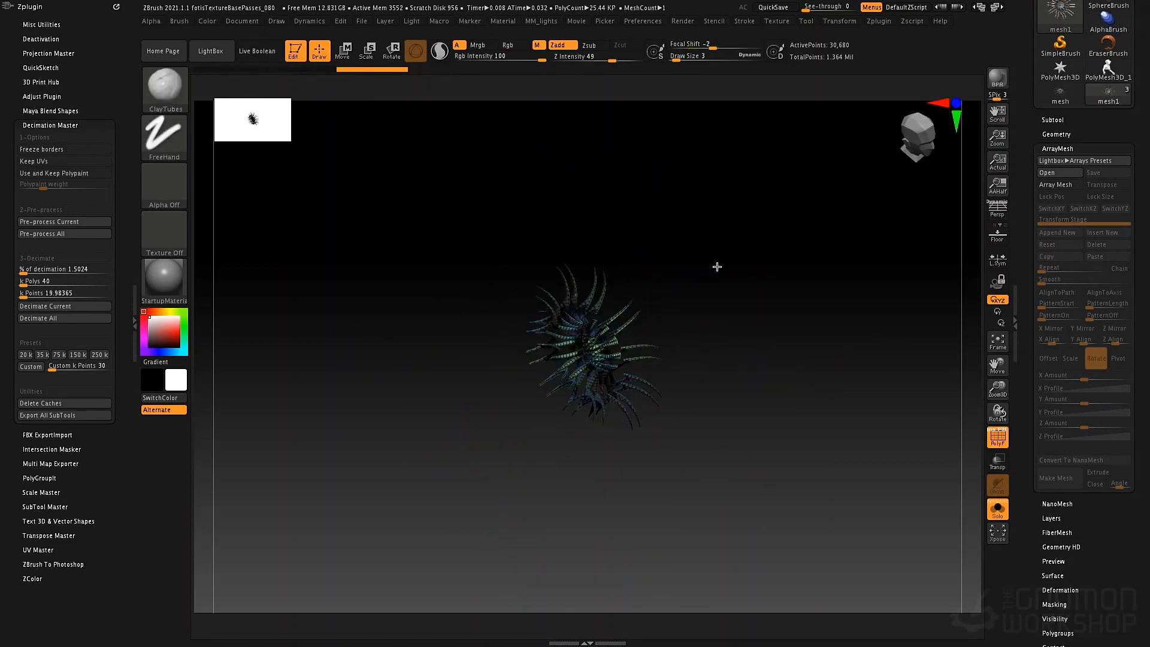
key(f)
drag(767, 392, 749, 339)
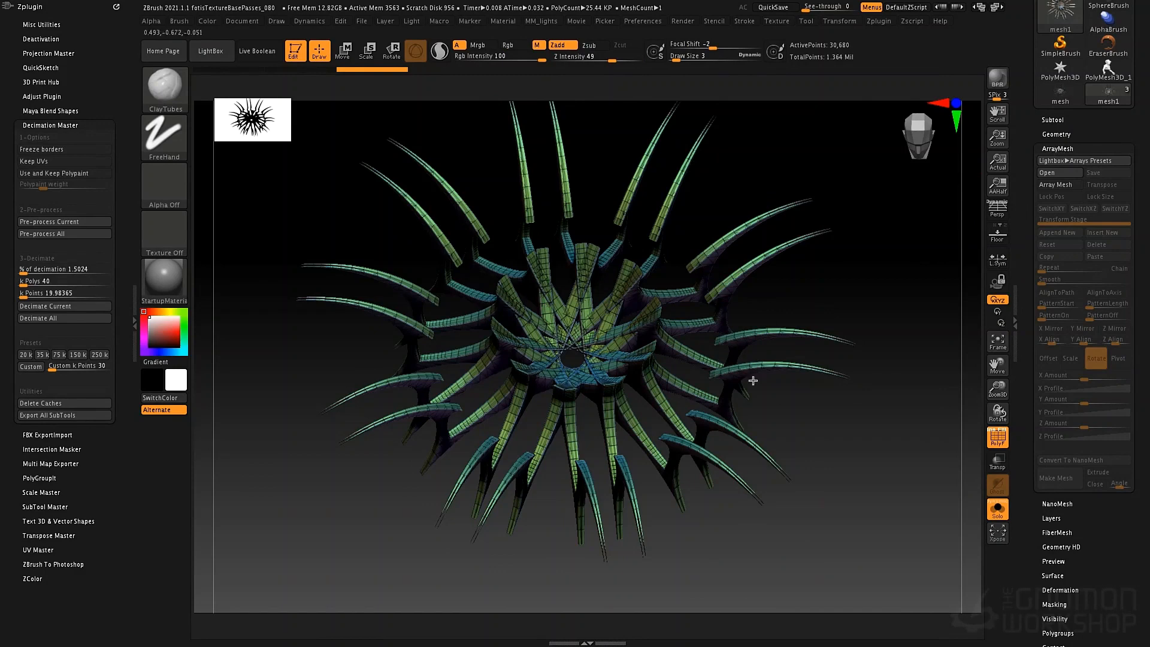
Step: Try the Remesh By Union deformer on the baked spikes and examine the overlapping blades at their centre
key(w)
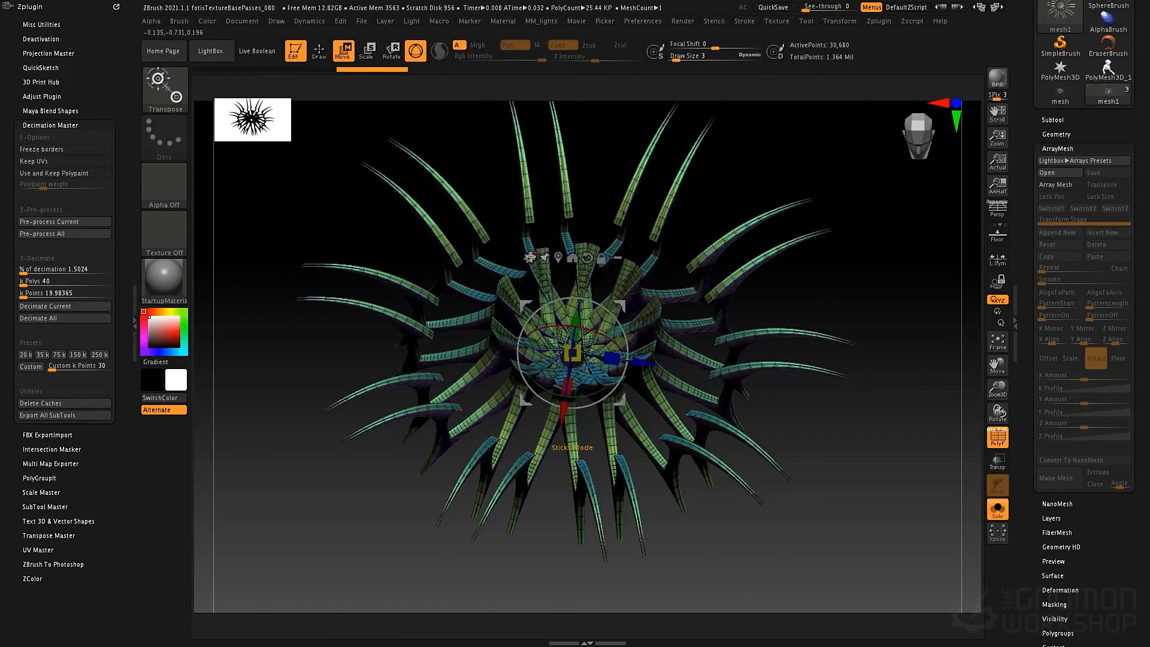
click(529, 258)
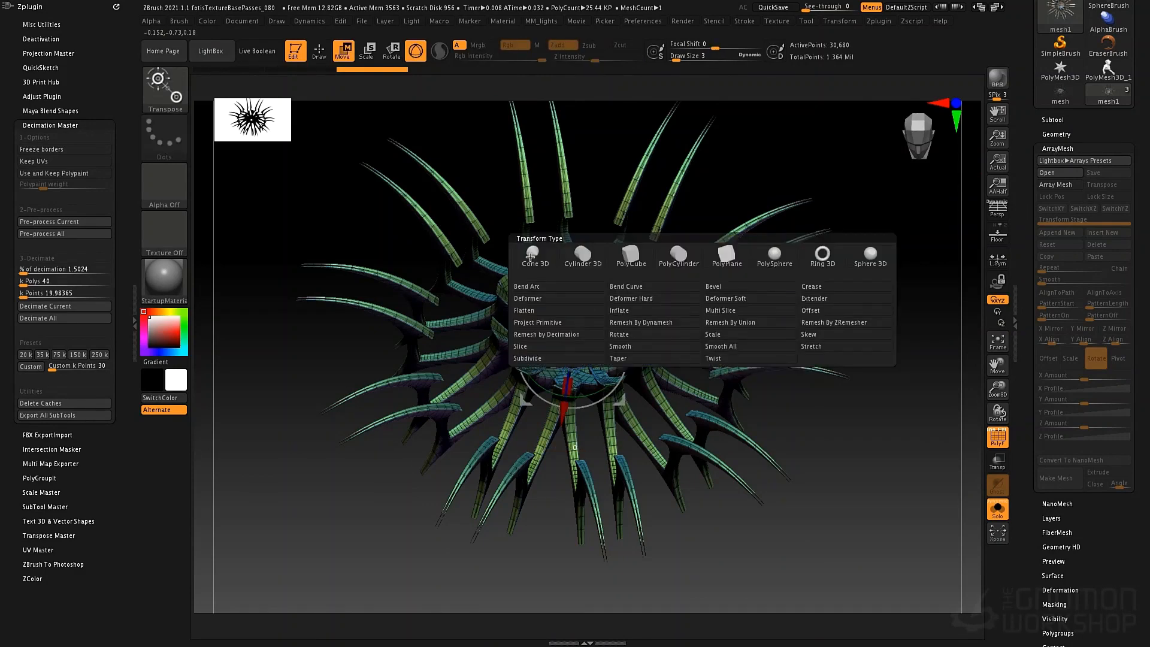
click(739, 324)
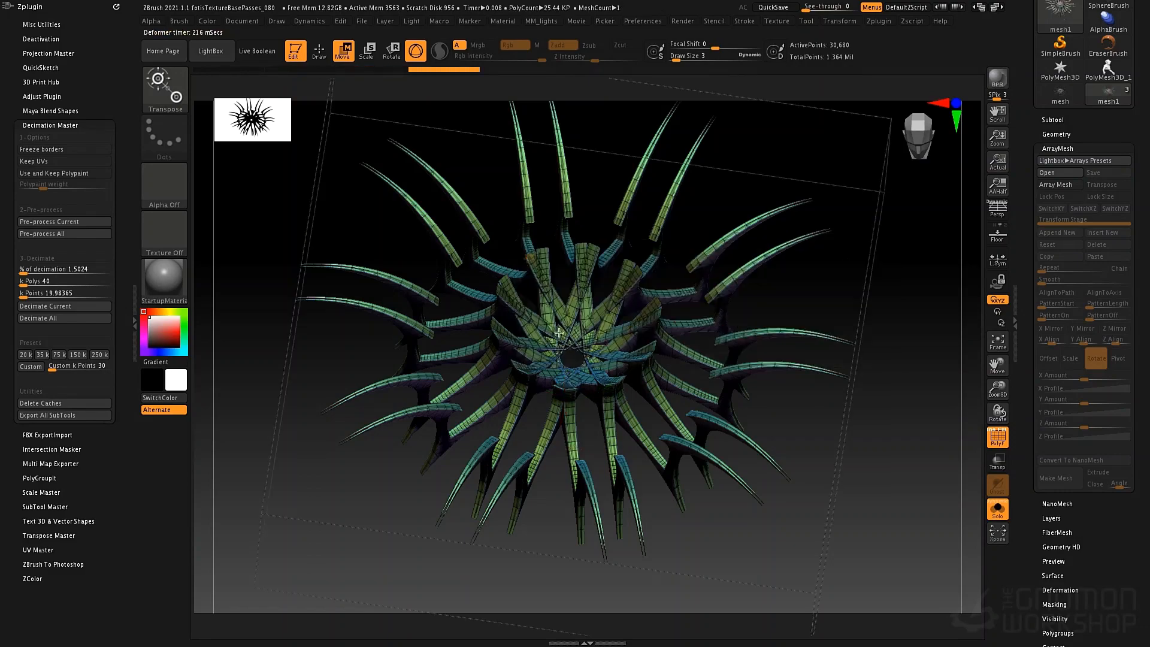
right_drag(559, 332, 662, 387)
right_drag(640, 286, 548, 359)
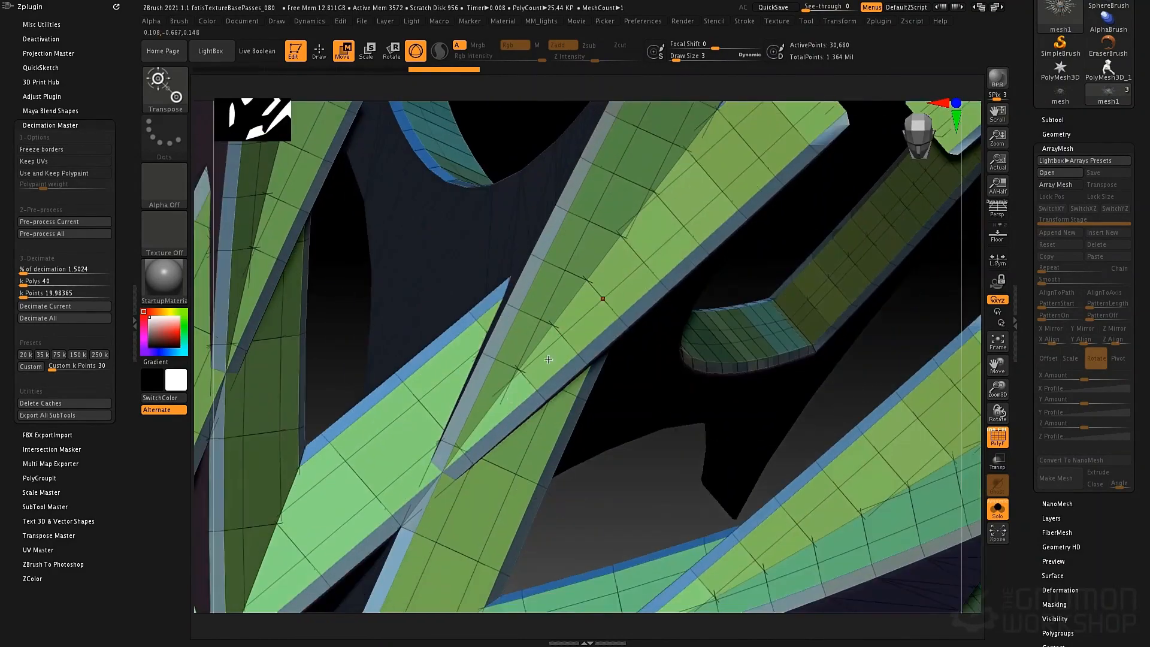
ctrl+right_drag(494, 469, 533, 251)
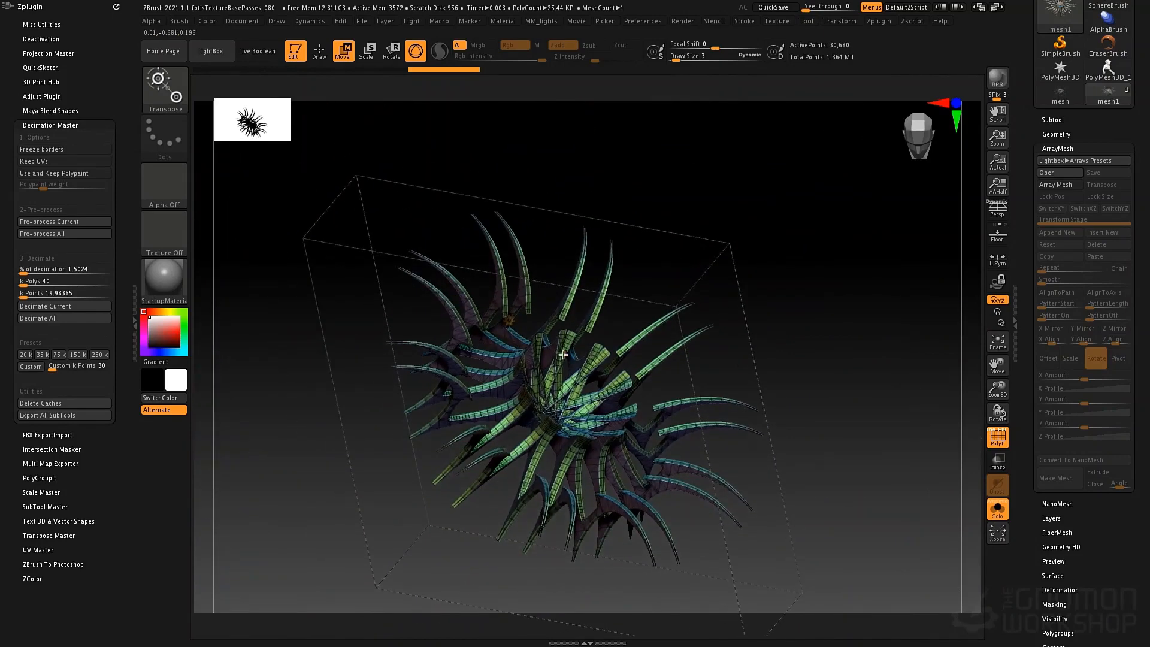
Step: Try the Remesh By Dynamesh deformer on the spikes and return to Draw mode
click(512, 319)
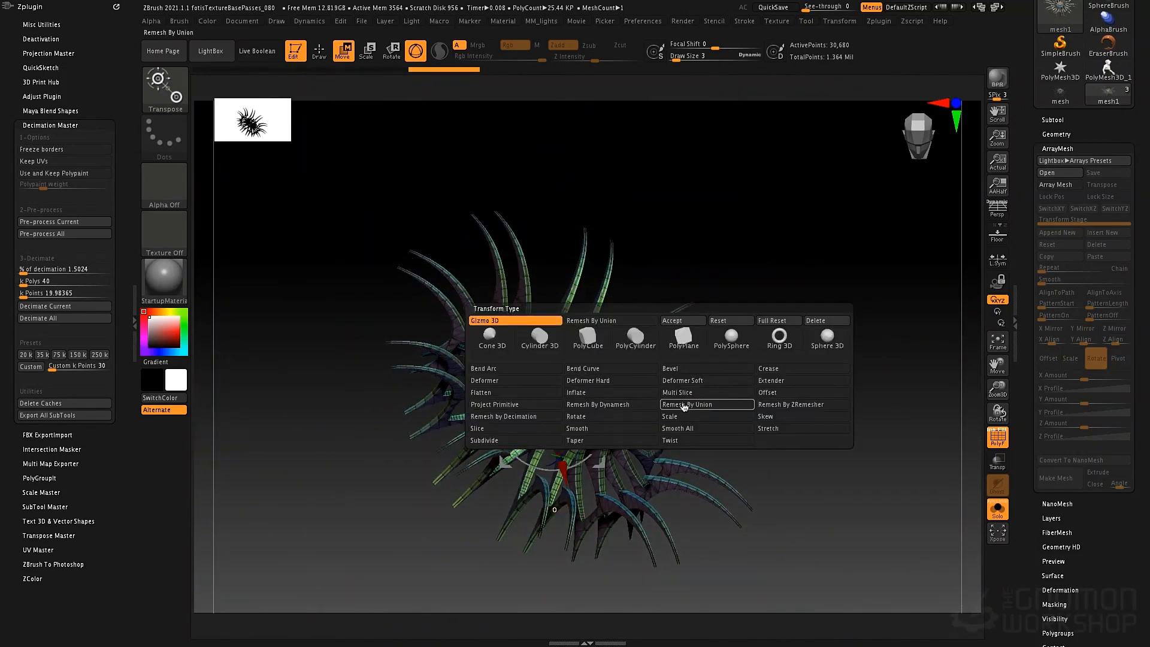
click(625, 405)
key(q)
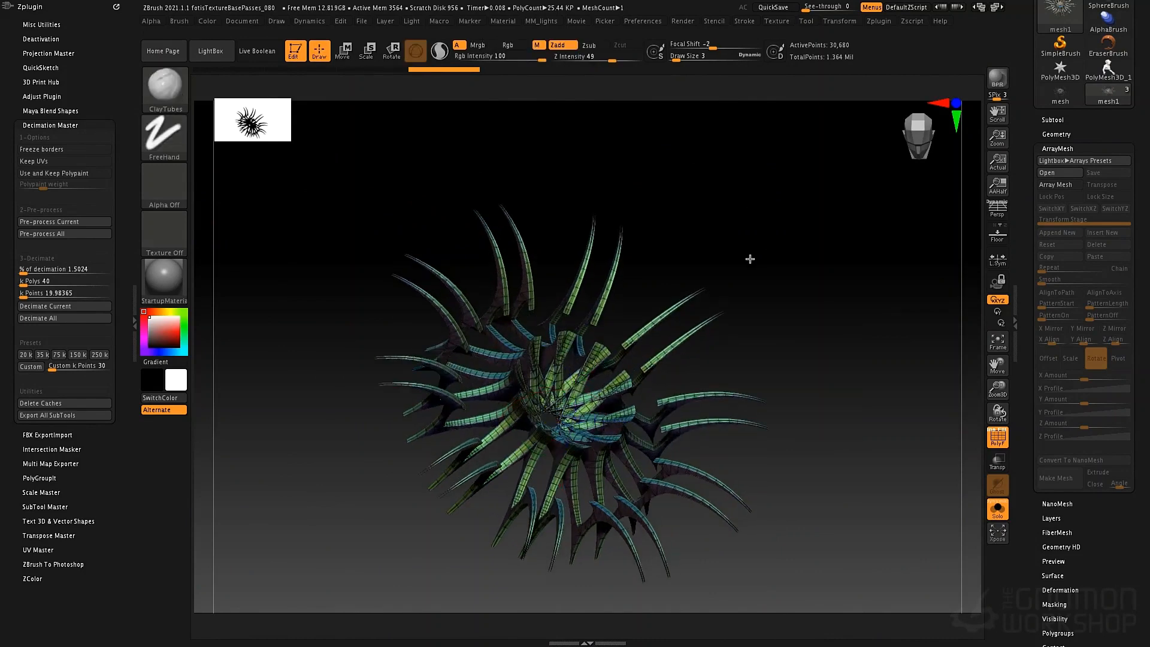
Step: Turn off the polyframe display and select the PolyMesh3D1 subtool with the toothed ring, keeping it isolated
mouse_move(749, 256)
mouse_down()
mouse_move(747, 195)
mouse_move(734, 267)
mouse_up()
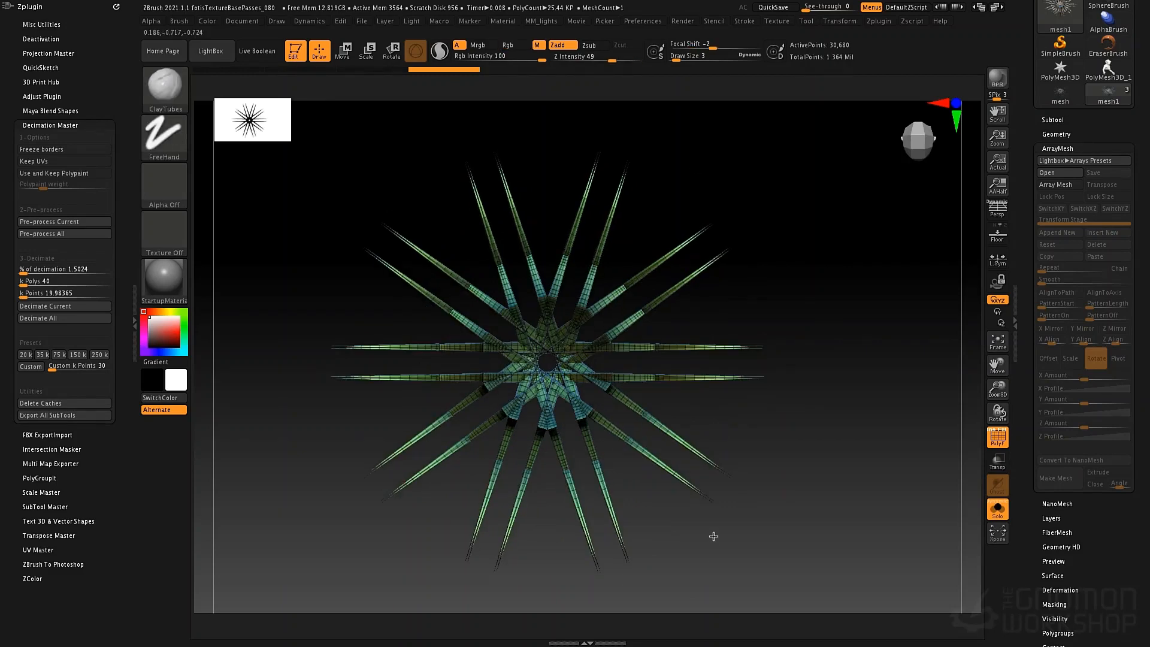
key(shift+f)
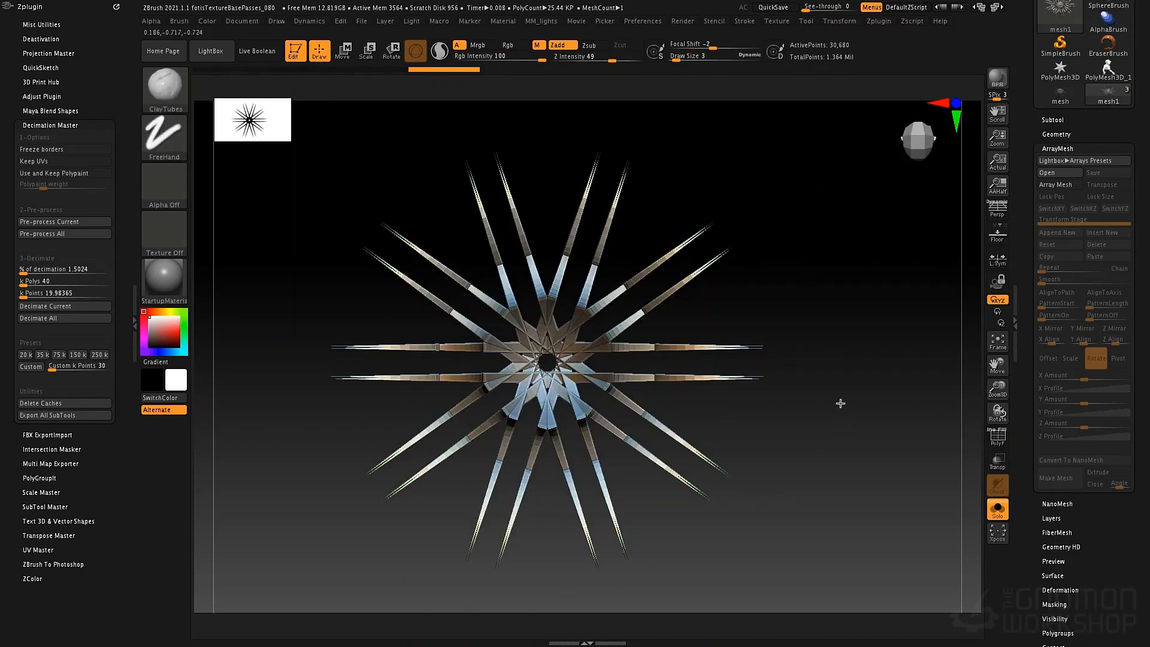
alt+drag(829, 398, 851, 380)
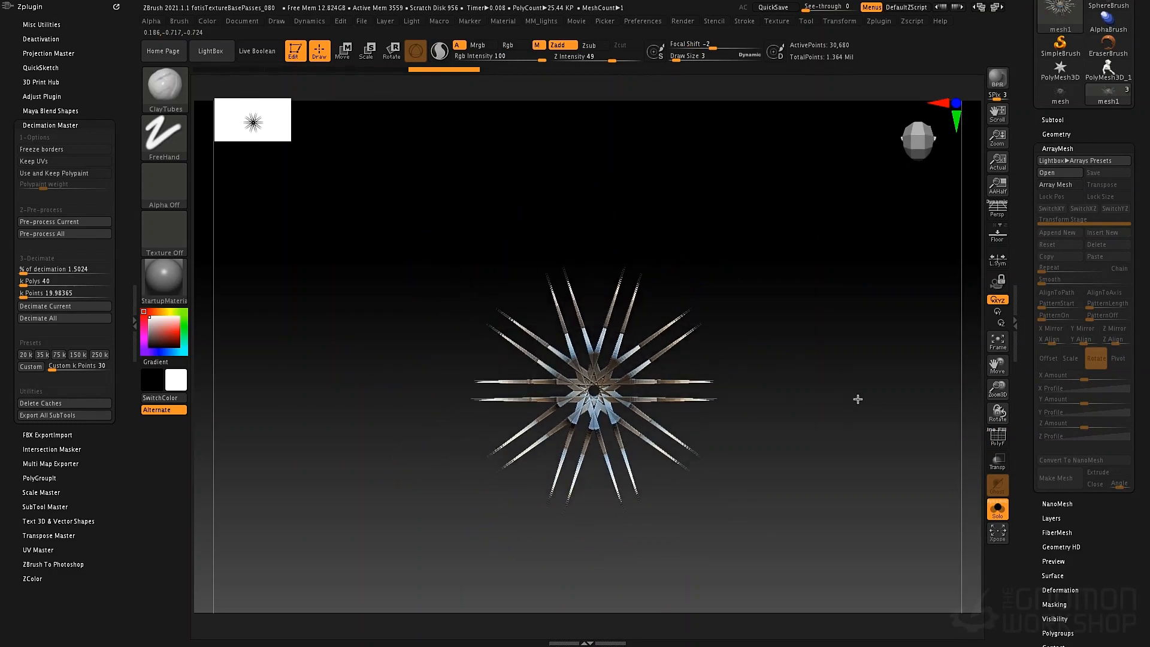
click(1040, 121)
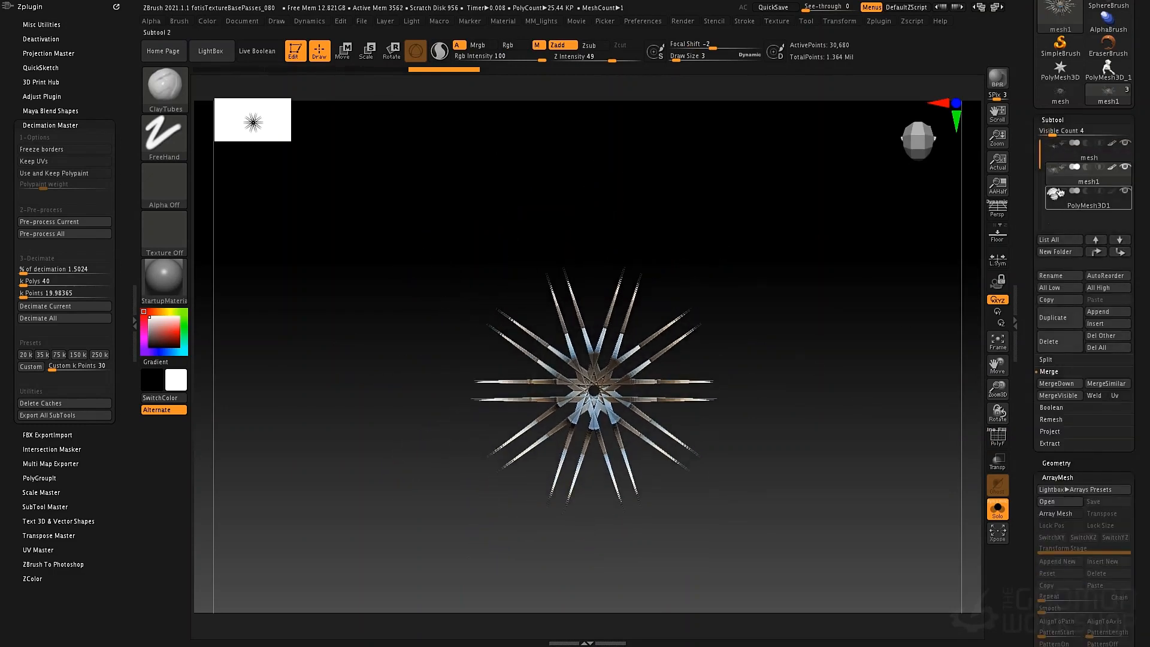
click(1051, 207)
drag(793, 269, 803, 250)
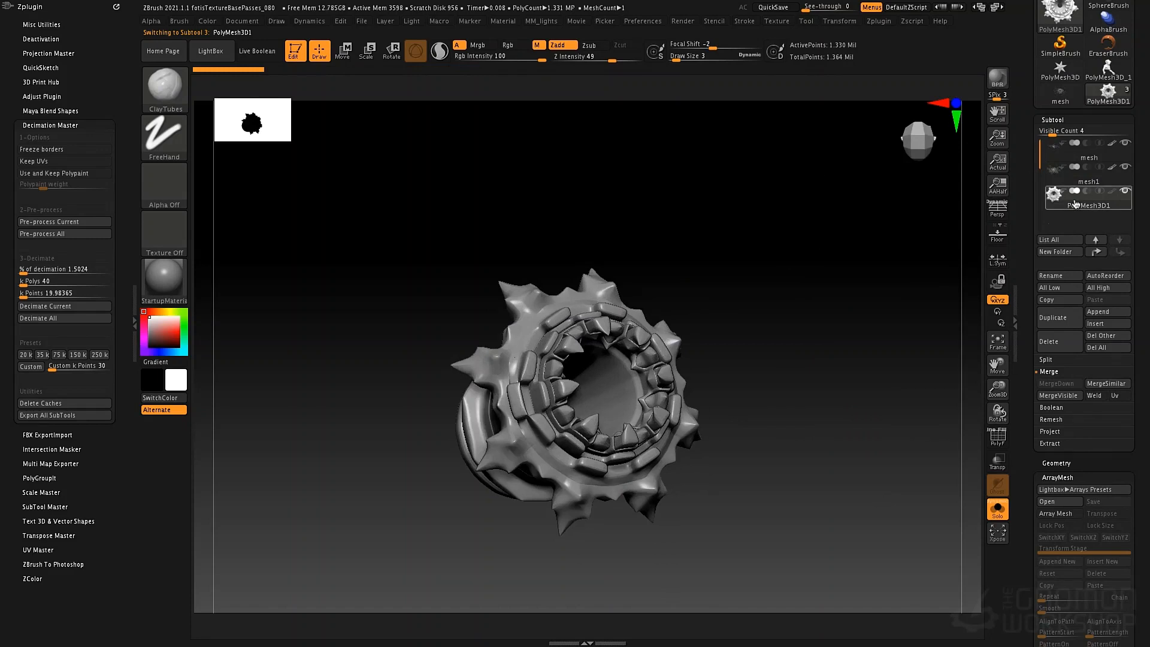
mouse_move(1075, 204)
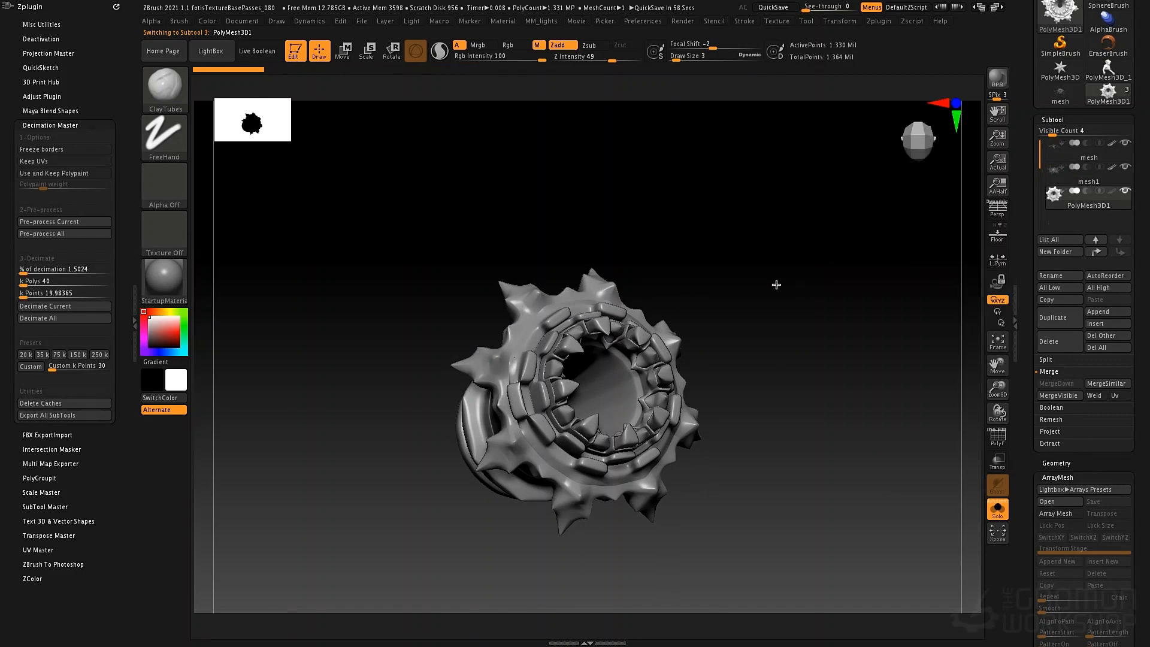
mouse_move(749, 281)
mouse_down()
mouse_move(739, 272)
mouse_move(761, 283)
mouse_up()
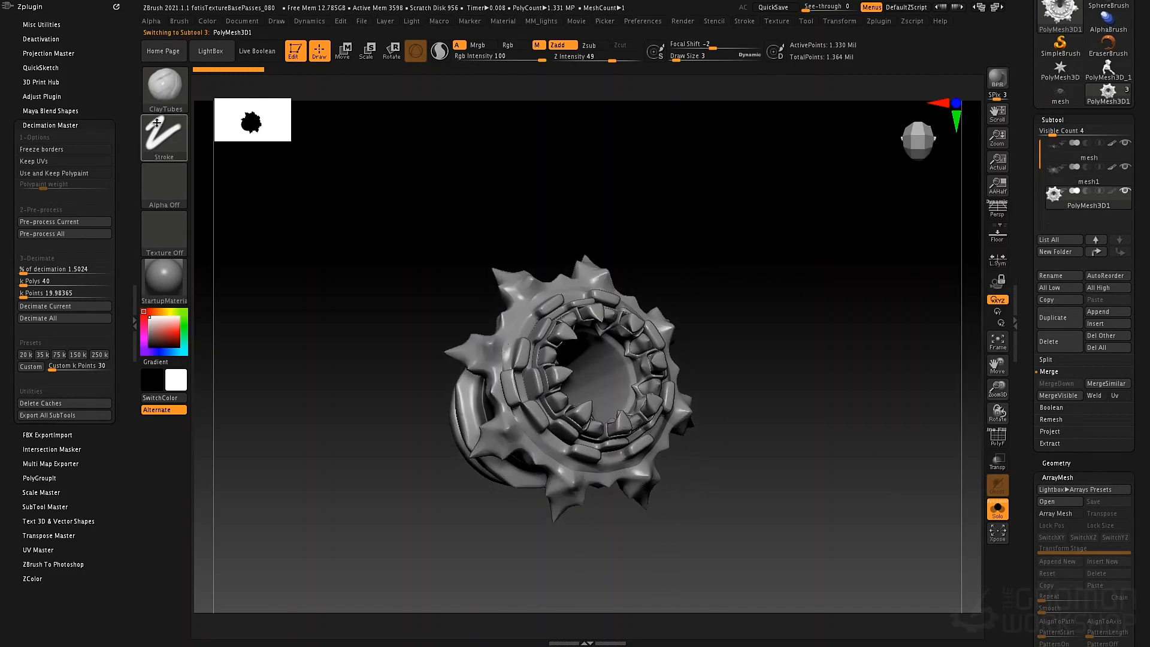
Step: Pre-process the toothed ring subtool in Decimation Master
click(64, 124)
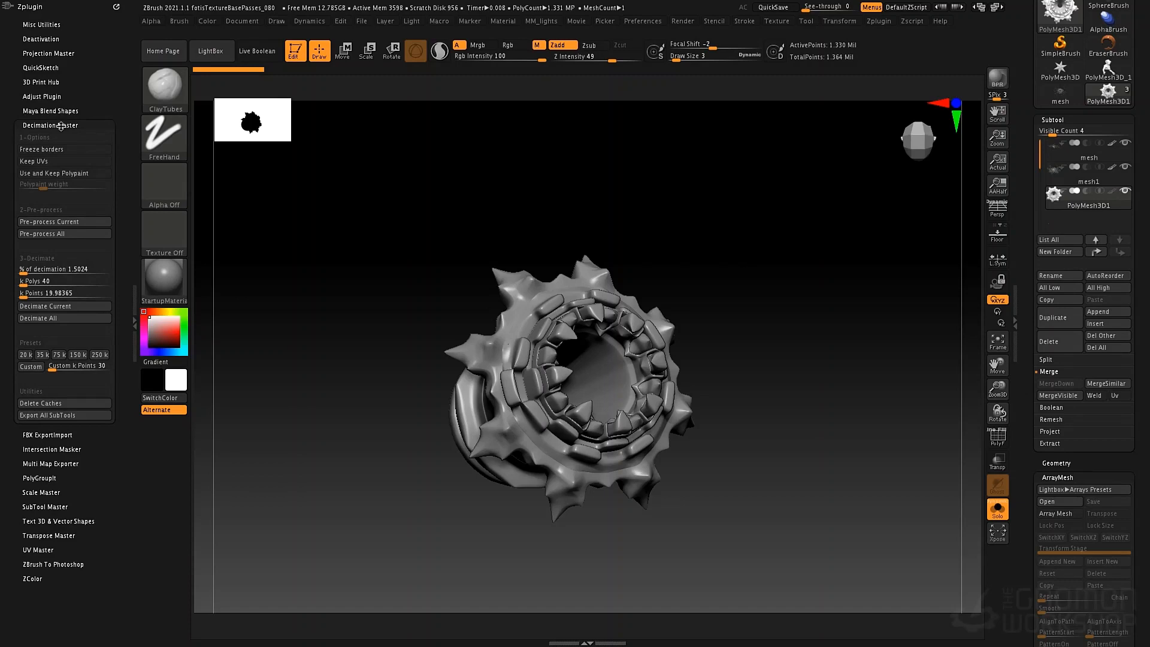
drag(543, 225, 505, 217)
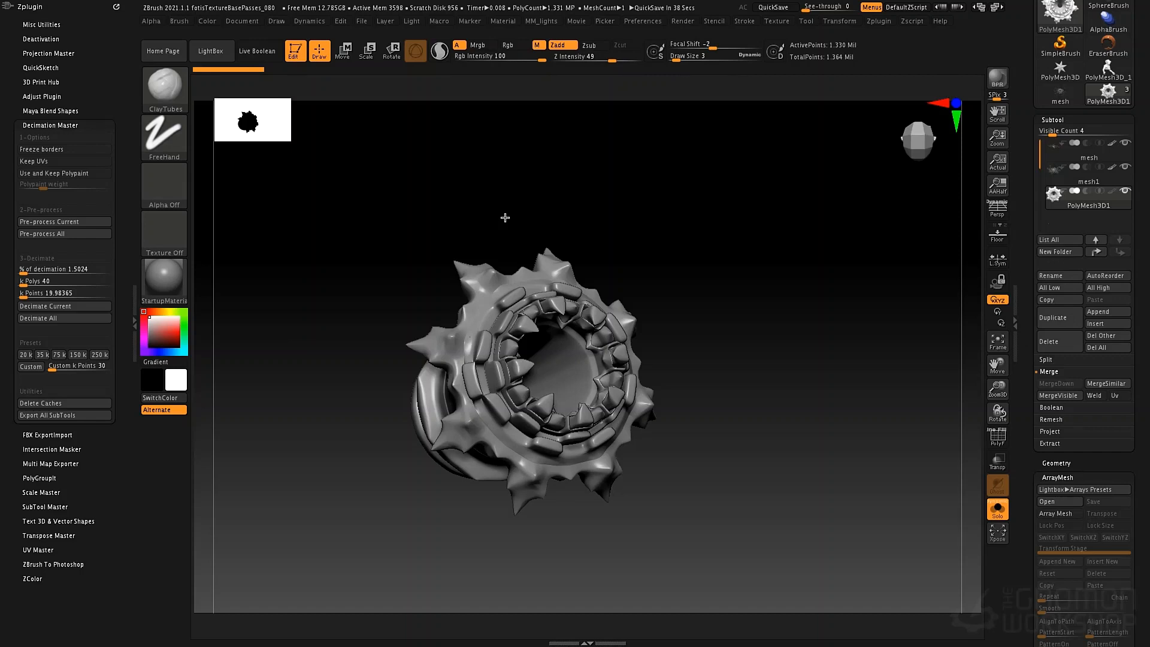
click(97, 222)
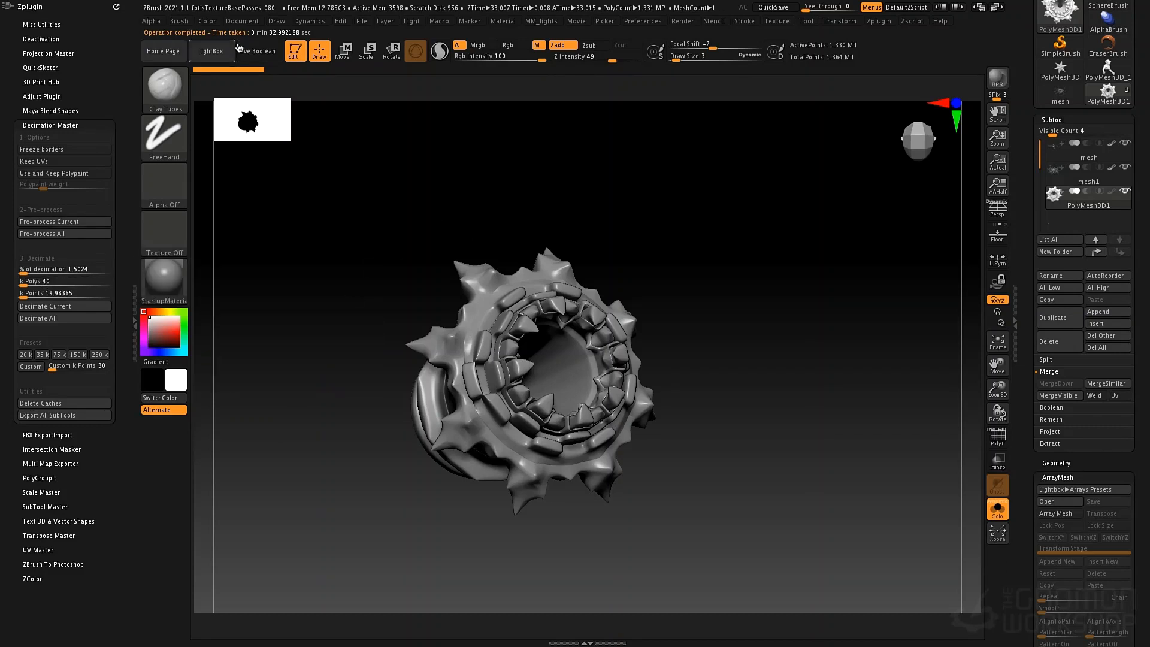
Step: Turn on the polyframe display and decimate the toothed ring subtool to 20 k polys in Decimation Master
click(37, 286)
key(shift)
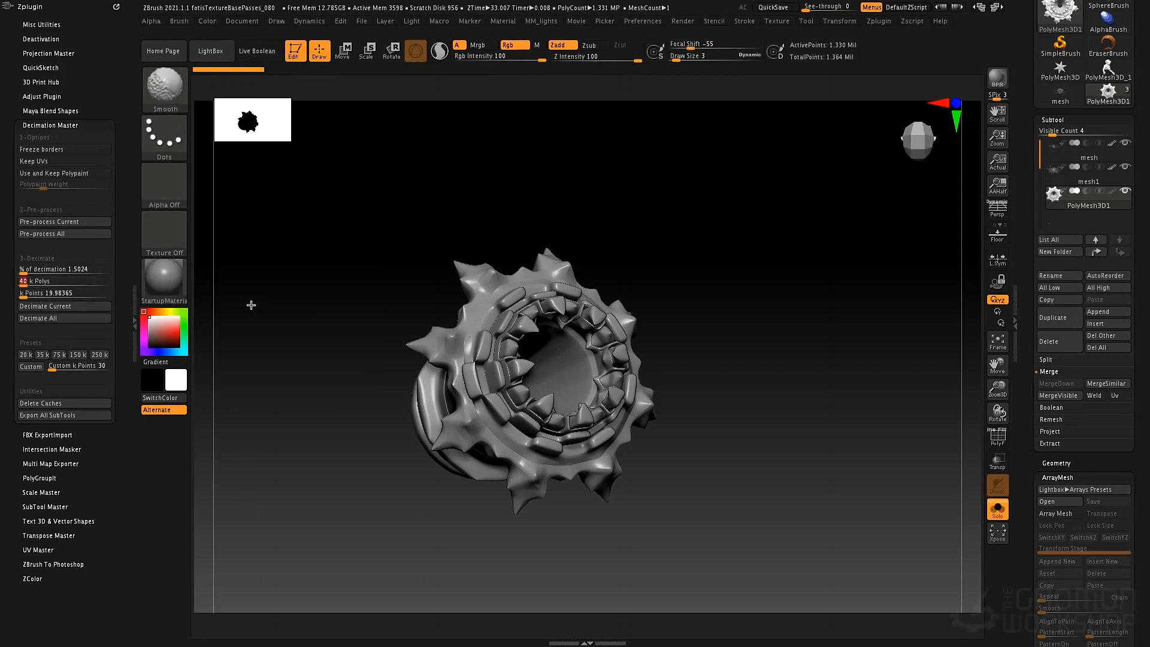
key(shift+f)
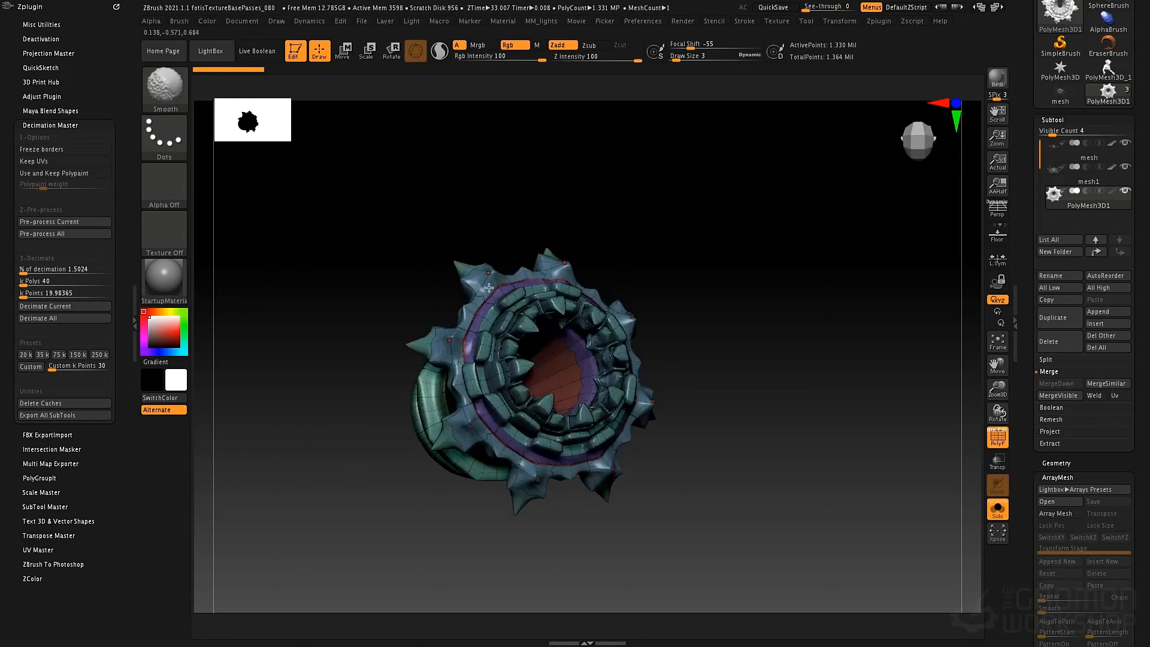
mouse_move(357, 207)
mouse_down()
mouse_move(375, 239)
mouse_move(366, 229)
mouse_move(319, 261)
mouse_move(369, 257)
mouse_up()
click(81, 280)
text(2 )
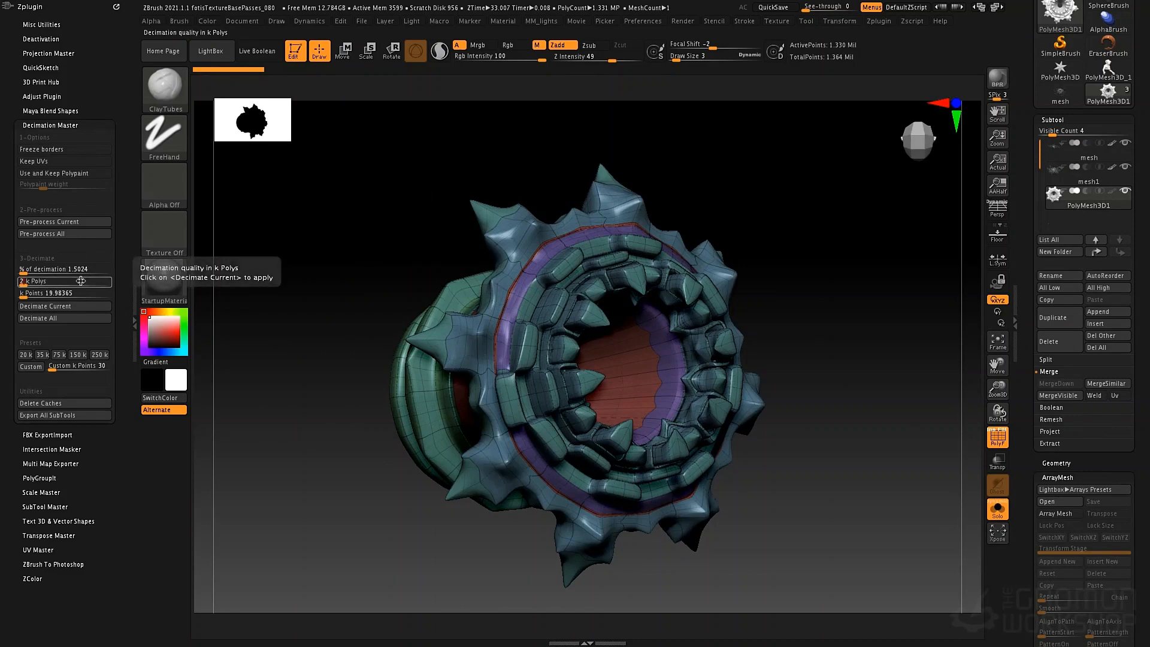
text(0)
key(Return)
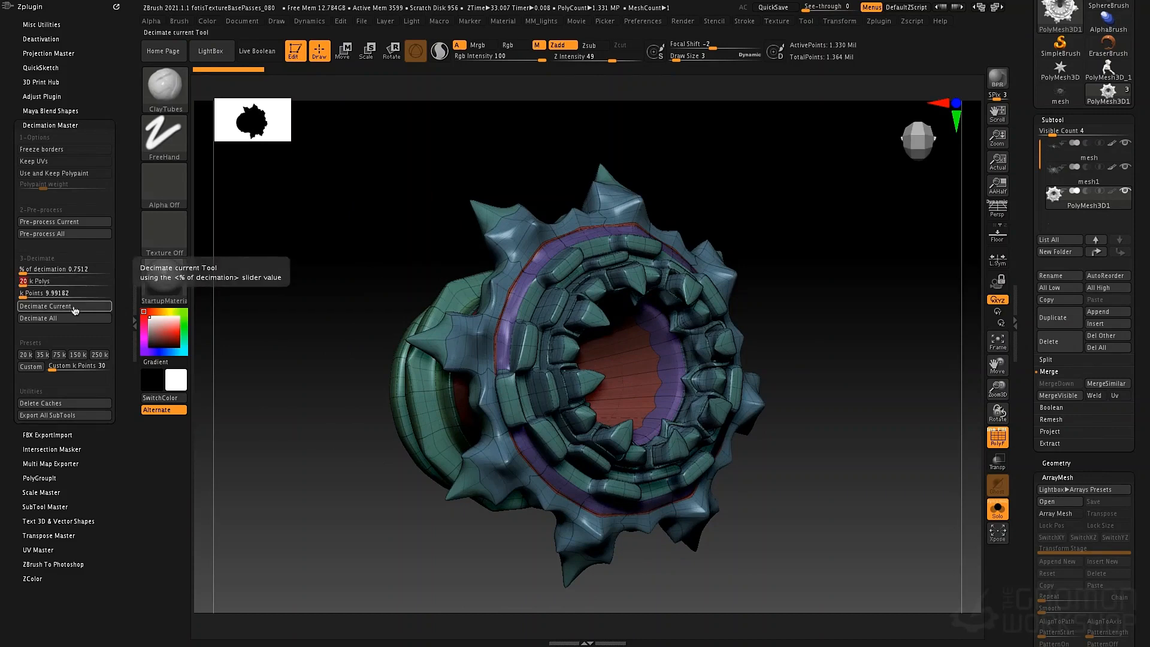
click(75, 309)
right_drag(641, 302, 618, 321)
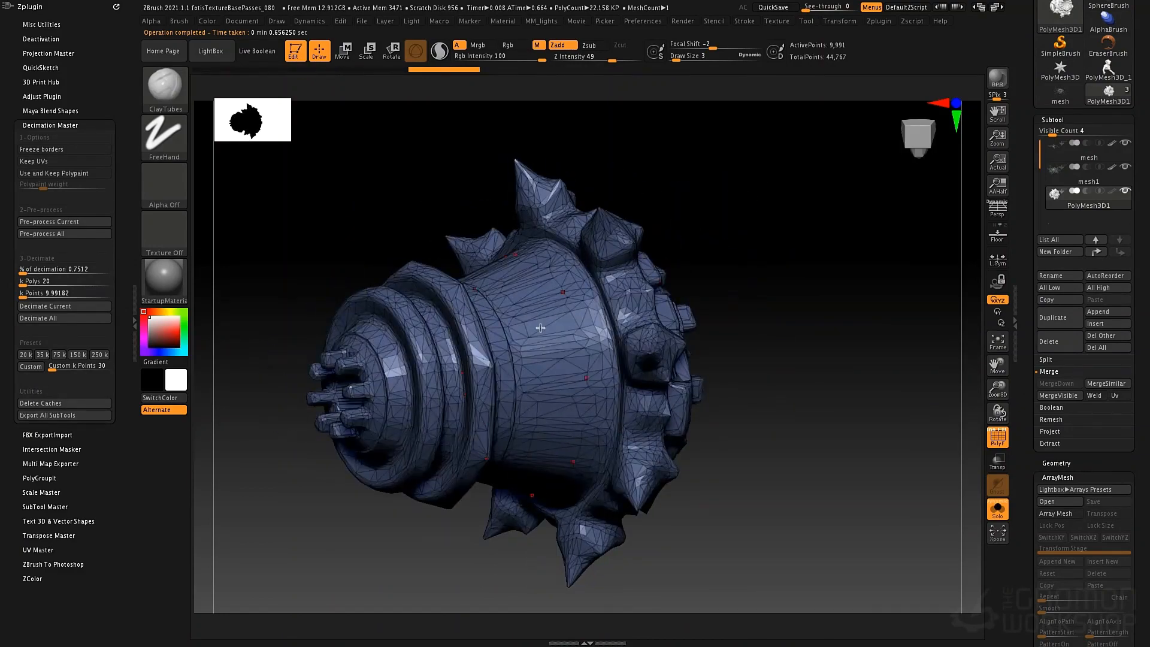
Step: Examine the decimated ring with the polyframe display off and undo the decimation
drag(815, 285, 794, 351)
key(shift+f)
alt+drag(899, 366, 805, 243)
mouse_move(764, 302)
mouse_down()
mouse_move(816, 316)
mouse_move(739, 310)
mouse_move(846, 329)
mouse_move(796, 311)
mouse_move(778, 289)
mouse_up()
alt+drag(778, 289, 839, 415)
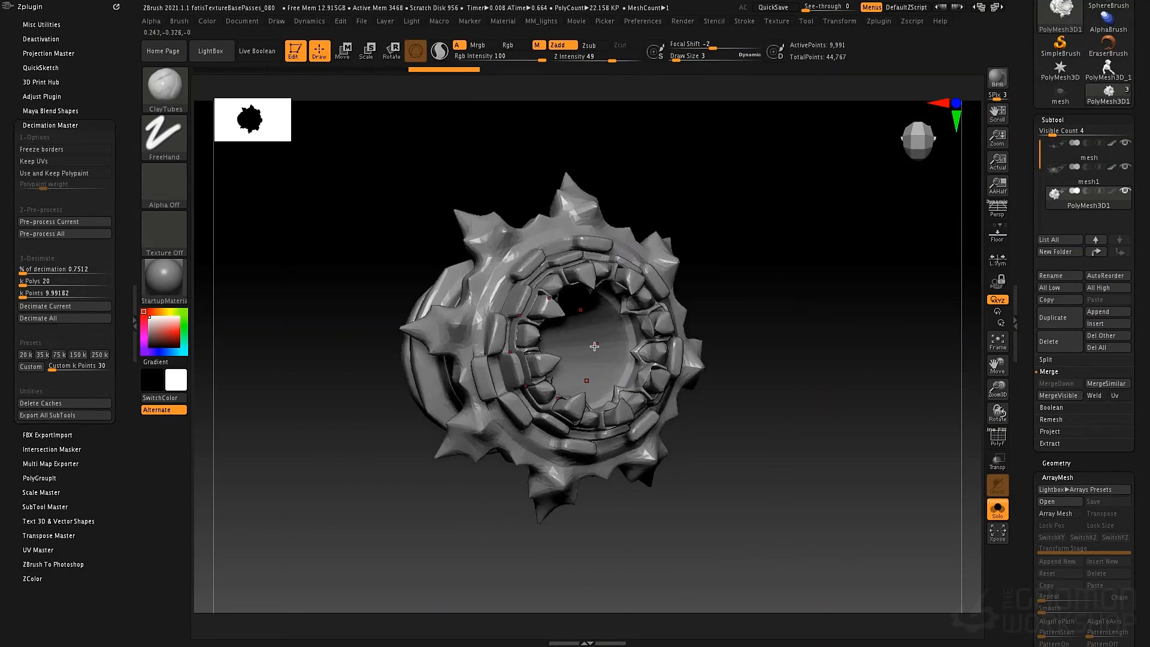
key(ctrl+z)
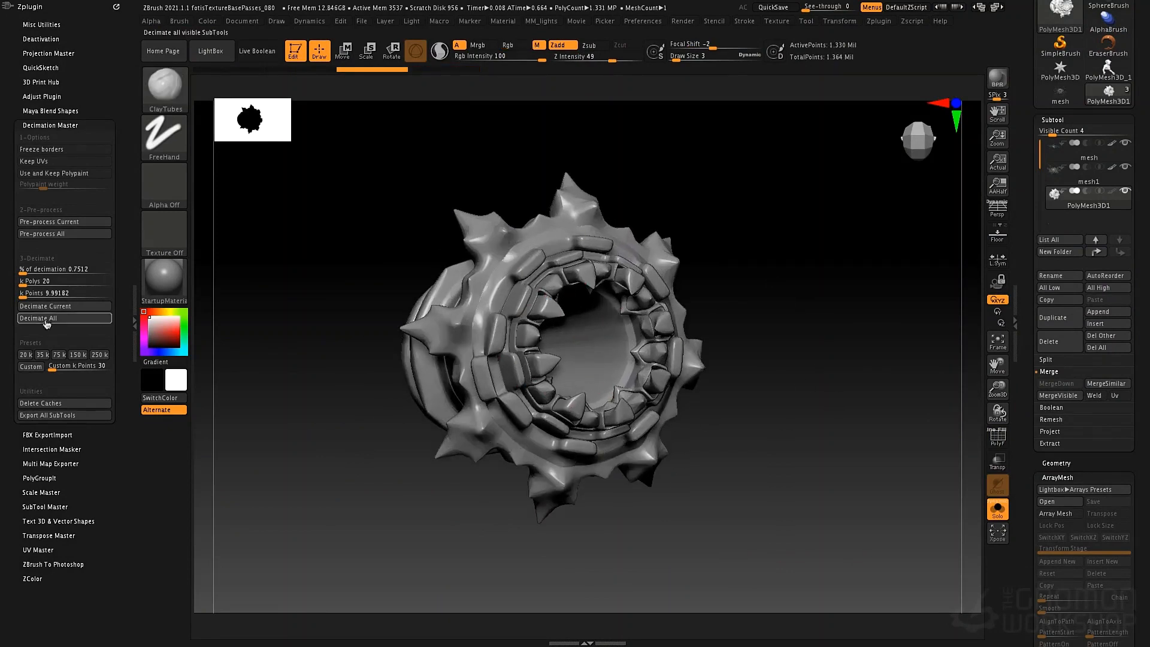
Step: Decimate the toothed ring to 40 k polys and check its shape with the polyframe display on and off
click(37, 280)
text(40)
key(Return)
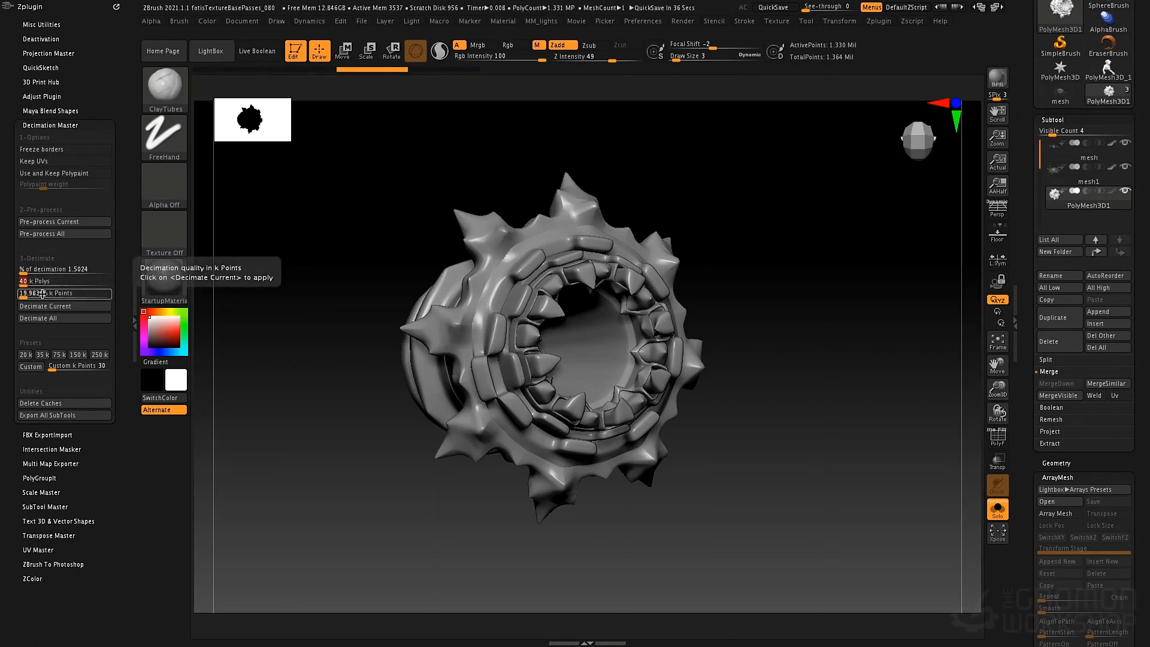
click(45, 306)
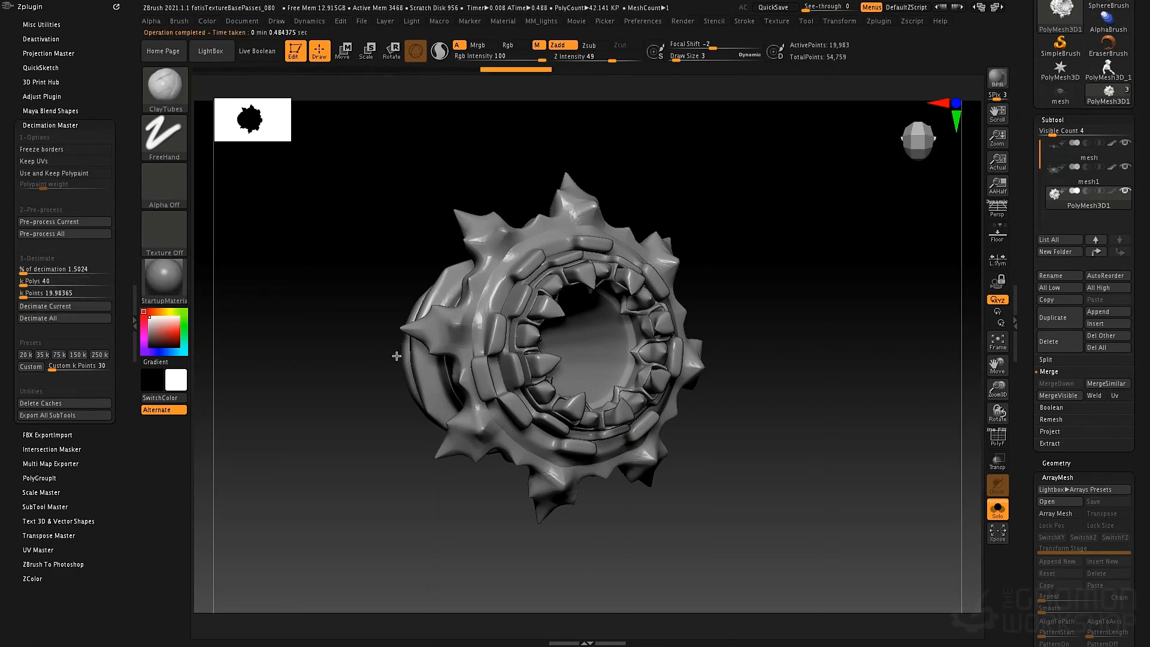
drag(396, 356, 385, 444)
key(shift+f)
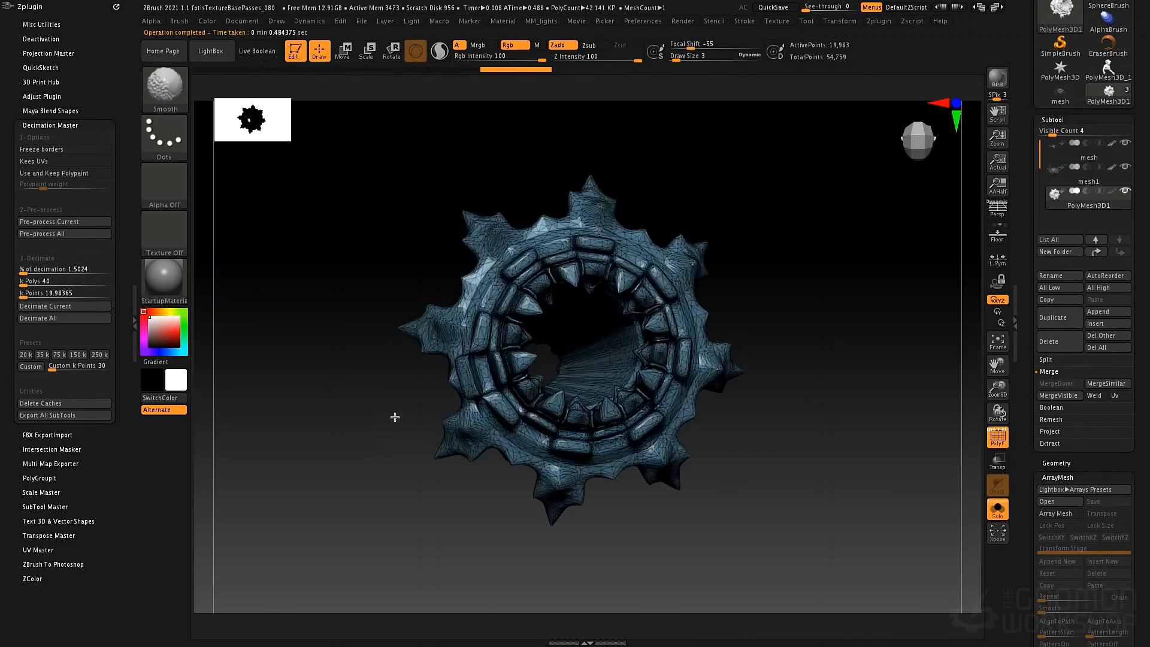
key(shift+f)
drag(437, 269, 469, 258)
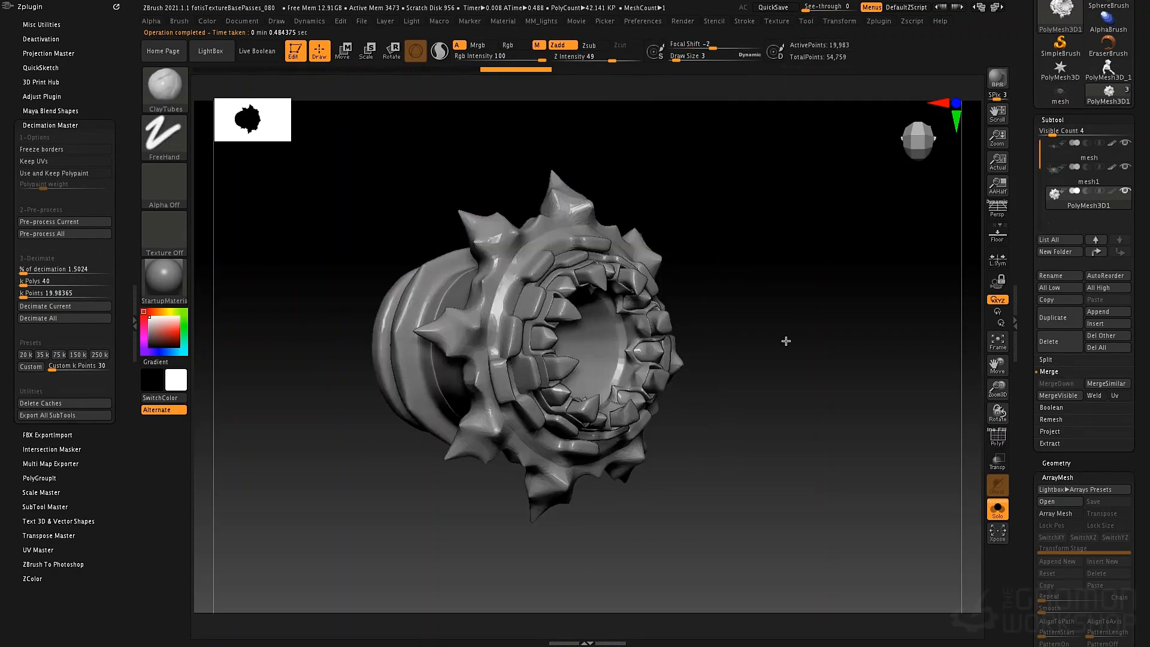
mouse_move(791, 335)
mouse_down()
mouse_move(817, 329)
mouse_move(795, 315)
mouse_up()
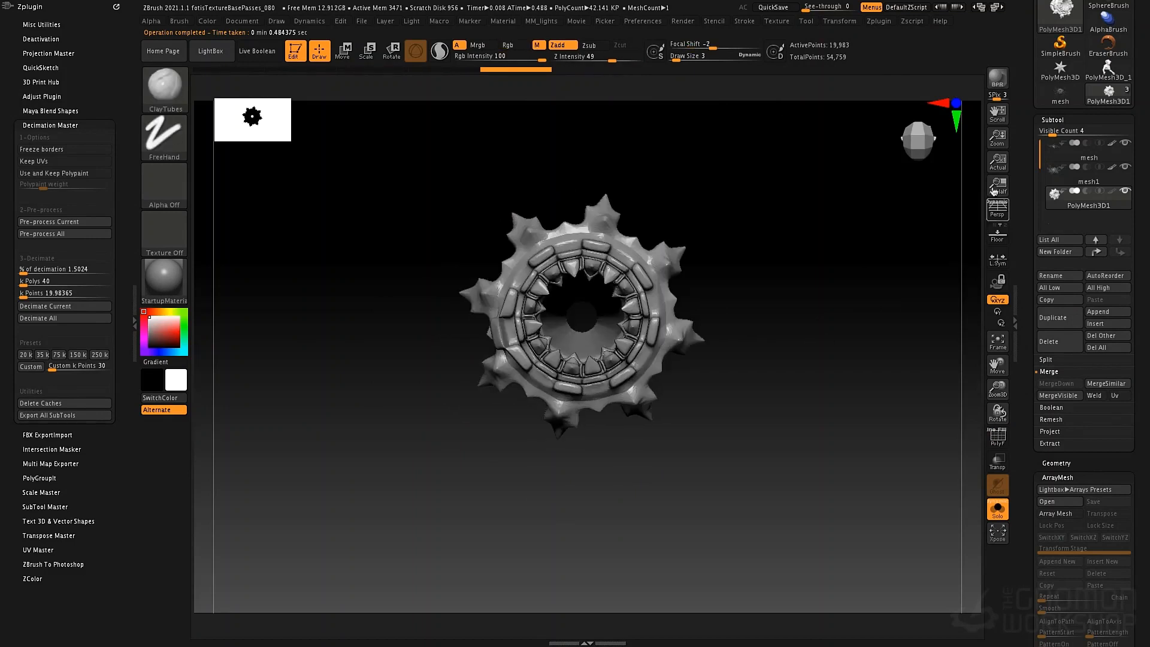
Step: Show all subtools again, merge the visible ones into a single mesh and switch to the Merged_mesh tool
click(997, 509)
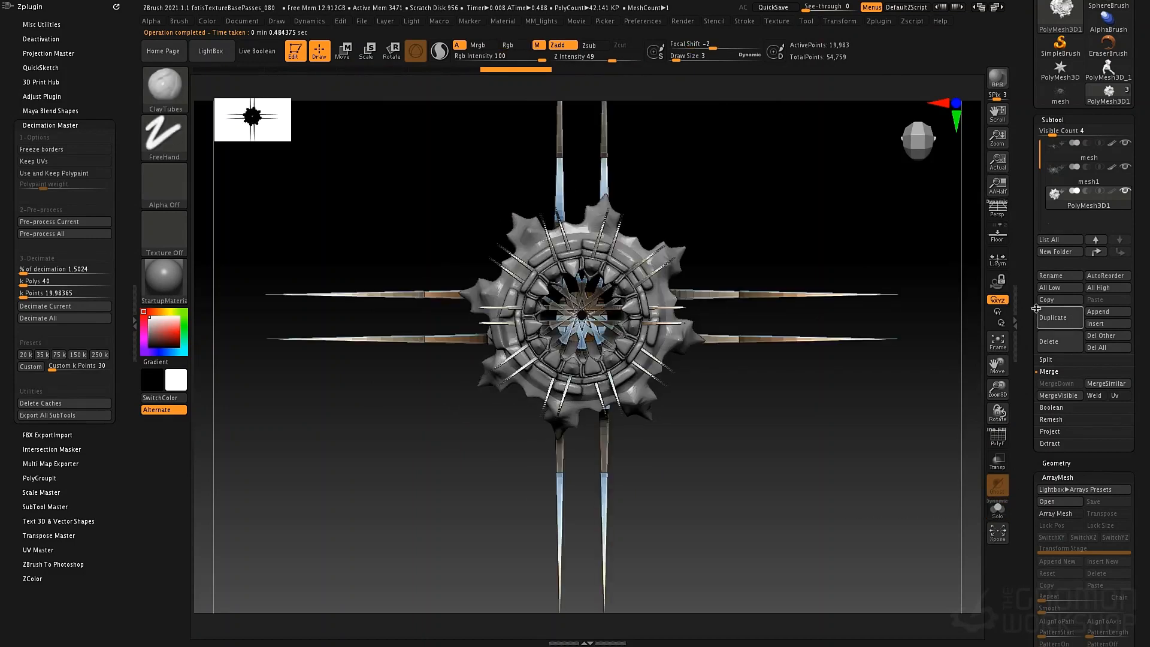
click(1055, 155)
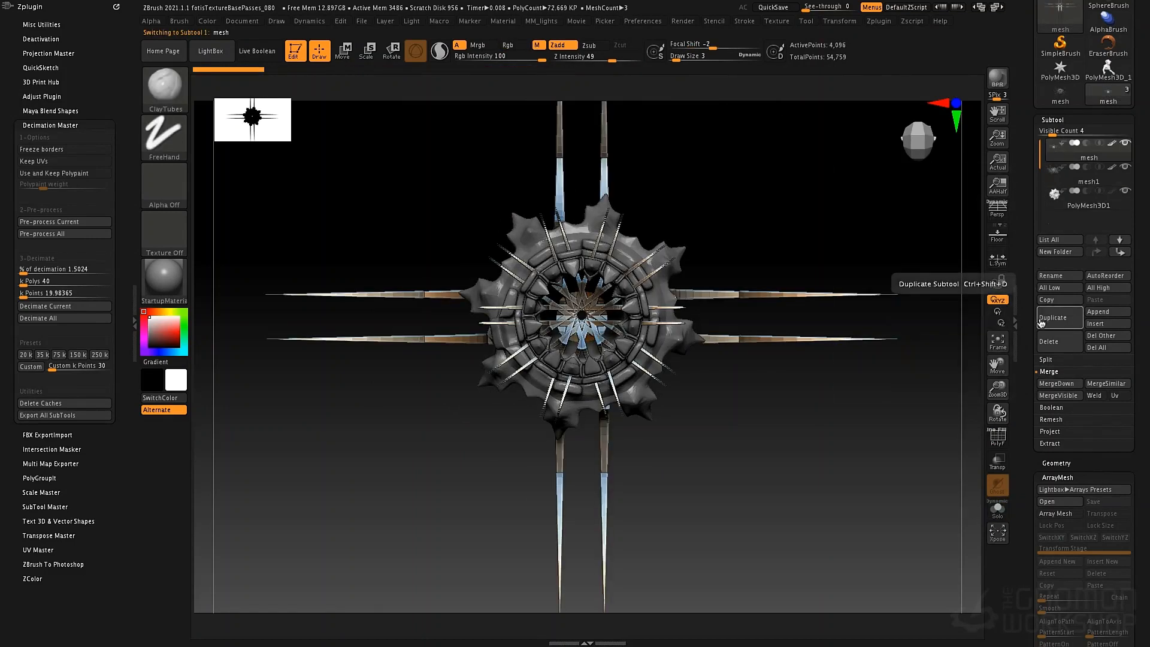
click(1058, 395)
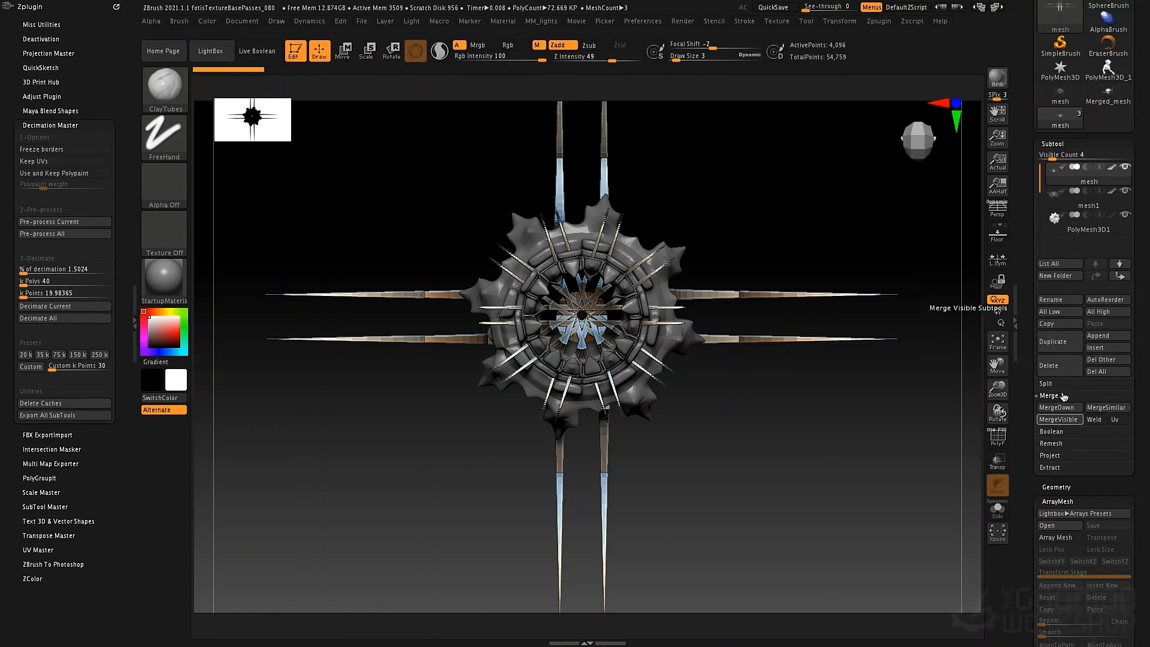
click(1104, 101)
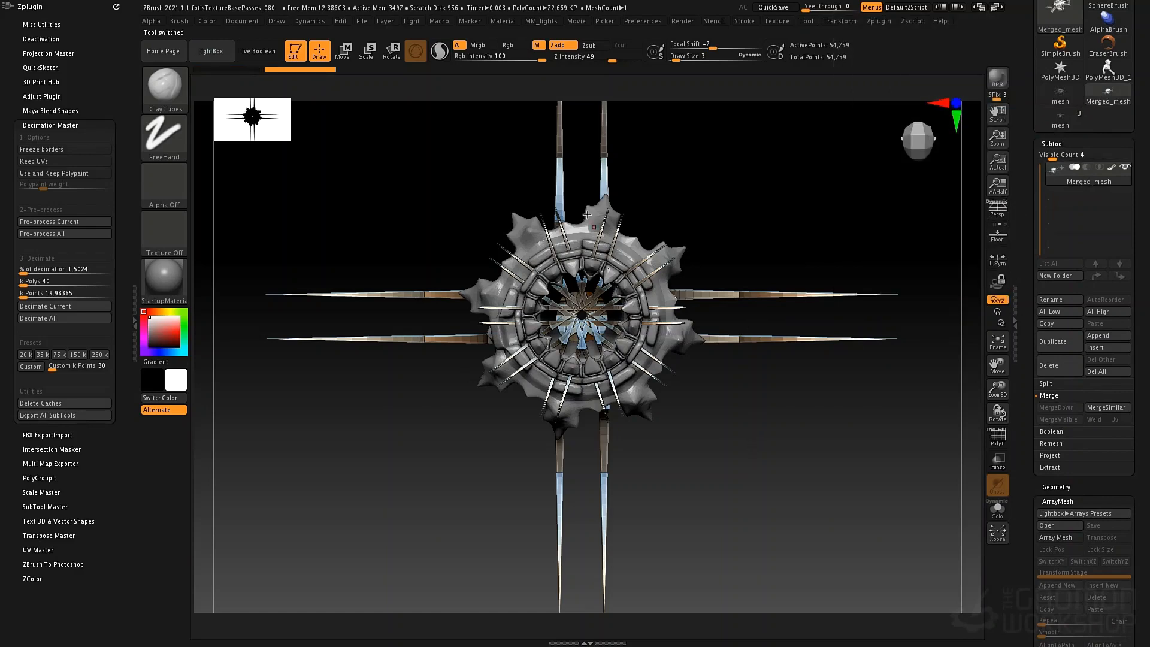
Step: Create a new InsertMesh brush from the merged spiked model in its front view
drag(636, 196, 712, 188)
click(178, 21)
click(235, 413)
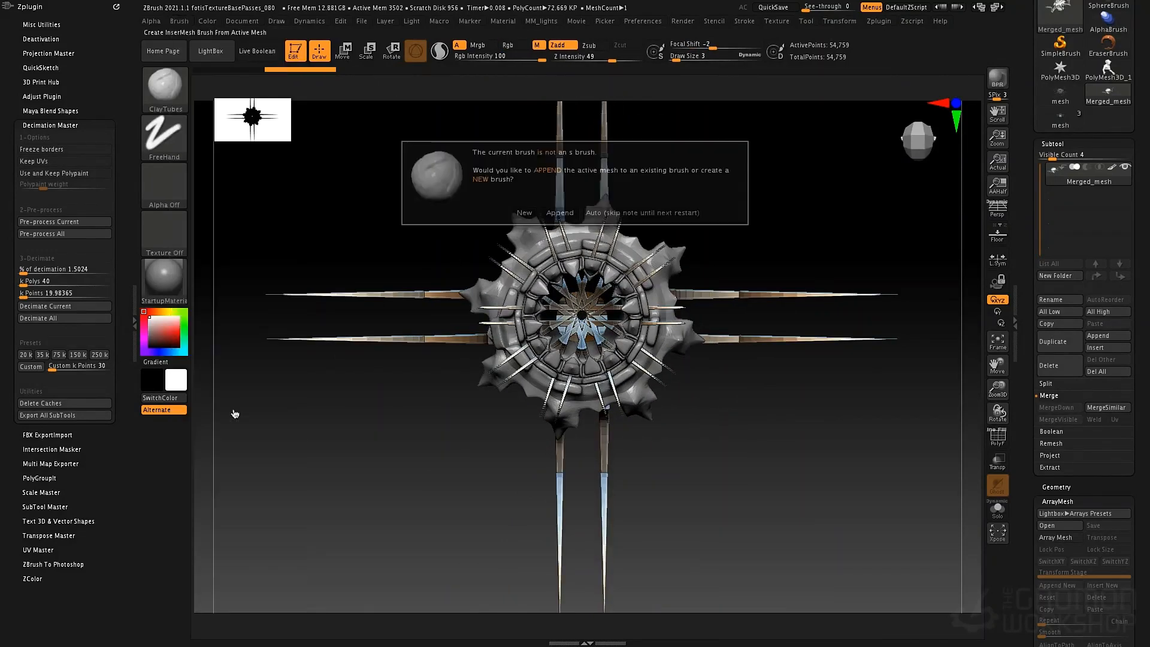
click(523, 212)
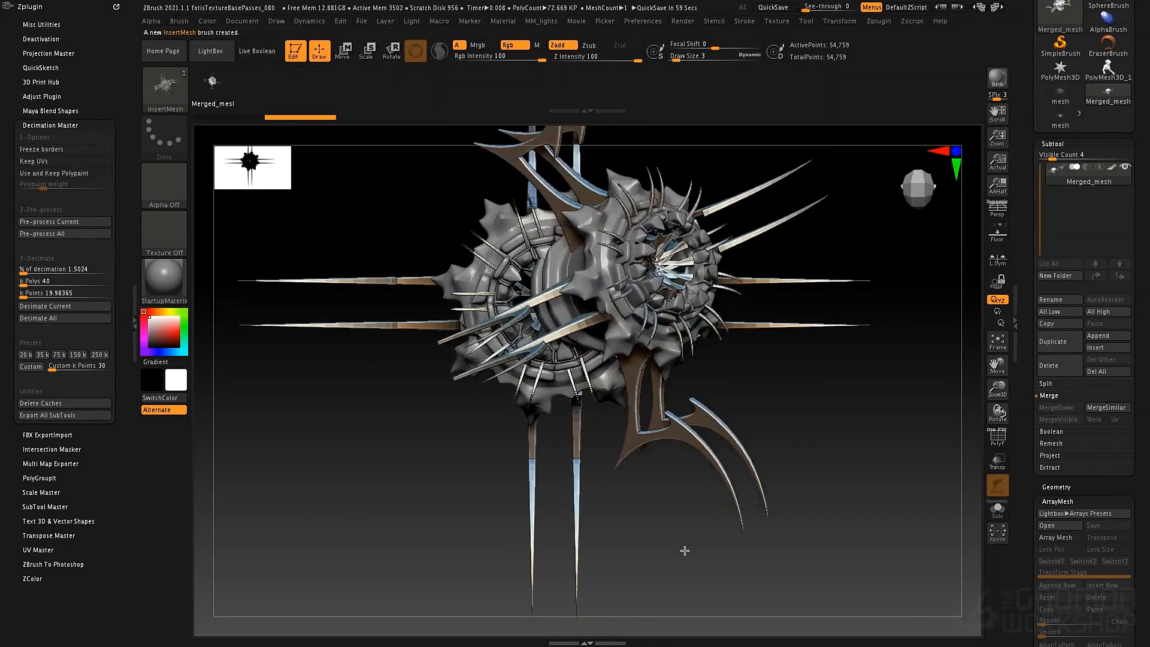
Step: Look over the trial copy inserted on the merged model with the new InsertMesh brush and undo the insertion
key(ctrl)
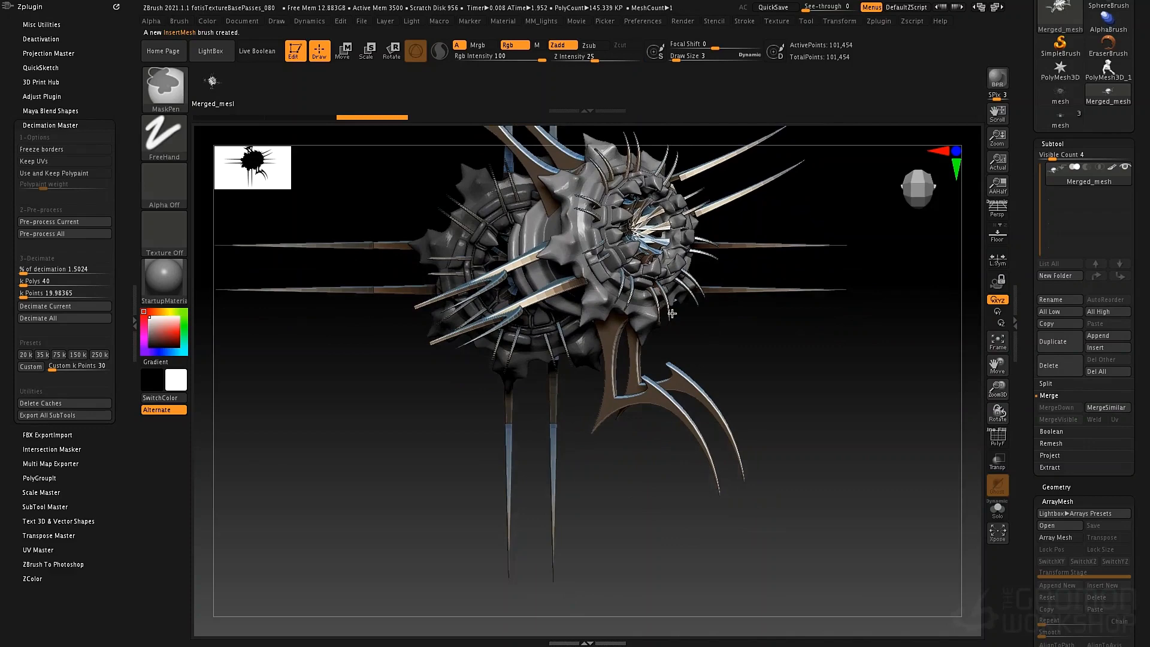
mouse_move(672, 313)
ctrl+right_down()
mouse_move(713, 311)
mouse_move(671, 210)
ctrl+right_up()
mouse_move(671, 210)
alt+right_down()
mouse_move(724, 287)
mouse_move(748, 251)
mouse_move(770, 249)
mouse_move(680, 252)
mouse_move(719, 251)
mouse_move(745, 316)
alt+right_up()
key(ctrl+z)
alt+right_drag(723, 254, 666, 292)
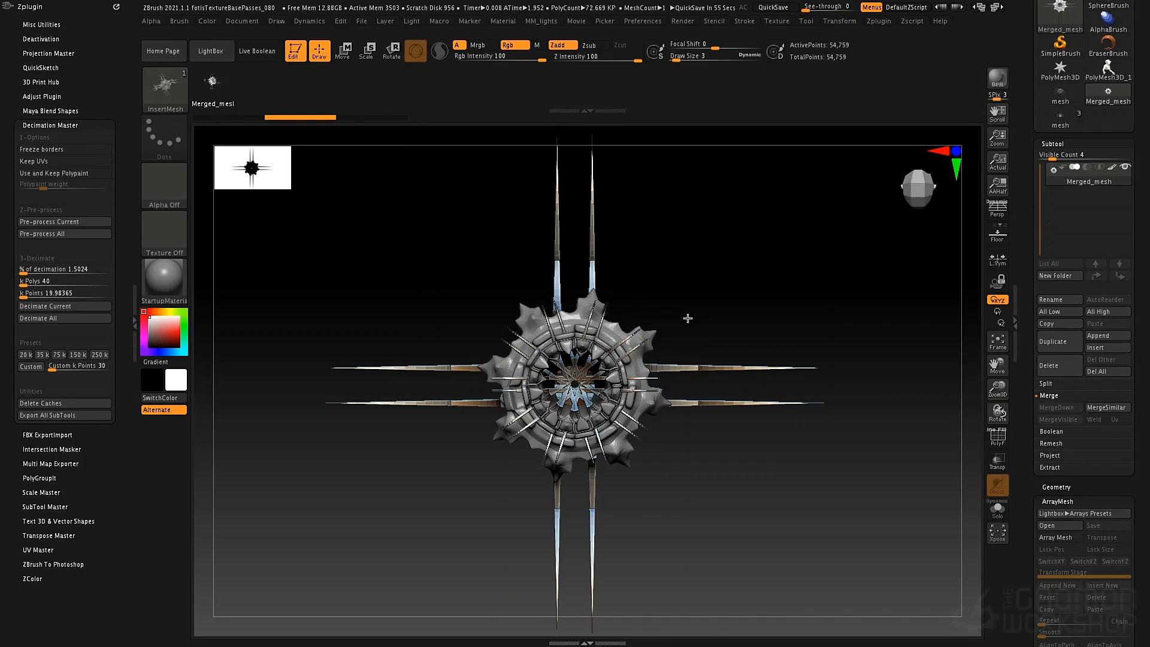
alt+drag(675, 323, 658, 291)
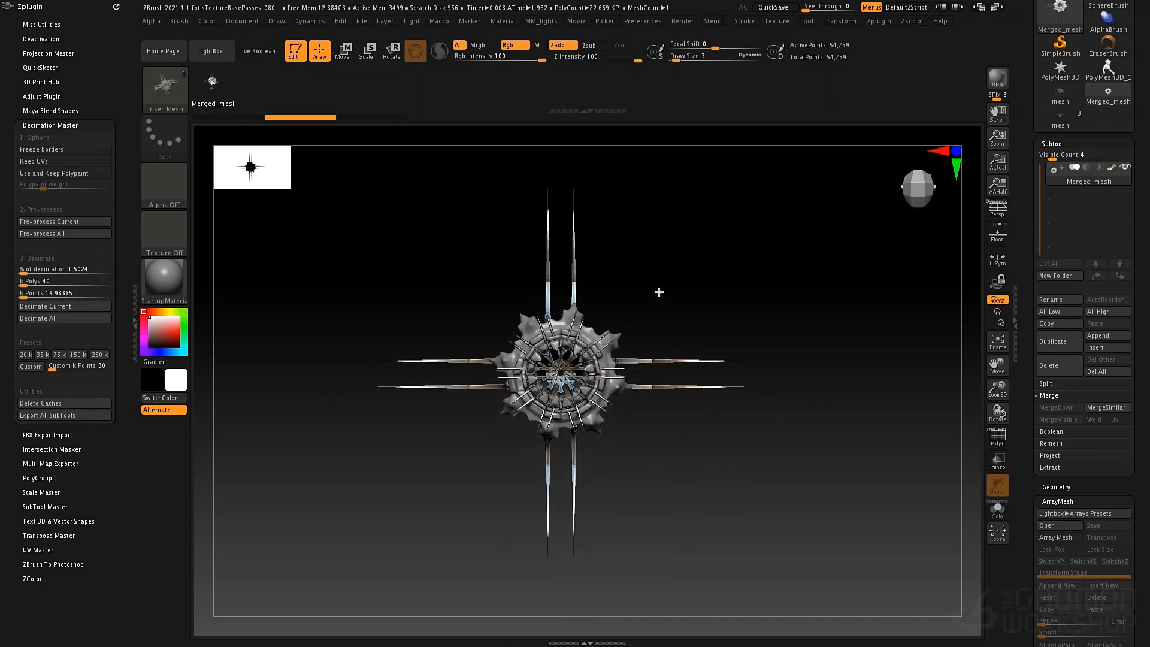